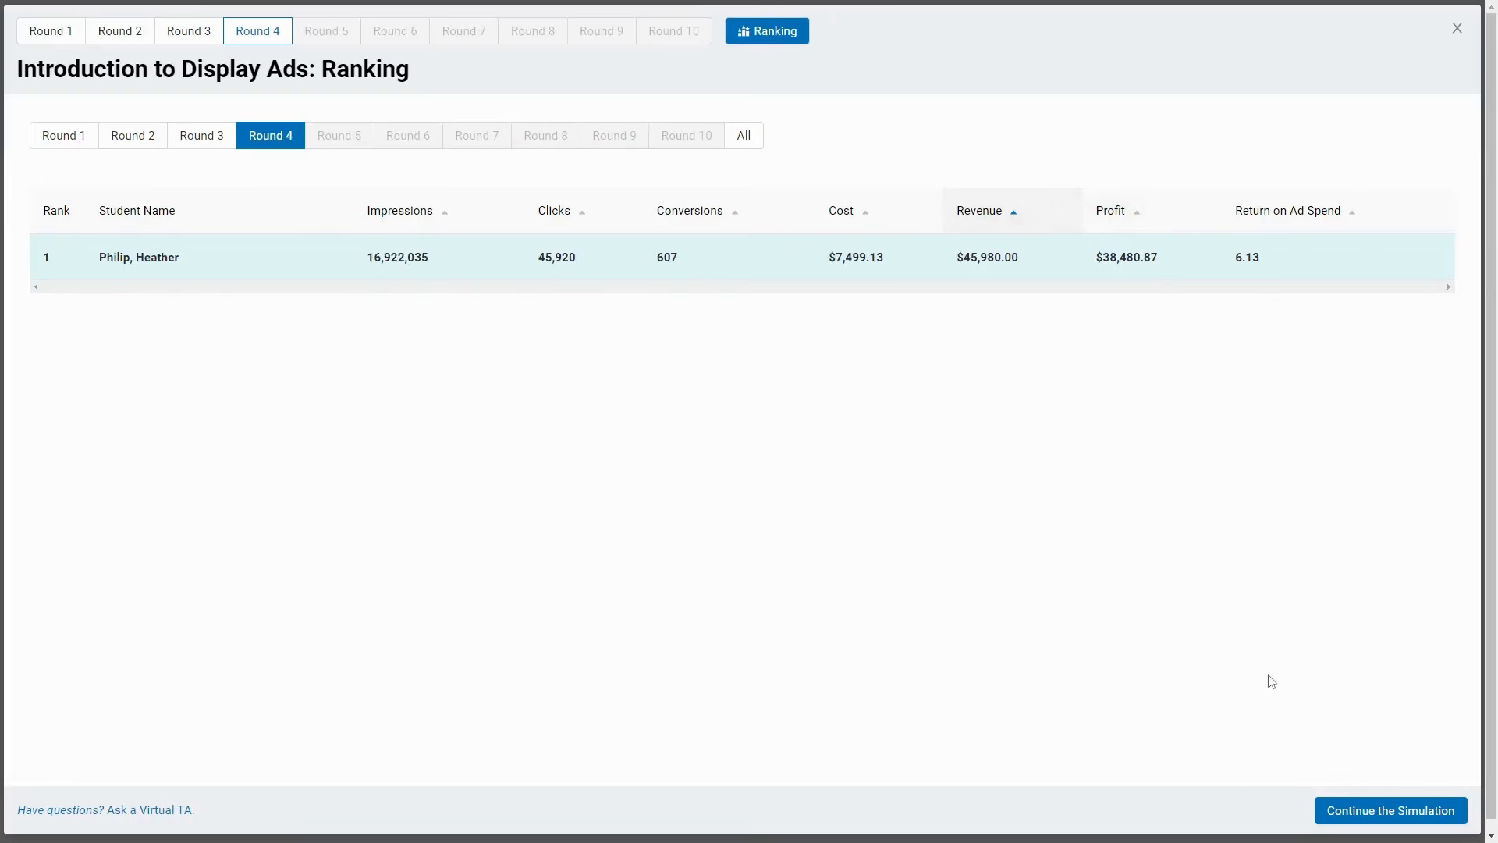
Open the Round 4 results and examine the Search Ads totals and the first ad's keyword performance
left_click(260, 30)
scroll(1248, 421, "down", 15)
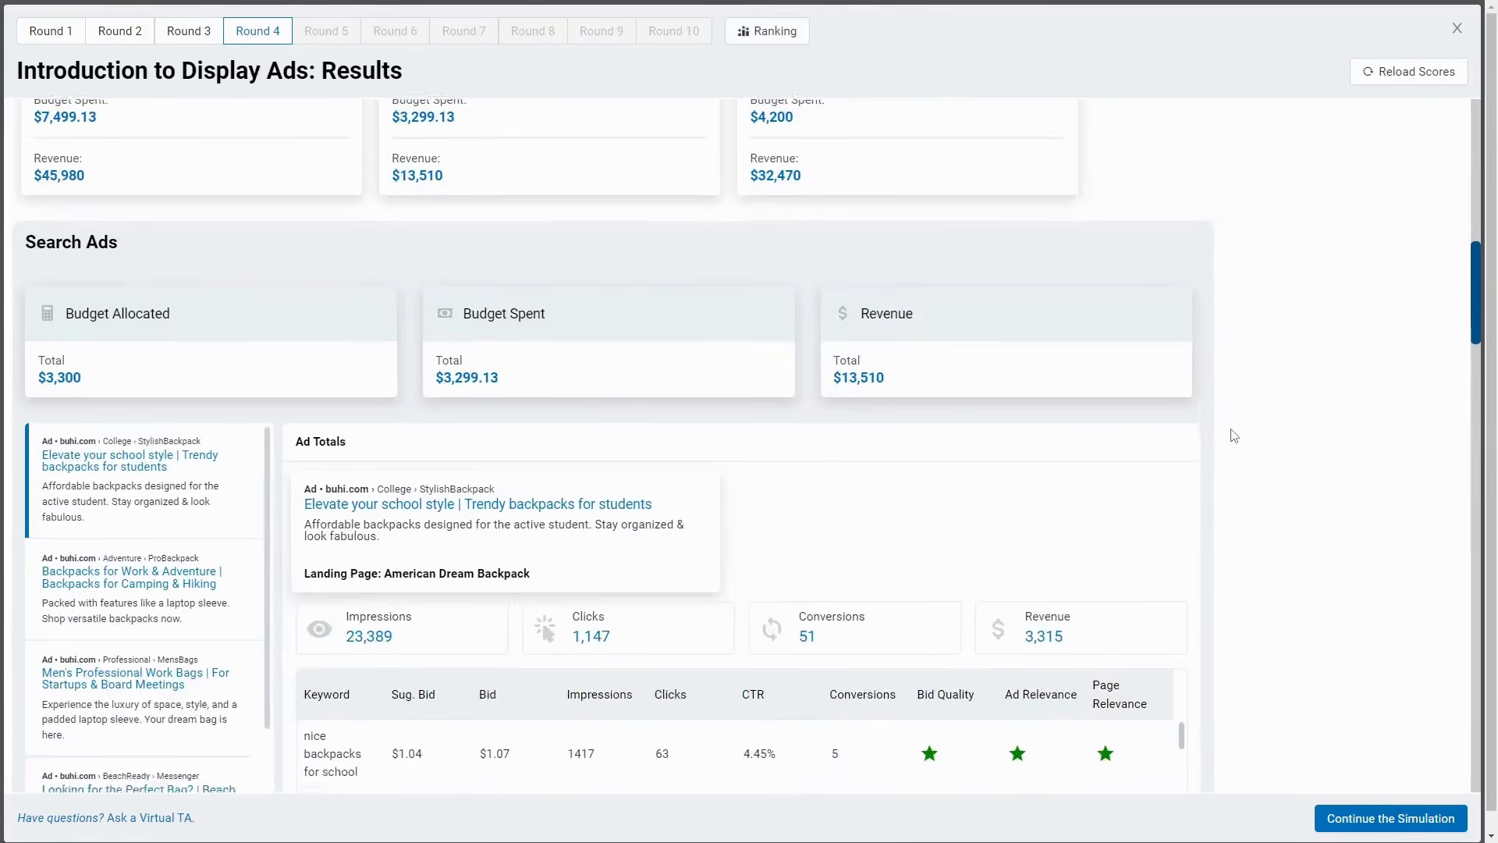
scroll(1295, 422, "down", 5)
scroll(1295, 421, "up", 6)
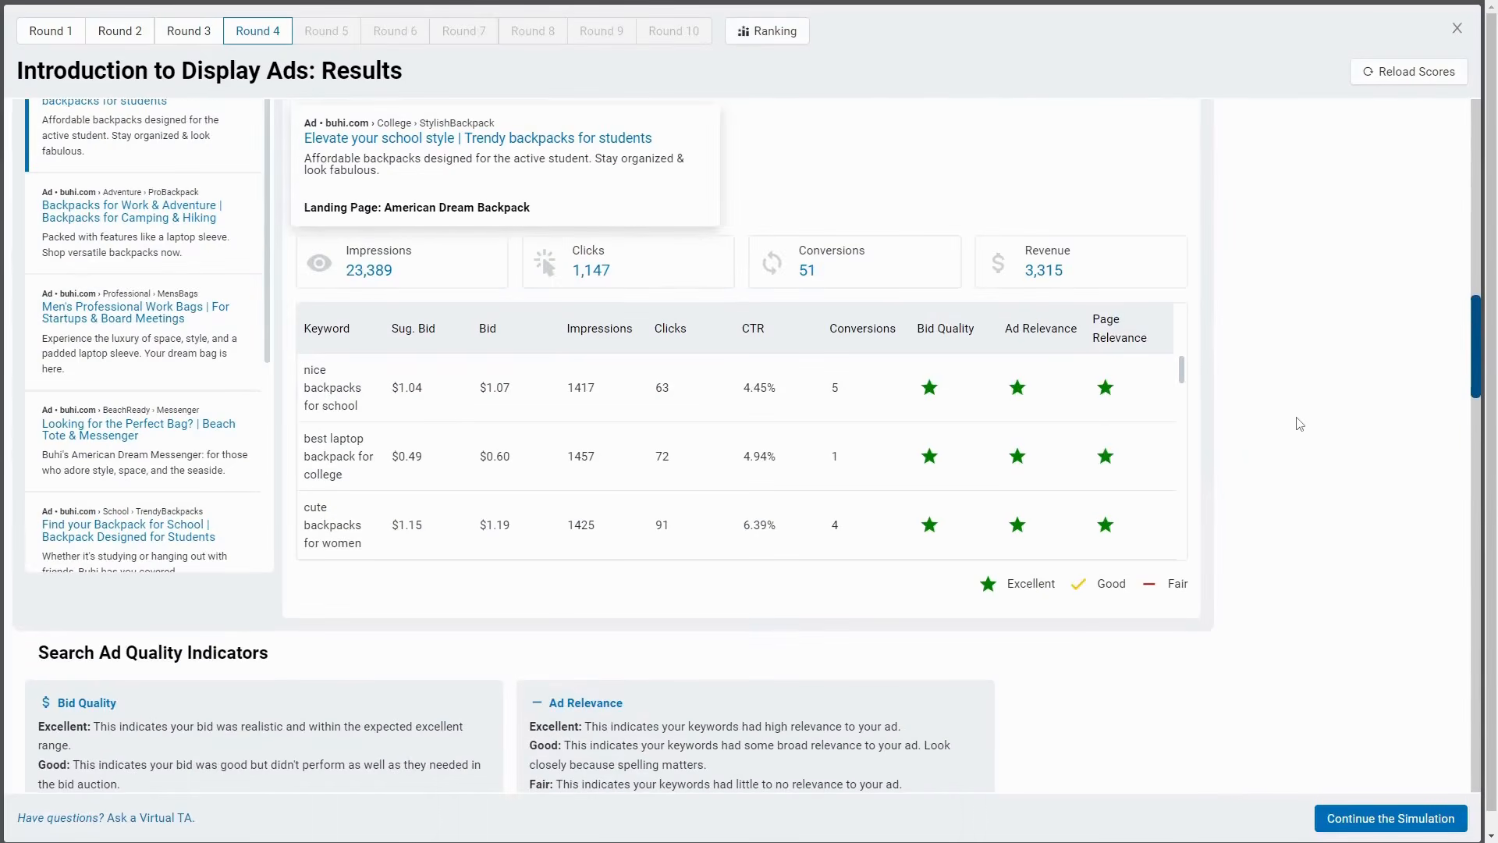
scroll(667, 394, "up", 3)
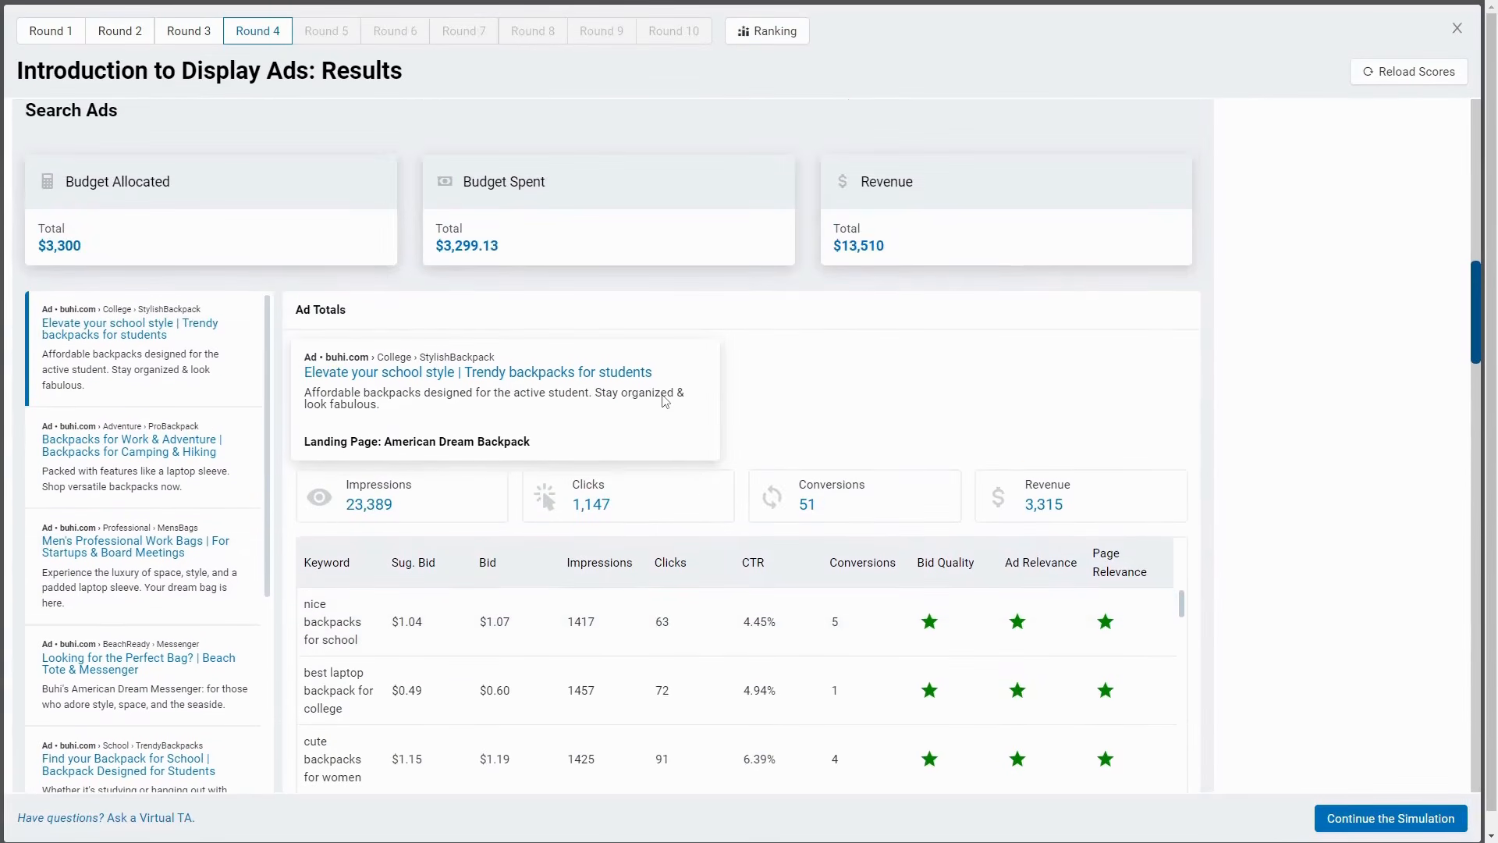
scroll(1000, 388, "down", 2)
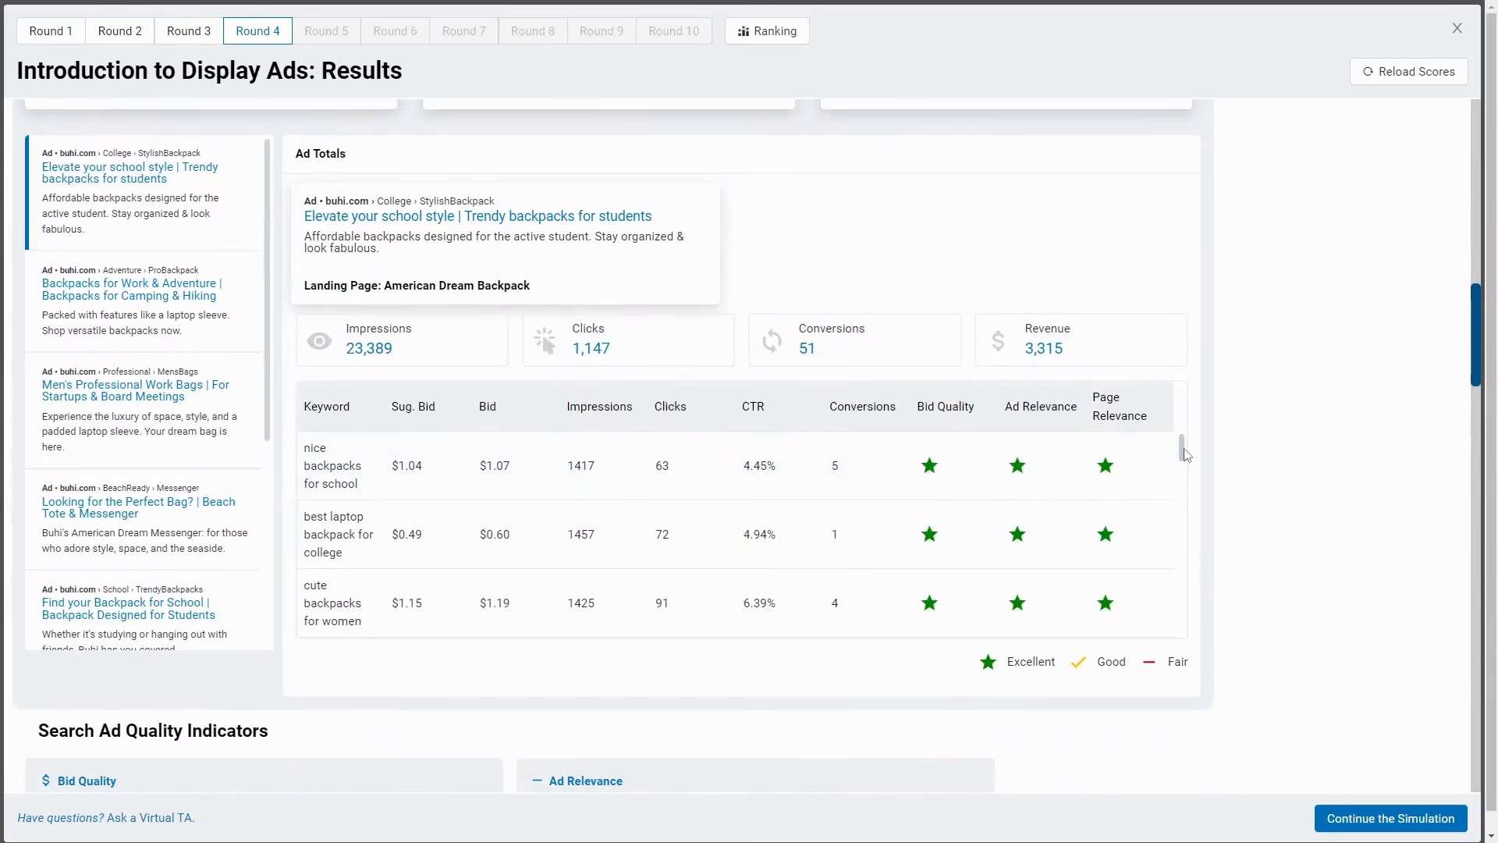
Review the keyword results of the first five search ads, from the StylishBackpack ad through the School TrendyBackpacks ad
left_click_drag(1182, 457, 1180, 647)
left_click(234, 340)
left_click(148, 413)
left_click(156, 518)
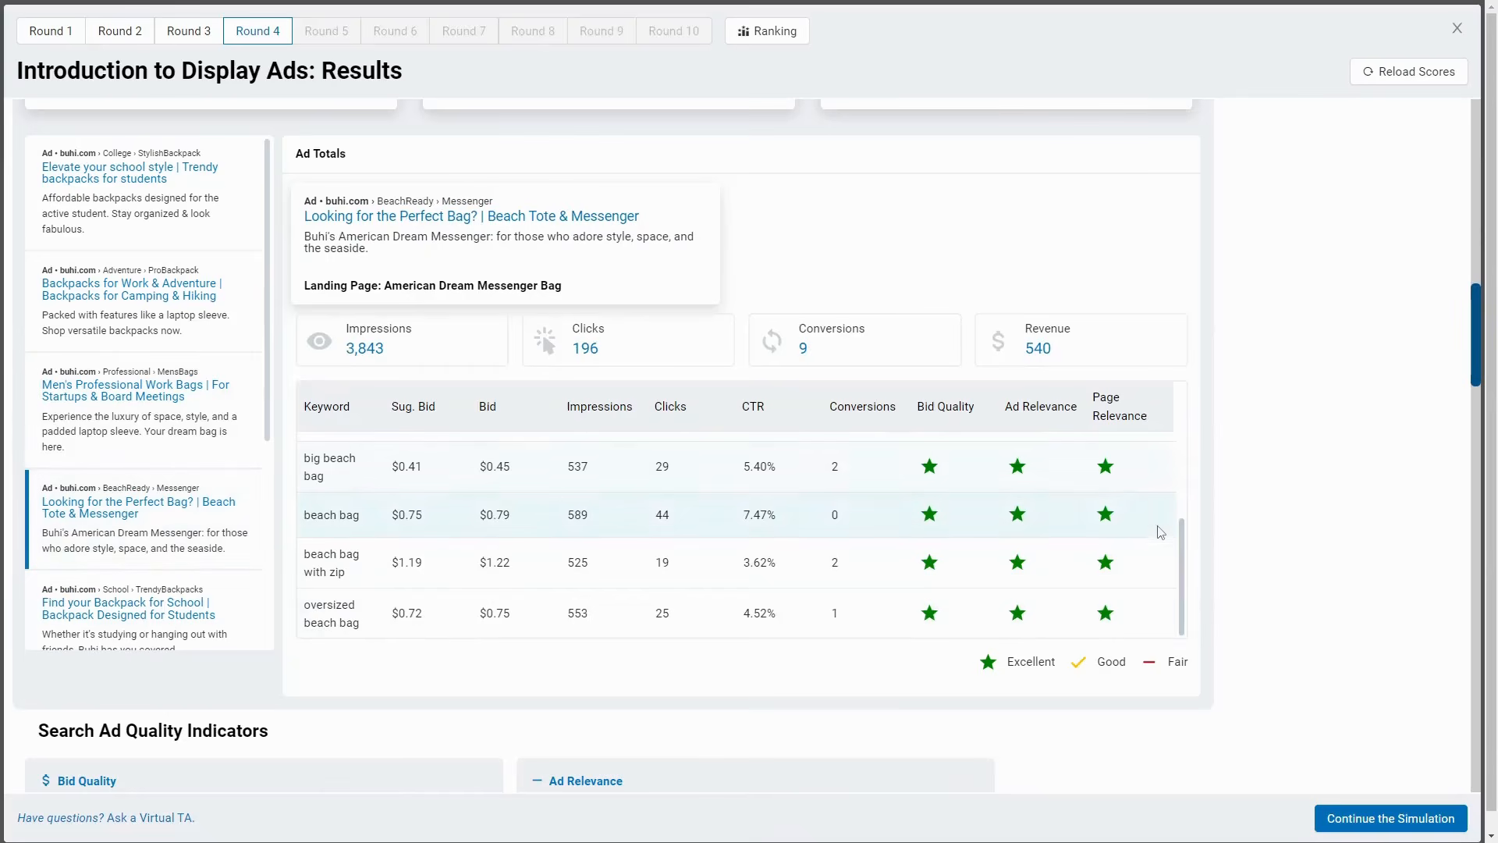
left_click(136, 608)
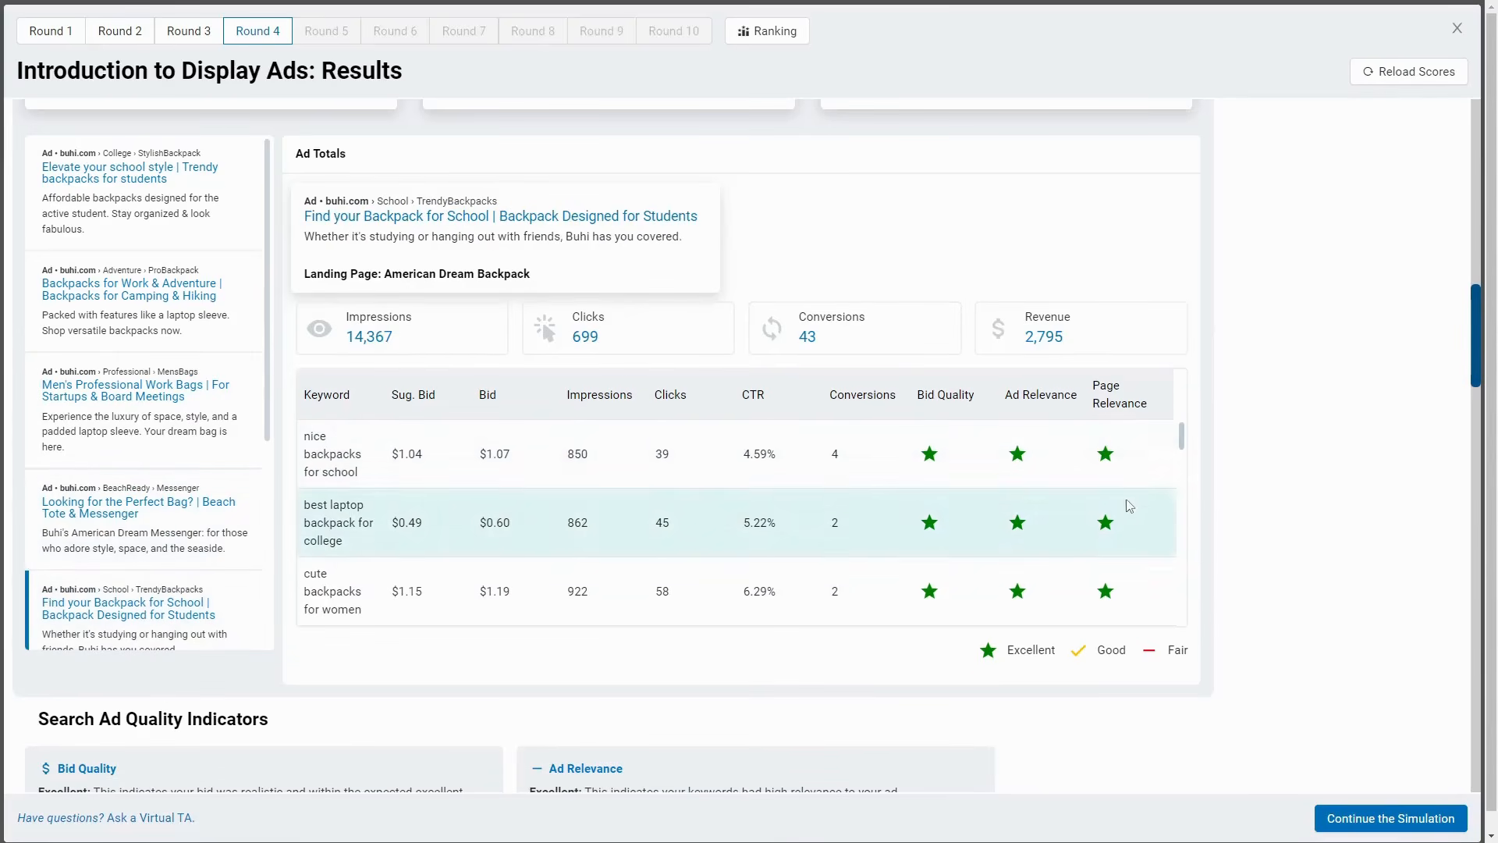
left_click_drag(1182, 442, 1178, 611)
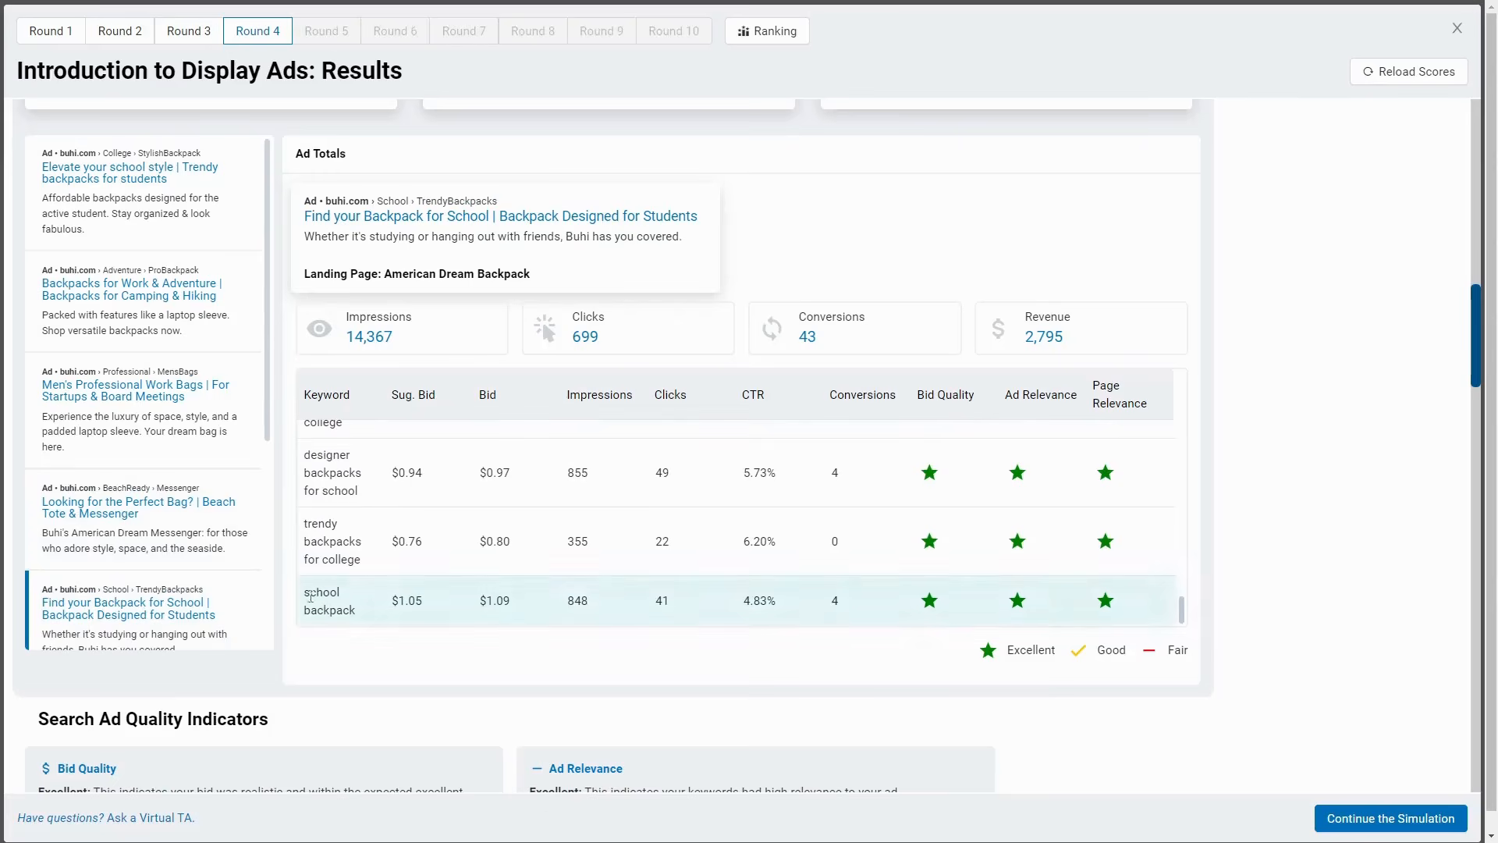
Review the DanceDuffelBags search ad's results, checking the bid, quality ratings and conversions of the "dance duffel" keyword
scroll(139, 549, "down", 4)
left_click(187, 414)
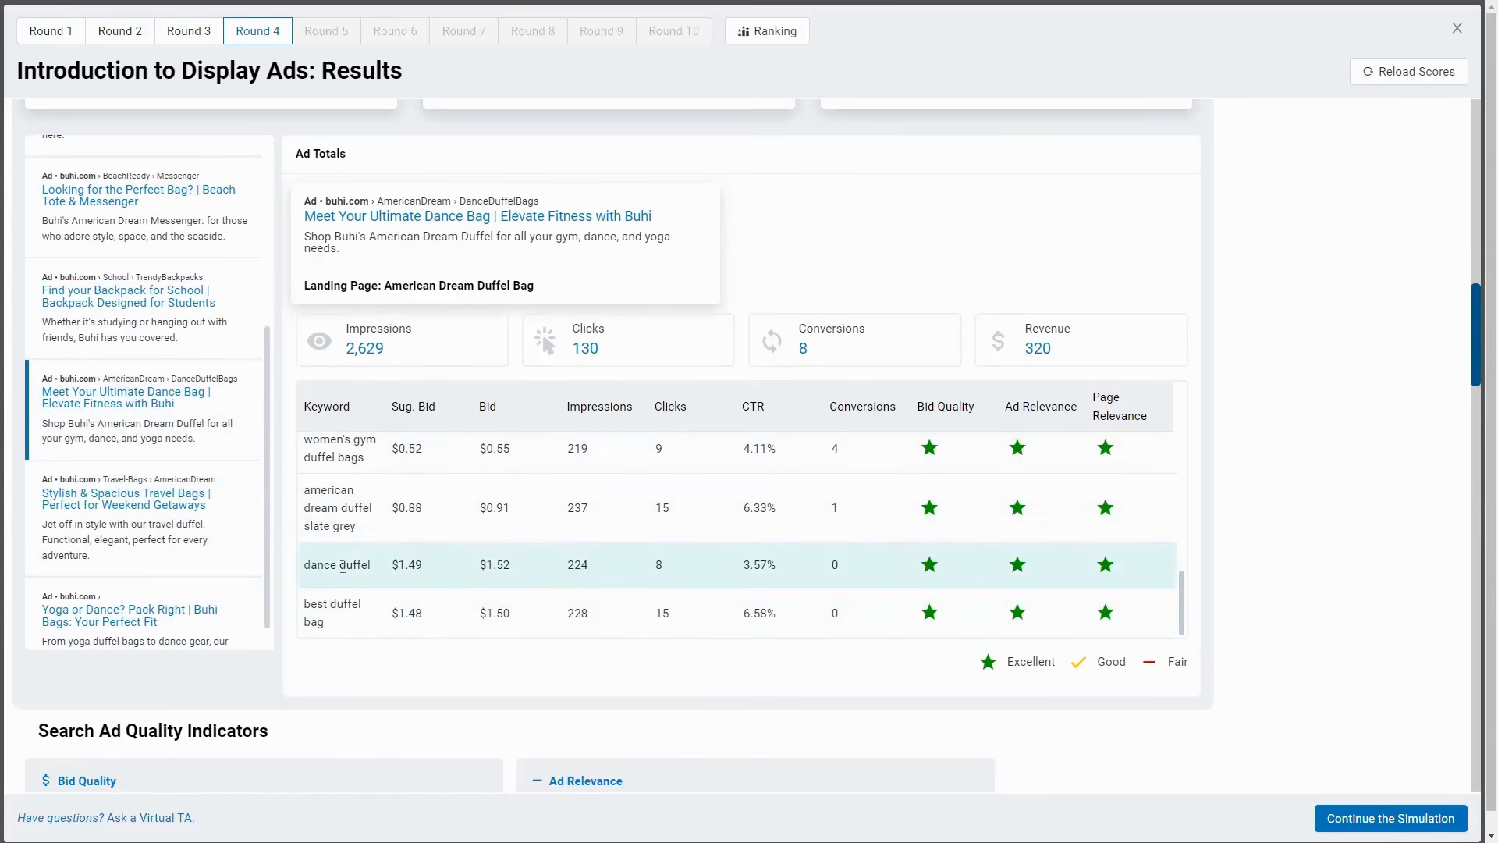
left_click_drag(340, 564, 429, 571)
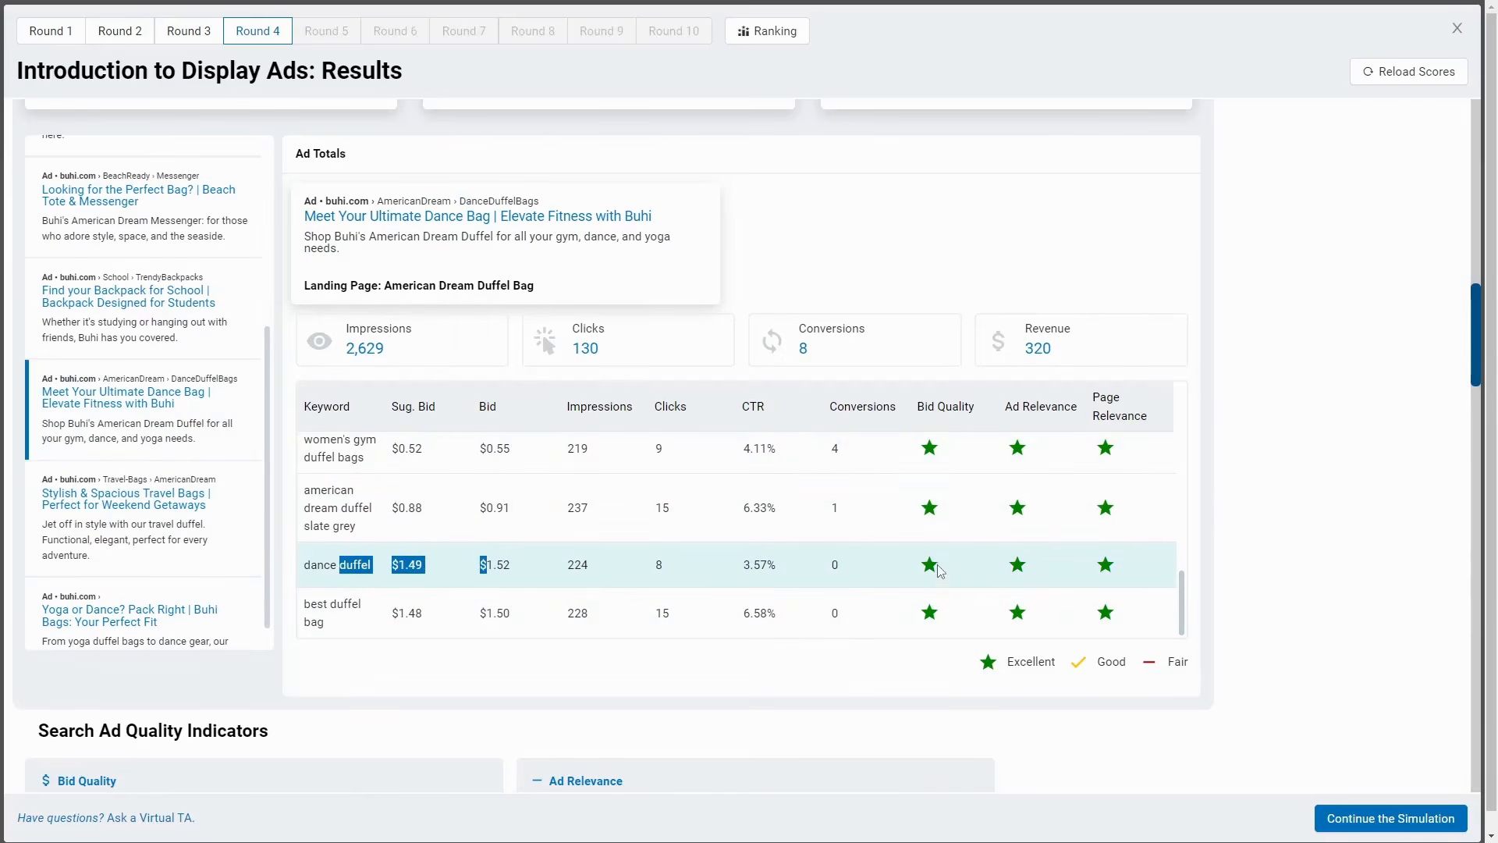
left_click(899, 552)
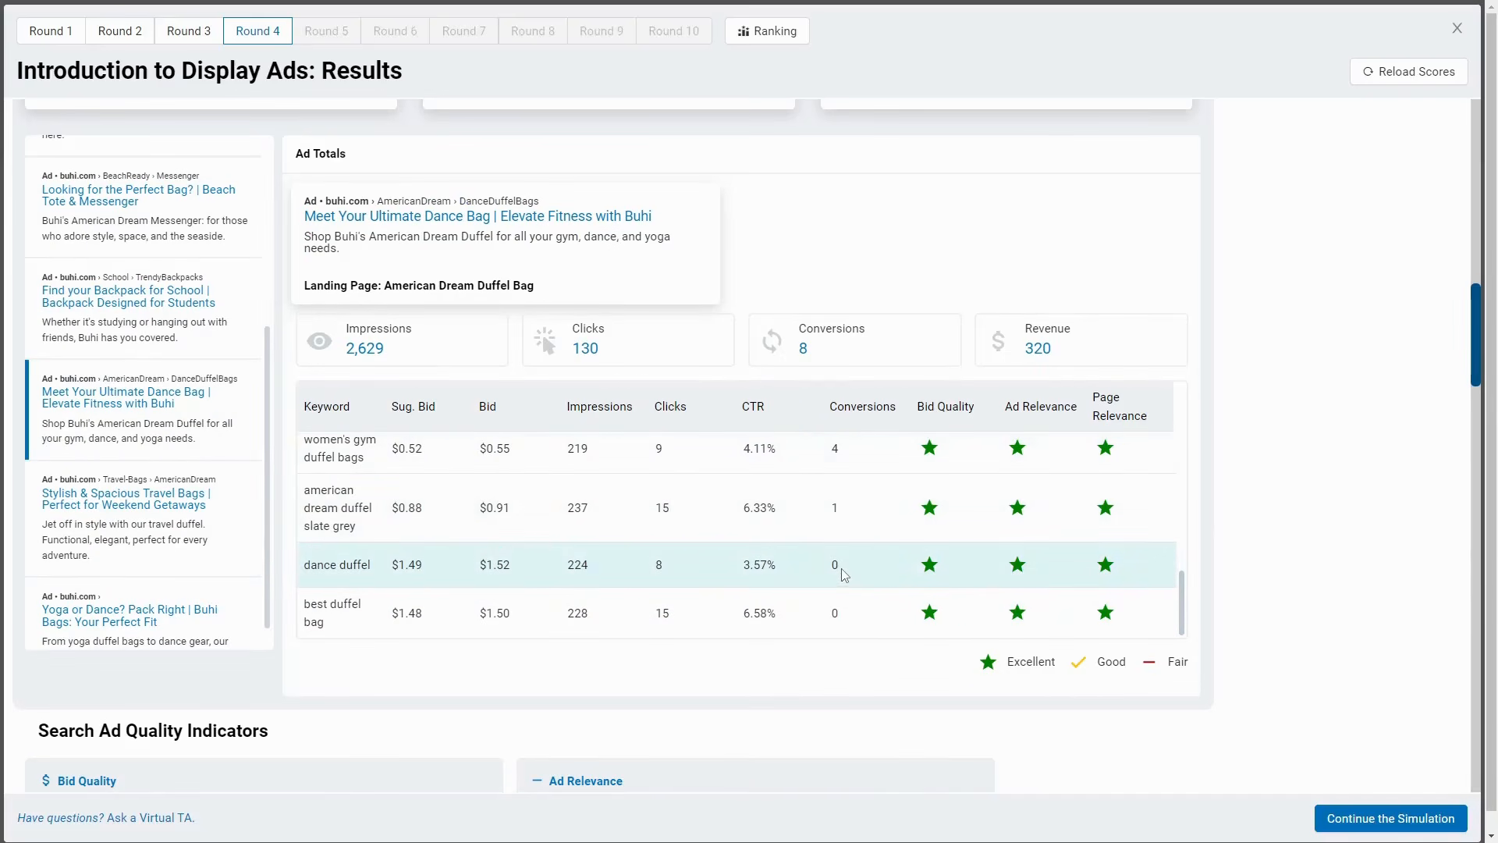
scroll(844, 574, "down", 1)
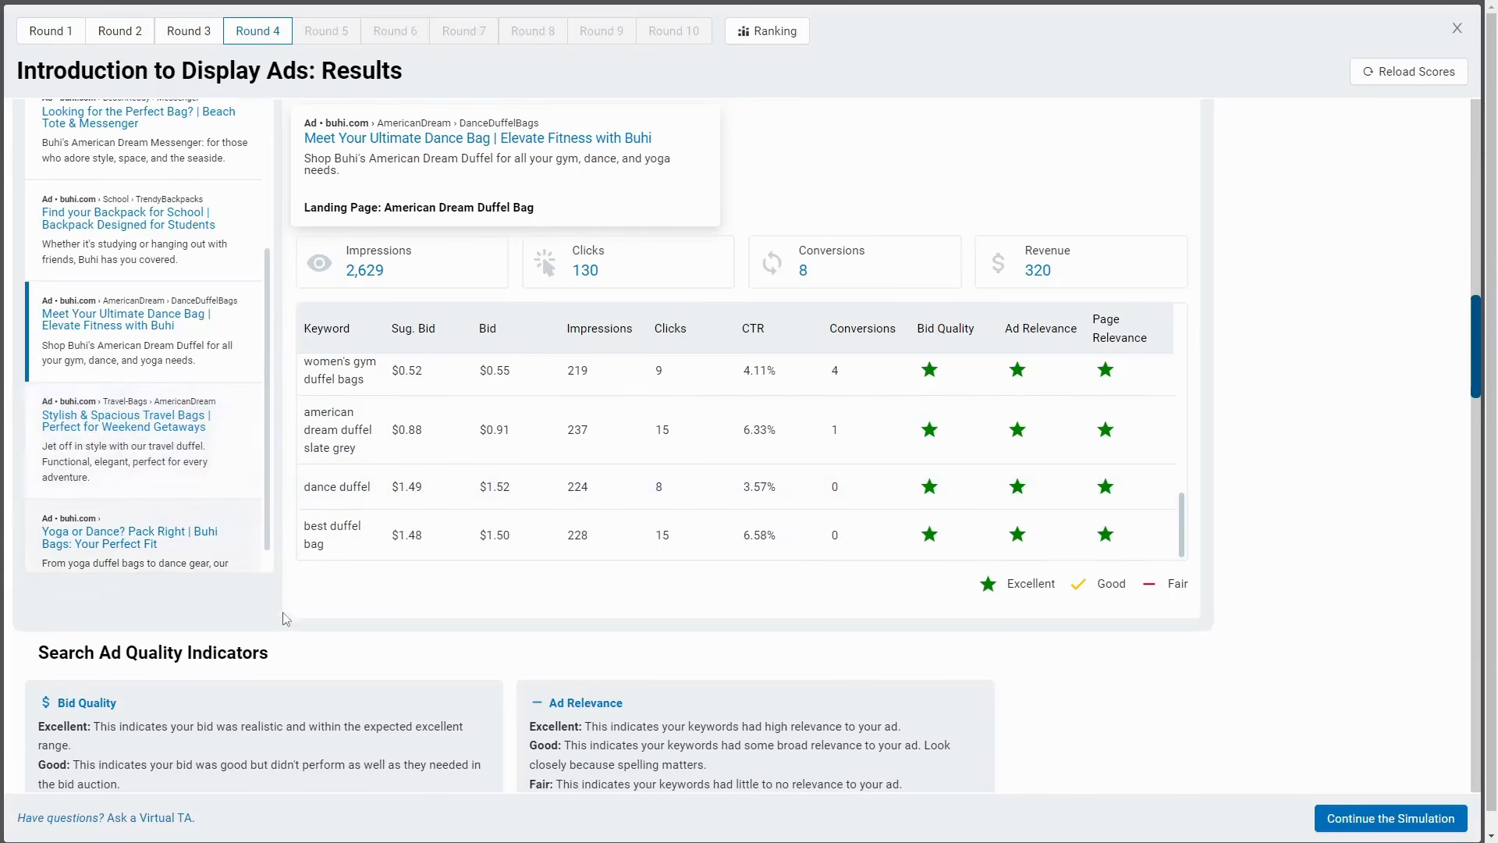
Examine the Round 4 Display Ads results, comparing the allocated budget with each backpack ad's impressions and clicks
scroll(815, 593, "down", 10)
scroll(304, 521, "down", 2)
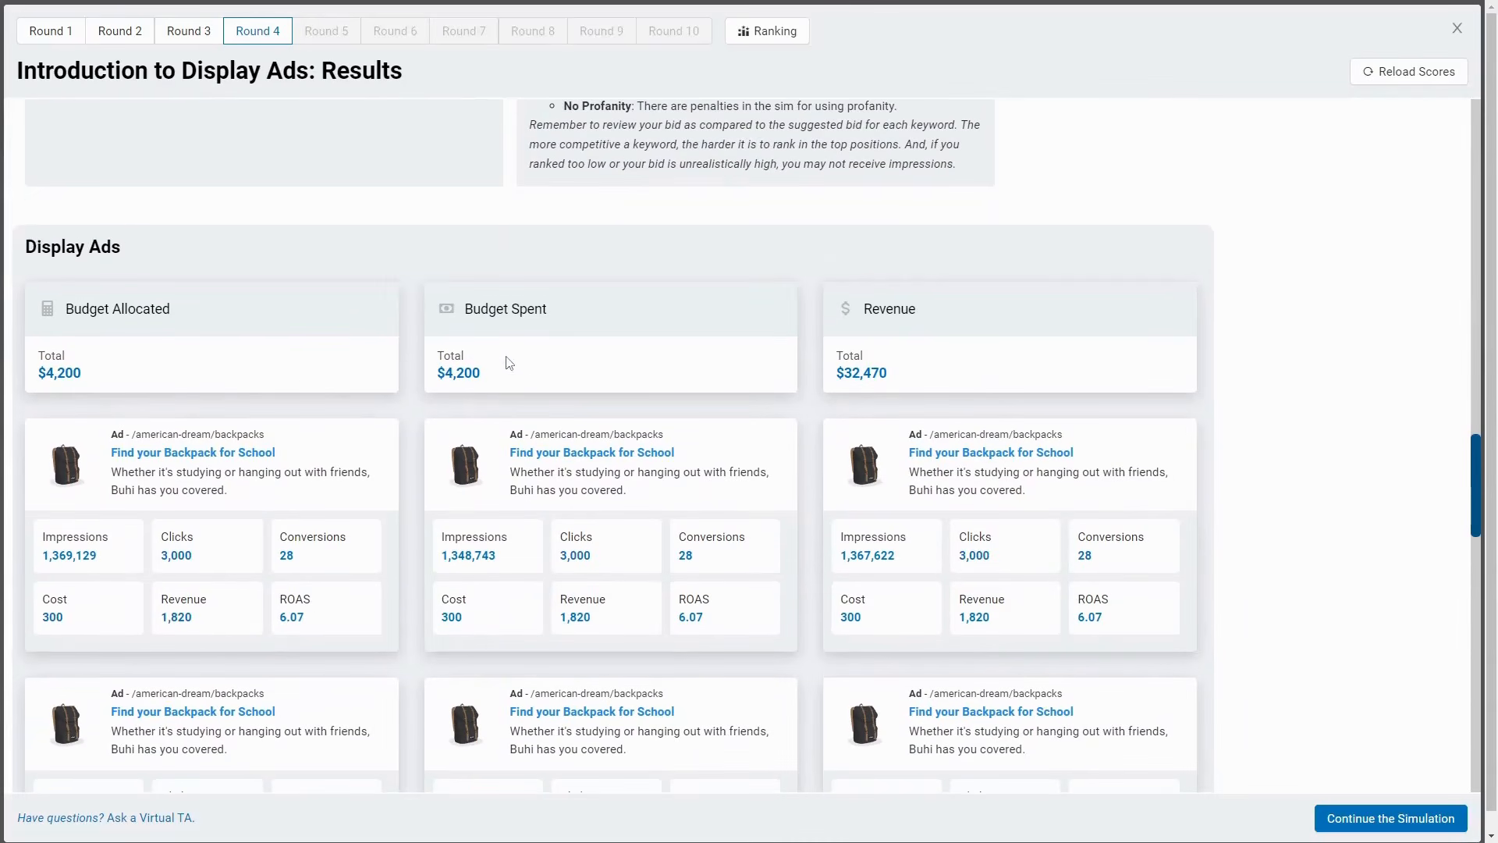
scroll(508, 362, "down", 2)
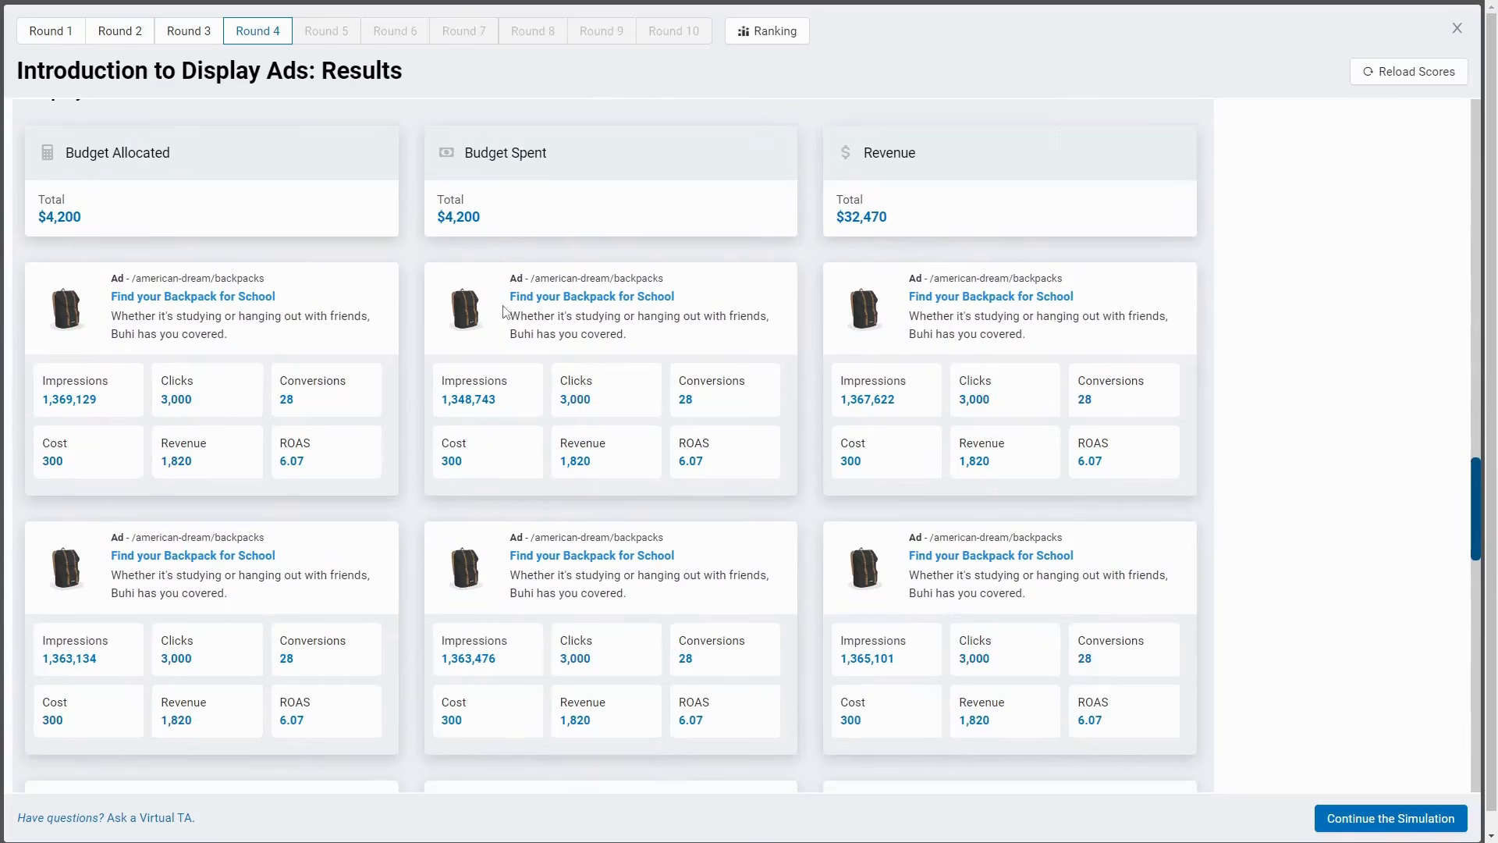
left_click_drag(39, 216, 110, 222)
left_click(106, 224)
left_click_drag(36, 202, 65, 217)
left_click(117, 223)
left_click_drag(442, 400, 631, 411)
left_click(555, 413)
left_click(631, 411)
left_click_drag(518, 405, 440, 406)
left_click_drag(620, 404, 559, 409)
Continue the simulation into Round 5 and look over the existing campaigns and ad groups
left_click(1332, 817)
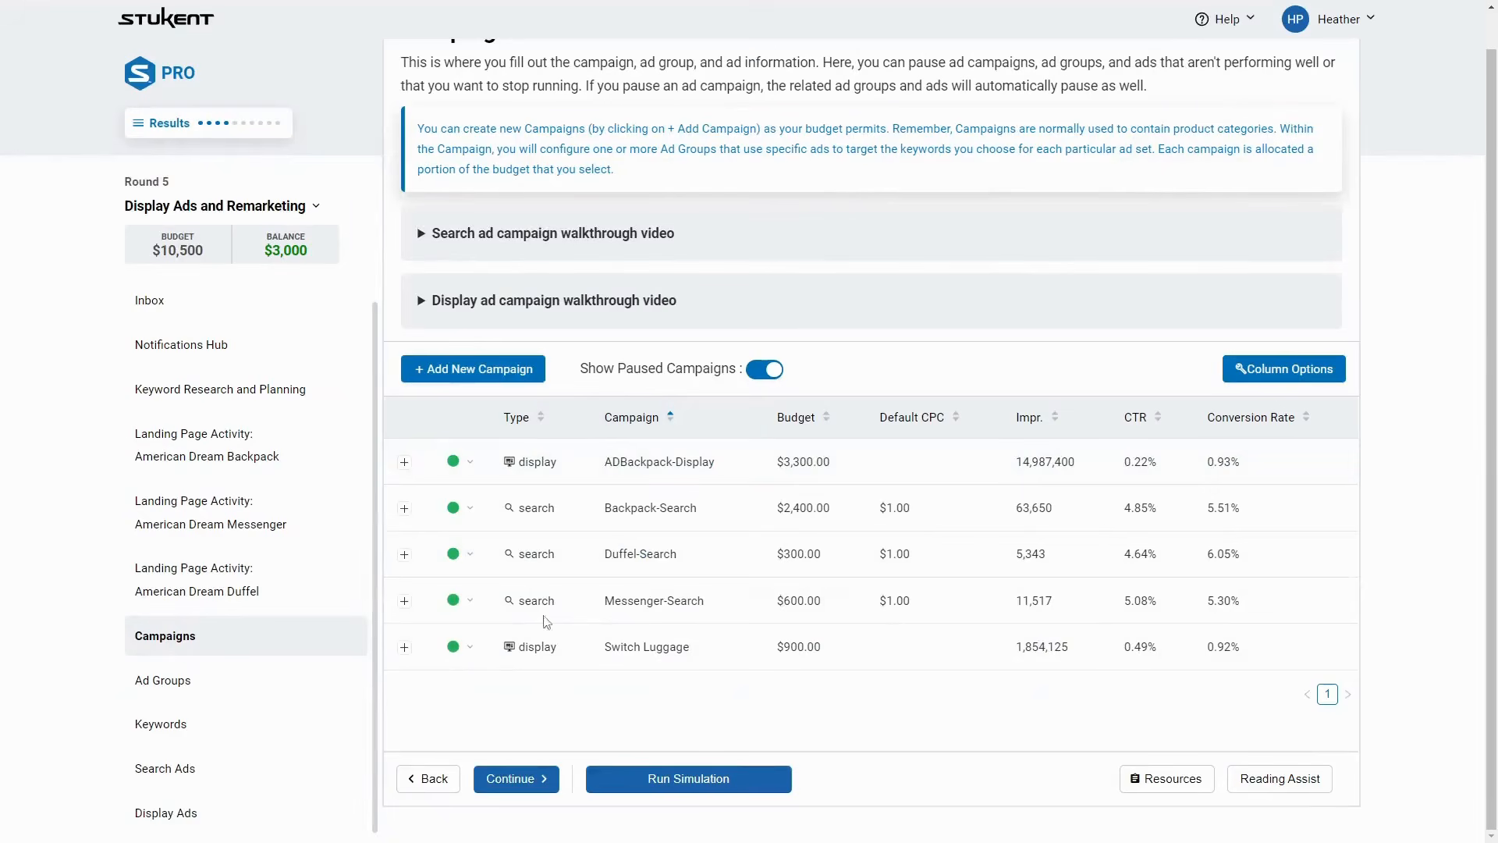
left_click_drag(610, 464, 711, 466)
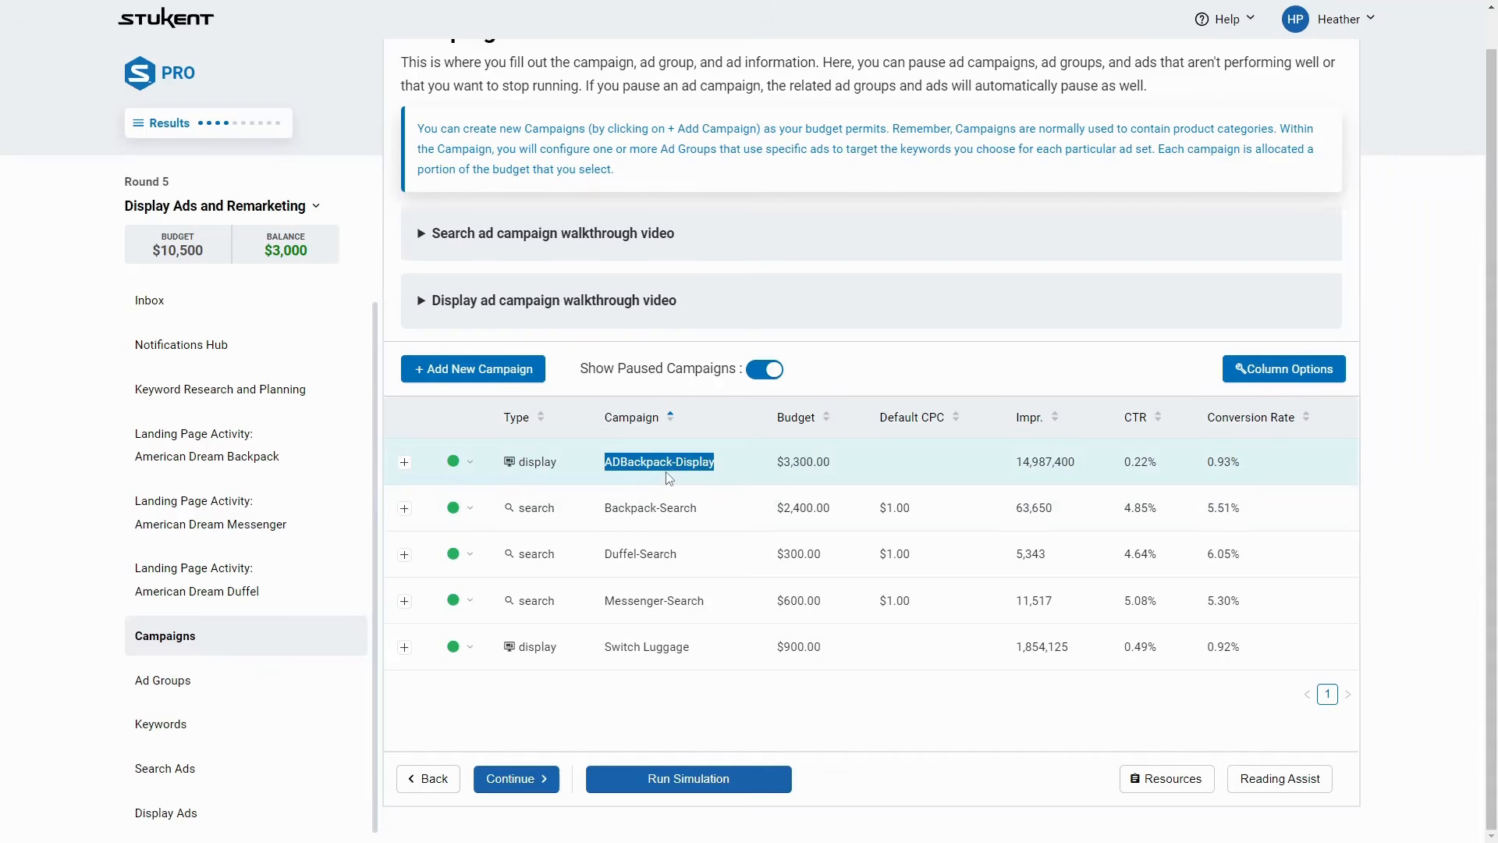
left_click(176, 686)
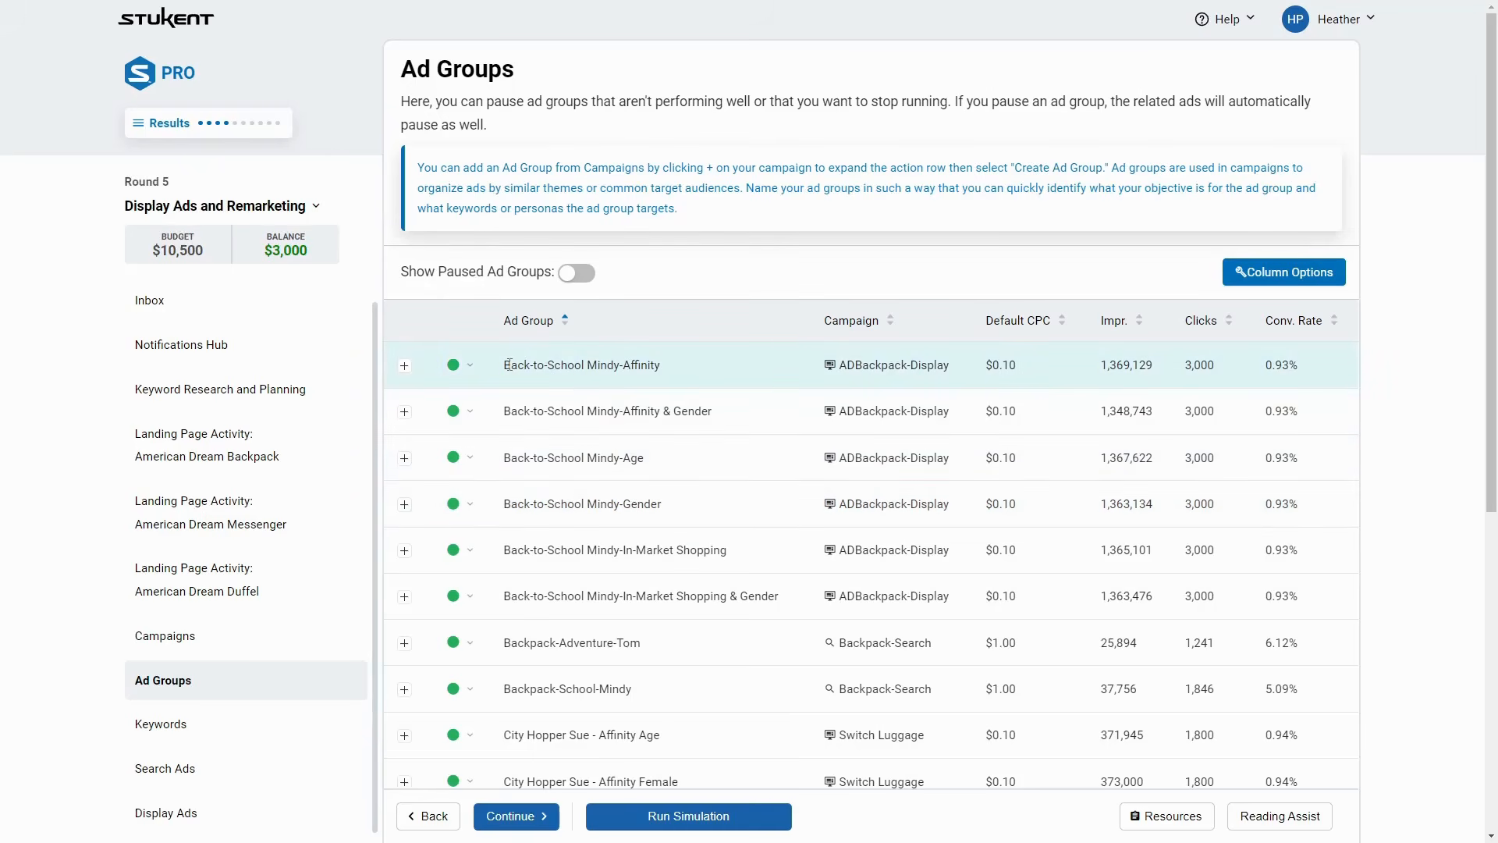
scroll(528, 651, "down", 1)
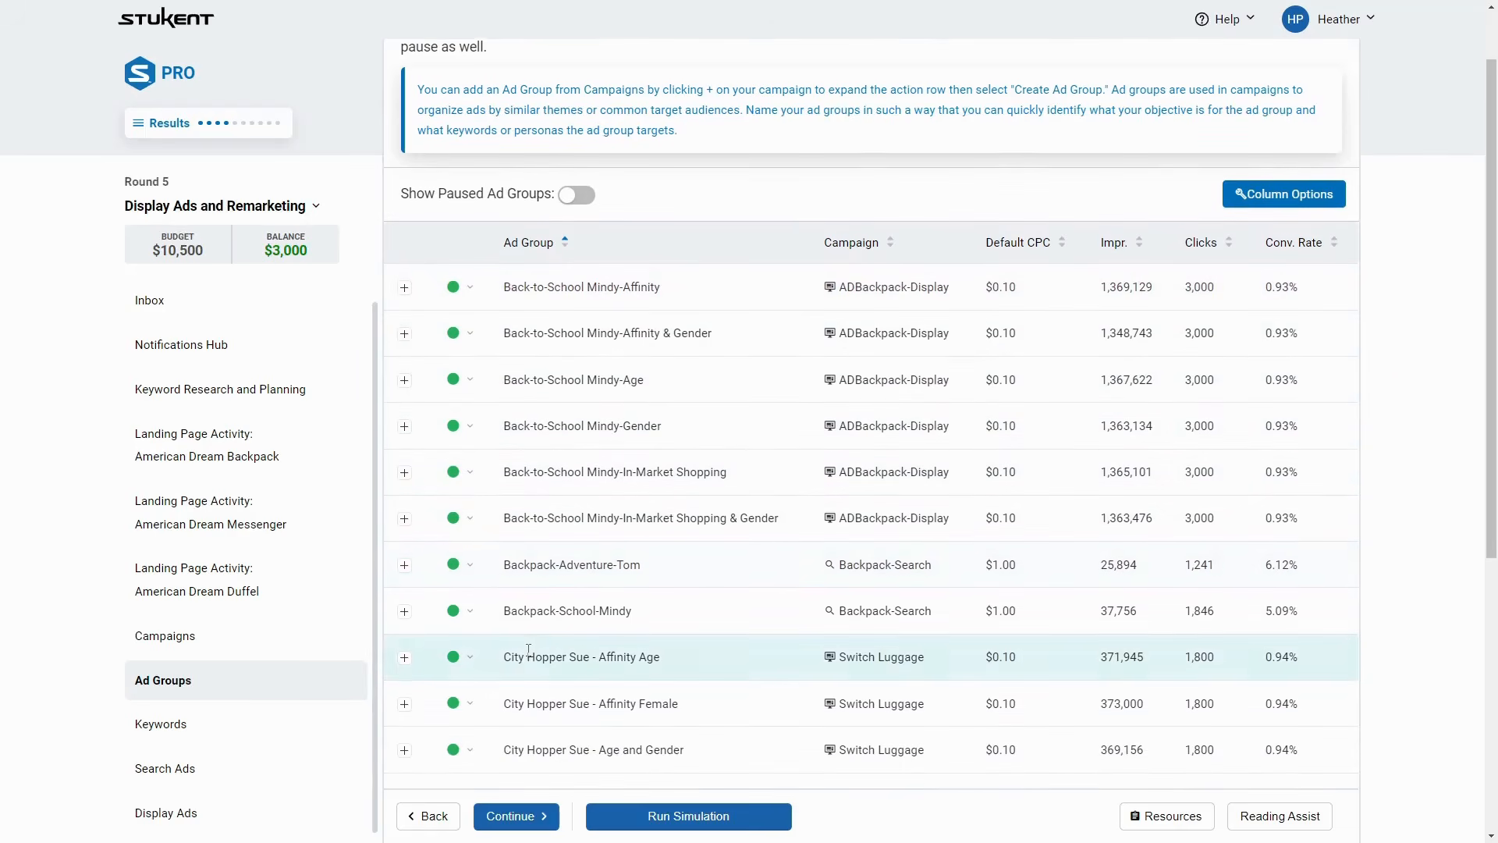
left_click_drag(530, 564, 606, 563)
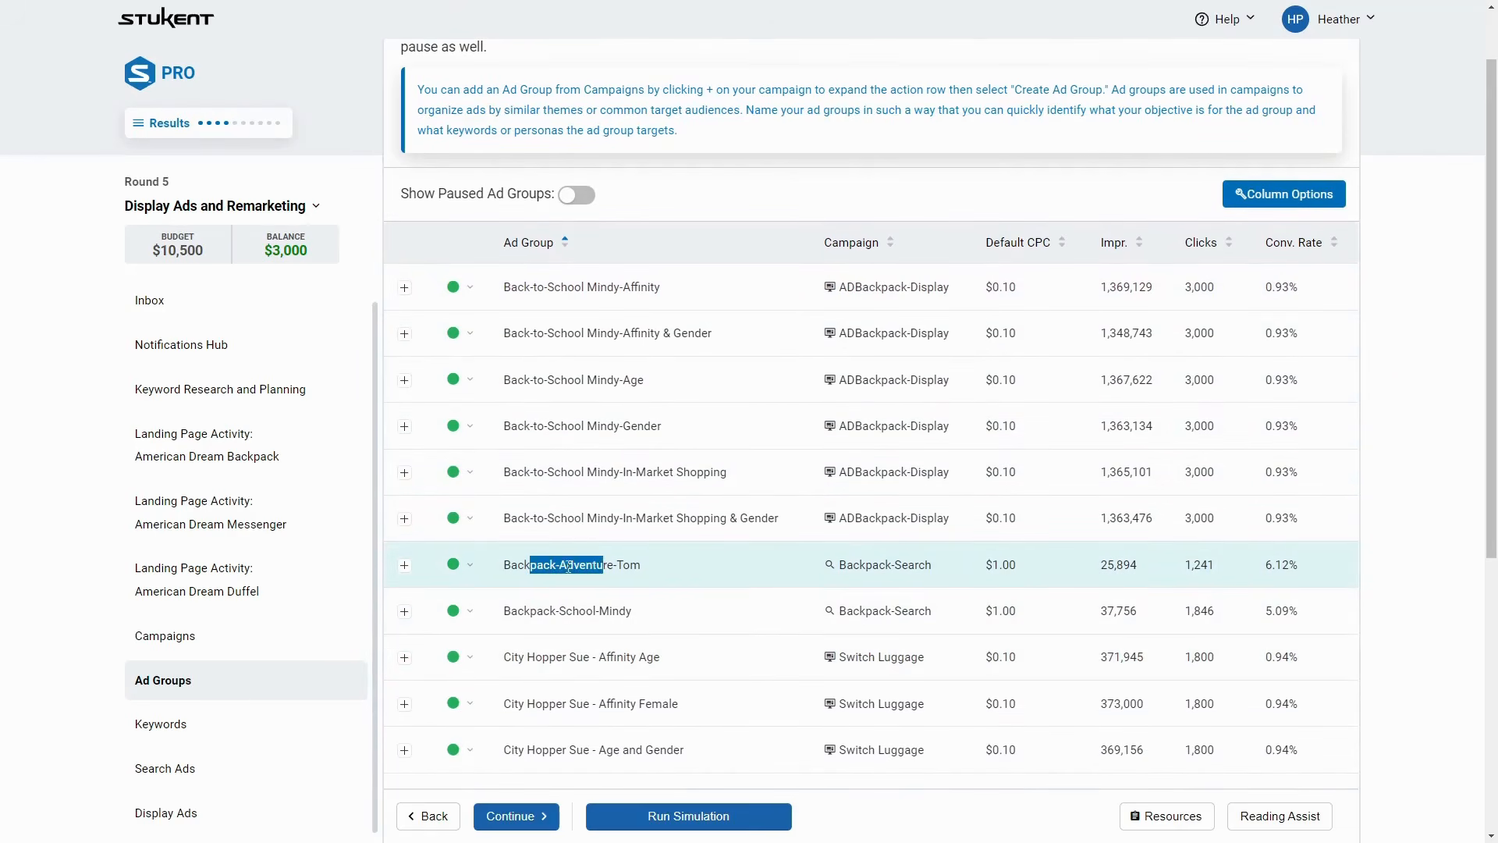
left_click(568, 566)
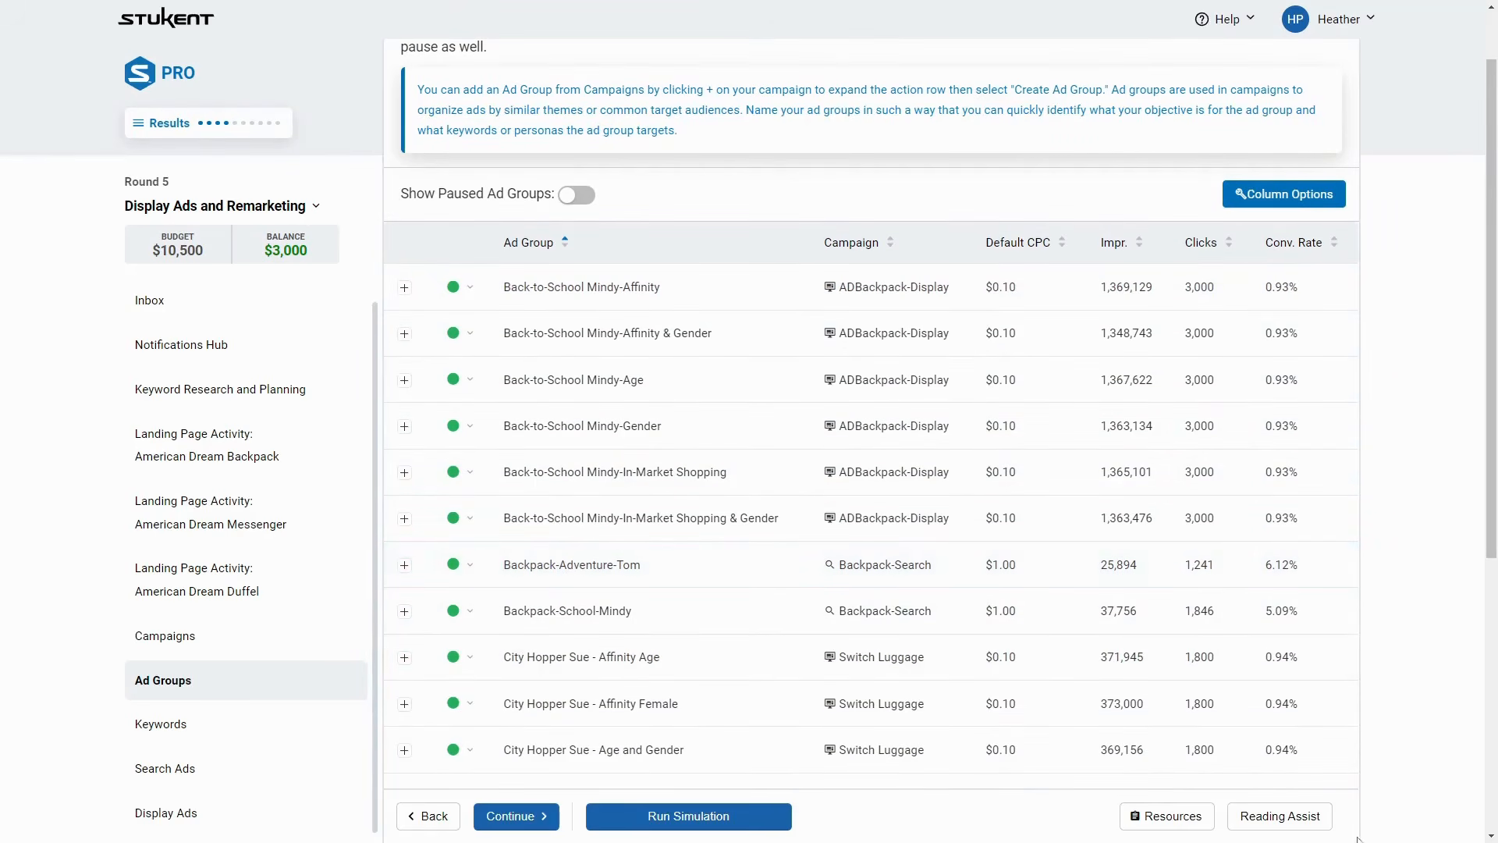
Consult the customer profiles in the resources, reading the hipster mom profile and her product needs, and close the resources
left_click(1178, 815)
scroll(1170, 609, "down", 4)
scroll(1165, 641, "down", 15)
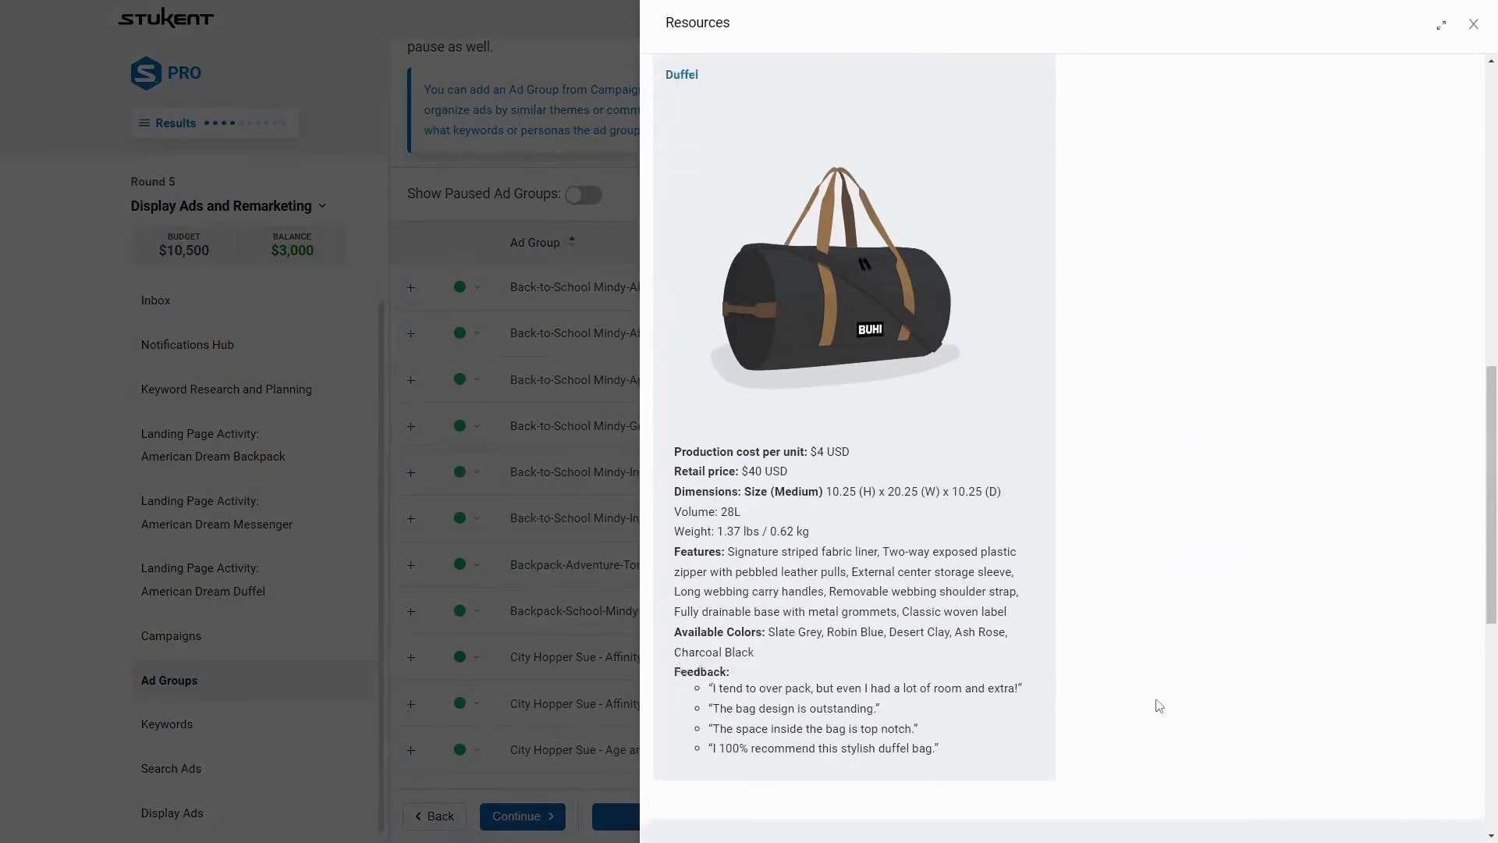
left_click_drag(812, 625, 1432, 610)
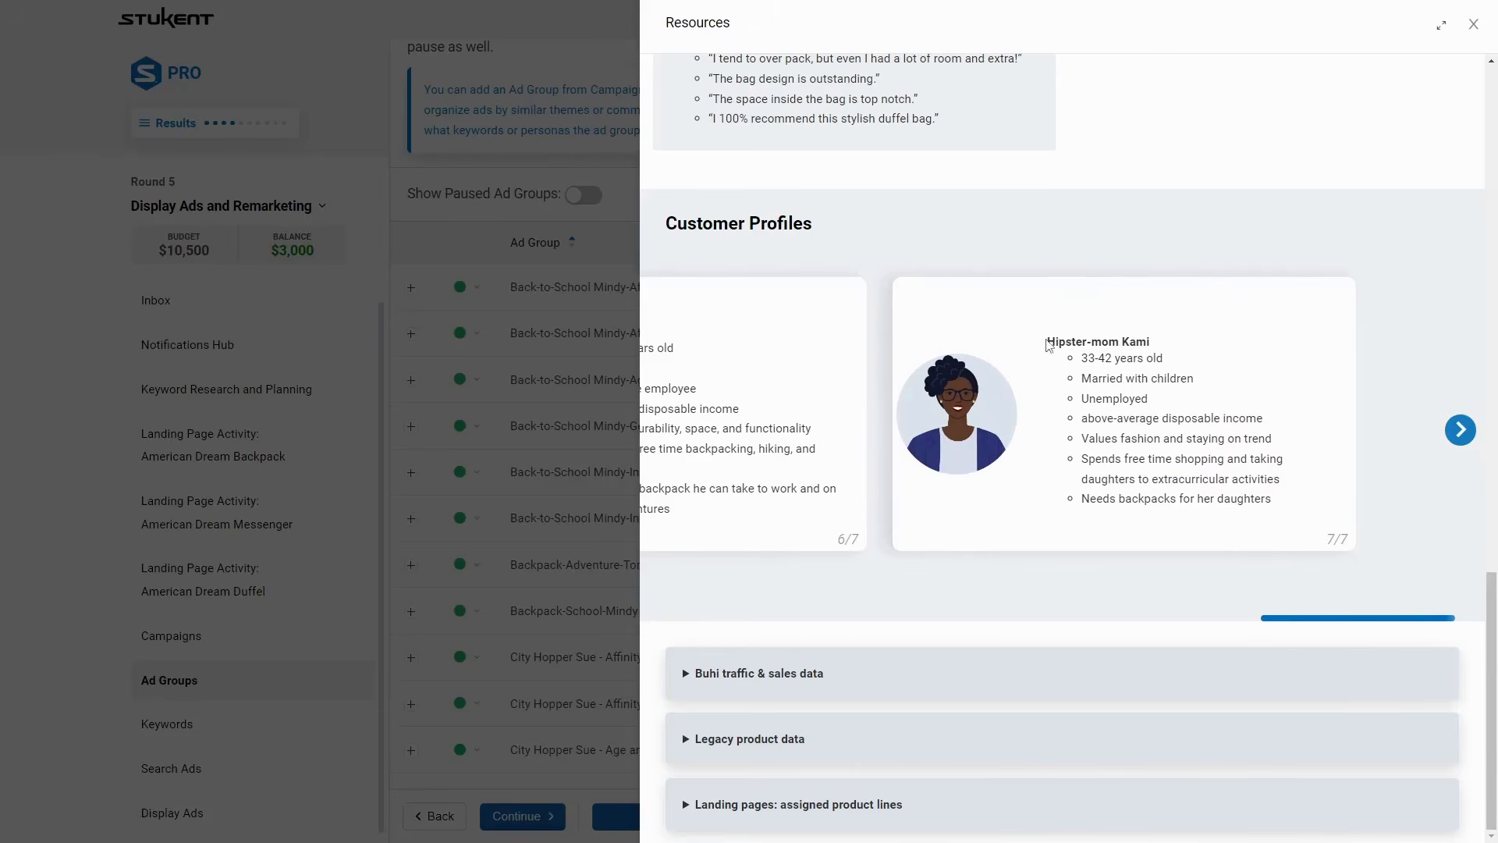
left_click_drag(1046, 341, 1156, 344)
left_click(1221, 412)
left_click_drag(1115, 498, 1212, 499)
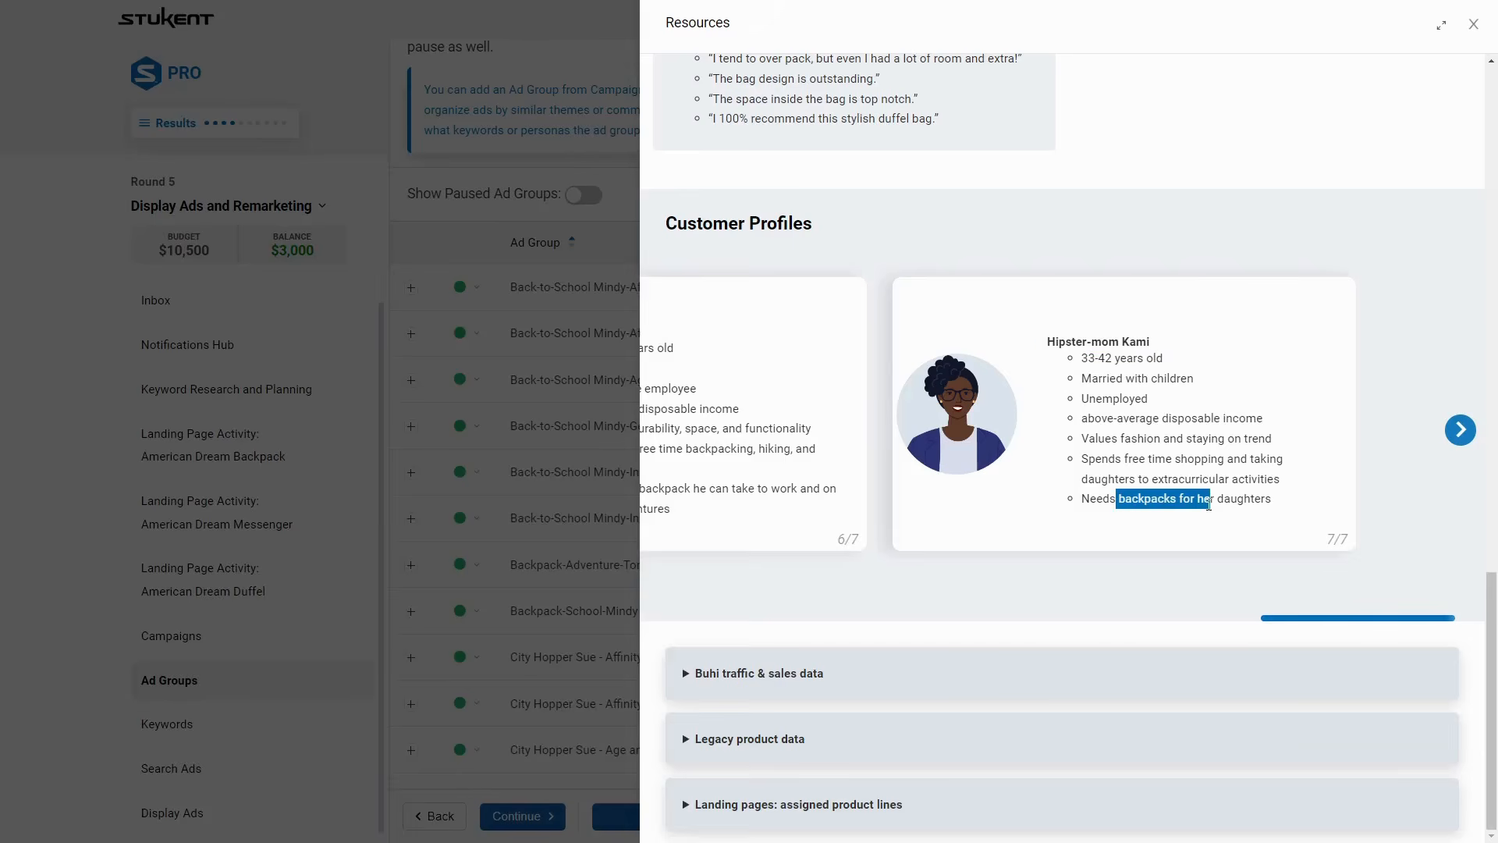
left_click(593, 492)
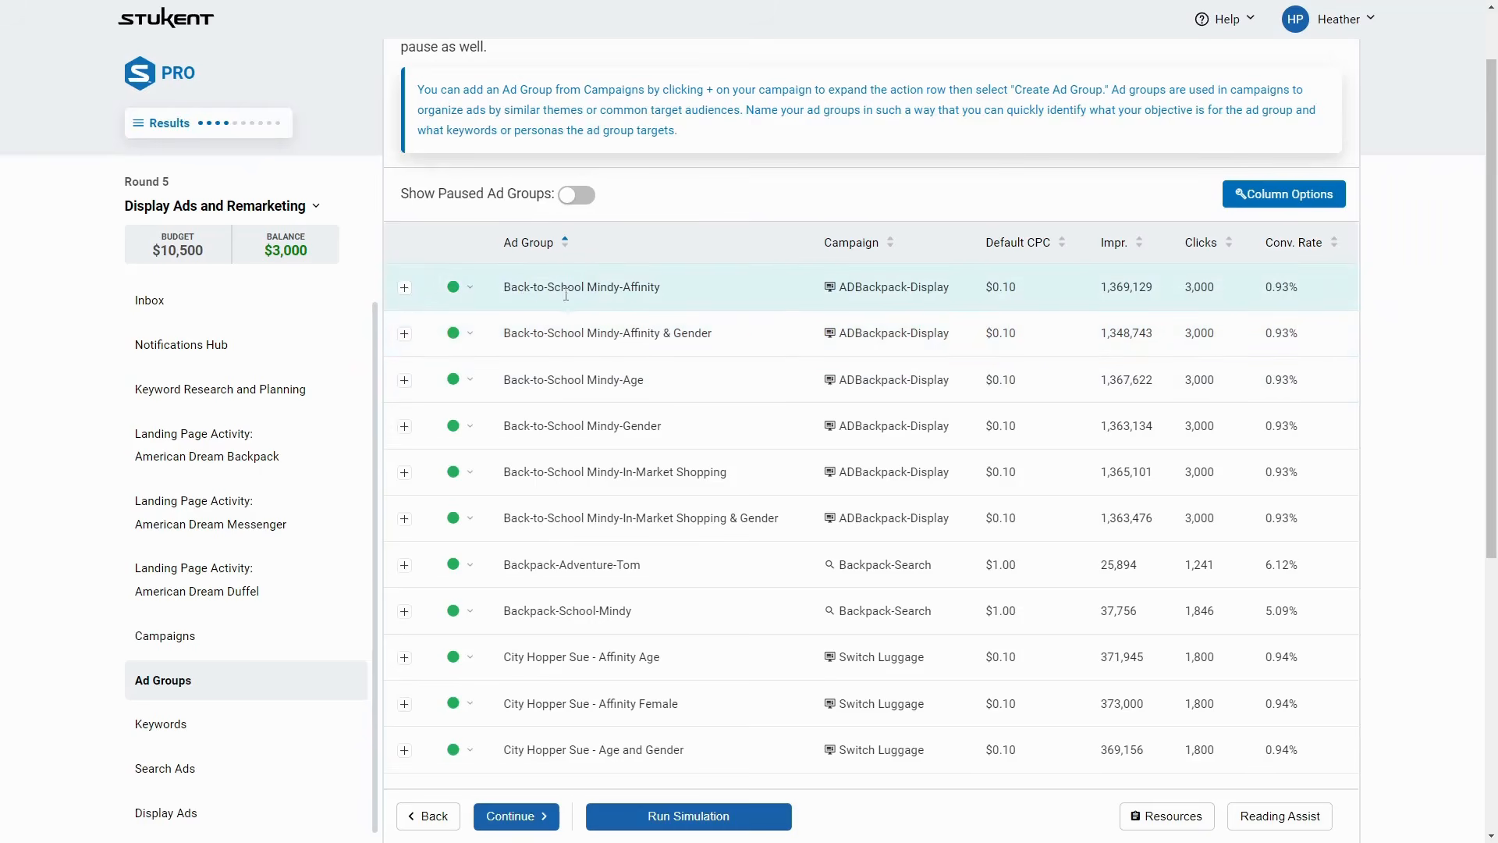
Open the Back-to-School Mindy-Affinity ad group for editing, check its default CPC and save it
left_click_drag(504, 286, 652, 288)
left_click(404, 287)
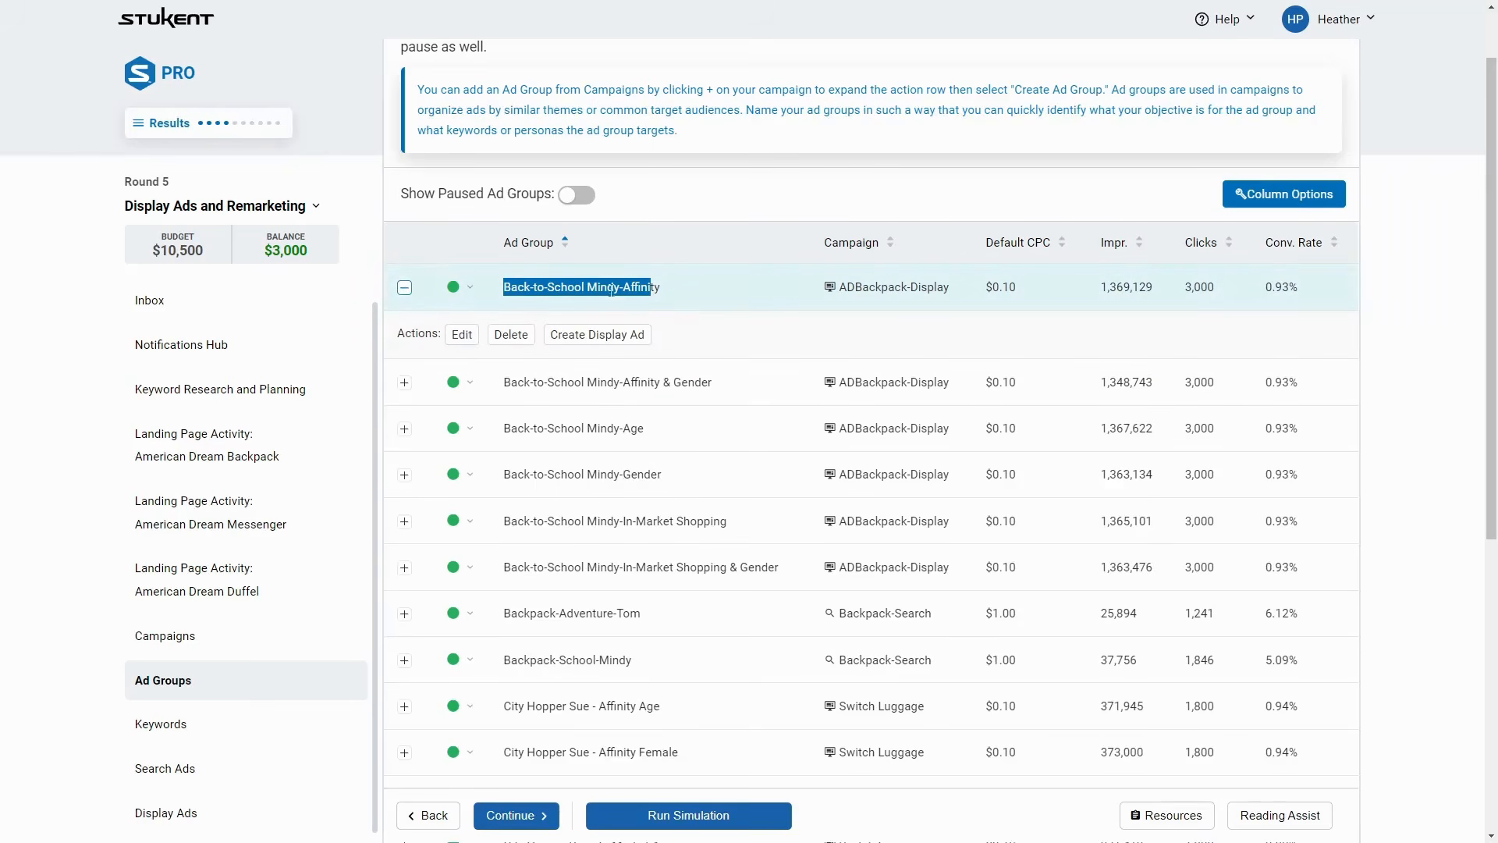
left_click(461, 334)
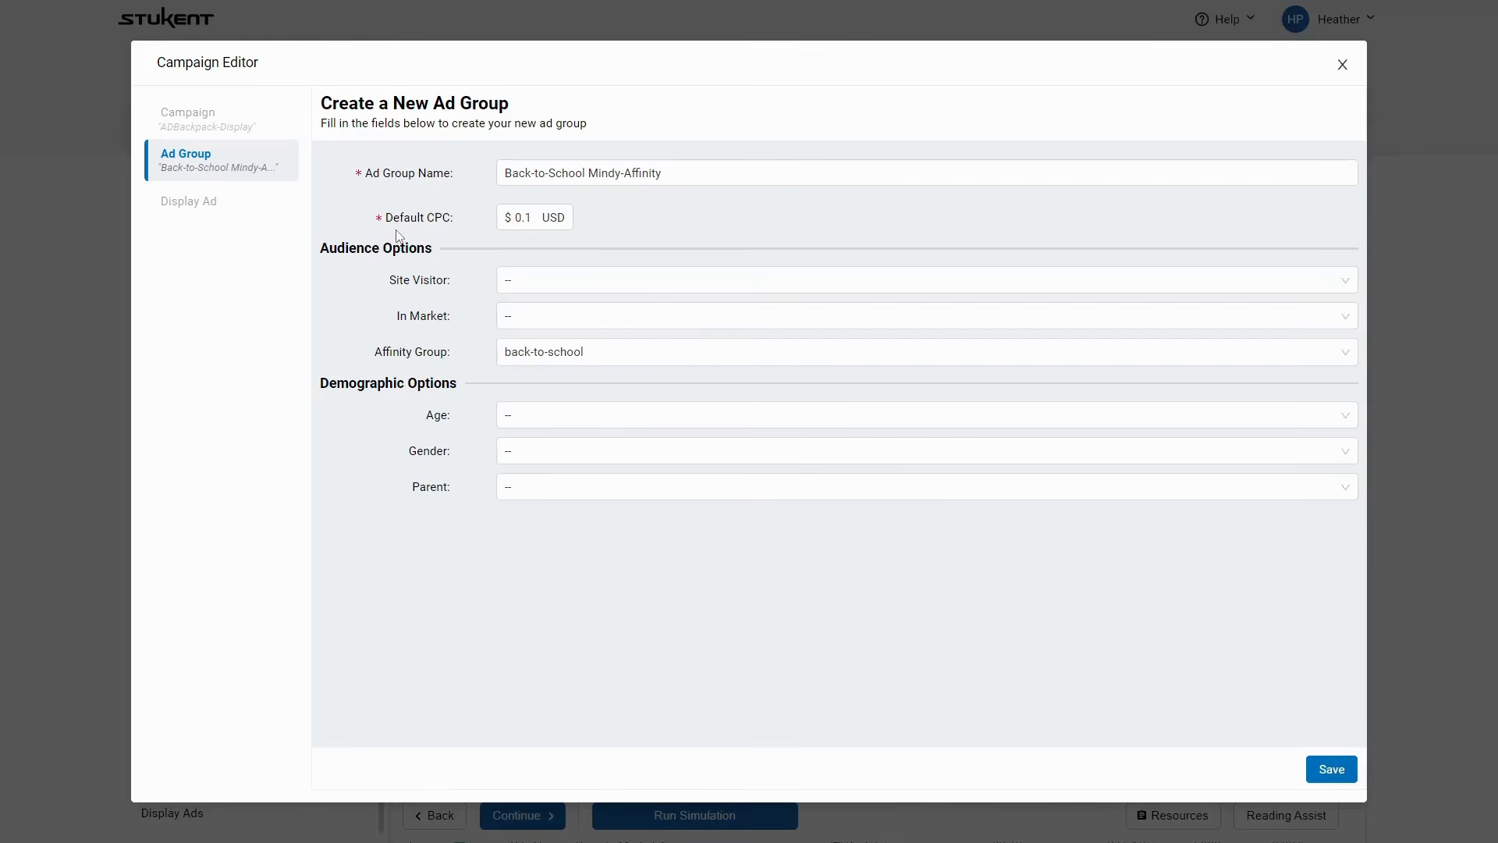
left_click(532, 224)
left_click(1331, 768)
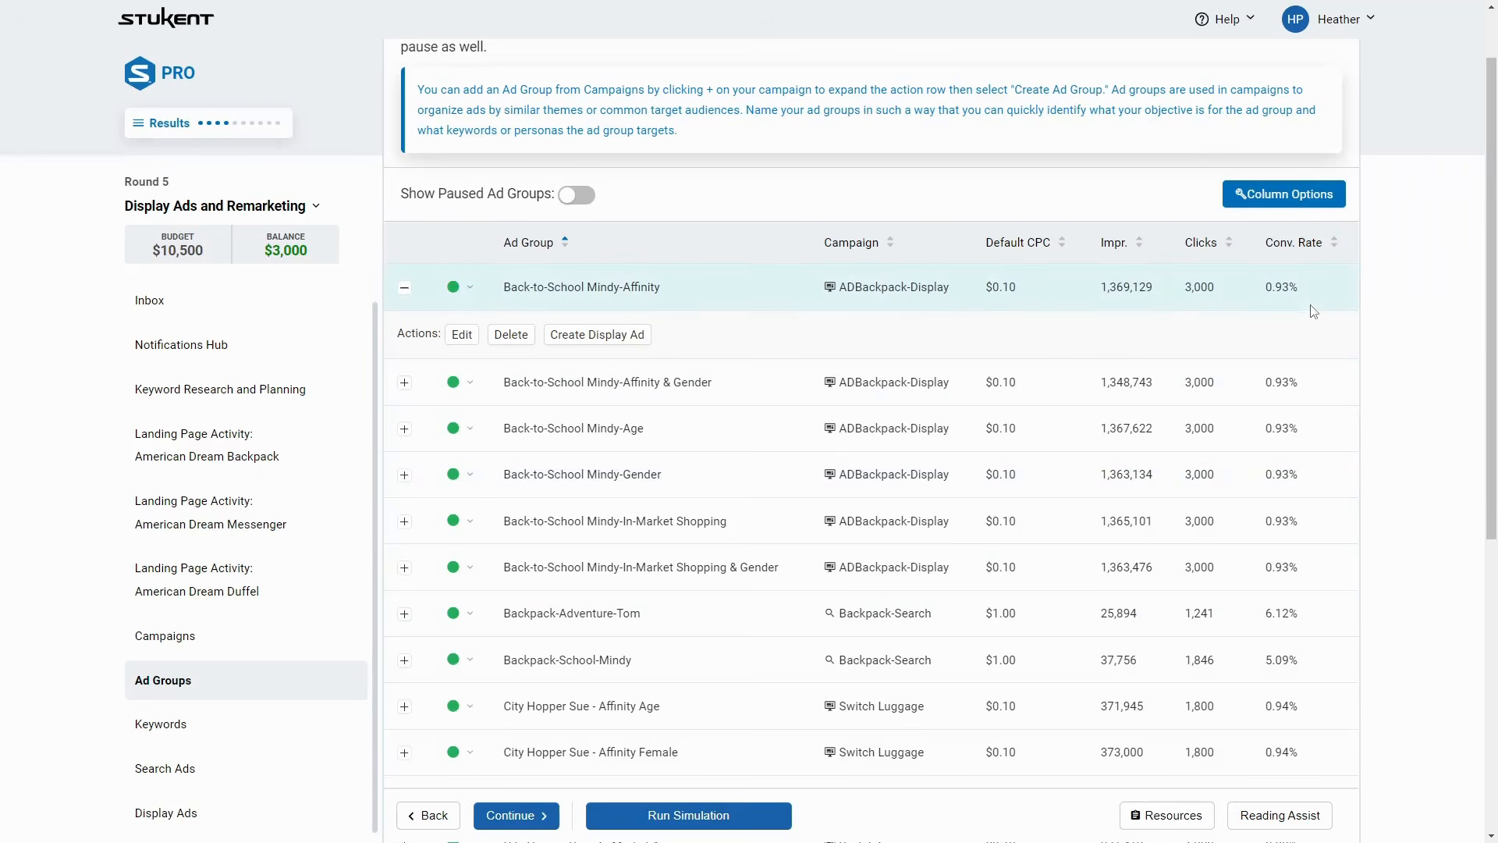
Add the ROAS, Profits and CTR columns to the Ad Groups table
left_click(1294, 189)
left_click(571, 425)
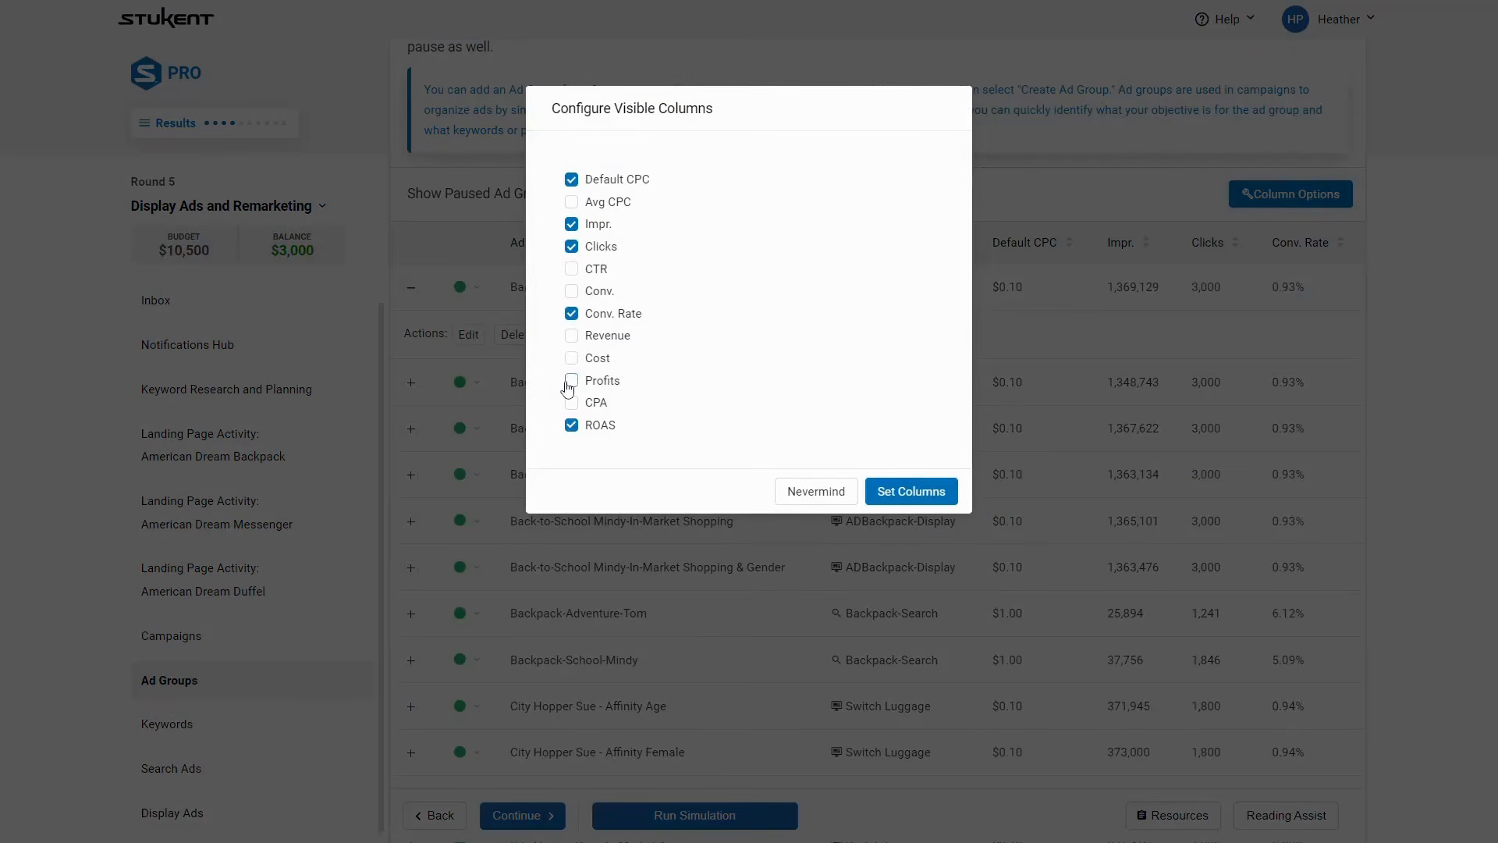
left_click(571, 380)
left_click(571, 269)
left_click(880, 492)
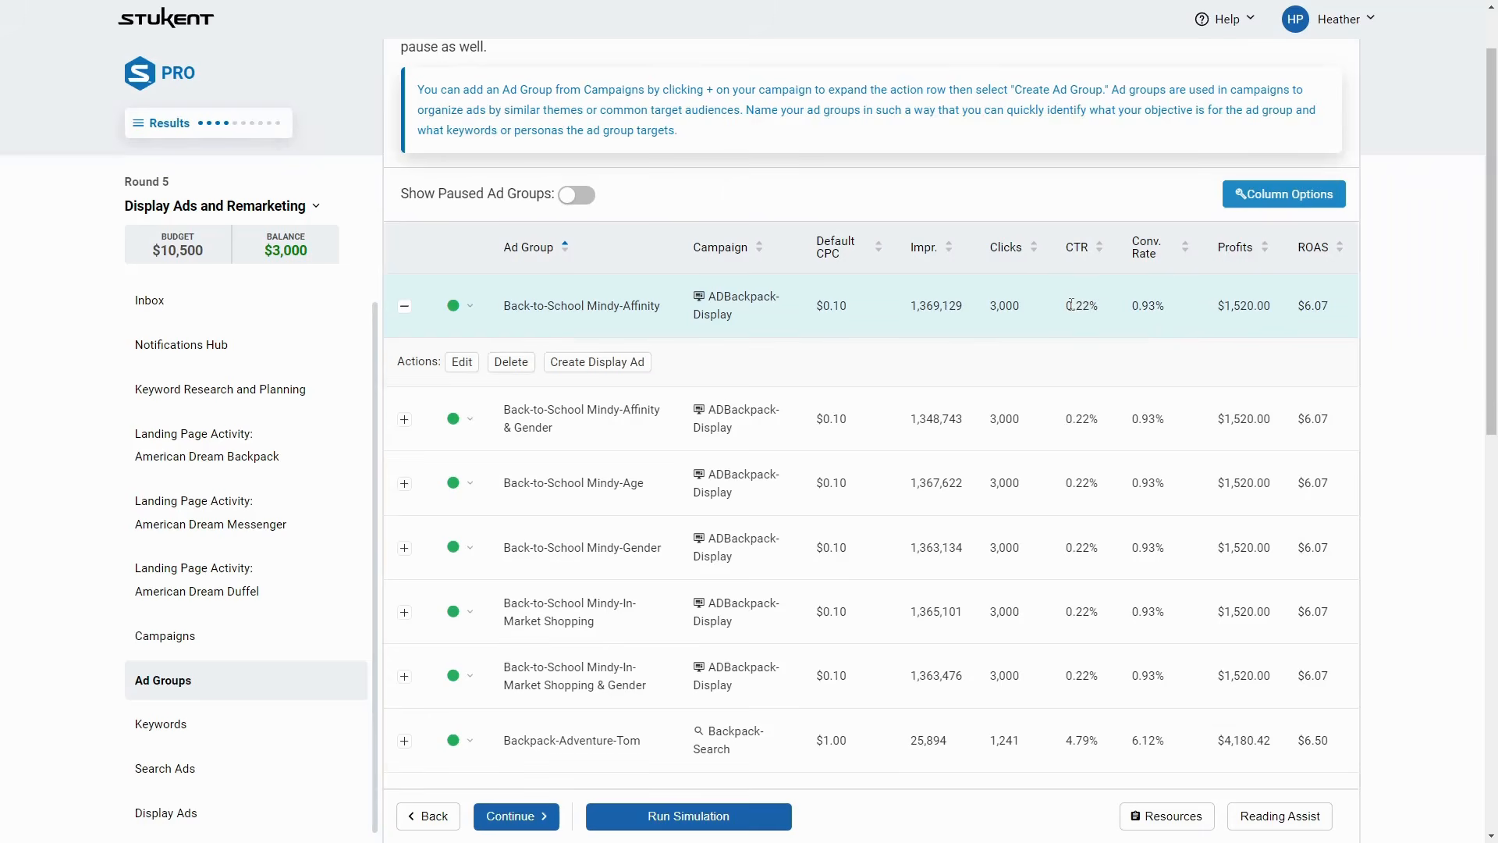
Compare the CTR, conversion rate, profits and ROAS of the display and search ad groups
left_click_drag(1067, 305, 1094, 308)
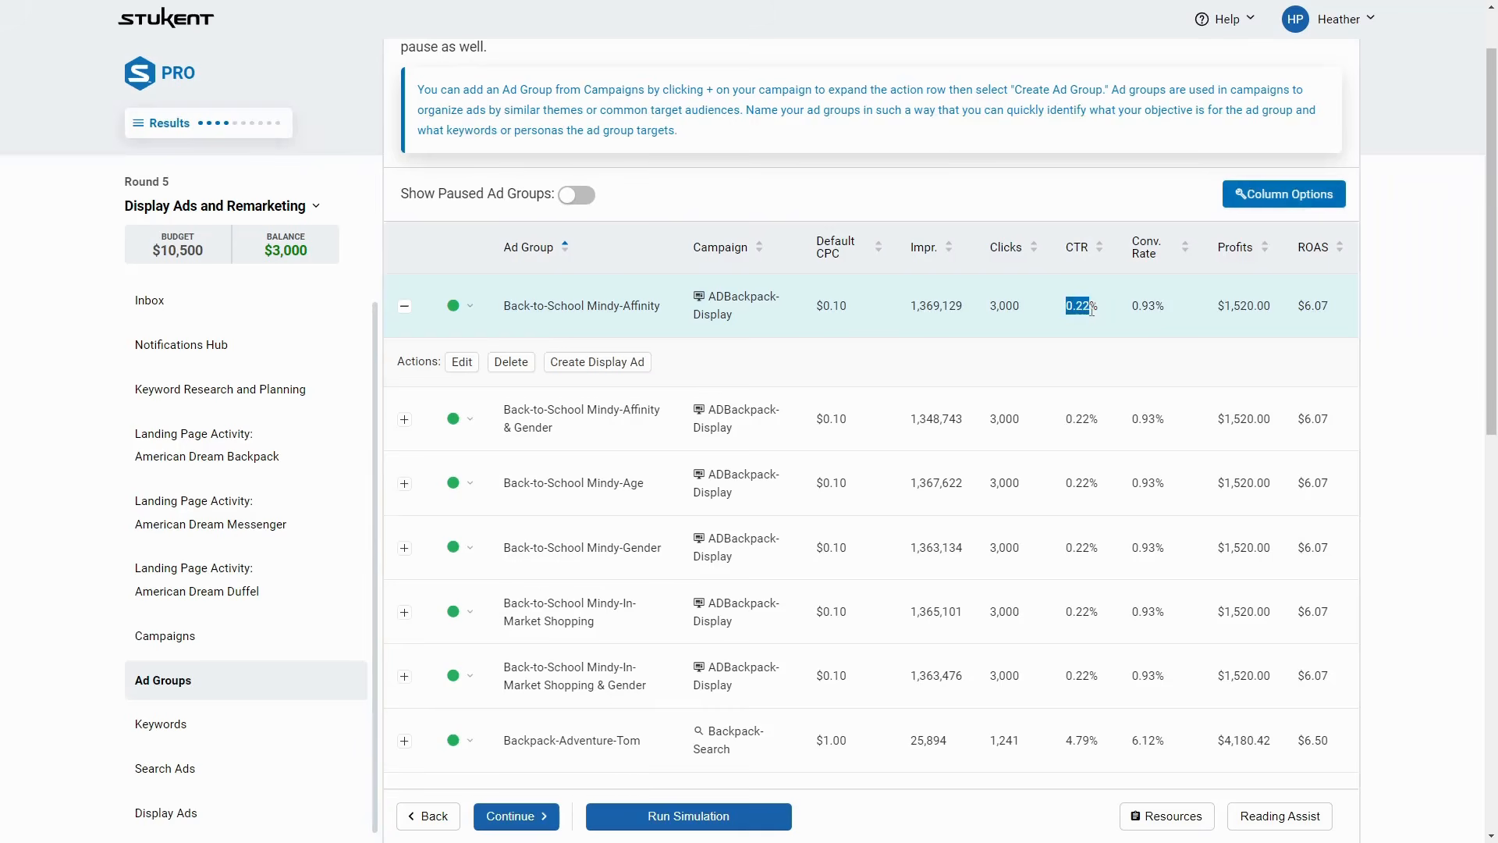
left_click(1096, 324)
left_click_drag(1091, 305, 1067, 305)
left_click(1078, 307)
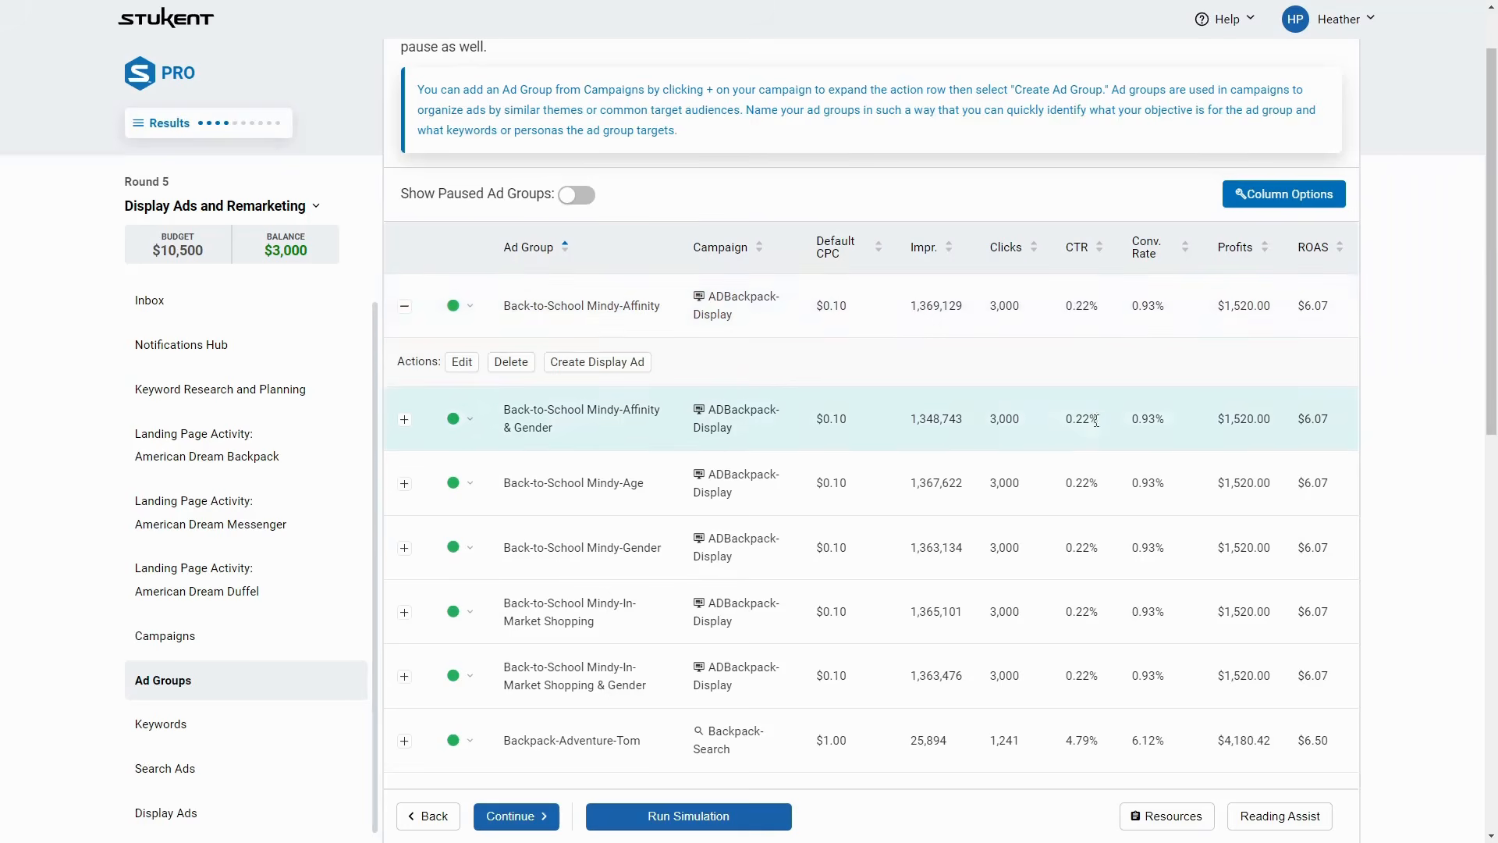
scroll(1098, 425, "down", 1)
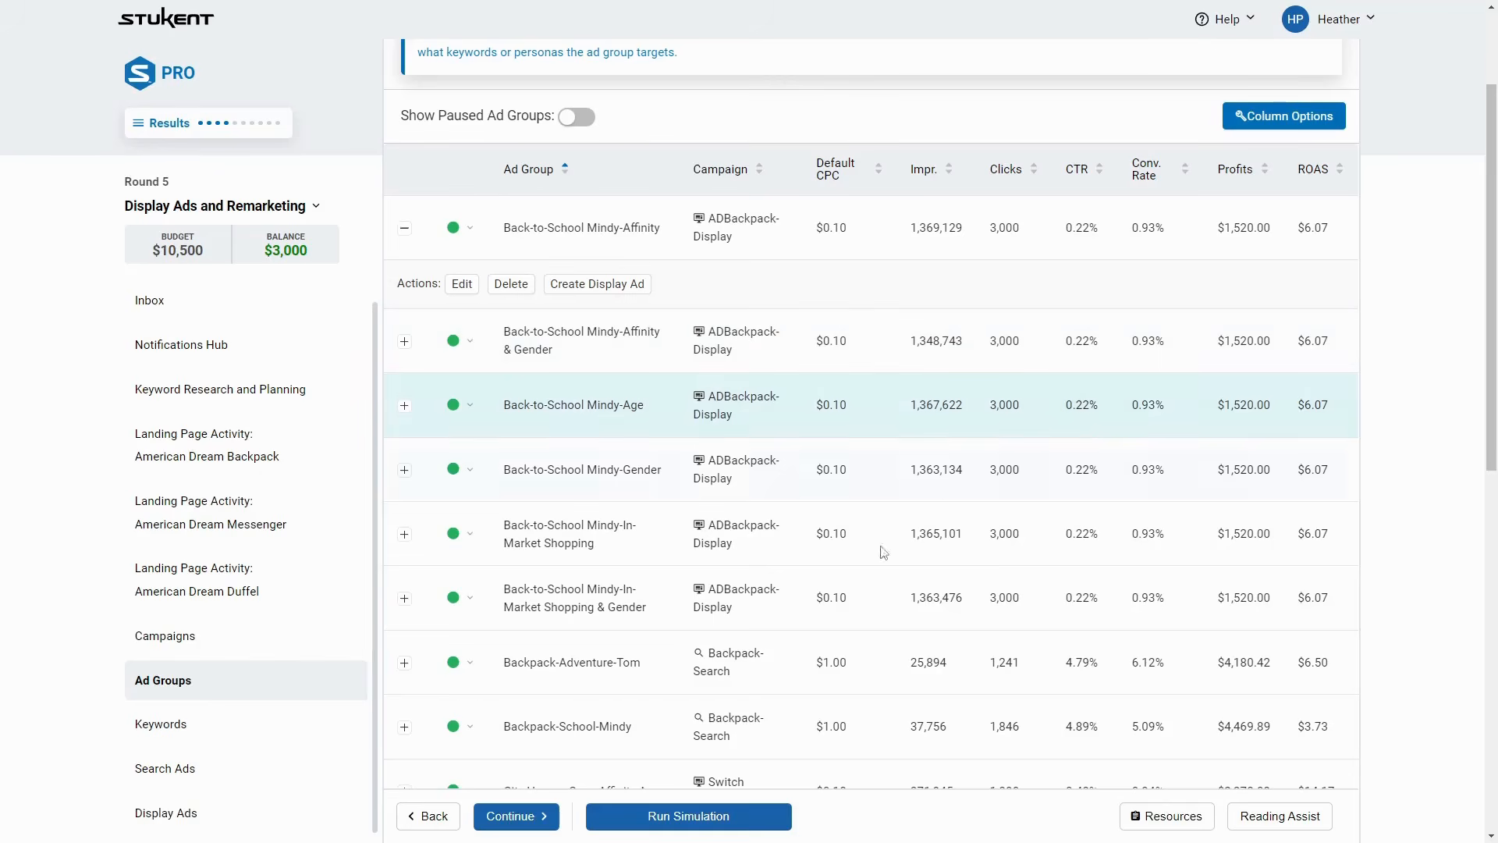
scroll(234, 698, "down", 1)
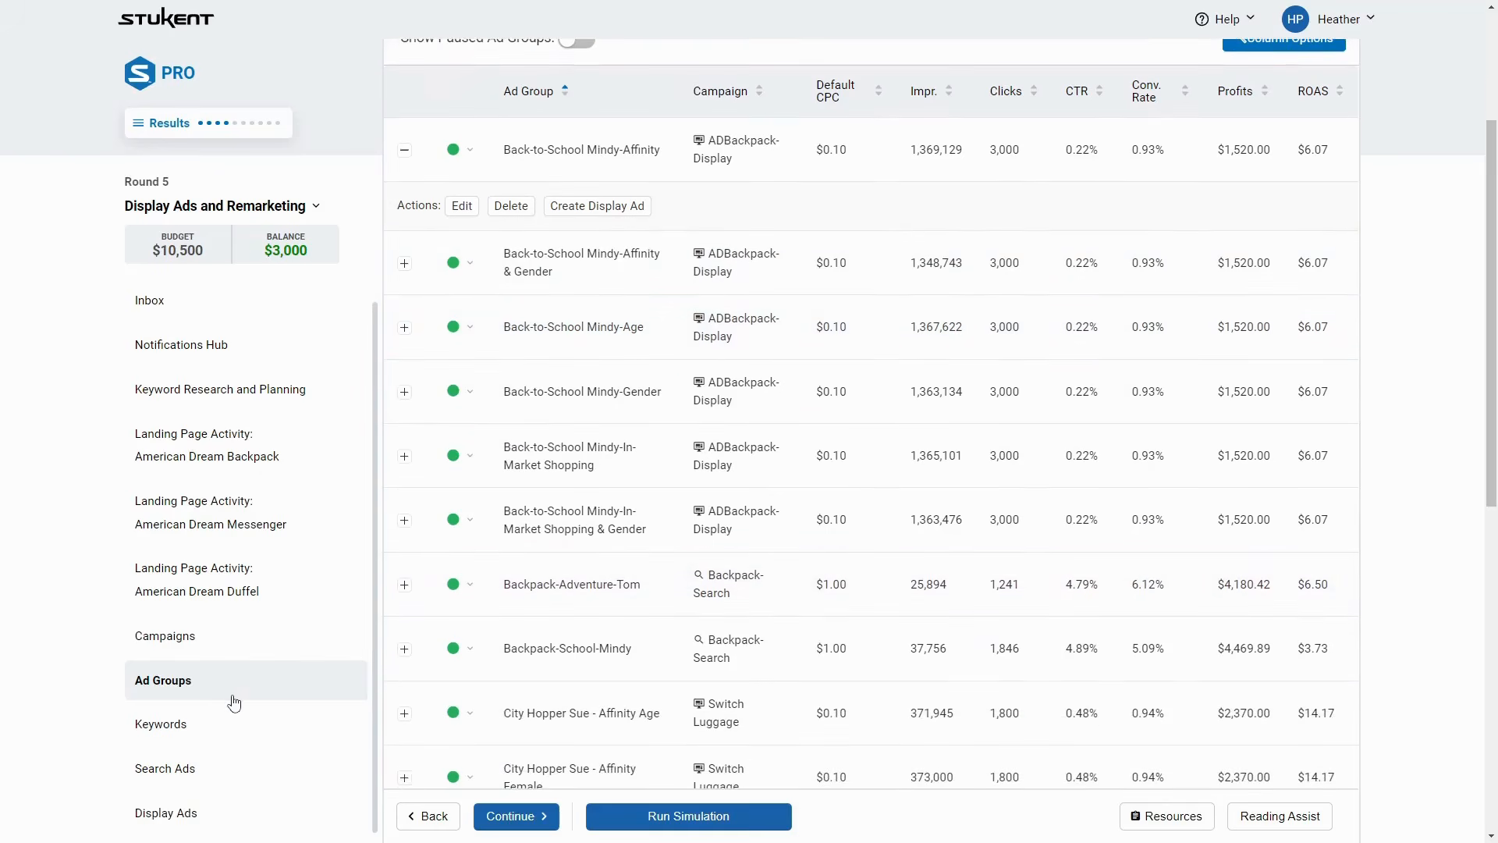
Look over the Display Ads list and the Keywords list with its bids for Round 5
left_click(166, 812)
scroll(658, 464, "down", 4)
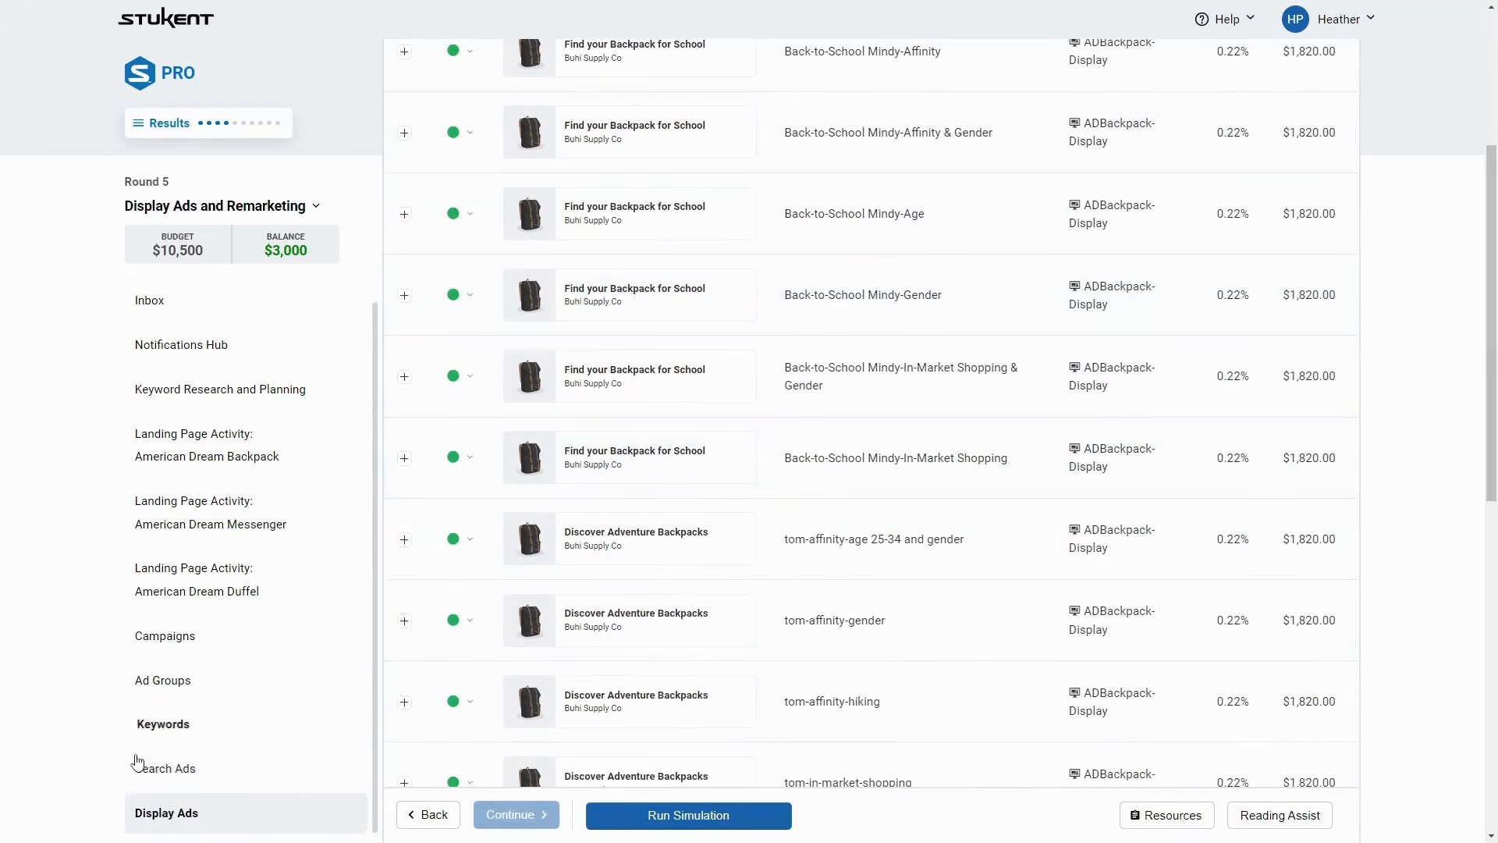
left_click(161, 723)
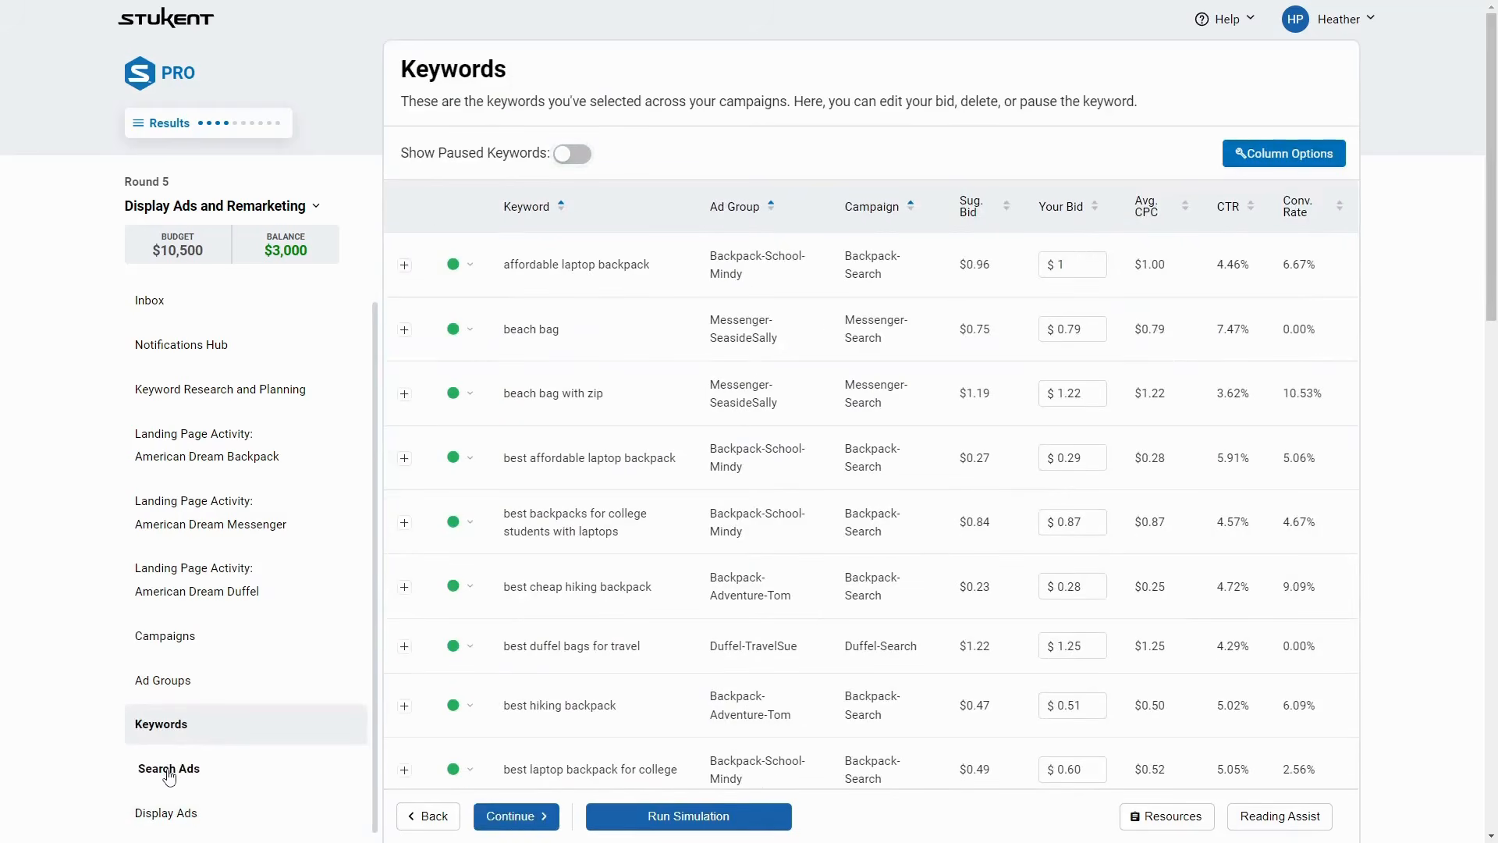
scroll(195, 592, "up", 1)
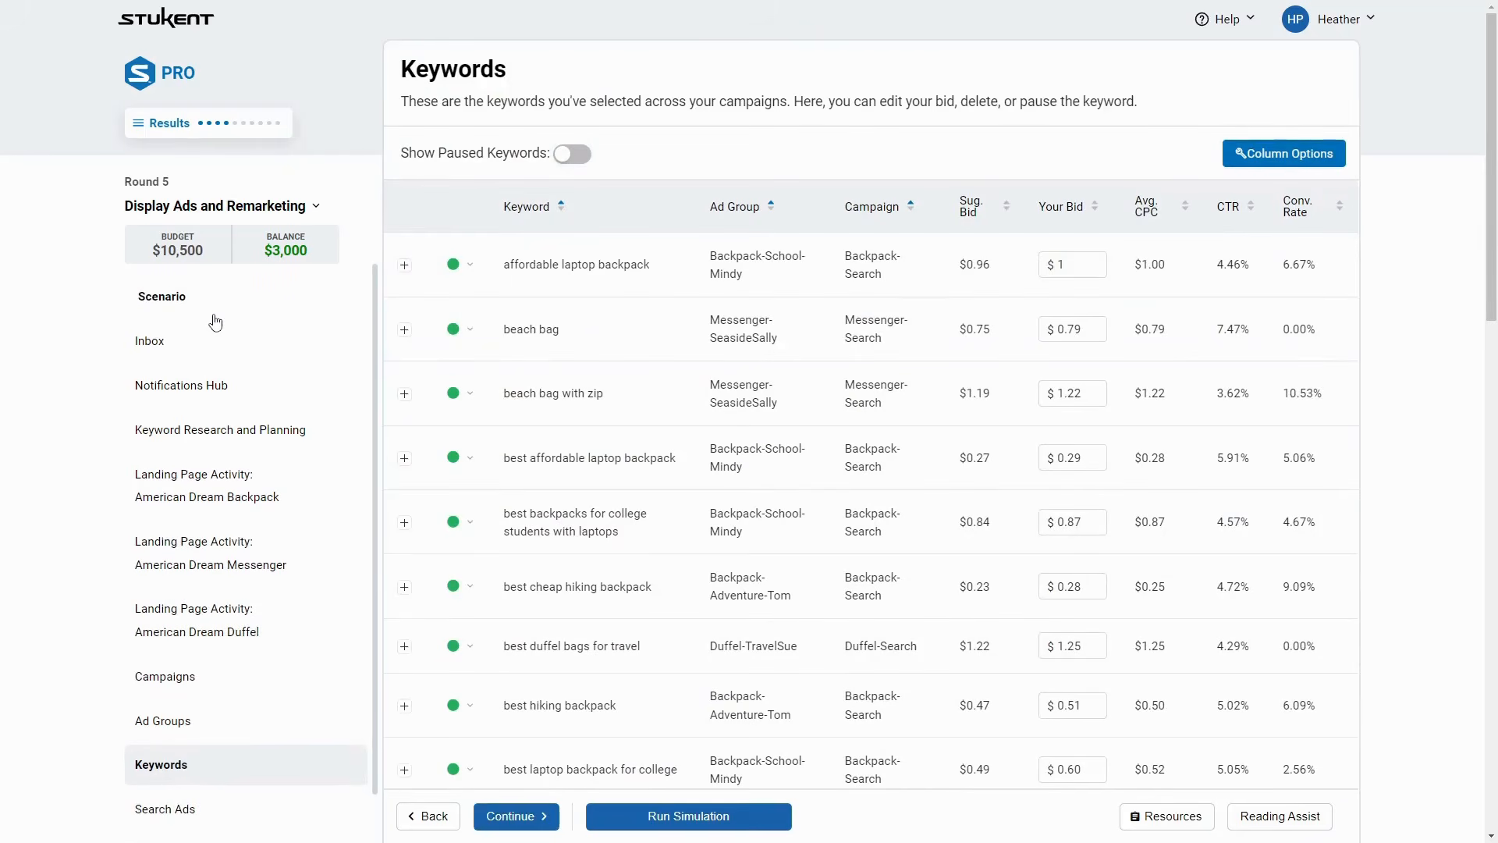
Review the Round 5 scenario assignments and the Retargeting Campaigns memo, including the goals for retargeting and interest-based display campaigns
left_click(187, 300)
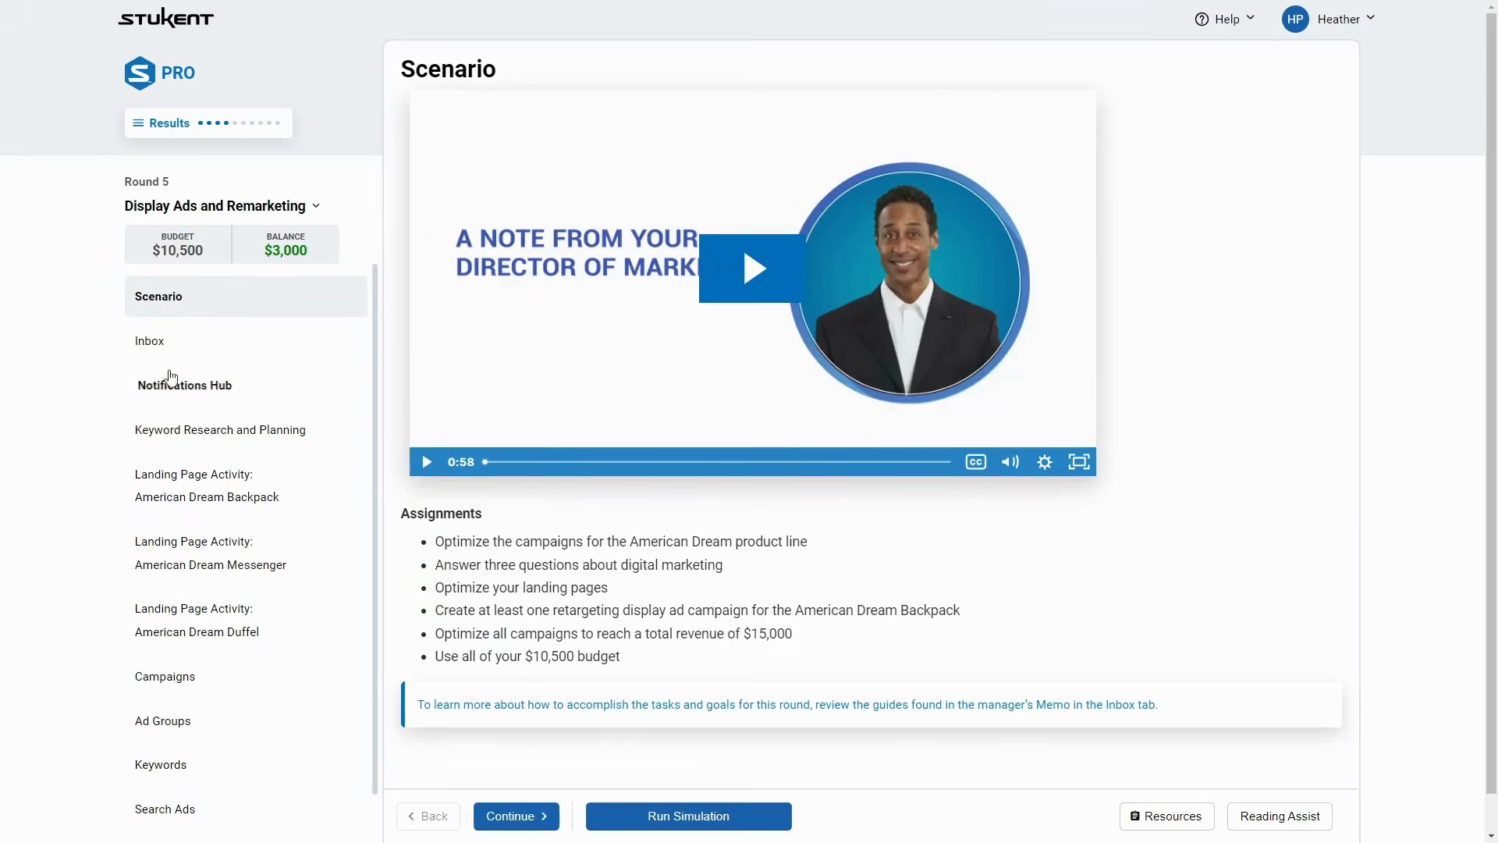
left_click(169, 348)
scroll(789, 321, "down", 2)
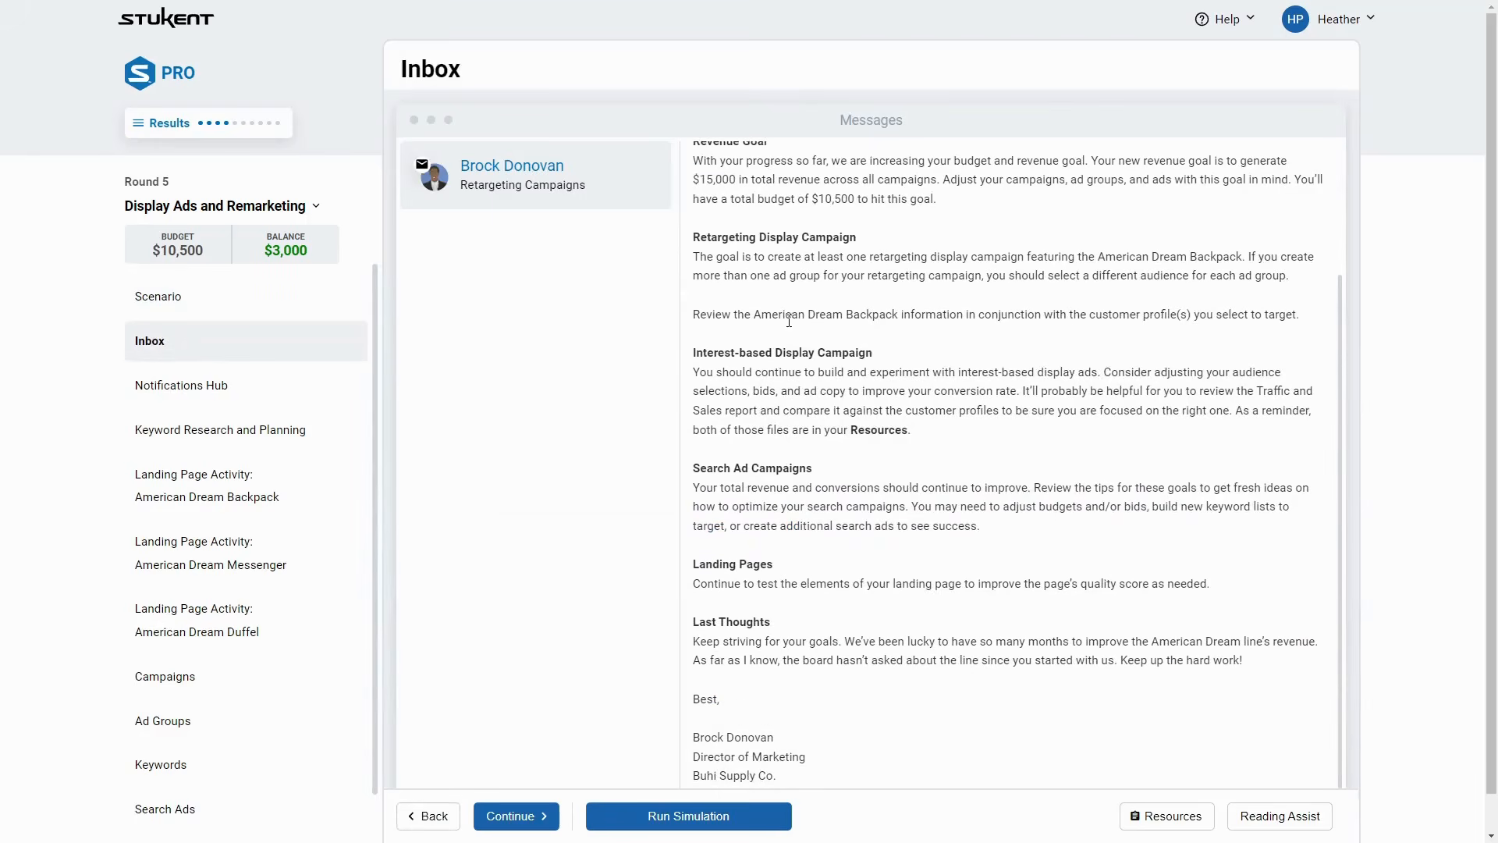
scroll(1092, 471, "up", 2)
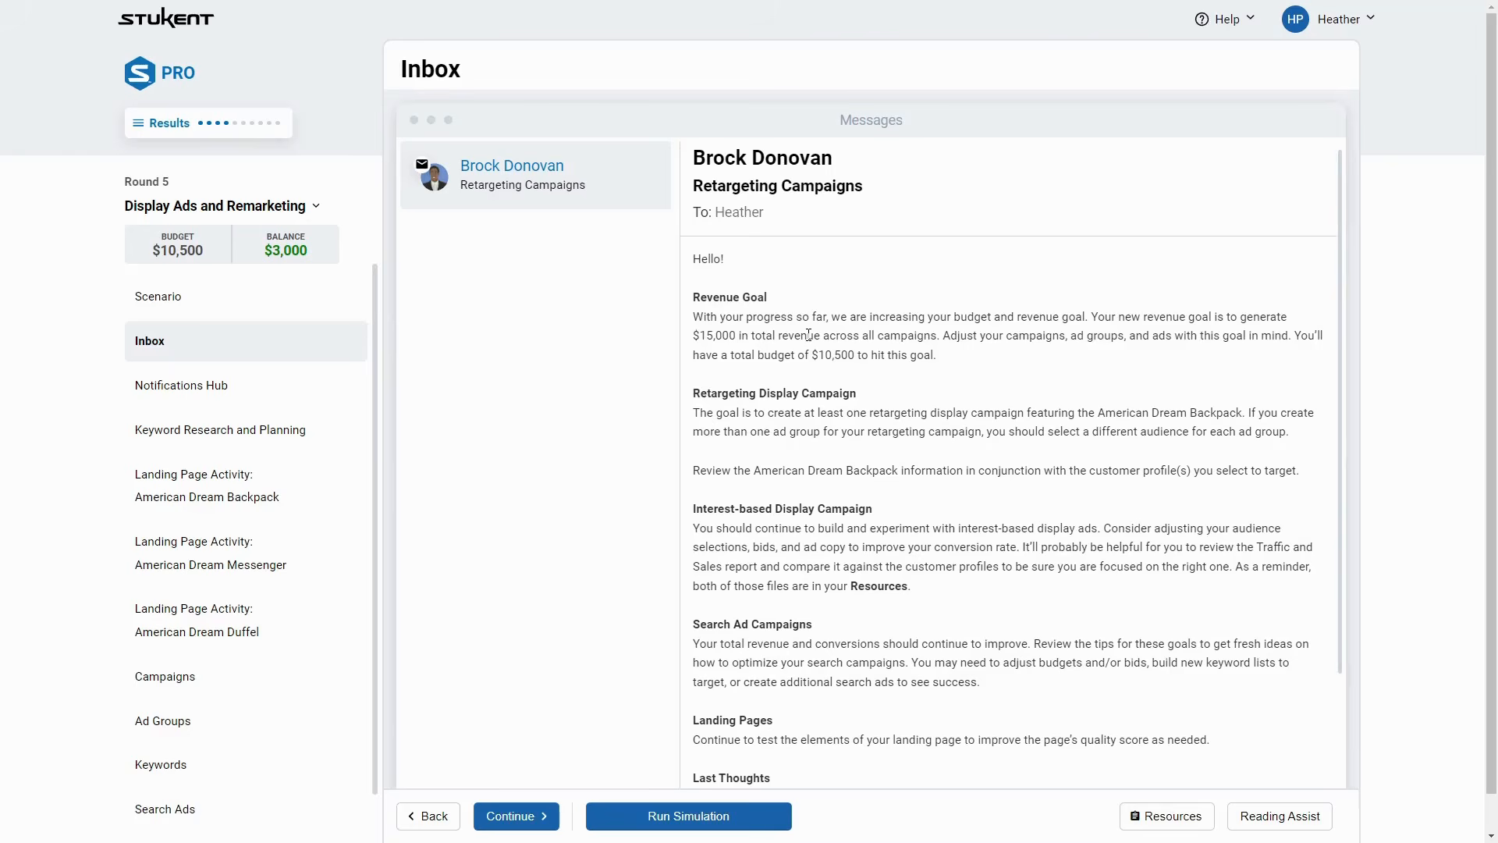
left_click_drag(766, 413, 1246, 413)
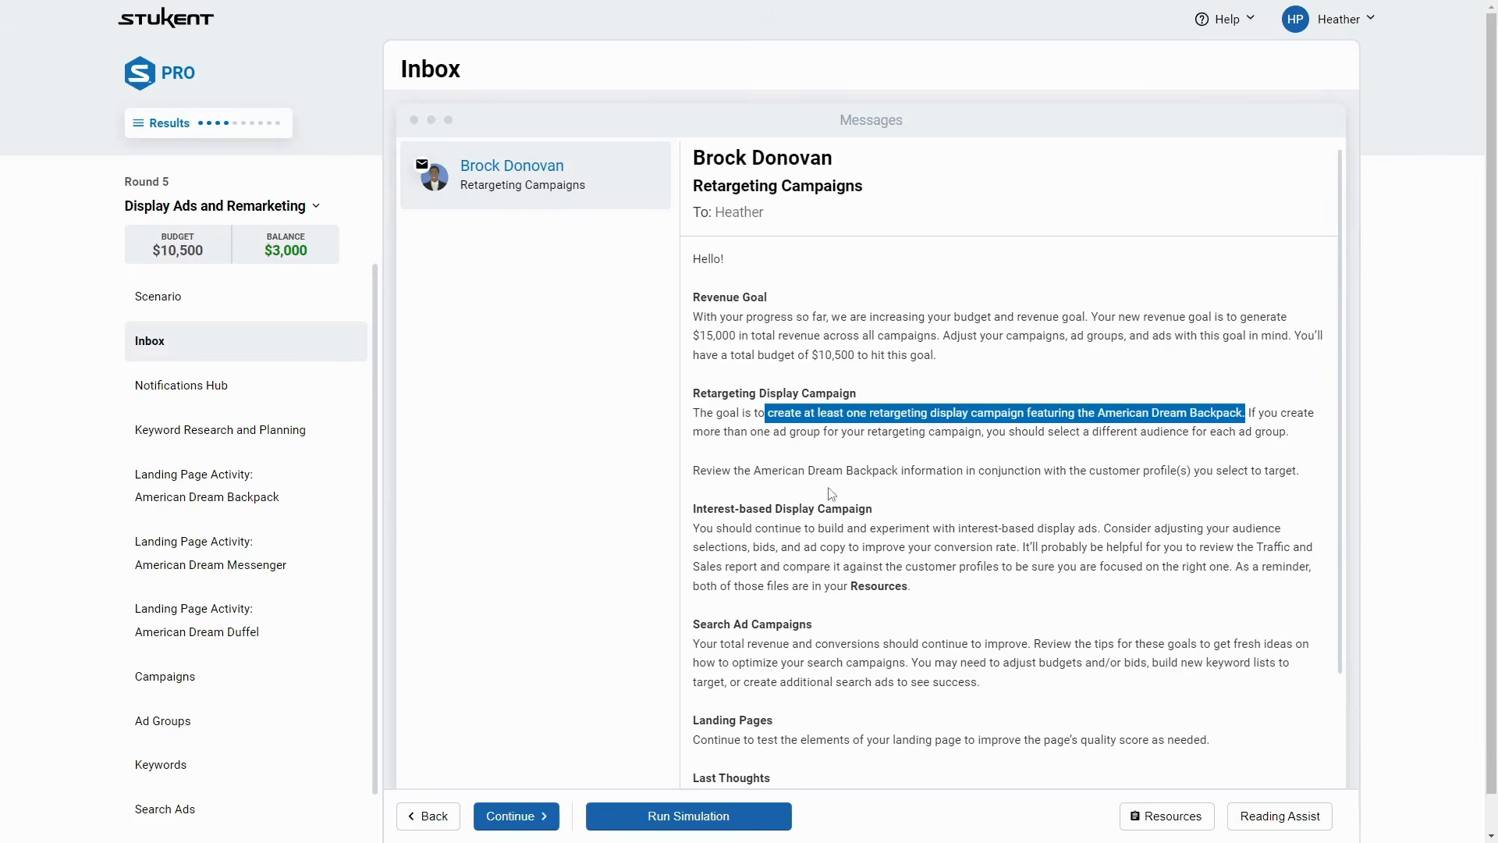
left_click_drag(724, 508, 833, 526)
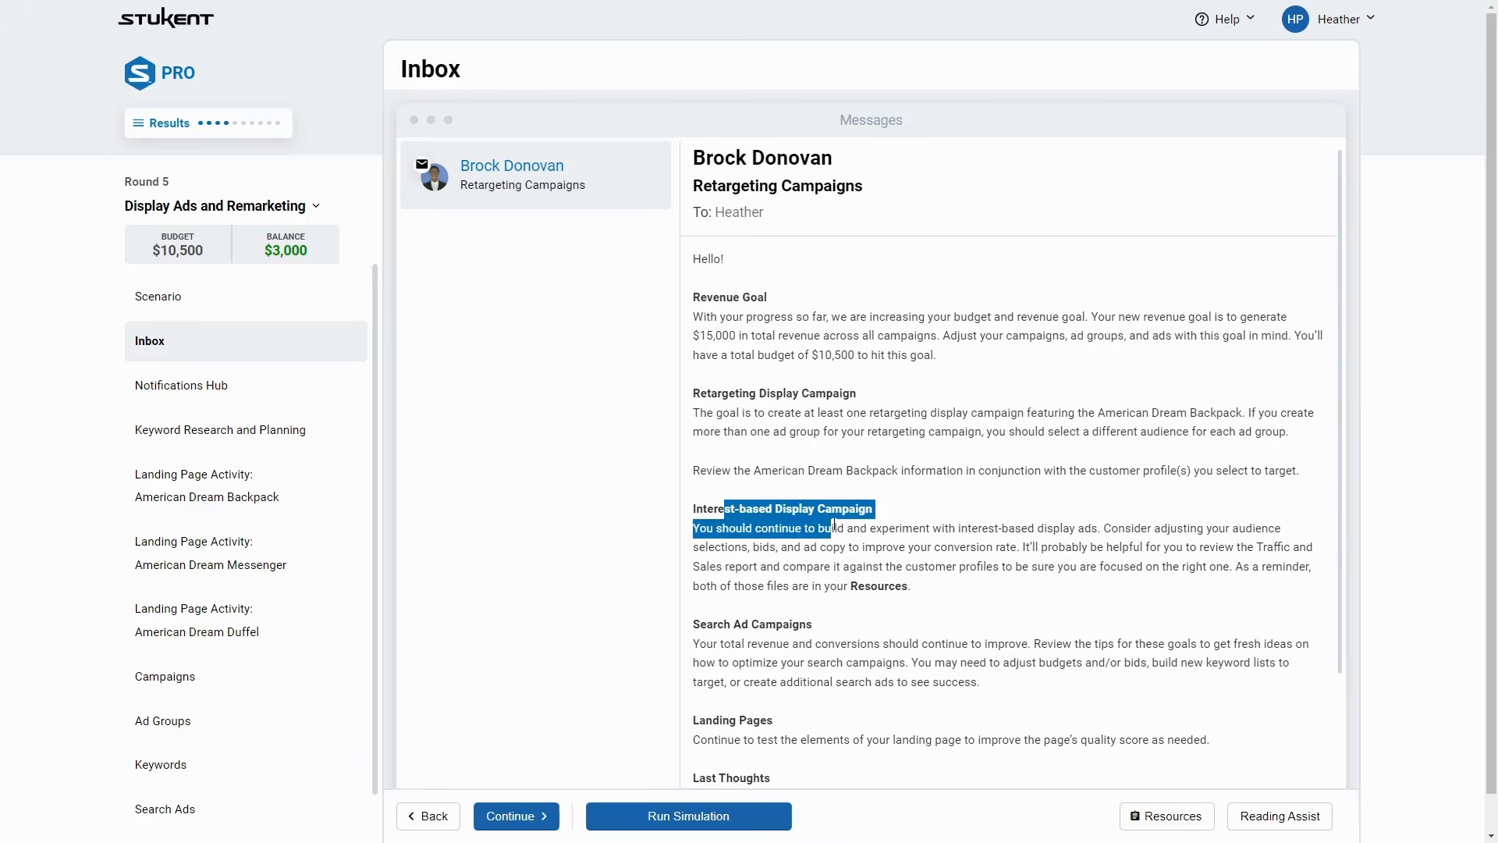
left_click_drag(758, 393, 871, 422)
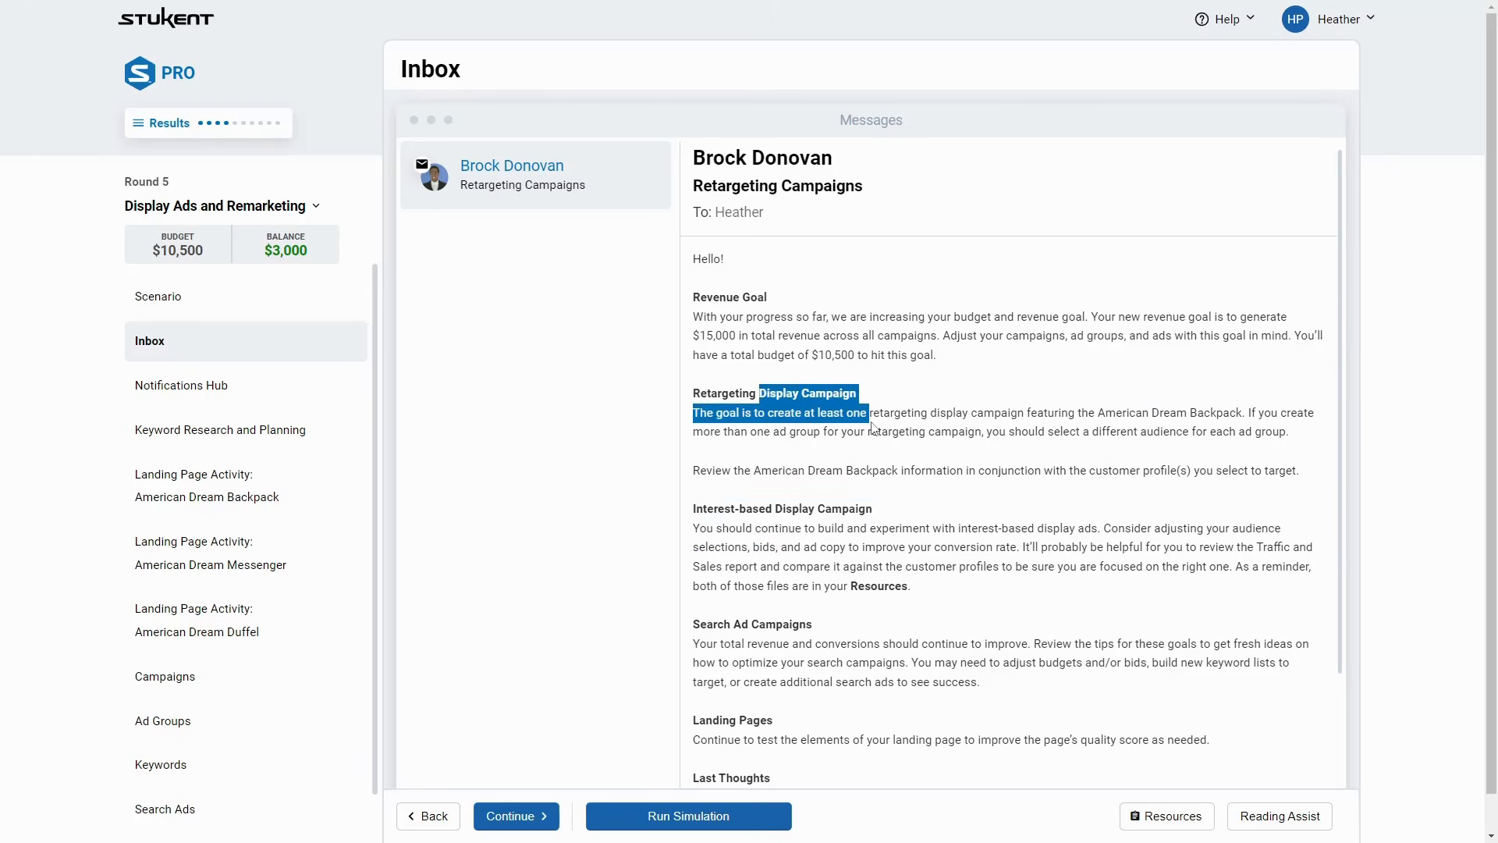
left_click(872, 427)
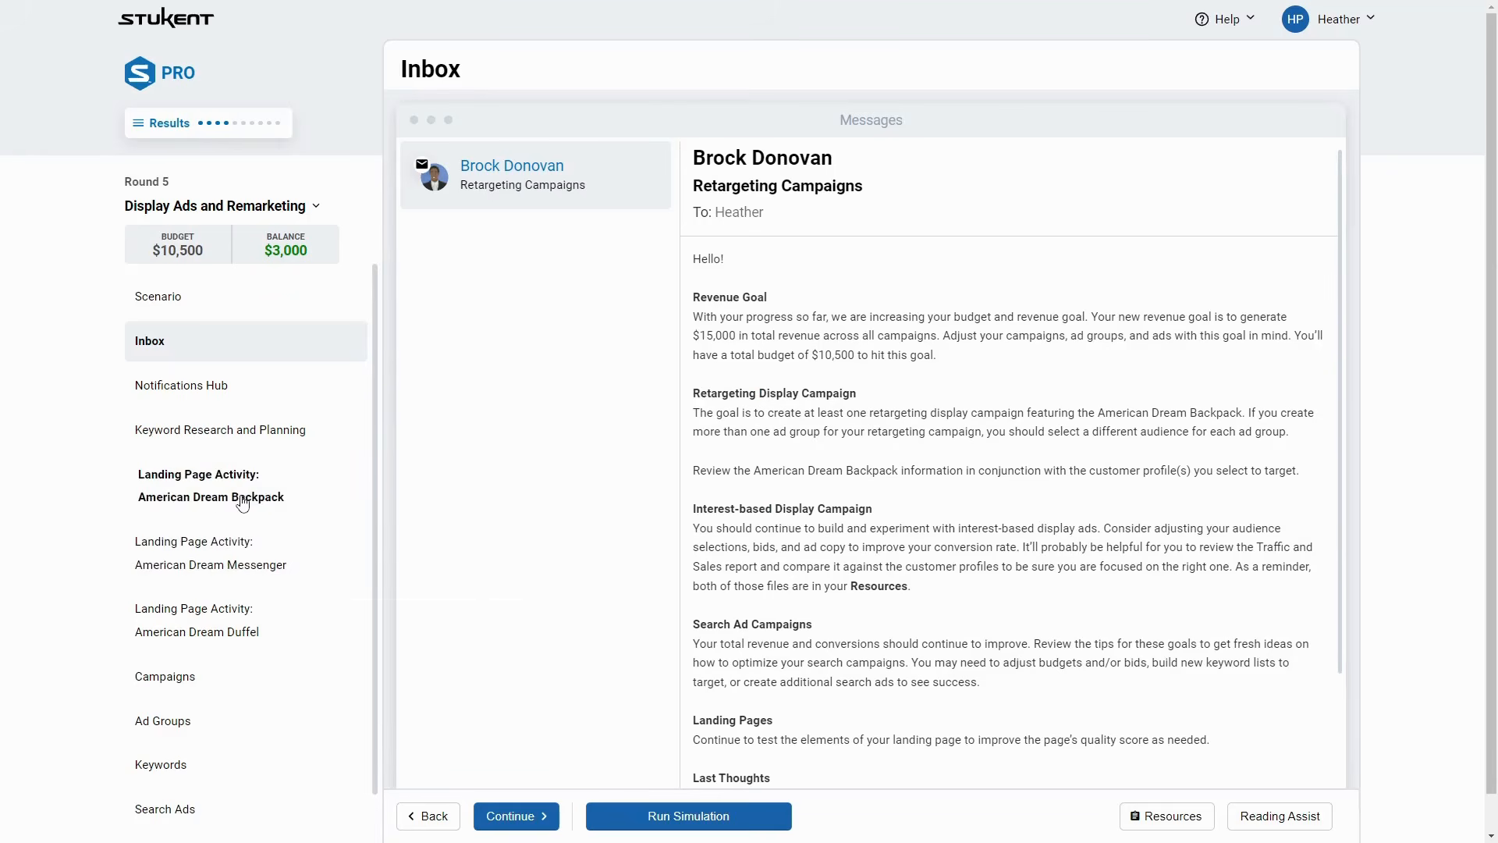
Add the Profits and CPA columns to the Keywords table and sort it by Profits from lowest to highest
scroll(200, 780, "down", 1)
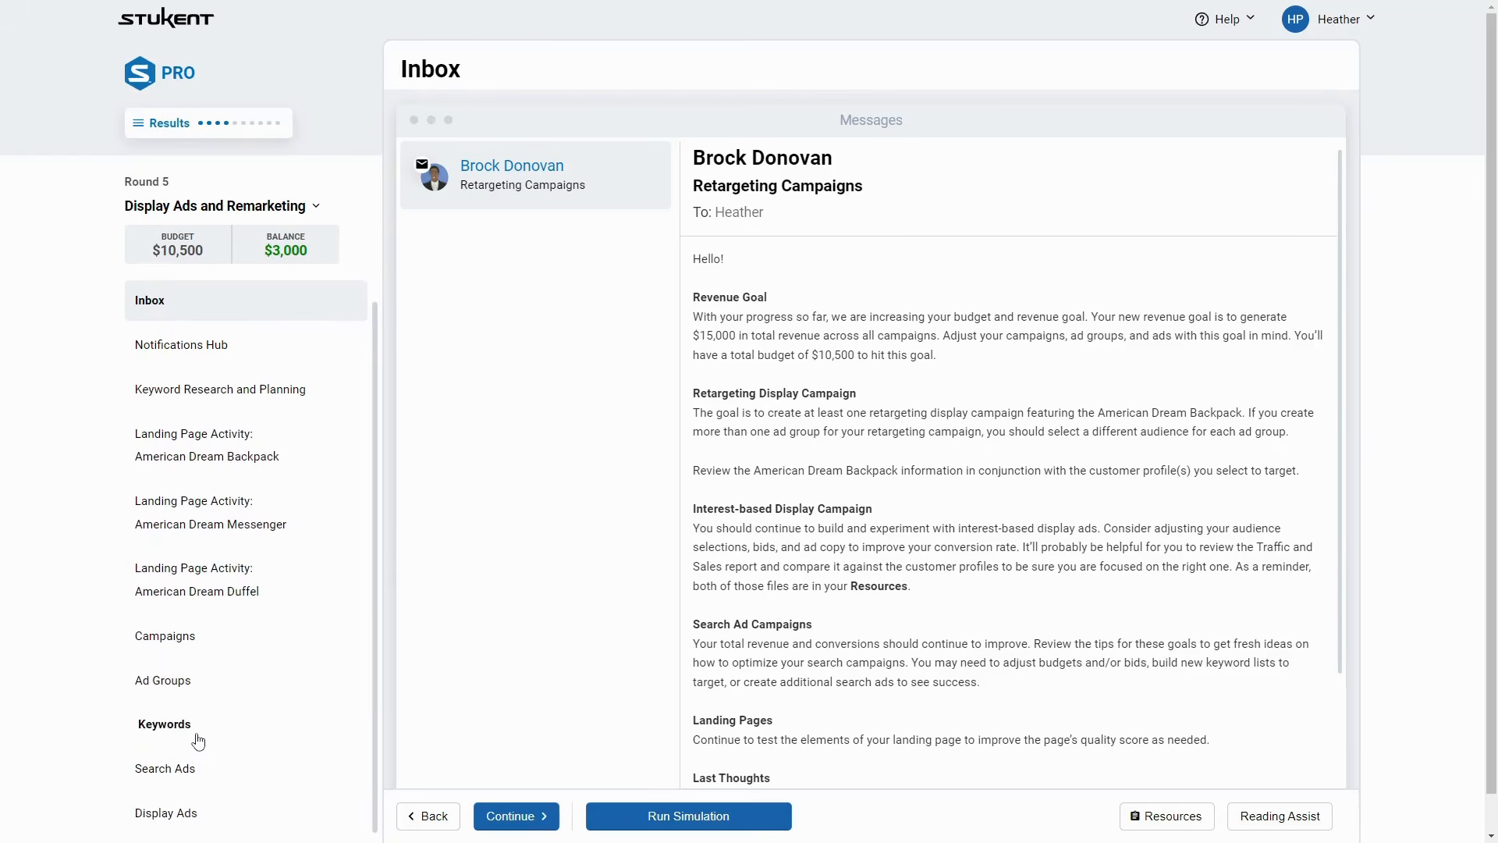
left_click(165, 725)
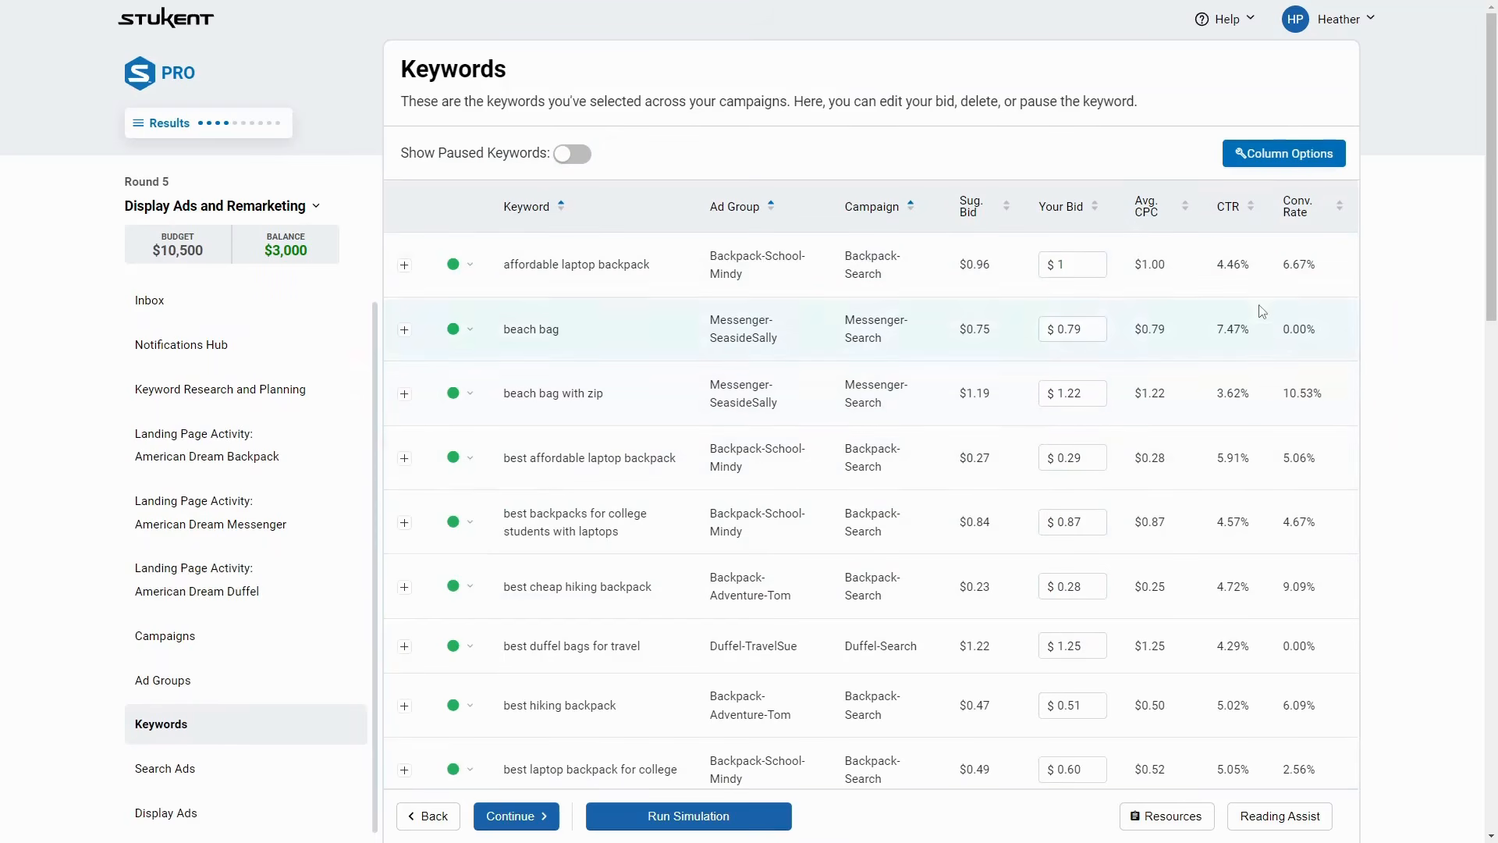
left_click(1286, 154)
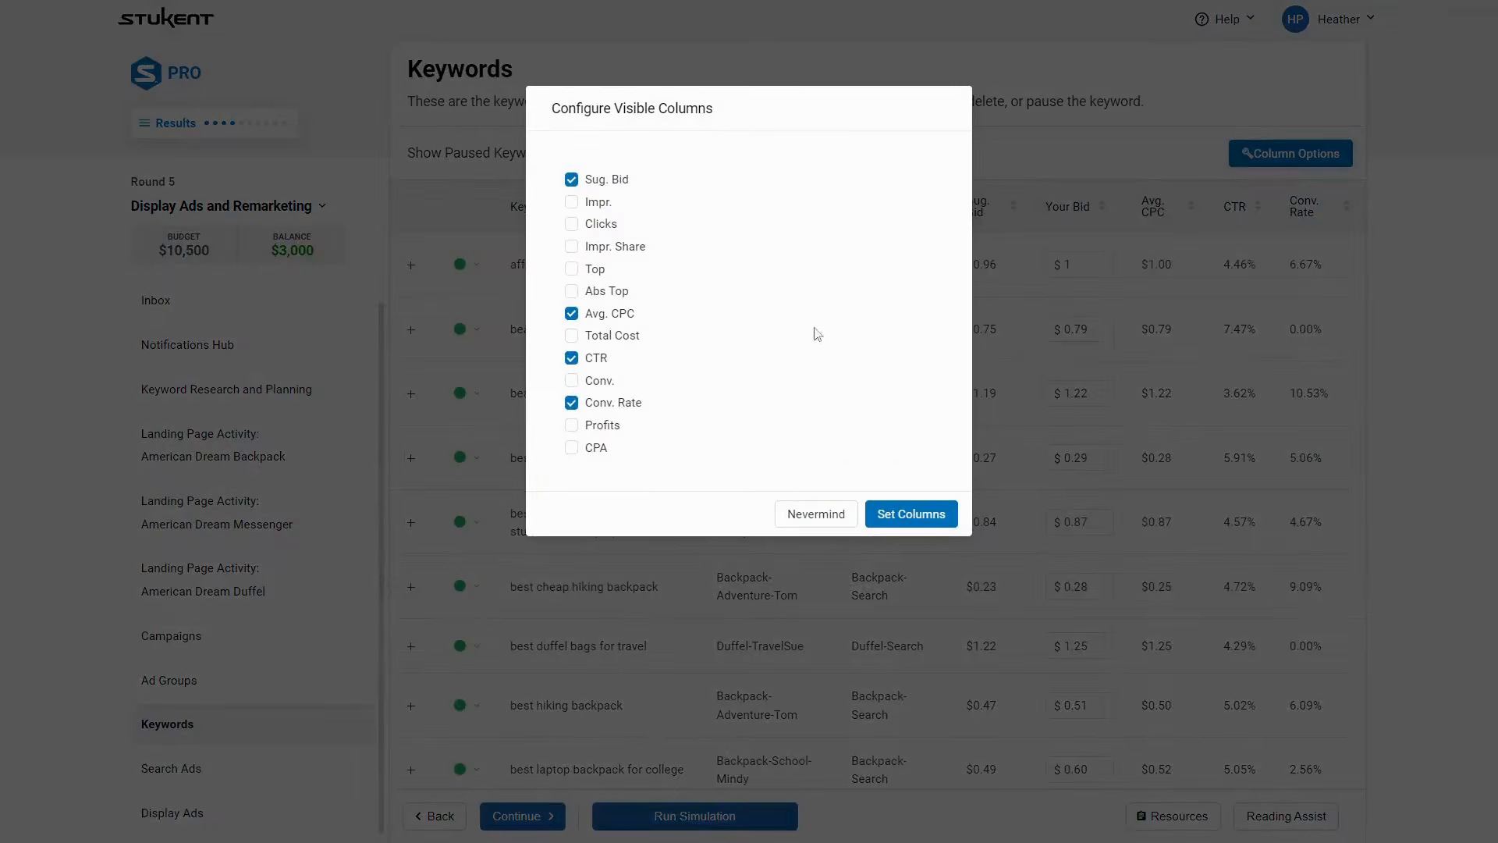
left_click(571, 425)
left_click(571, 448)
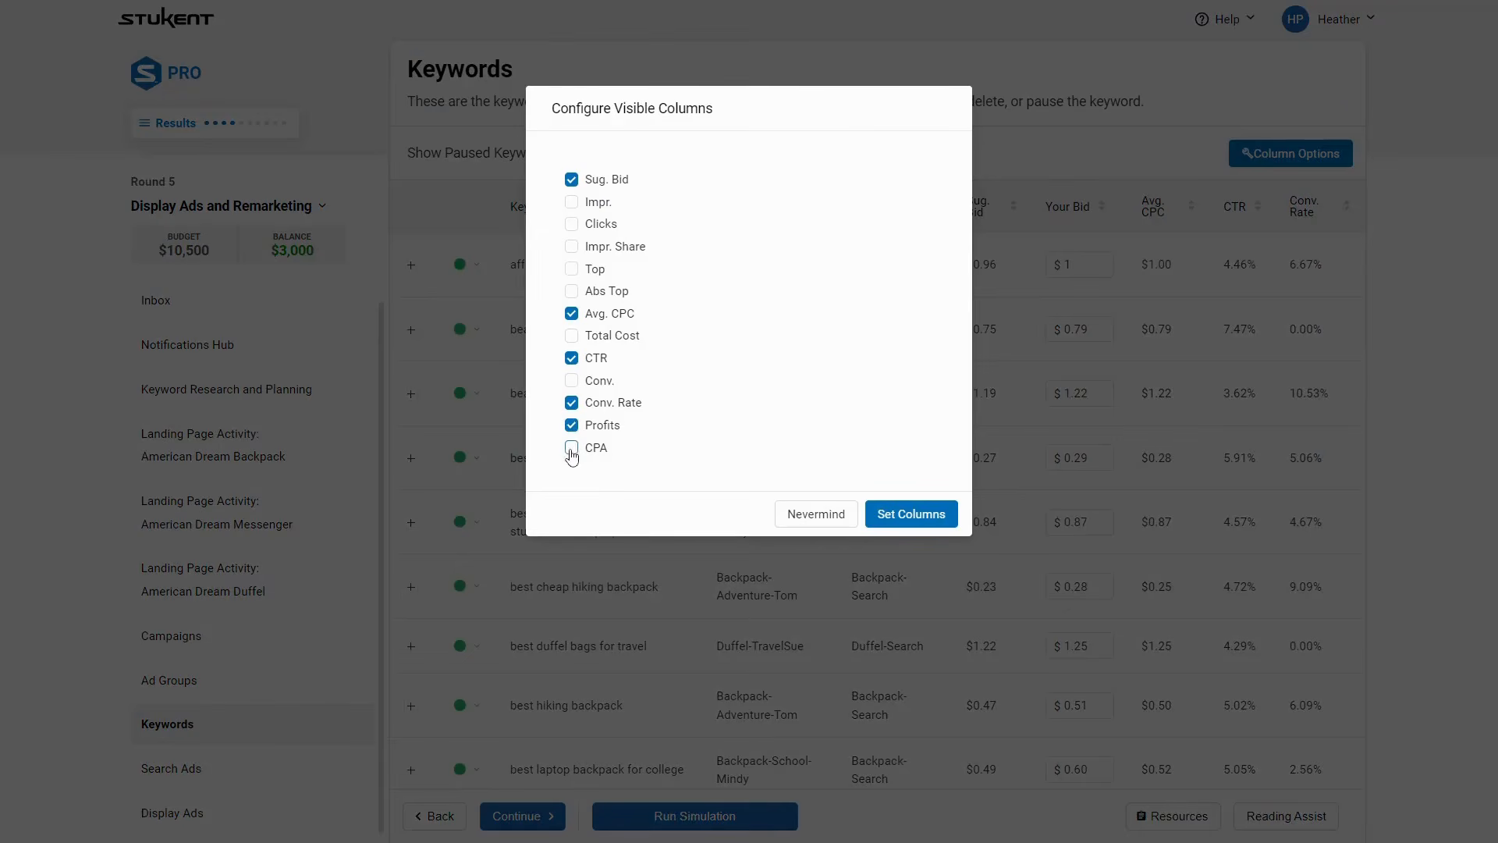
left_click(911, 514)
left_click(1266, 206)
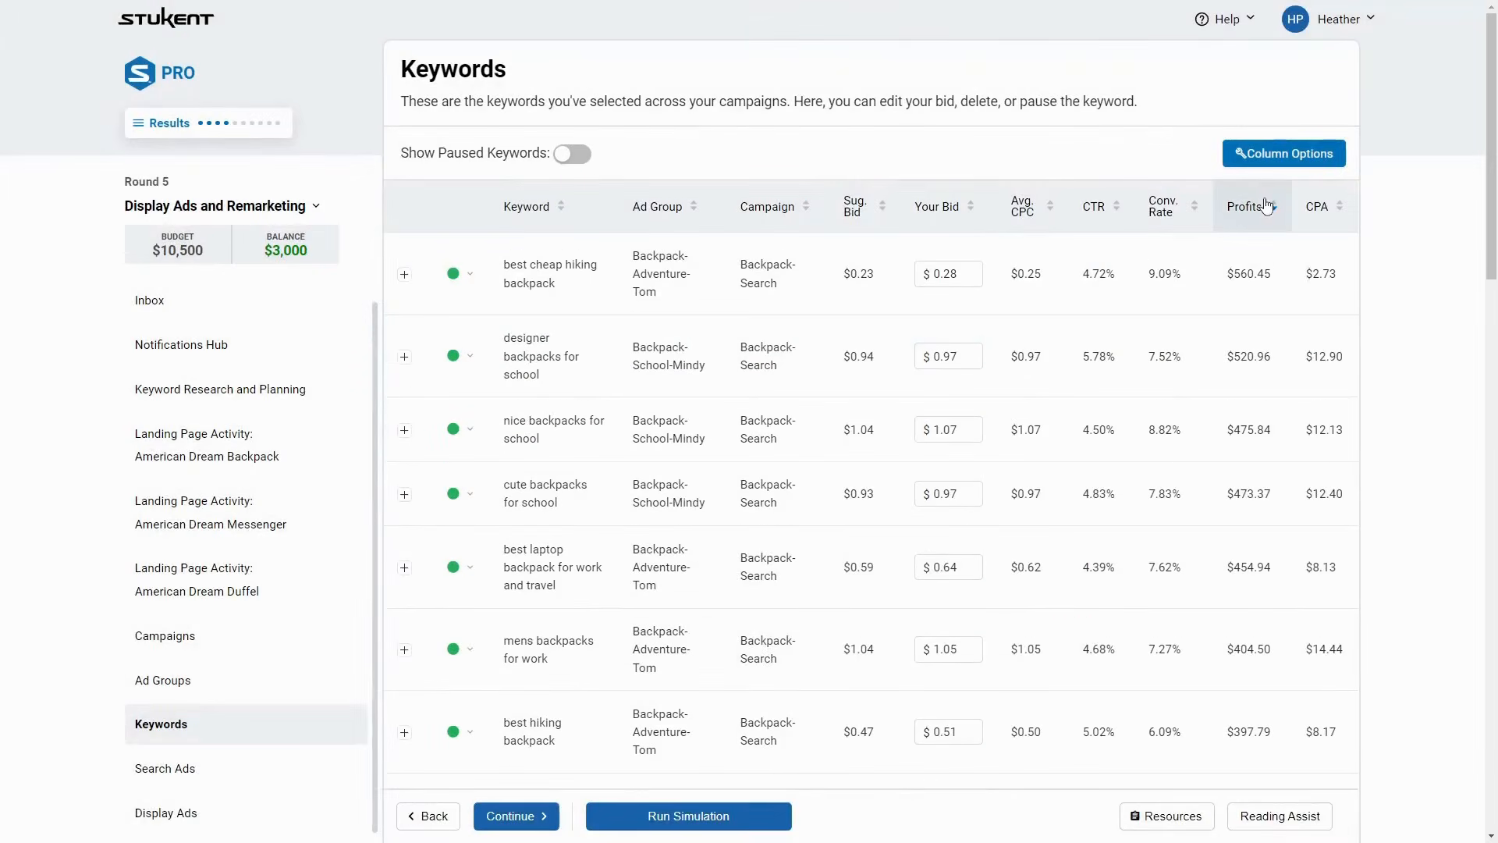
left_click(1266, 206)
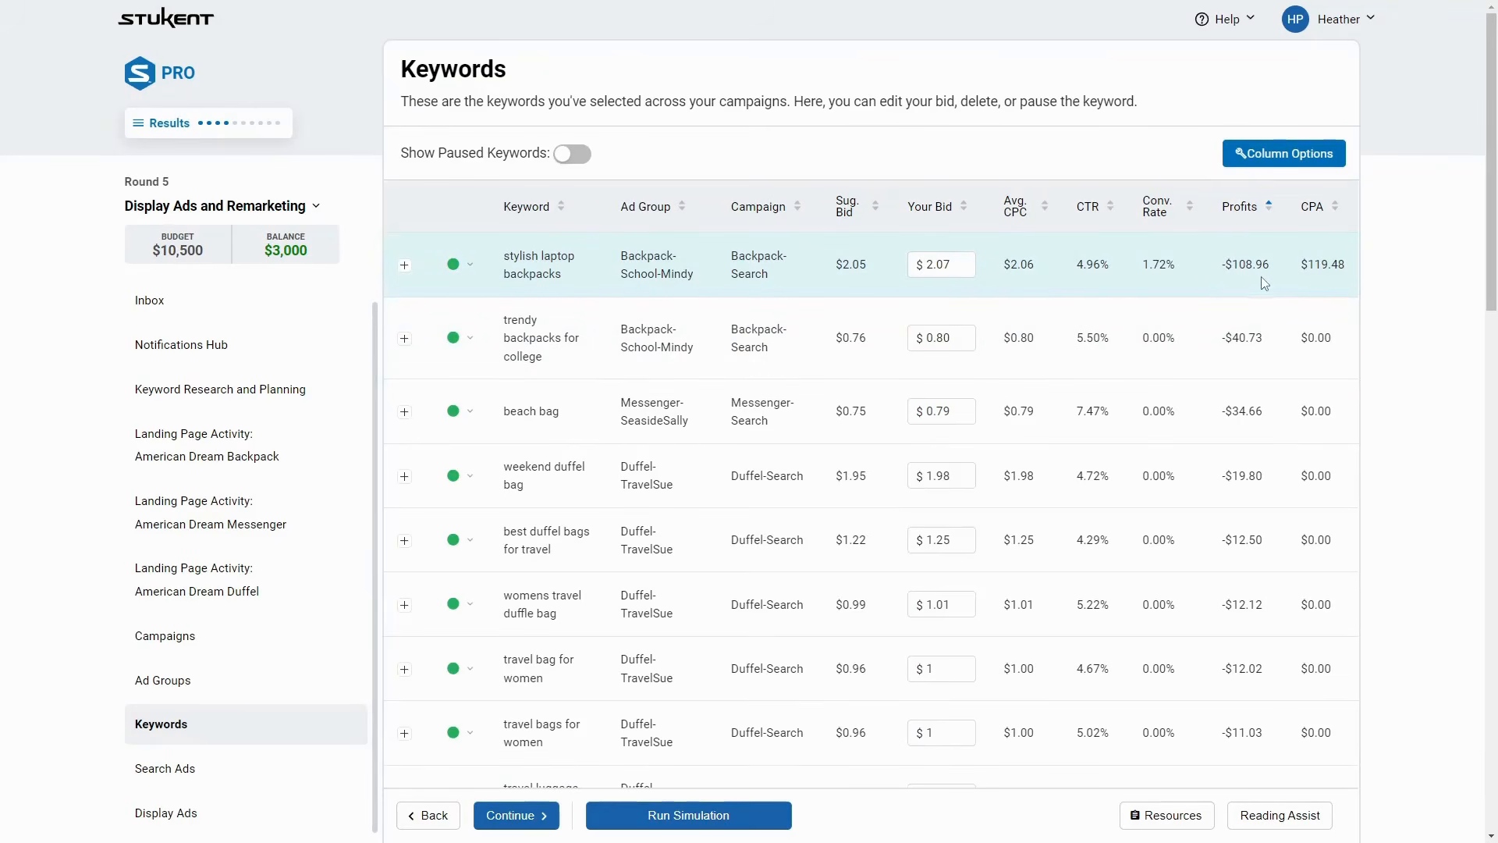
Check the bid of the "stylish laptop backpacks" keyword in the Backpack-School-Mindy ad group and pause the keyword
left_click(950, 265)
left_click_drag(937, 264, 922, 269)
left_click_drag(504, 258, 563, 275)
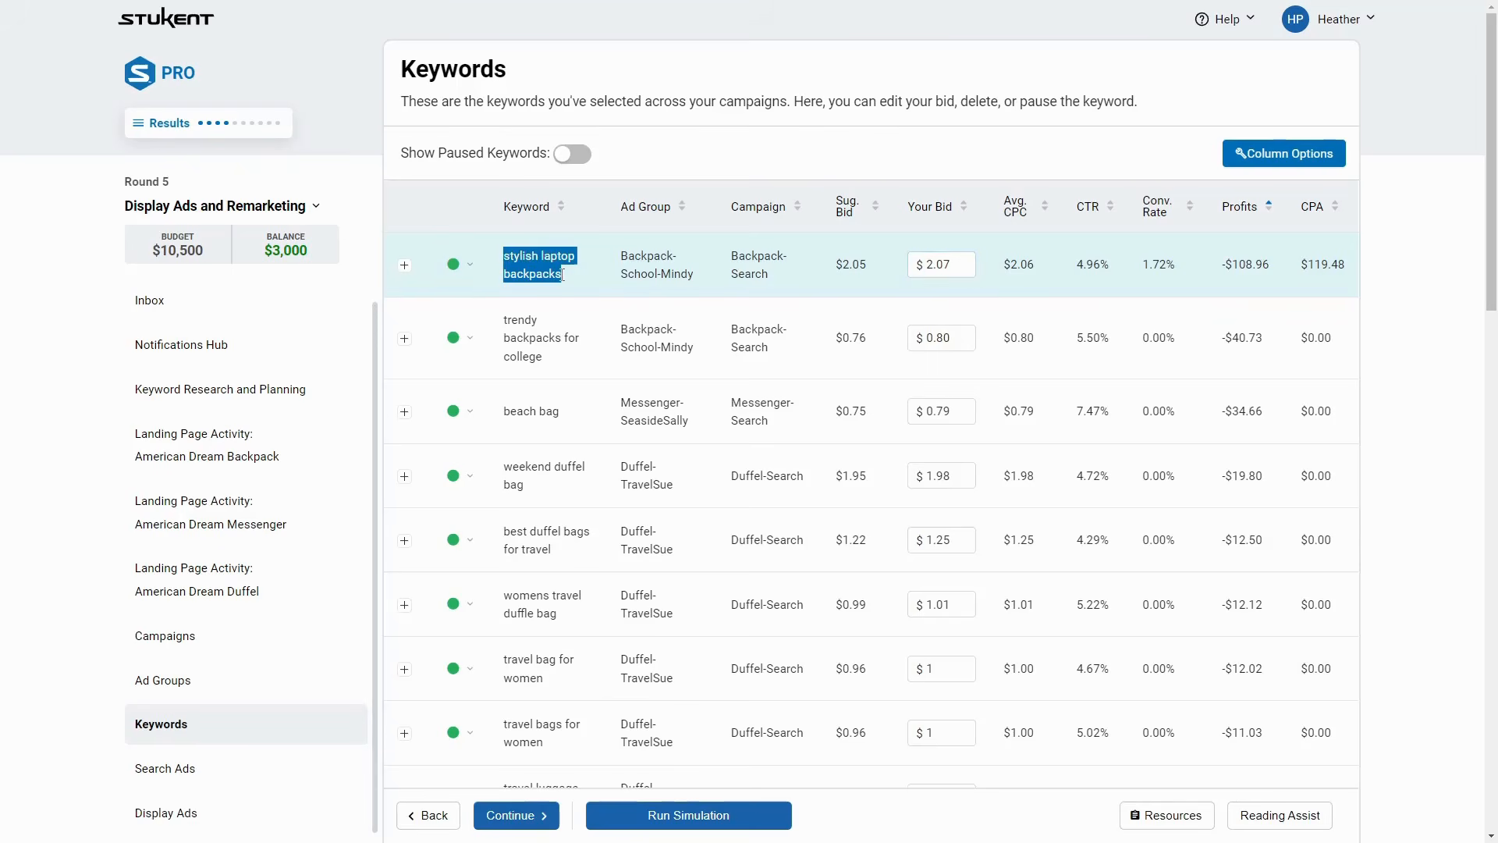
left_click(550, 276)
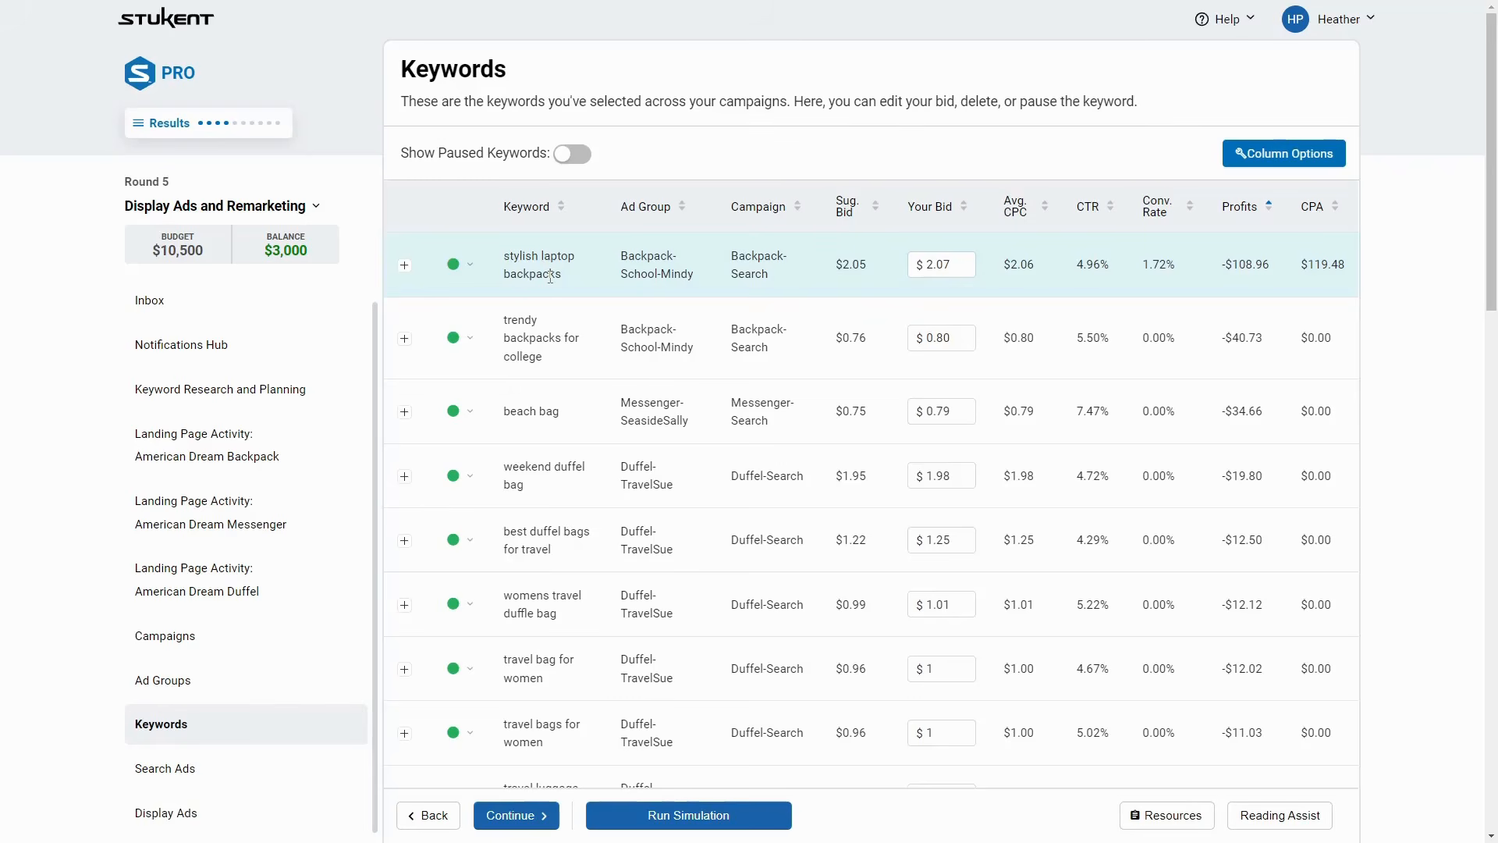
left_click(874, 269)
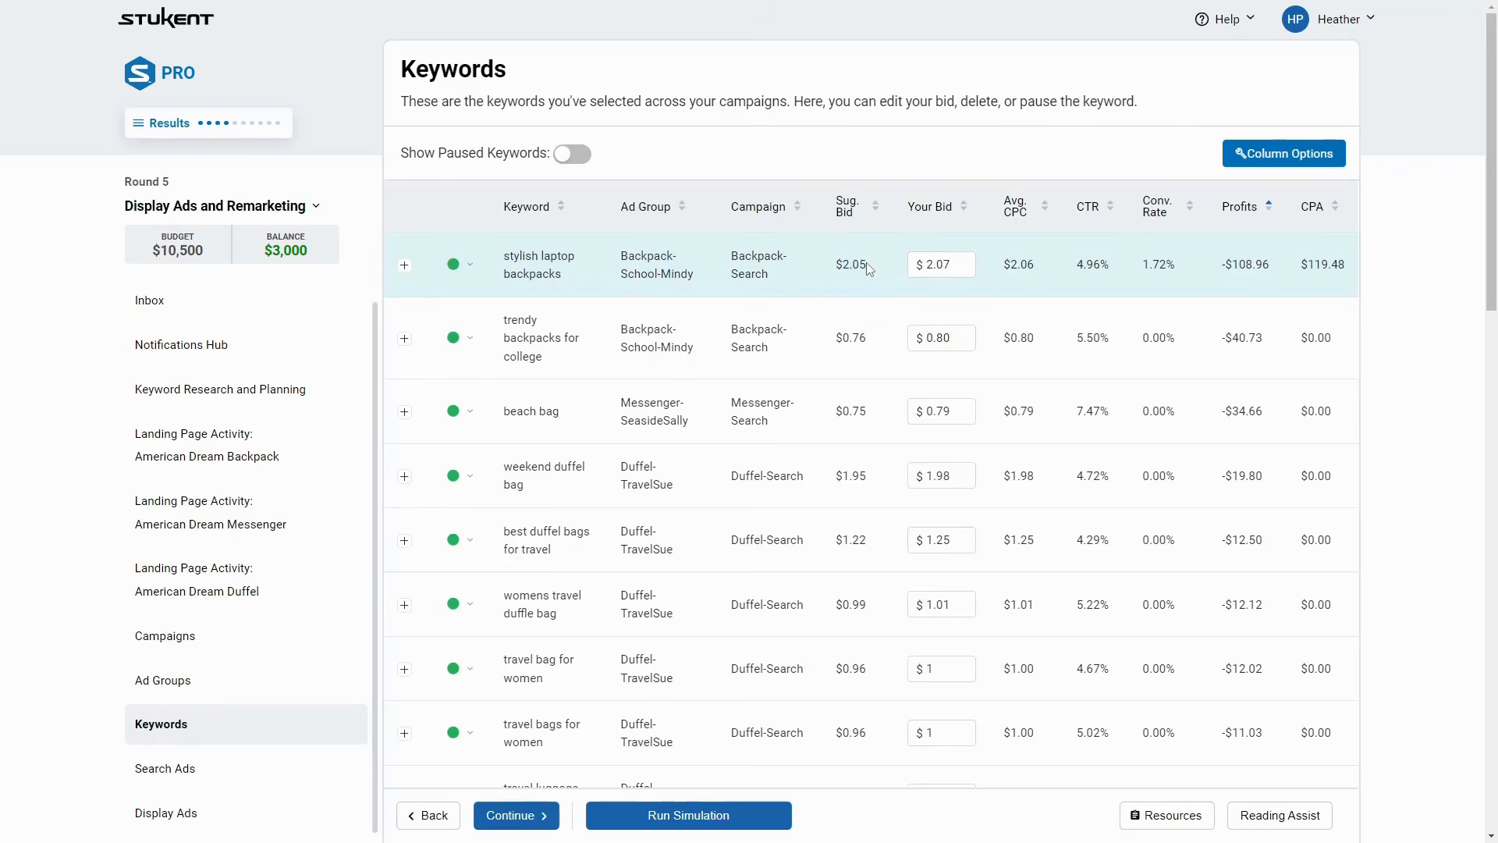
left_click(457, 269)
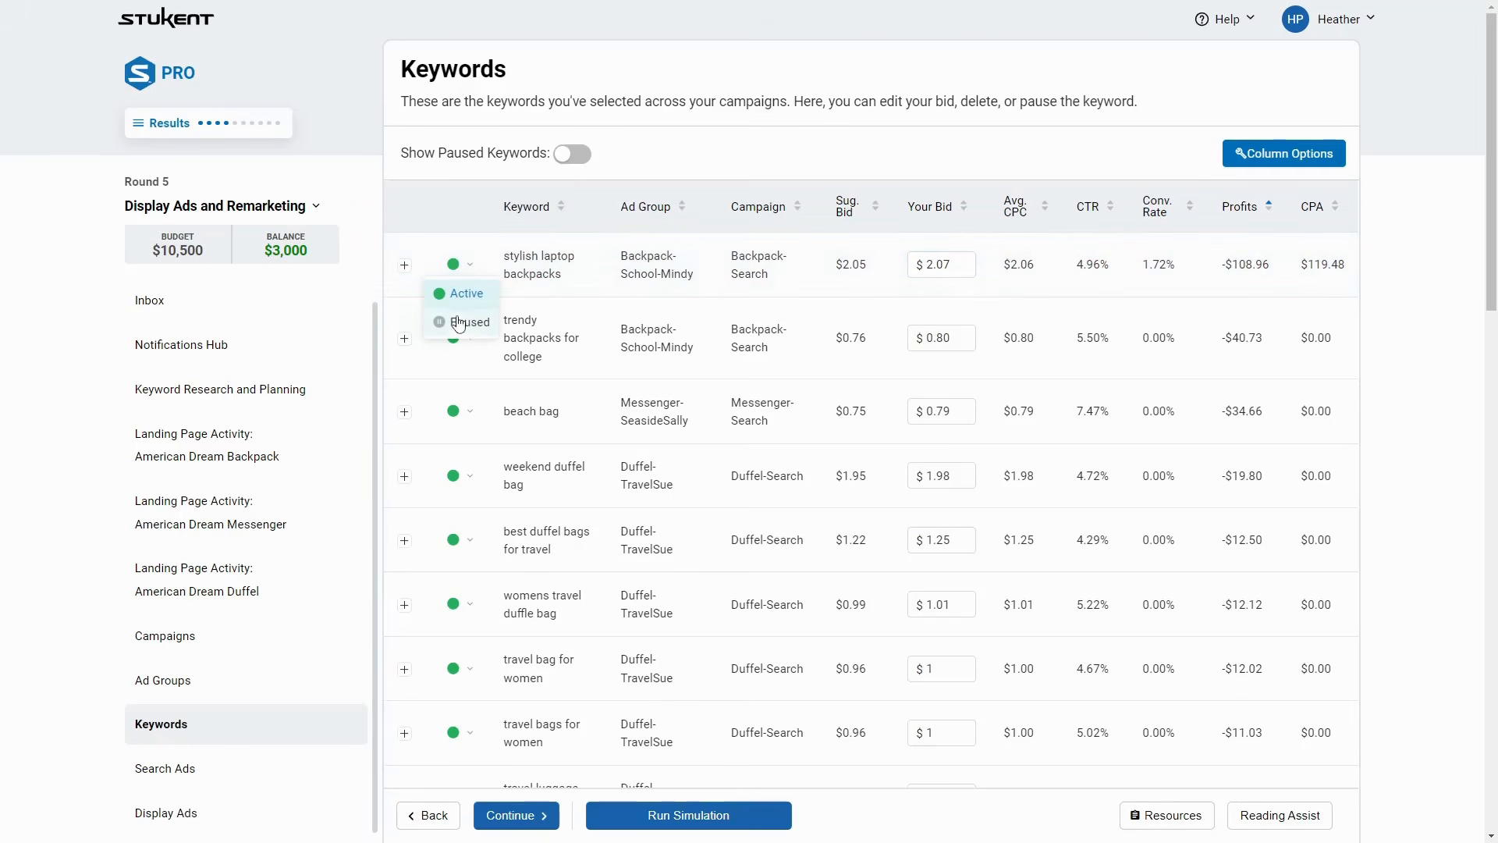
left_click(460, 322)
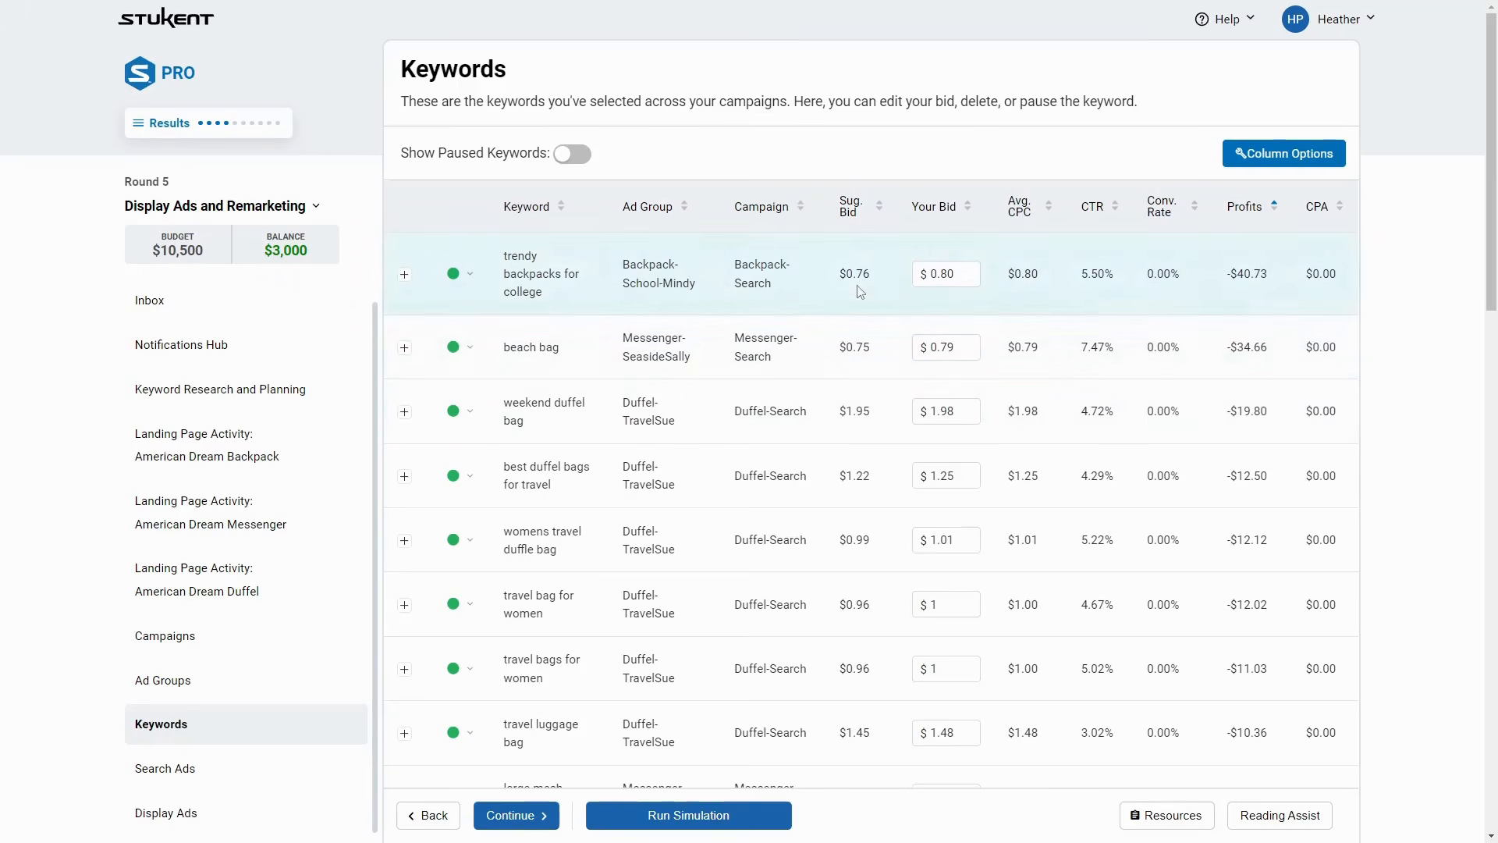
Check the keyword column options, the American Dream Backpack landing page copy and the Search Ads list
left_click(1283, 153)
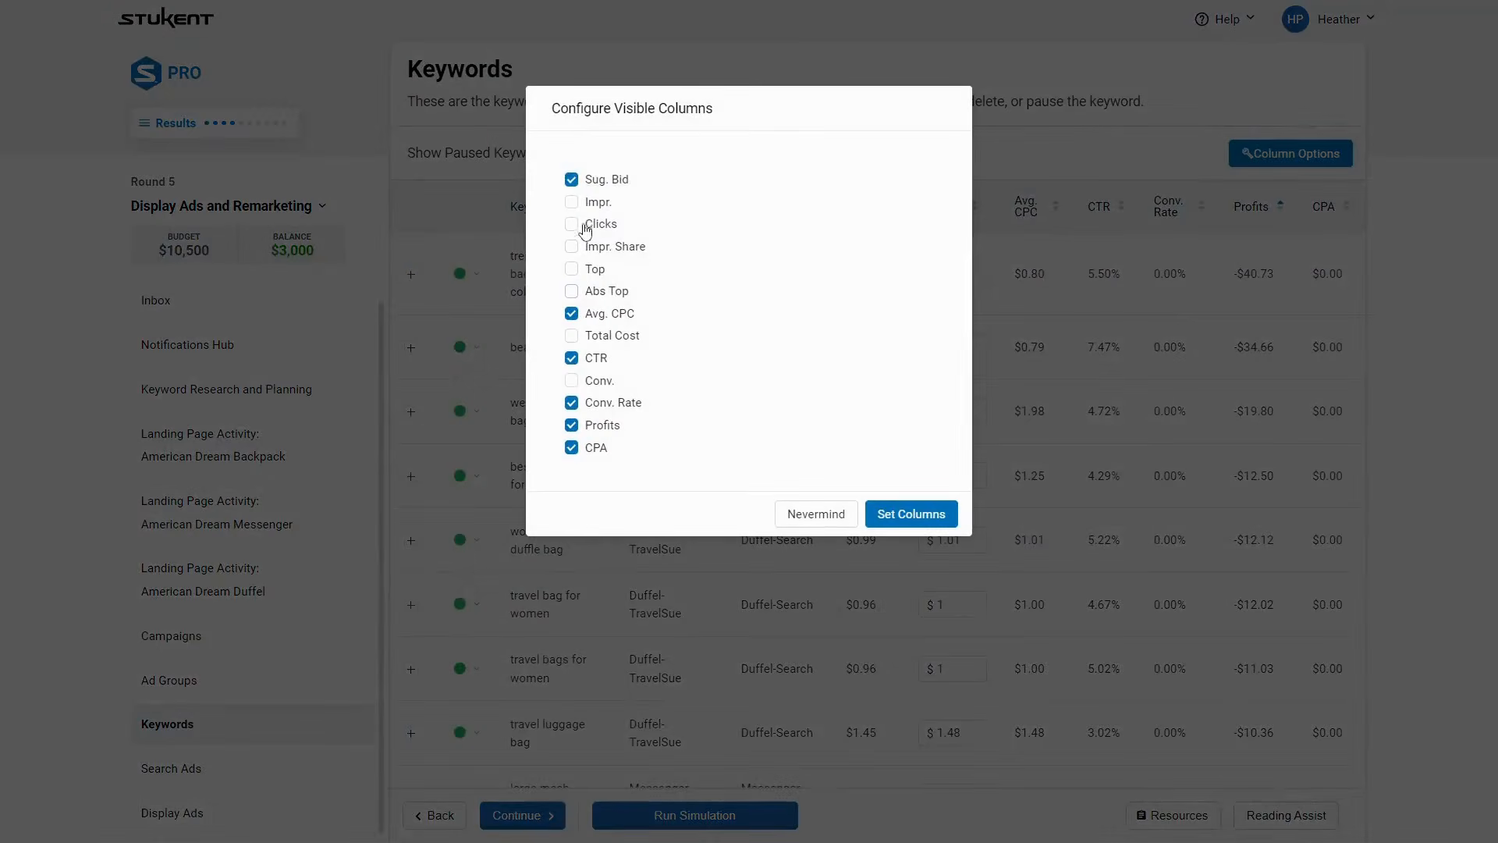
left_click(909, 513)
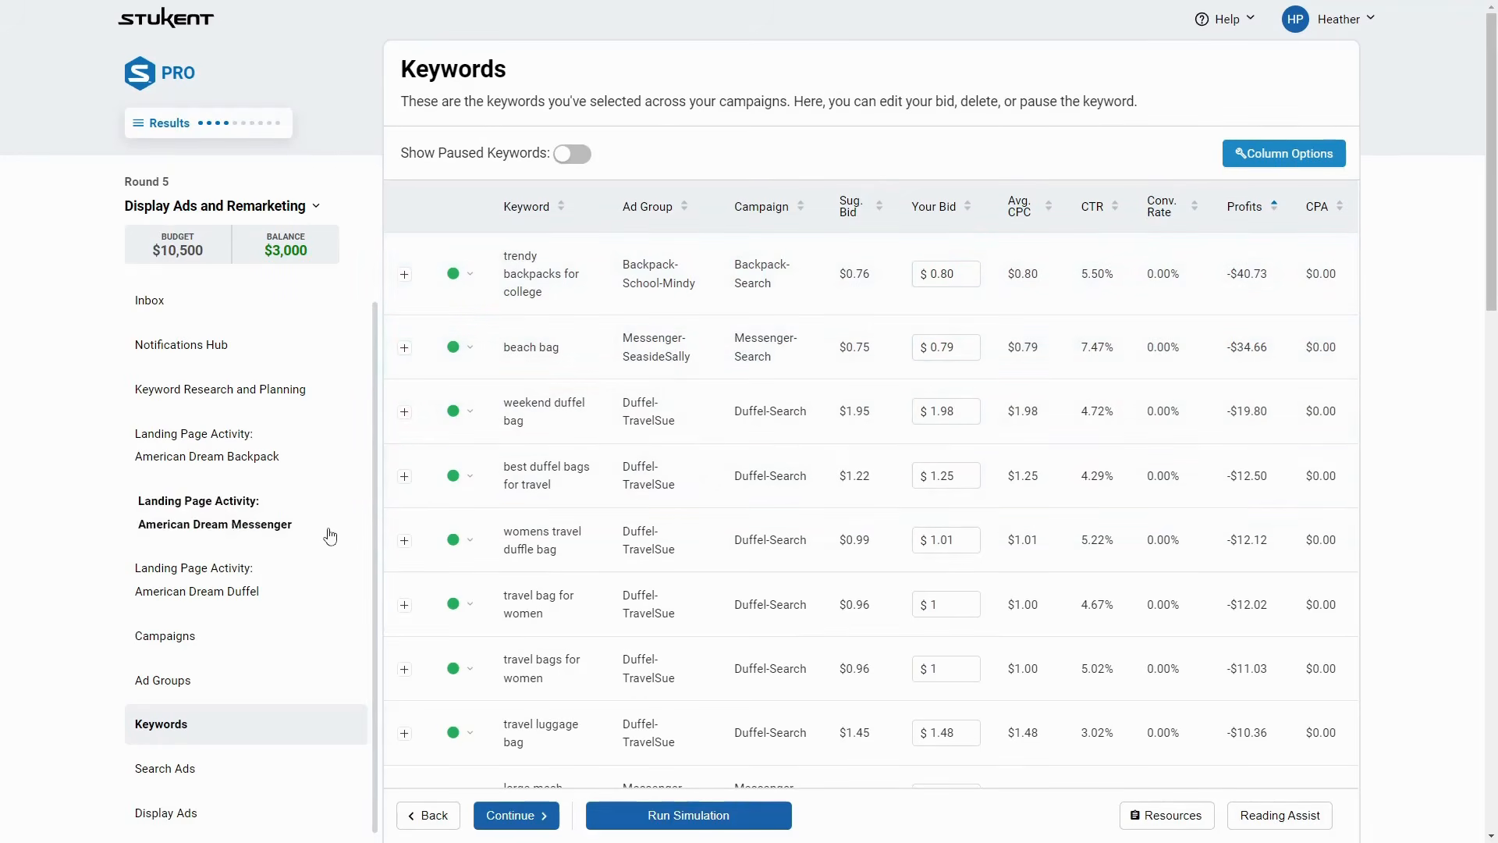
left_click(233, 466)
scroll(1014, 562, "down", 2)
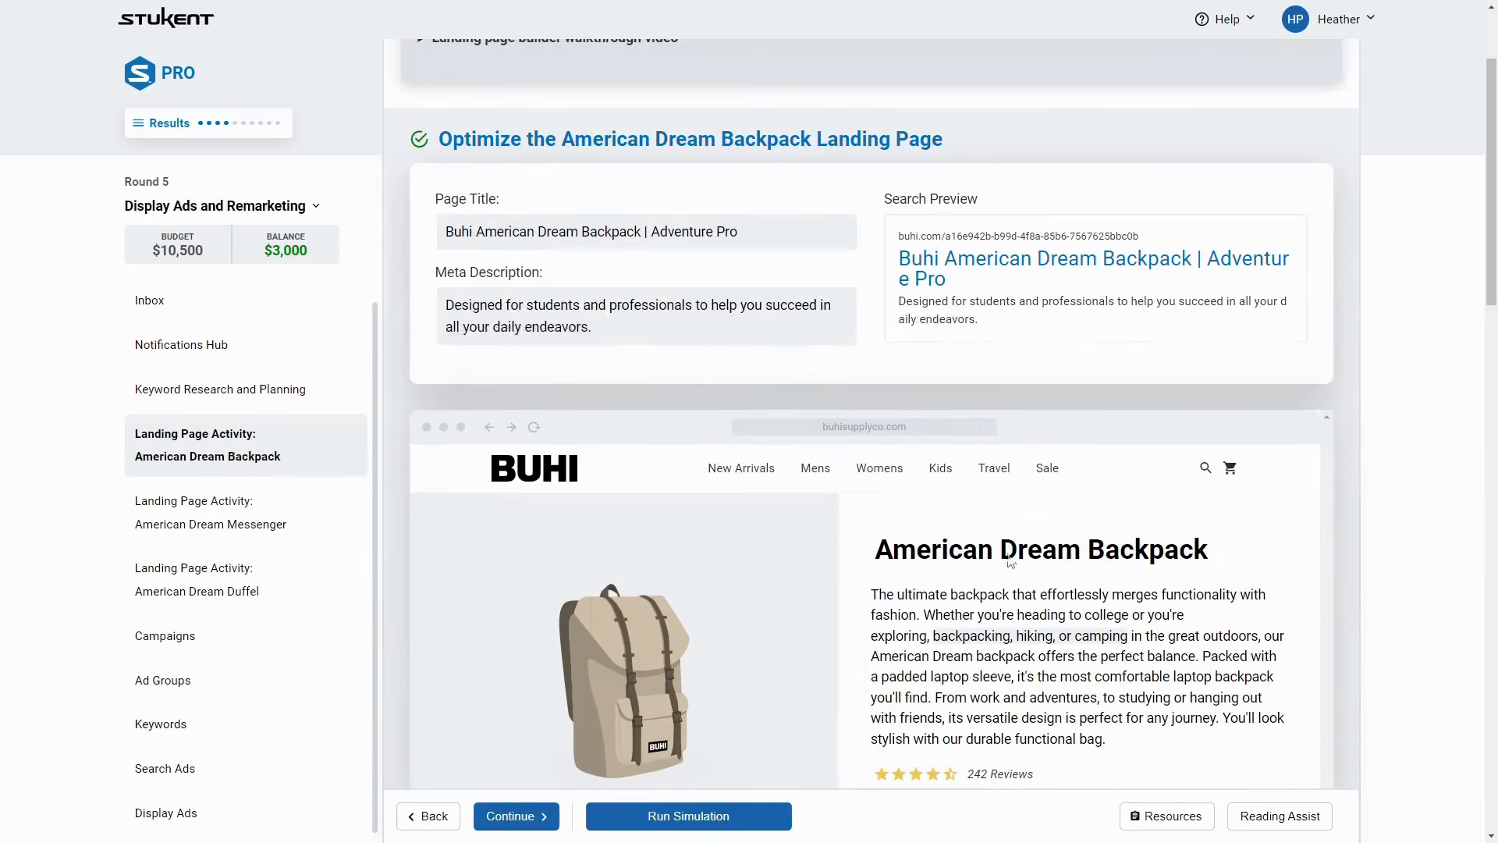
scroll(1050, 645, "down", 2)
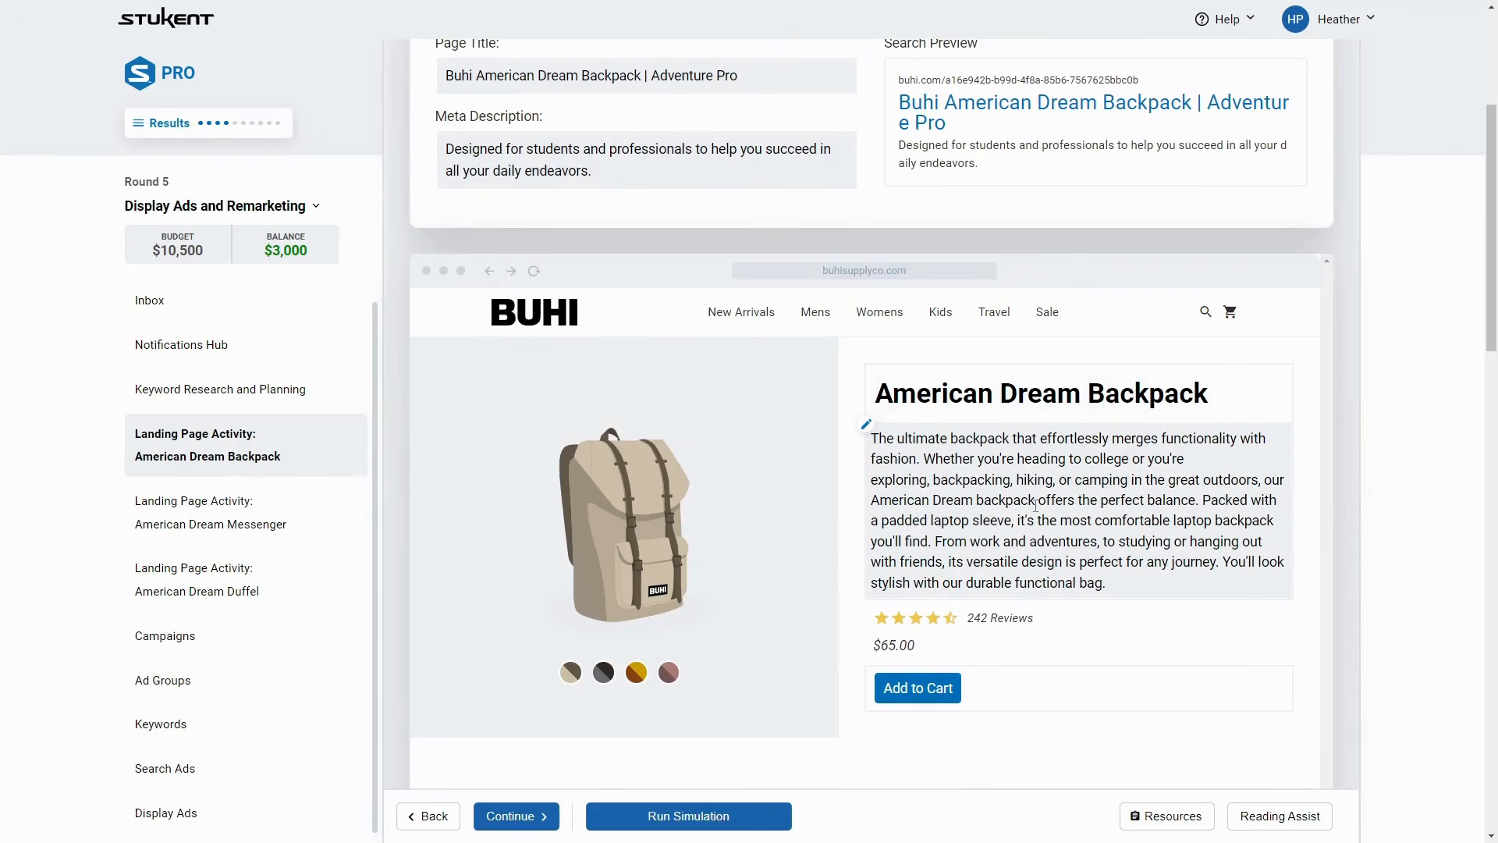
left_click(208, 789)
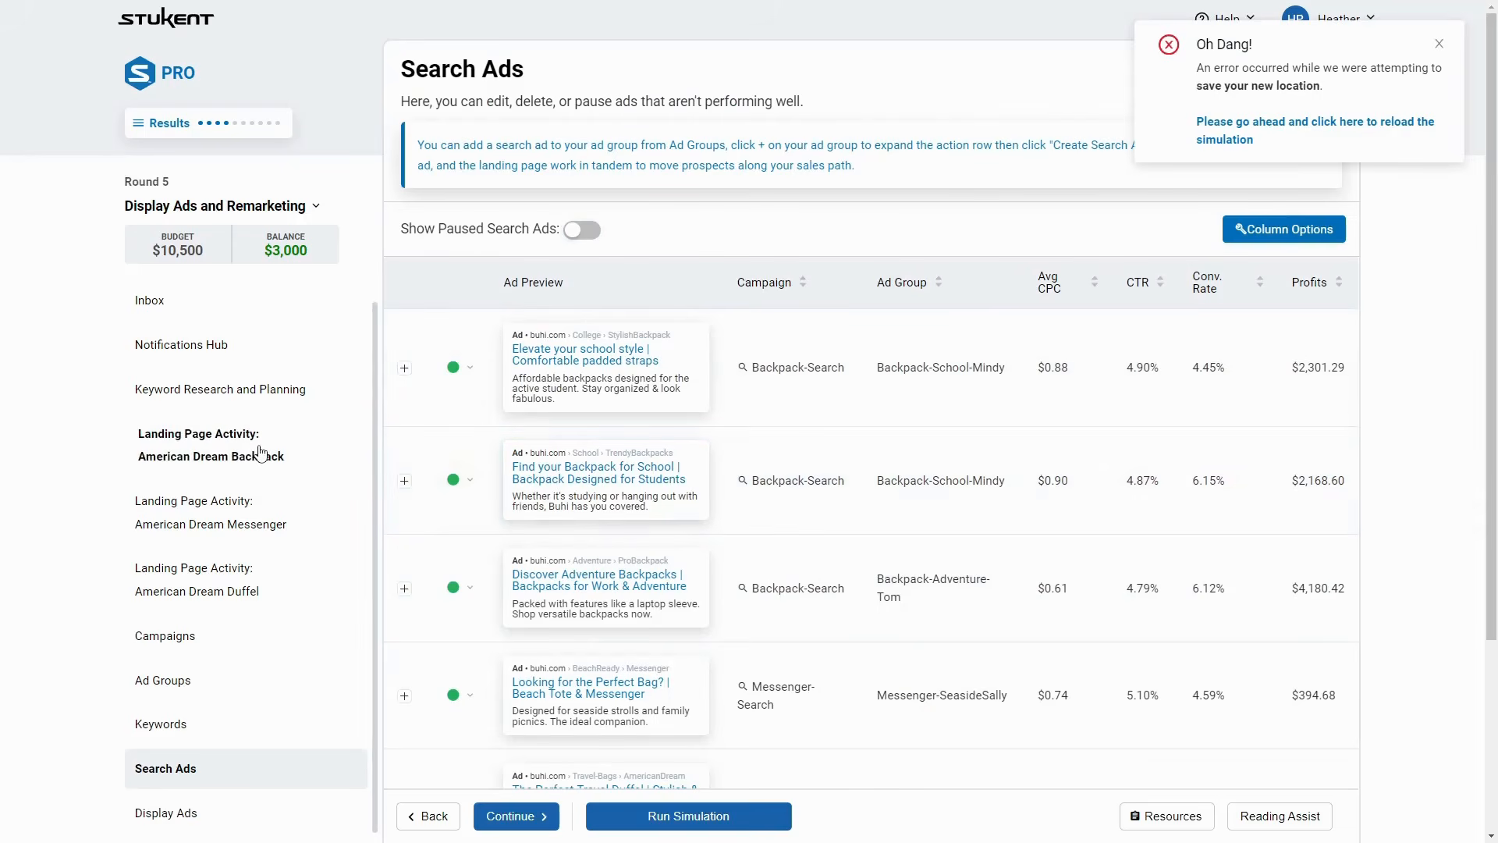
Return to the Keywords table, dismiss the error notifications and sort the keywords by Profits from lowest to highest
left_click(182, 731)
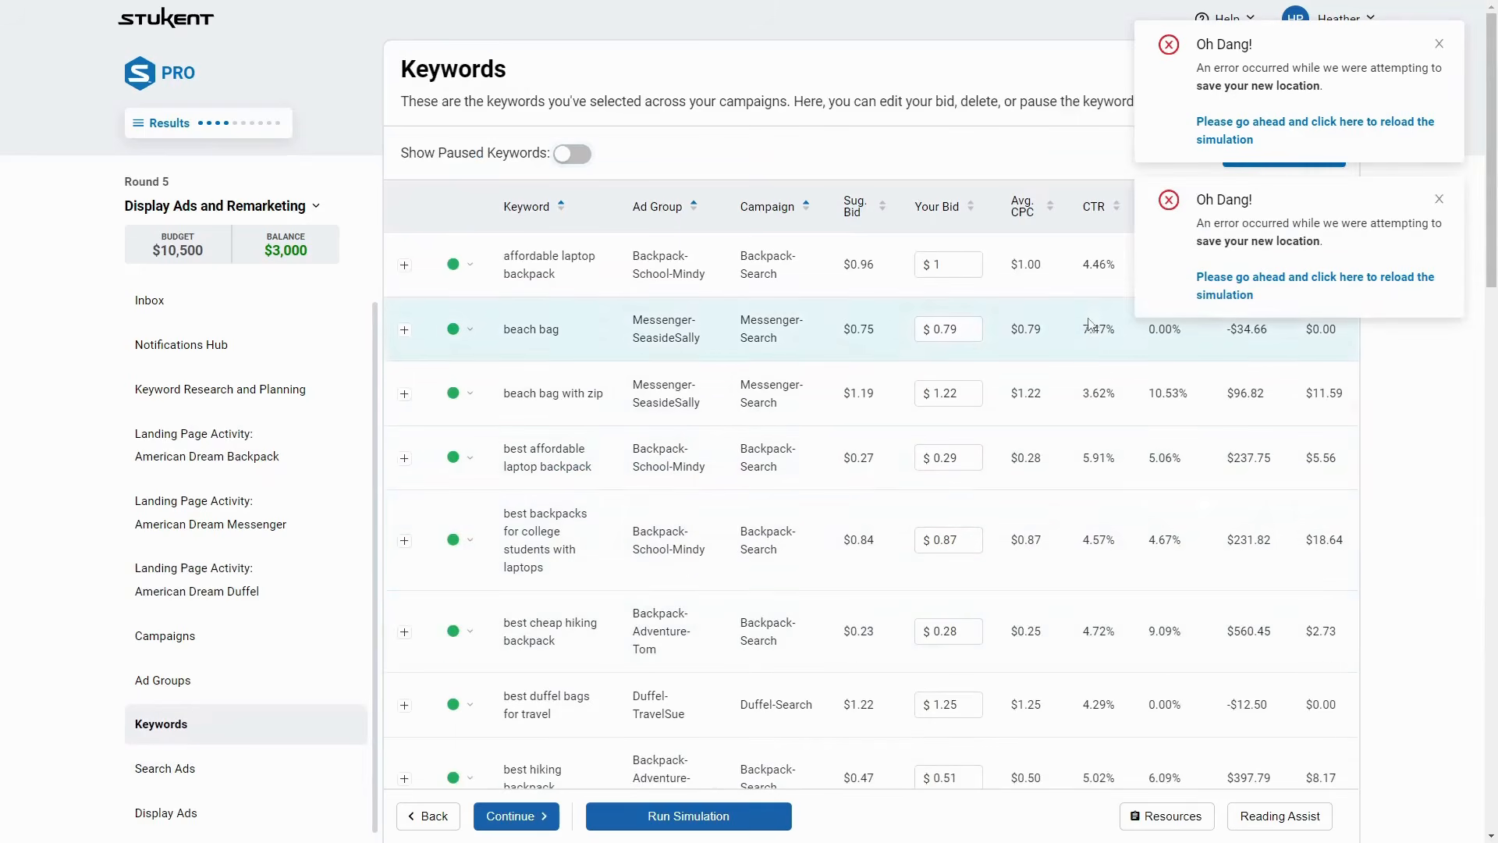
left_click(1439, 200)
left_click(1440, 44)
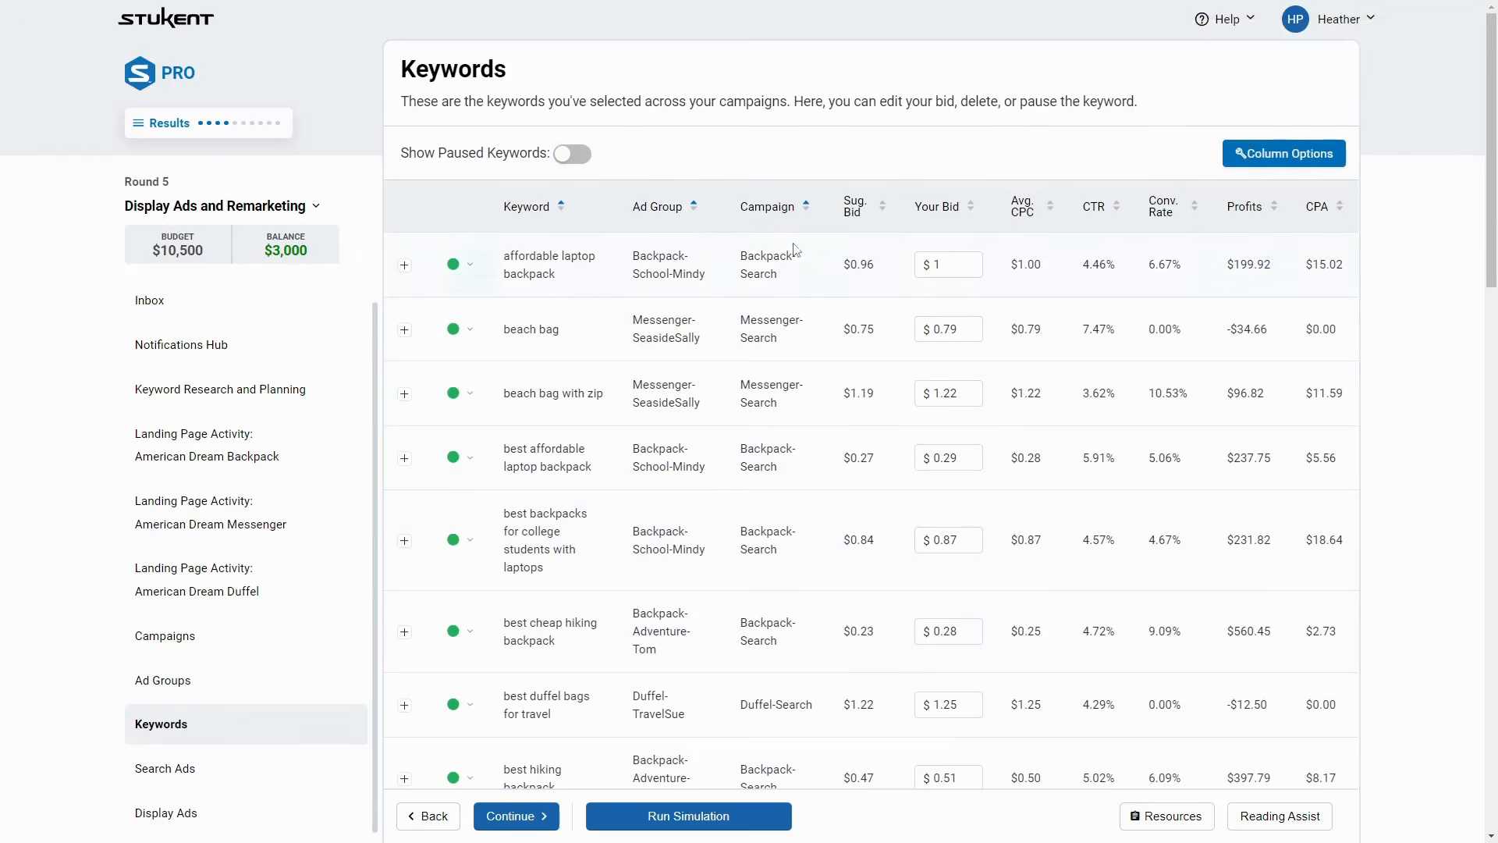
left_click(1243, 215)
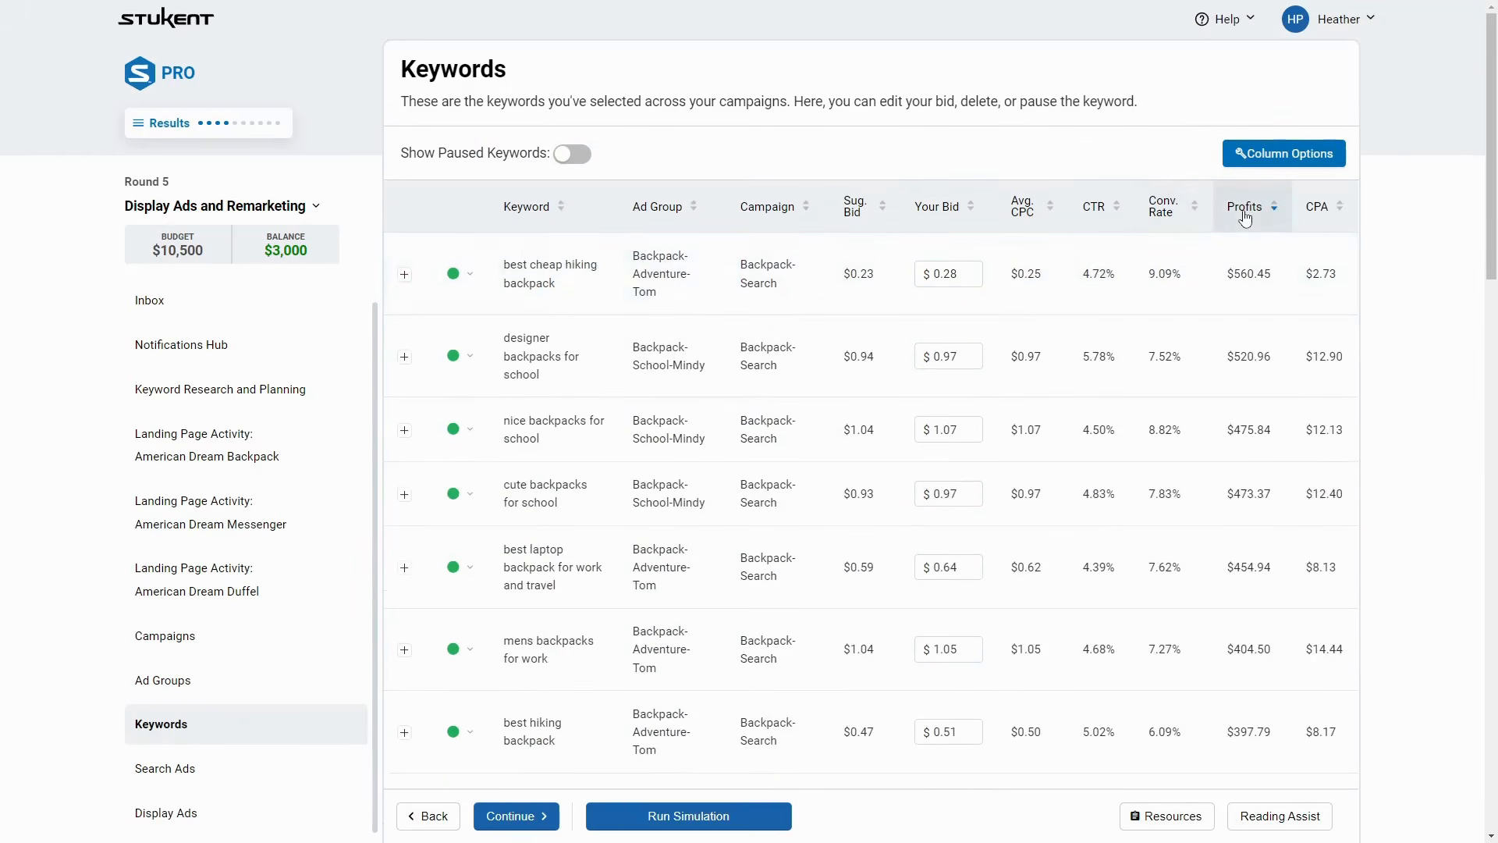
left_click(1243, 215)
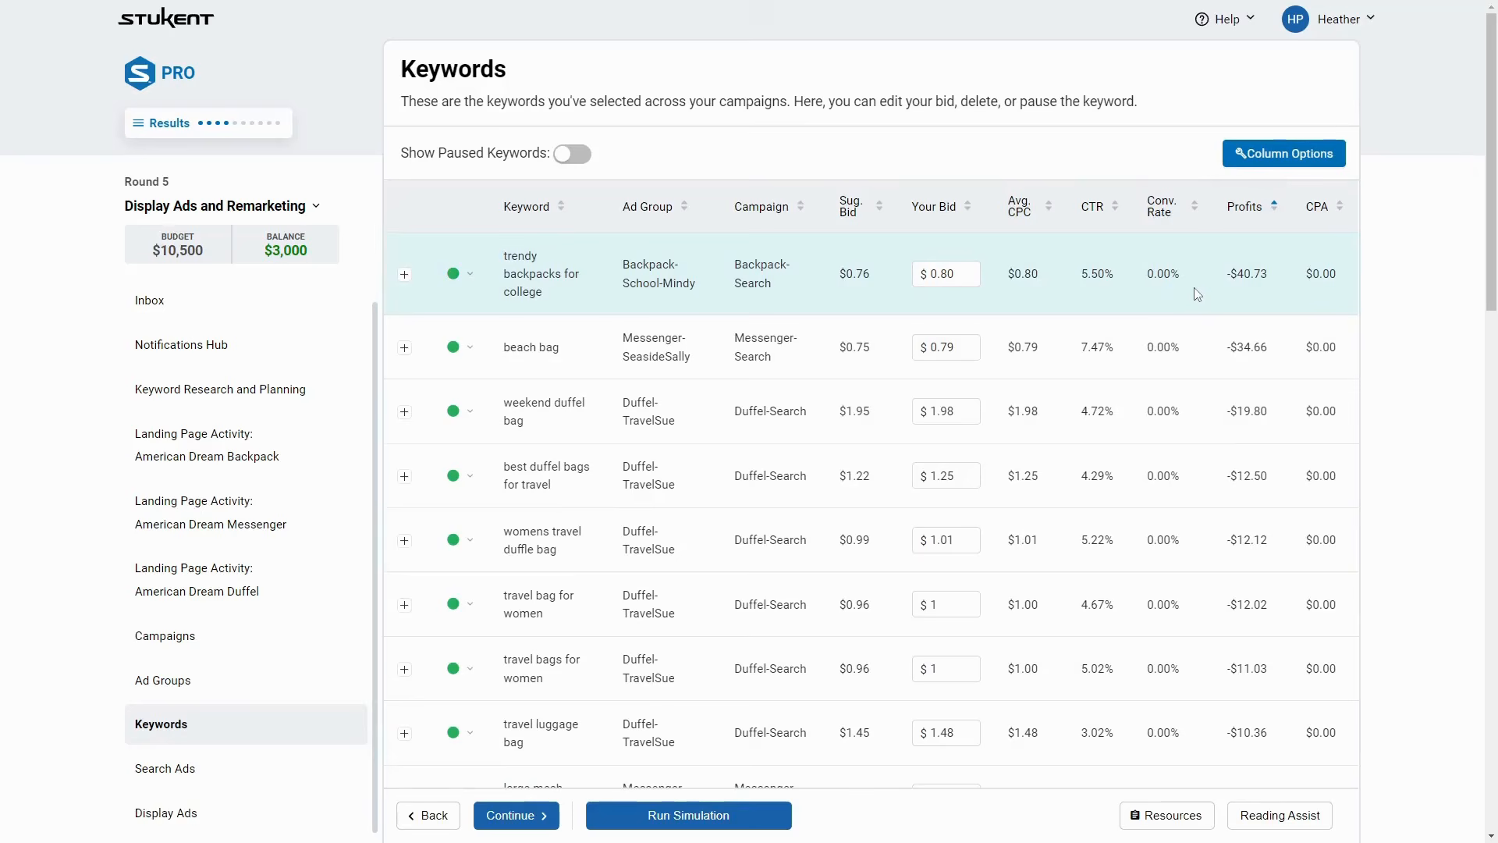
Pause the "trendy backpacks for college" and "beach bag" keywords and dismiss the error notifications
left_click(470, 278)
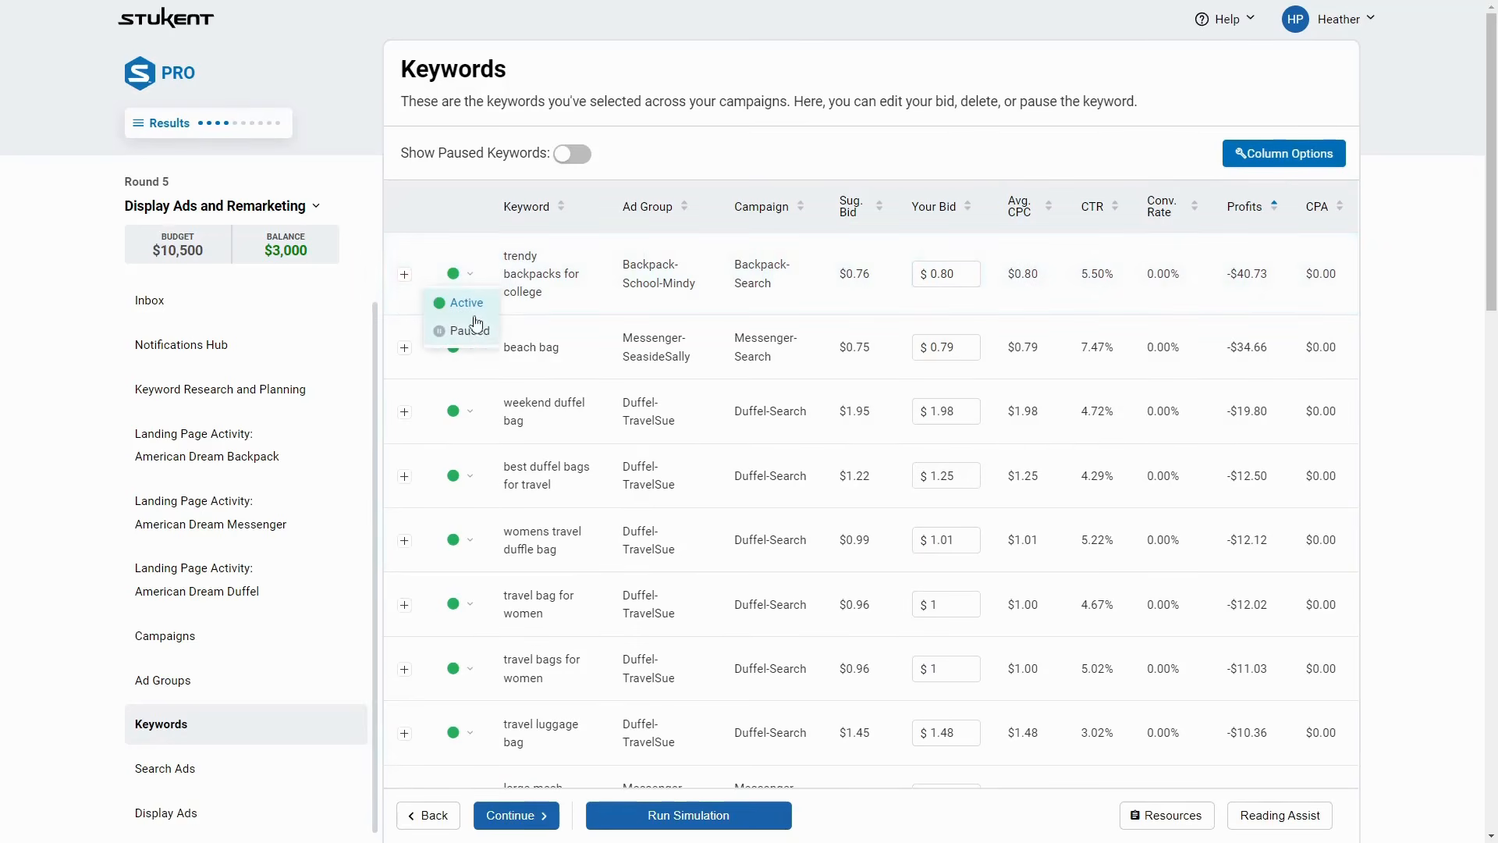
left_click(1219, 309)
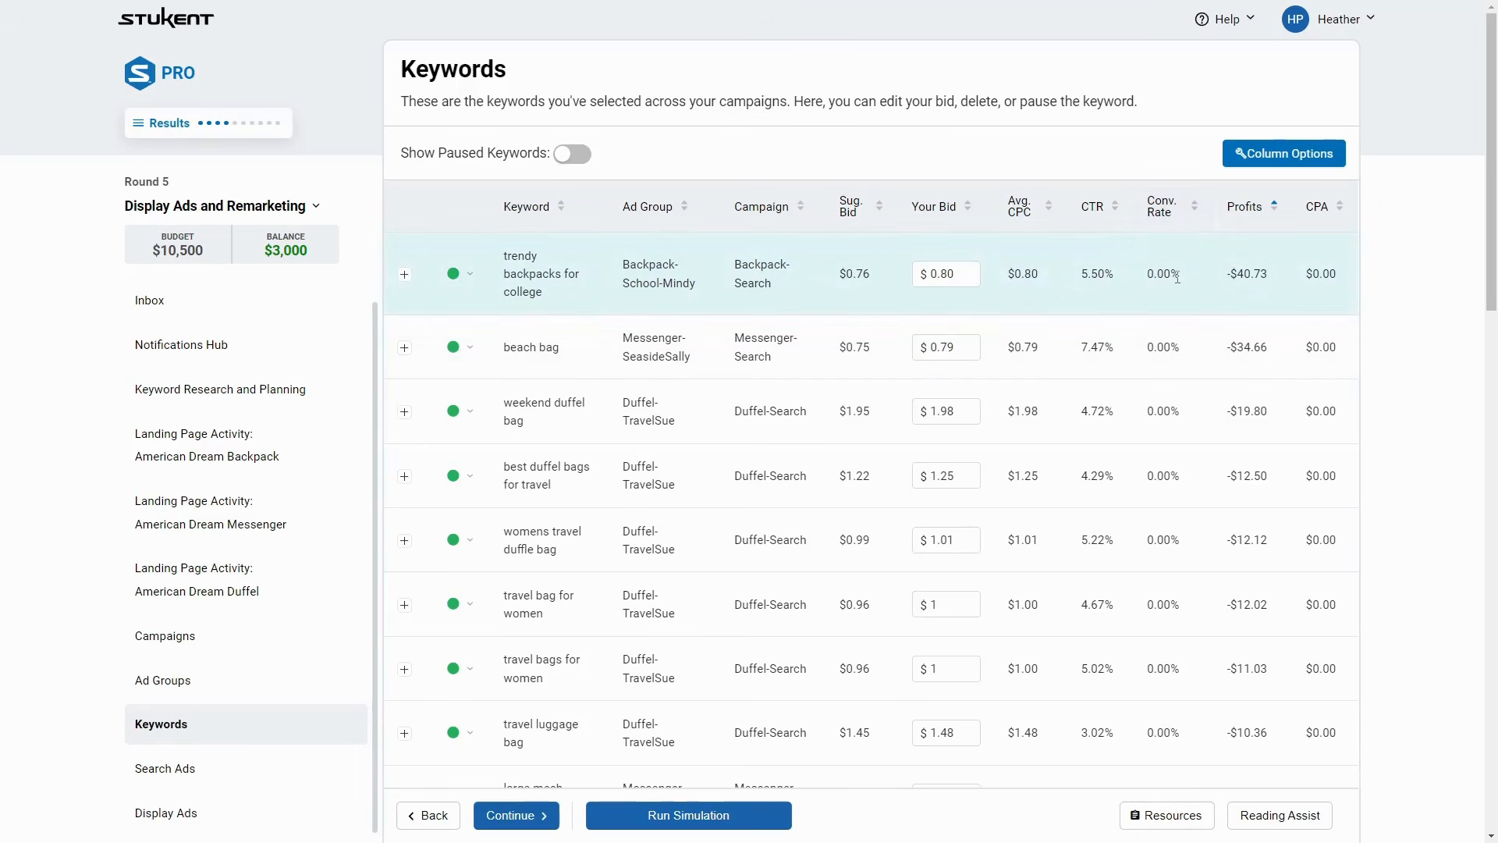
left_click_drag(1178, 278, 1133, 281)
left_click(464, 277)
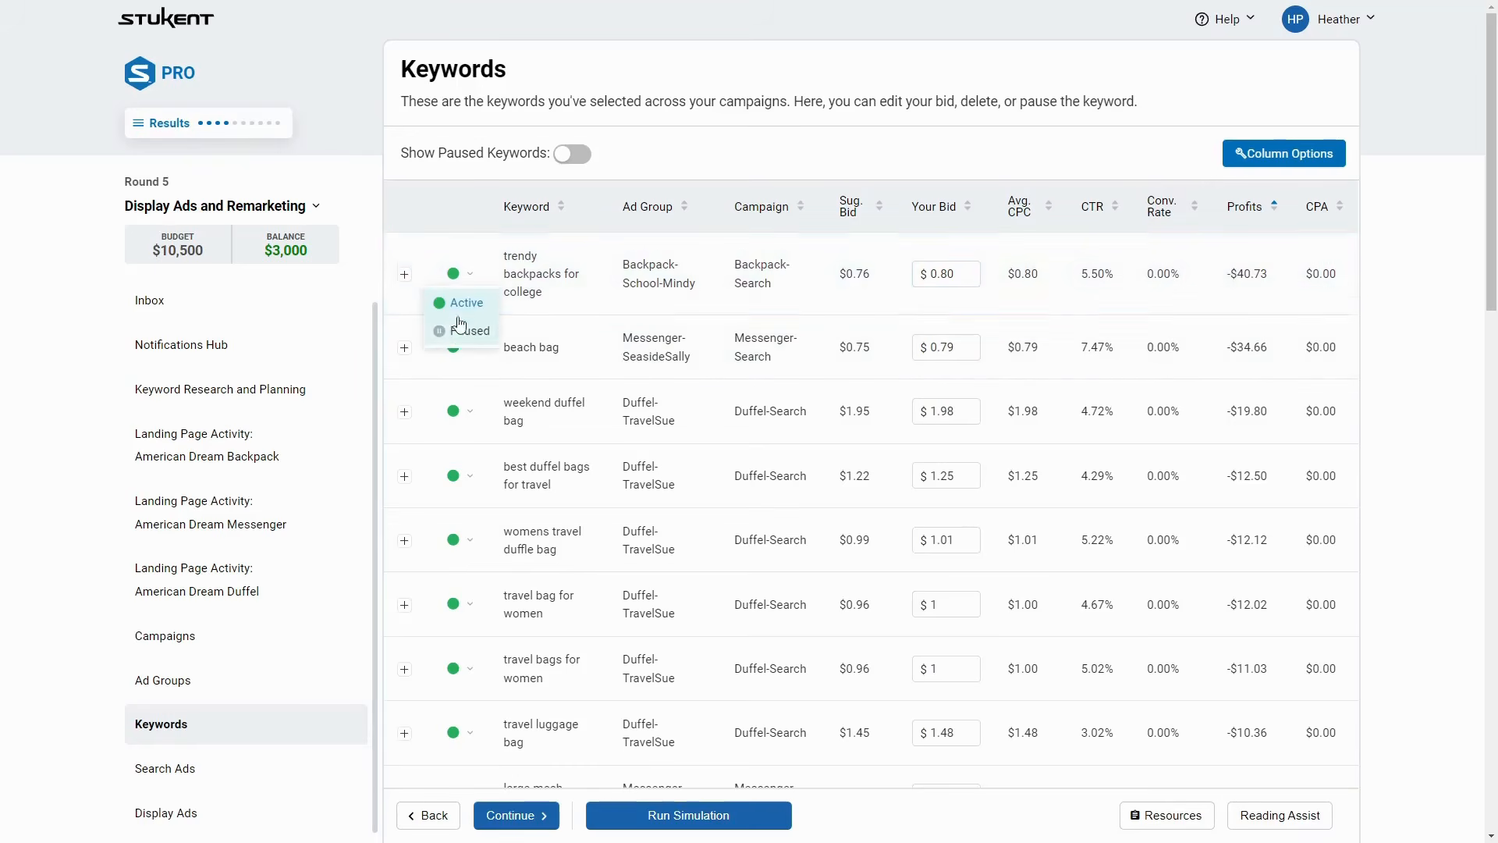
left_click(468, 330)
left_click(465, 265)
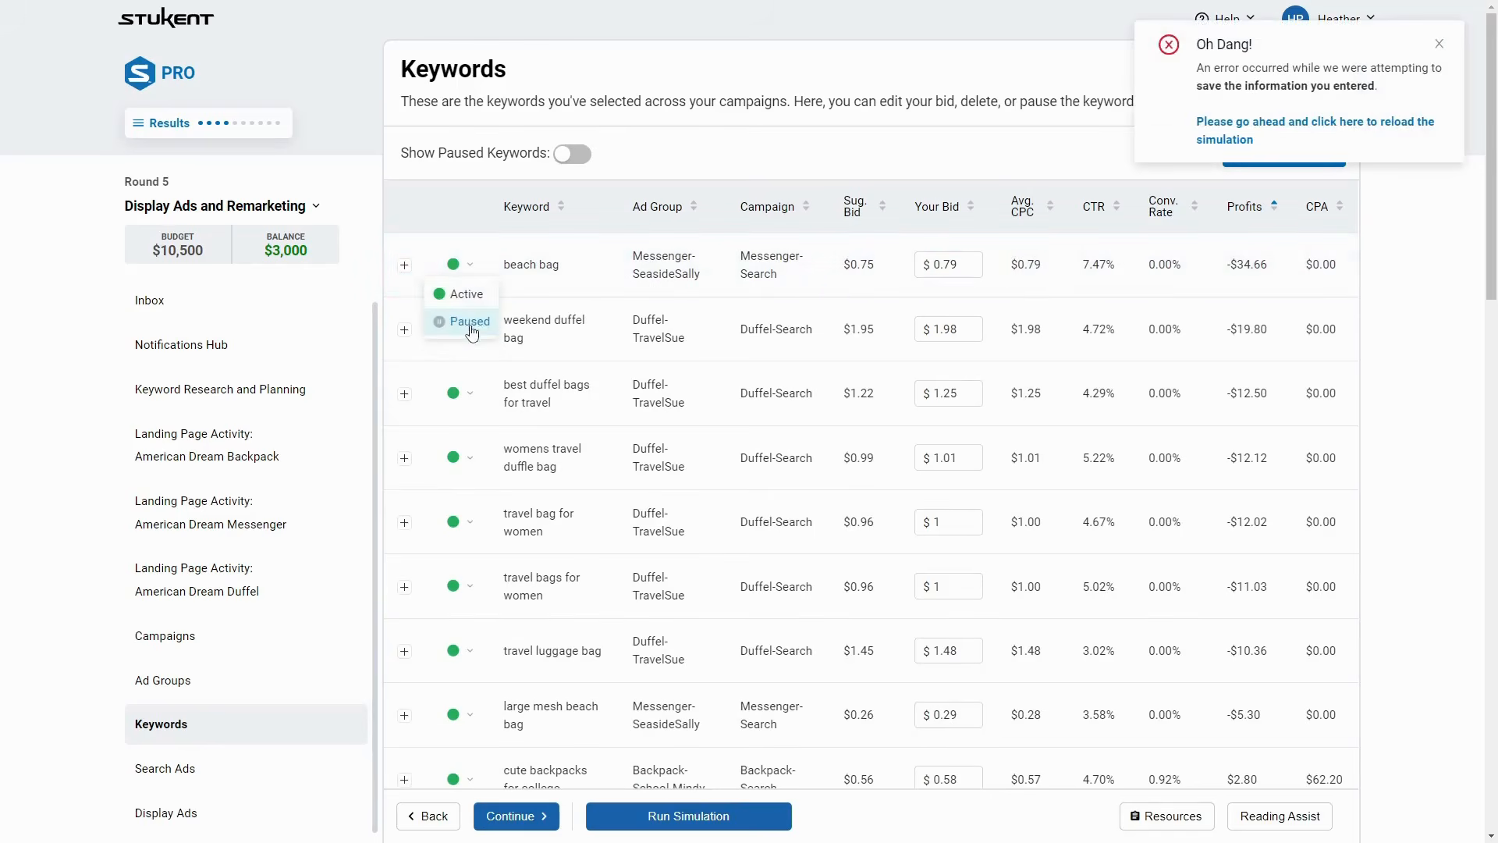
left_click(471, 323)
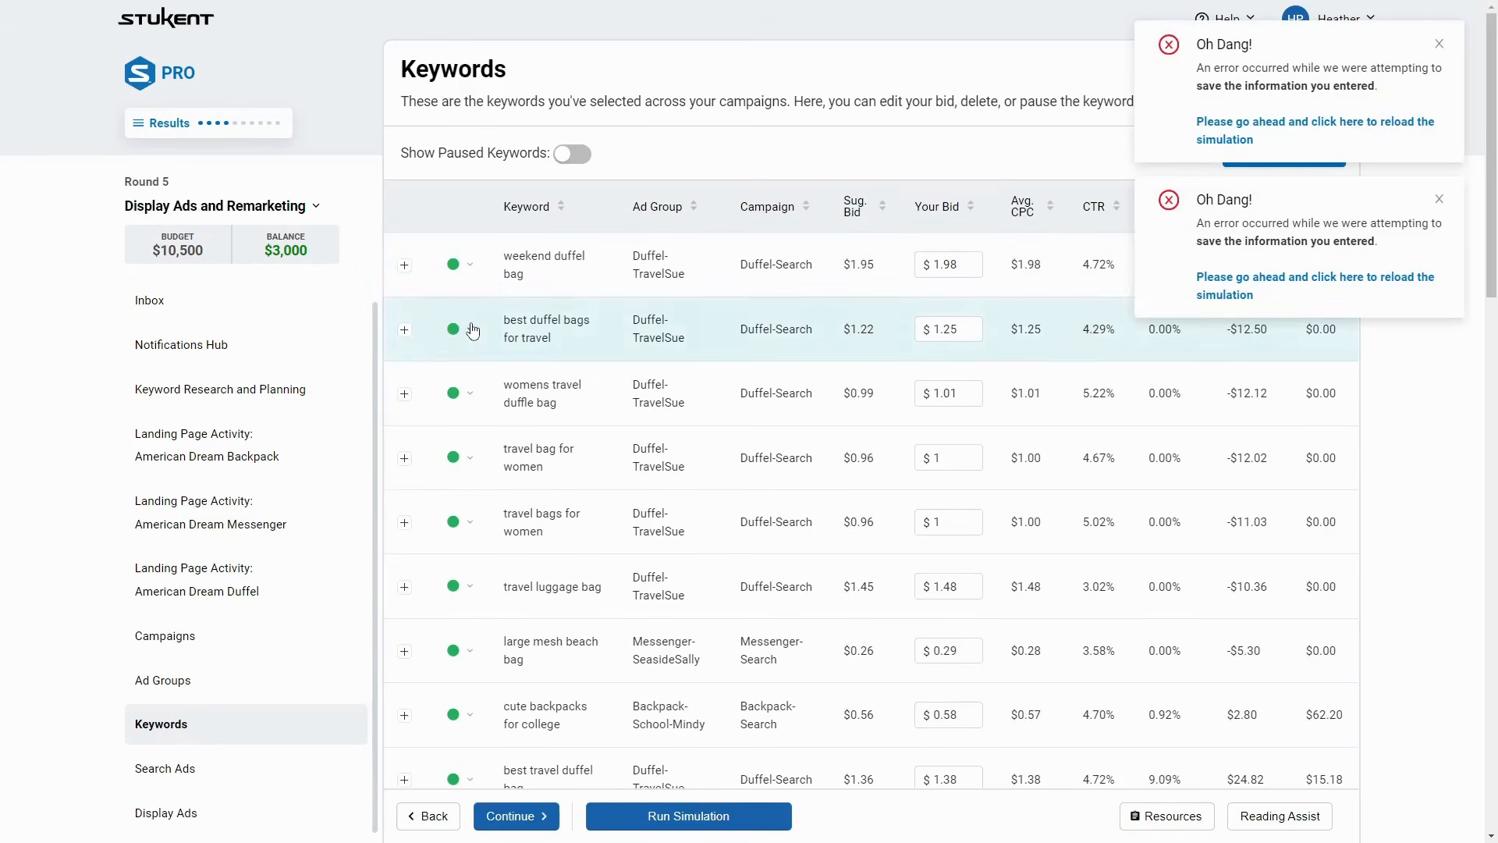
left_click(1439, 201)
left_click(1439, 45)
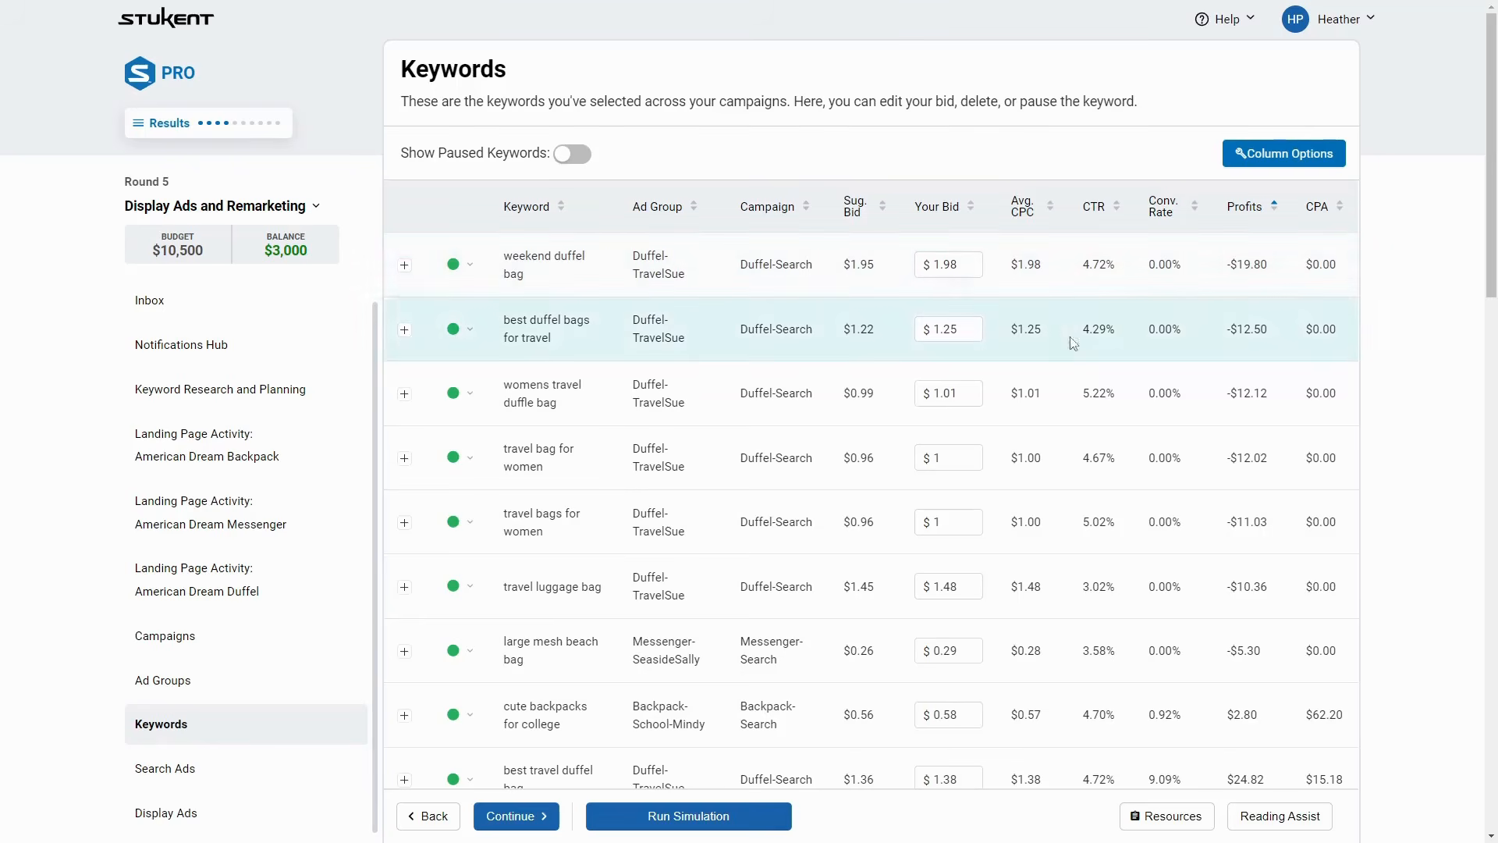
left_click(1241, 32)
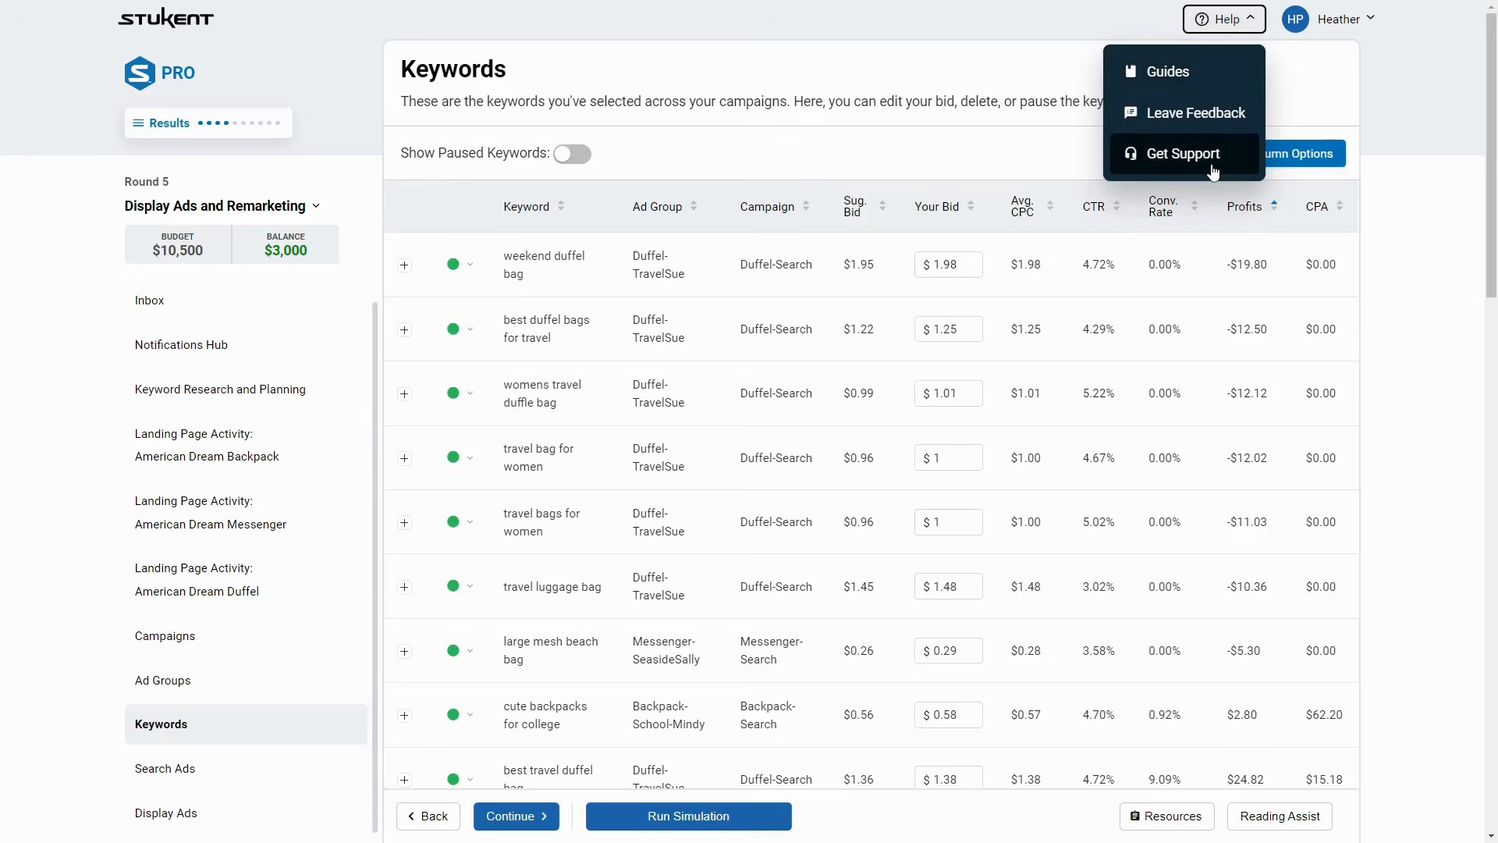
left_click(1295, 283)
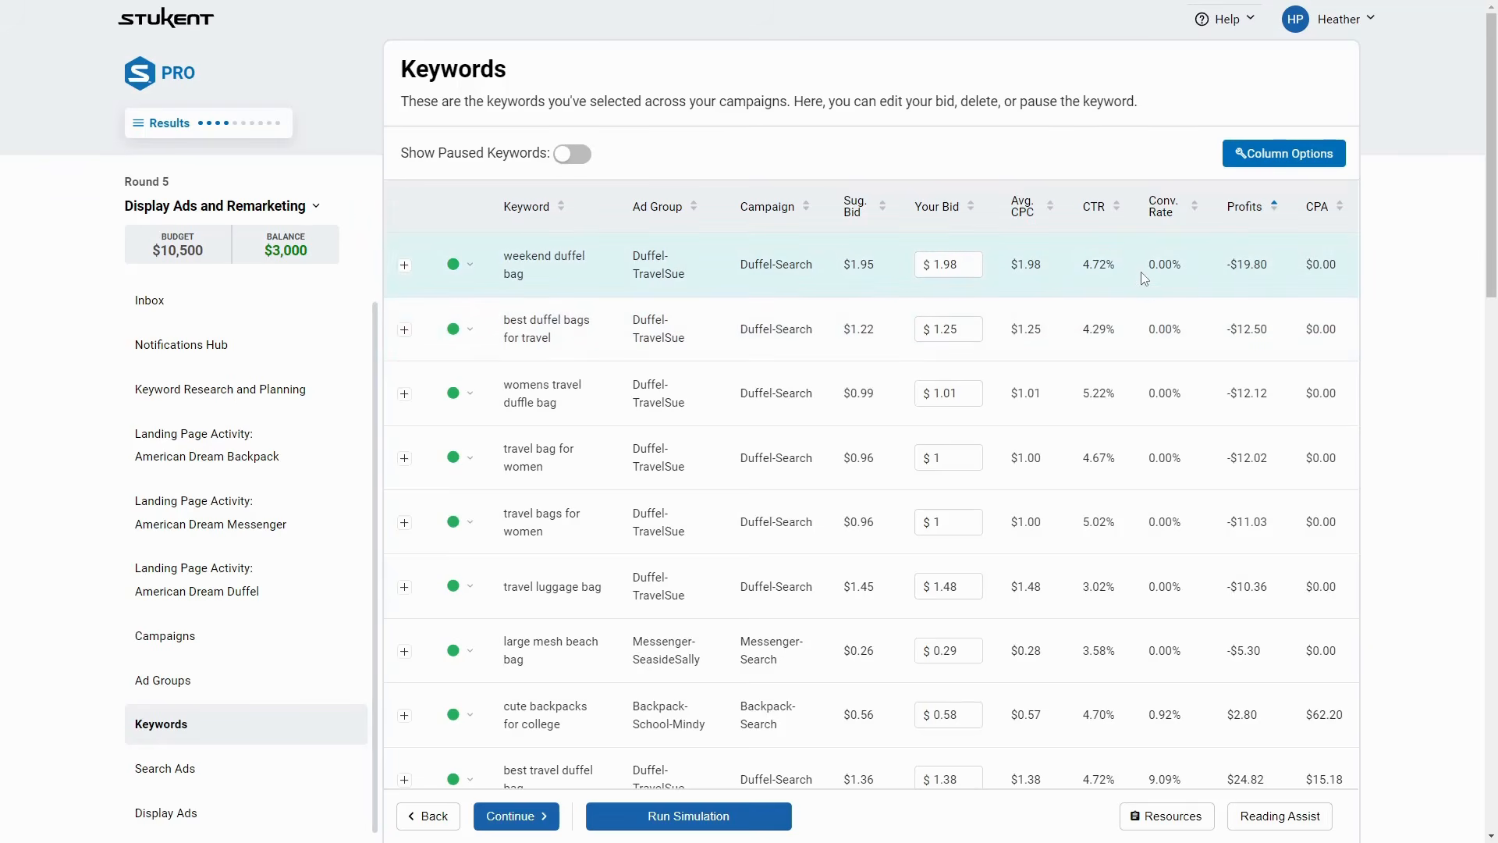
Check the support suggestions in the help widget, close it and return to the Keywords table
left_click(1224, 24)
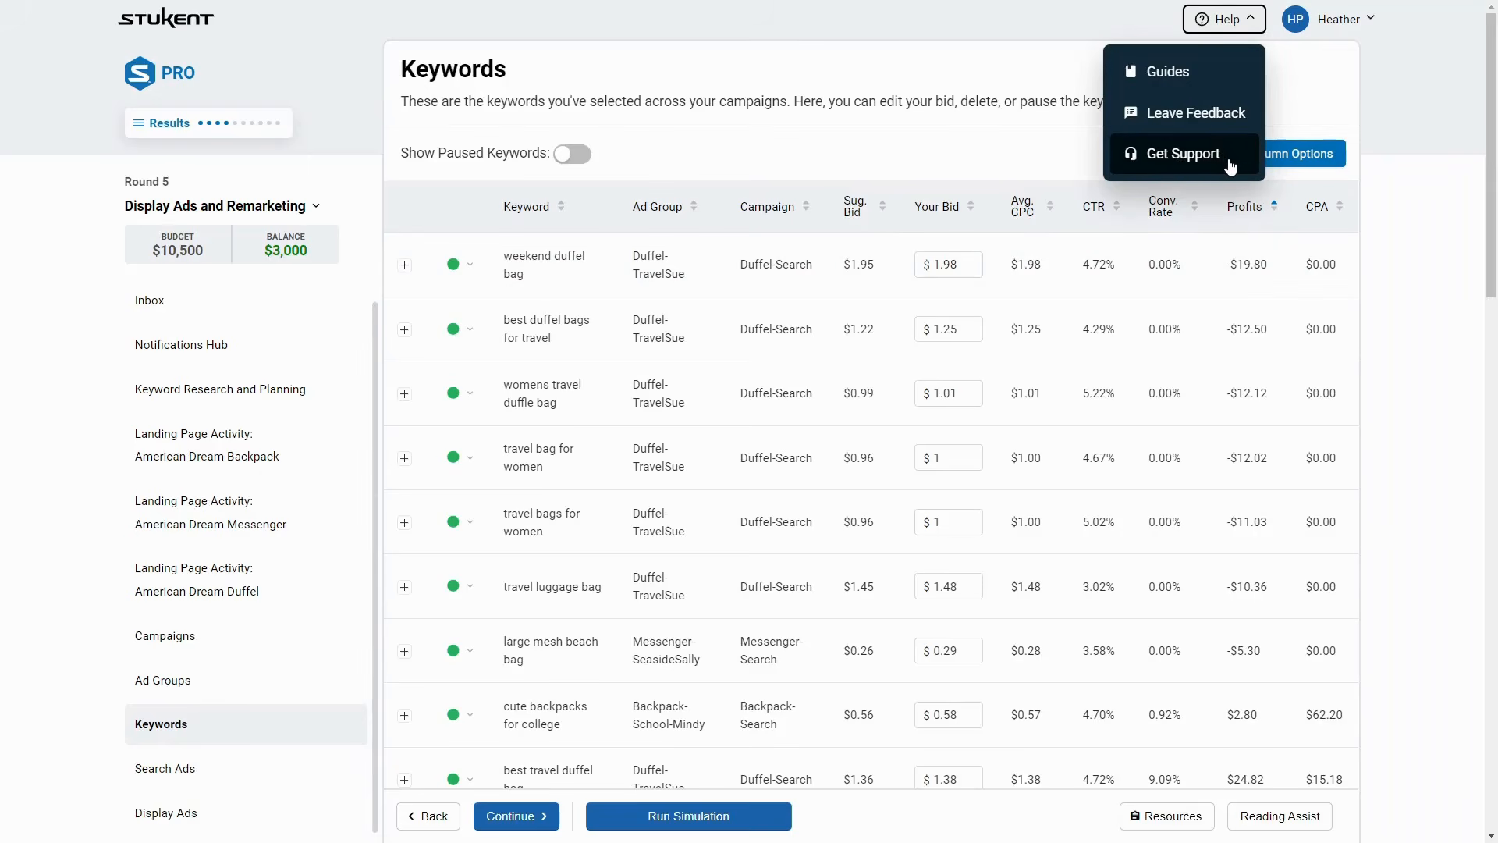
left_click(1185, 167)
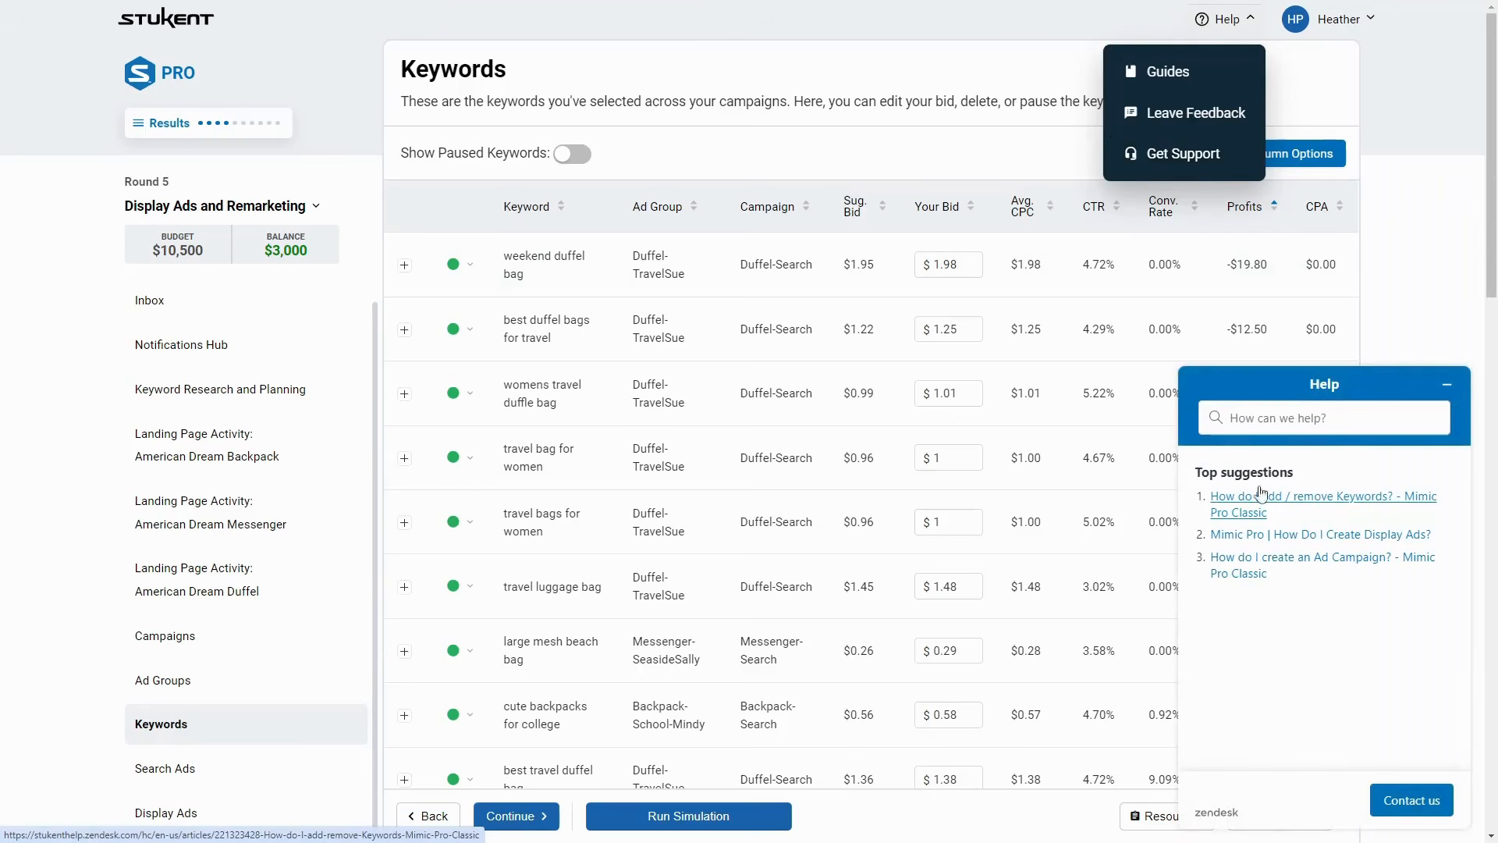
left_click(1445, 387)
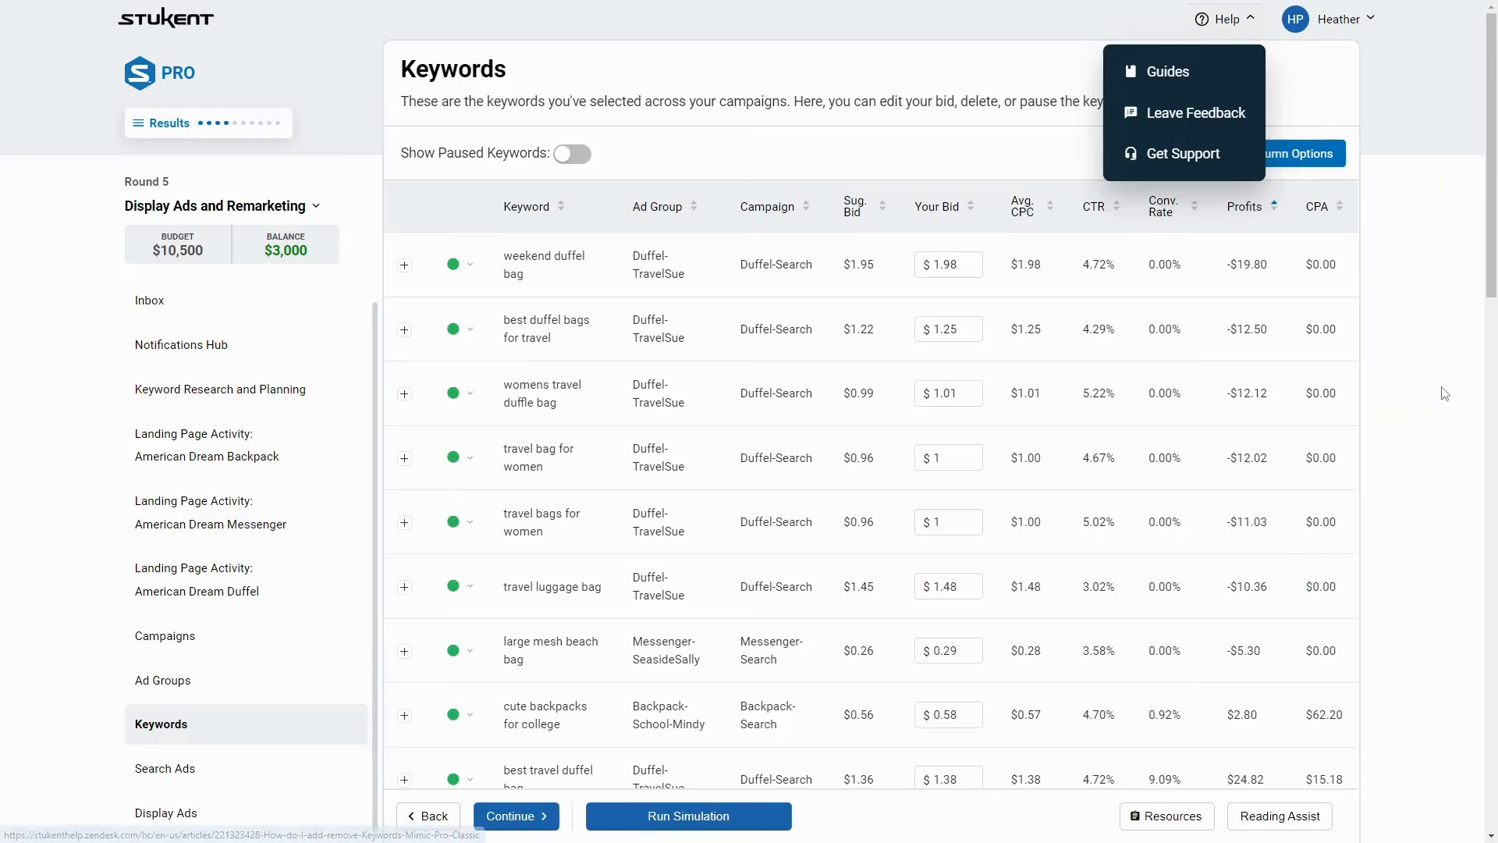
left_click(1408, 127)
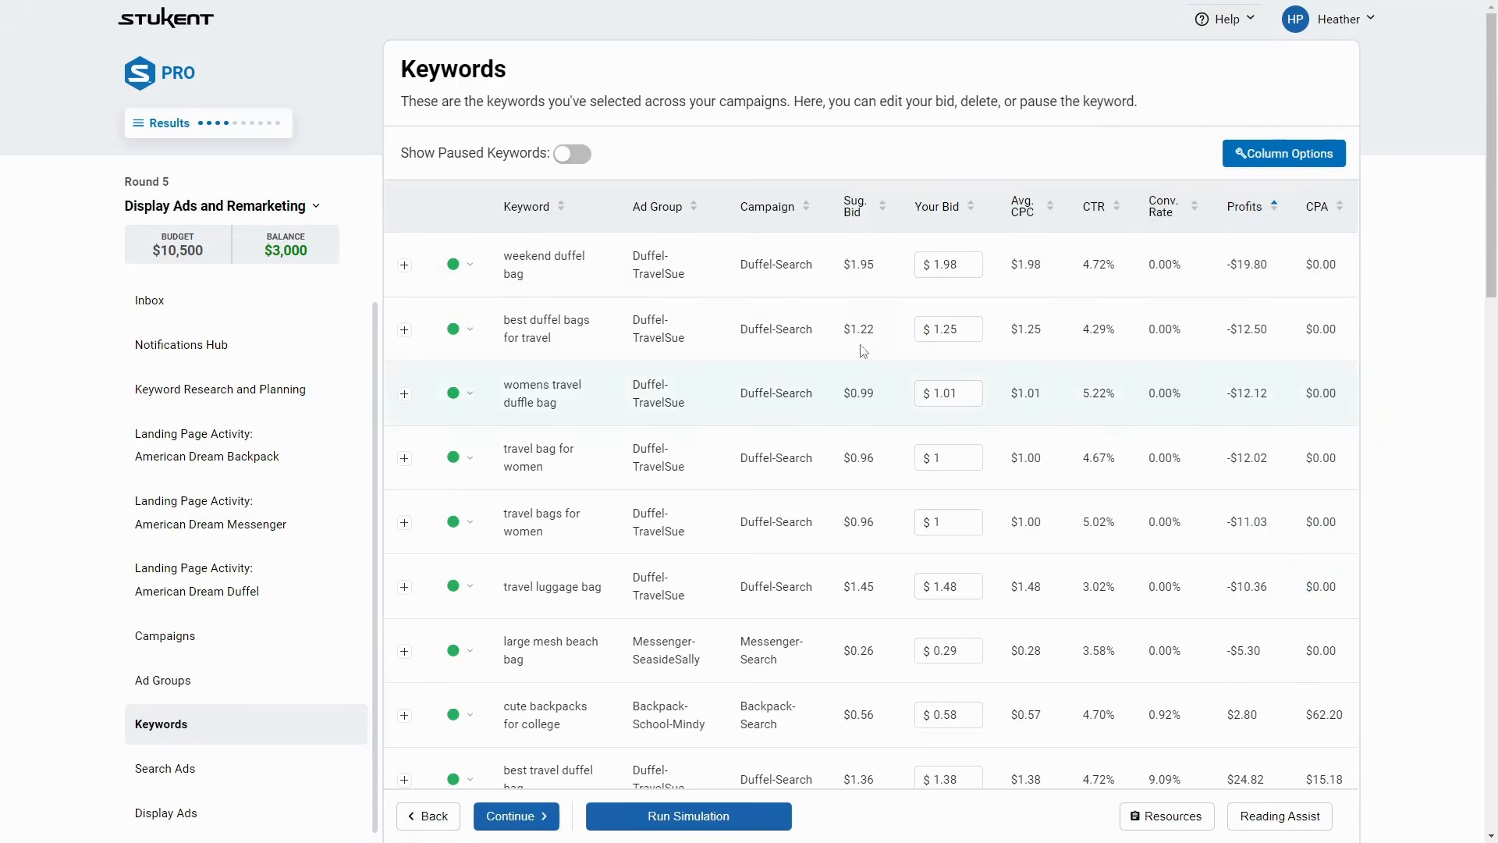
left_click(455, 266)
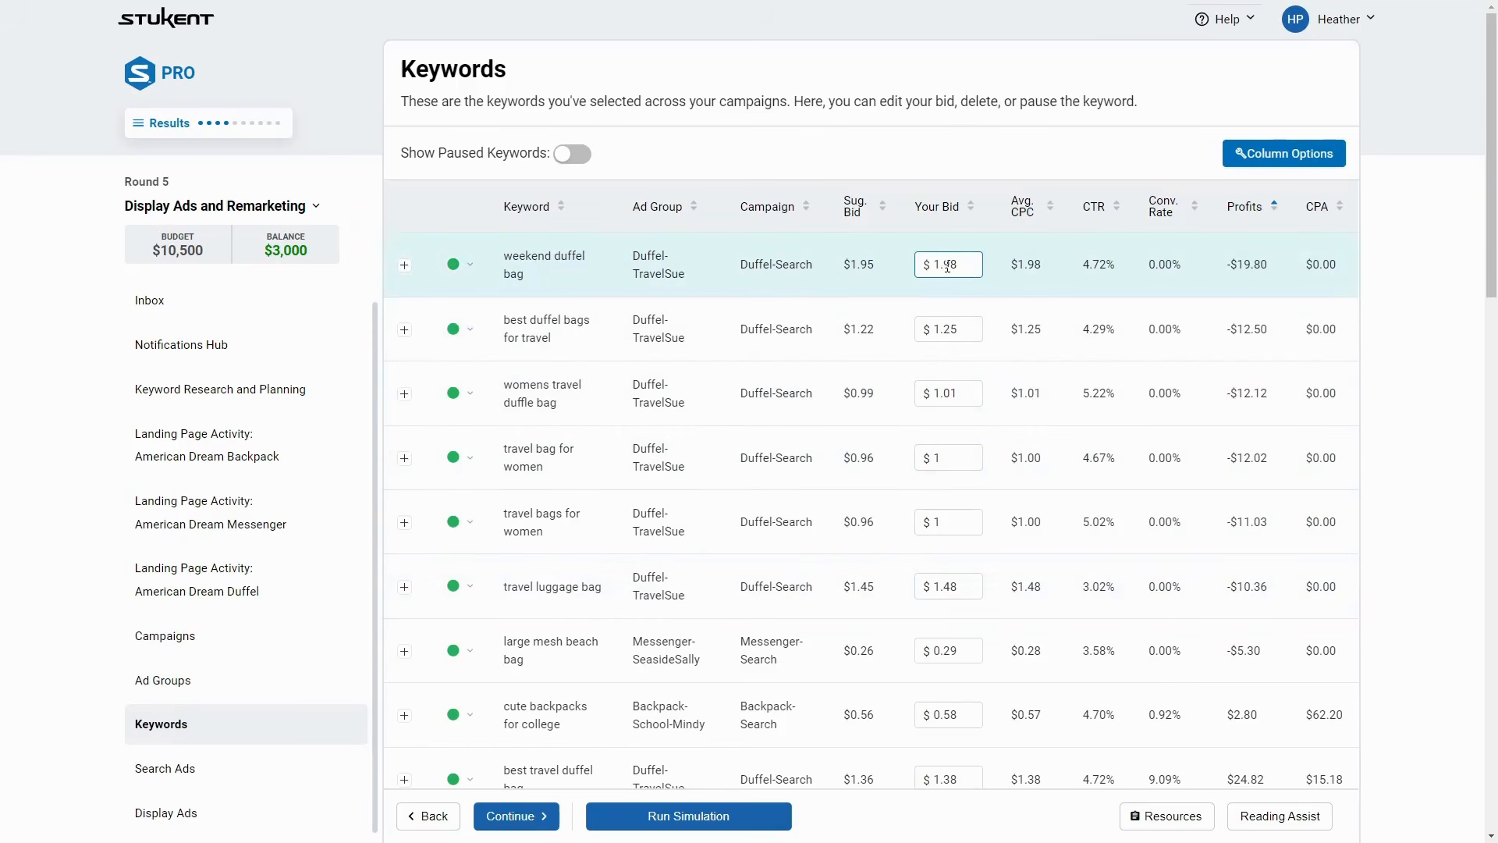
Sort the Search Ads by Profits from highest to lowest, add the ROAS column and review the ads
left_click(165, 767)
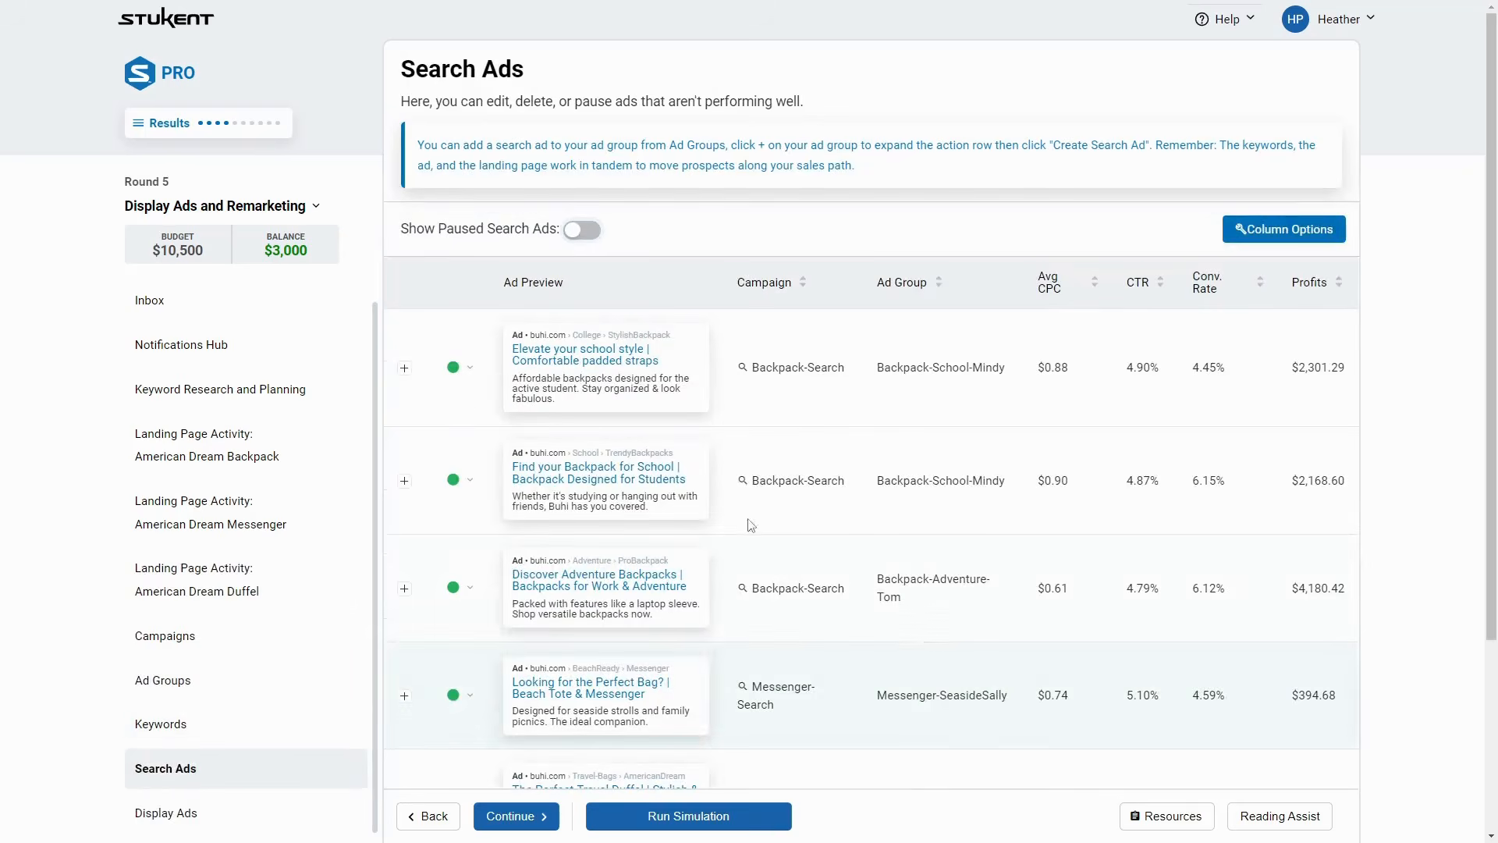
left_click(1305, 297)
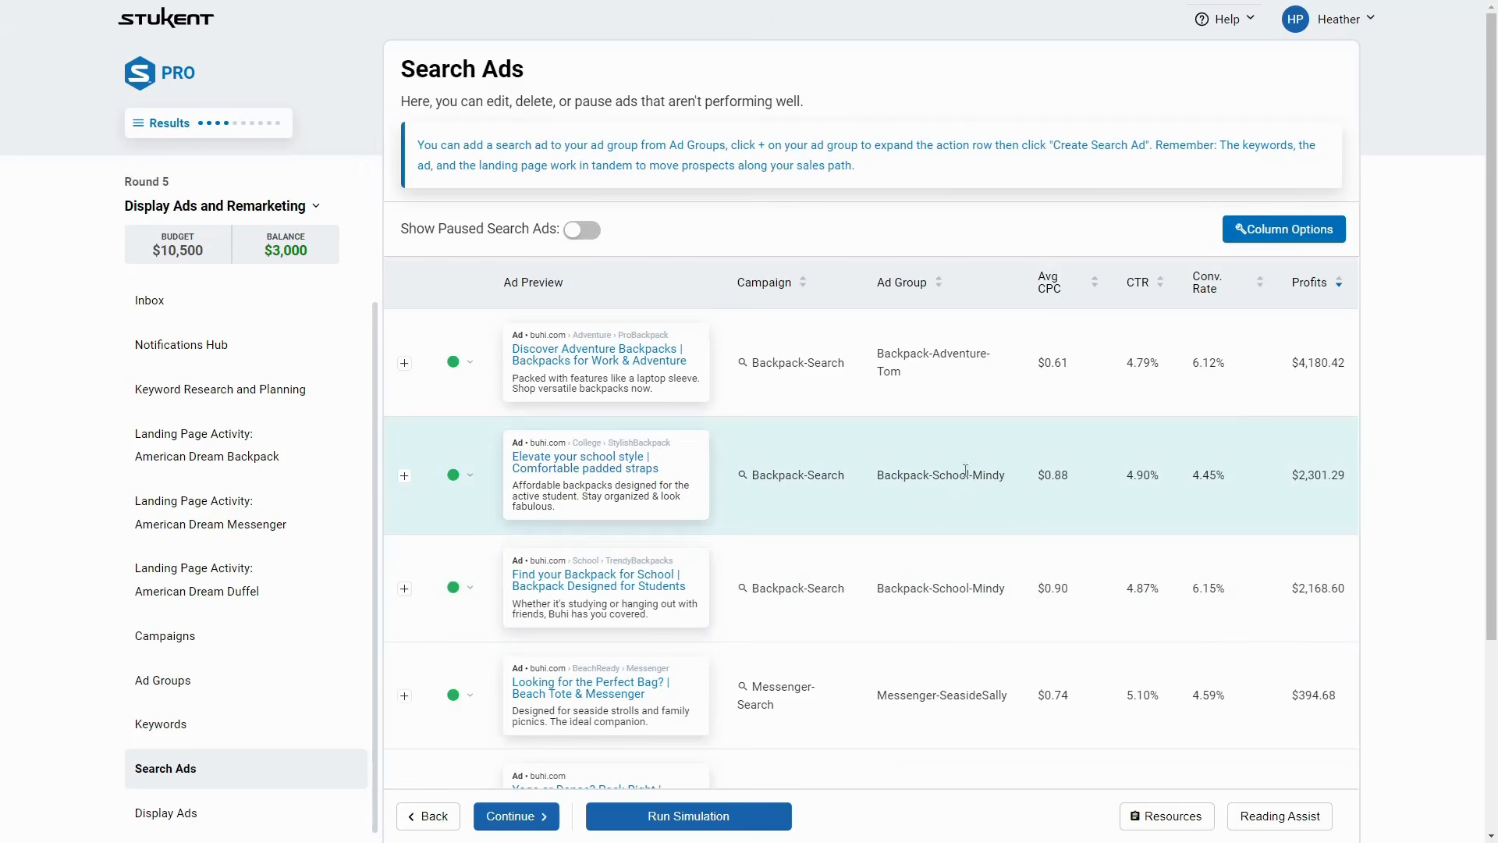
left_click(1269, 234)
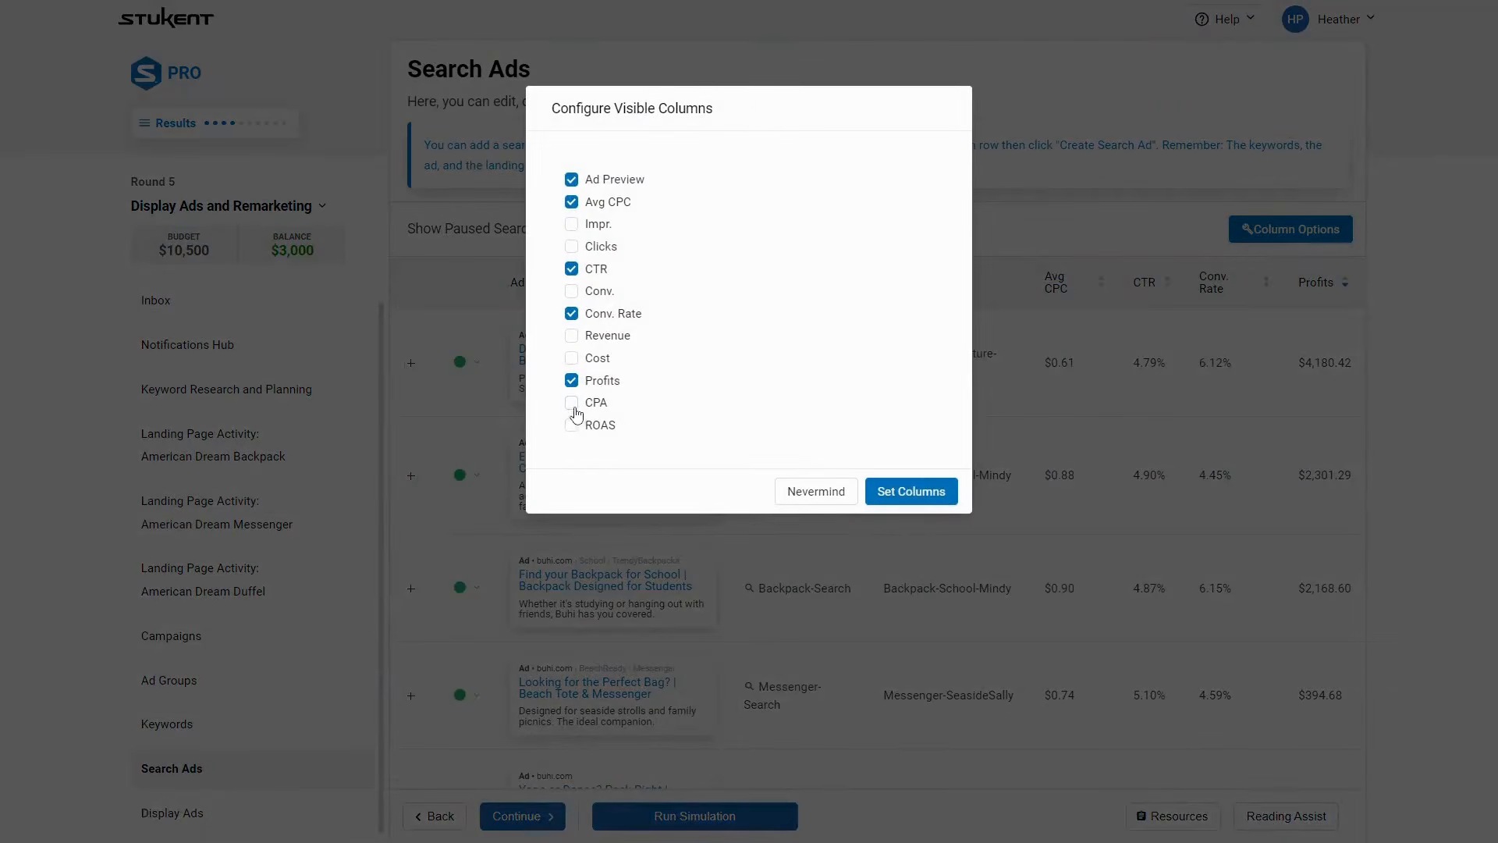
left_click(572, 424)
left_click(923, 490)
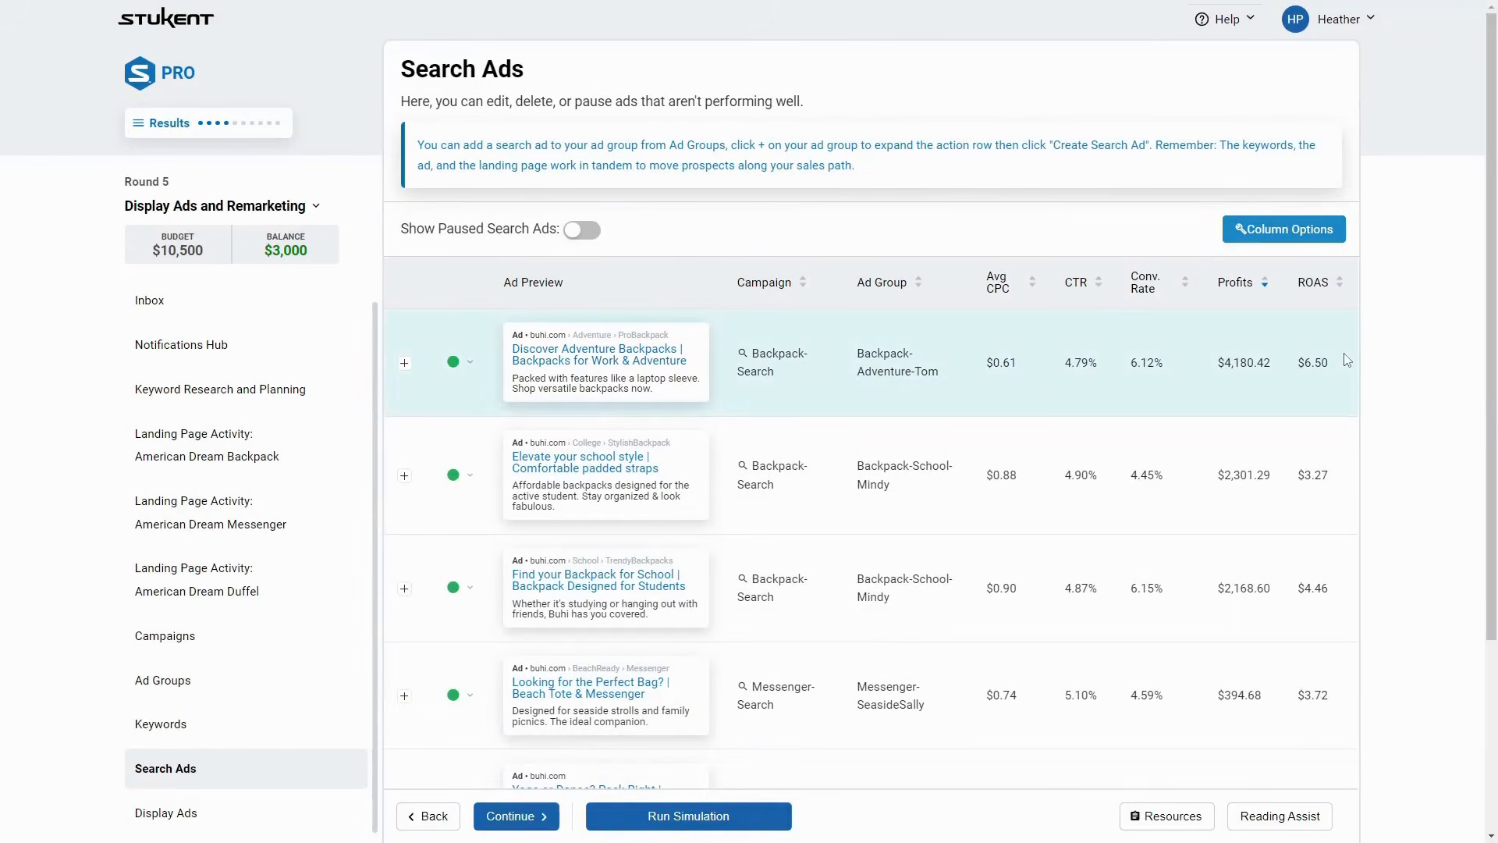
scroll(1340, 477, "down", 3)
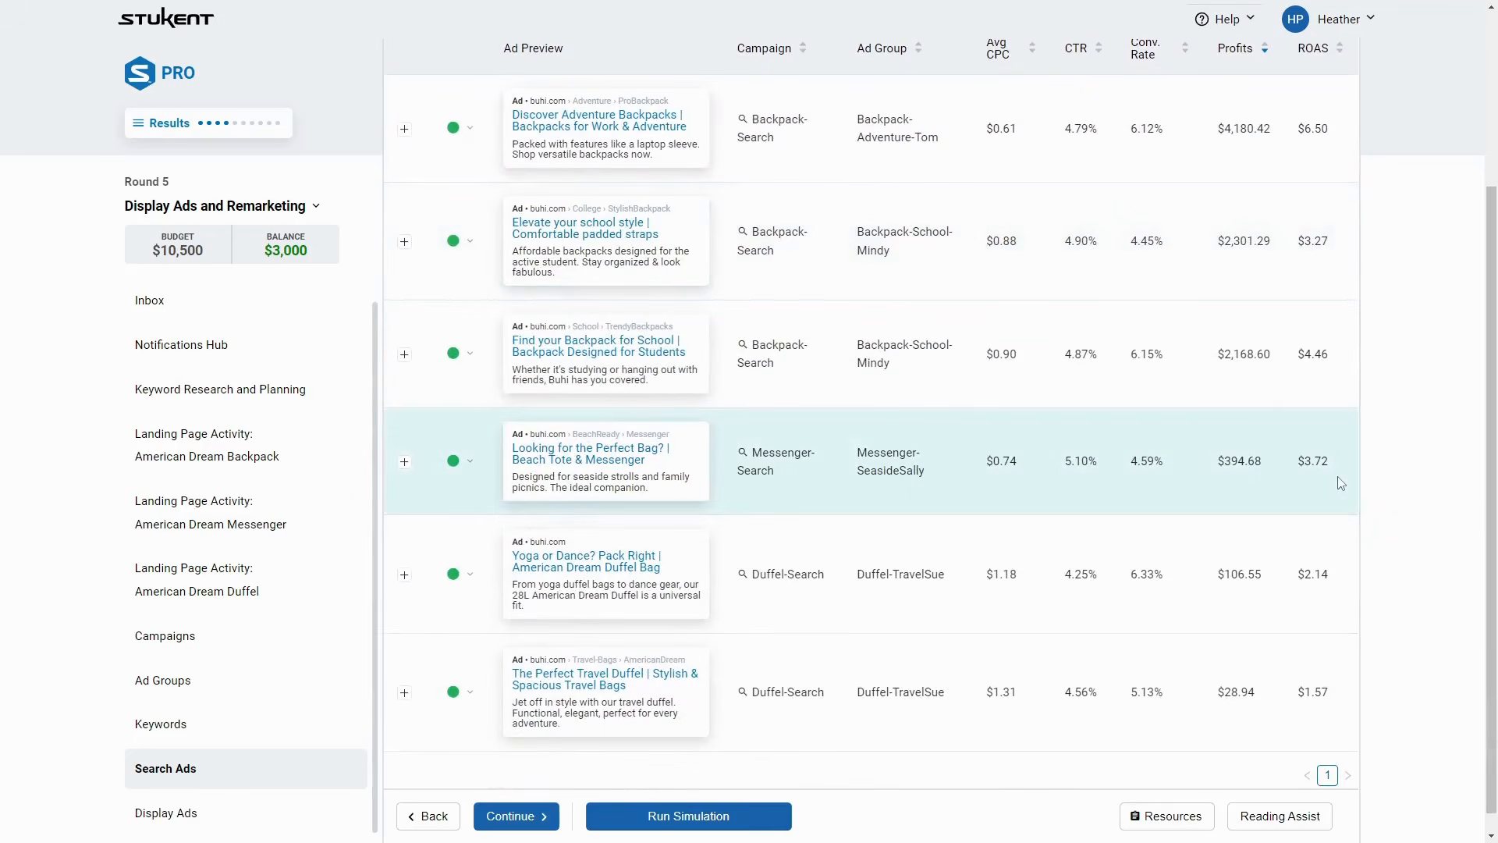
scroll(1340, 482, "up", 3)
Check the Display Ads list and find the Switch Luggage display campaign in the Campaigns table
left_click(166, 812)
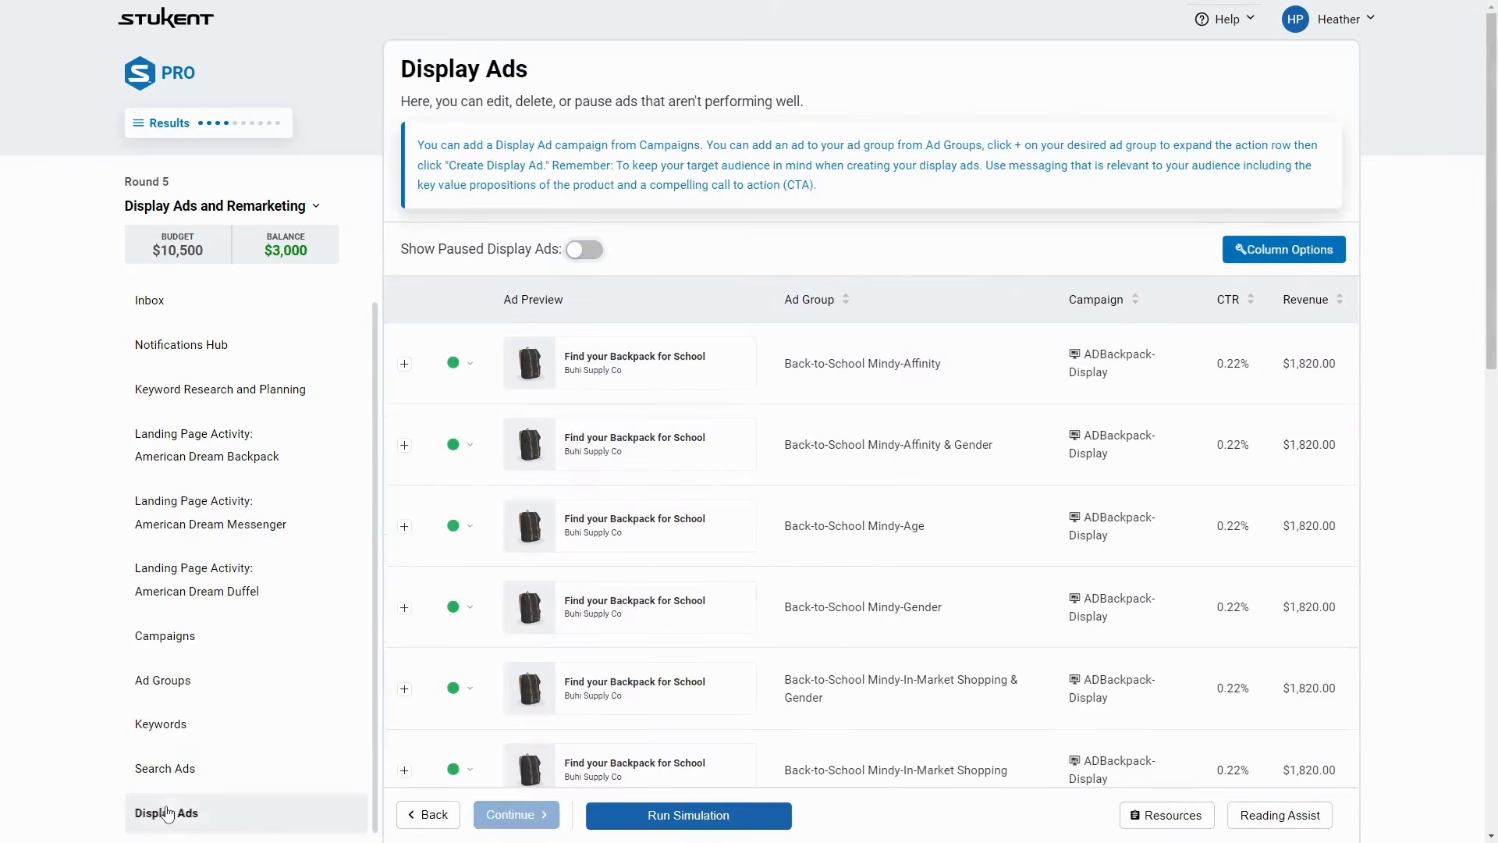
left_click(198, 638)
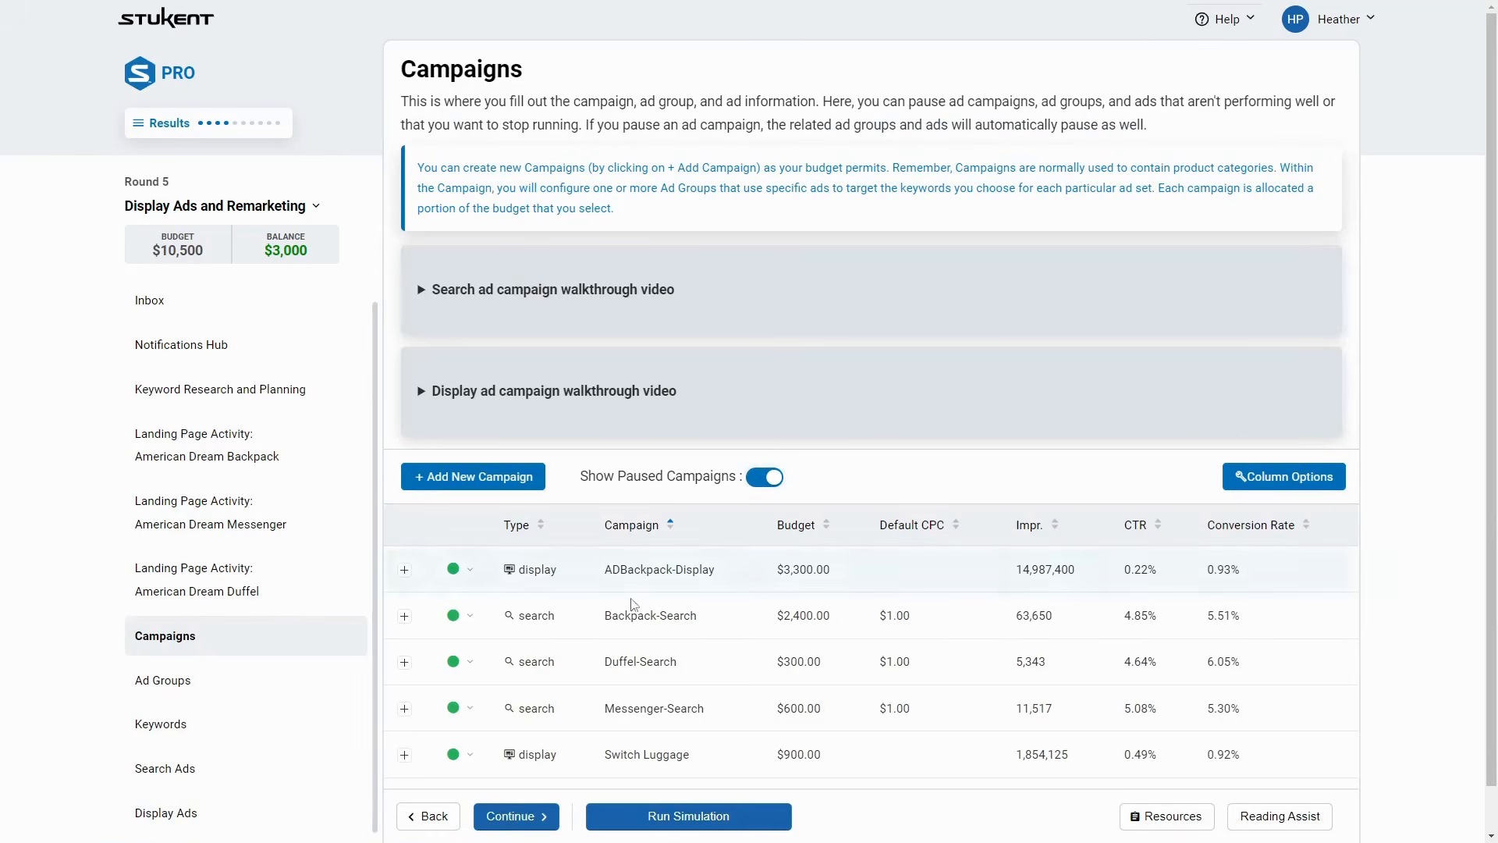
scroll(634, 605, "down", 1)
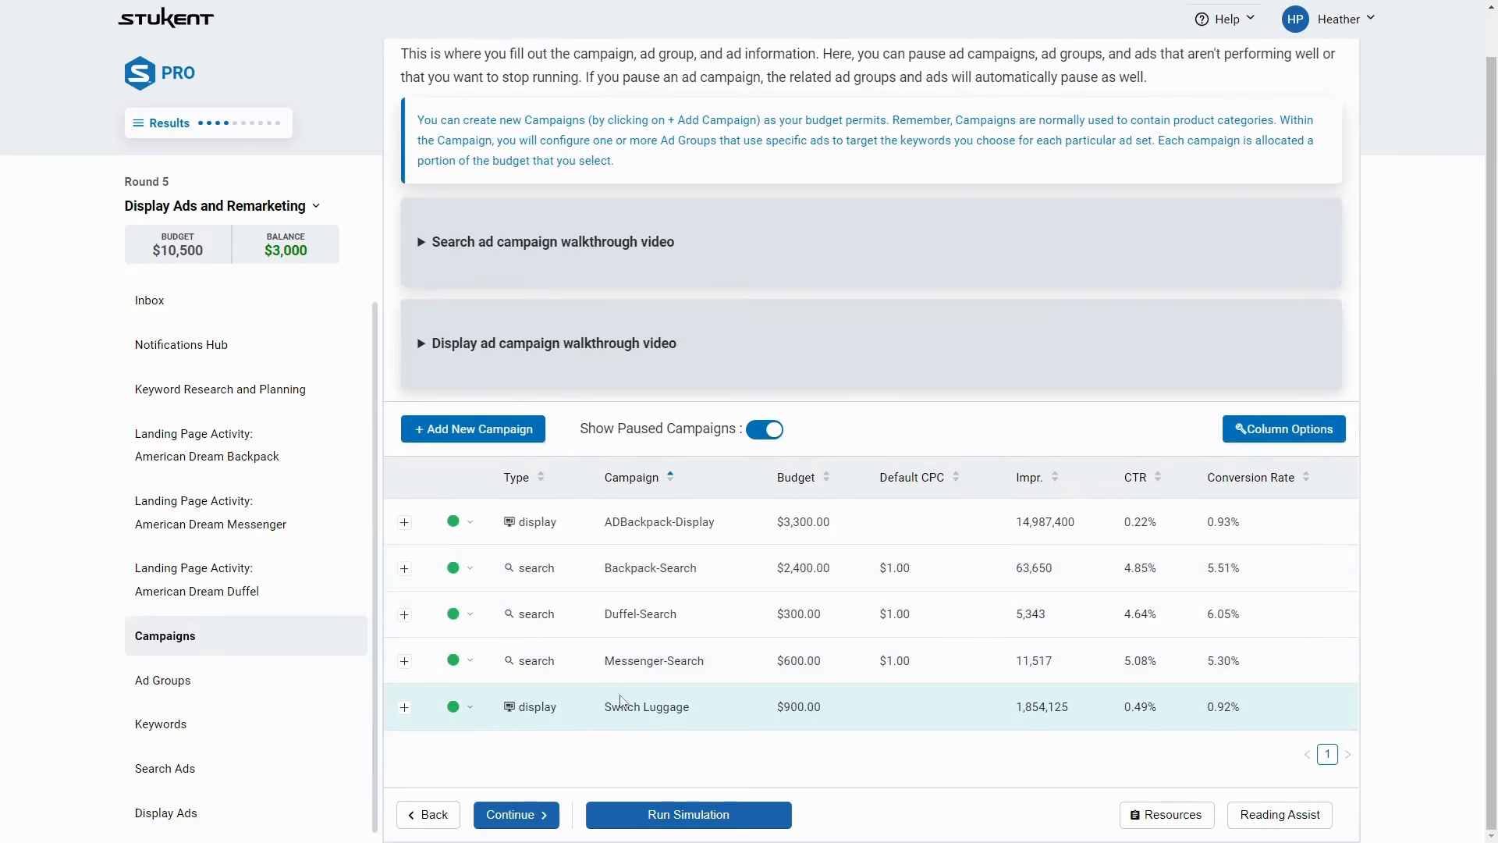
left_click_drag(518, 710, 630, 711)
Examine the Buhi Switch Luggage page in the "Landing pages: assigned product lines" resource and close the resources
left_click(1166, 814)
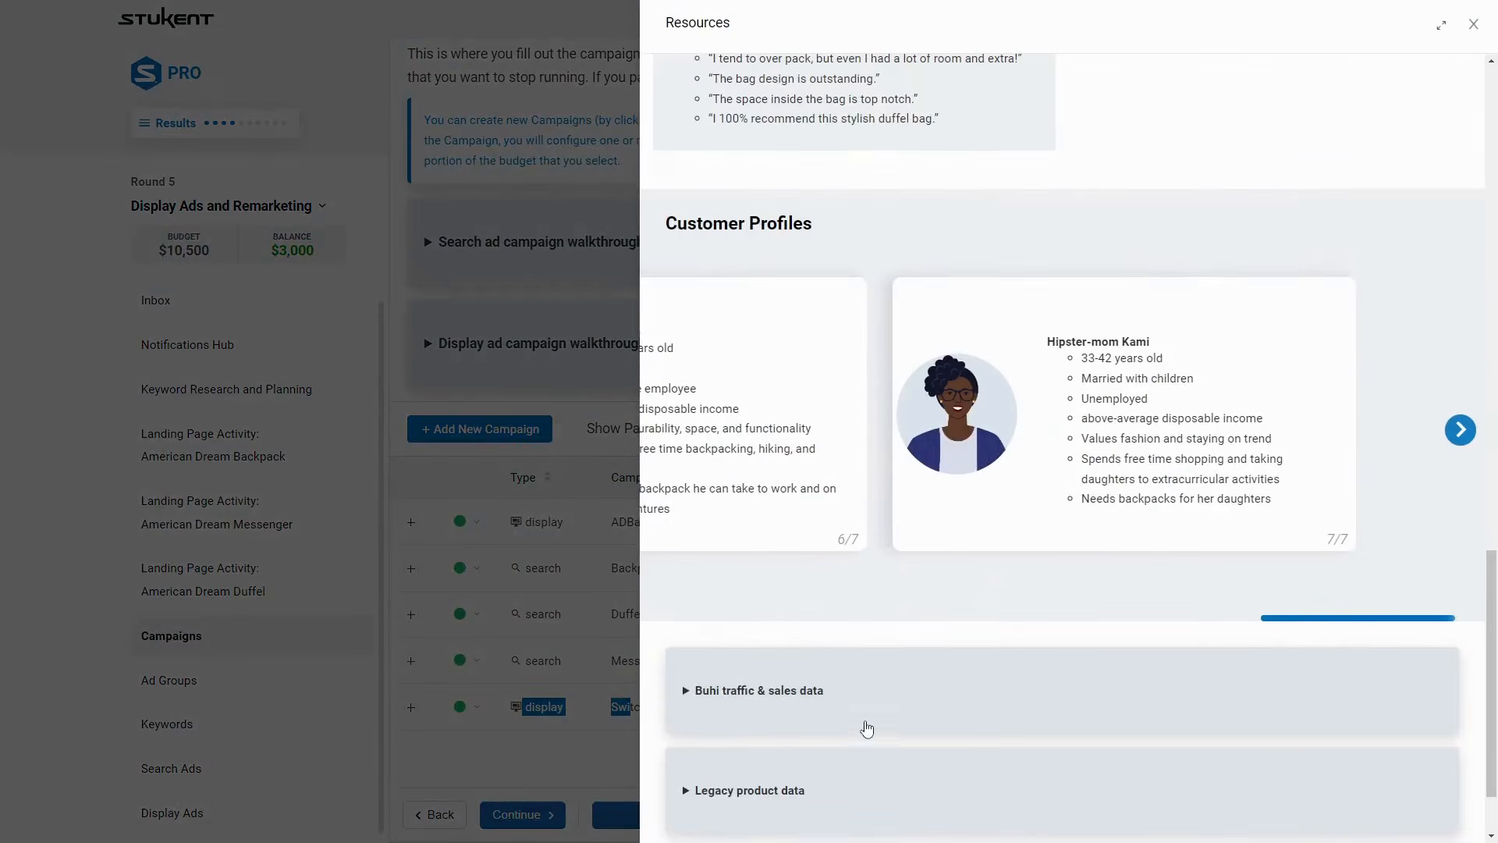
scroll(863, 726, "down", 1)
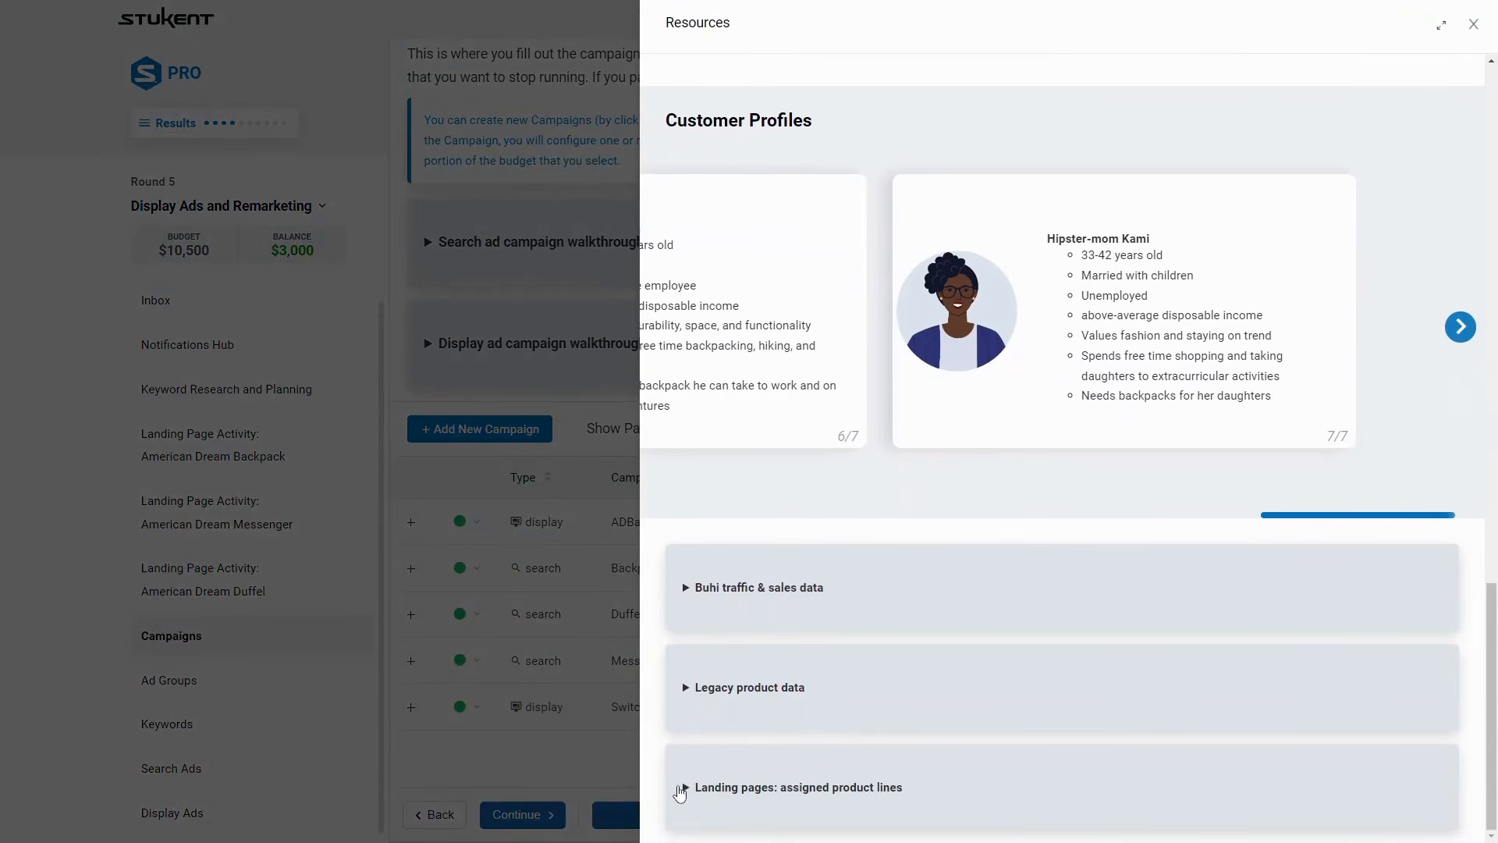
left_click(685, 787)
scroll(902, 697, "down", 4)
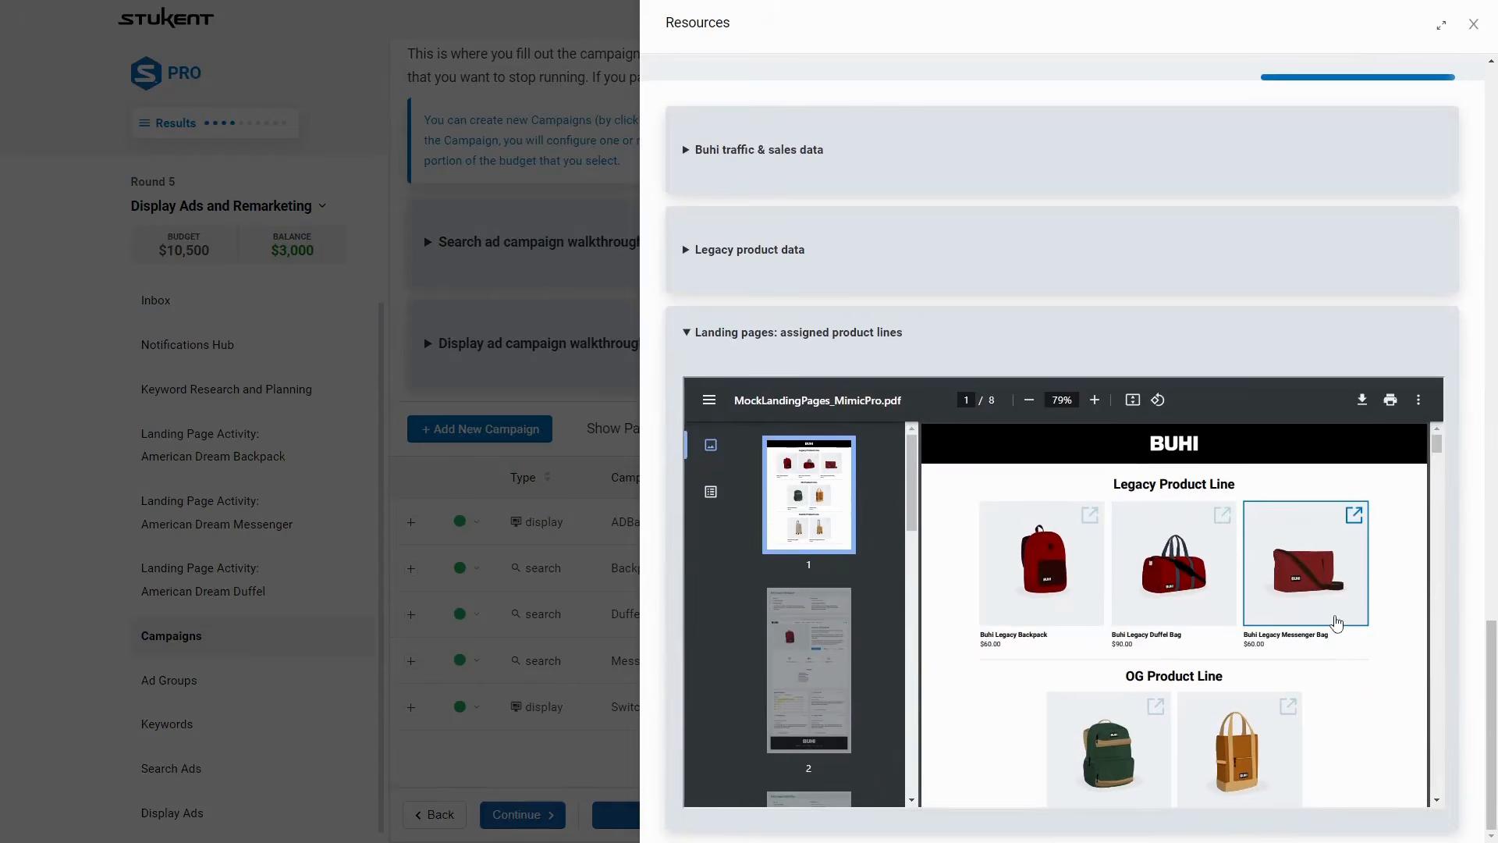
scroll(1364, 619, "down", 4)
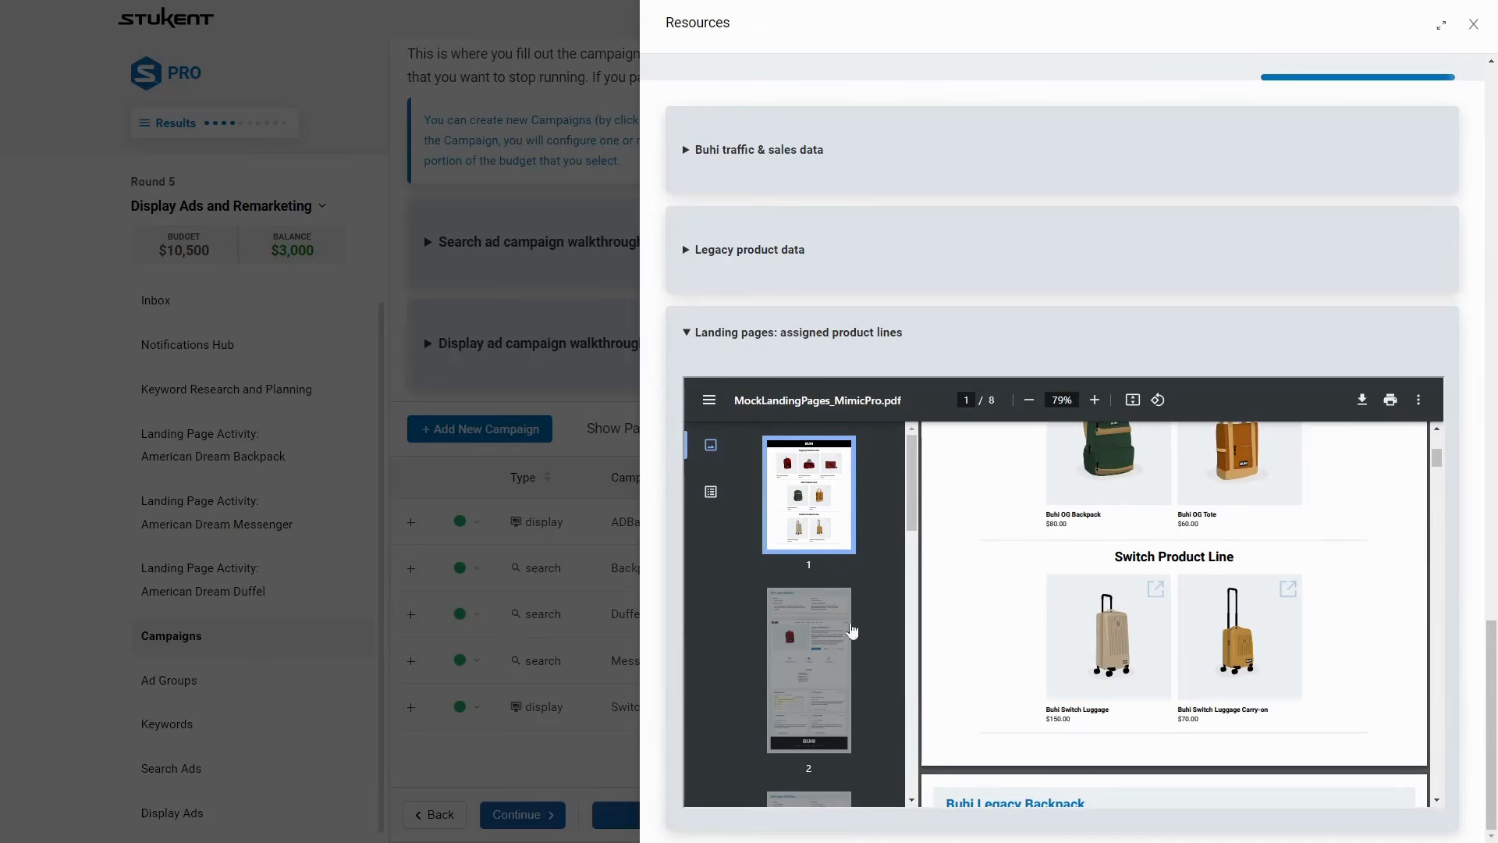
scroll(1246, 621, "down", 5)
scroll(1246, 621, "up", 5)
left_click(1141, 624)
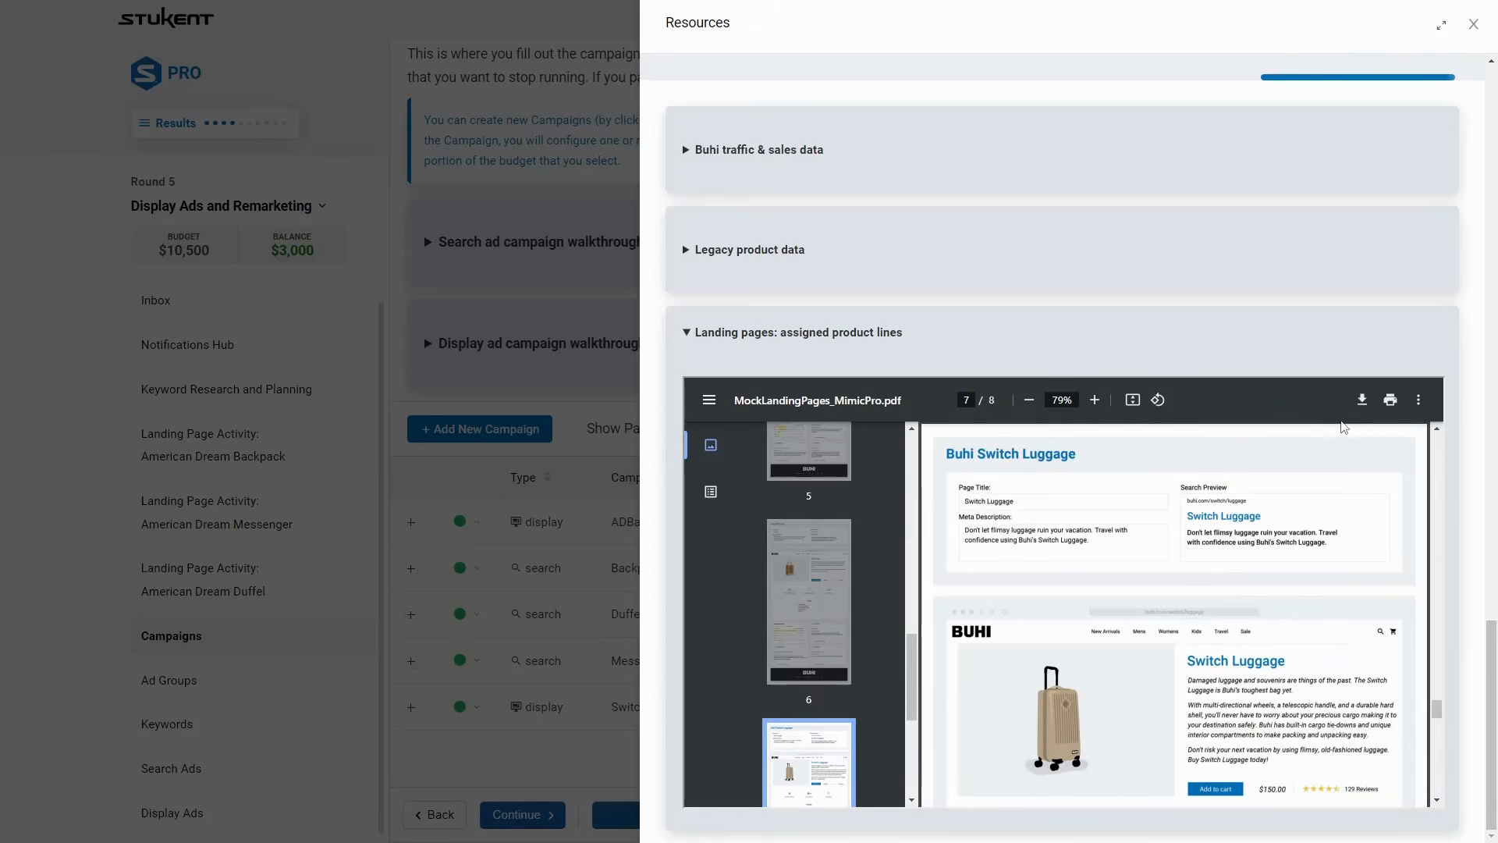
scroll(1372, 599, "down", 8)
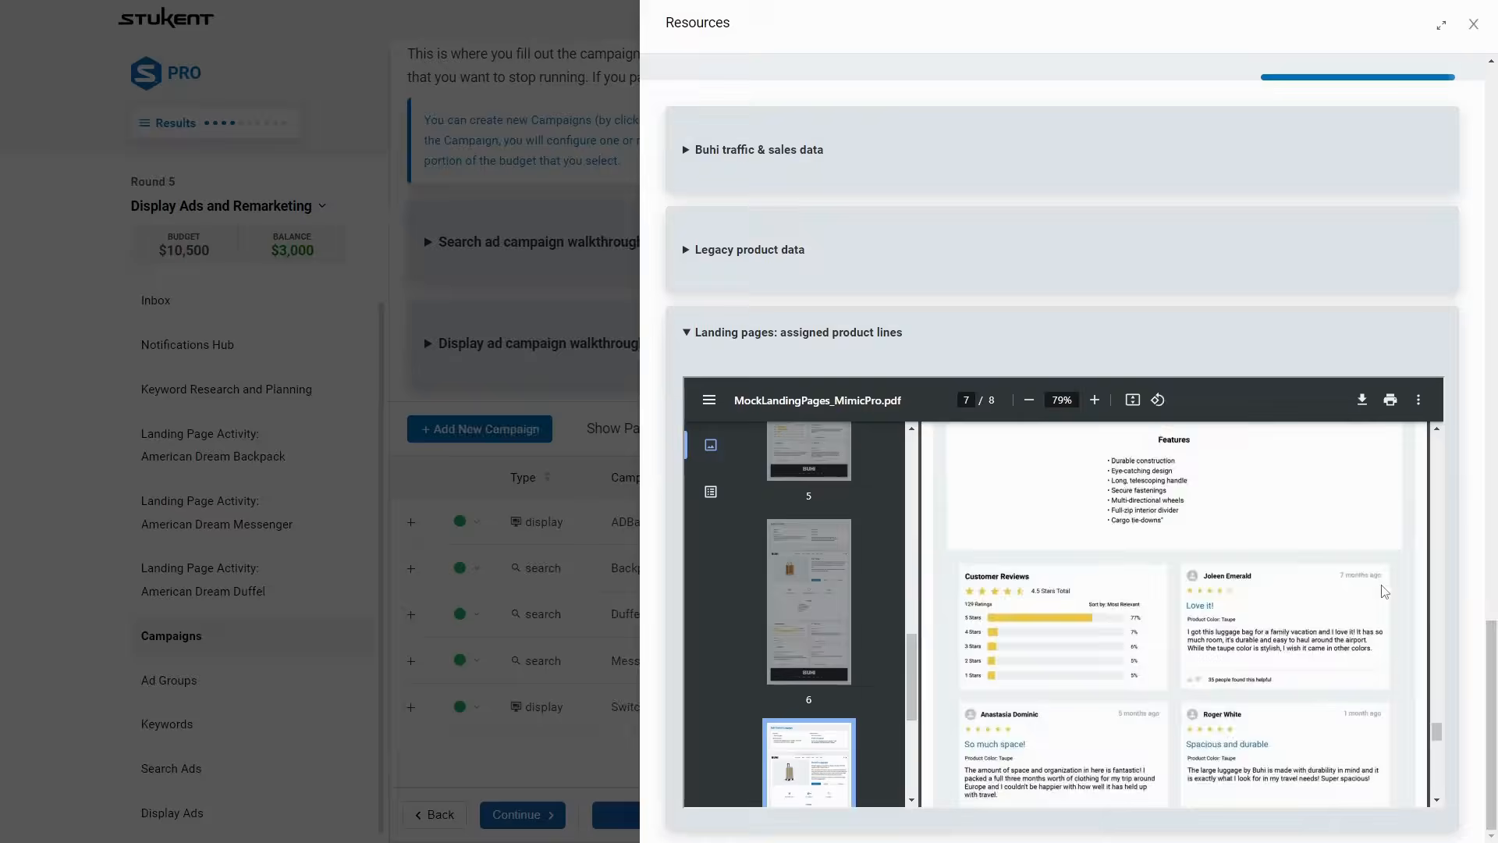
scroll(1372, 598, "up", 4)
scroll(1372, 598, "up", 5)
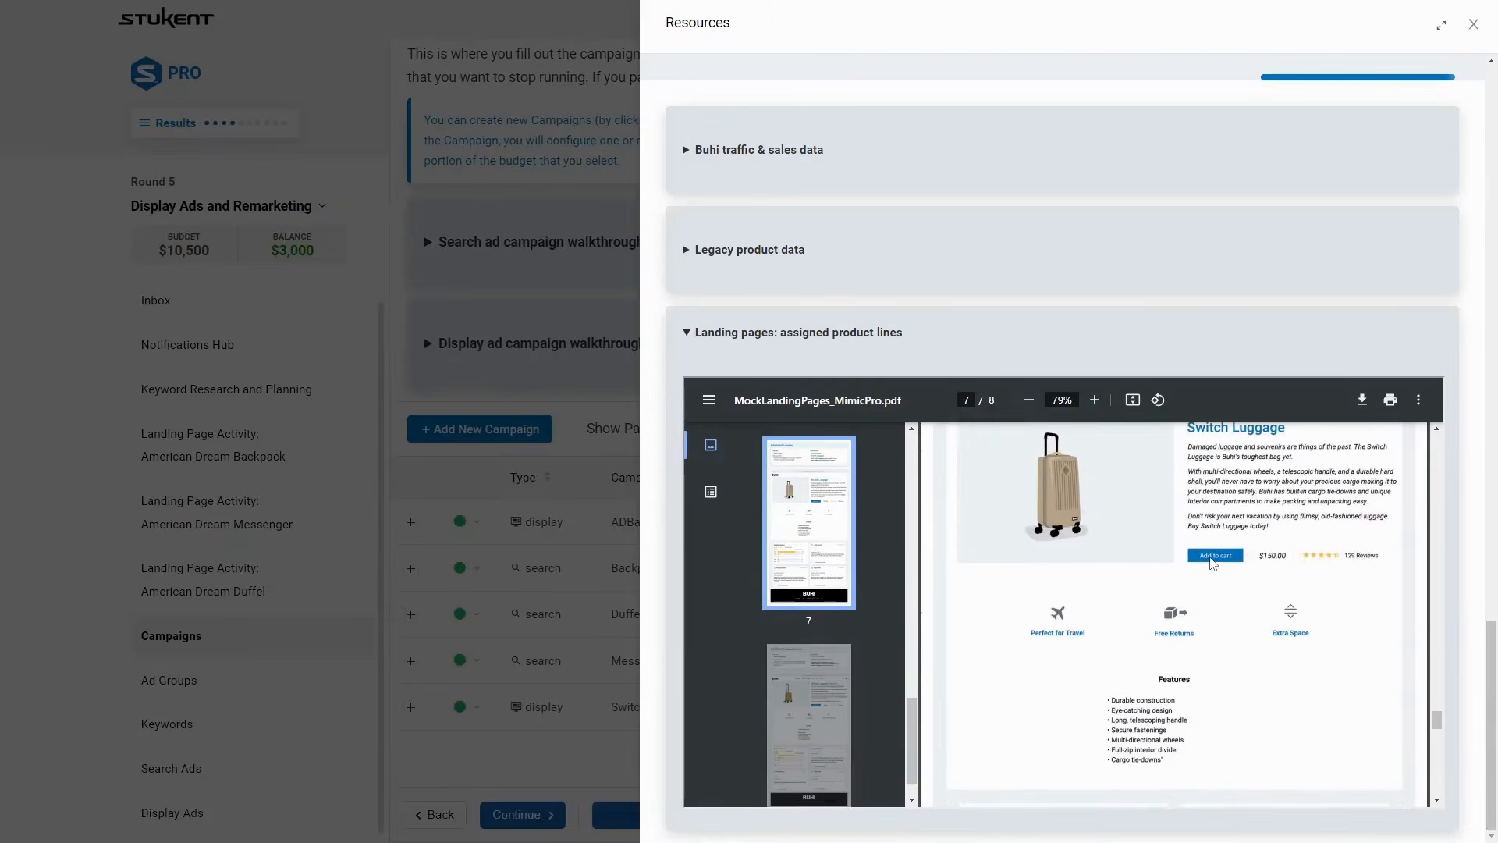
left_click(546, 738)
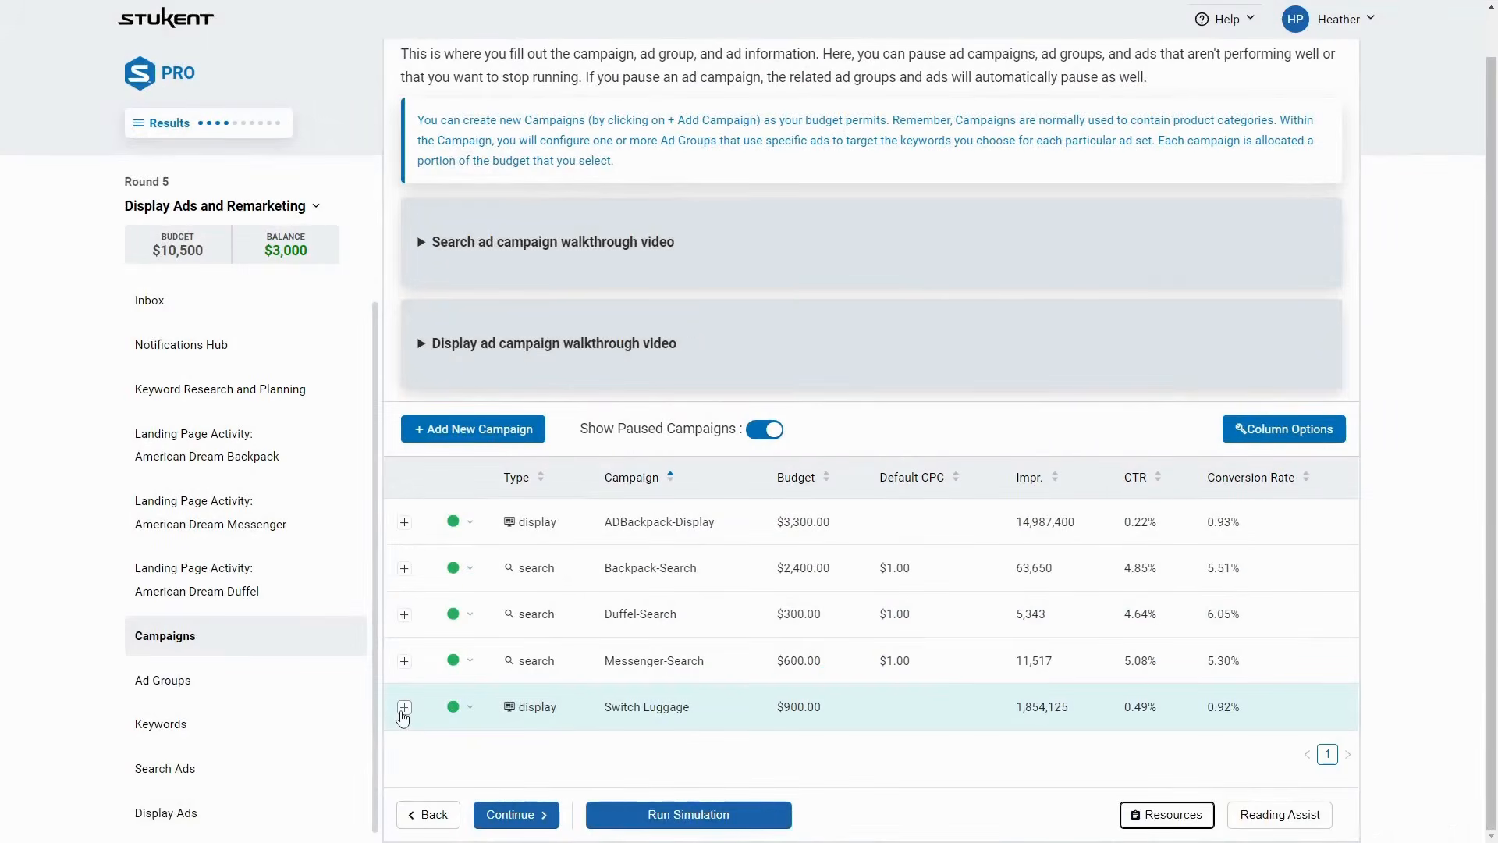
Check the Switch Luggage ad groups and expand the actions of "City Hopper Sue - In-Market Female"
left_click(209, 685)
scroll(635, 569, "down", 9)
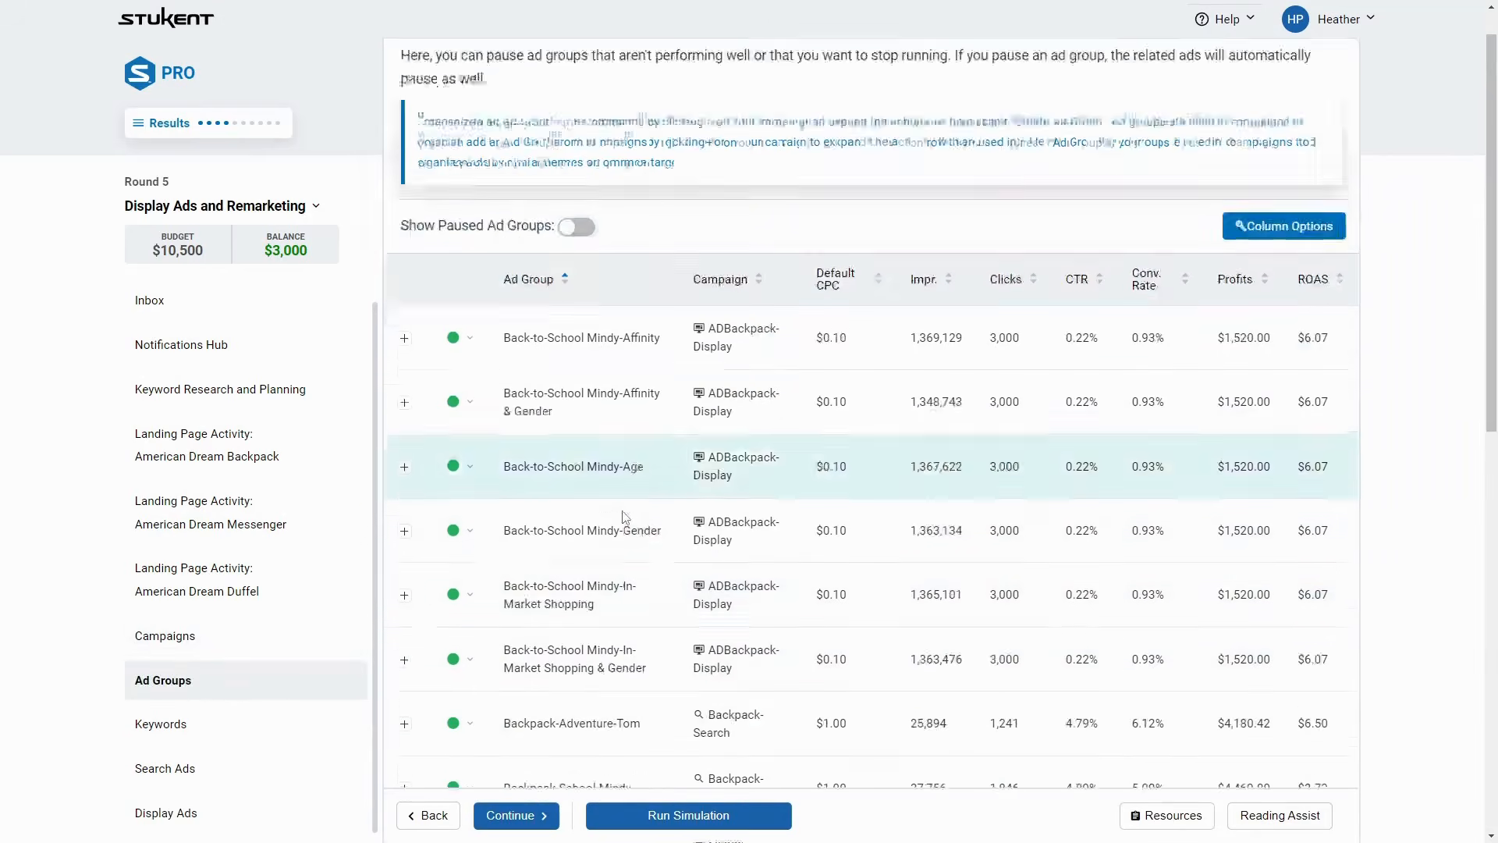
left_click(404, 453)
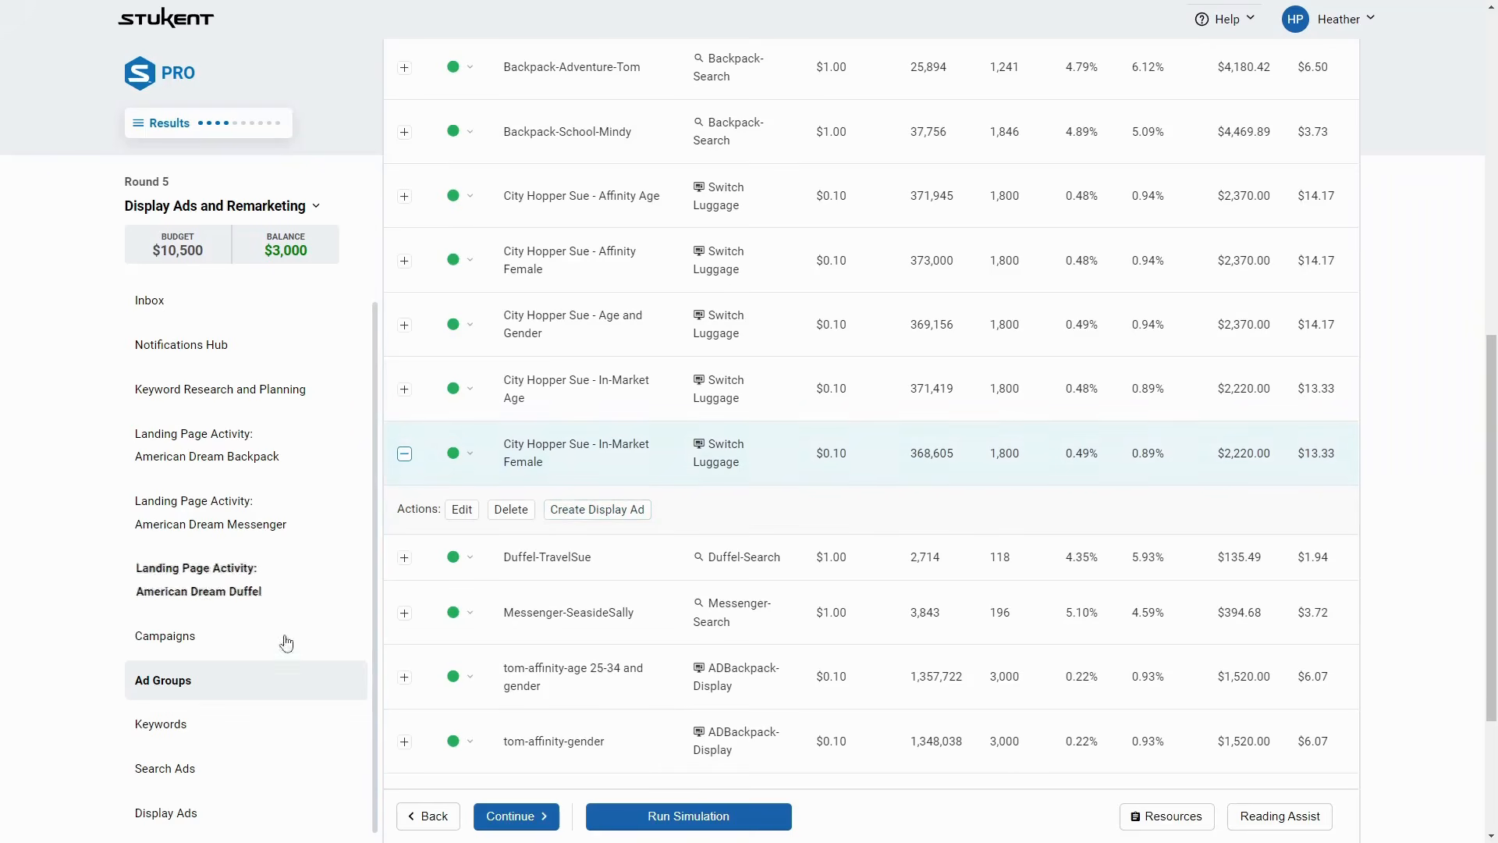
Review the headlines and descriptions of the "City Hopper Sue - Affinity Age" display ad in the Campaign Editor and save the ad
left_click(205, 814)
scroll(639, 653, "down", 2)
scroll(639, 654, "down", 7)
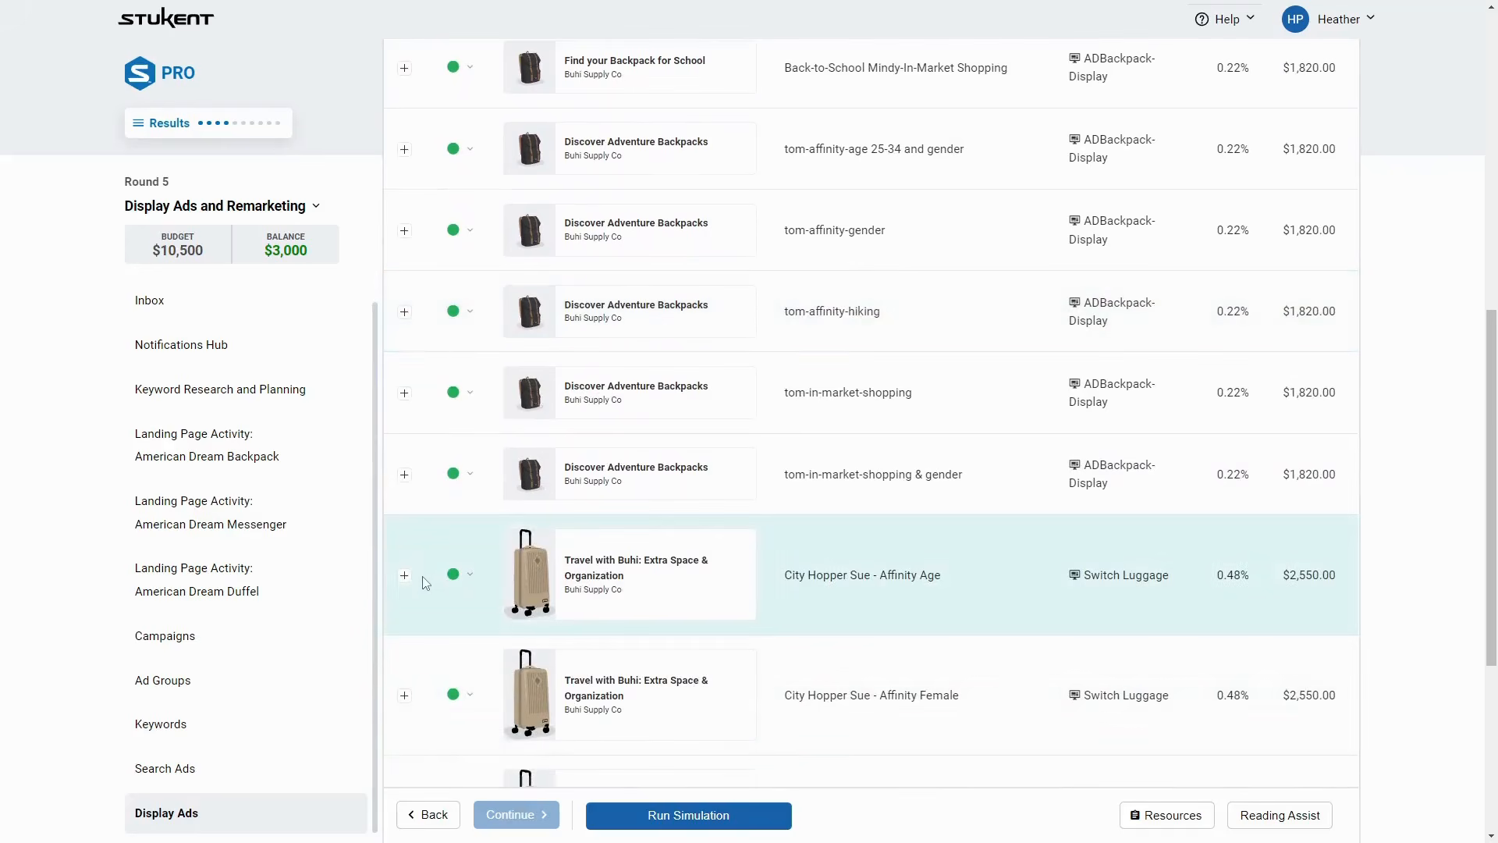
left_click(404, 575)
left_click(461, 657)
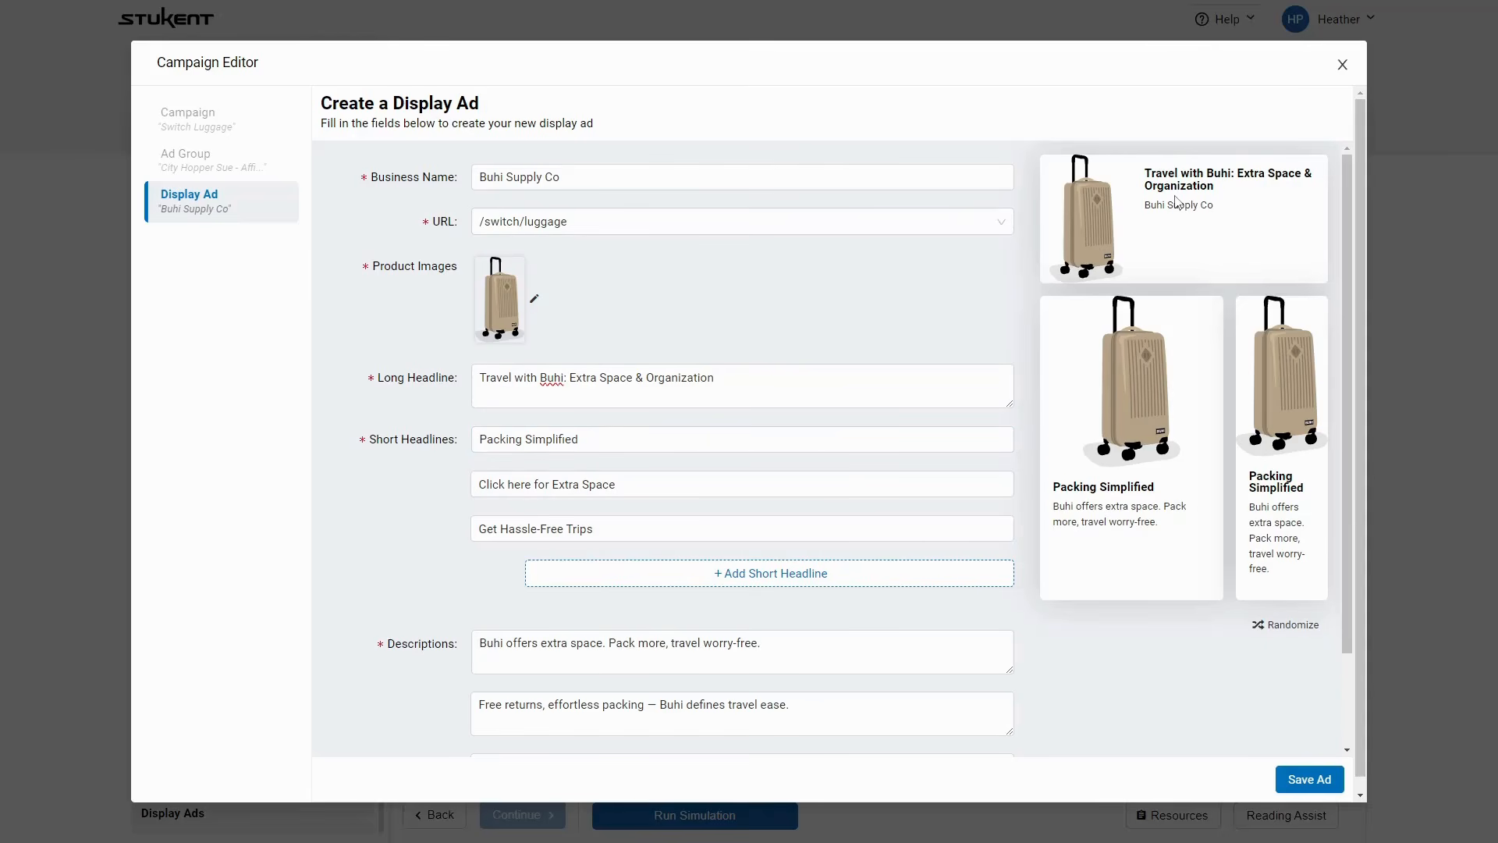
scroll(515, 523, "down", 2)
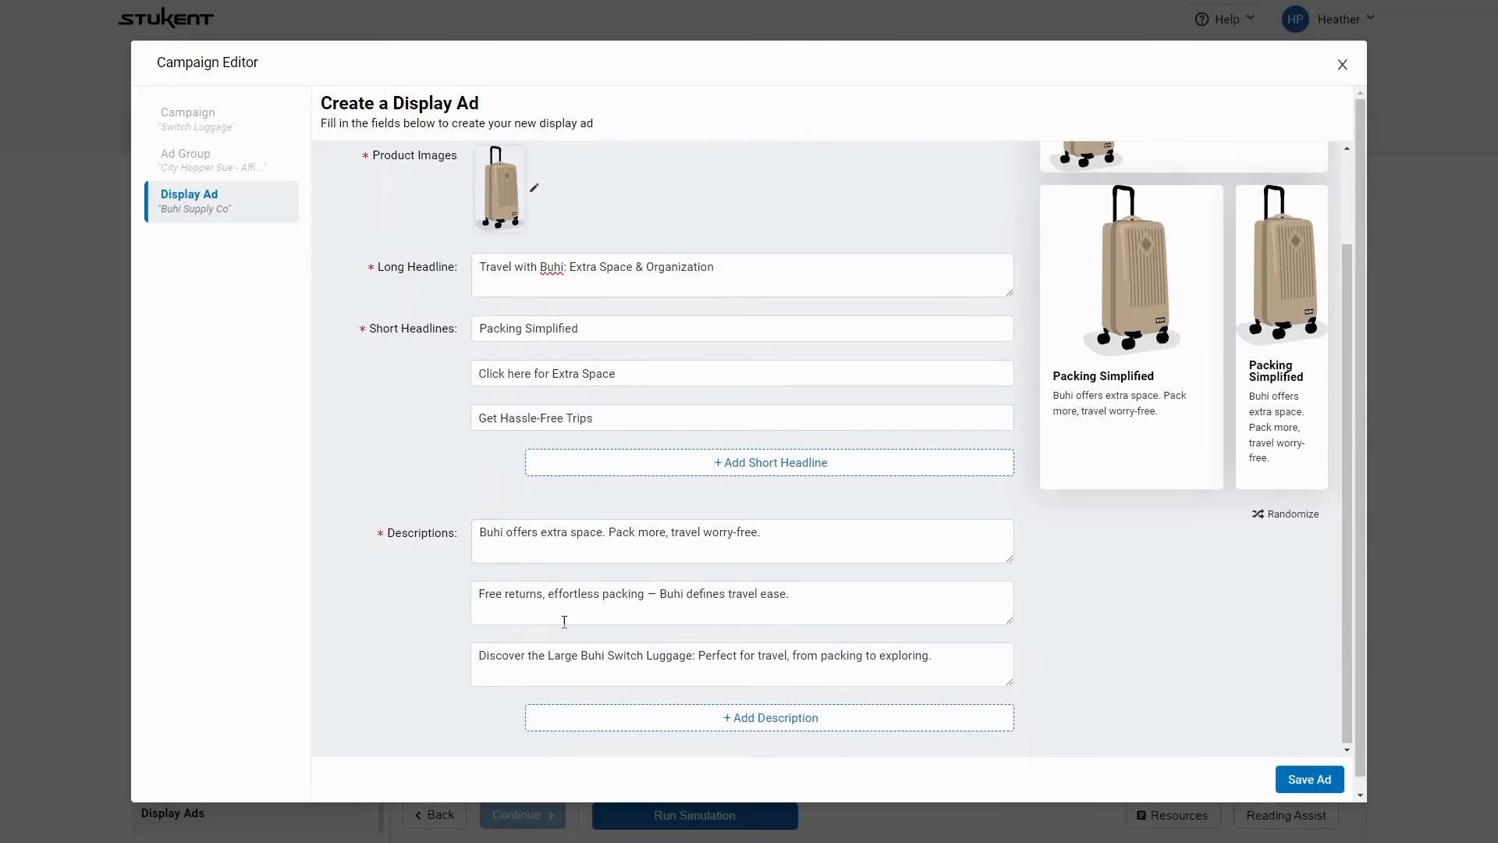
scroll(564, 621, "up", 1)
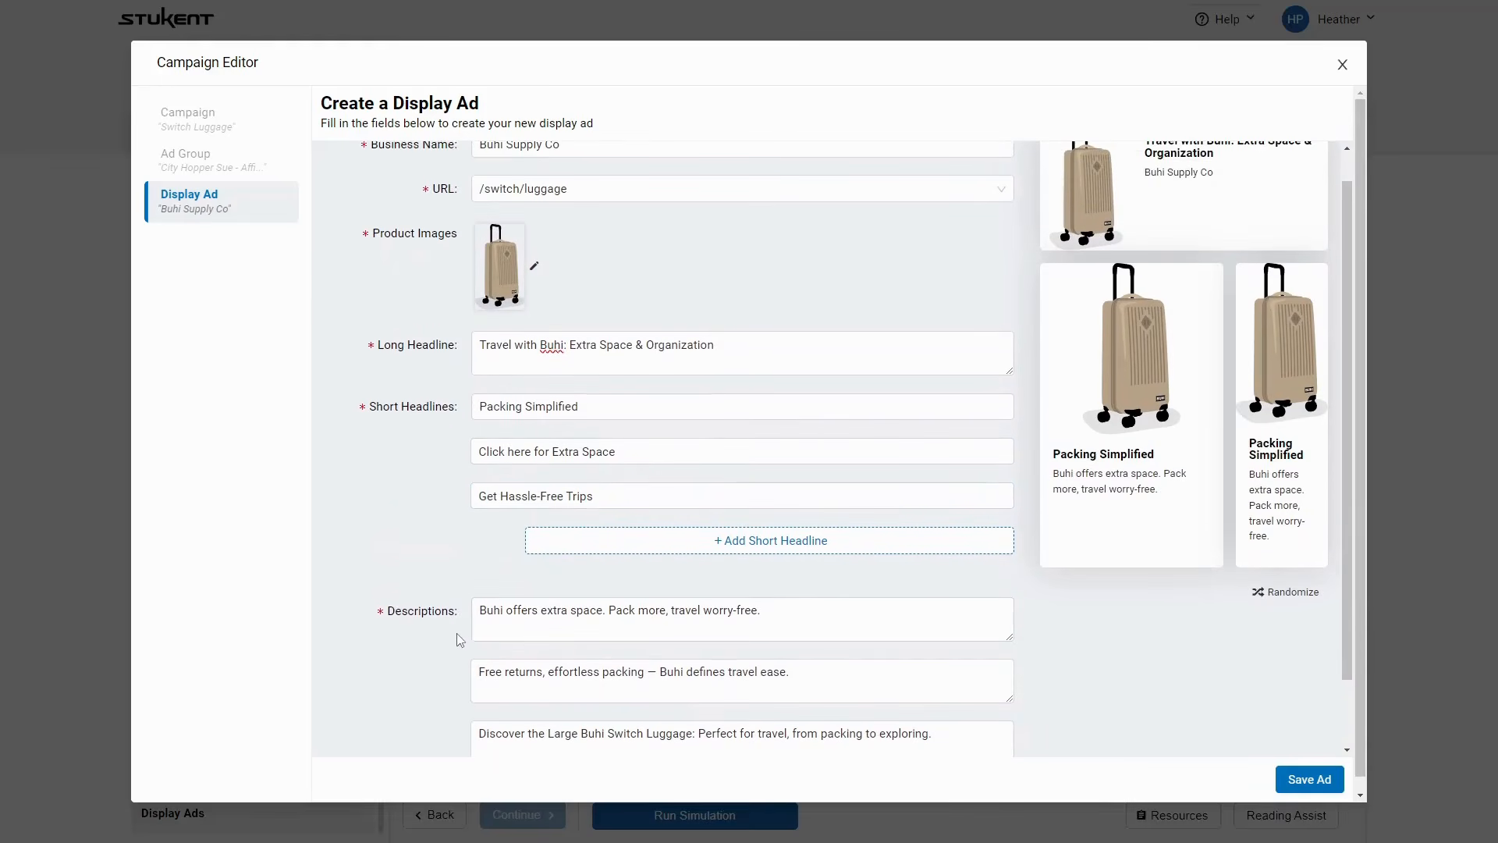
scroll(460, 640, "down", 1)
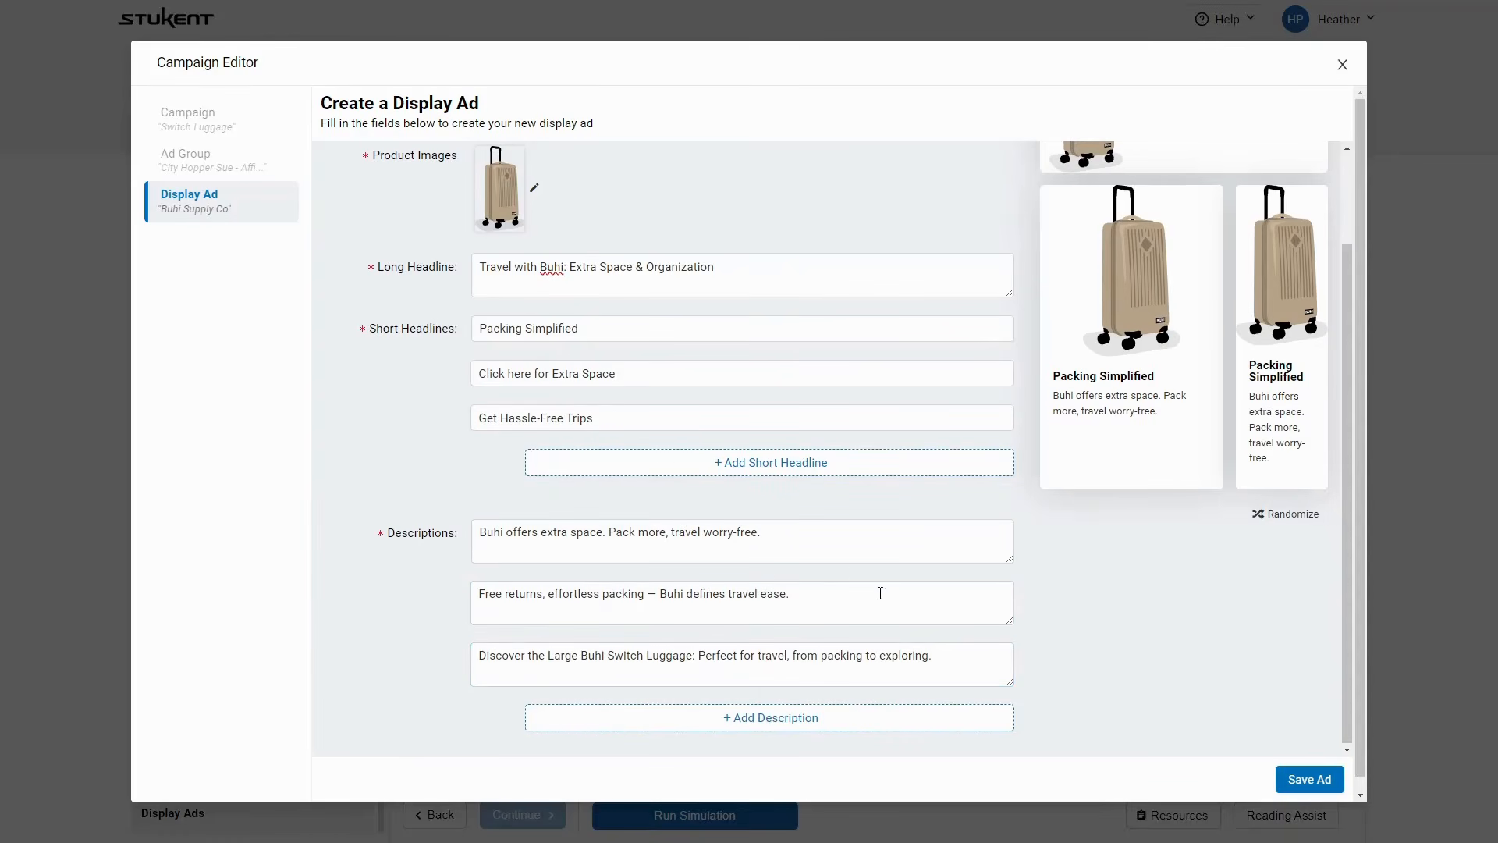
left_click(1309, 780)
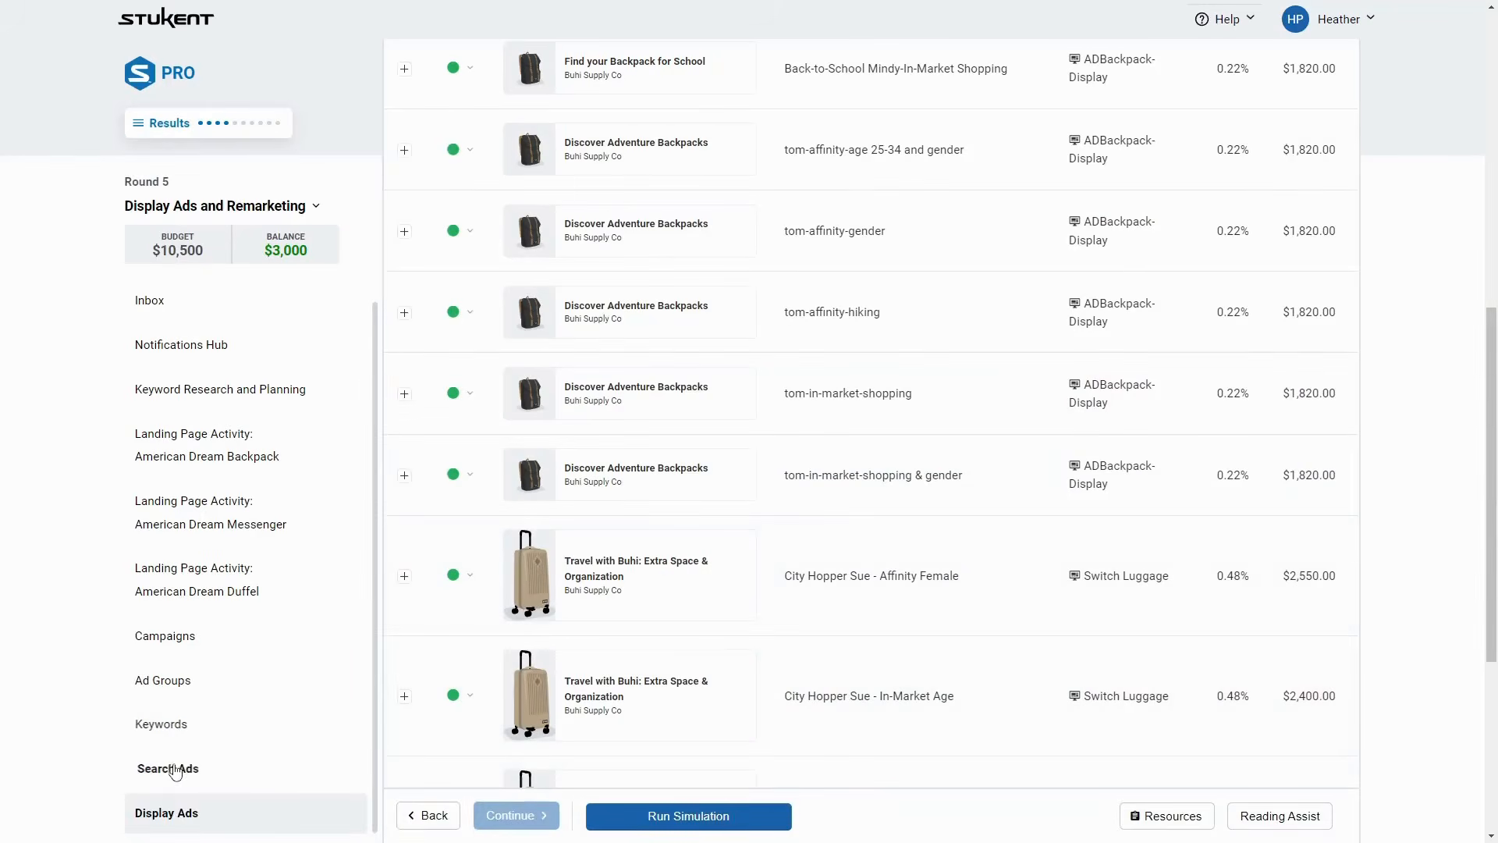
Add the ROAS, Profits and Revenue columns to the Campaigns table
scroll(1033, 517, "up", 5)
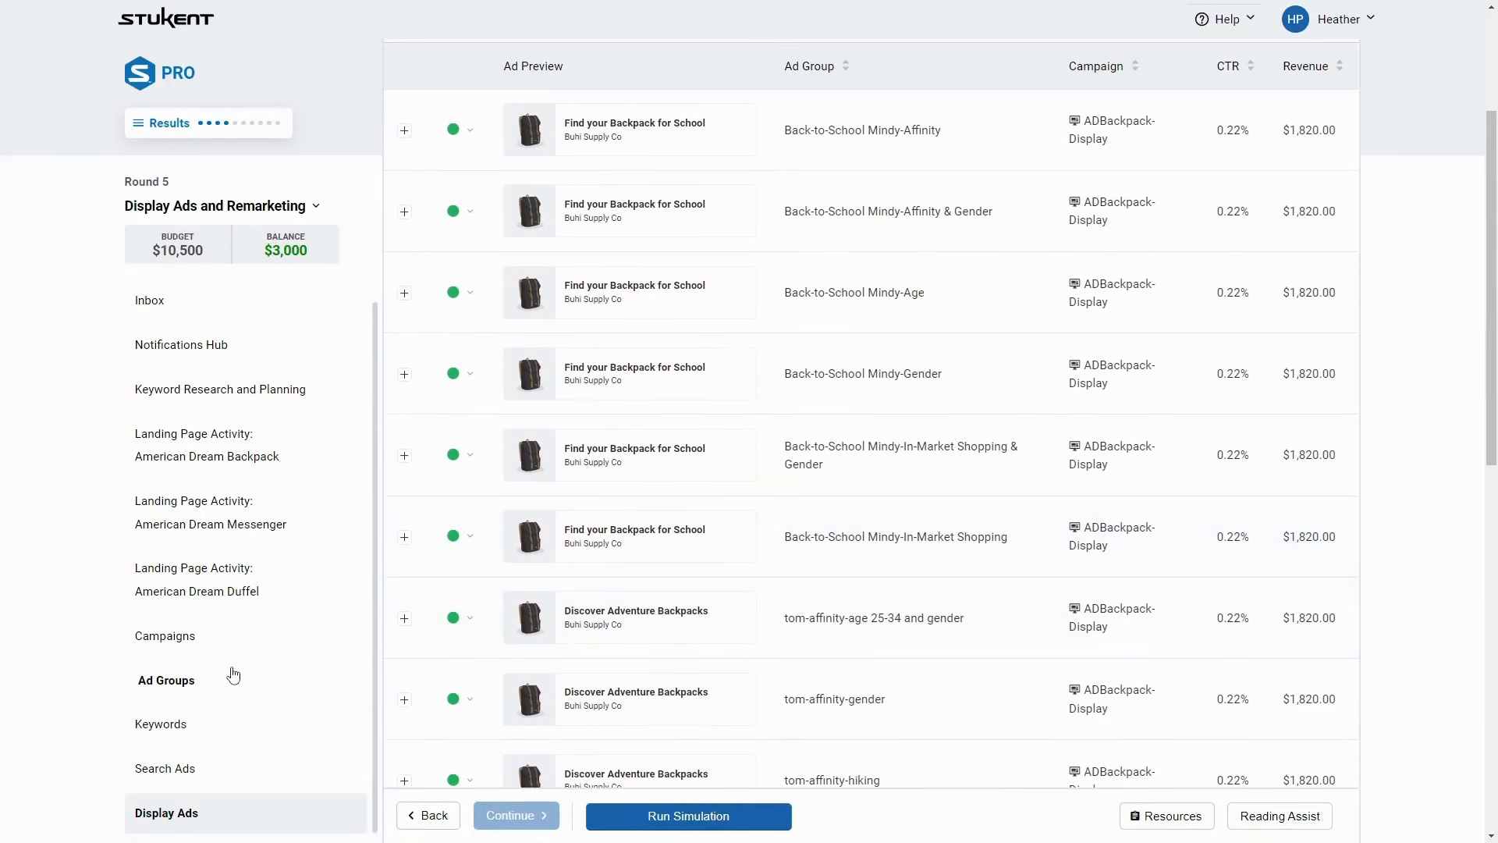
left_click(166, 636)
scroll(1201, 538, "down", 1)
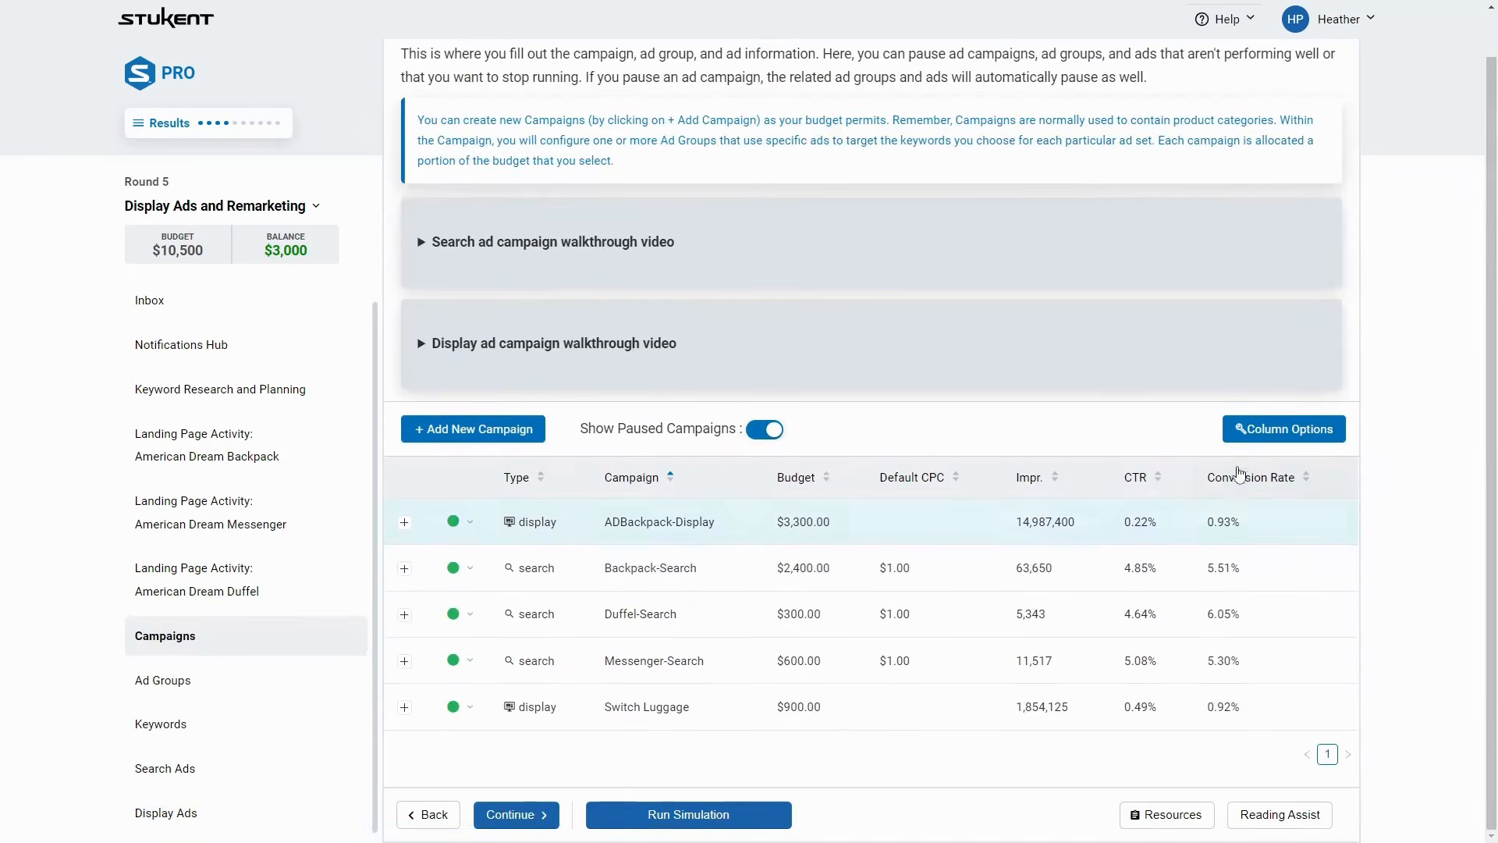
left_click(1287, 428)
left_click(571, 447)
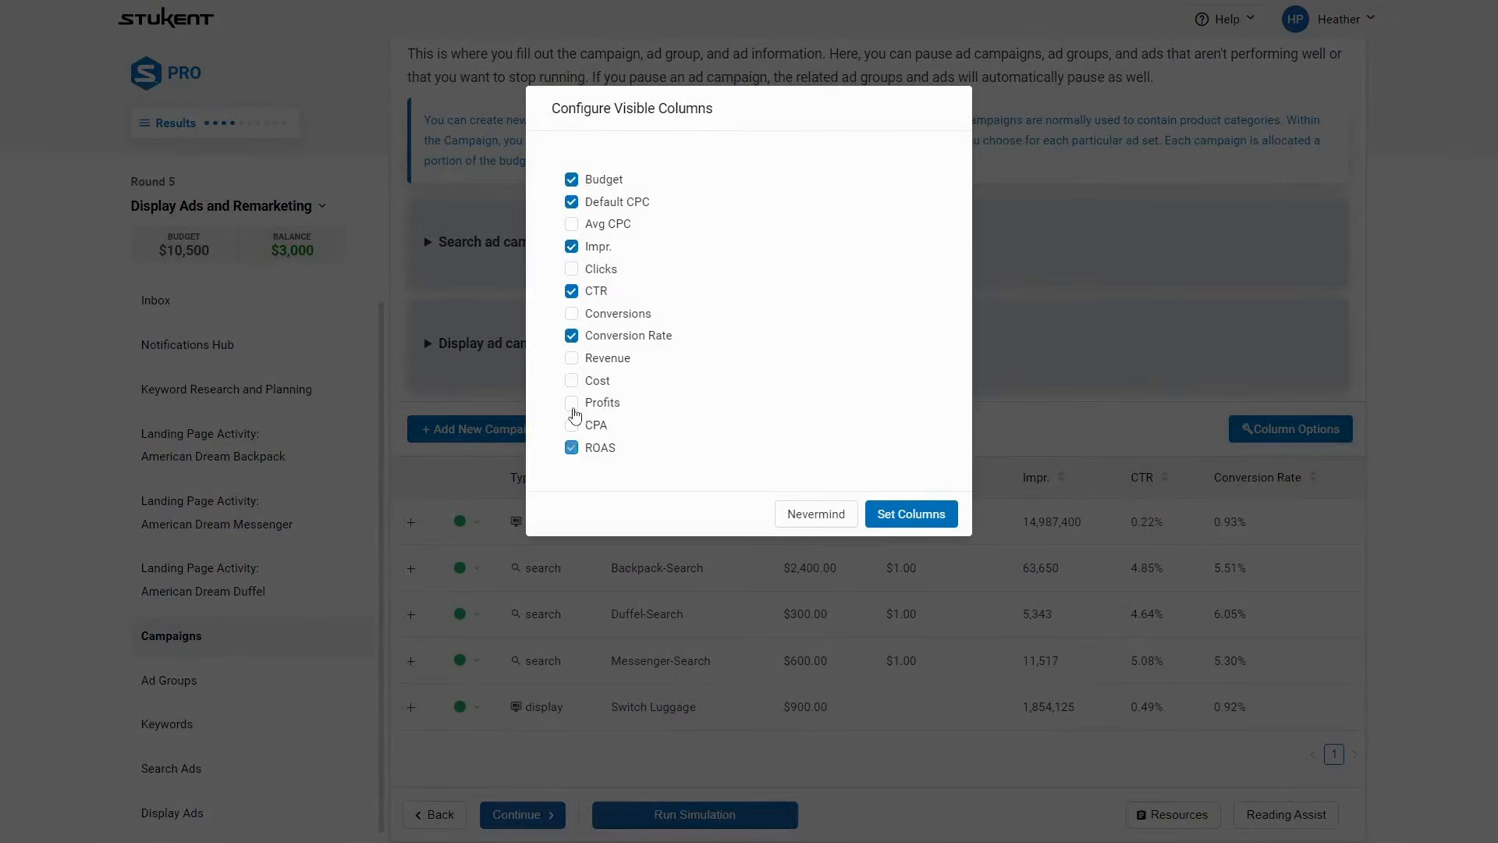
left_click(571, 402)
left_click(571, 358)
left_click(894, 516)
Compare the profits of the Switch Luggage campaign with its budget in the Campaigns table
scroll(547, 679, "down", 2)
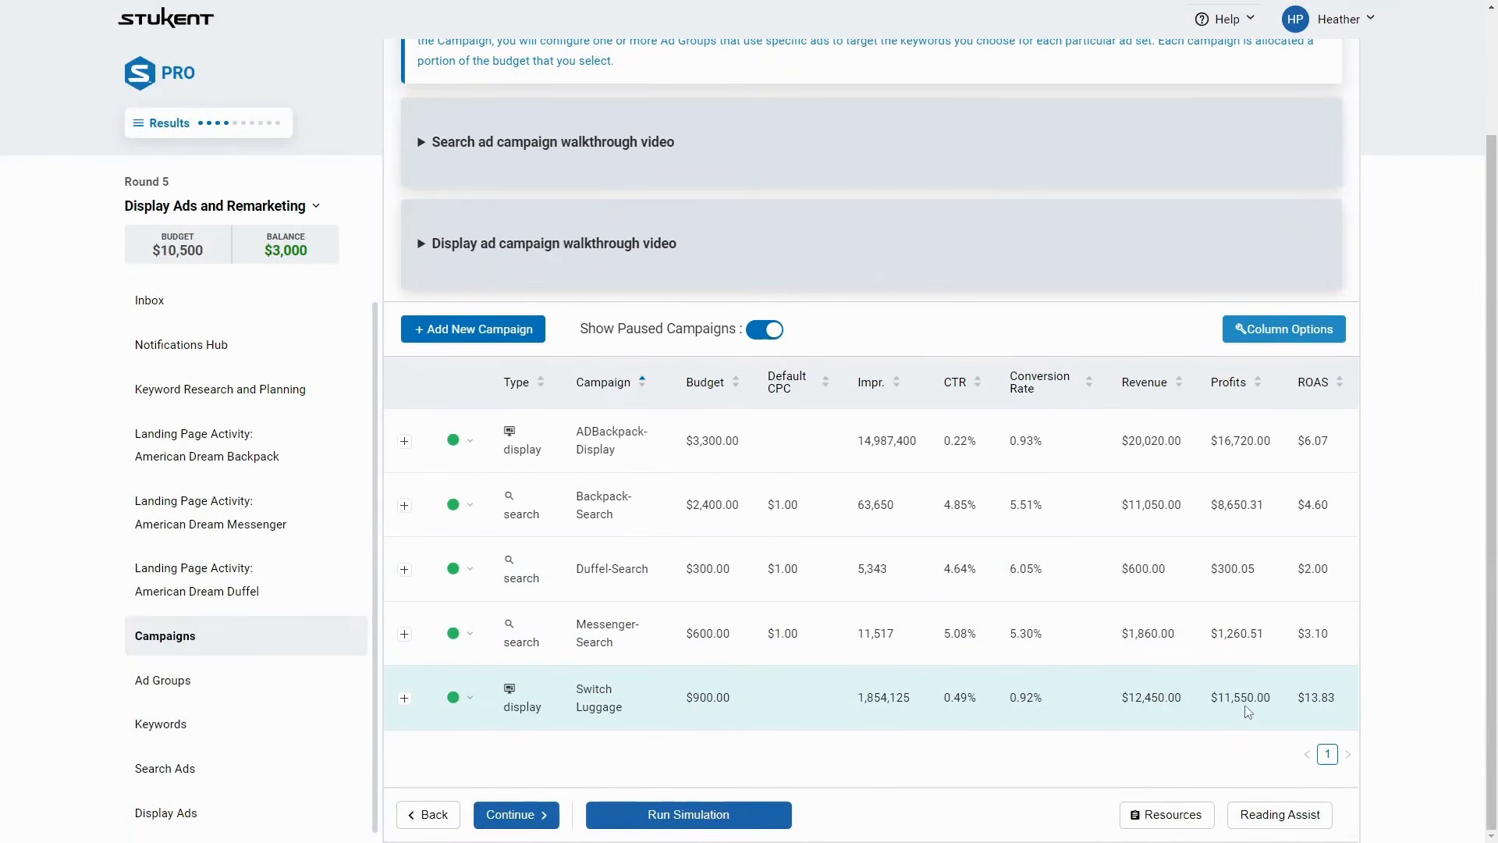
left_click_drag(1272, 699, 1199, 705)
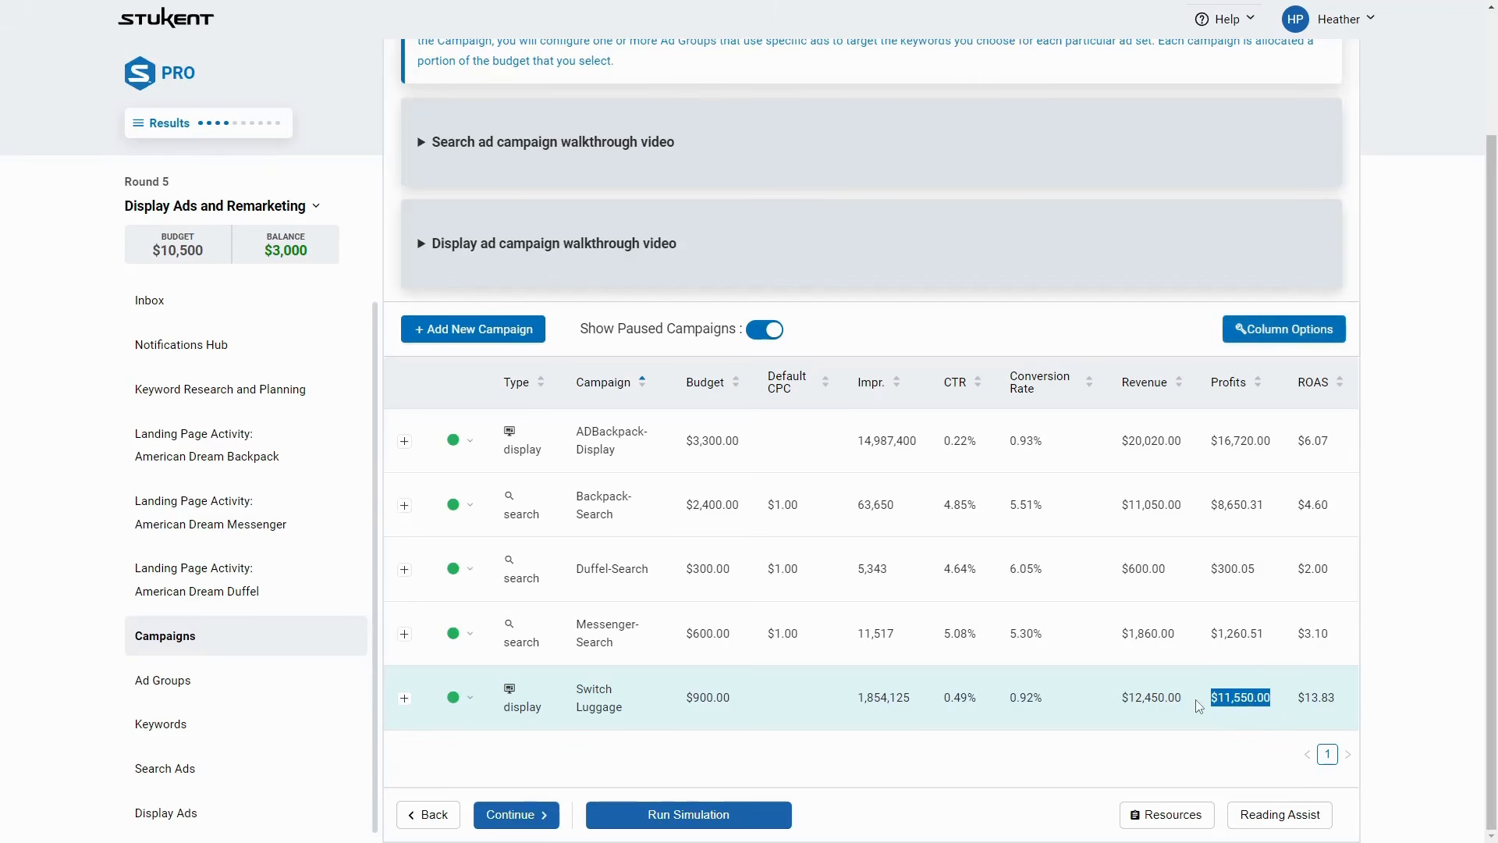
left_click_drag(731, 699, 687, 702)
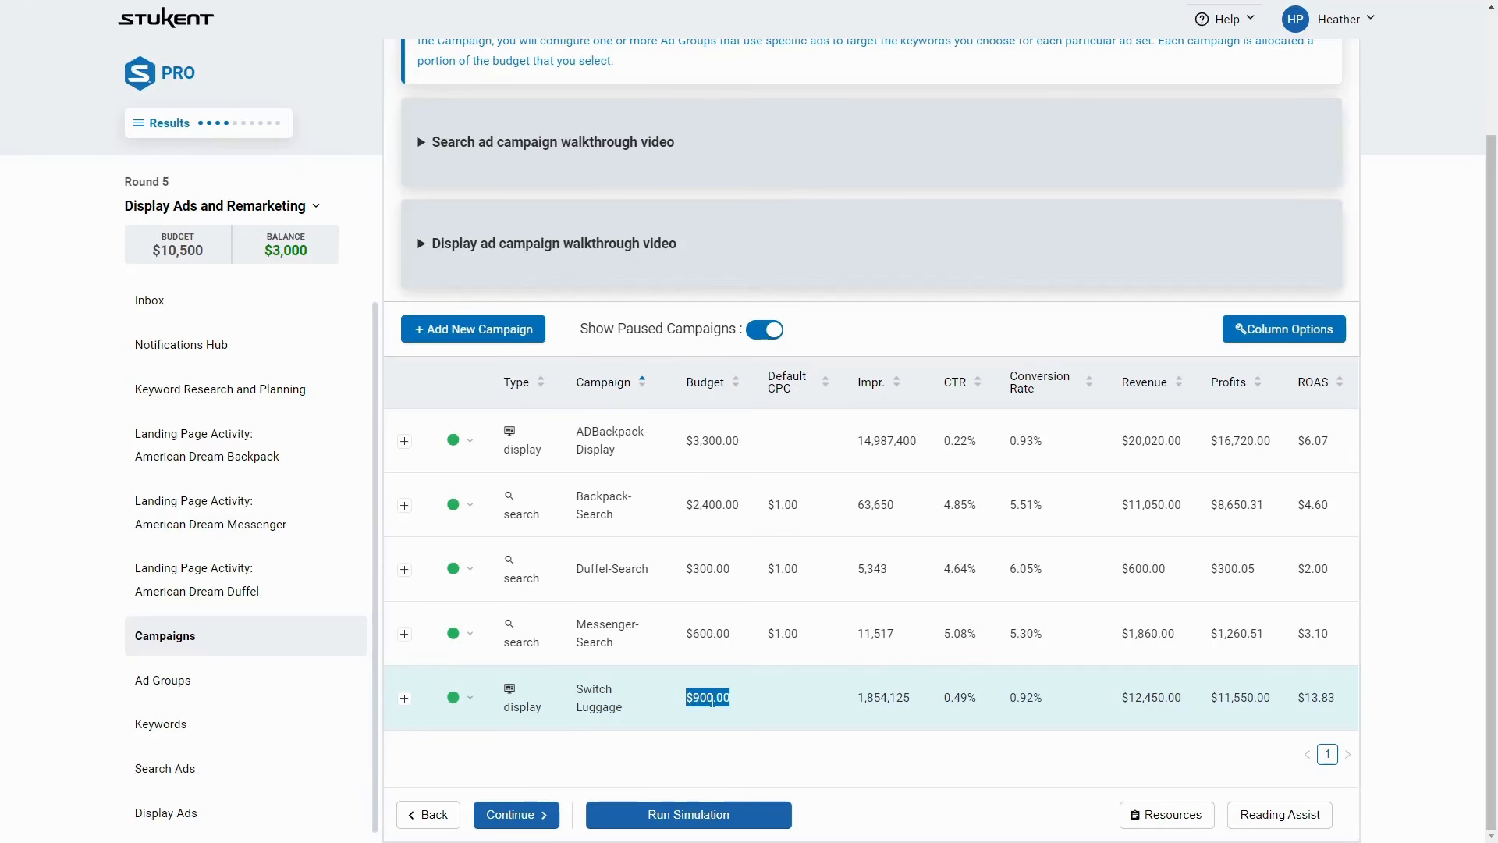
Review the settings and daily budget of the Switch Luggage campaign in the Campaign Editor and save the campaign
left_click(712, 700)
left_click(404, 697)
left_click(461, 751)
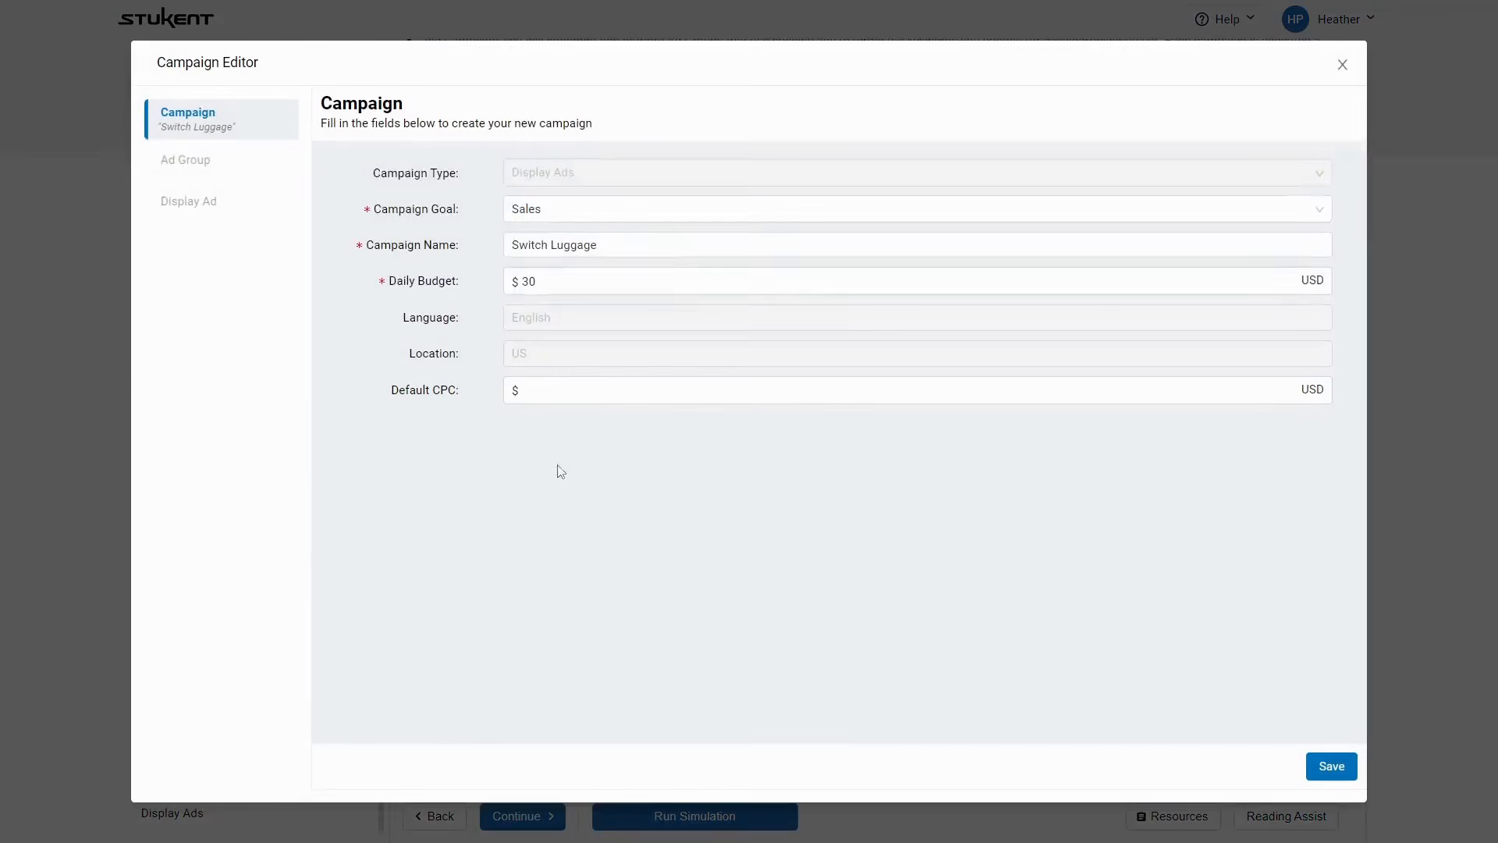
left_click(548, 281)
left_click(1330, 765)
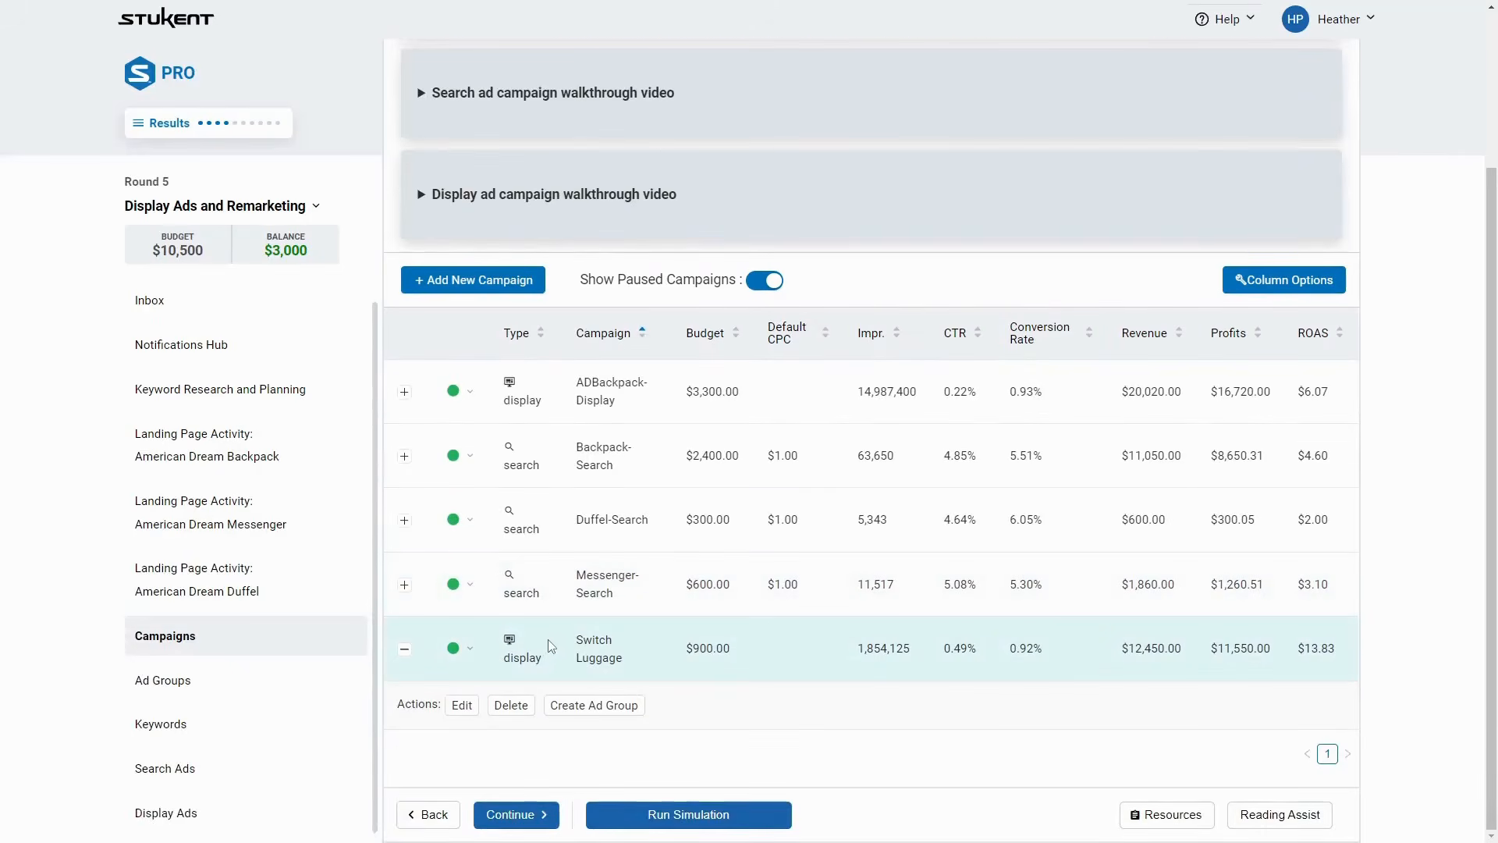
Compare the Switch Luggage and Switch Luggage Carry-on landing pages in the MockLandingPages_MimicPro.pdf resource
left_click(1174, 814)
scroll(1150, 531, "down", 2)
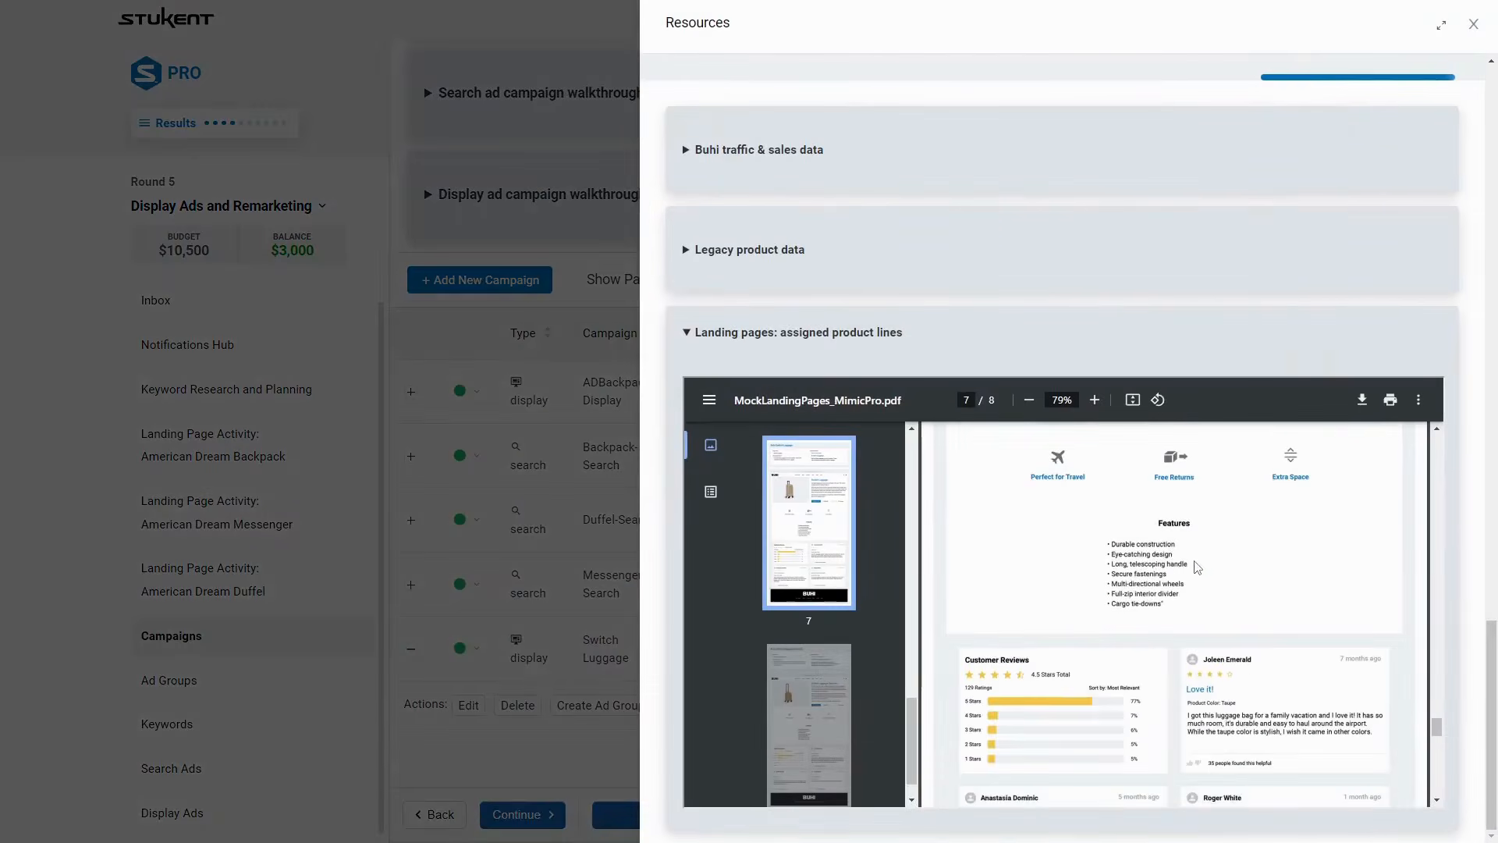
scroll(1197, 566, "up", 3)
left_click_drag(1436, 719, 1437, 775)
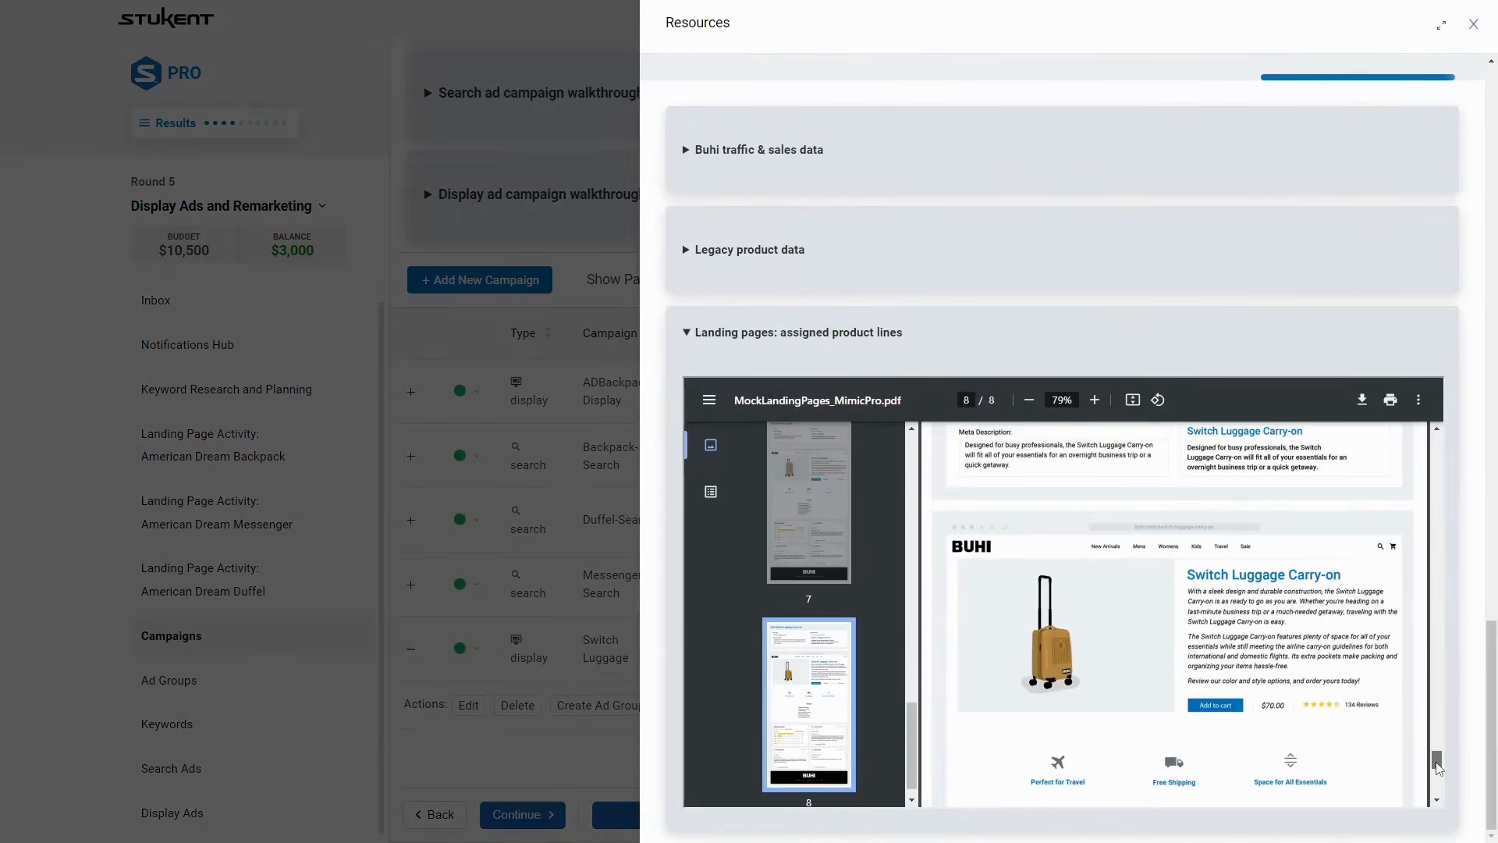
scroll(1326, 593, "up", 5)
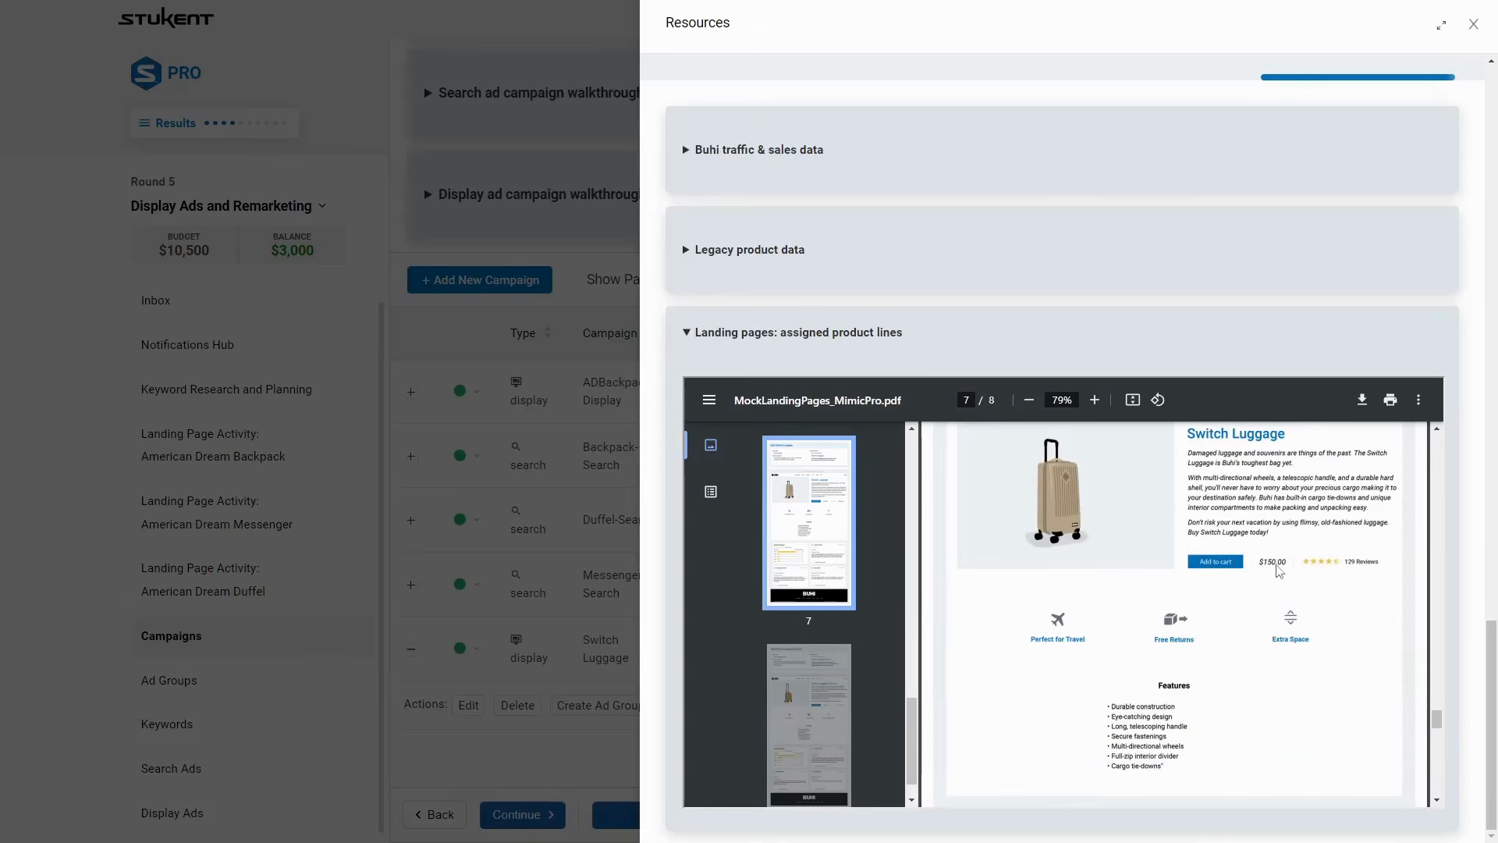
Examine the Switch Product Line products and prices on the landing page overview, and close the resources
left_click_drag(1436, 716, 1436, 455)
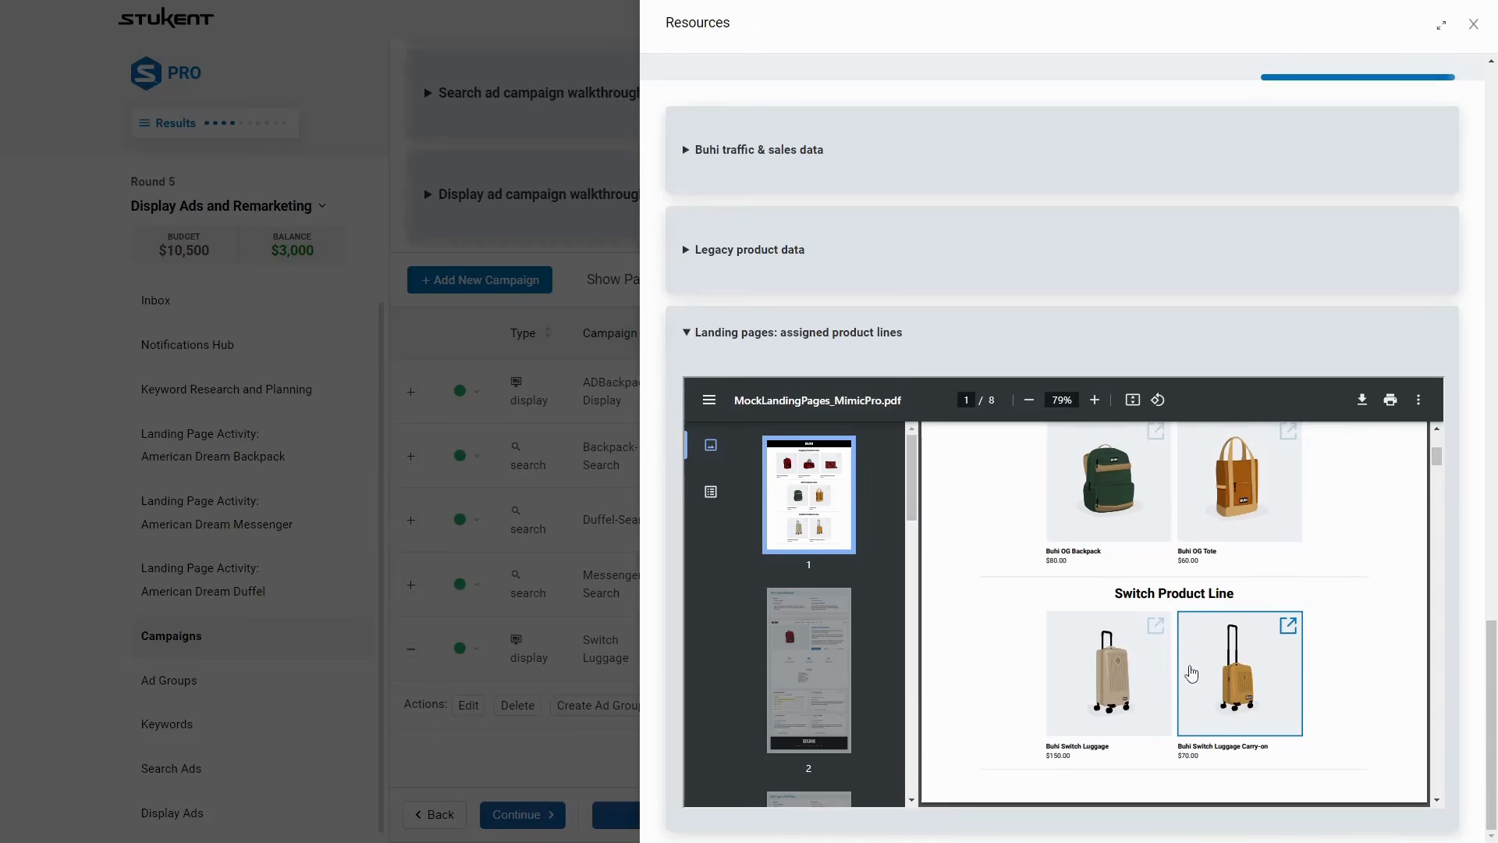
scroll(1186, 671, "up", 2)
scroll(1092, 676, "down", 2)
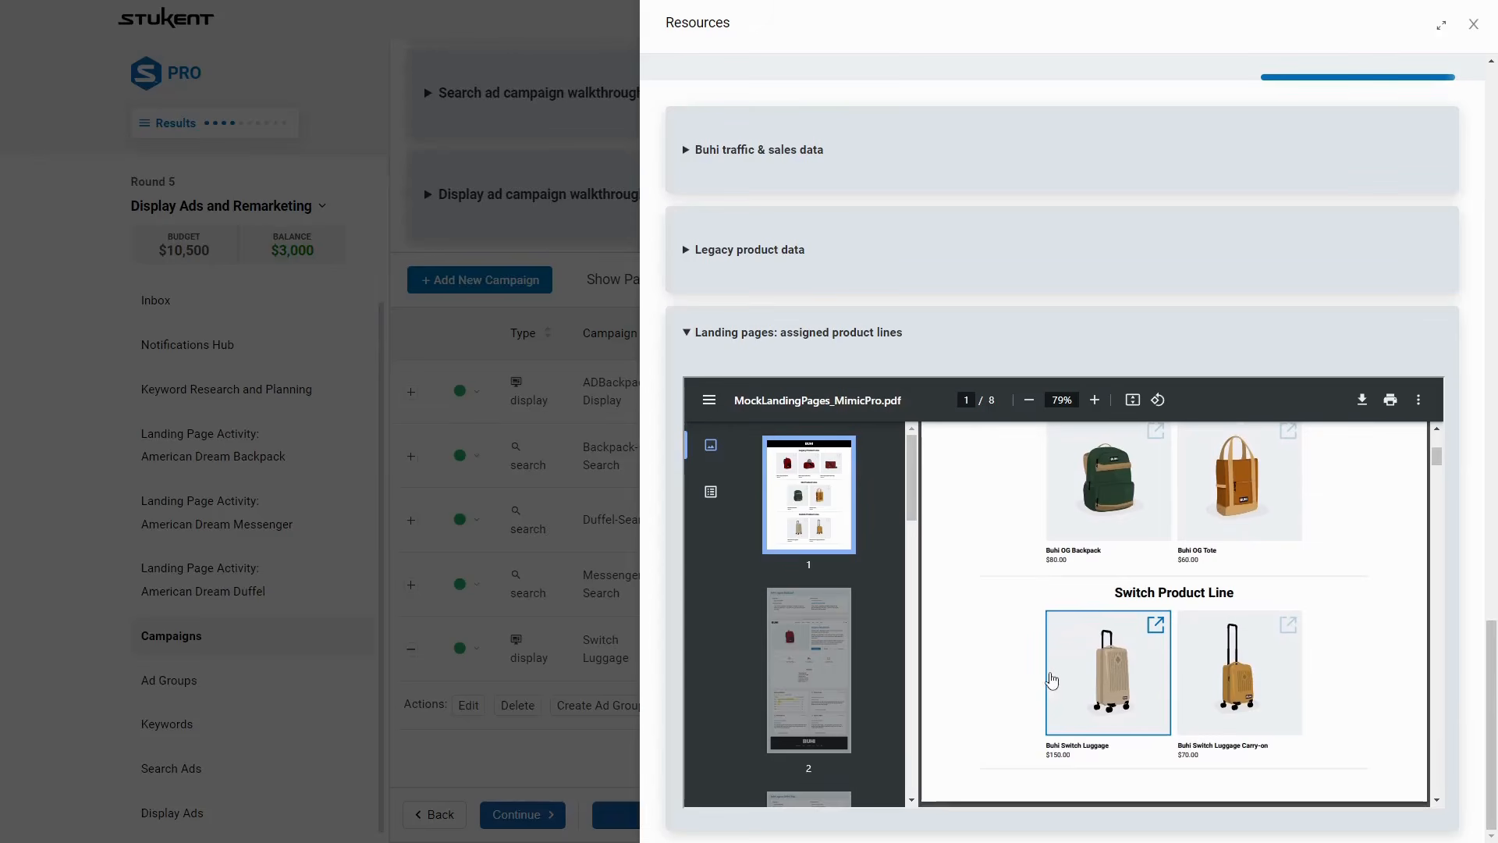
scroll(1052, 681, "up", 3)
scroll(1027, 668, "down", 4)
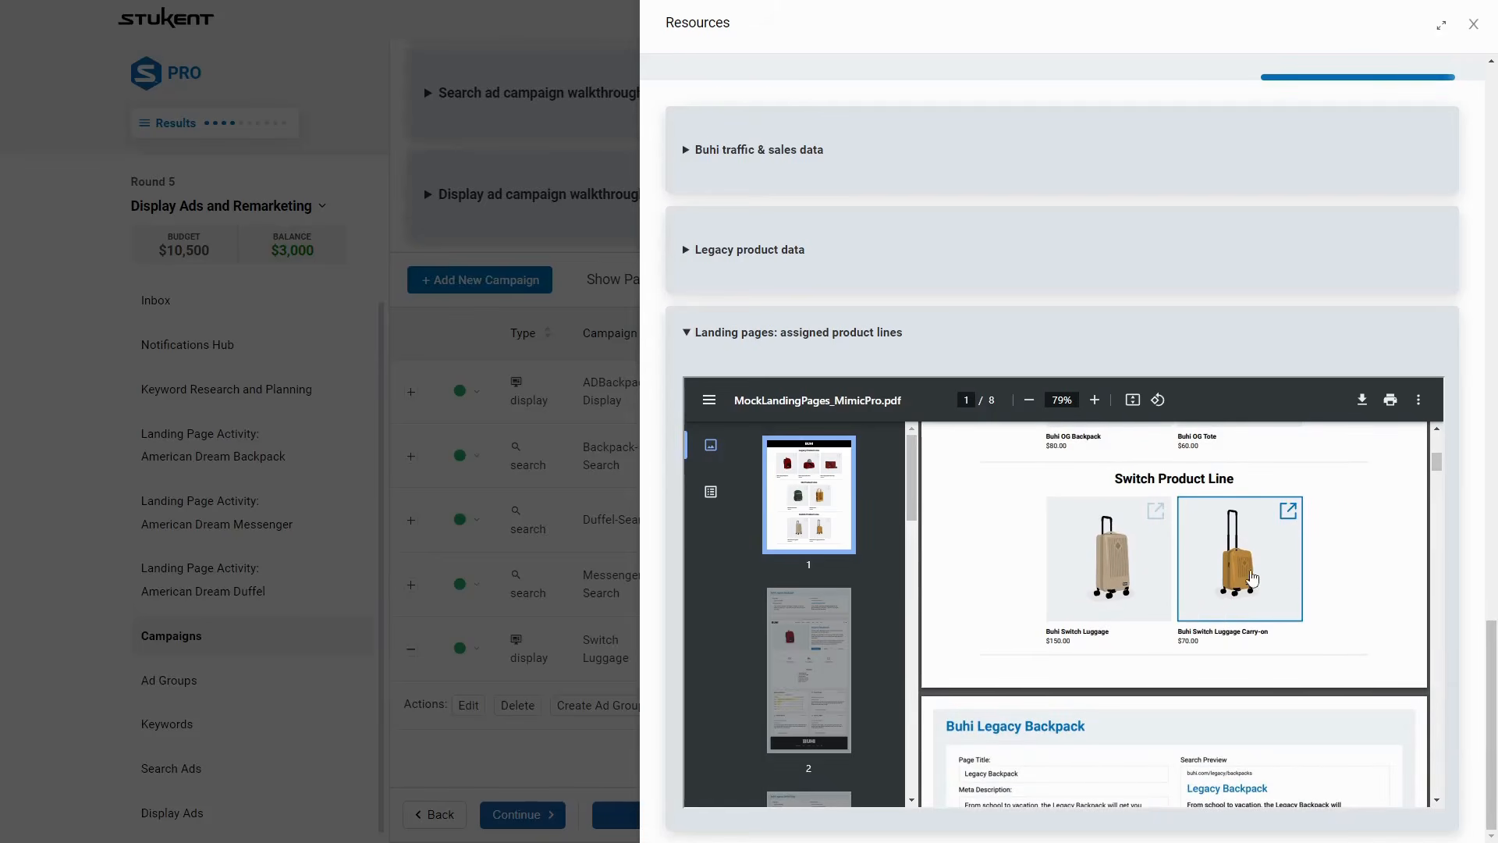
left_click(470, 537)
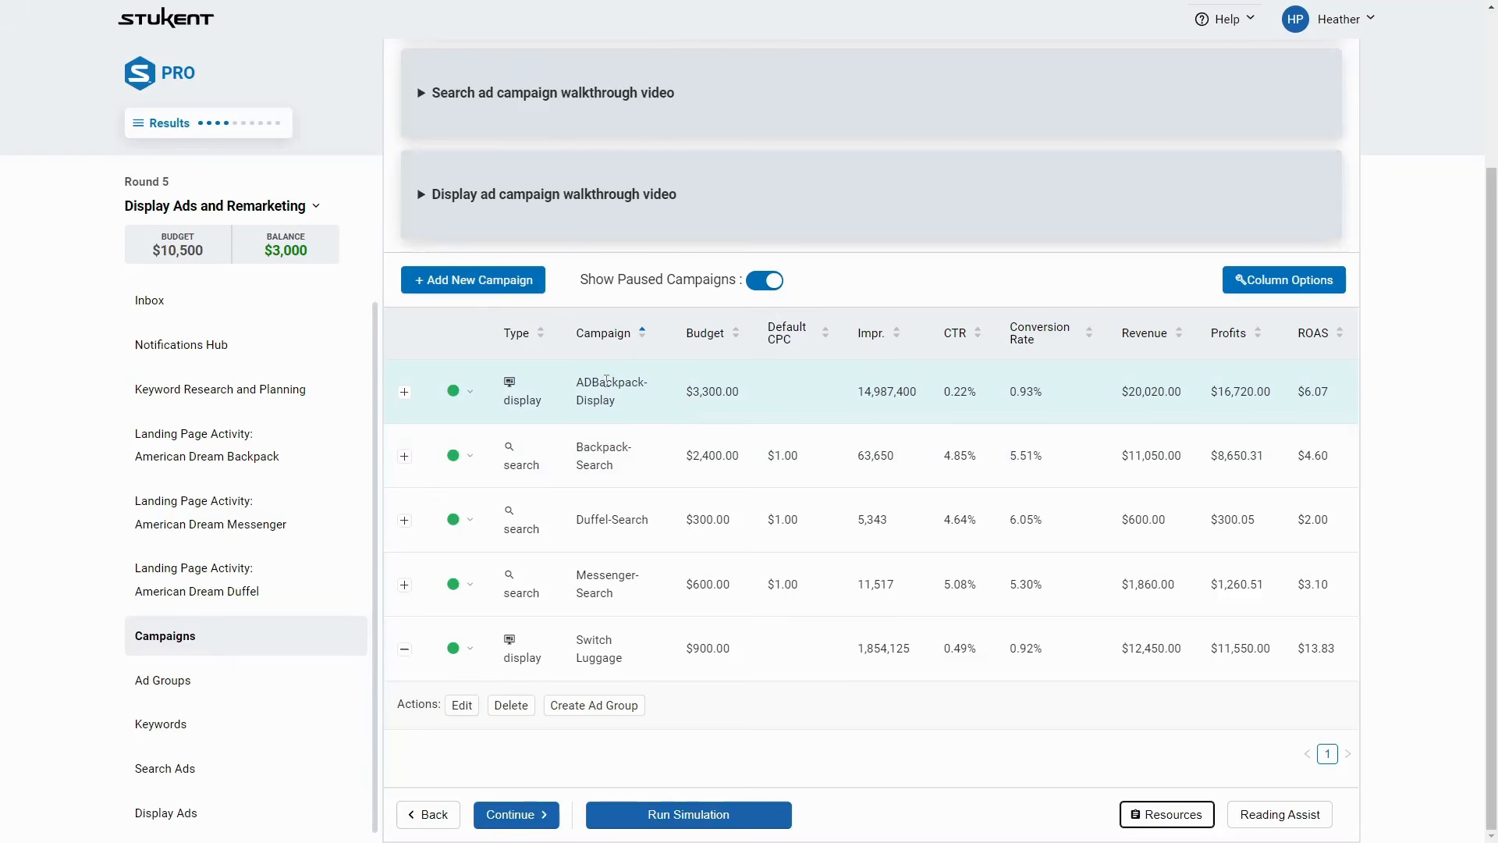
Start a new campaign of type Display Ads with Sales as its campaign goal
left_click_drag(607, 381, 616, 398)
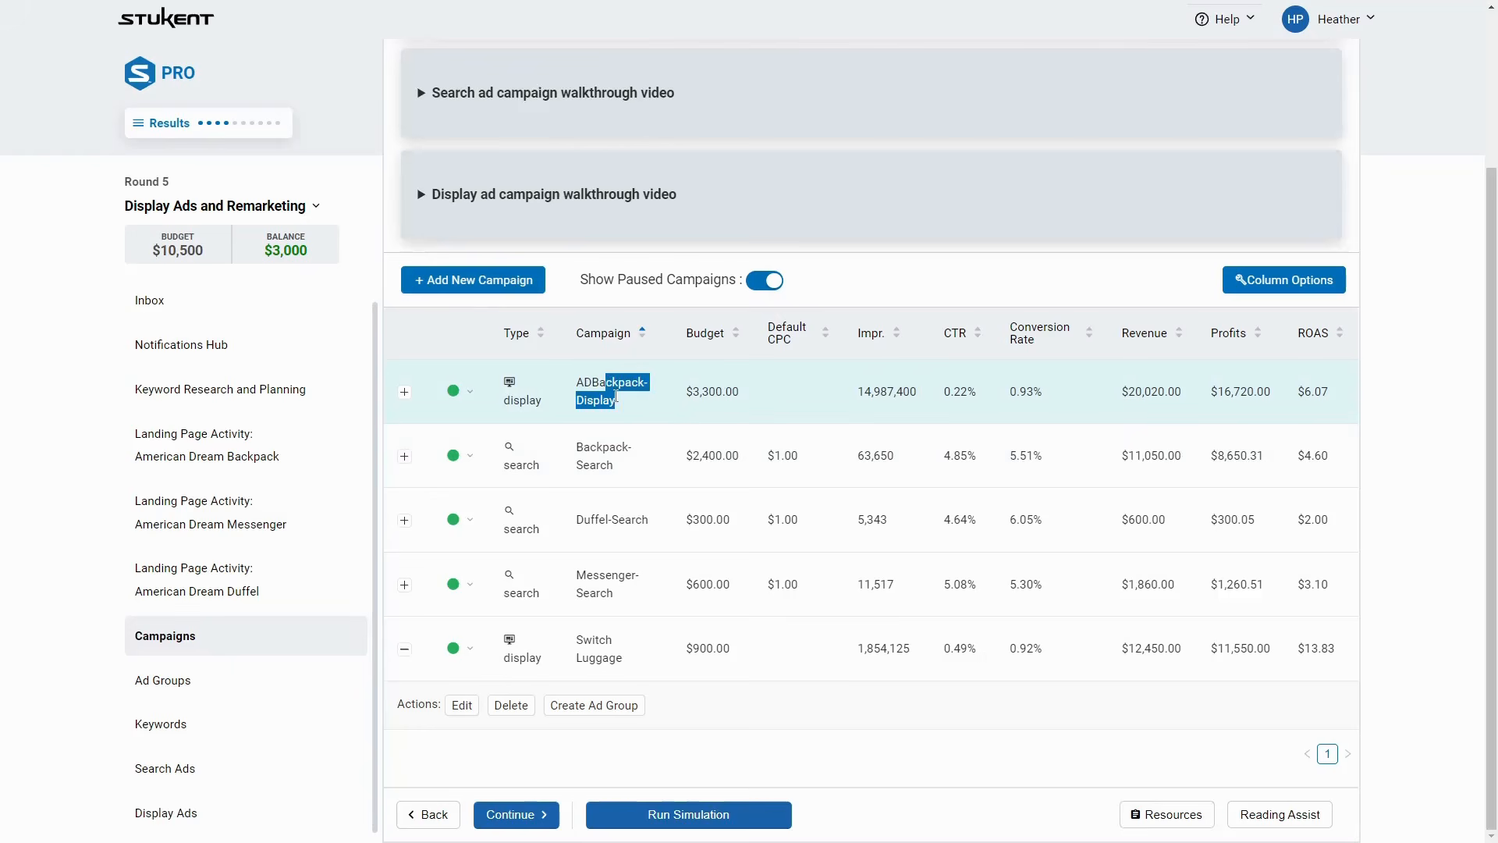
left_click(450, 283)
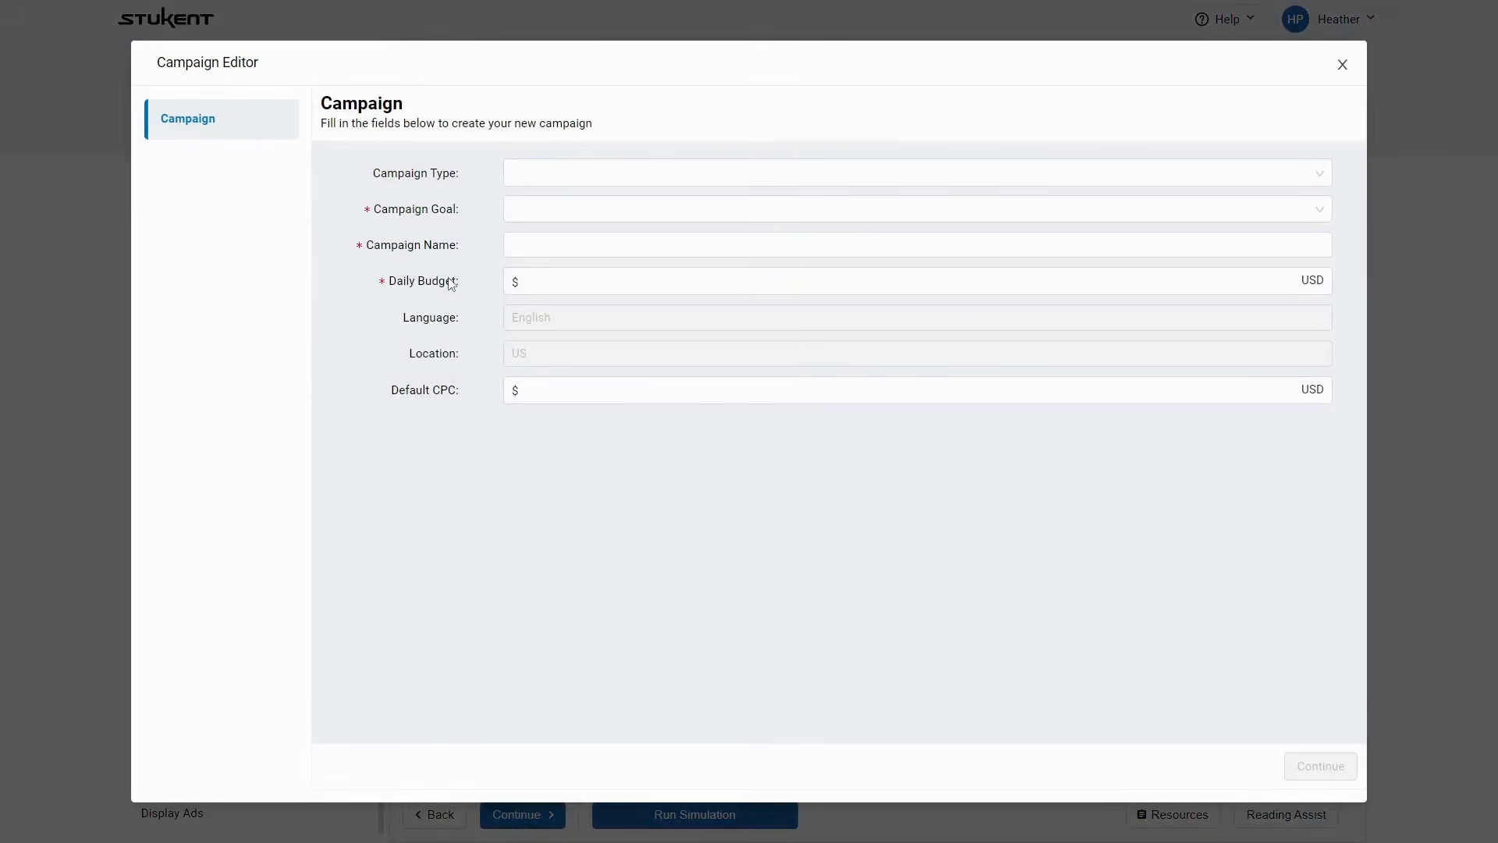
left_click(572, 173)
left_click(568, 236)
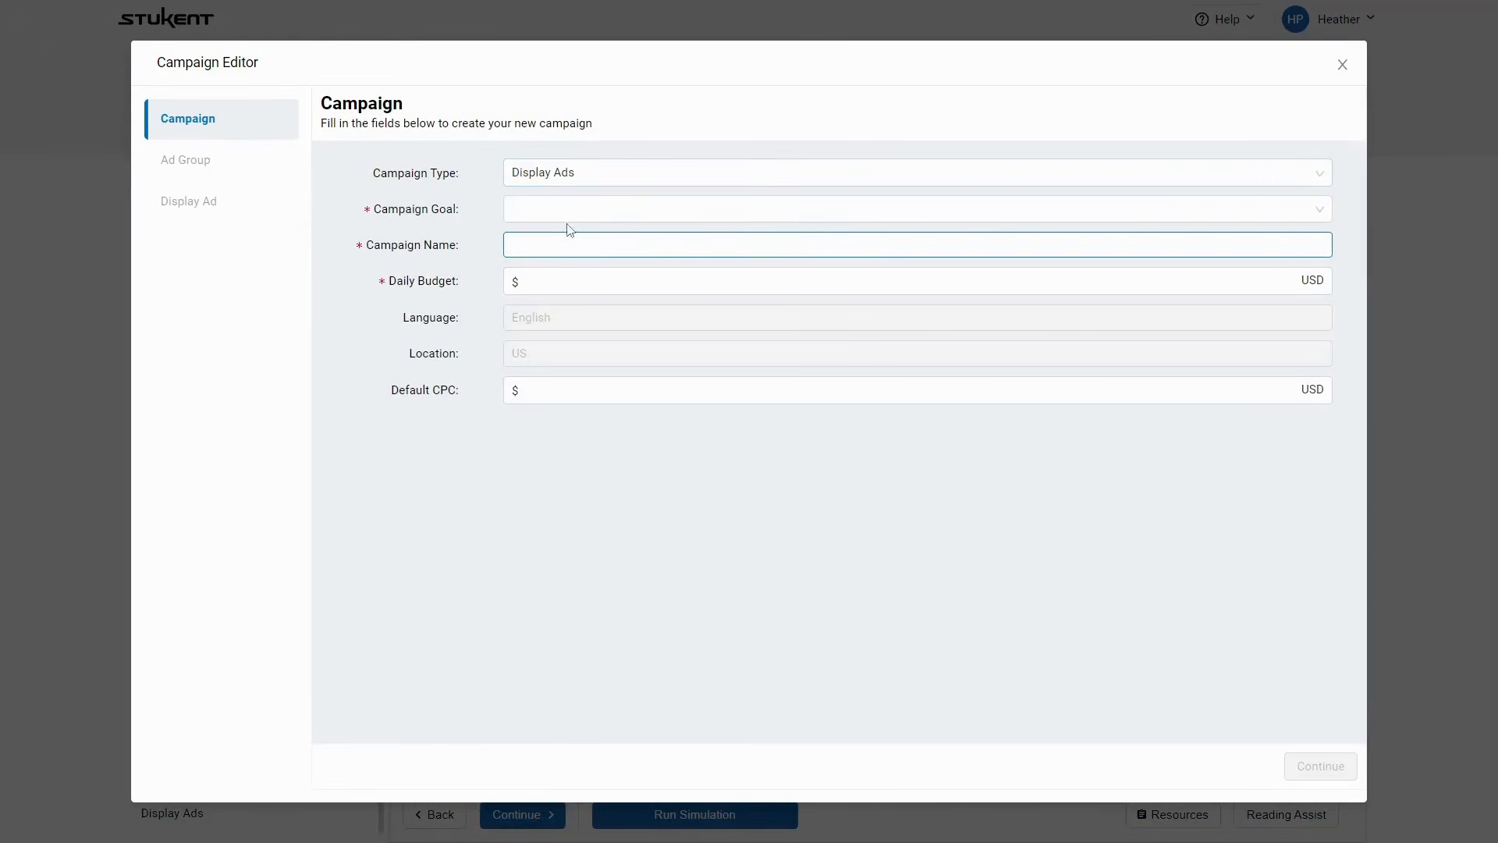
left_click(567, 218)
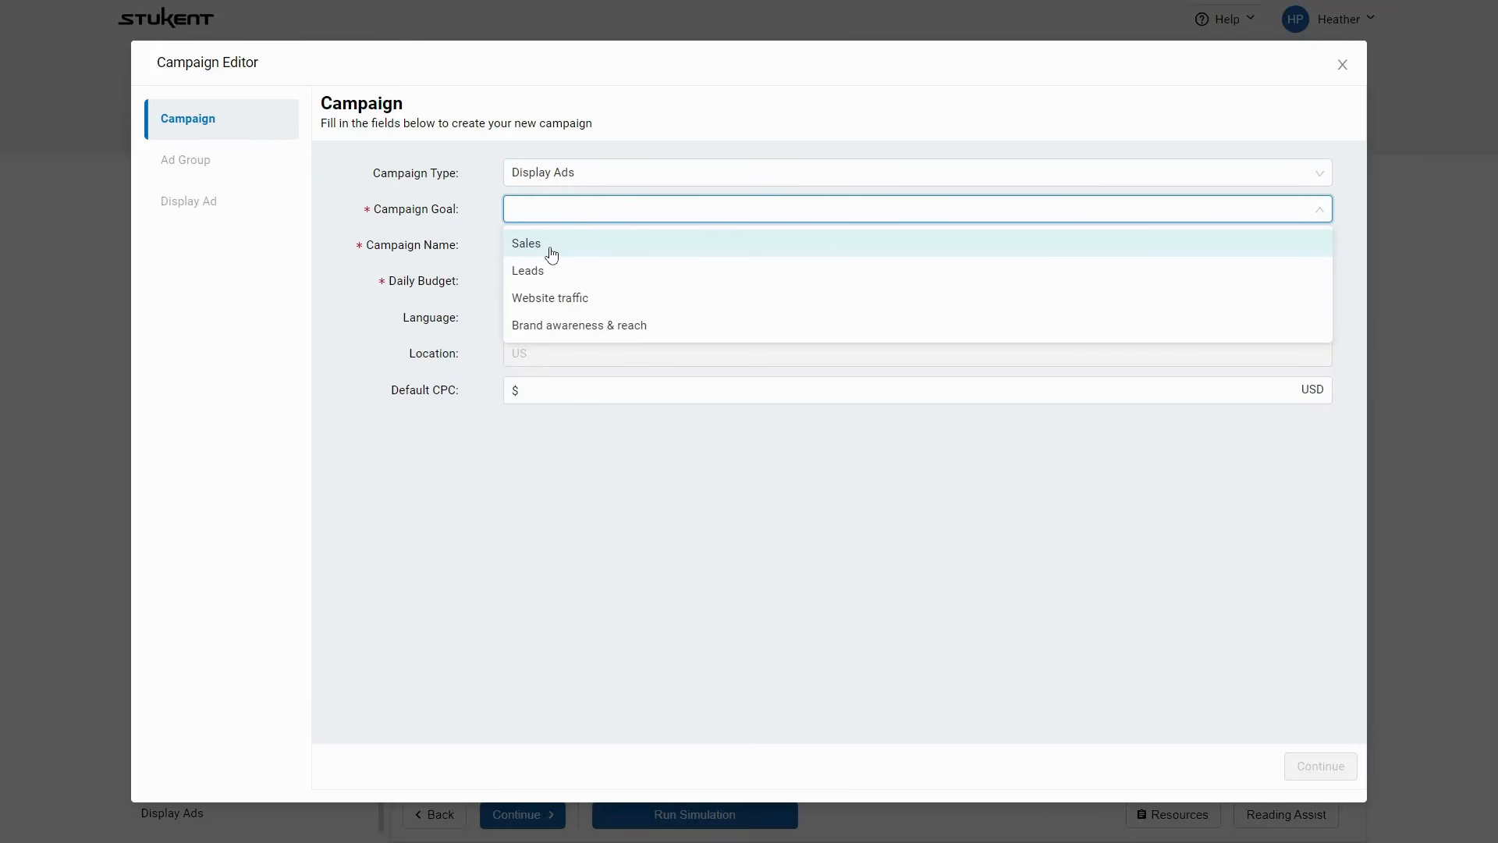
left_click(595, 240)
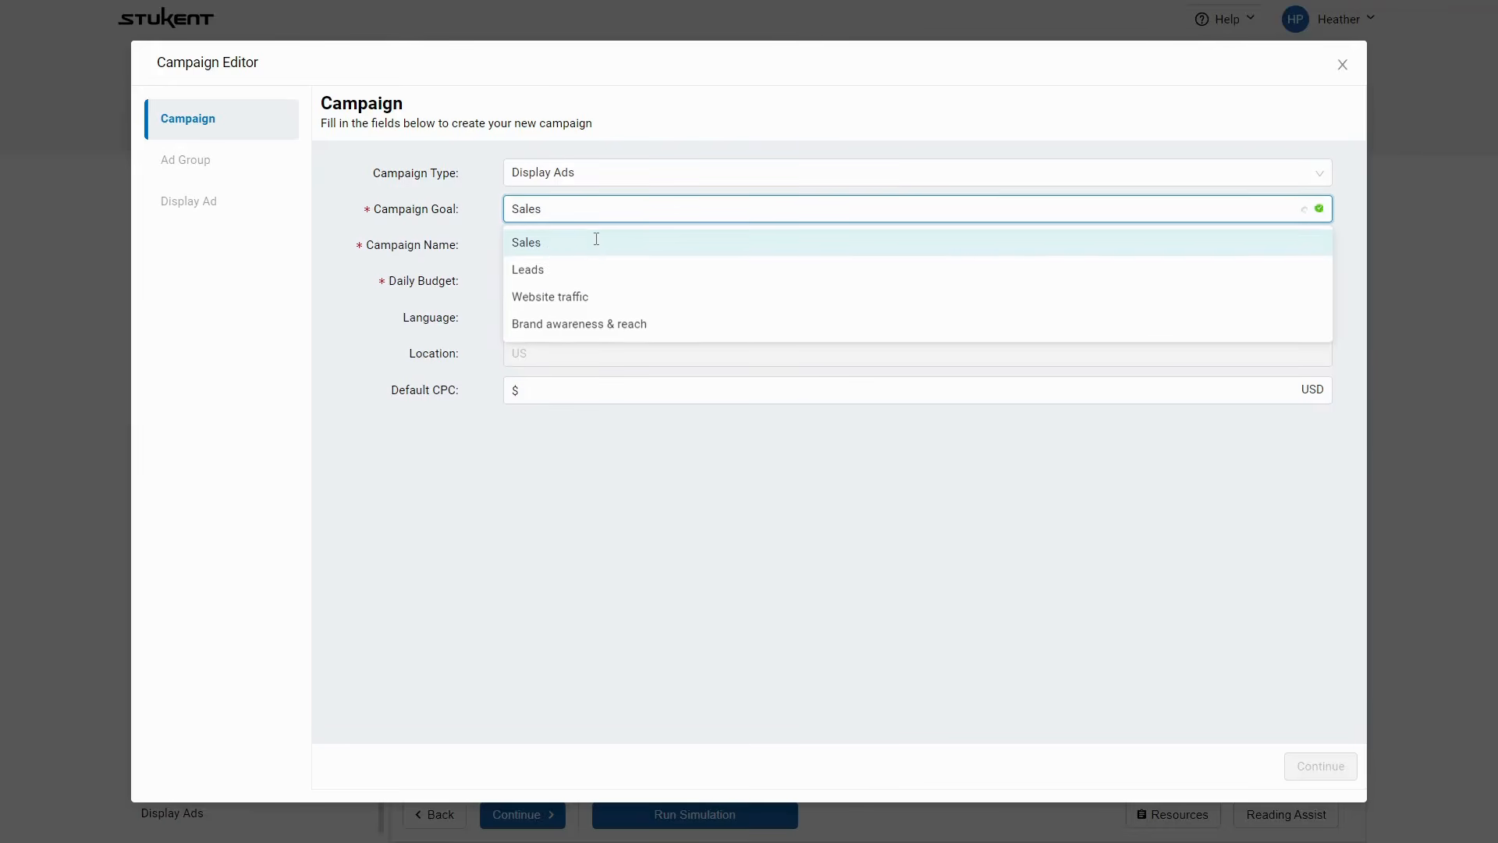
left_click(601, 241)
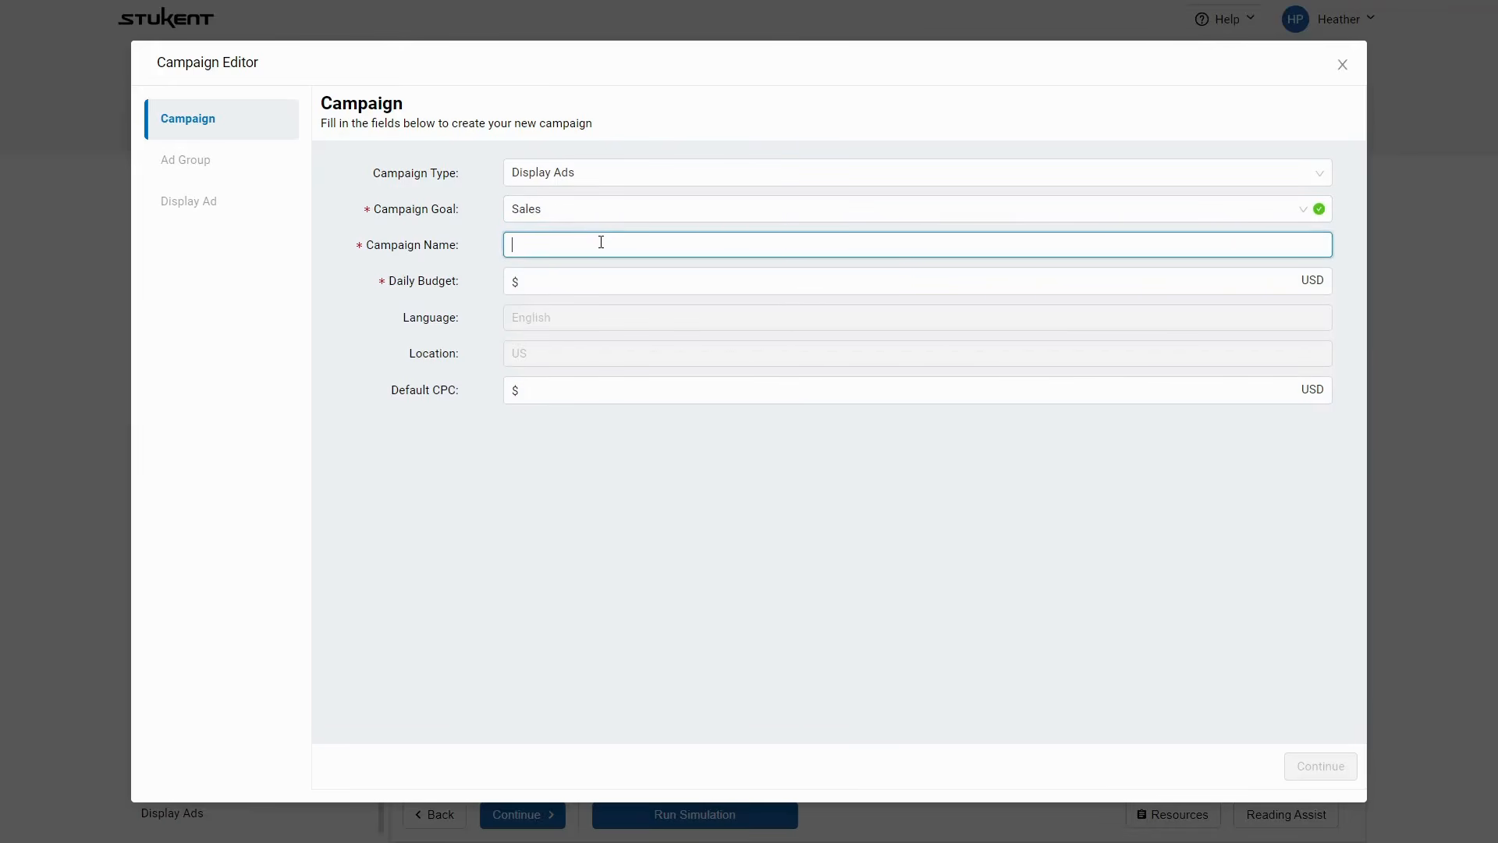
Name the campaign "American Dream Backpack - Retargeting", set its daily budget to $90 and continue to the ad group
type("Backp[a")
key("ctrl+a")
type("American Dream Backpack")
left_click(572, 279)
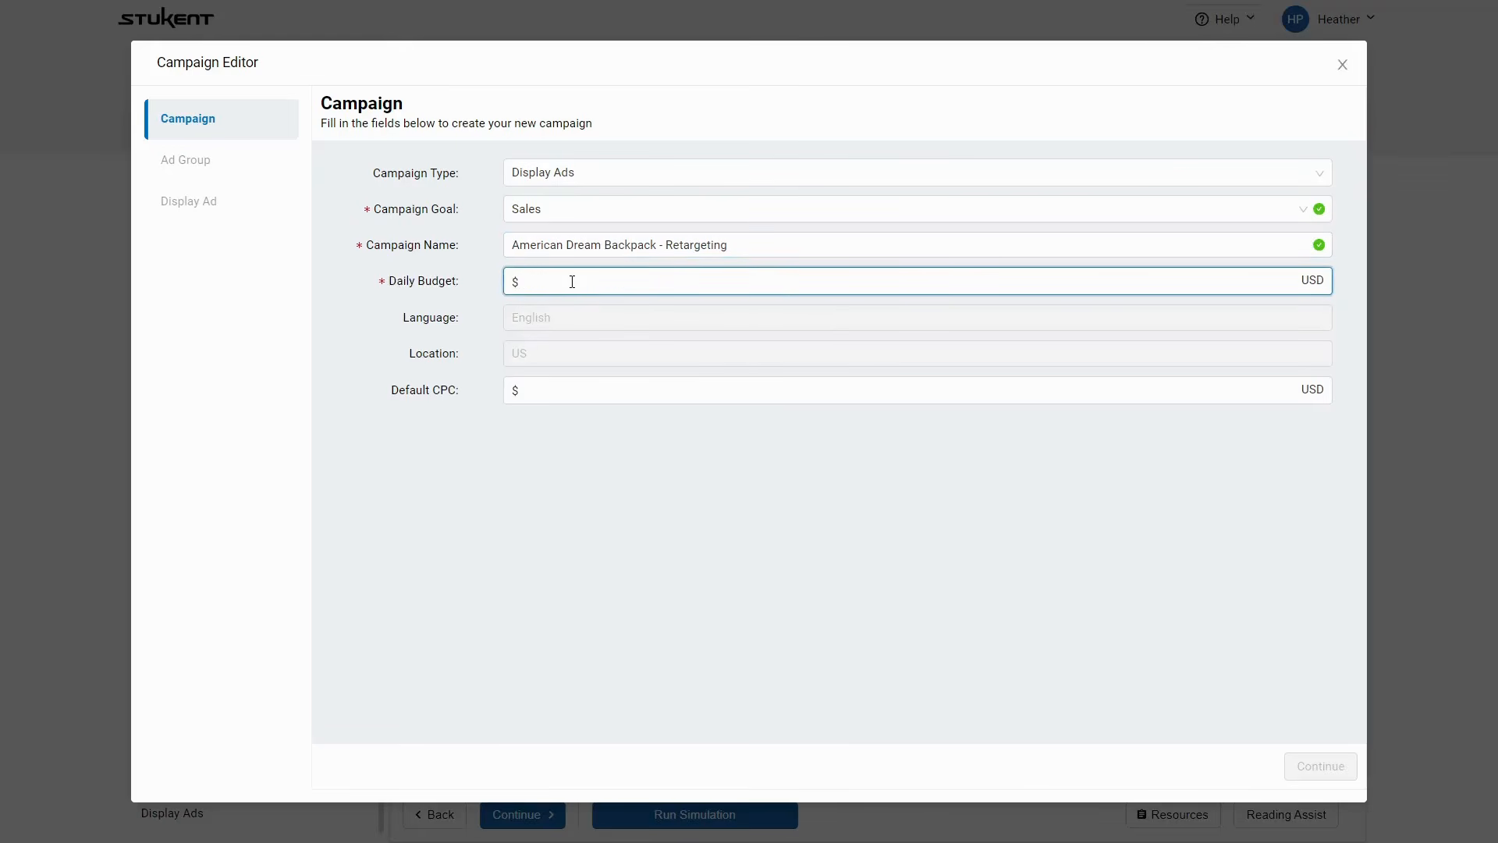
type("90")
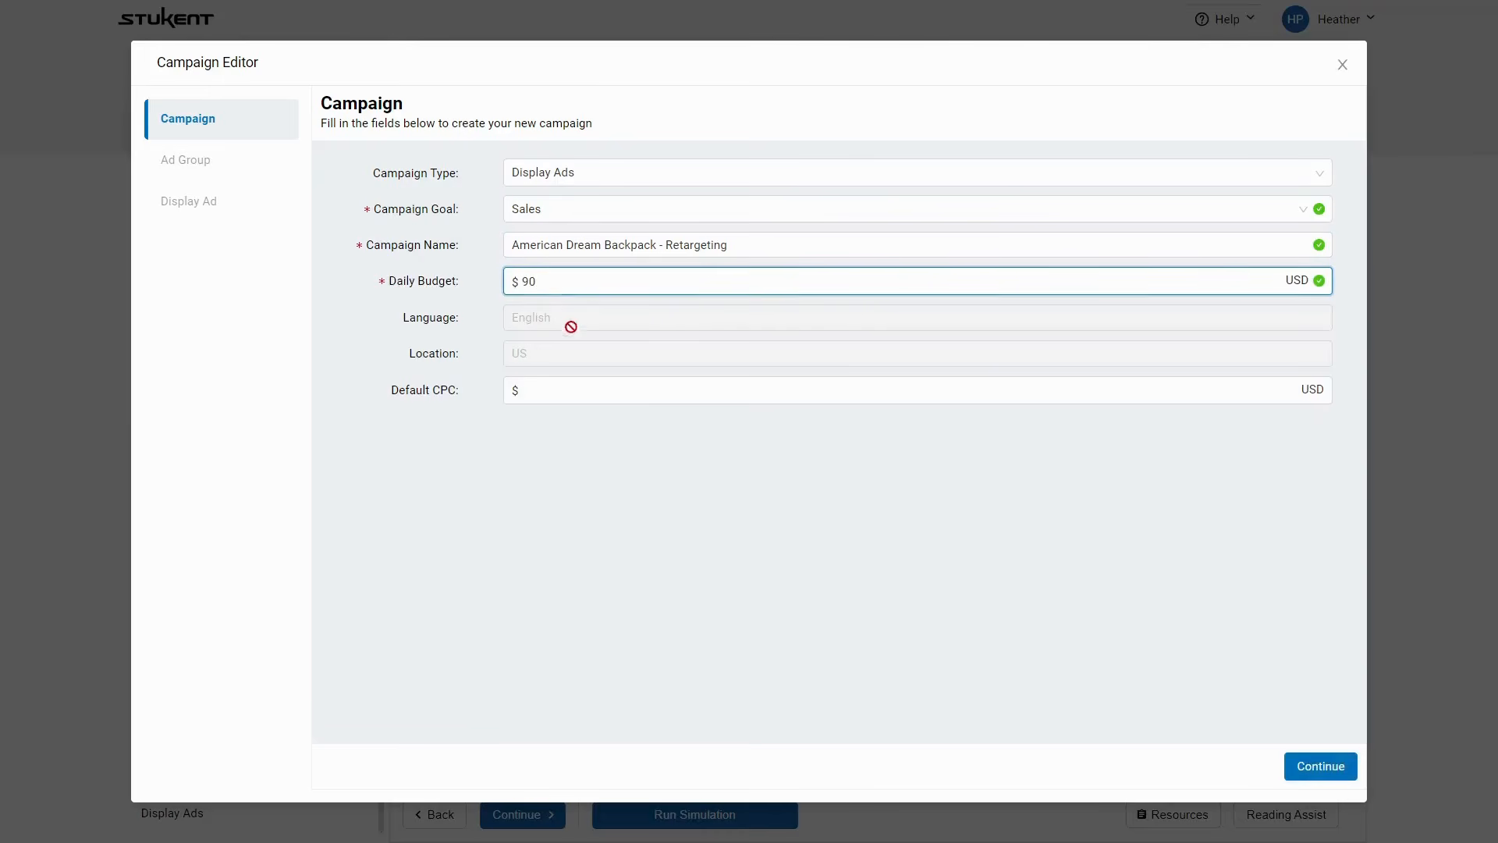
left_click(1308, 776)
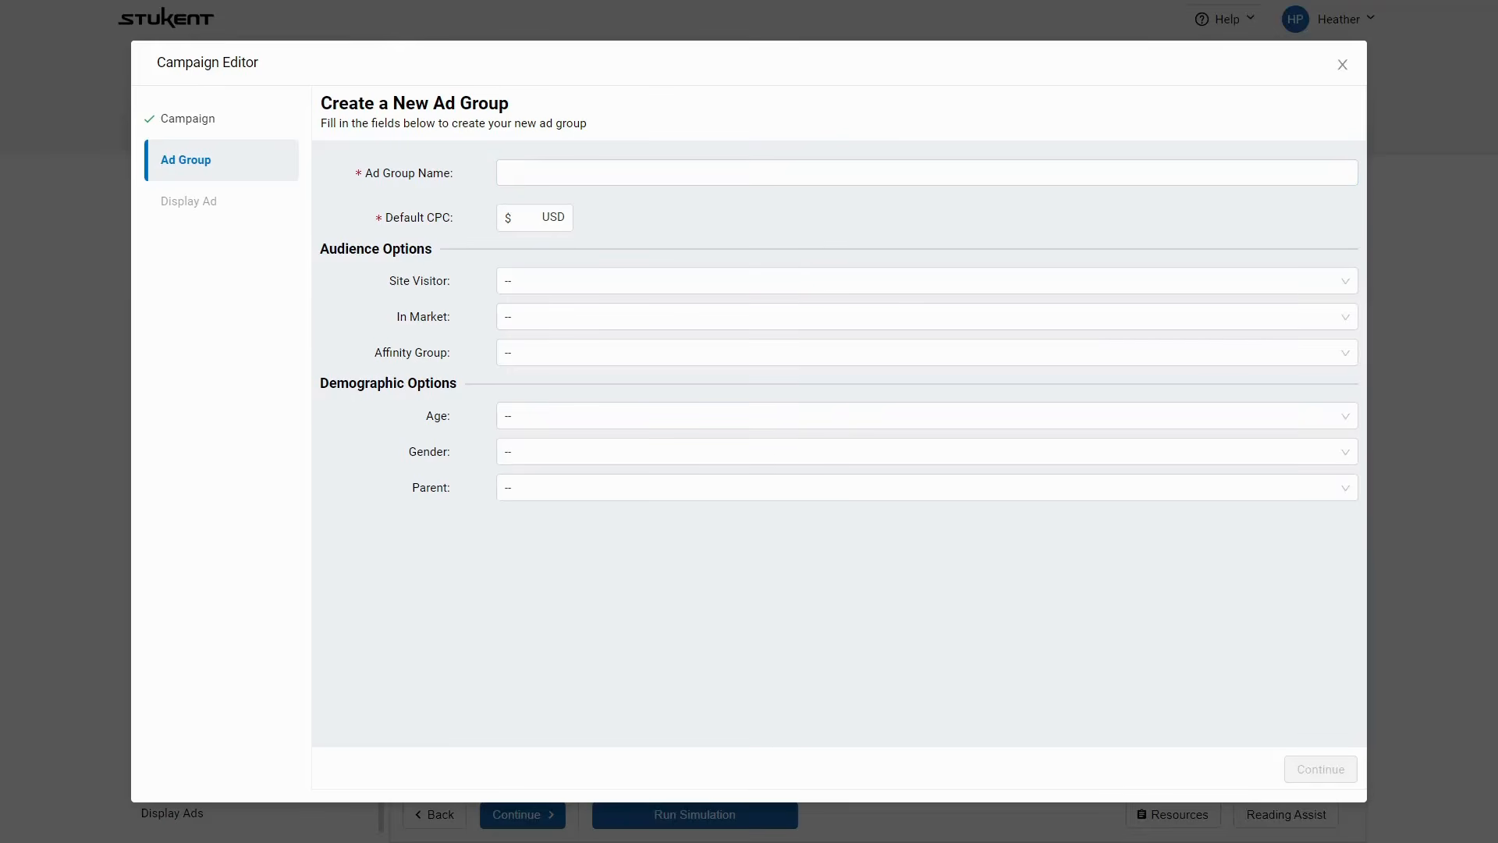
Name the new ad group "Mindy" and set its default CPC to $.1
left_click(777, 174)
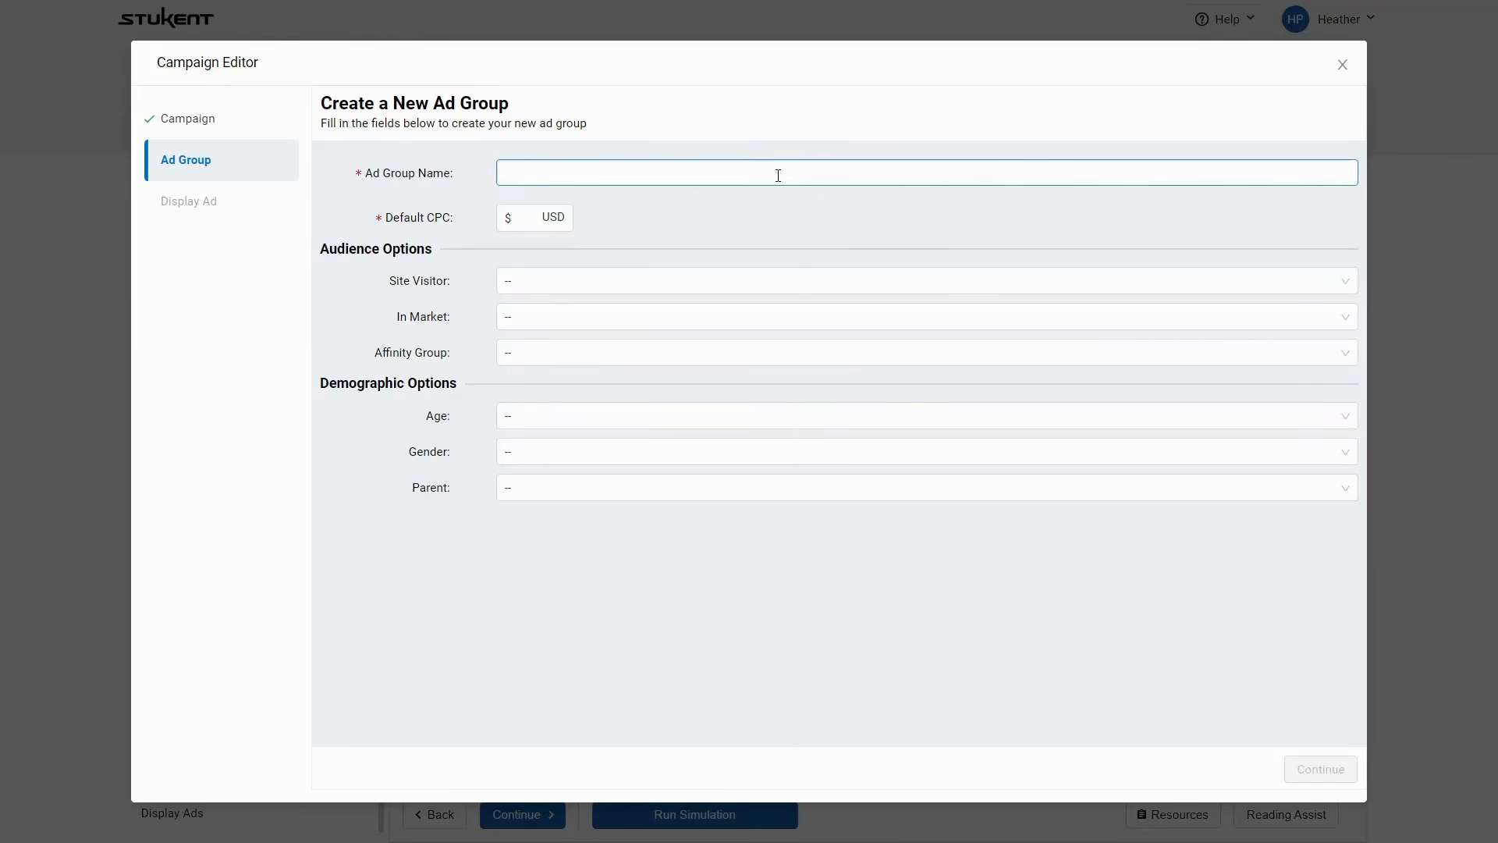
type("Mindy")
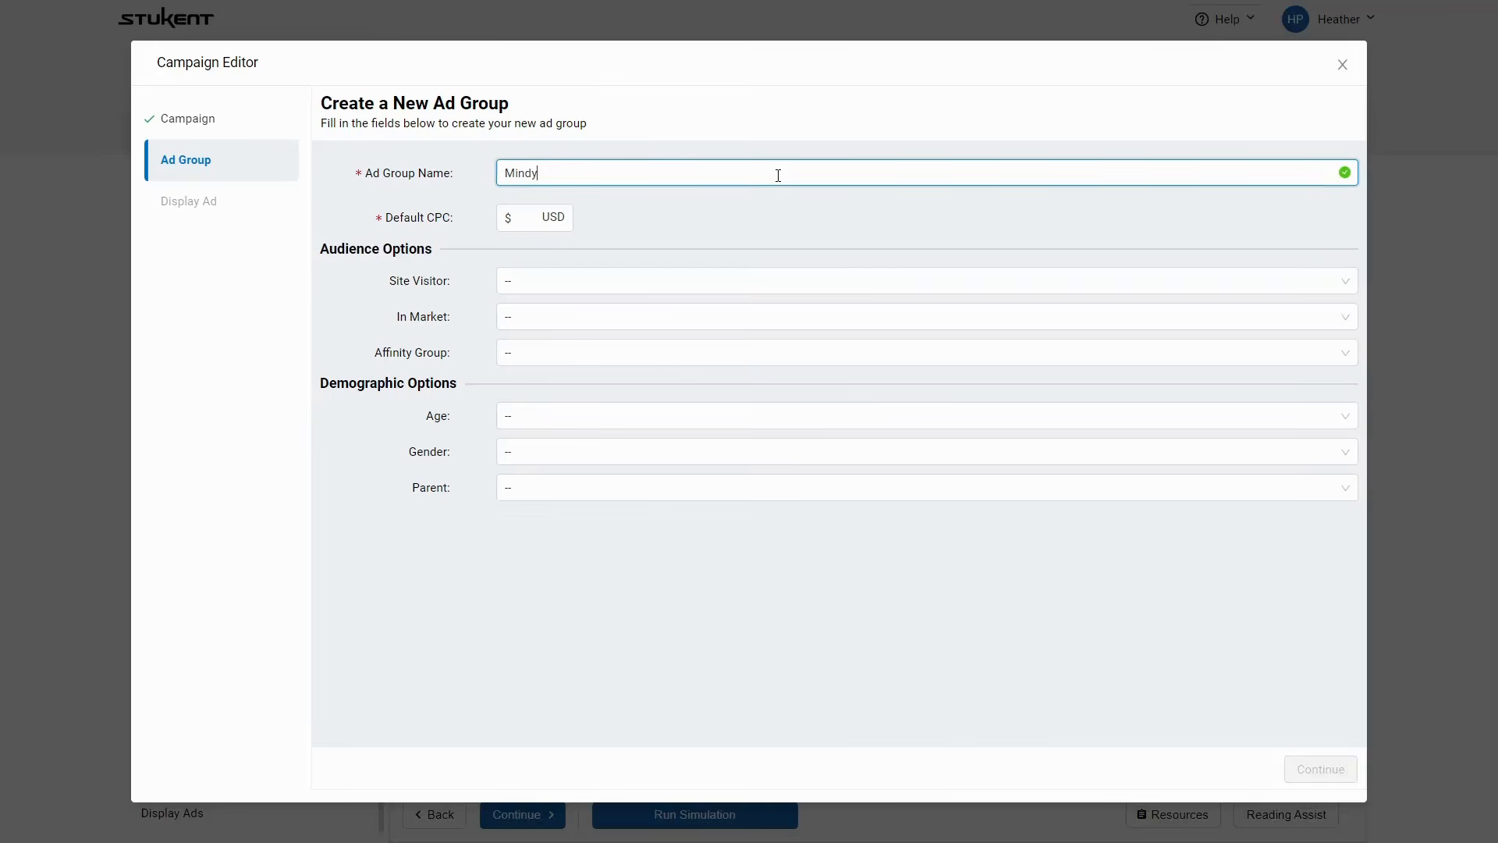
left_click(524, 216)
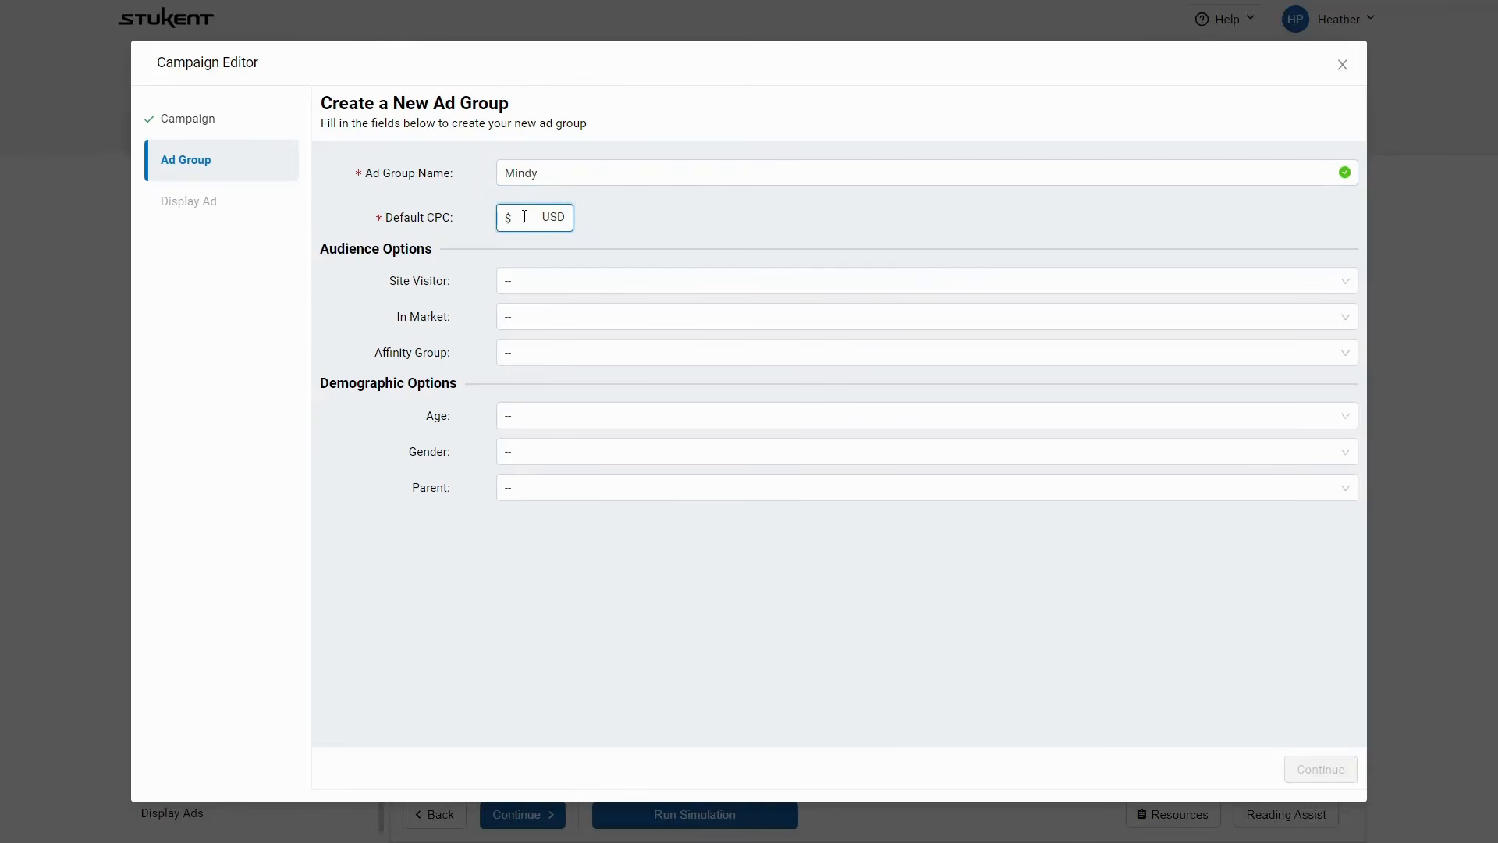
type(".1")
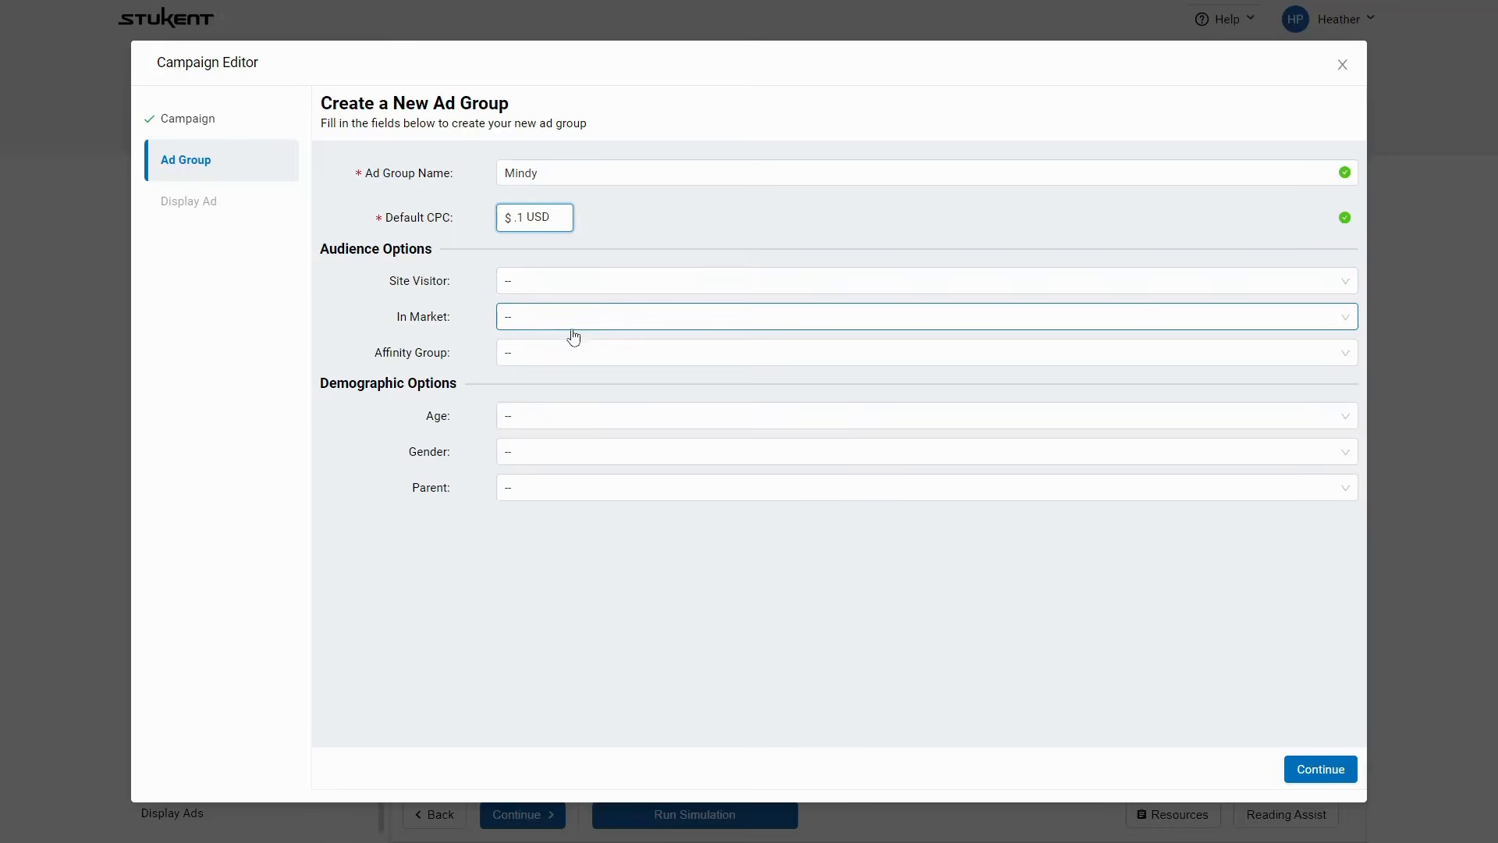
Target site visitors who visited the American Dream product page and extend the ad group name to "Mindy - visited american dream,"
left_click(533, 286)
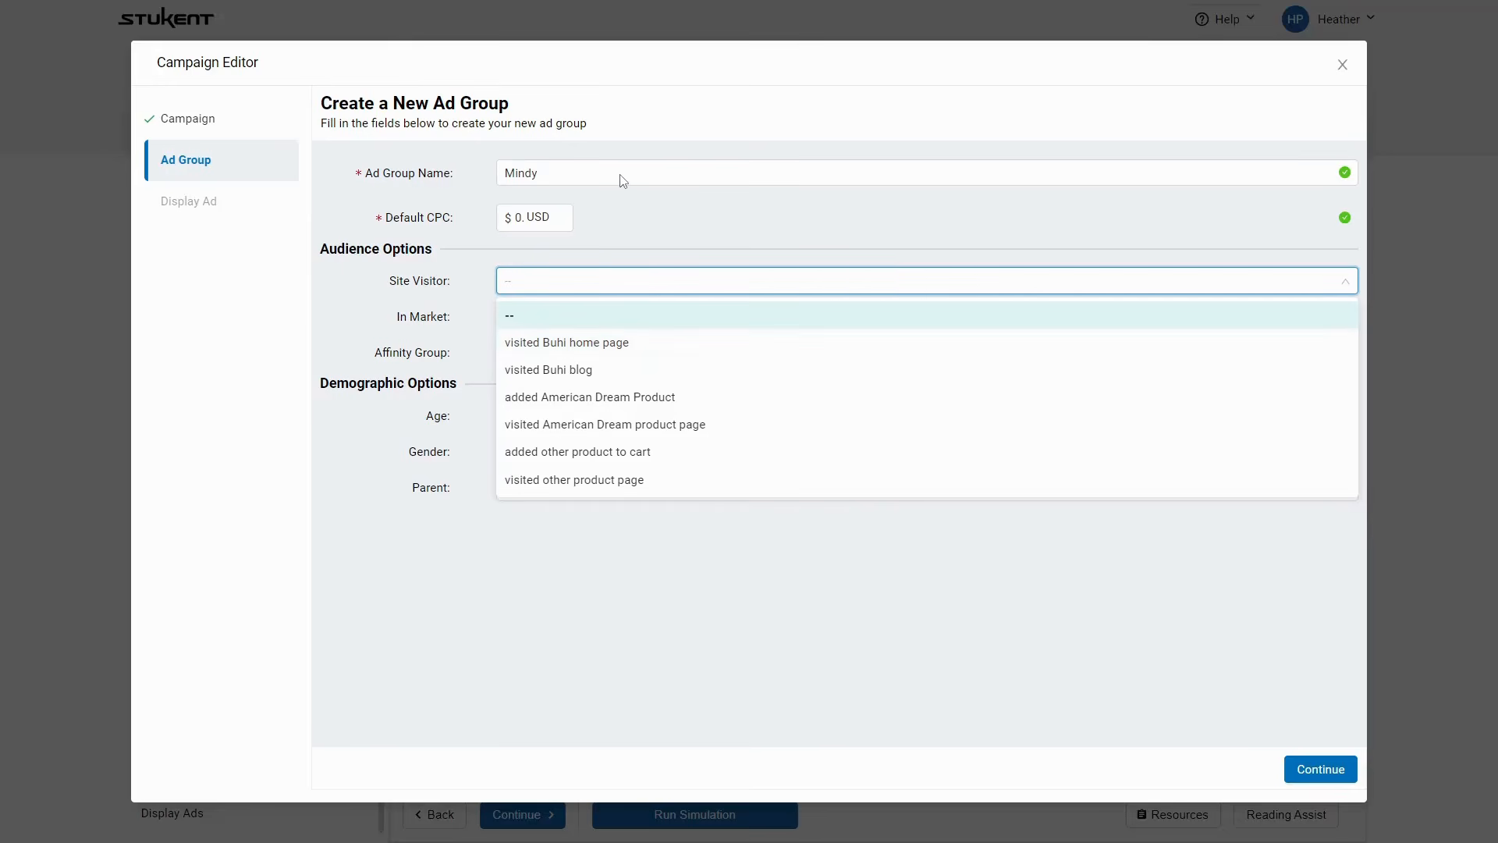
left_click(666, 170)
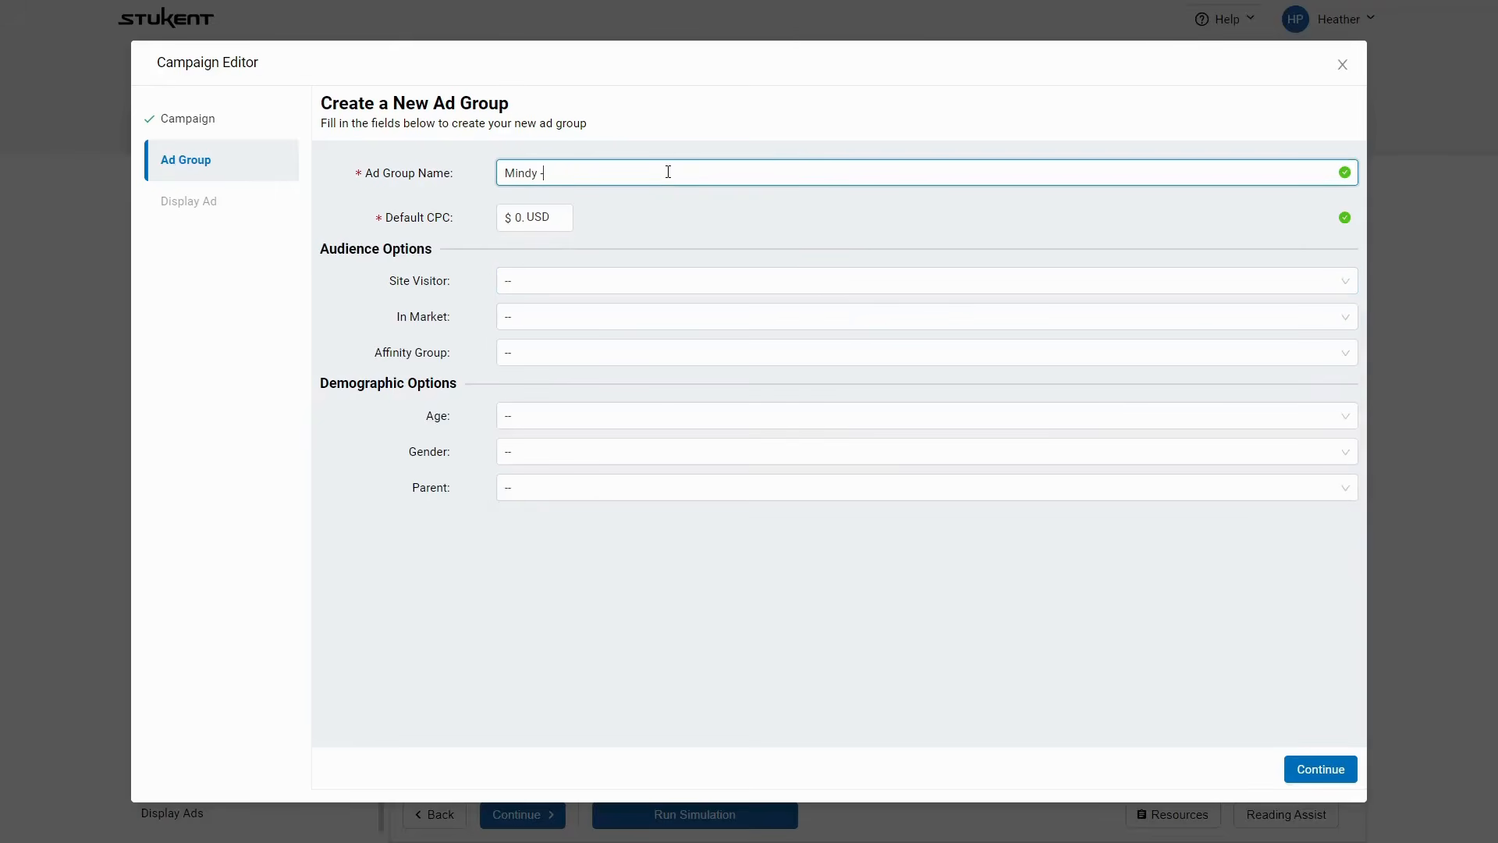
left_click(646, 287)
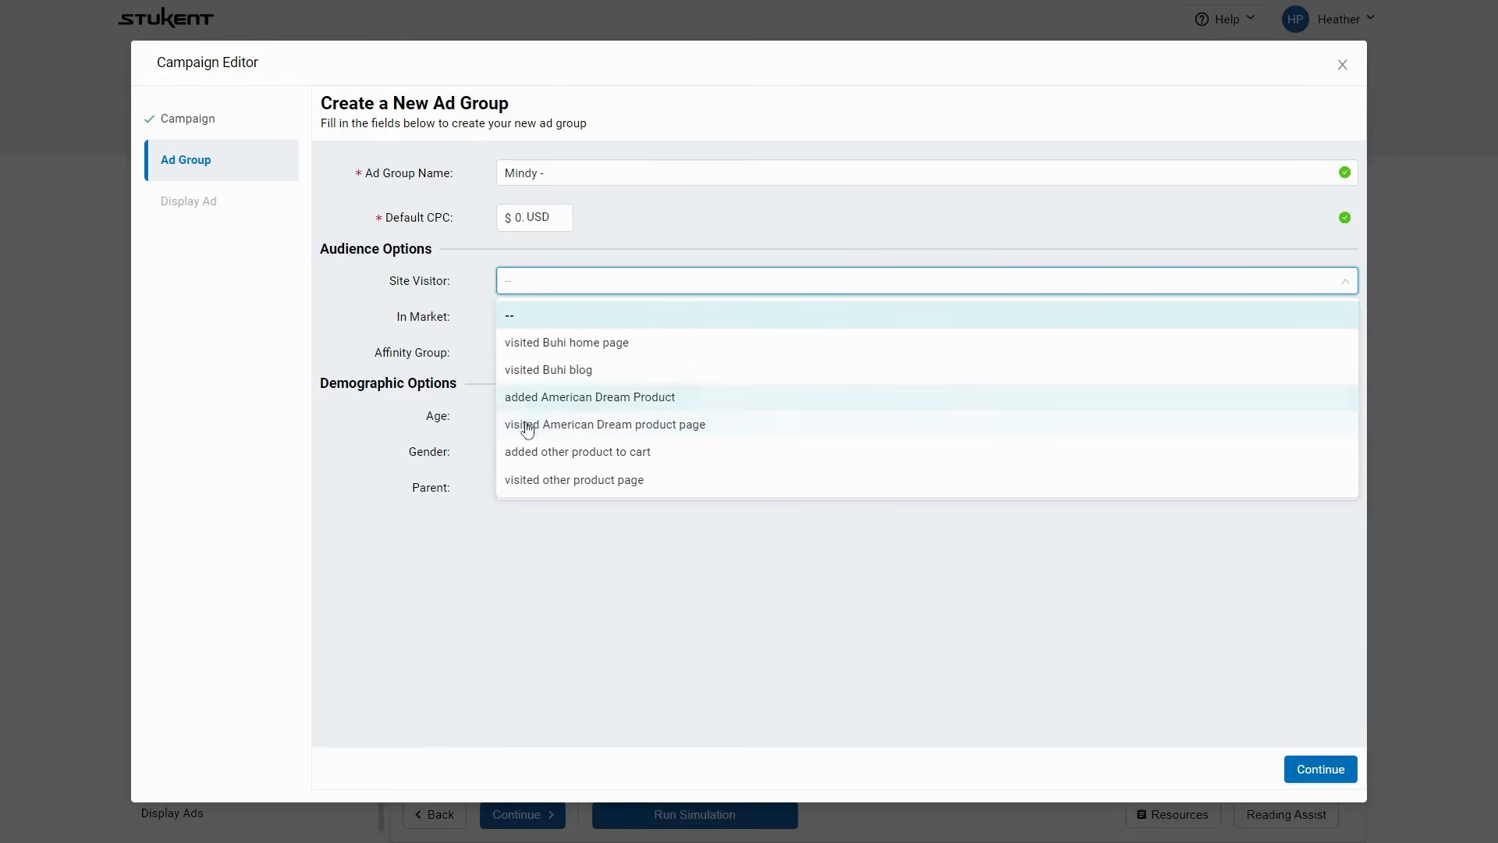
left_click(662, 426)
left_click(630, 171)
type("Mindy - visit")
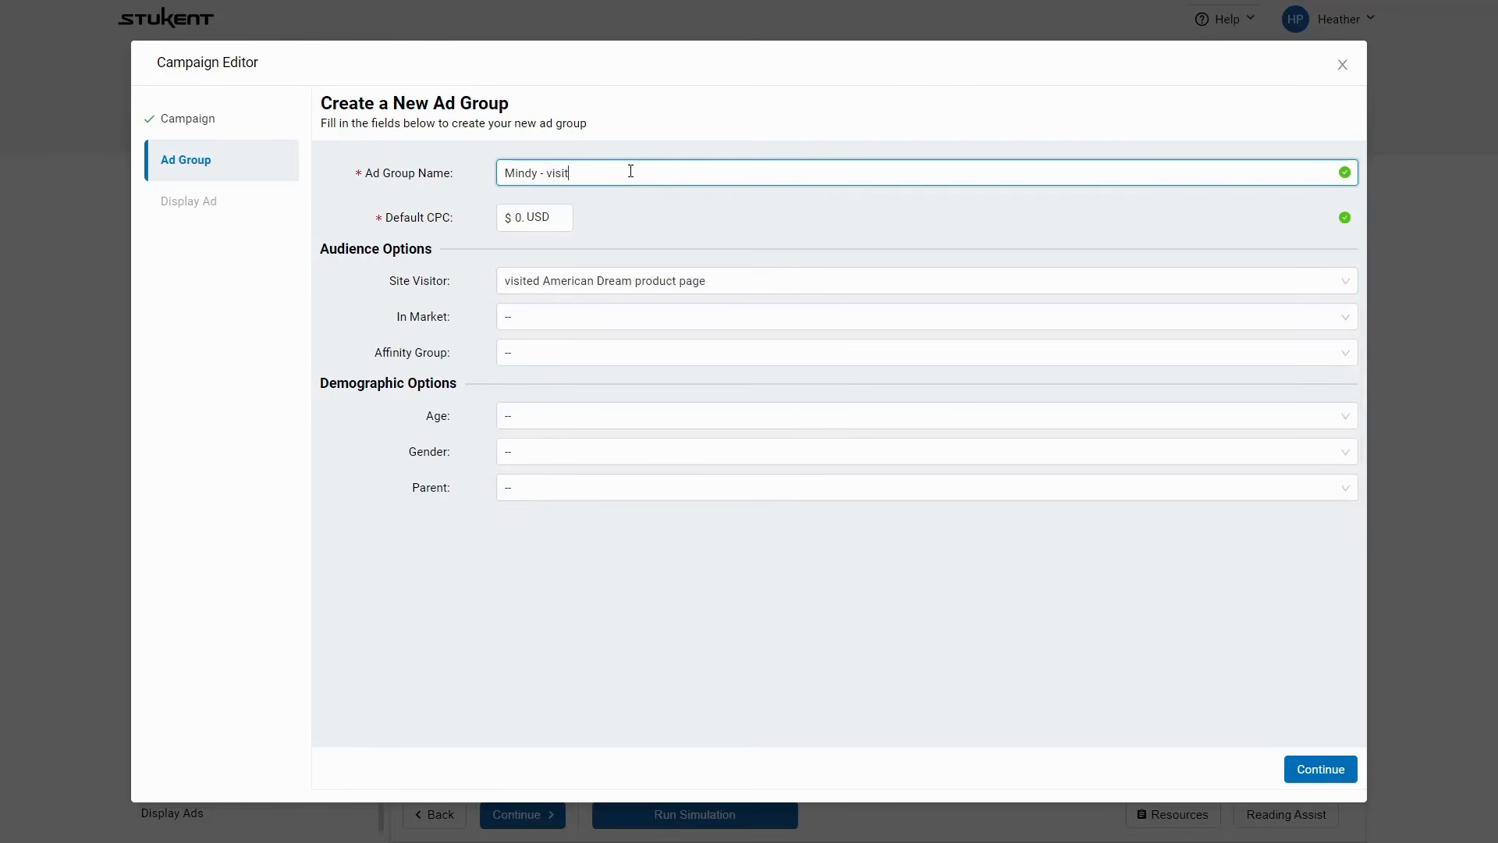
type("ed american dream,")
Set the ad group's In Market audience to Shopping and append "shopping," to the ad group name
left_click(646, 325)
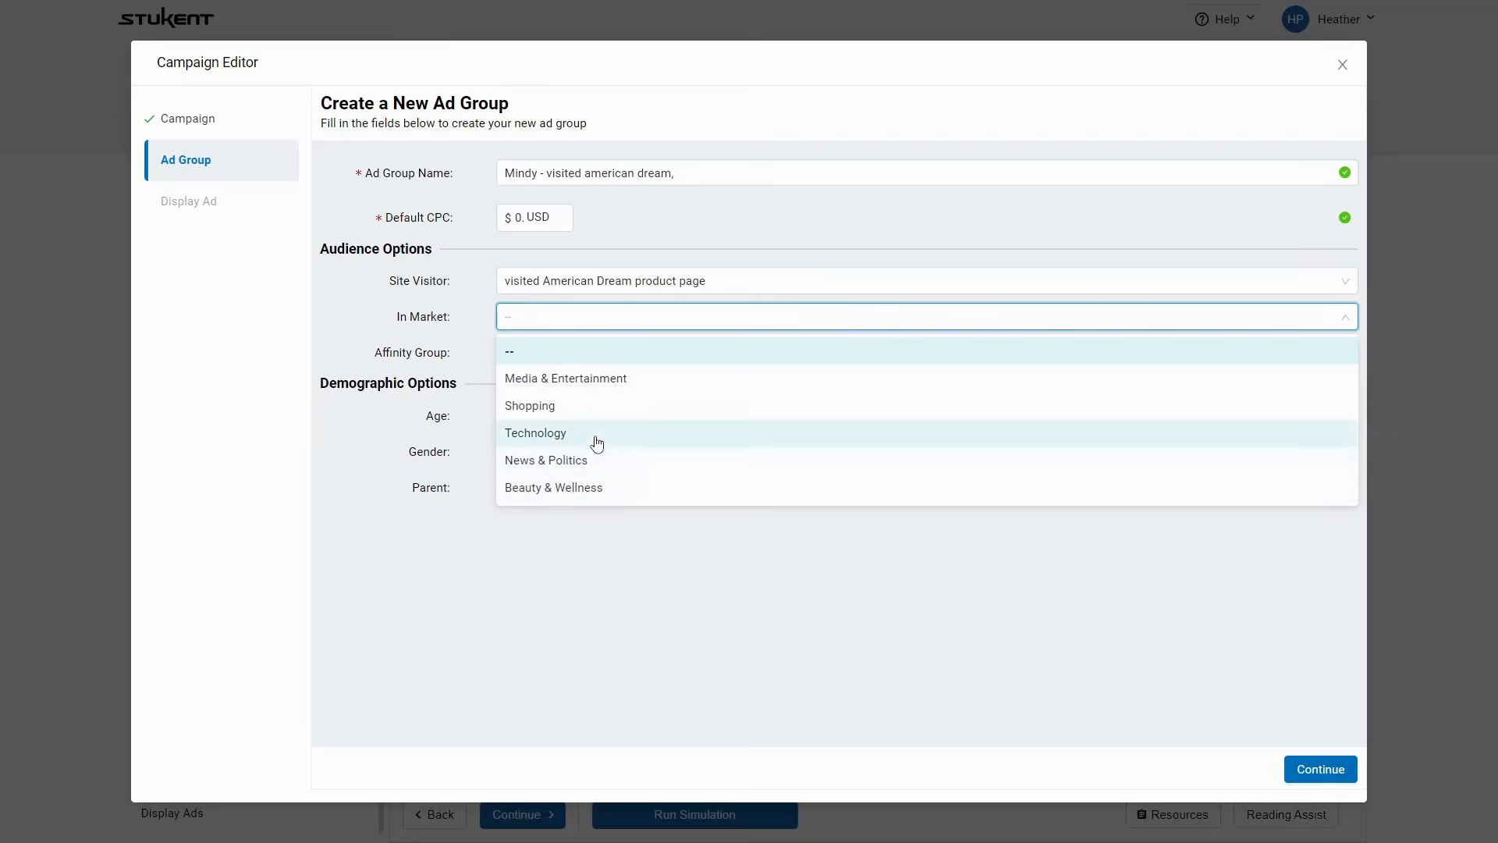
left_click(612, 408)
left_click(722, 170)
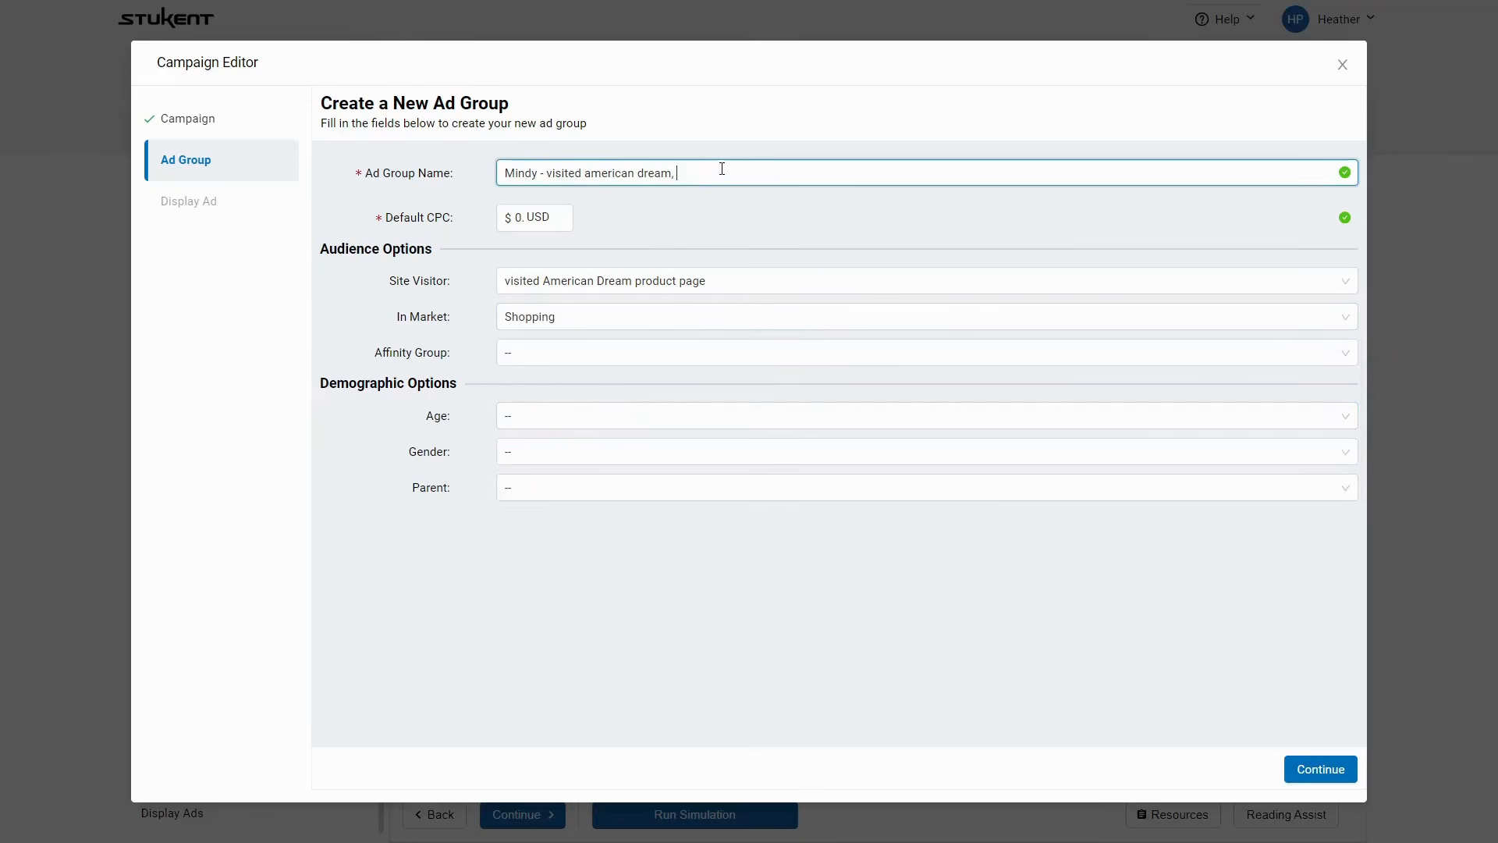
type("shopping,")
Set the ad group's Affinity Group to back-to-school and append "back-to-school" to the ad group name
left_click(602, 353)
left_click(589, 422)
left_click(799, 177)
type("back-to-s")
key("BackSpace")
type("-school")
Set the demographics to Female aged 18-24, leave Parent unset, and append ", age, gender" to the ad group name
left_click(558, 451)
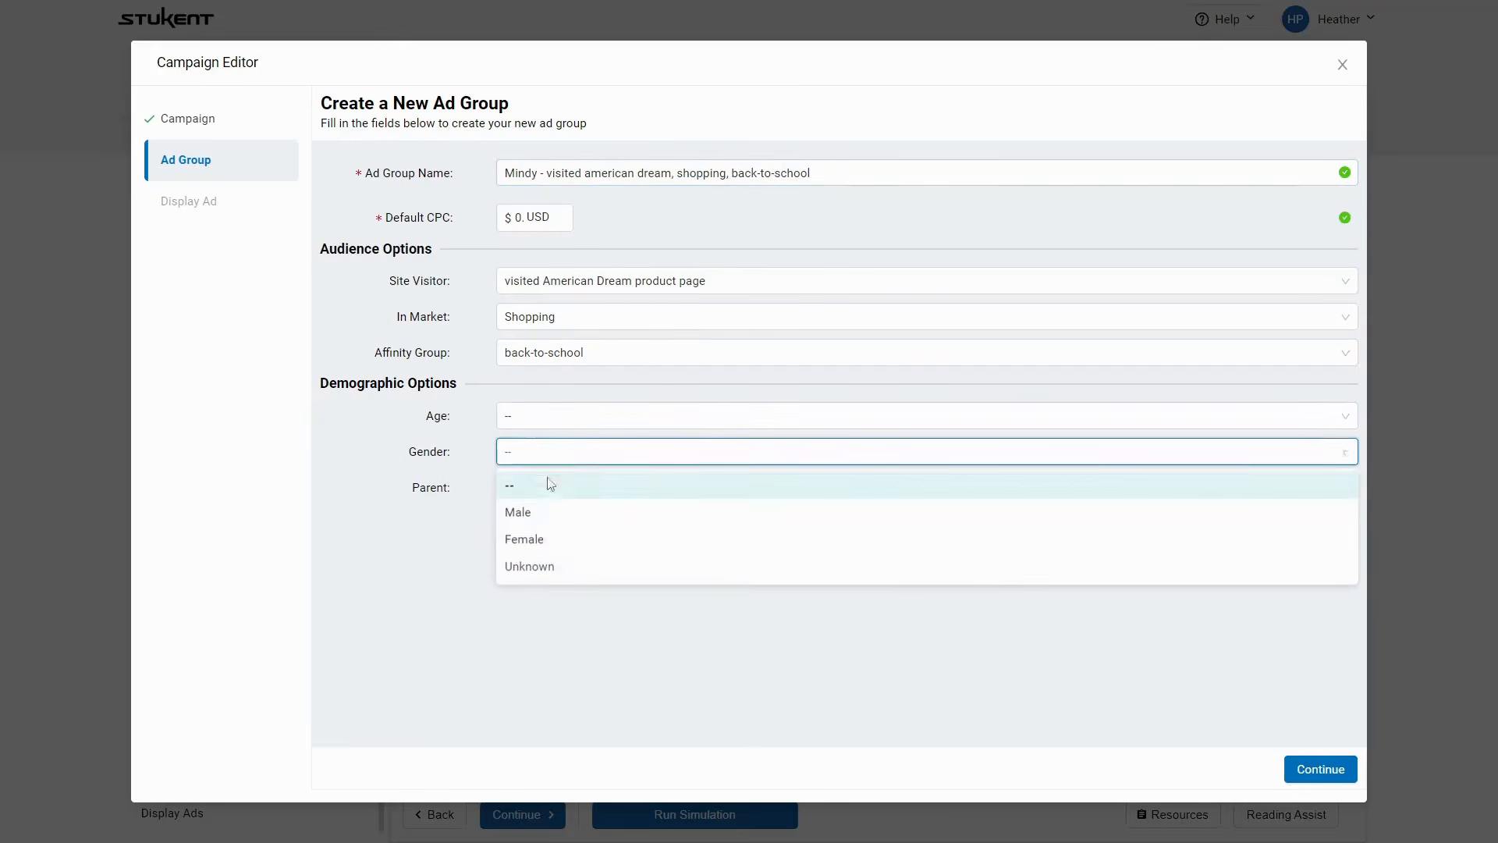
left_click(552, 536)
left_click(563, 416)
left_click(580, 475)
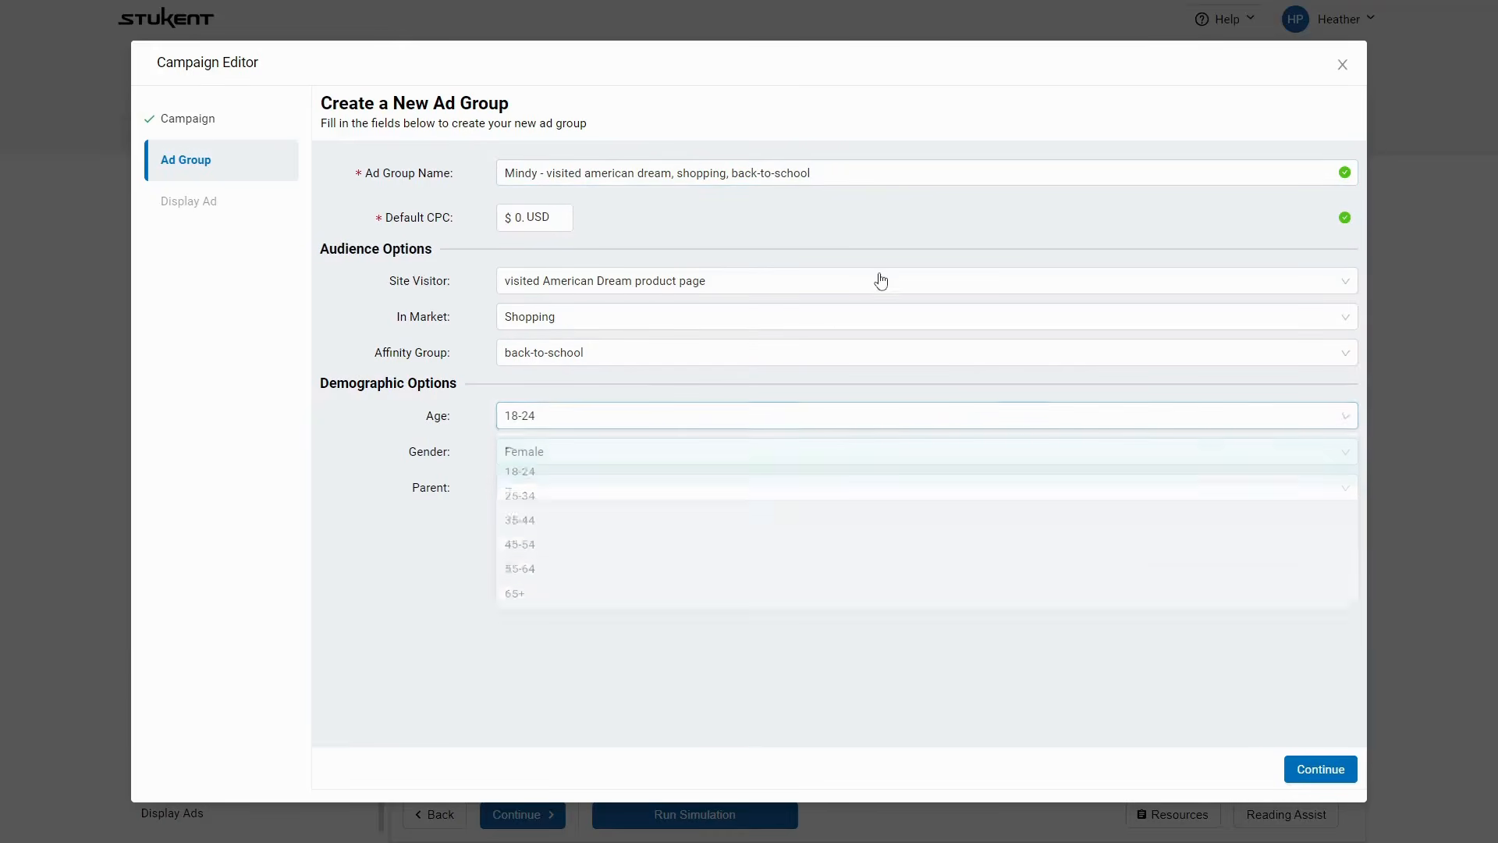
left_click(901, 169)
type(", ")
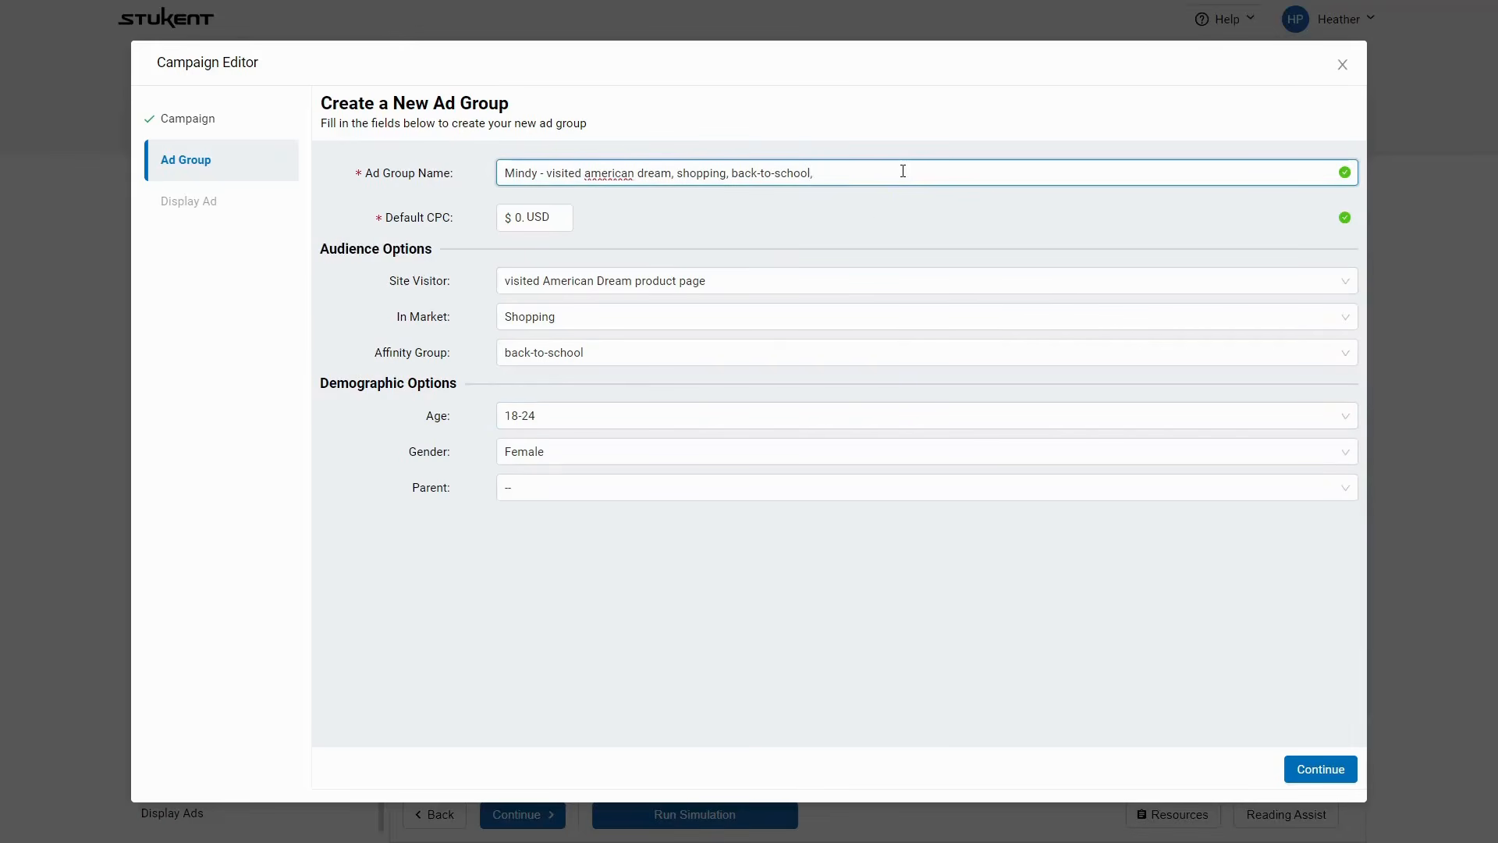
type("age, gender")
left_click(541, 490)
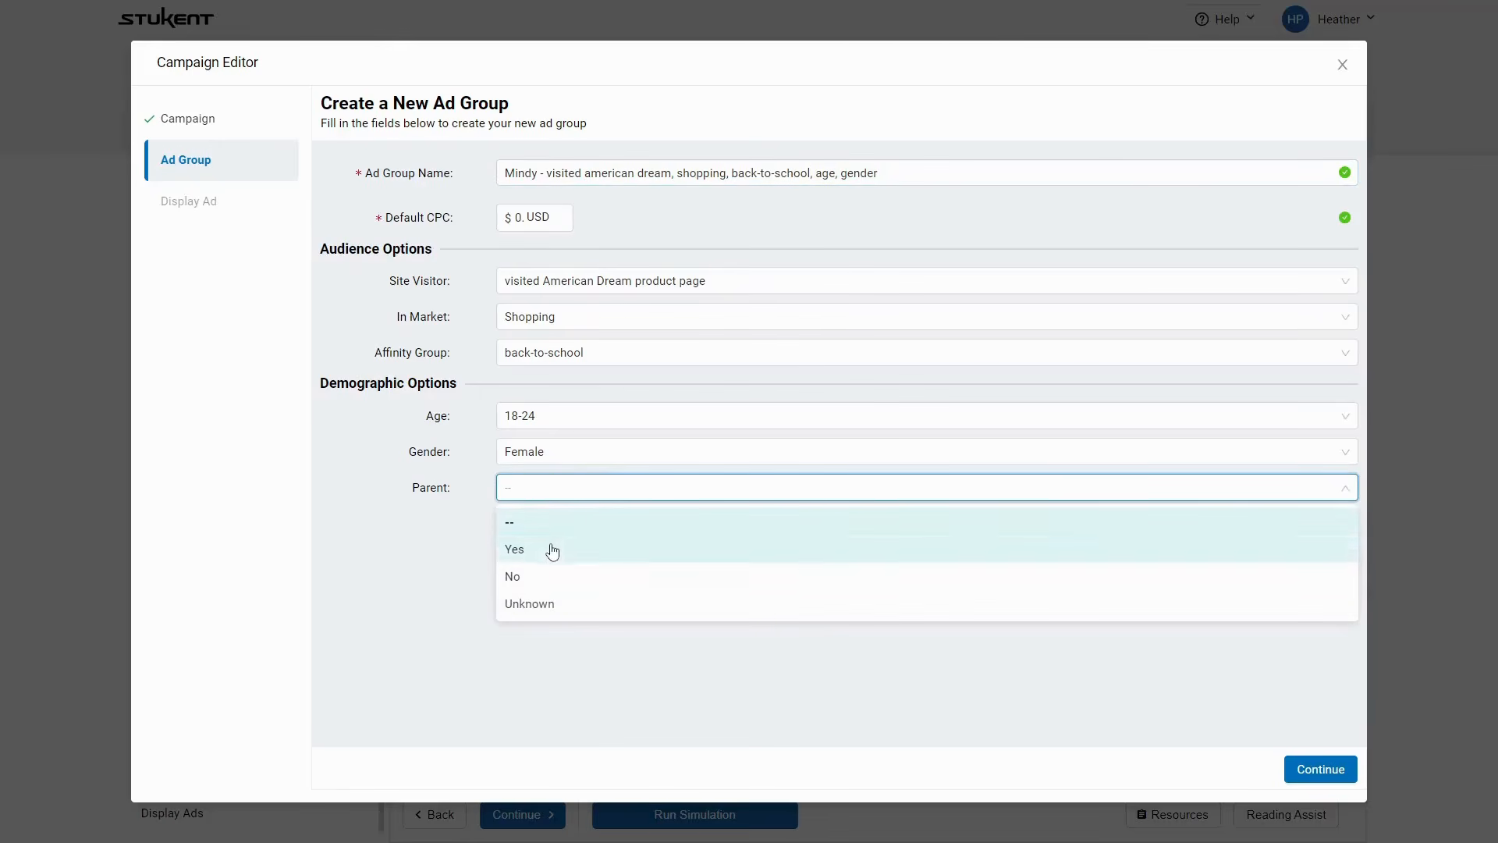
left_click(464, 488)
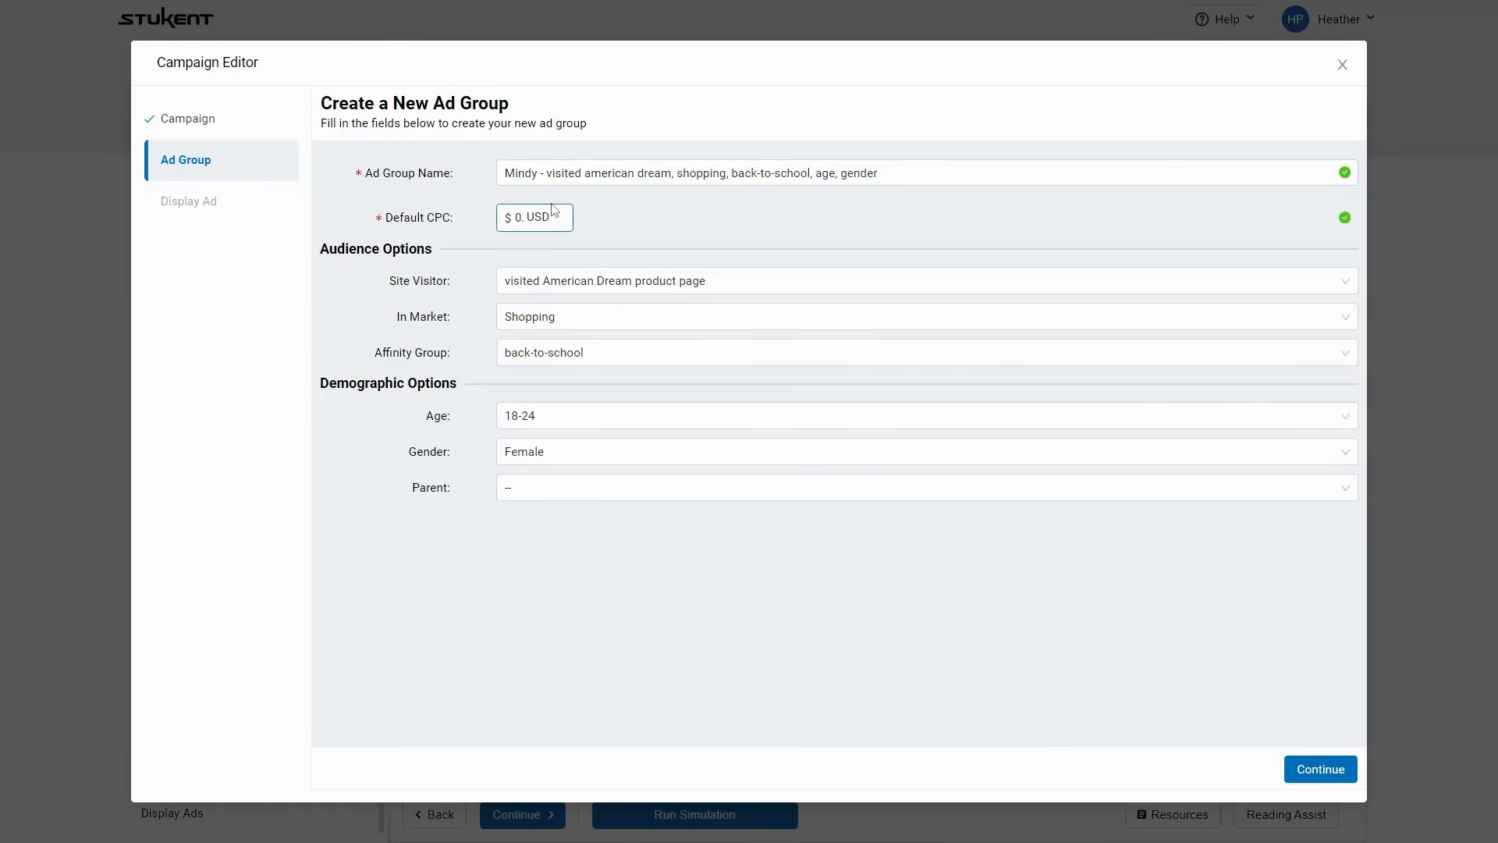
Continue to the display ad and set its URL to /american-dream/backpacks
left_click(1315, 773)
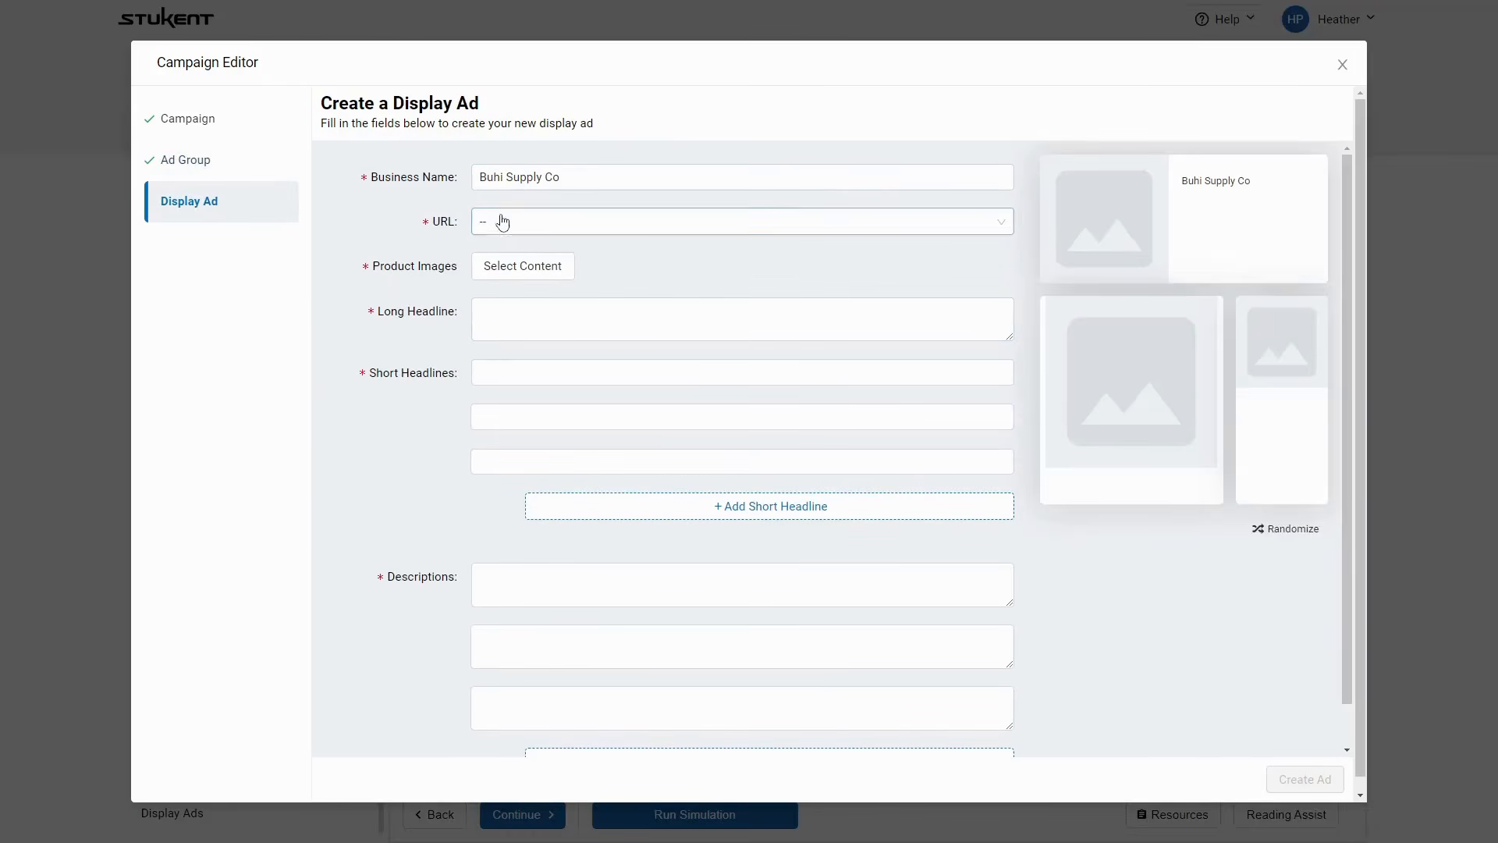
left_click(502, 222)
left_click(607, 339)
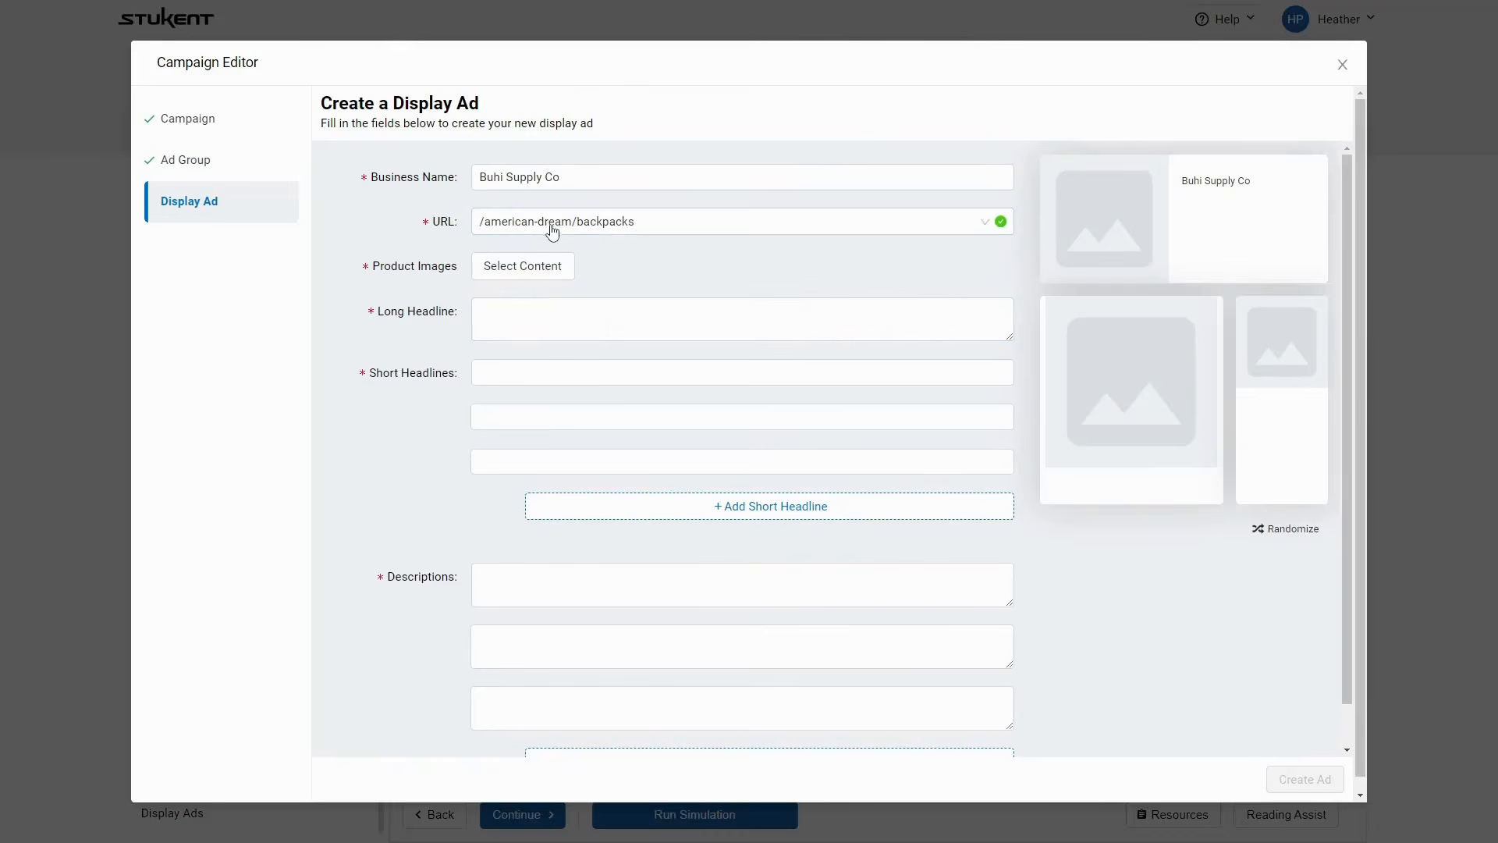
Select the American Dream Backpack product image and set the ad's long headline to "Find your Backpack for School"
left_click(536, 283)
left_click(351, 328)
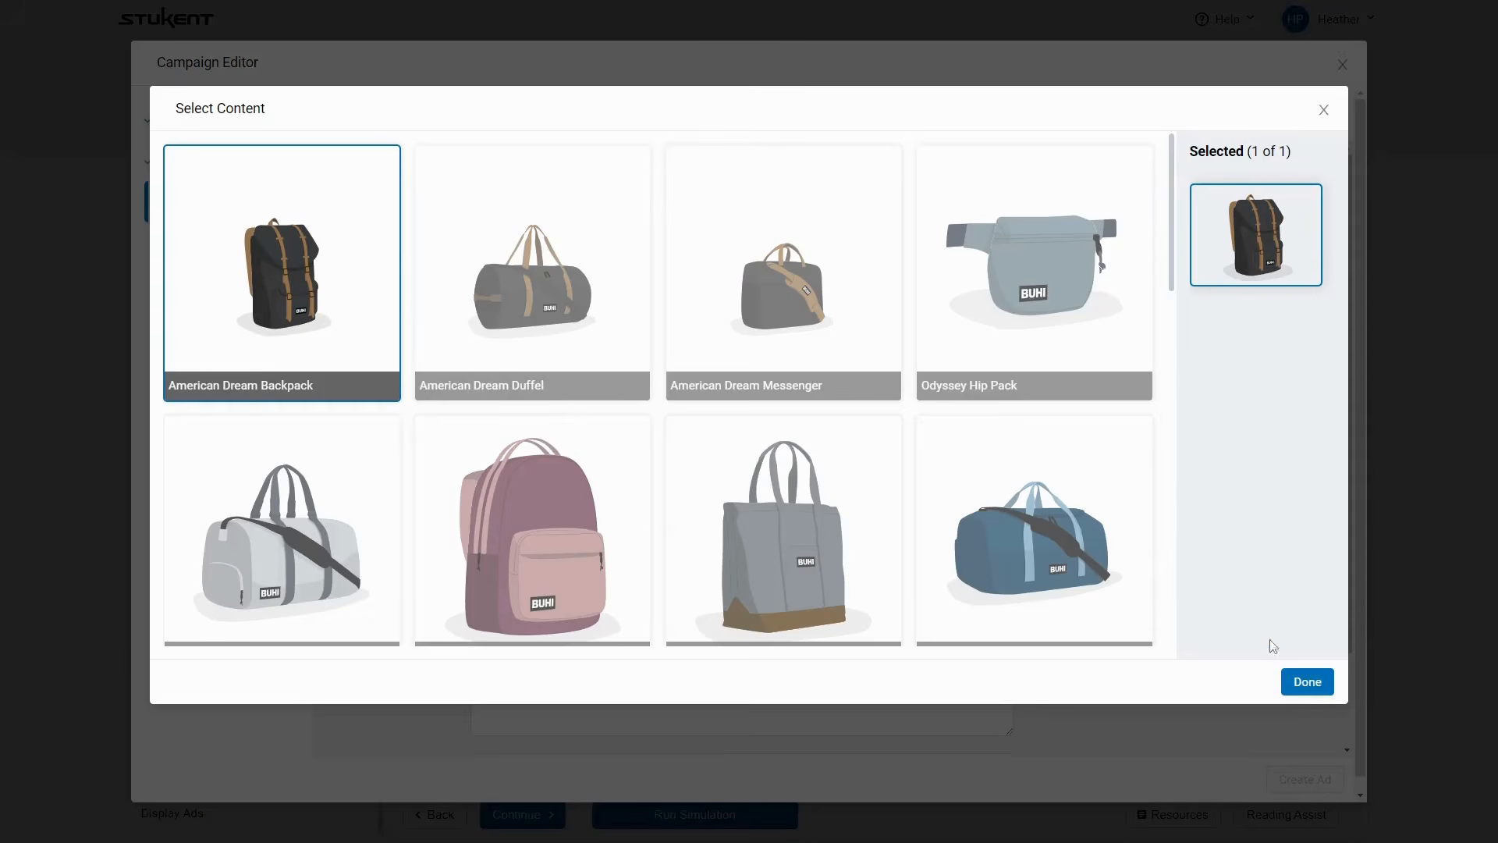
left_click(1308, 682)
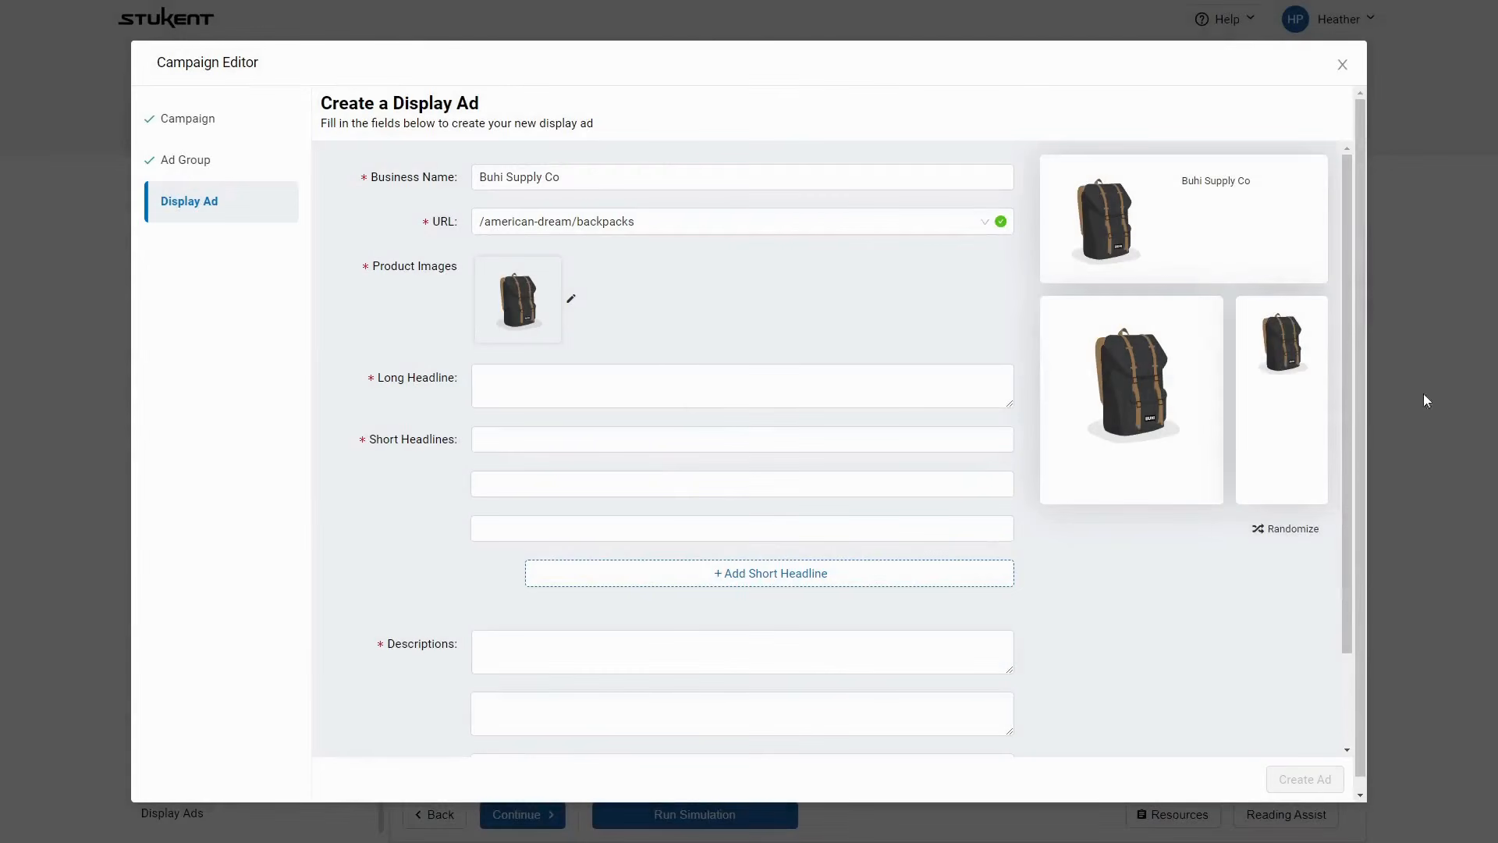
left_click(635, 387)
type("Find your Backpack for School")
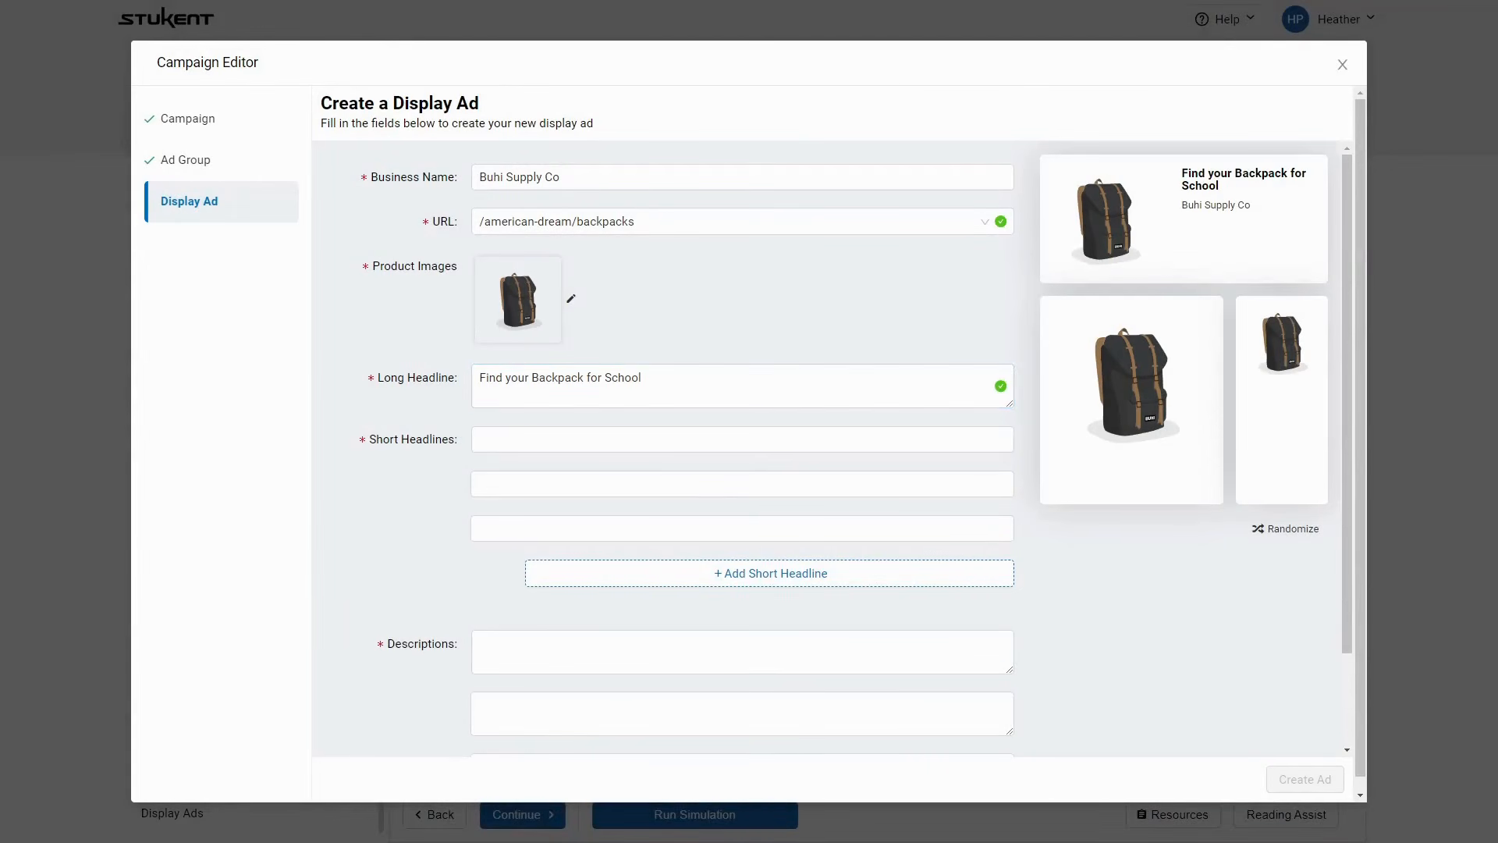
Fill in the short headlines "Backpack Designed for Students", "Stylish Backpacks for College" and "Click here Free Shipping"
left_click(597, 439)
type("Backpack Designed for Students")
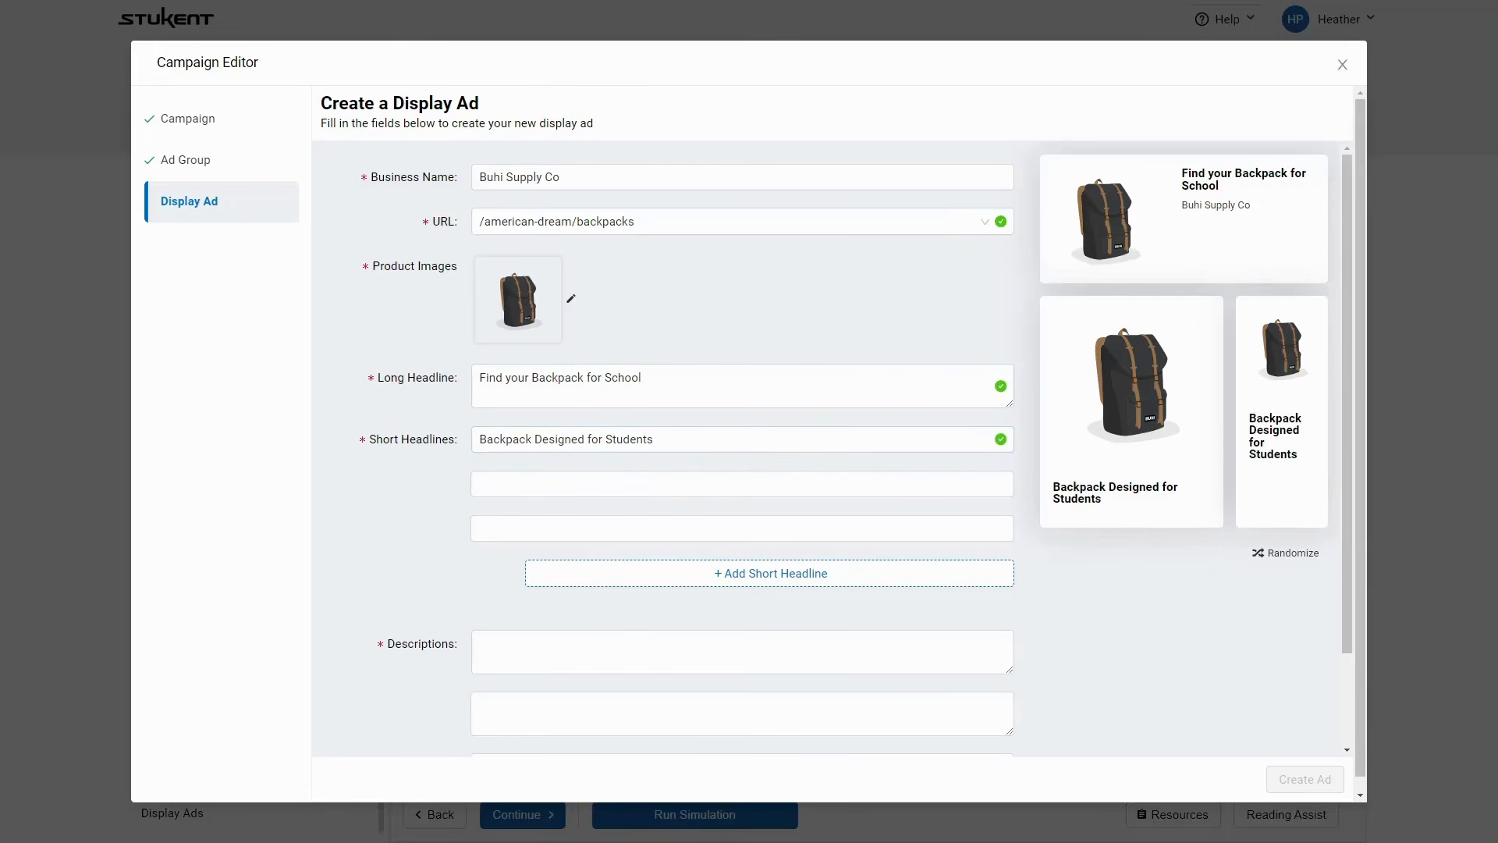
left_click(642, 485)
type("Stylish Backpacks for College")
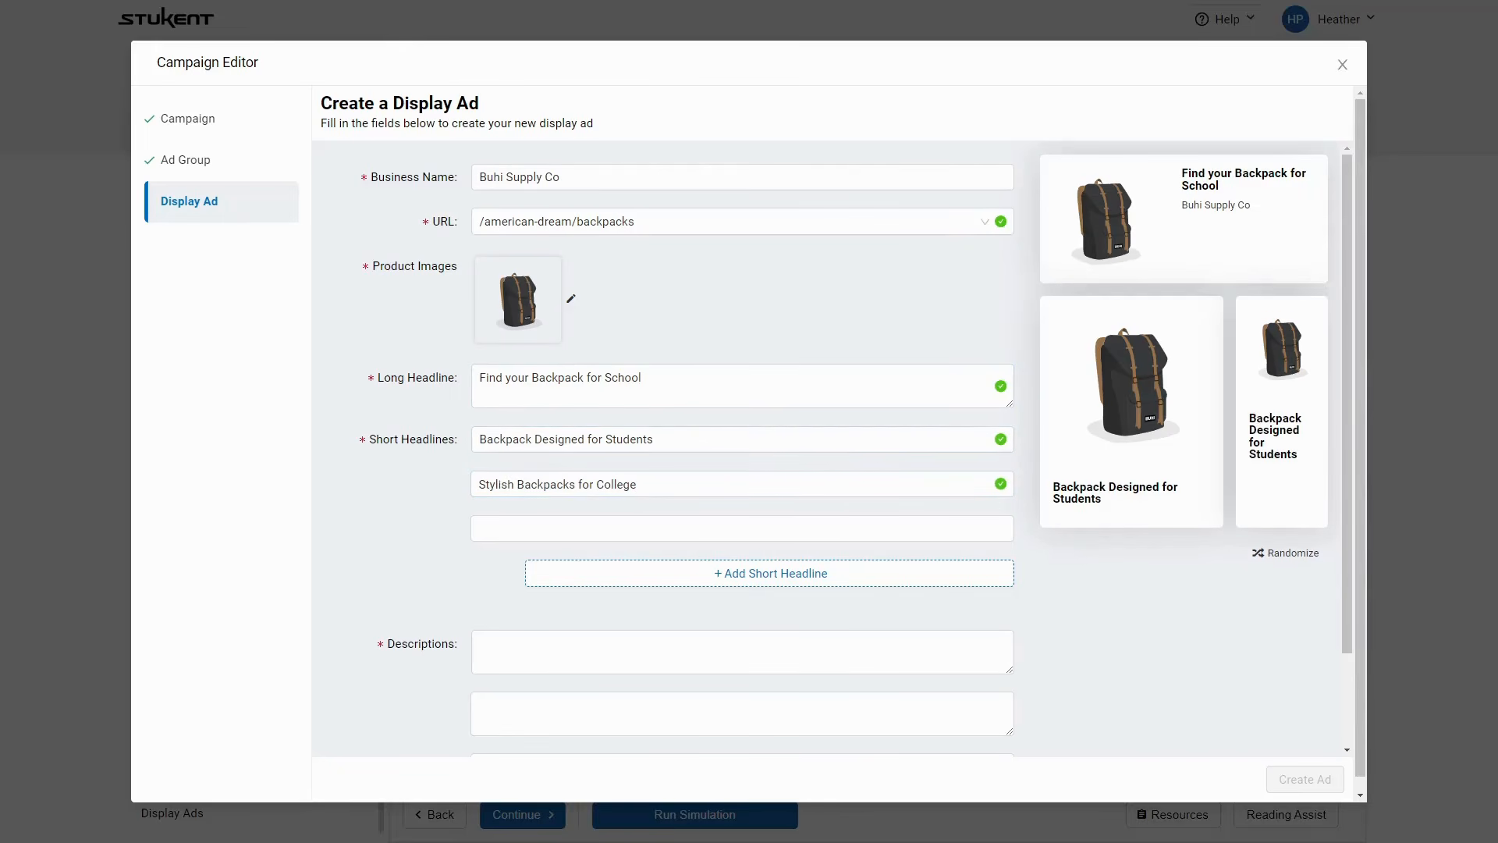
left_click(682, 528)
type("Click here Free Shipping")
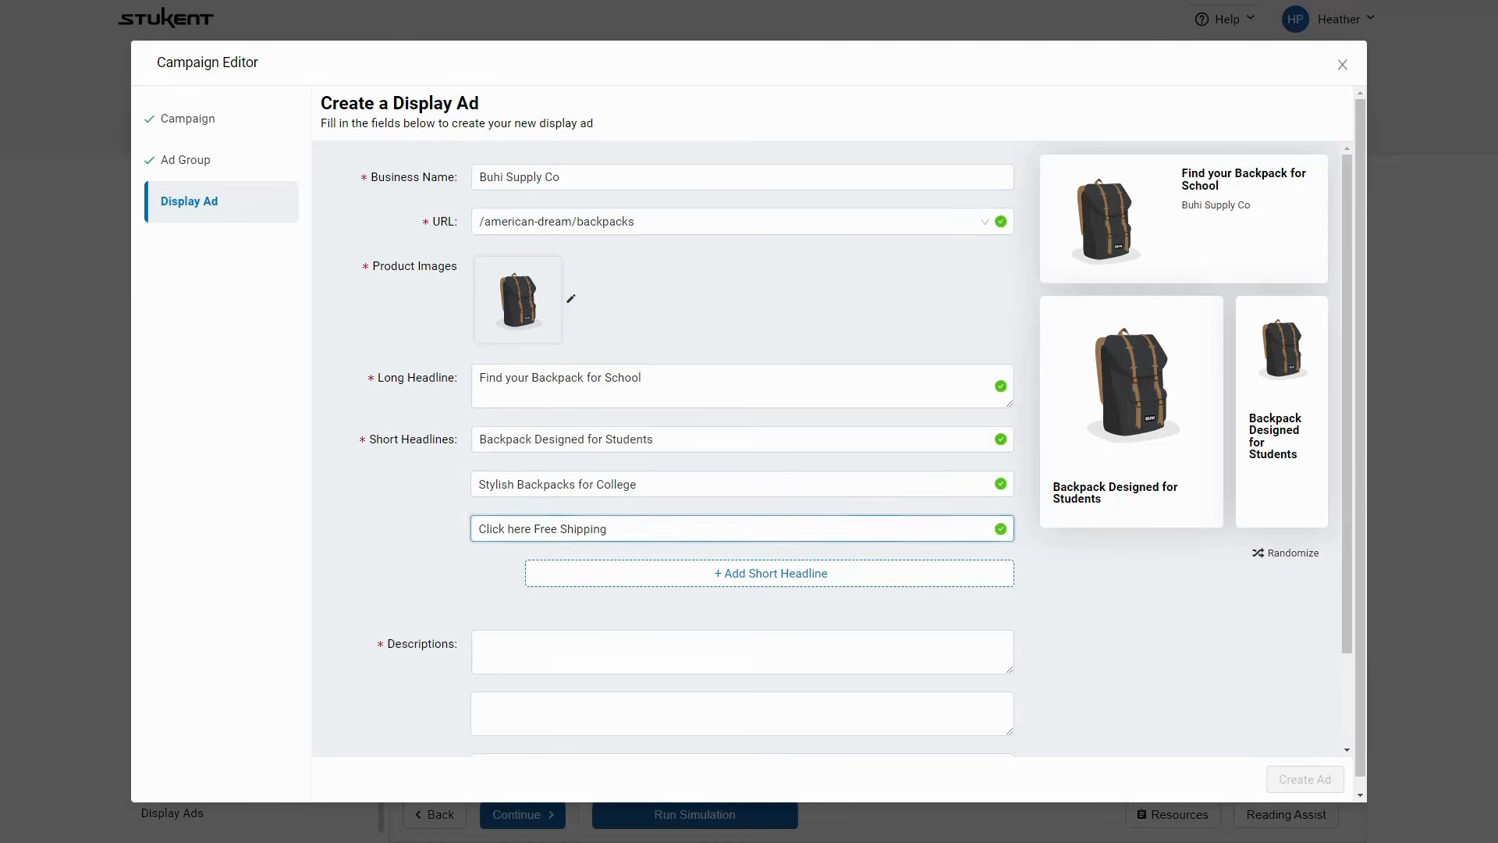
Enter the first description: "Whether it's studying or hanging out with friends, Buhi has you covered."
left_click(689, 642)
type("Whether it's studying or hanging out with friends, Buhi has you covered.")
scroll(689, 642, "down", 2)
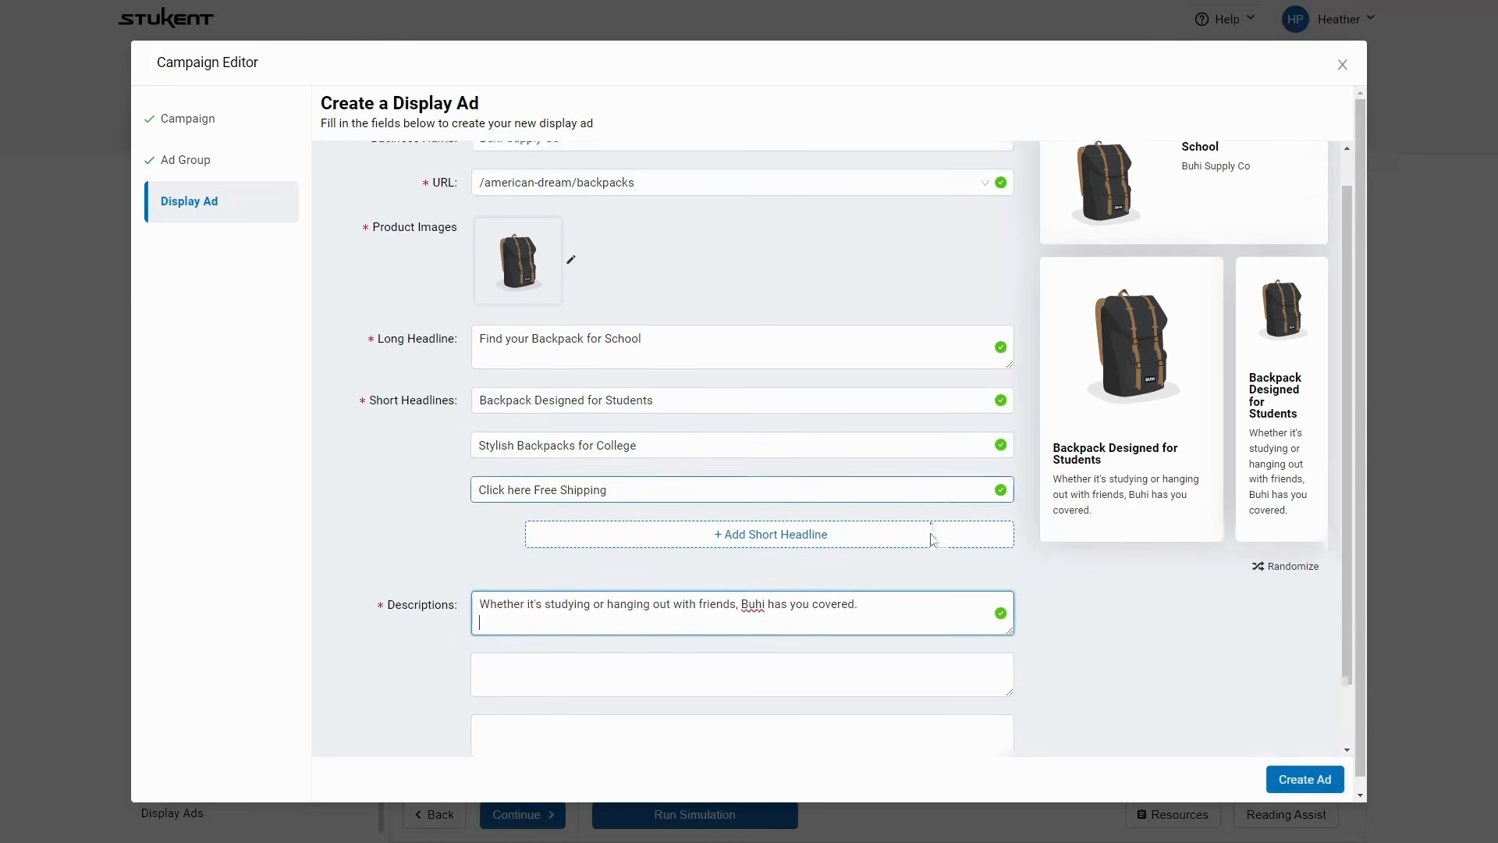
Add the descriptions "Shop the most stylish backpack with rave reviews and Free Shipping!" and "Need a backpack that can carry all your school supplies?"
left_click(829, 601)
type("Shop the most stylish backpack with rave reviews and Free Shipping!")
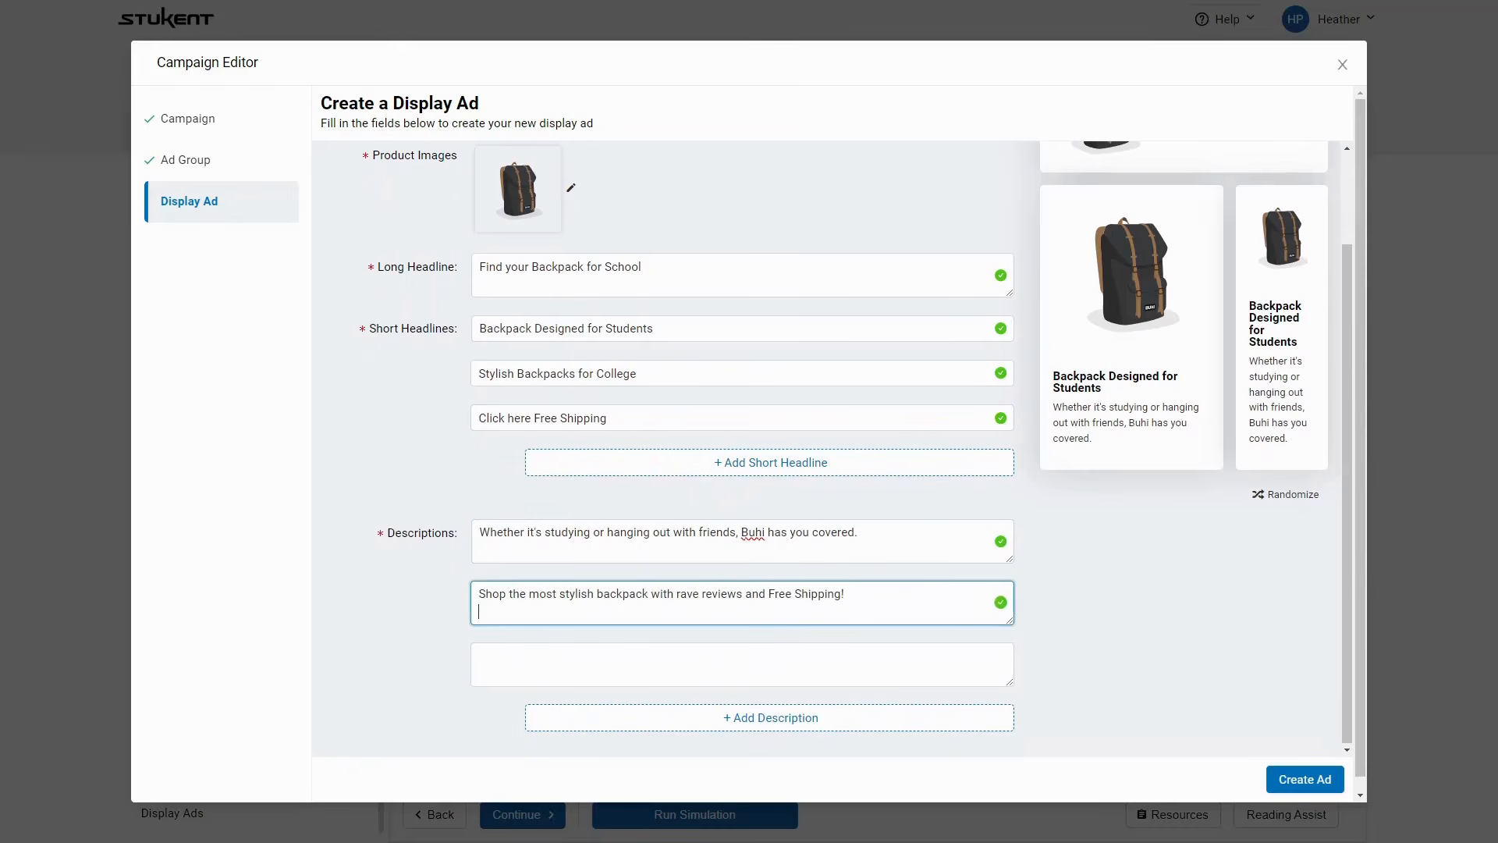
left_click(808, 652)
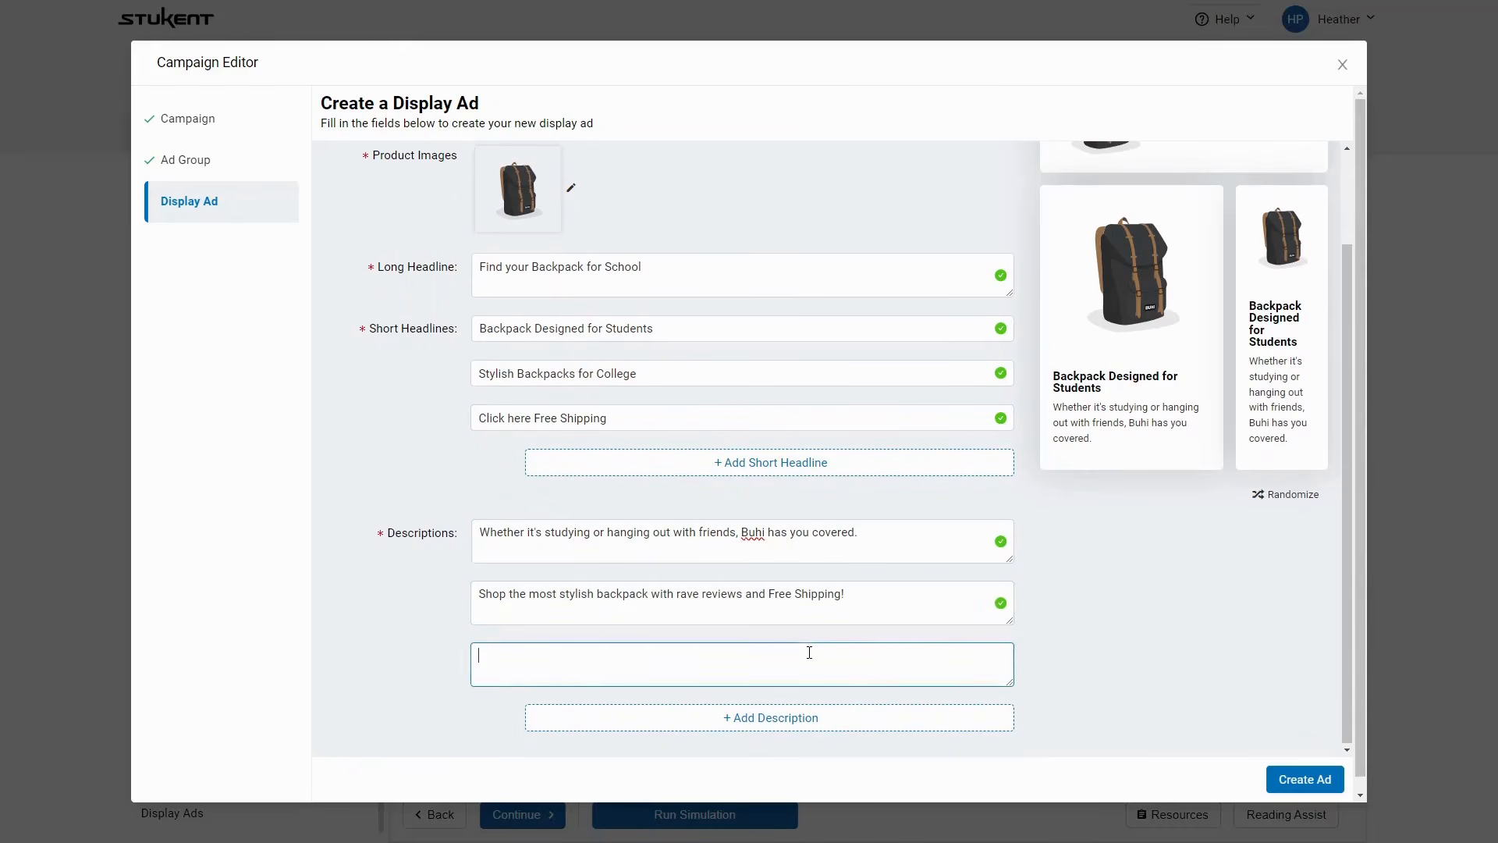
type("Need a backpack that can carry all your school supplies?")
Review the display ad's long headline, short headlines, descriptions and previews
scroll(910, 630, "up", 2)
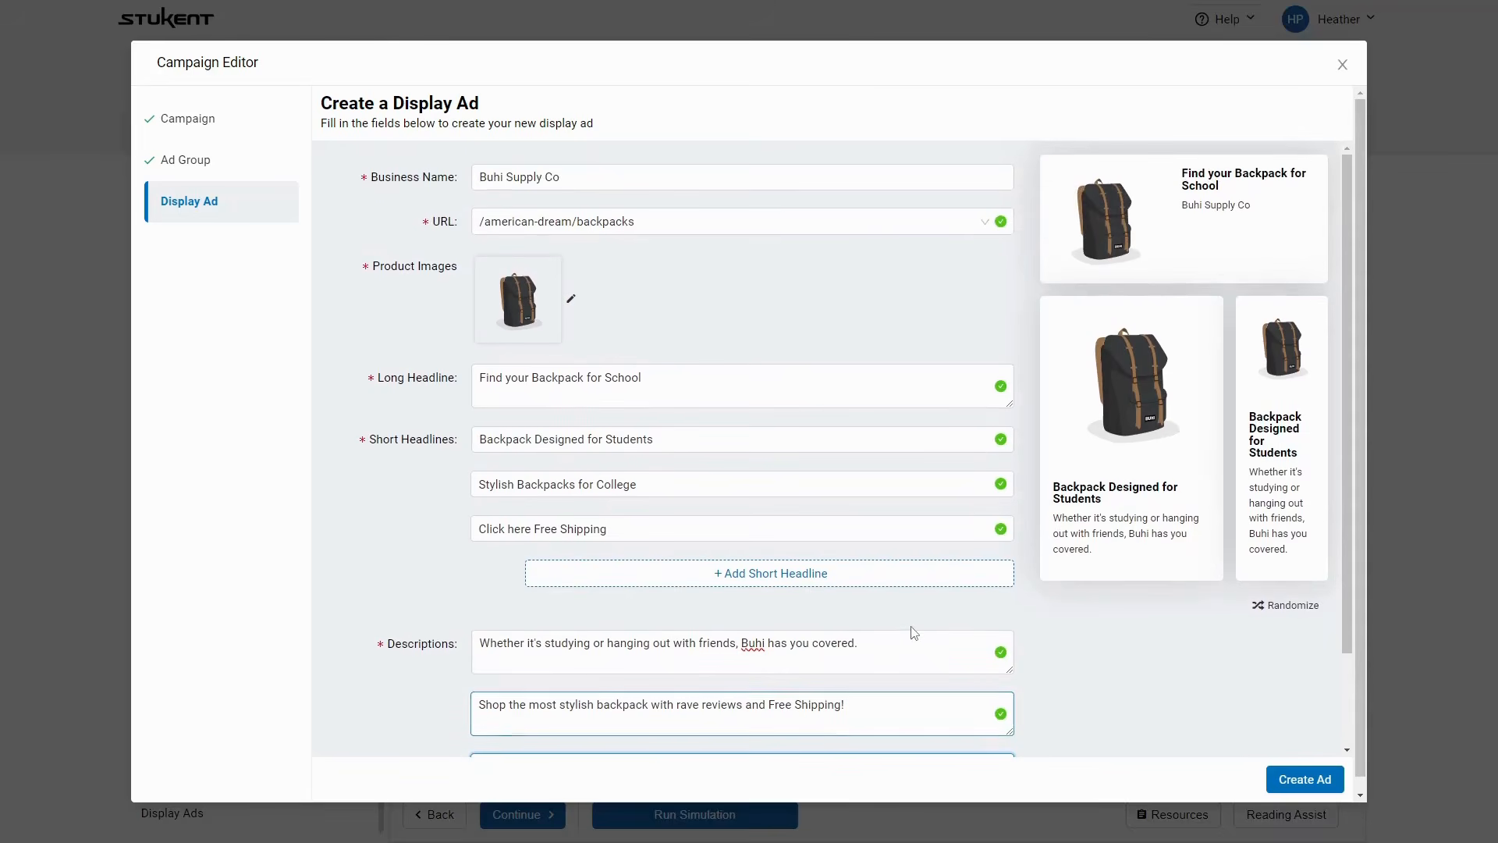
scroll(912, 623, "down", 2)
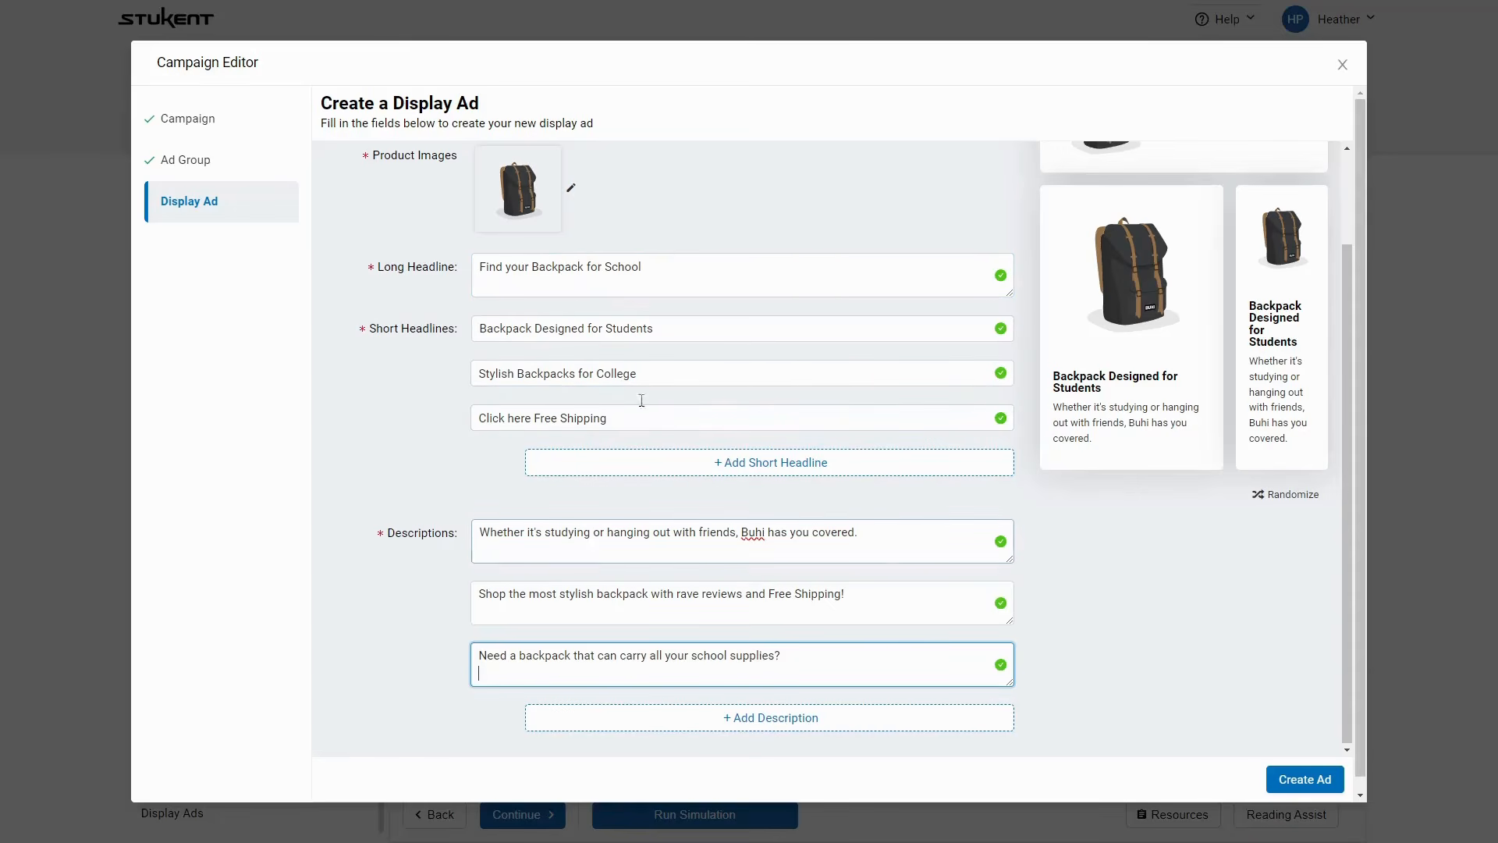
scroll(628, 367, "up", 2)
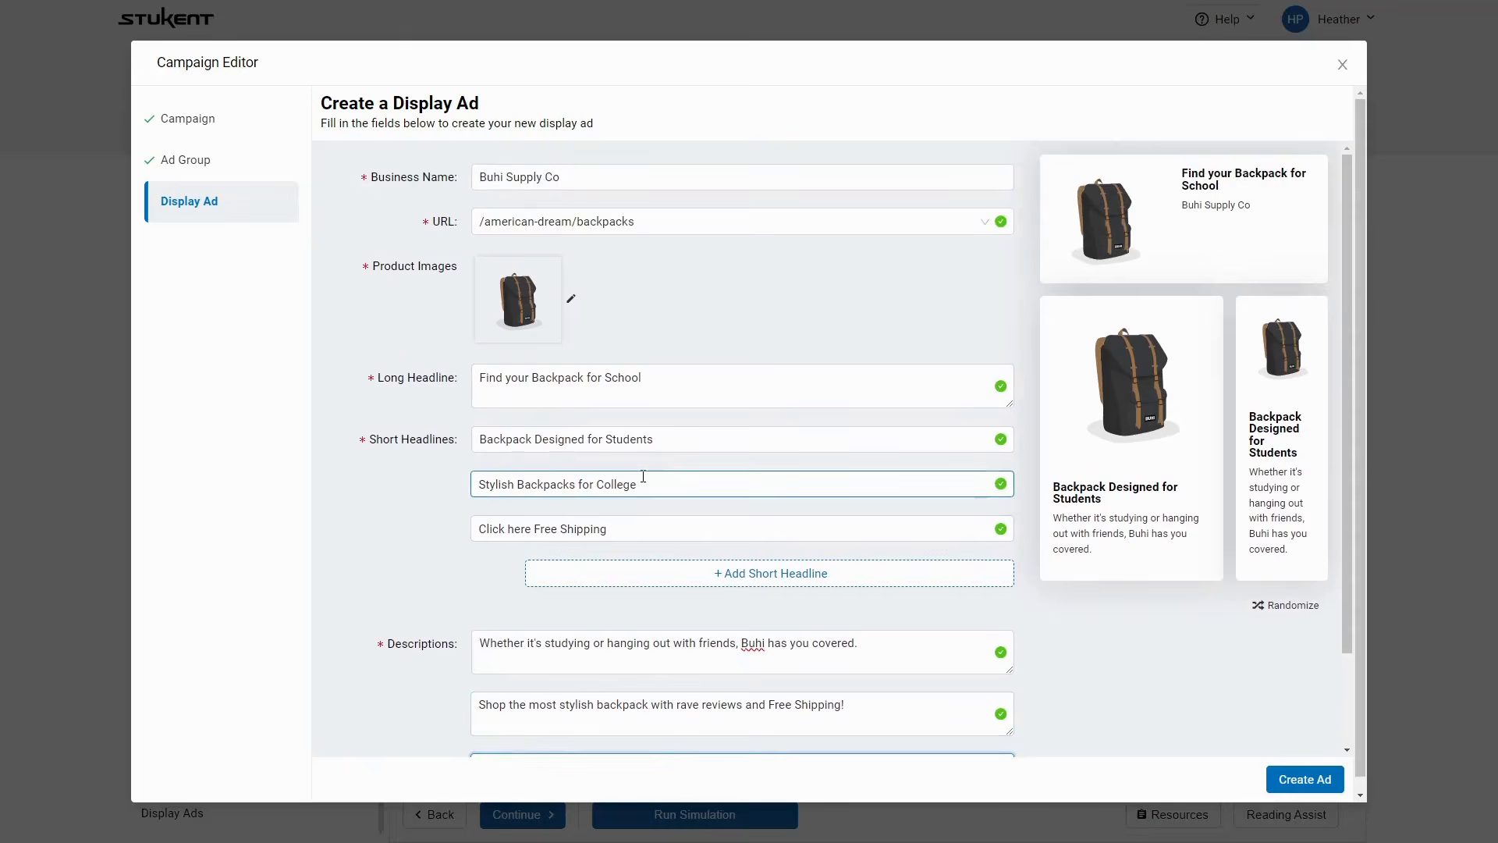
scroll(647, 480, "down", 2)
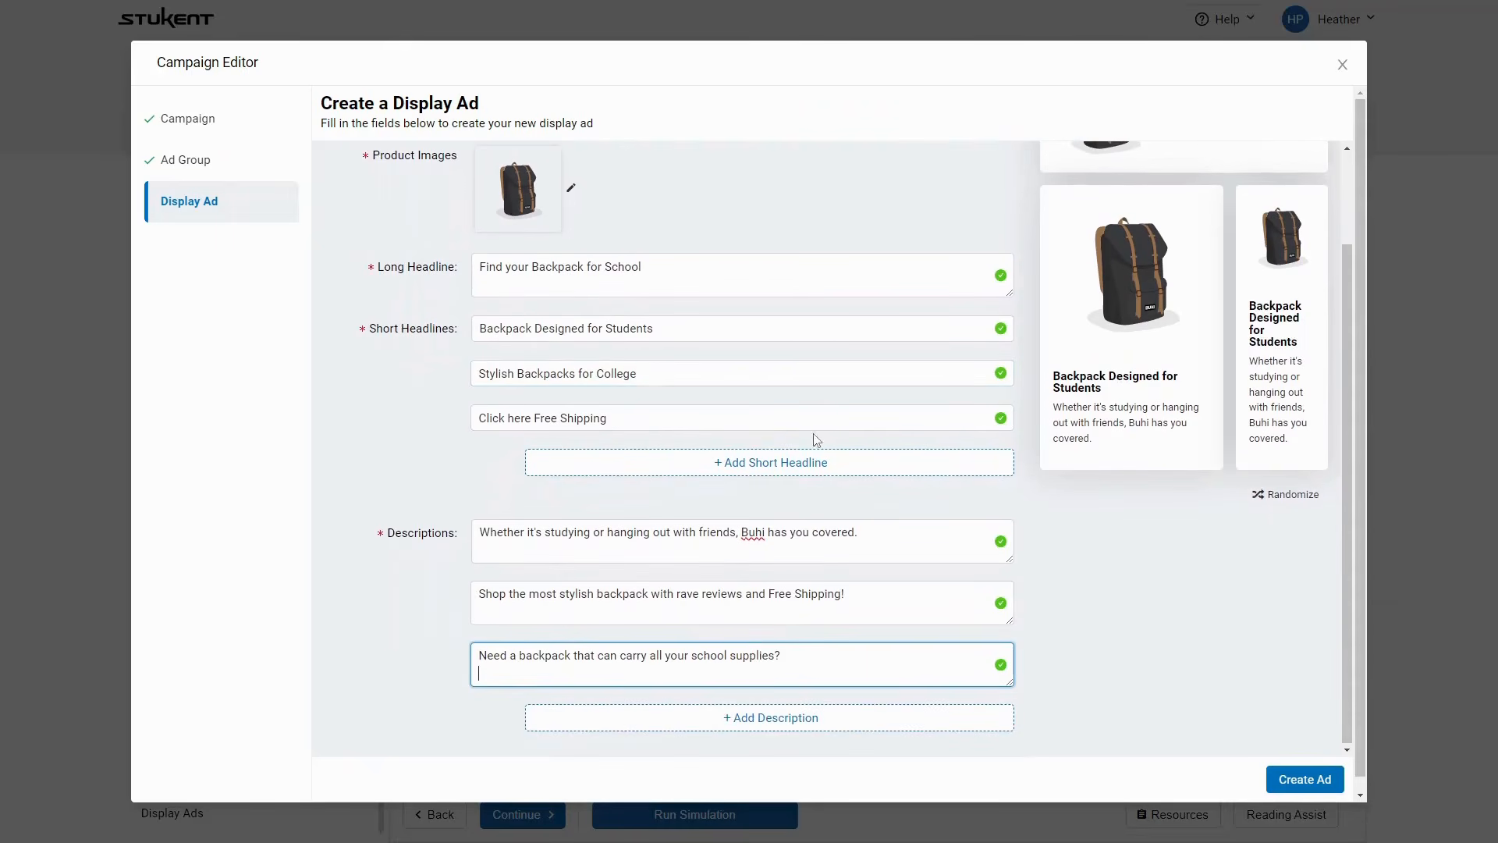
scroll(815, 458, "up", 2)
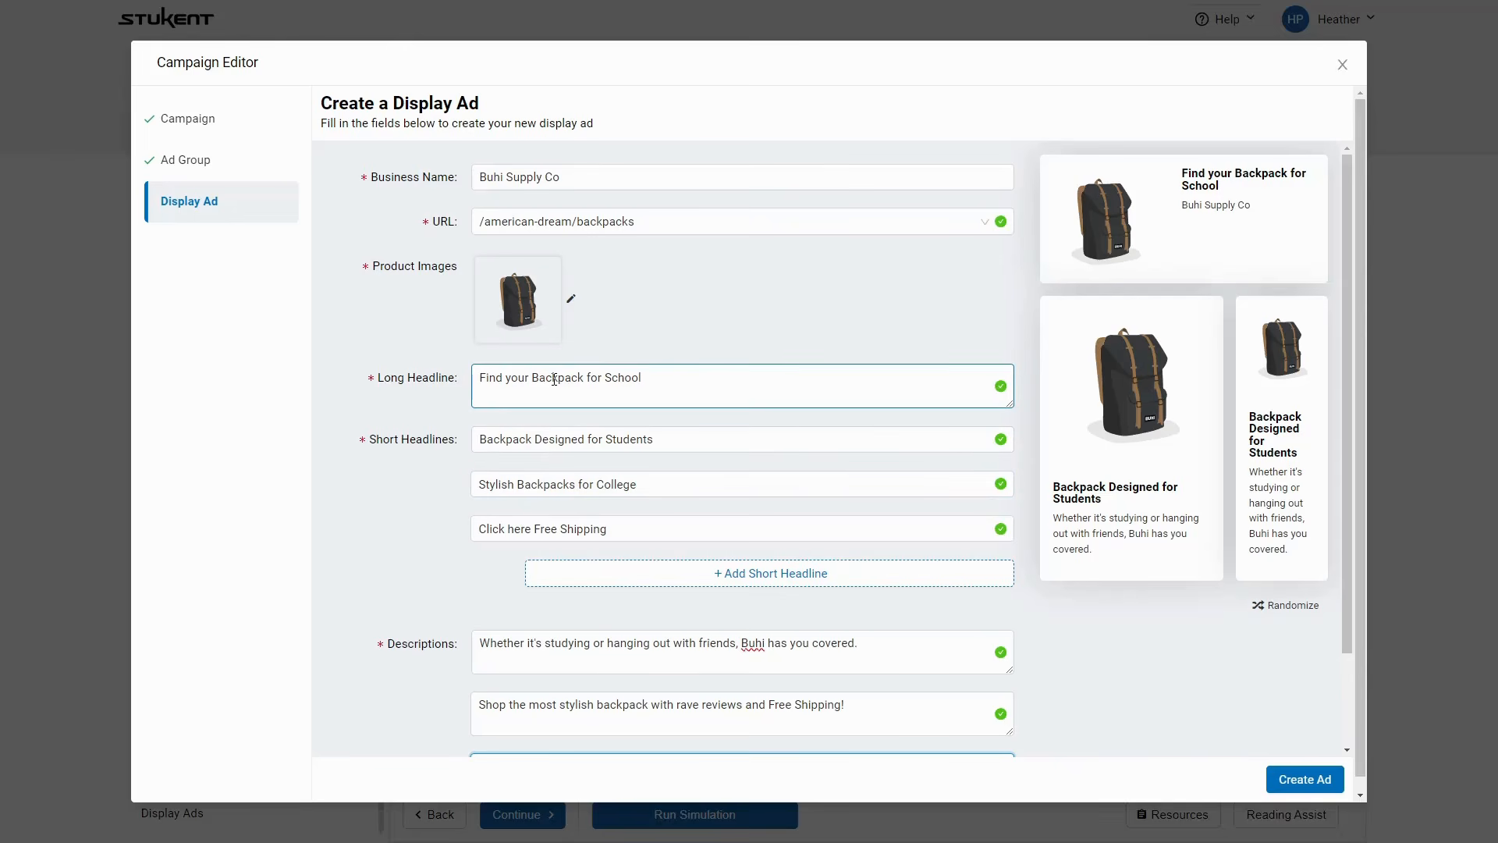
left_click(520, 382)
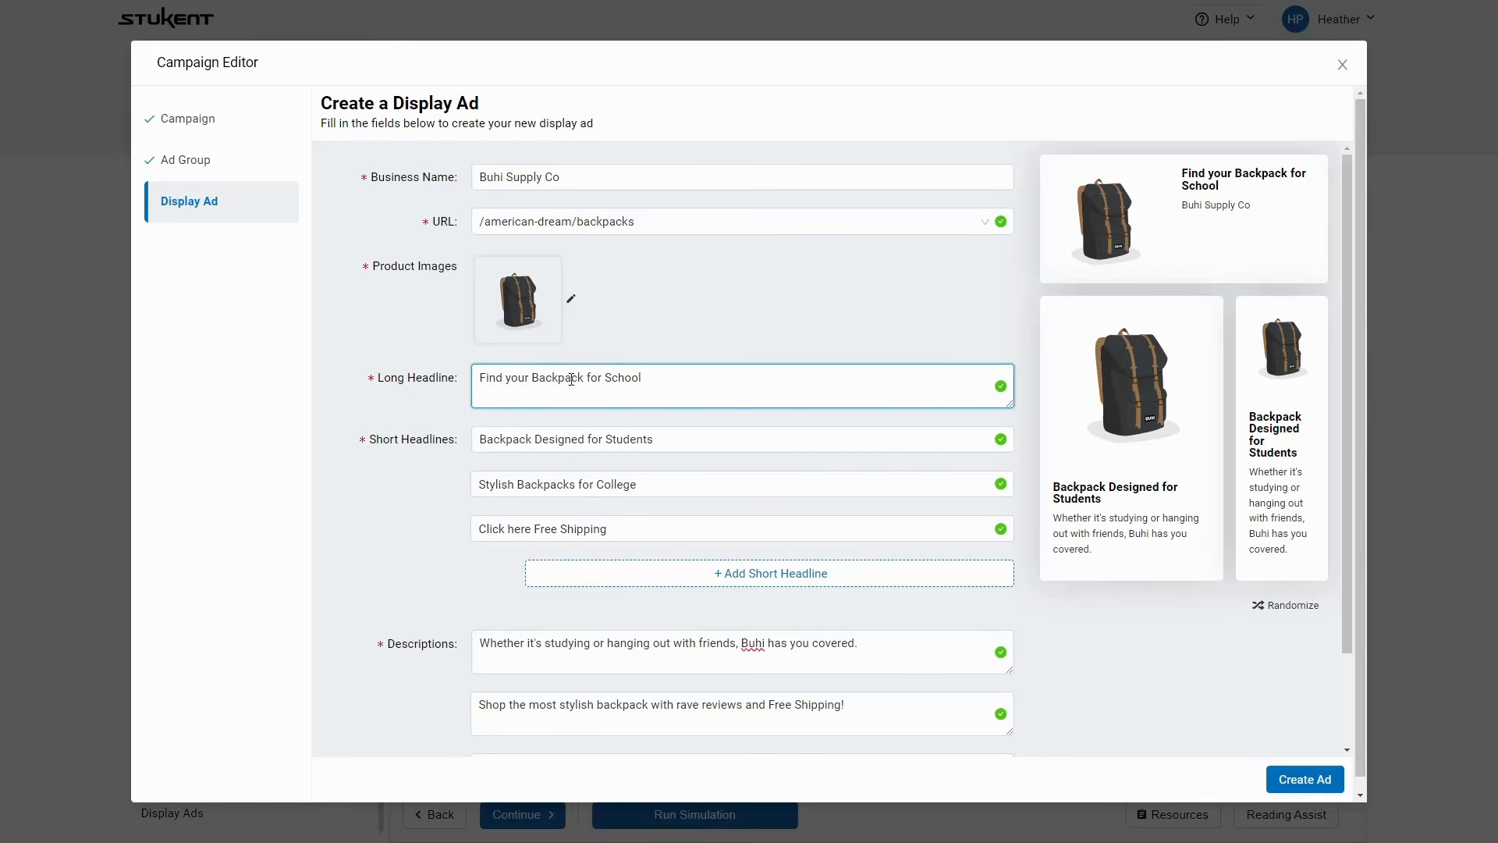
triple_click(481, 377)
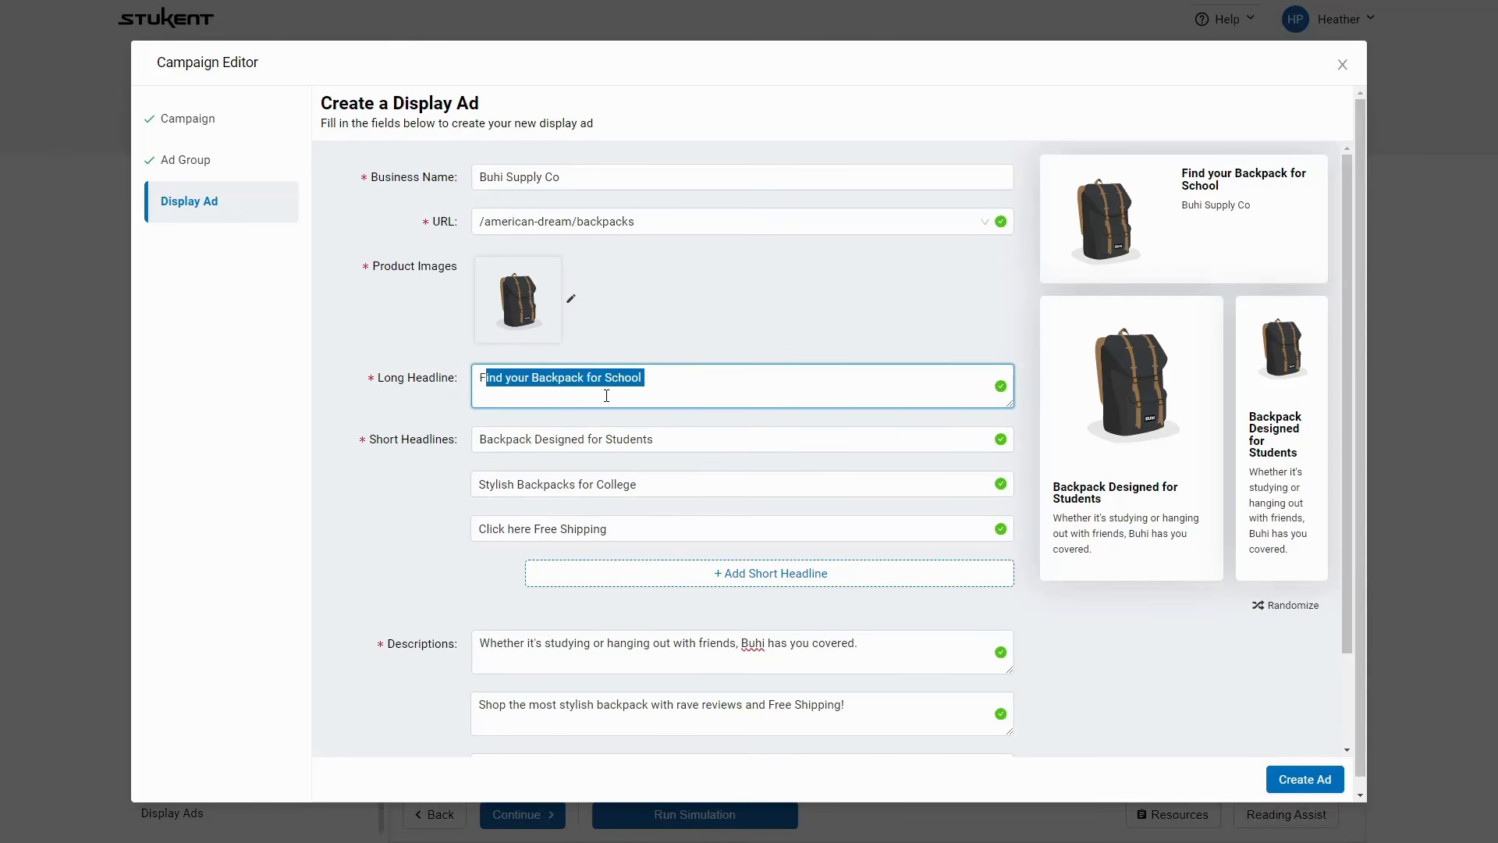
left_click(478, 390)
left_click(582, 479)
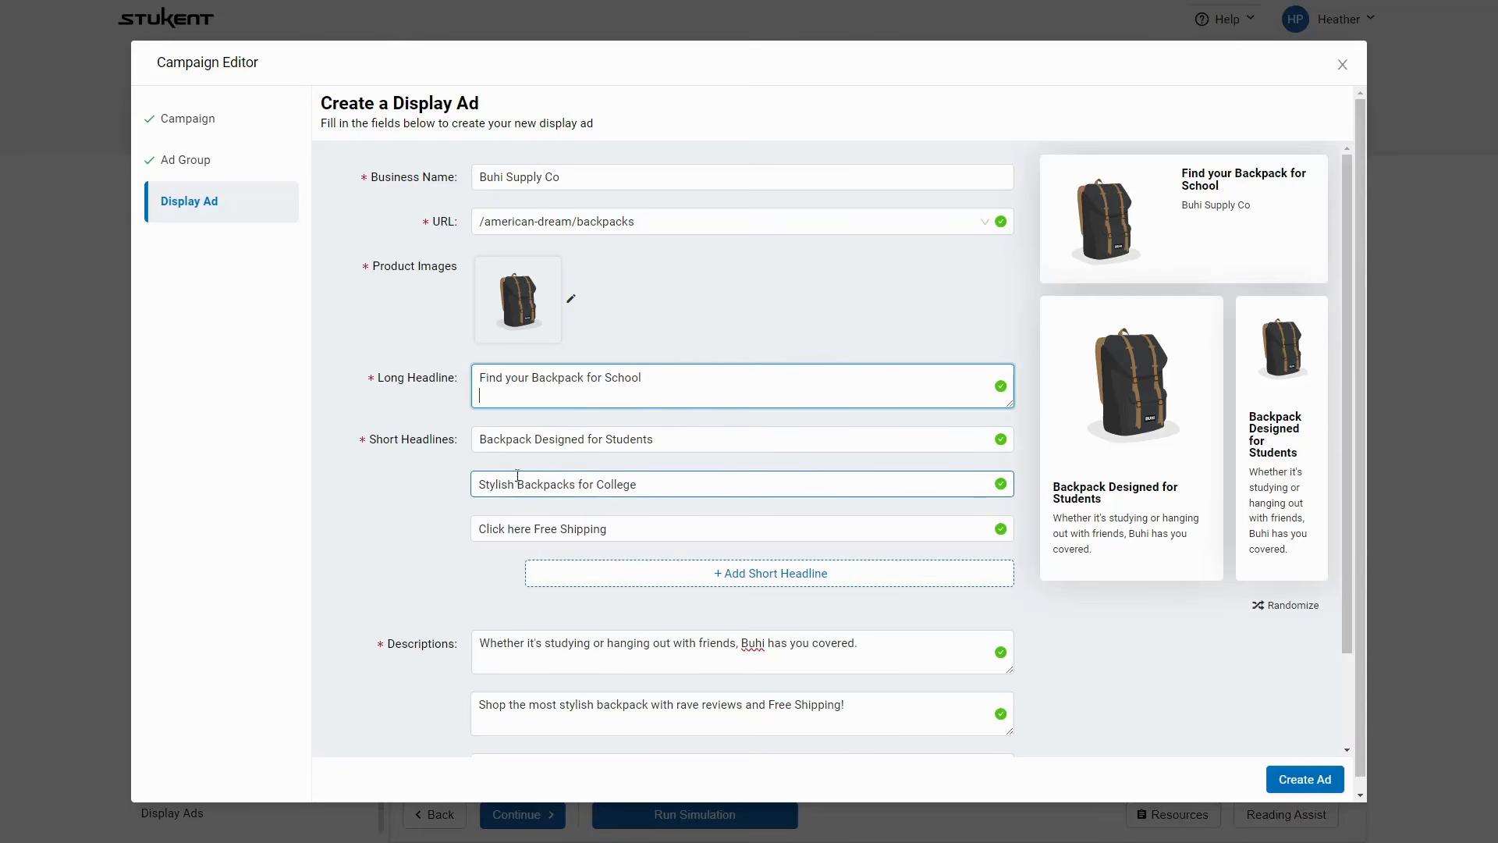
left_click_drag(500, 438, 613, 442)
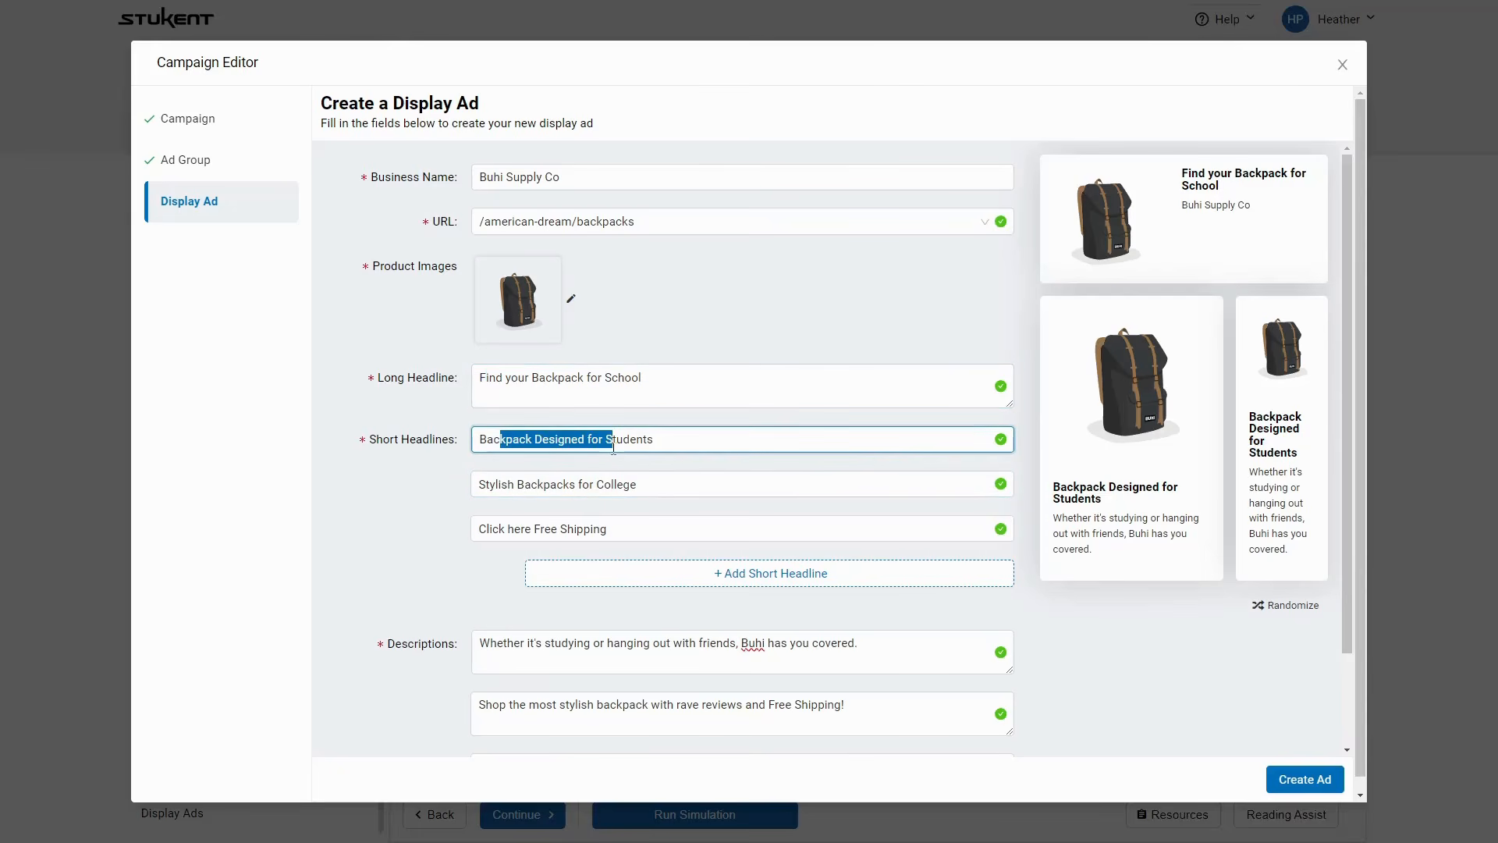
left_click(640, 445)
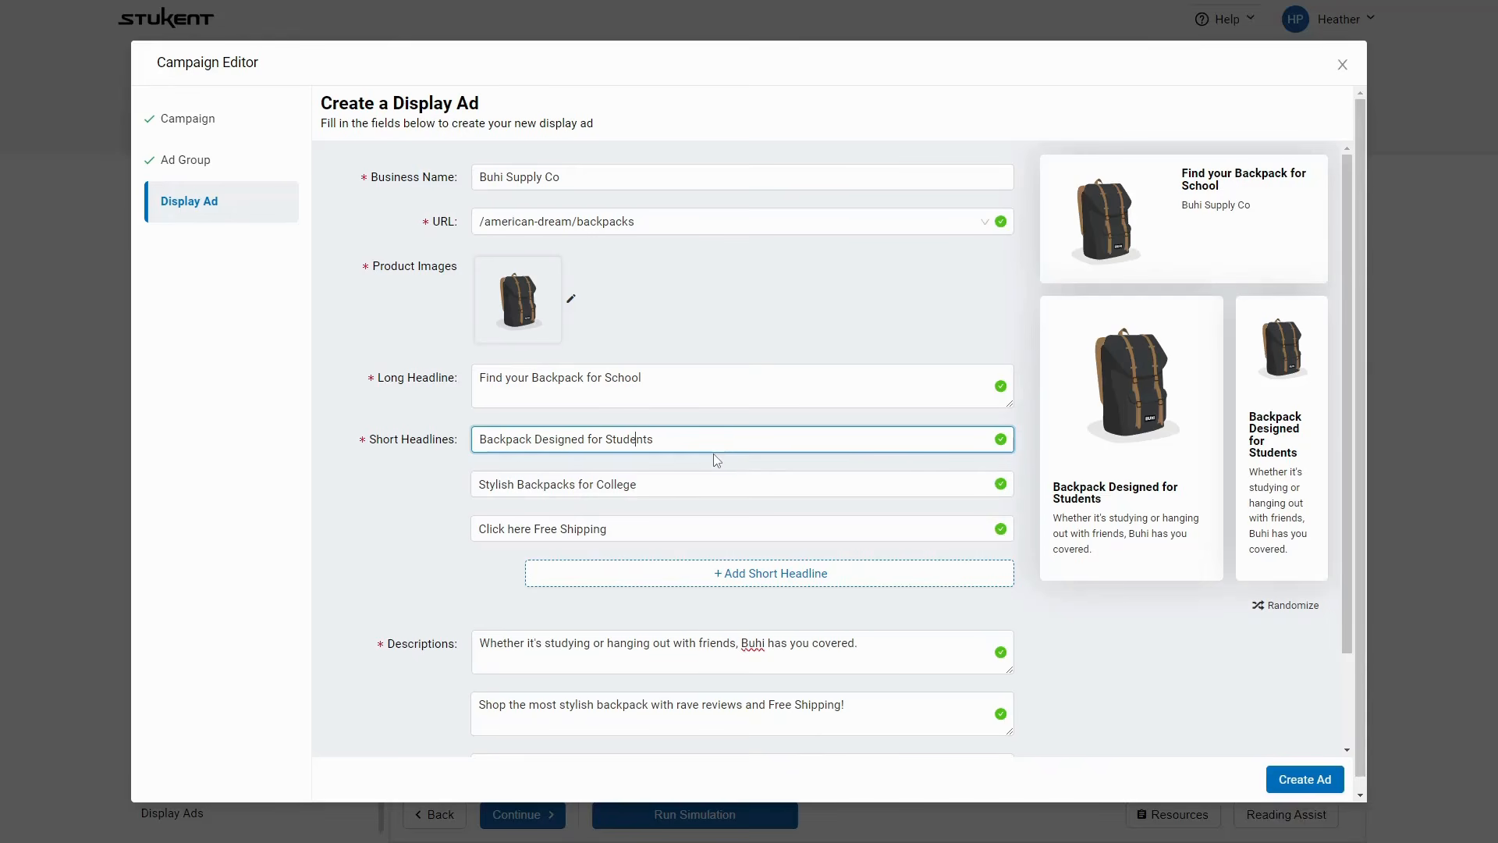
scroll(716, 507, "down", 2)
scroll(879, 491, "up", 2)
Create the display ad and find it at the end of the Display Ads list
left_click(1301, 780)
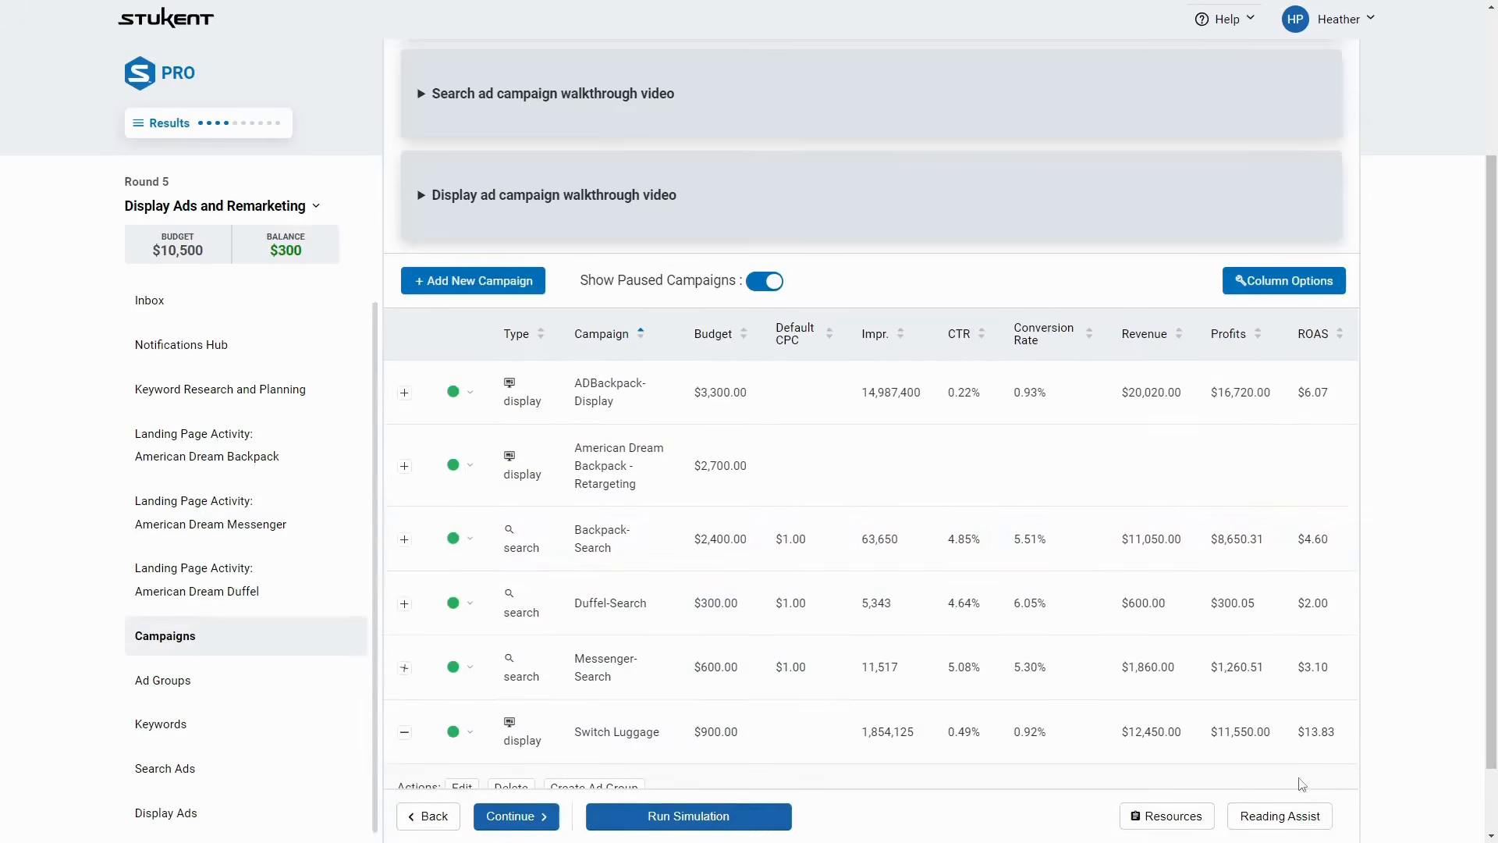
left_click(213, 815)
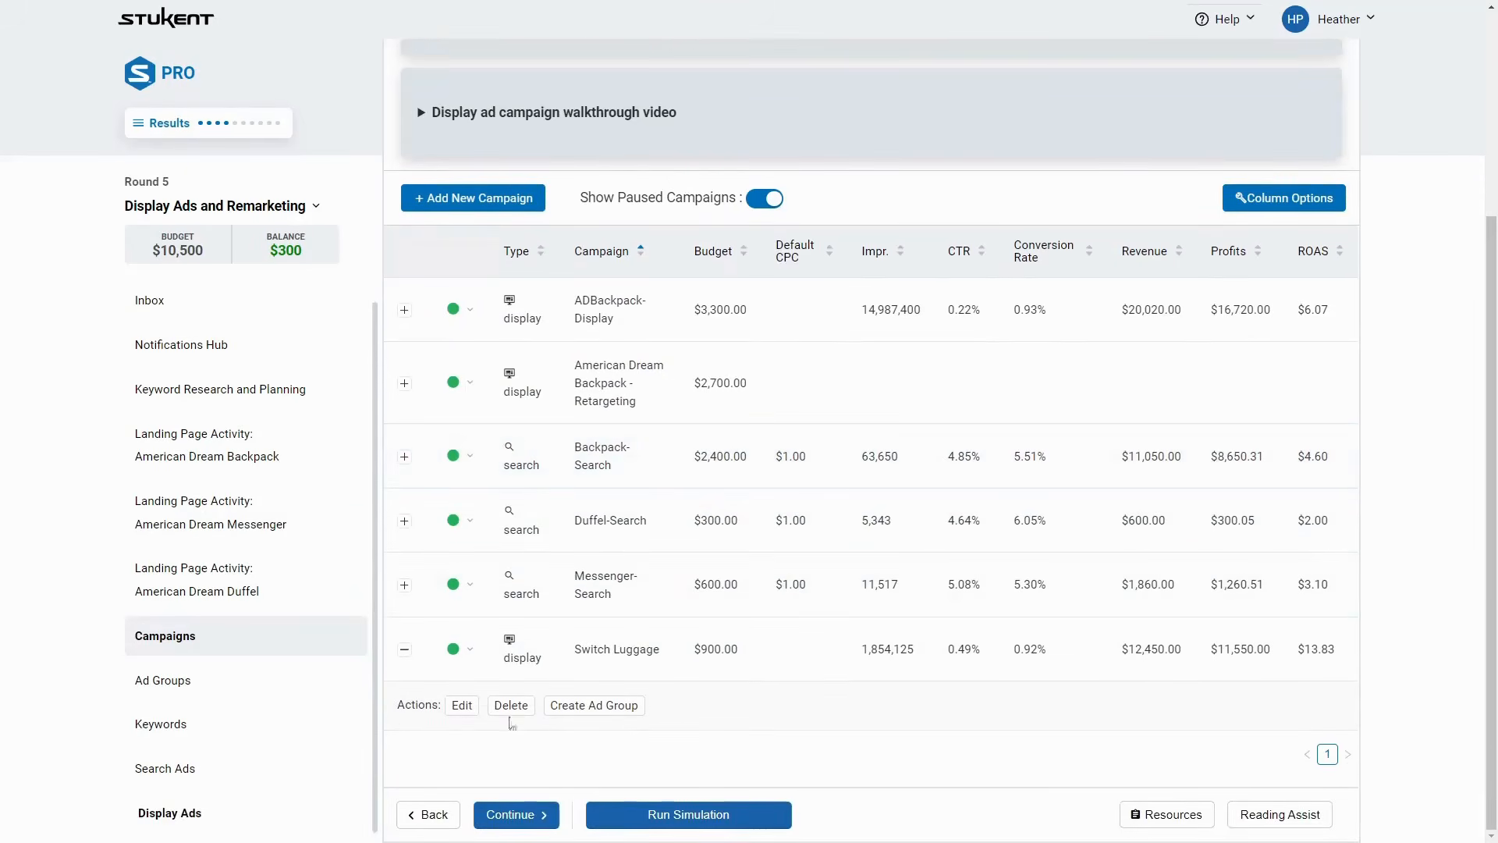
scroll(770, 382, "down", 15)
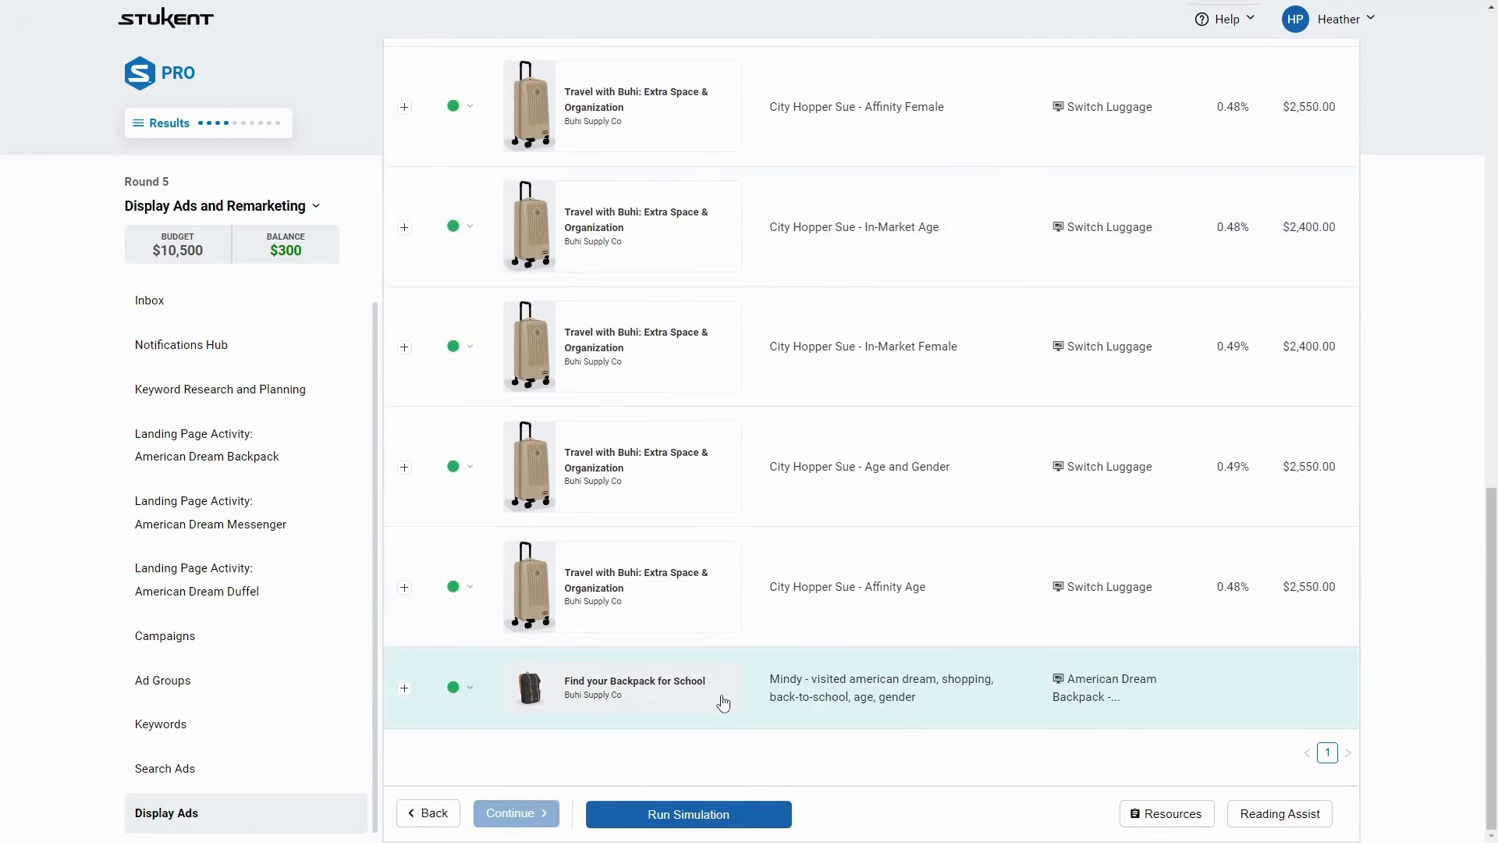
Sort the ad groups by campaign and compare the American Dream Backpack retargeting ad group with the ADBackpack-Display ones
left_click(163, 680)
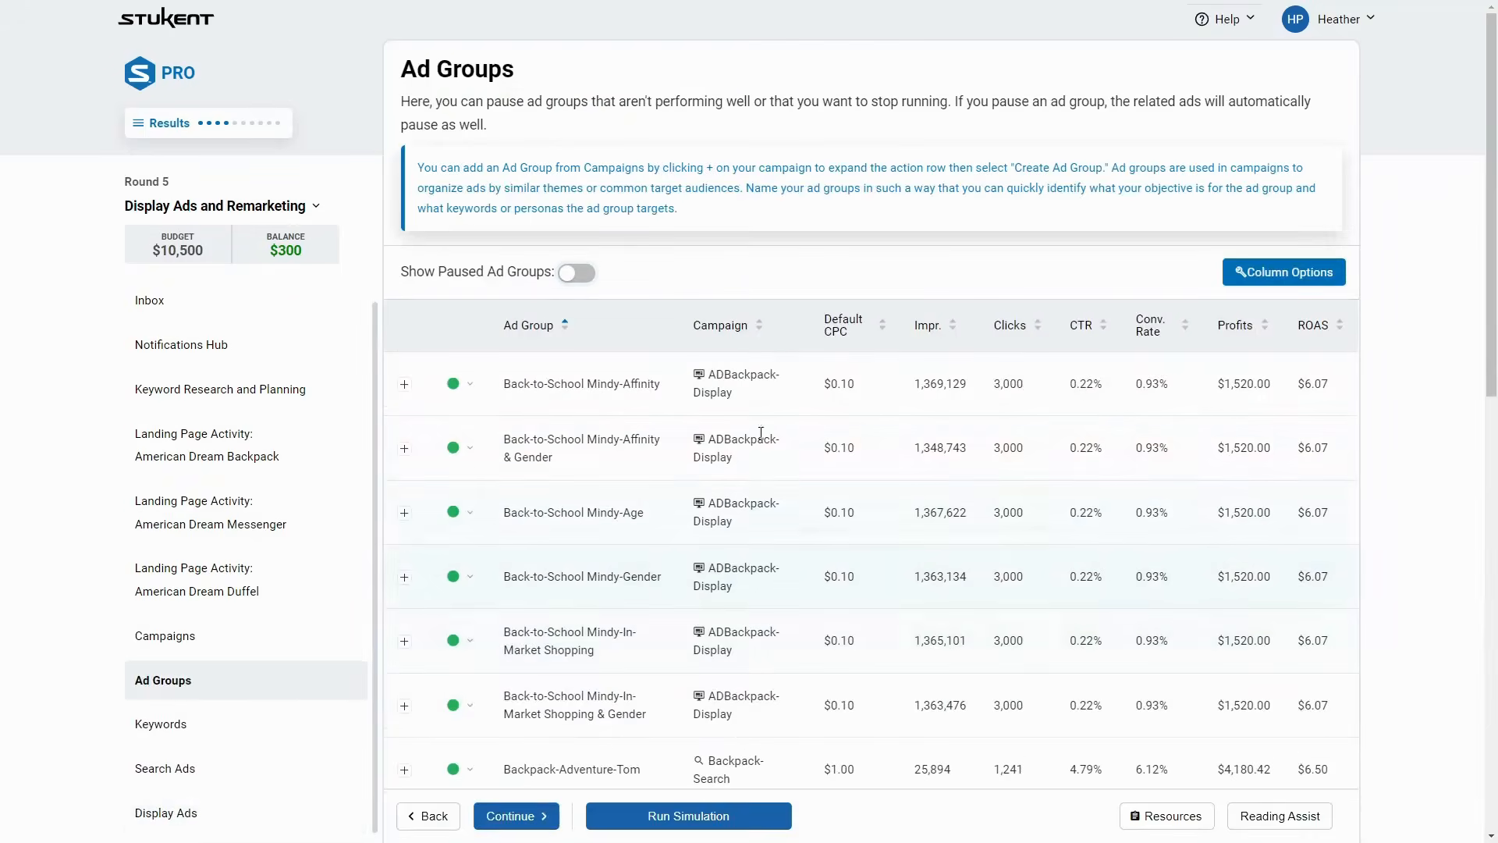
scroll(761, 432, "down", 7)
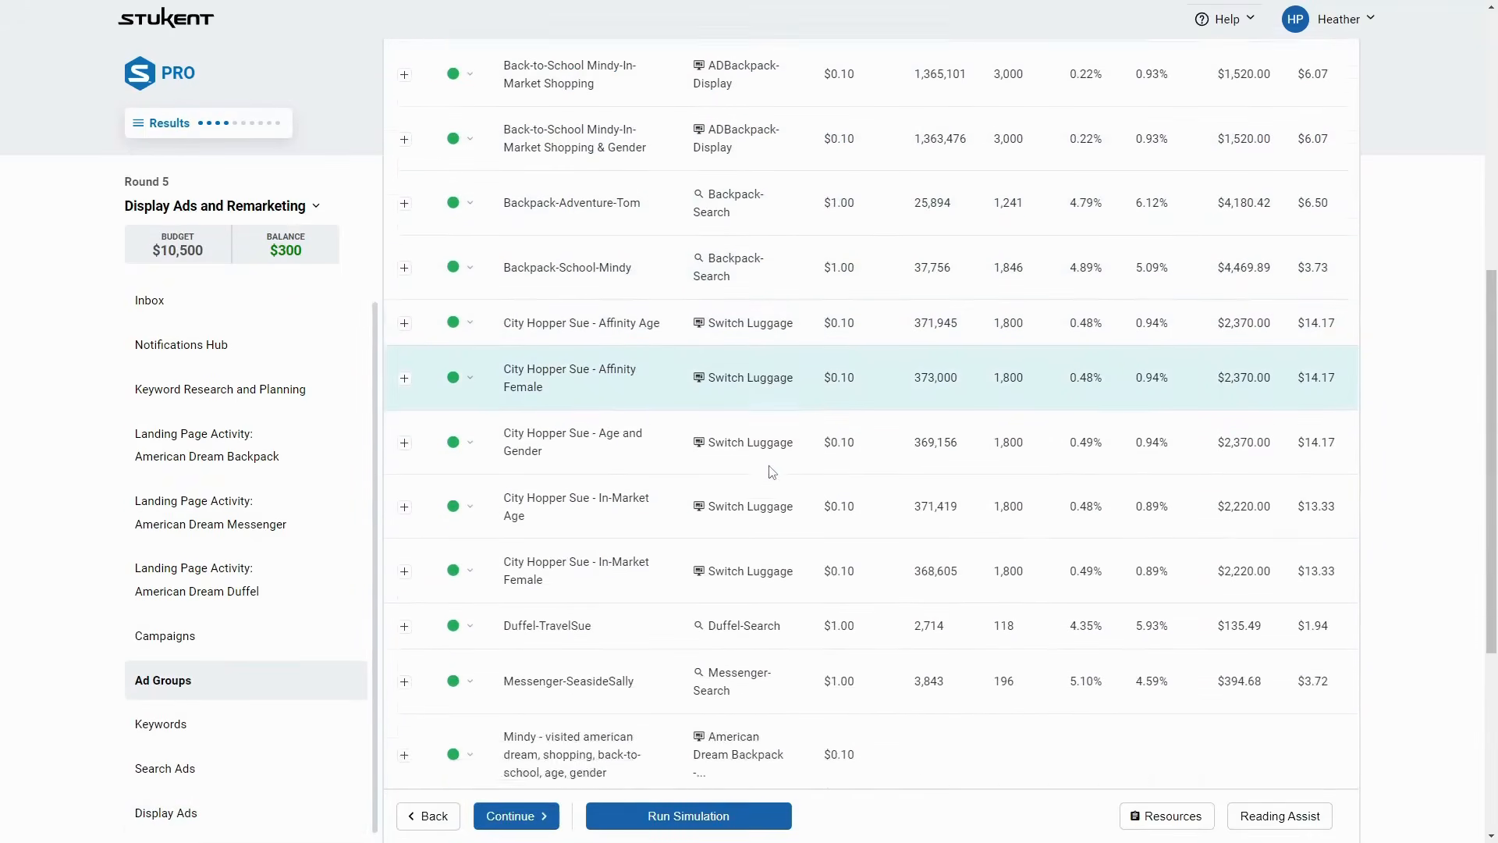
scroll(769, 465, "down", 4)
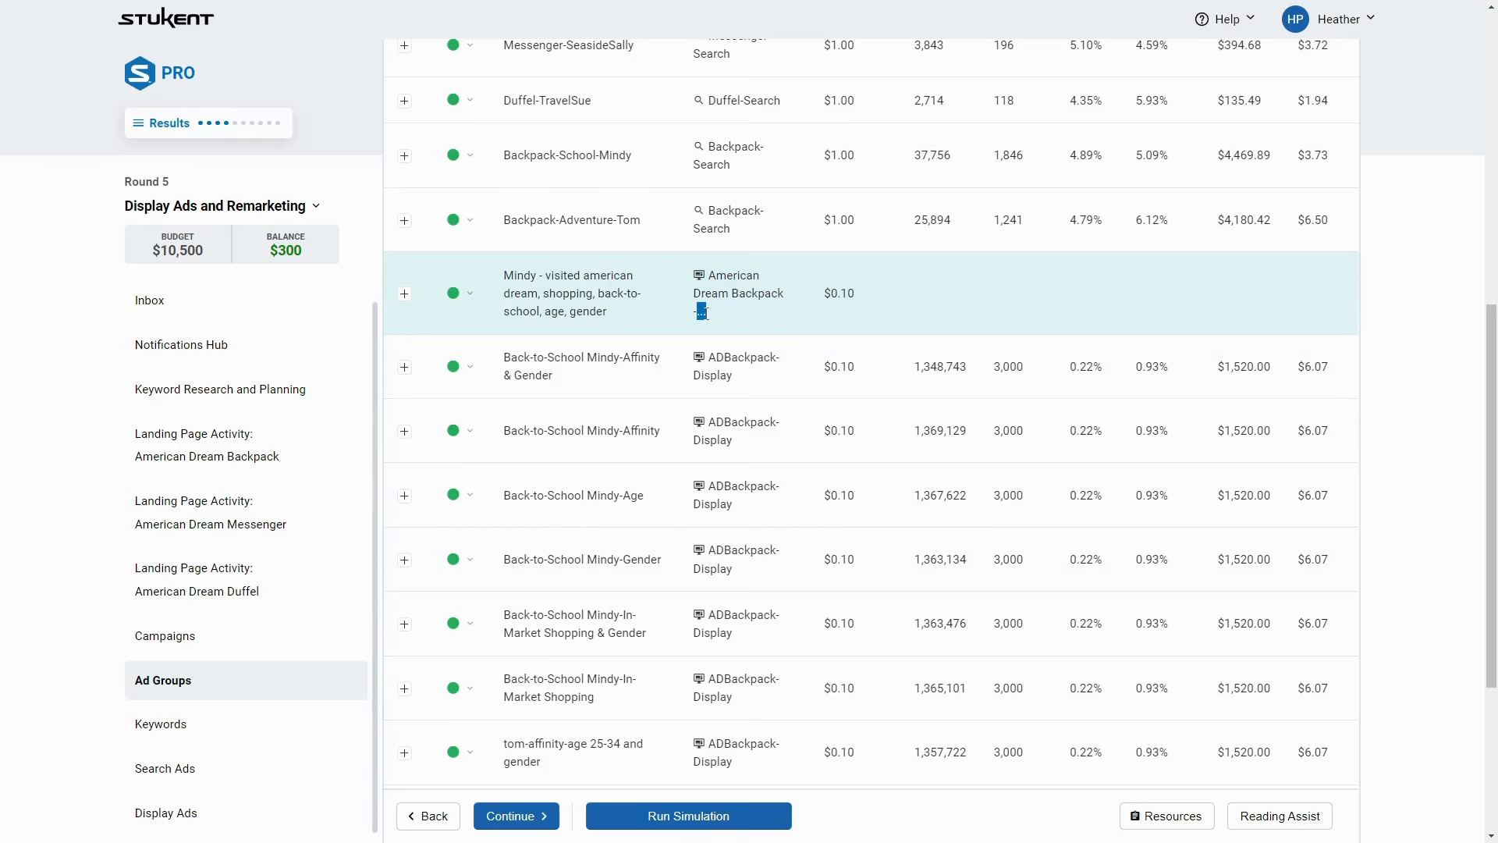
left_click(725, 317)
left_click_drag(709, 282, 717, 313)
left_click(719, 323)
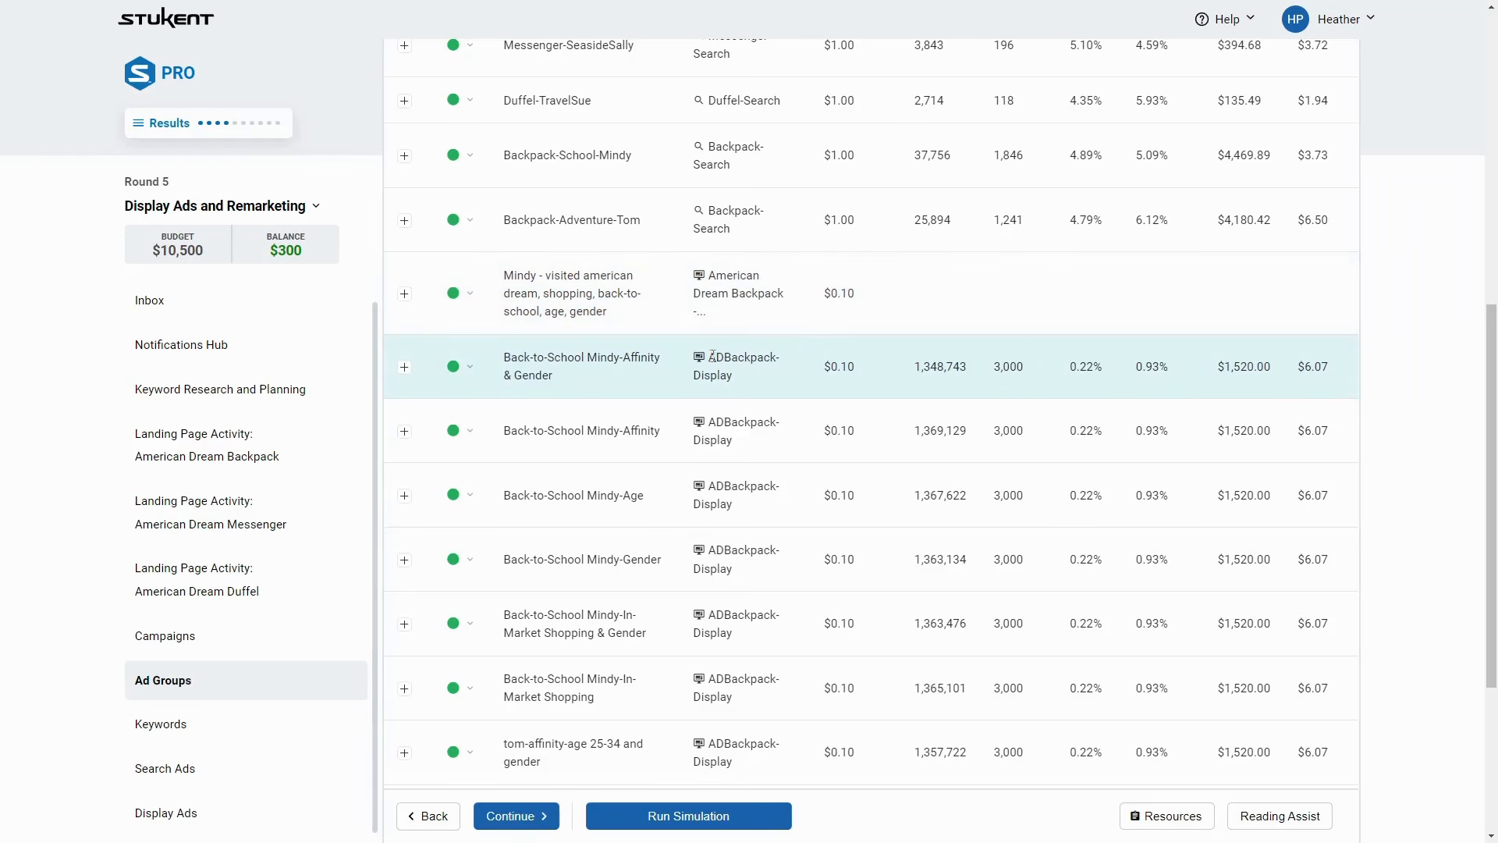
left_click_drag(710, 357, 724, 357)
left_click(730, 360)
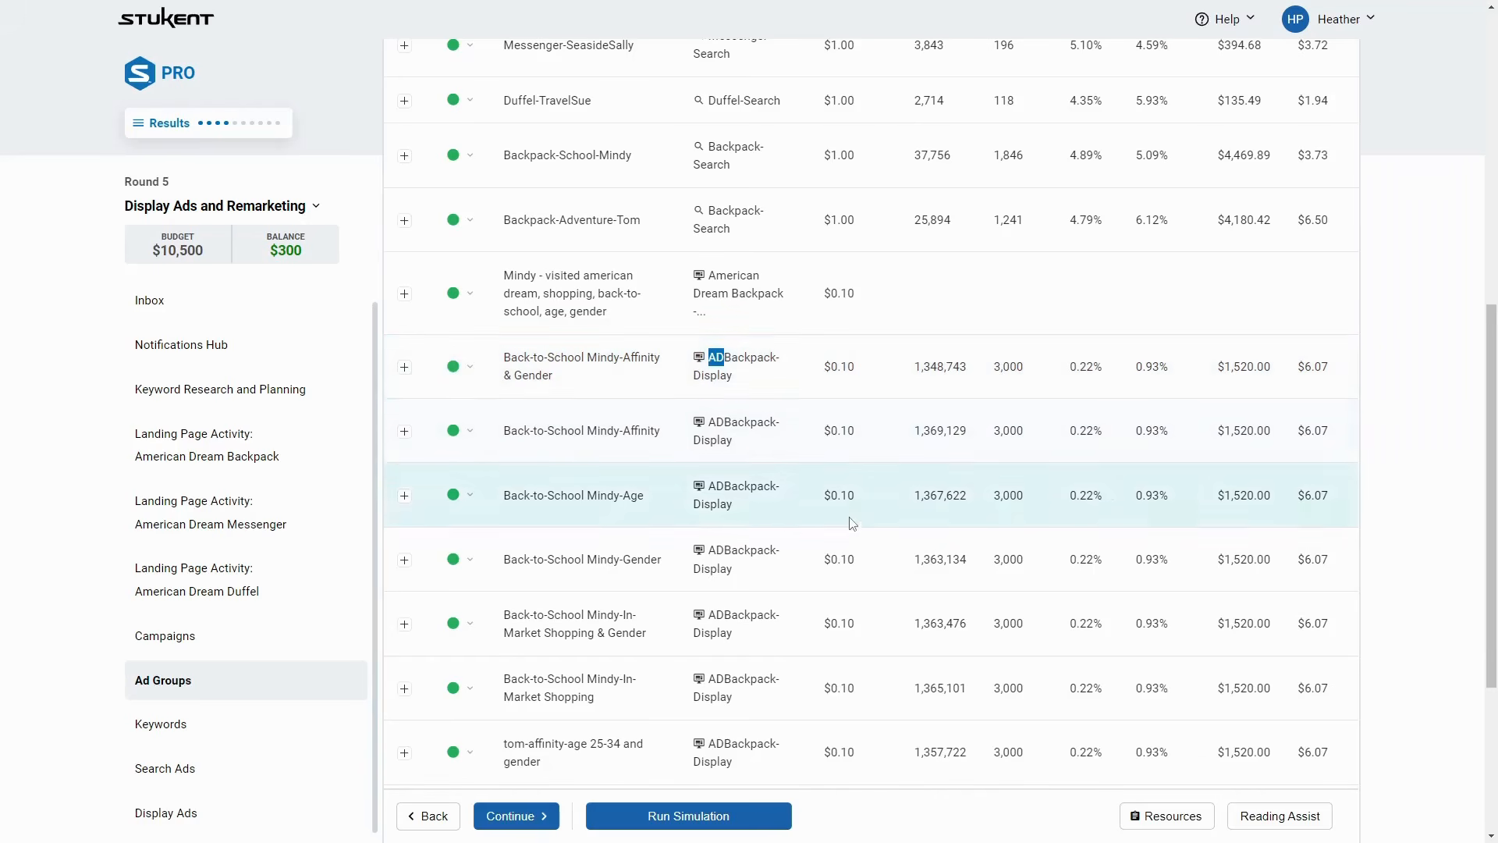
scroll(862, 533, "down", 4)
scroll(863, 531, "up", 5)
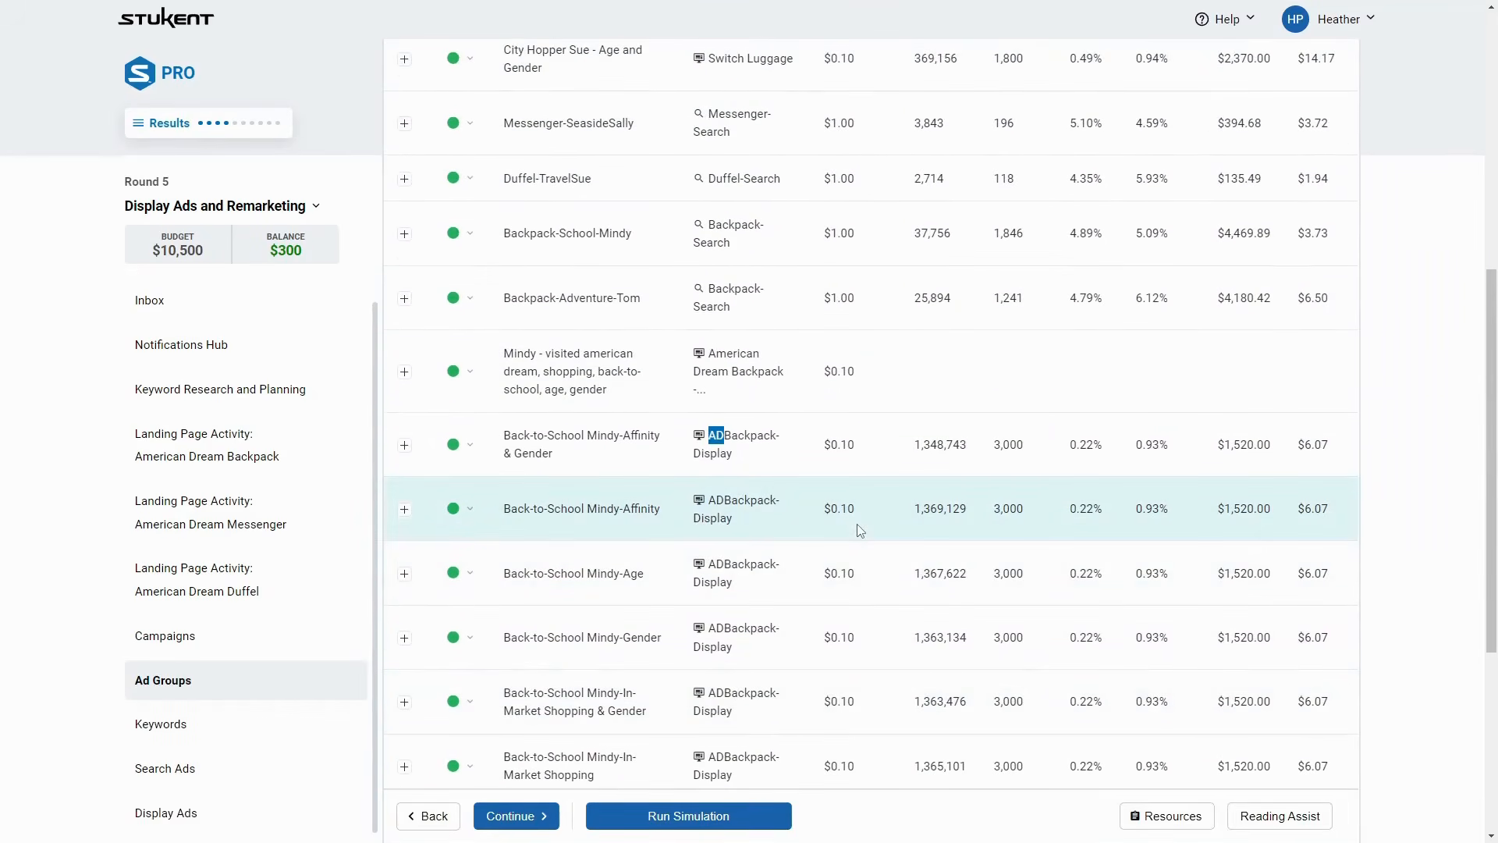
scroll(783, 462, "up", 6)
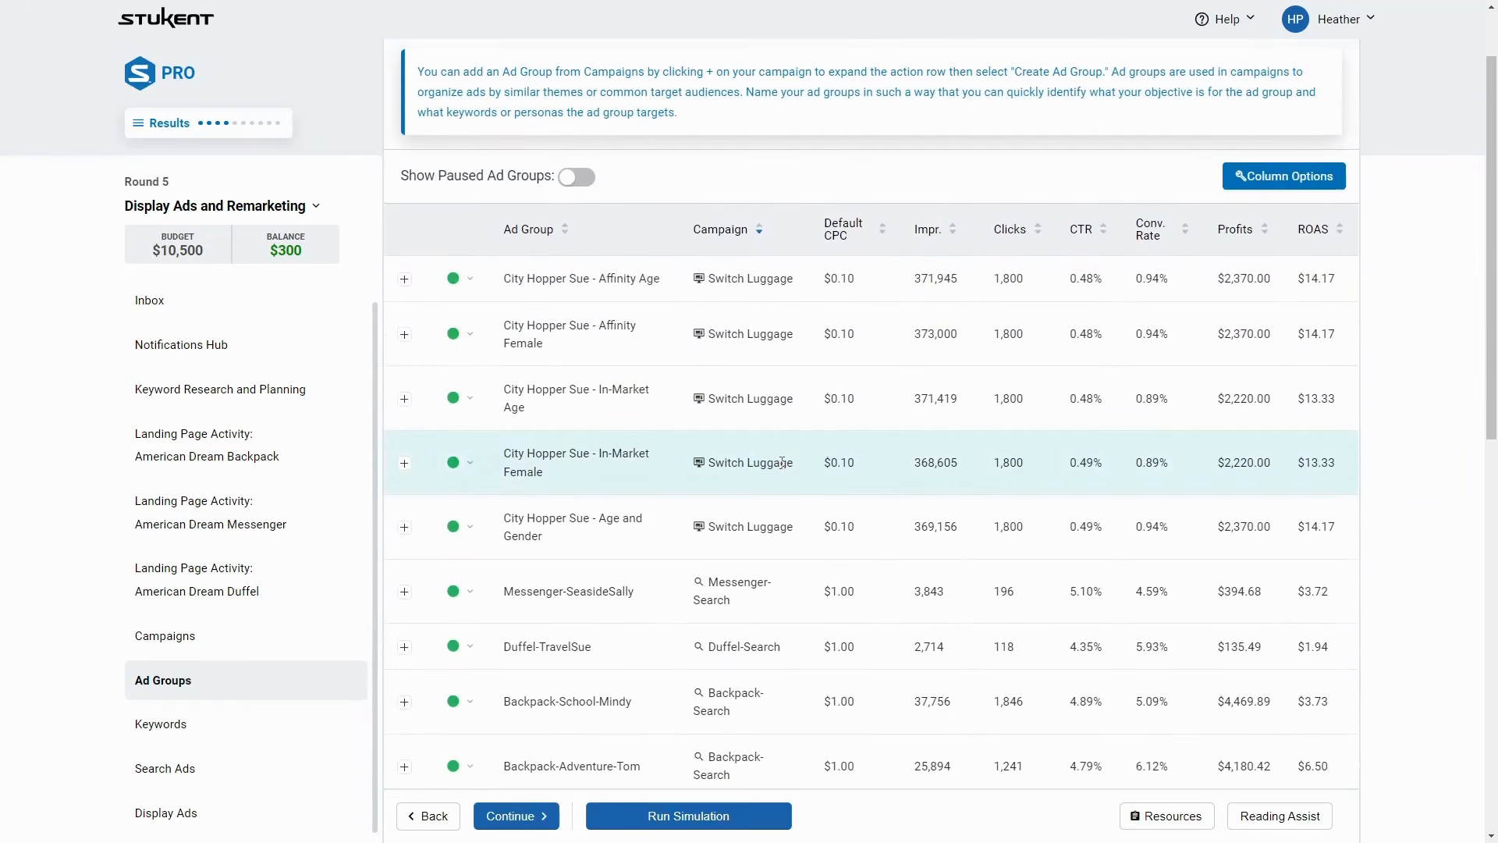
scroll(783, 462, "down", 5)
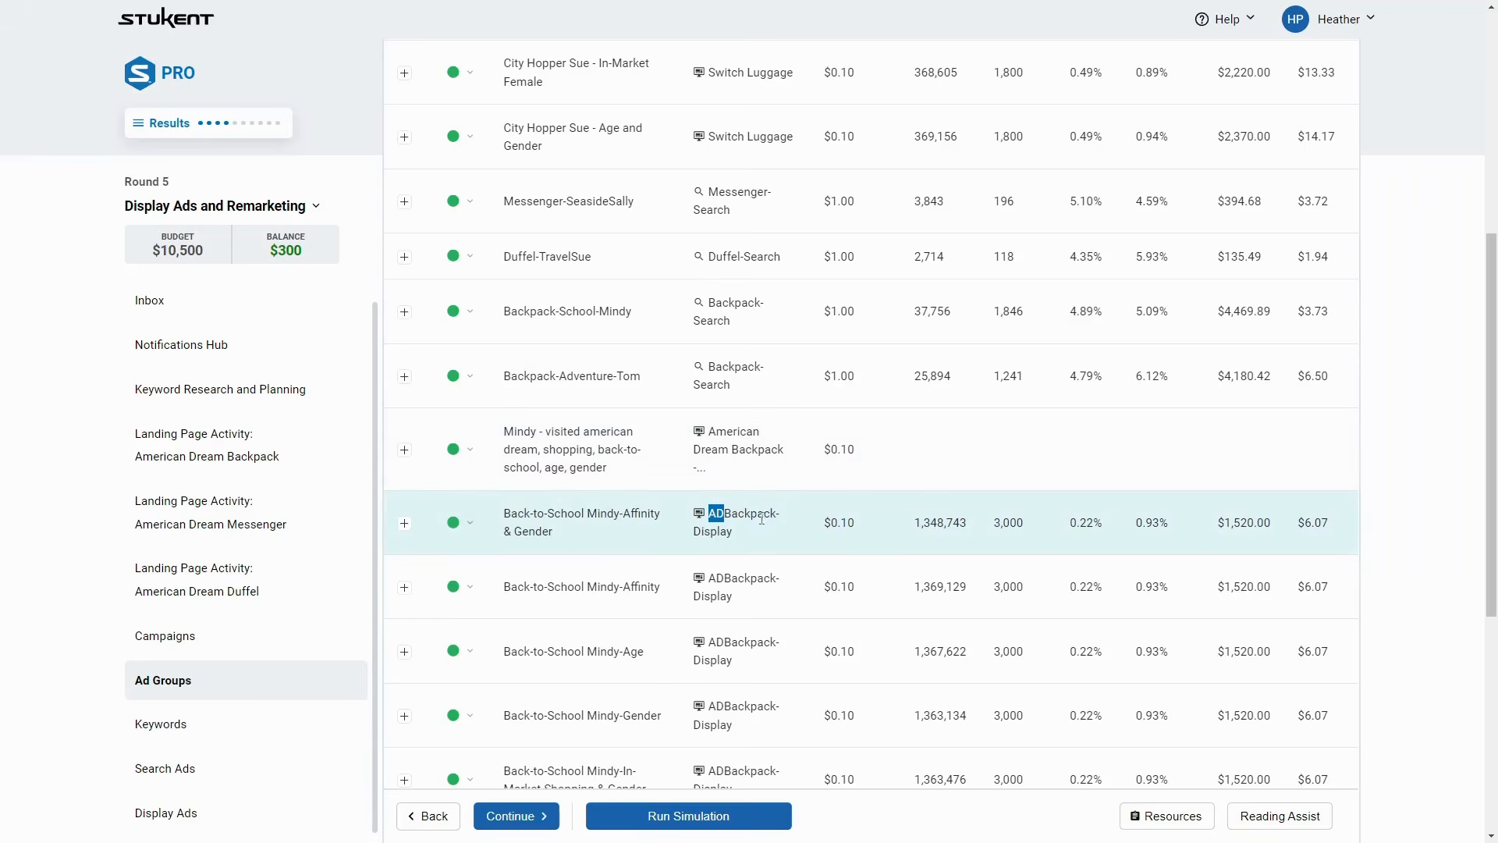
Show the available actions for the American Dream Backpack - Retargeting campaign in the campaigns list
left_click(223, 653)
scroll(509, 419, "down", 3)
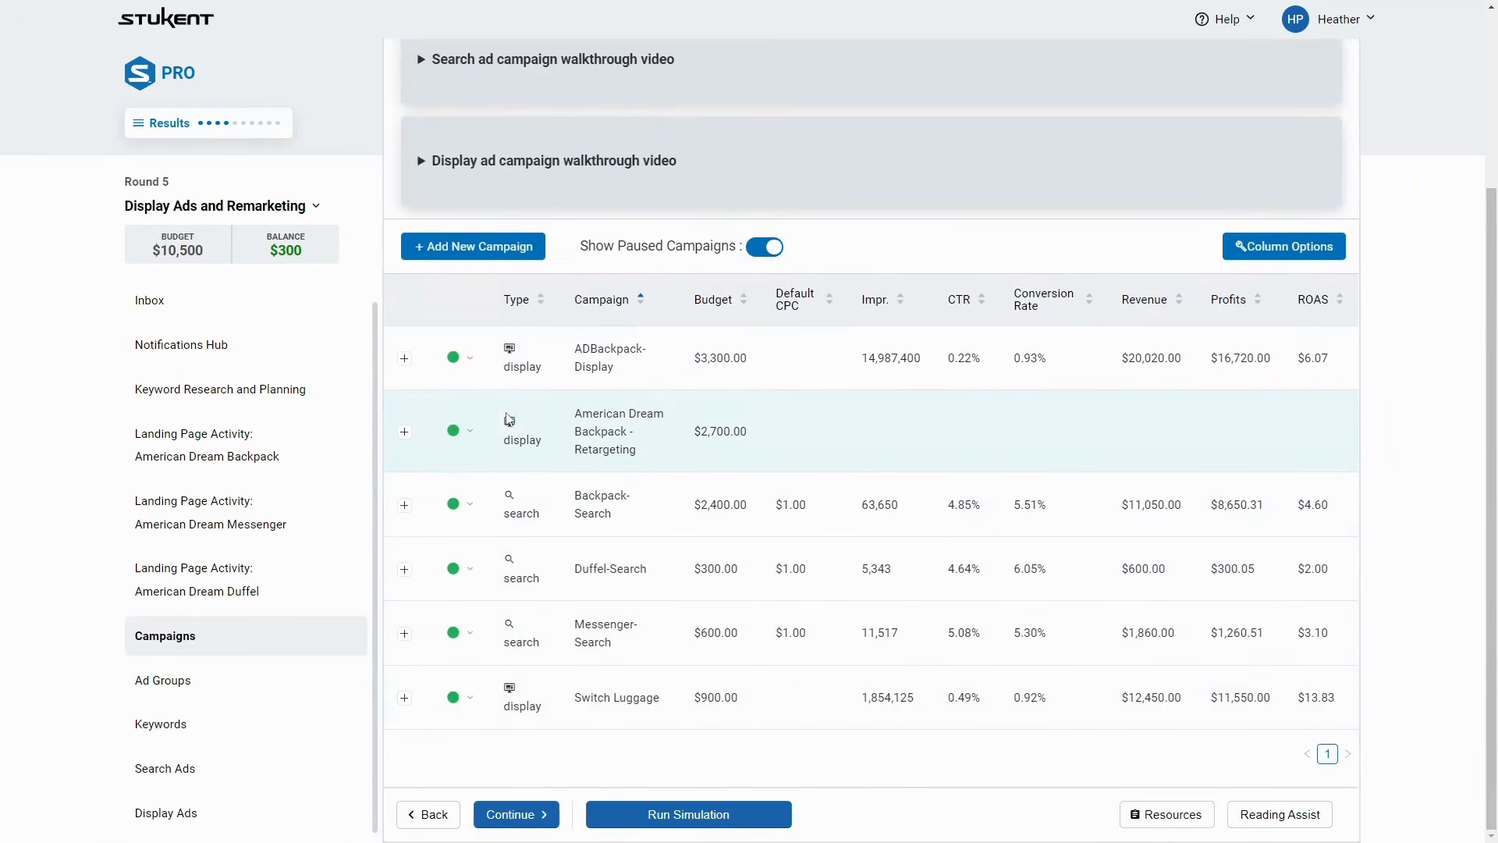
left_click(404, 431)
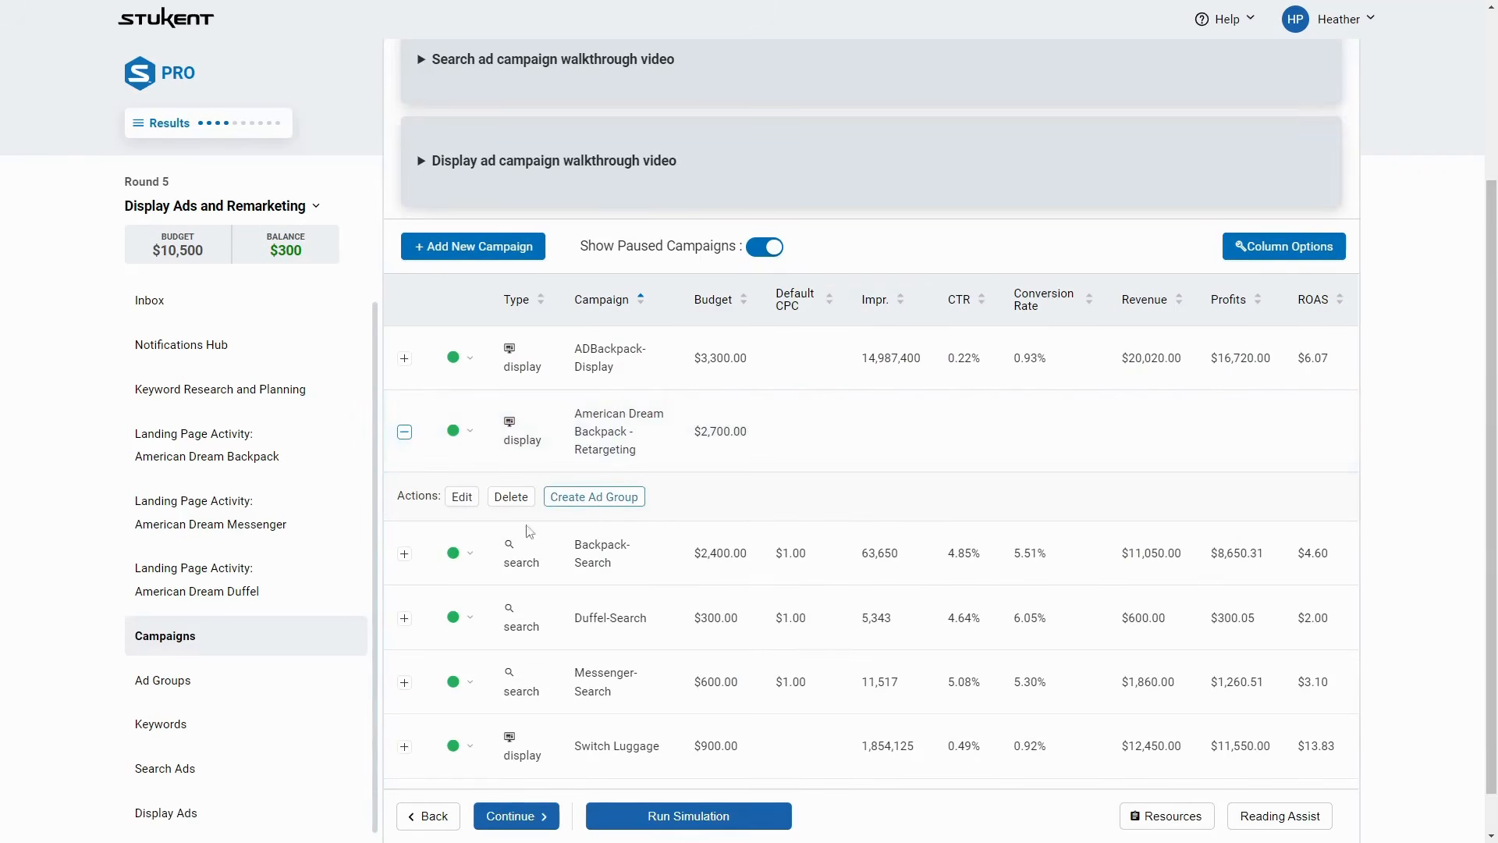
Open the ad group "Mindy - visited american dream, shopping, back-to-school, age, gender" for editing
left_click(226, 684)
scroll(565, 562, "down", 5)
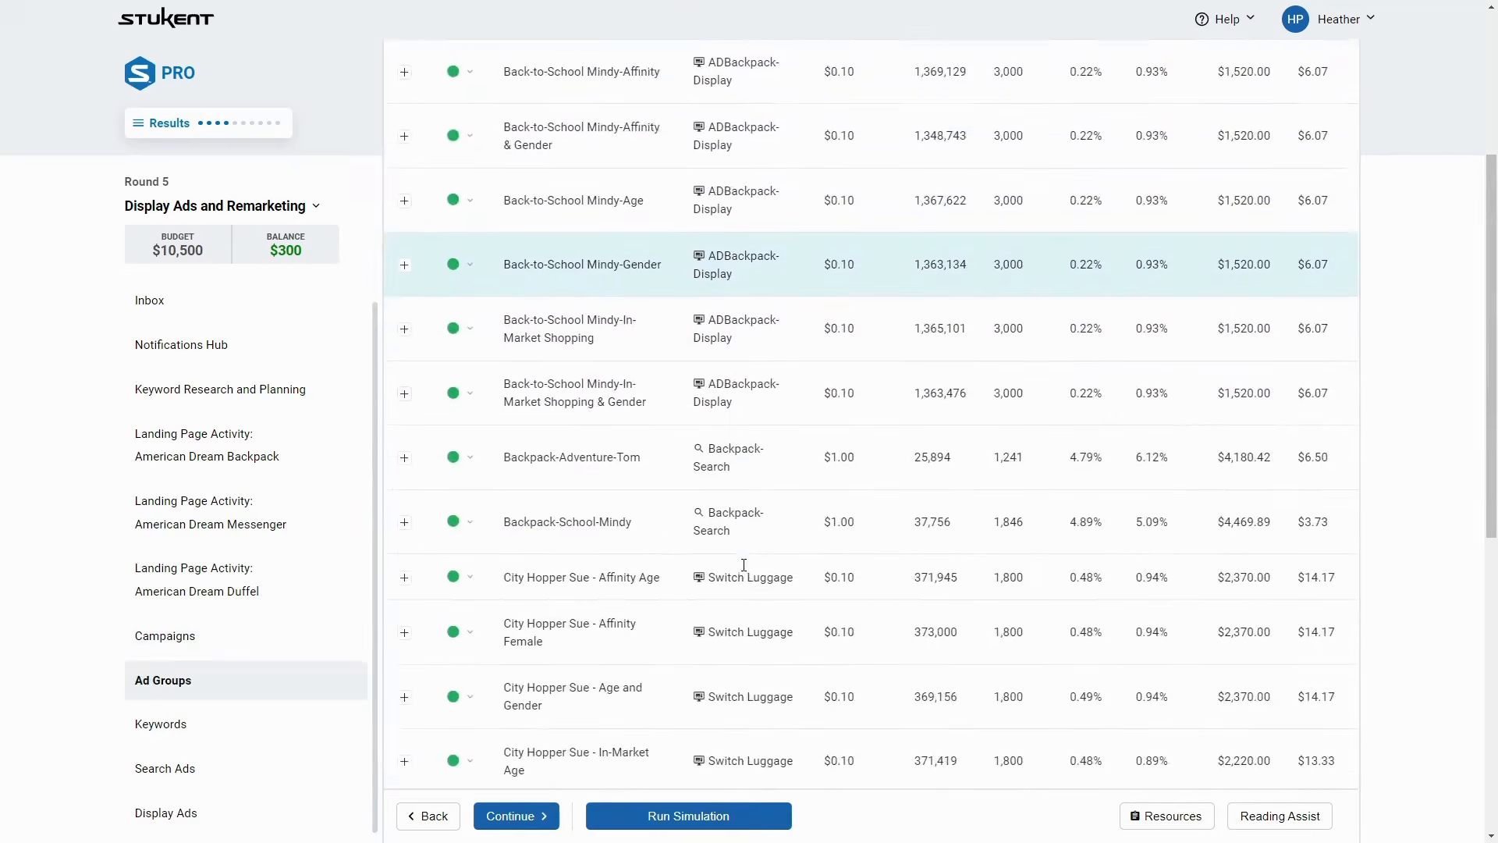
scroll(744, 564, "down", 7)
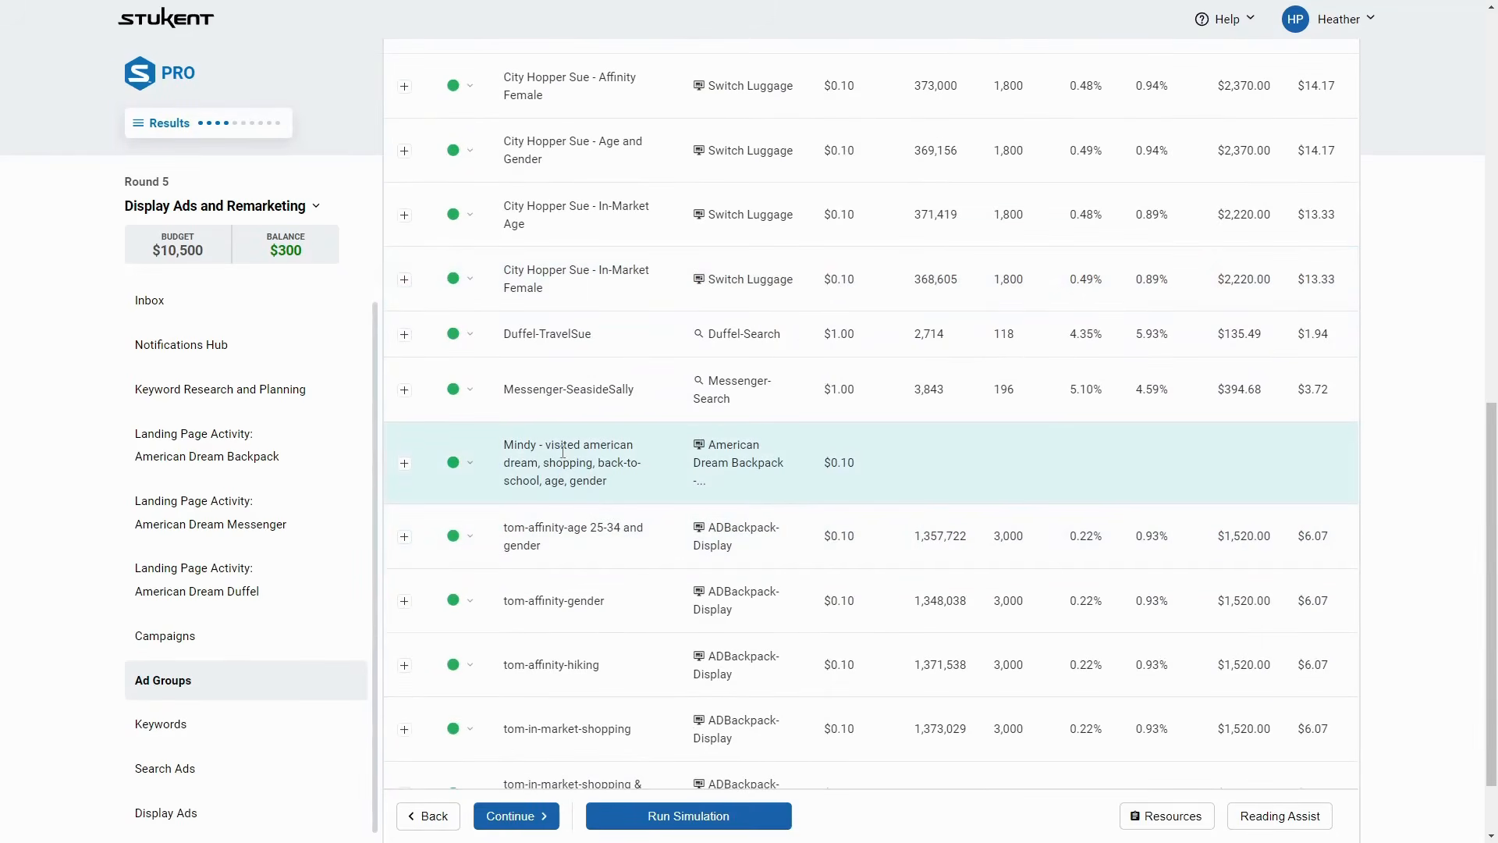
left_click(404, 463)
left_click(466, 531)
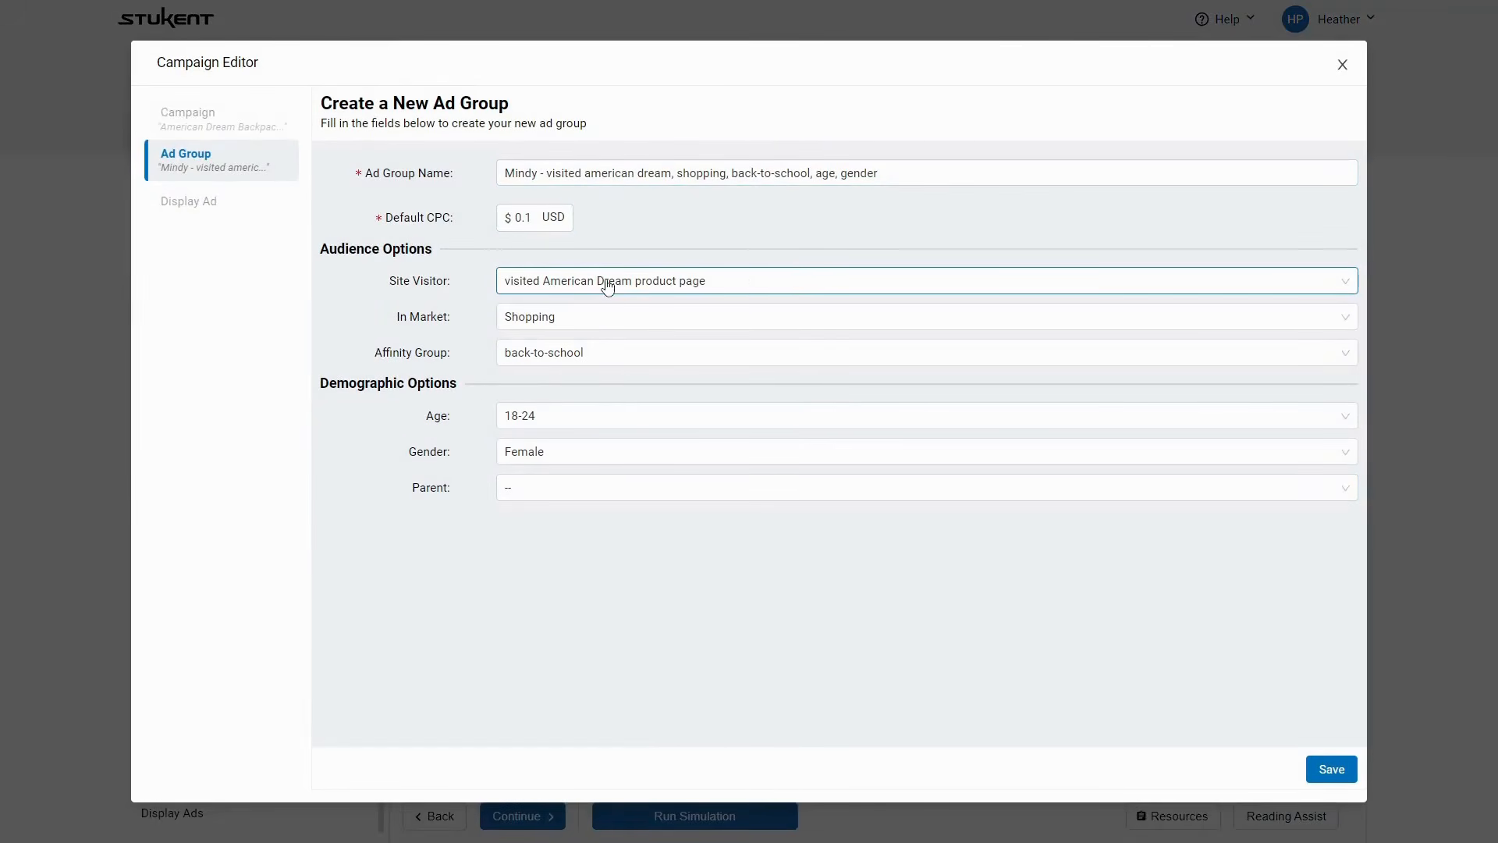
Copy the ad group's full name from the editor and save the ad group
triple_click(680, 175)
key("ctrl+c")
left_click(1331, 770)
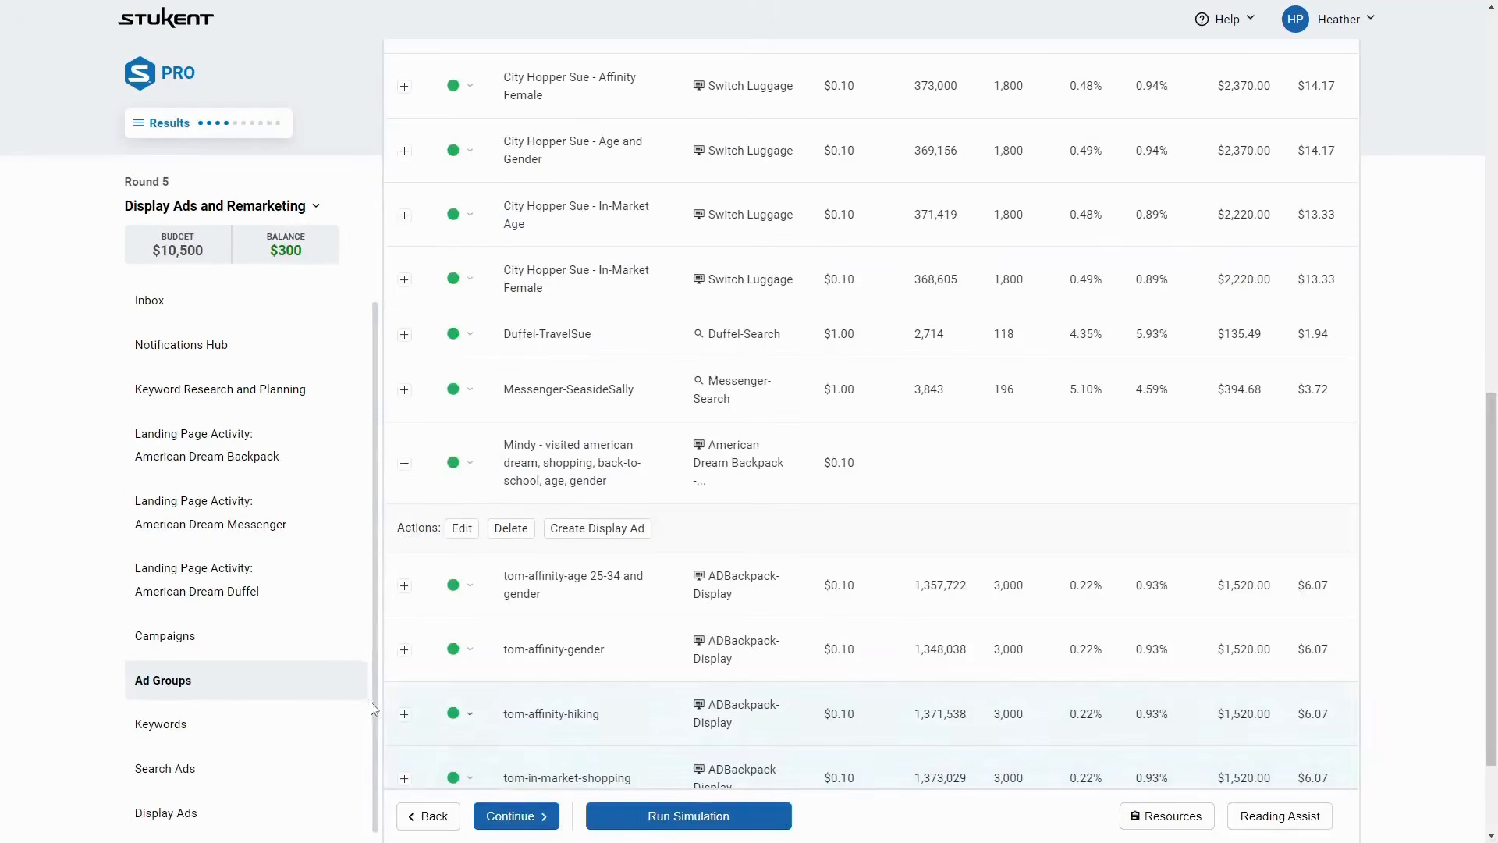
Start another ad group in the American Dream Backpack - Retargeting campaign, using the copied ad group name
left_click(234, 643)
scroll(465, 619, "down", 2)
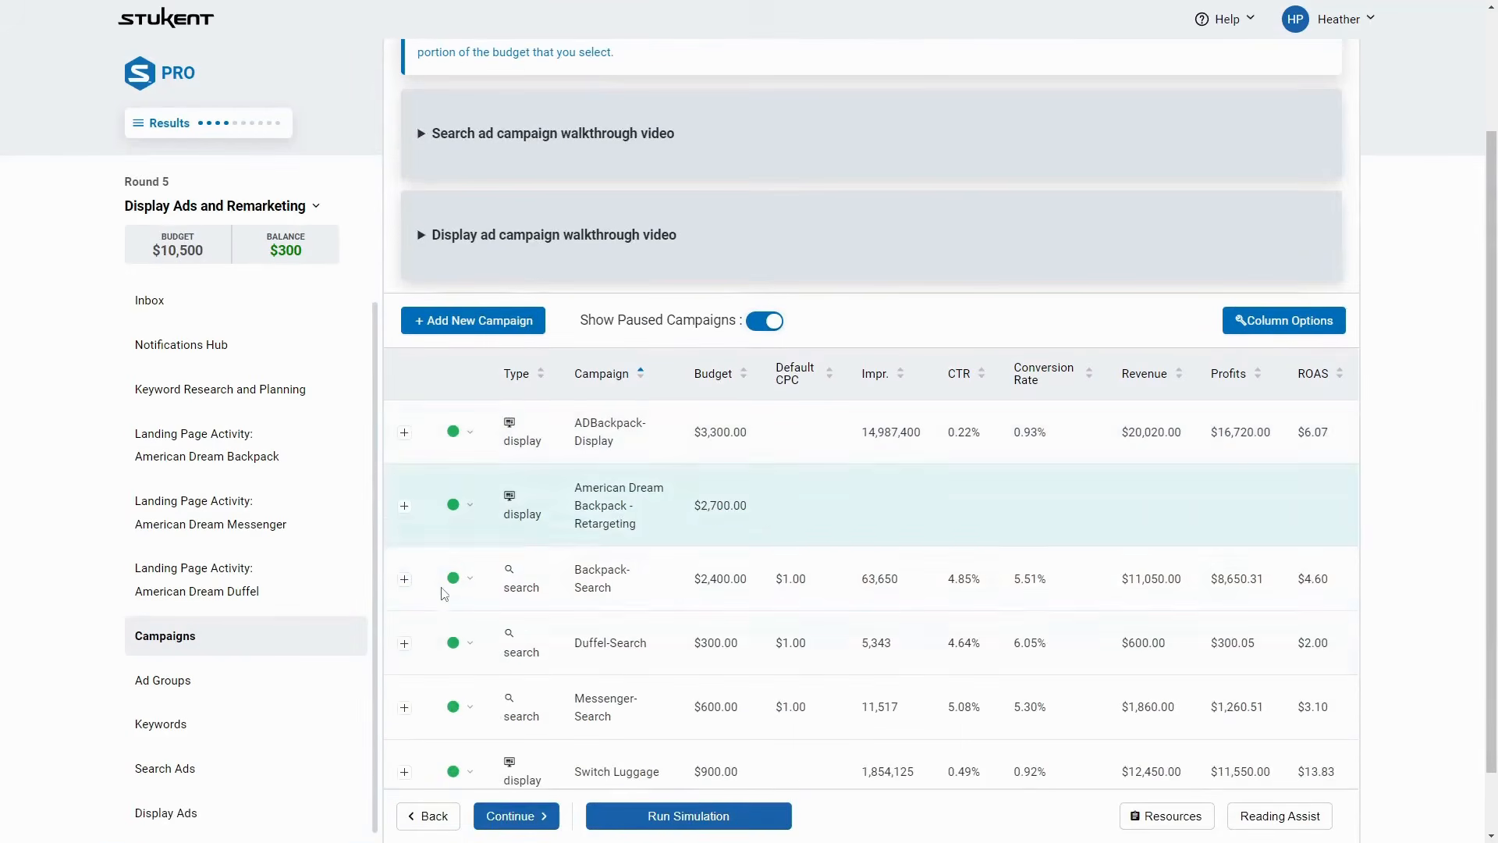
left_click(404, 505)
left_click(591, 571)
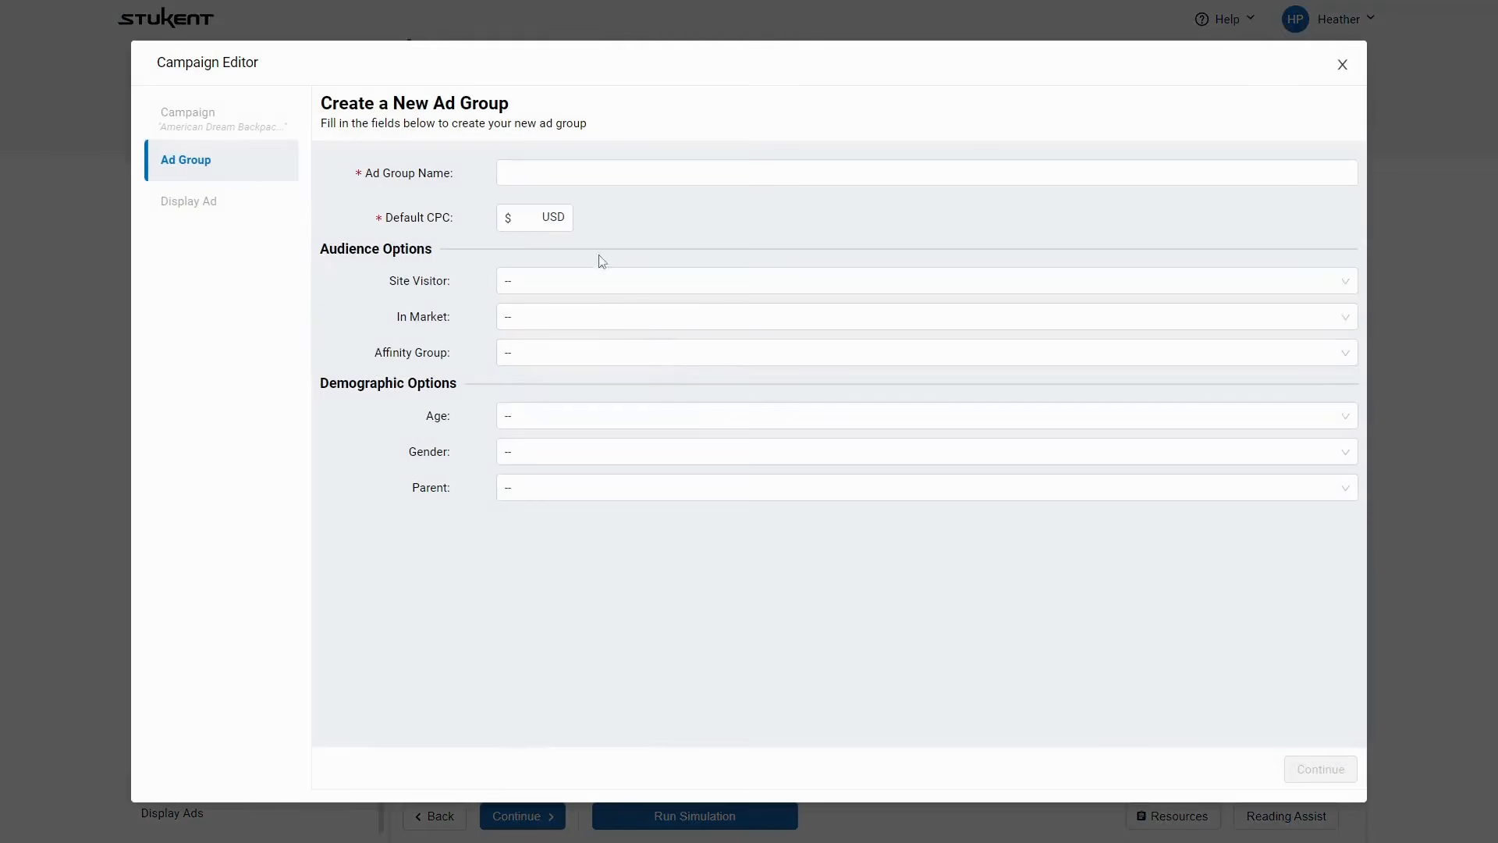
left_click(612, 173)
key("ctrl+v")
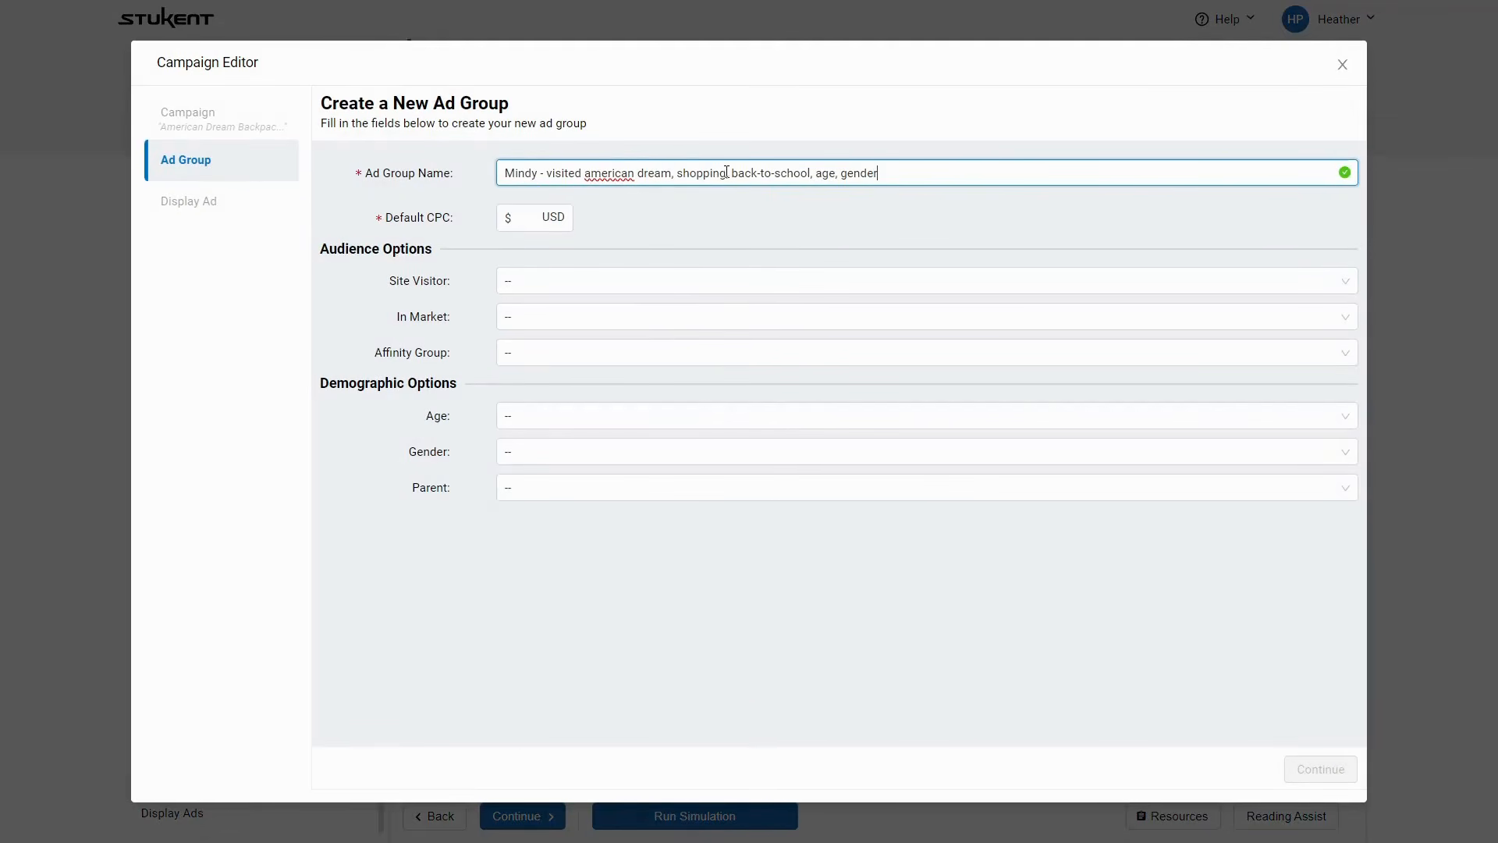
left_click_drag(727, 176, 898, 175)
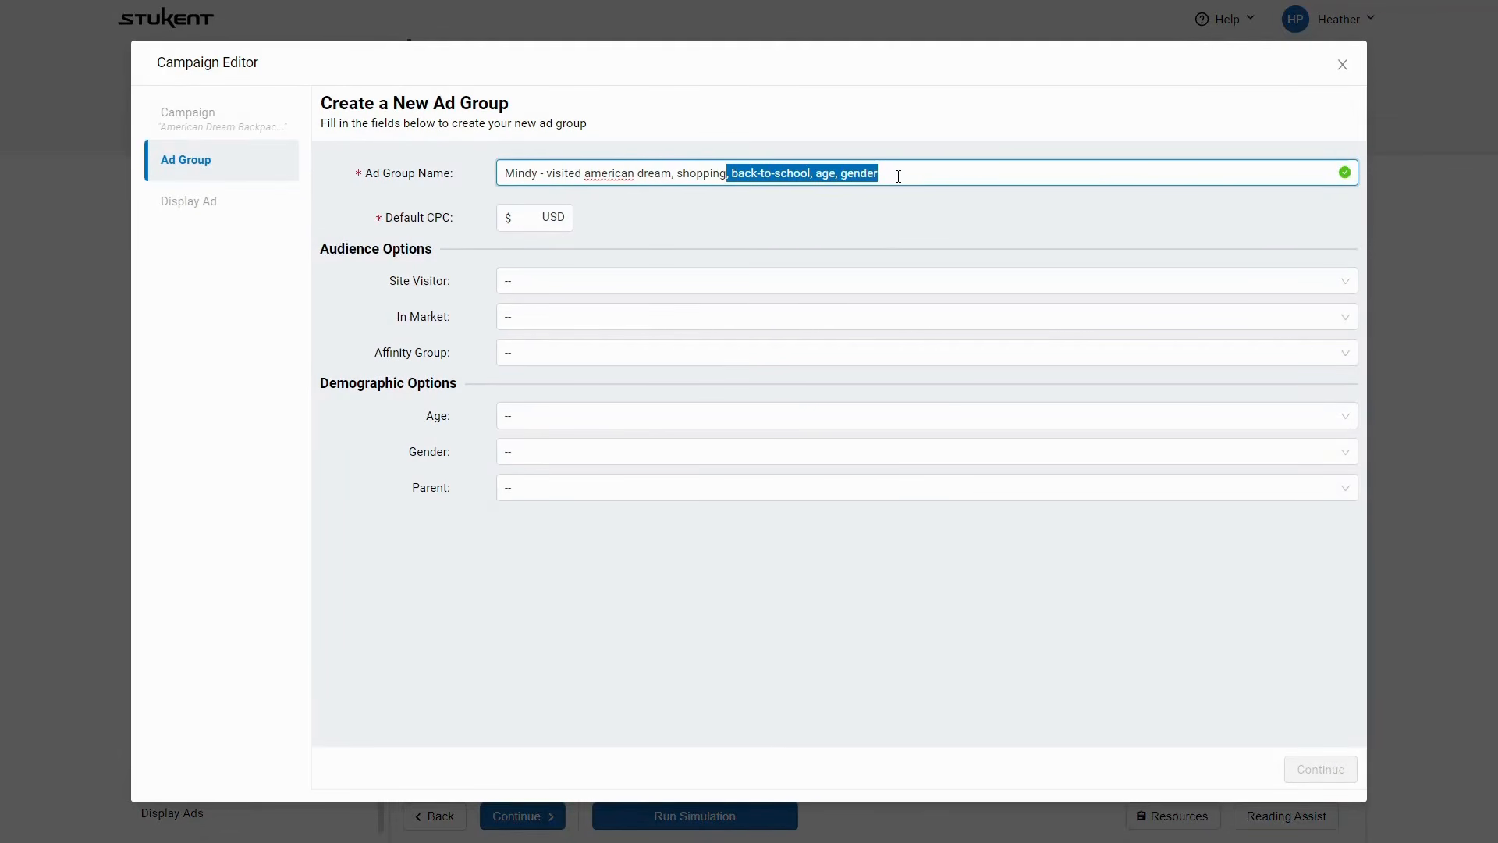
Set Site Visitor to "visited American Dream product page" and insert "product page" after "american dream" in the ad group name
left_click(692, 285)
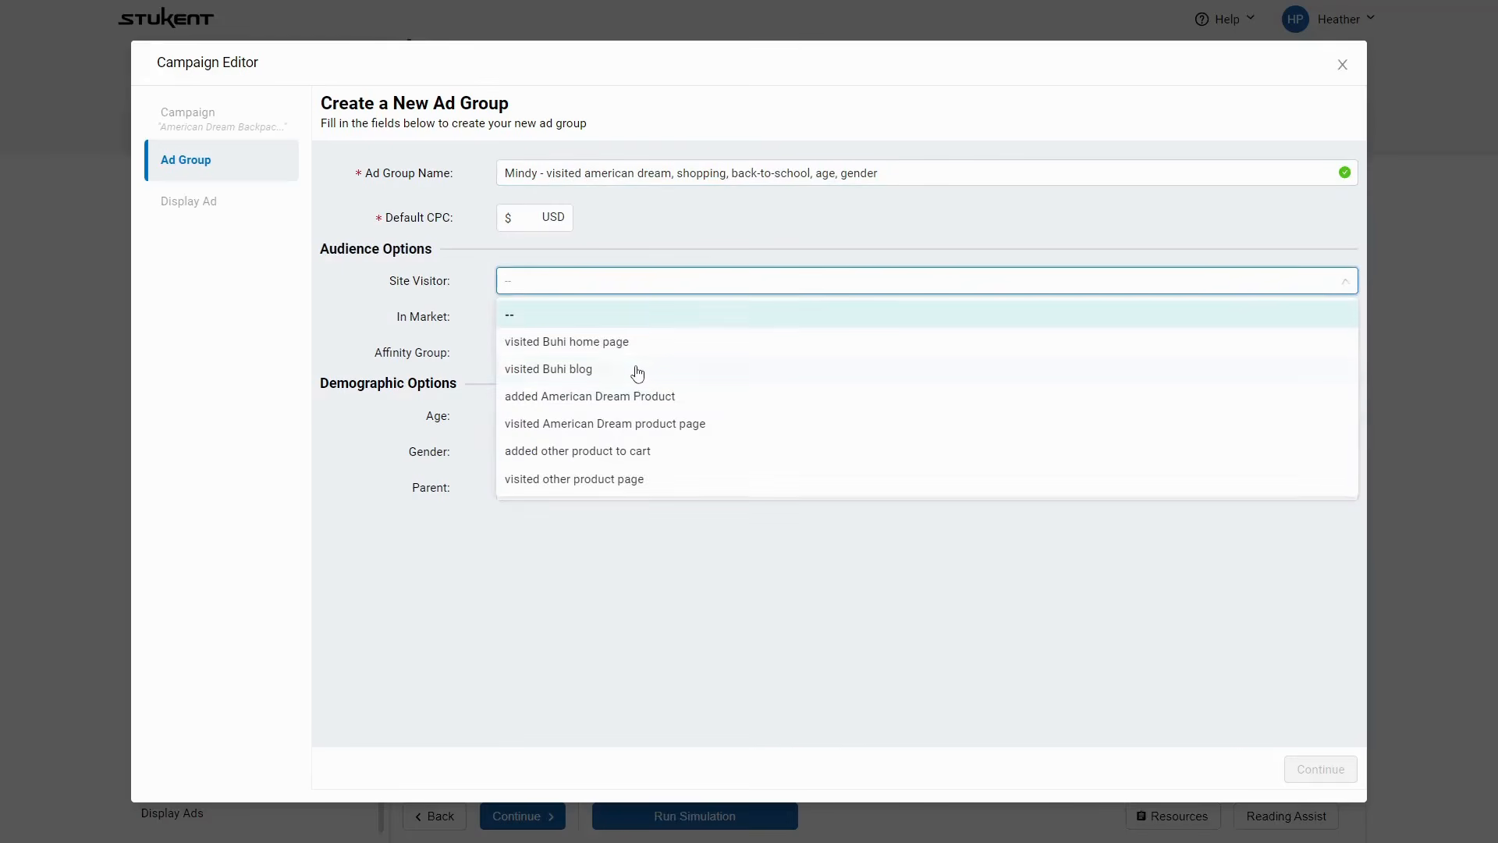
left_click(618, 427)
left_click(672, 172)
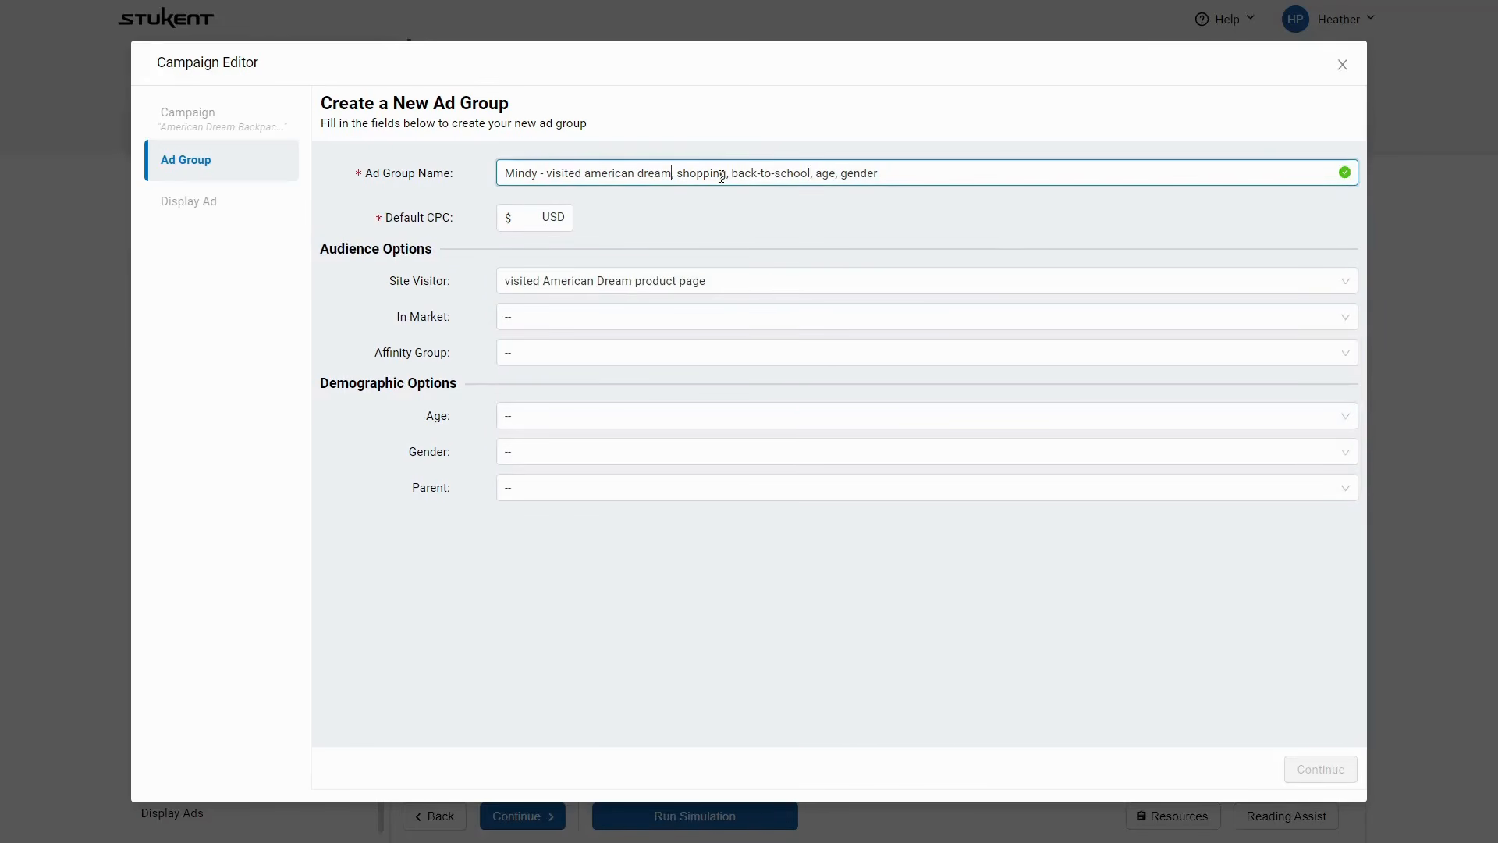
type("product page")
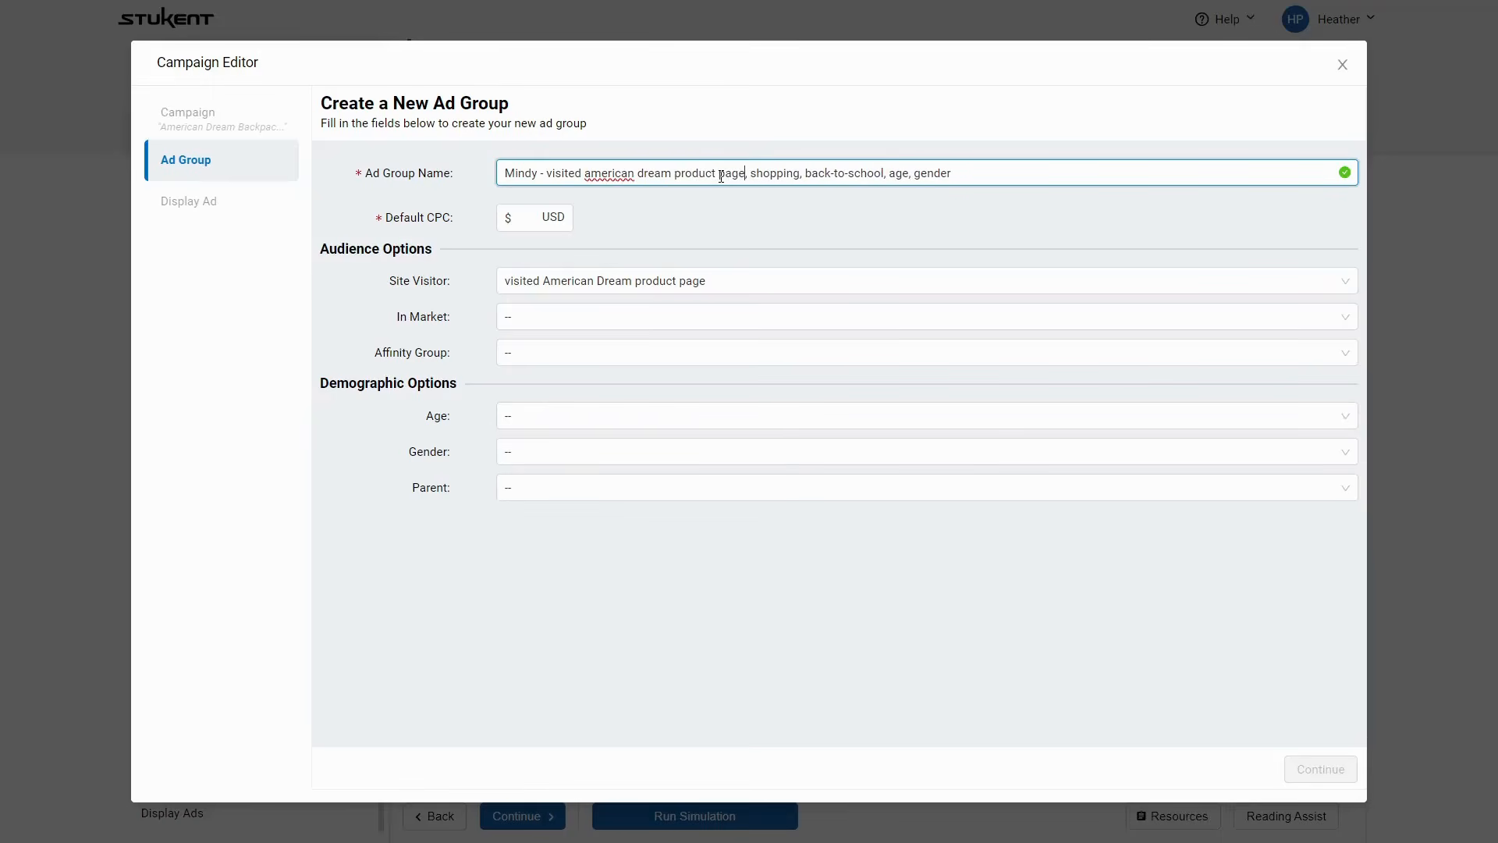
Target the Shopping in-market audience, the back-to-school affinity group, age 18-24 and gender Female
left_click(598, 321)
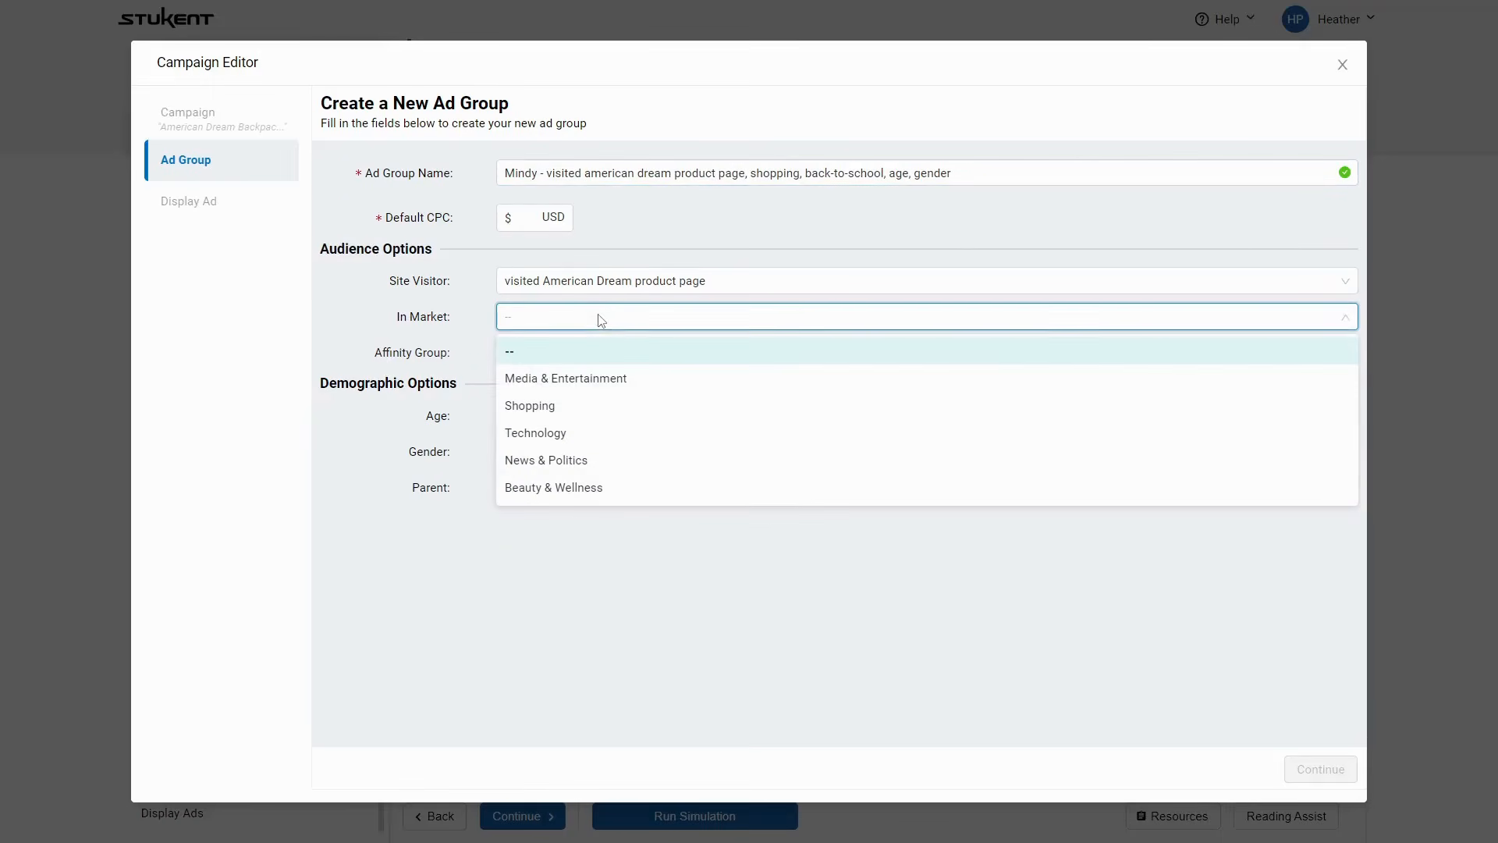
left_click(582, 408)
left_click(559, 359)
left_click(573, 416)
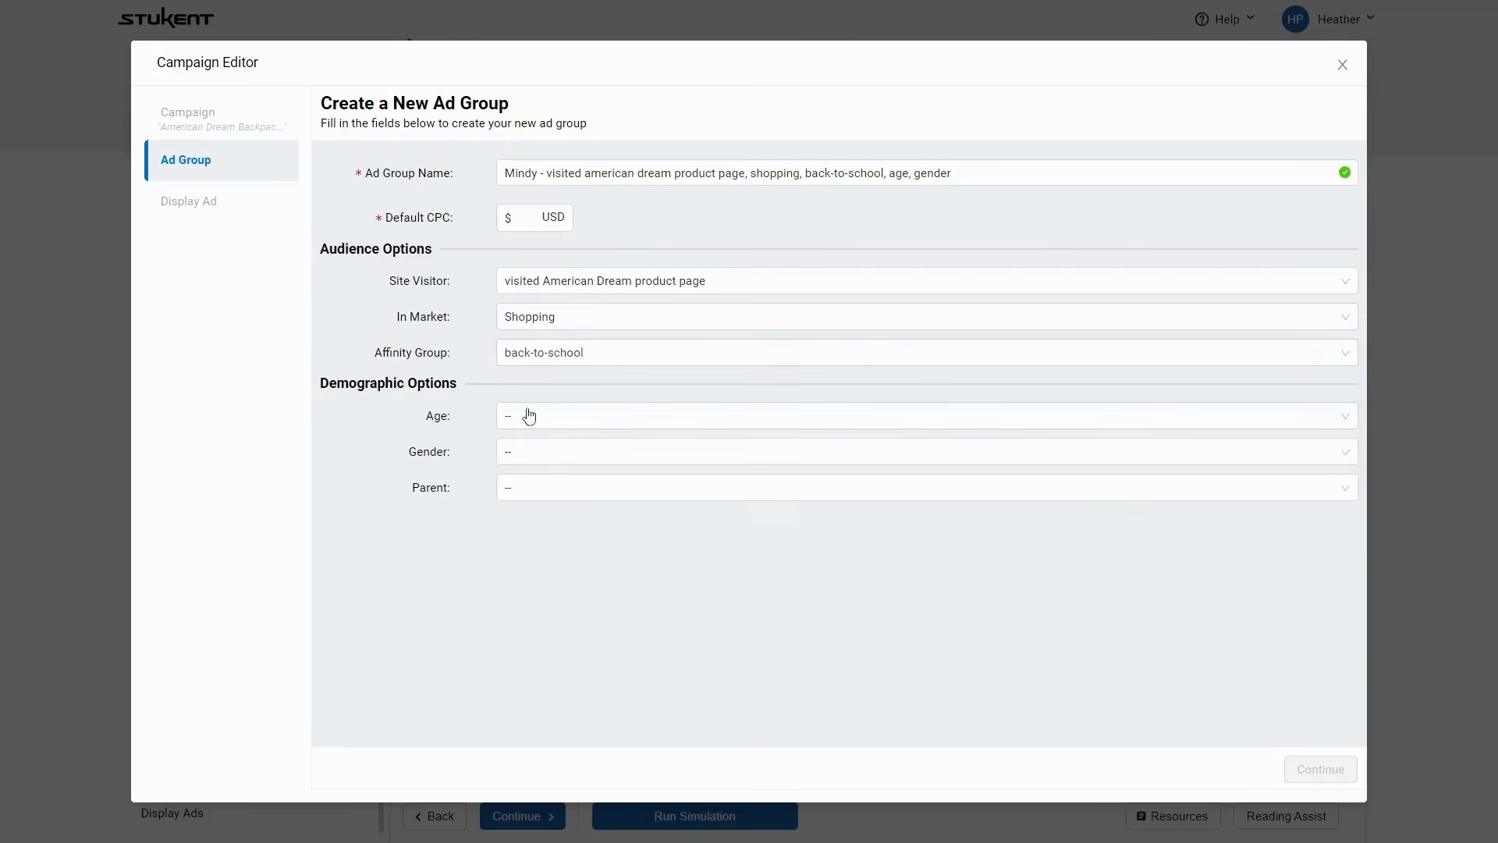
left_click(525, 415)
left_click(584, 479)
left_click(538, 456)
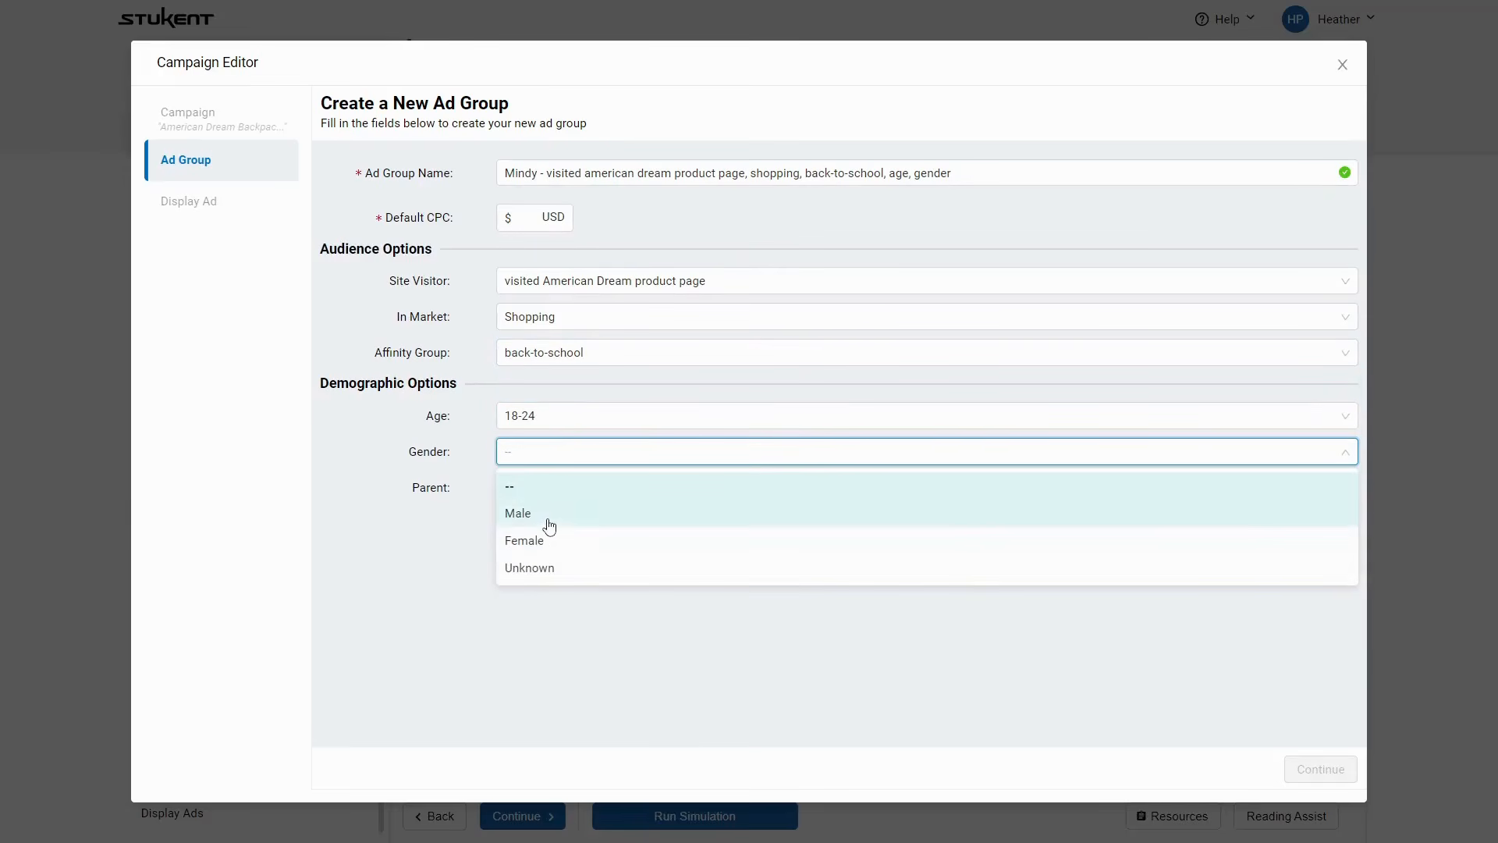
left_click(561, 546)
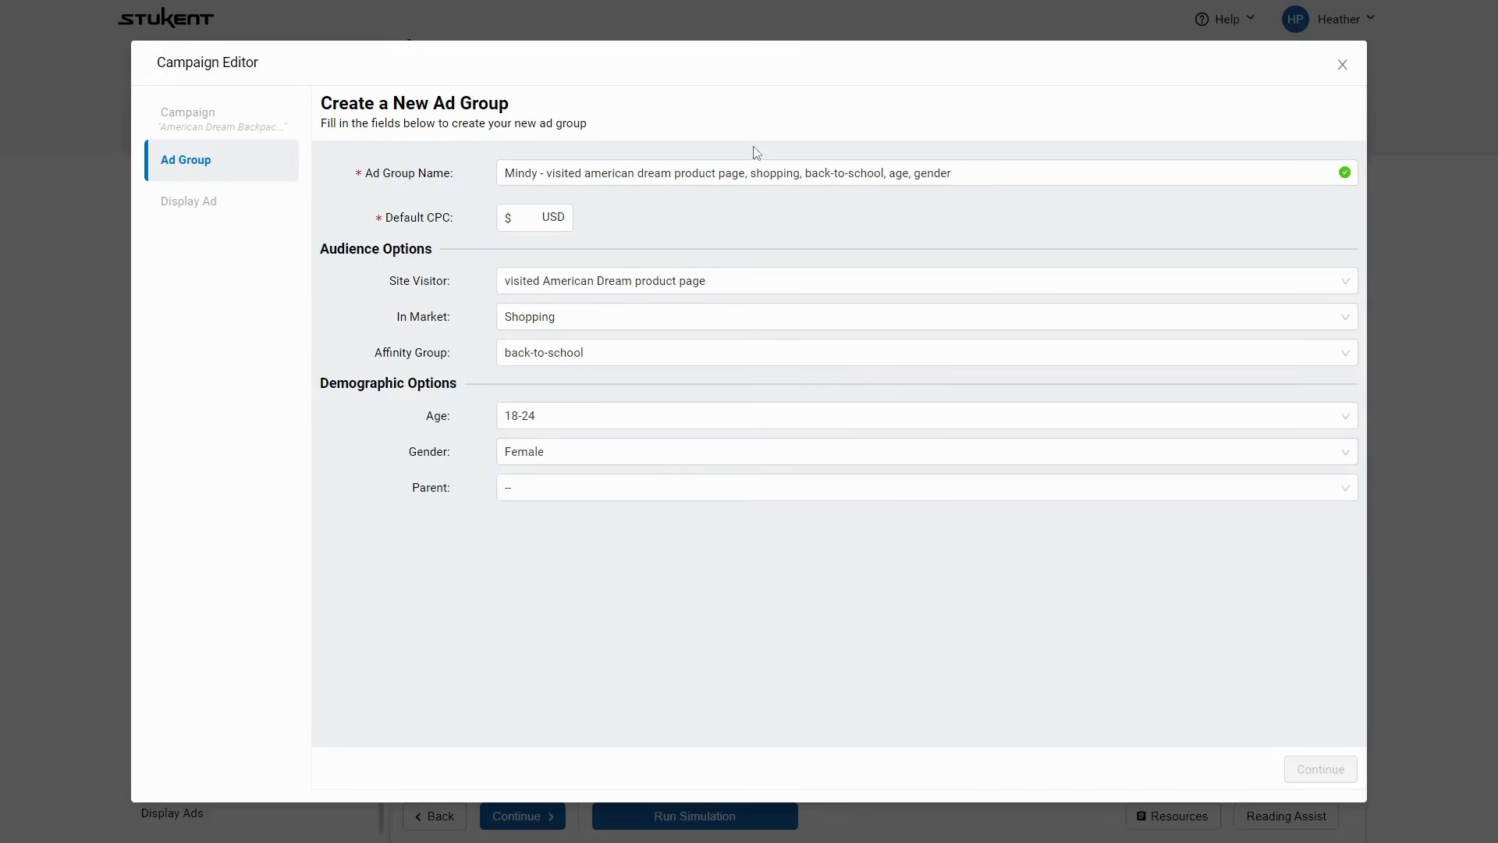
Set the ad group's default CPC to $.1 and continue to its display ad
left_click(750, 172)
key("ctrl+a")
left_click(1041, 657)
left_click(528, 217)
type(".1")
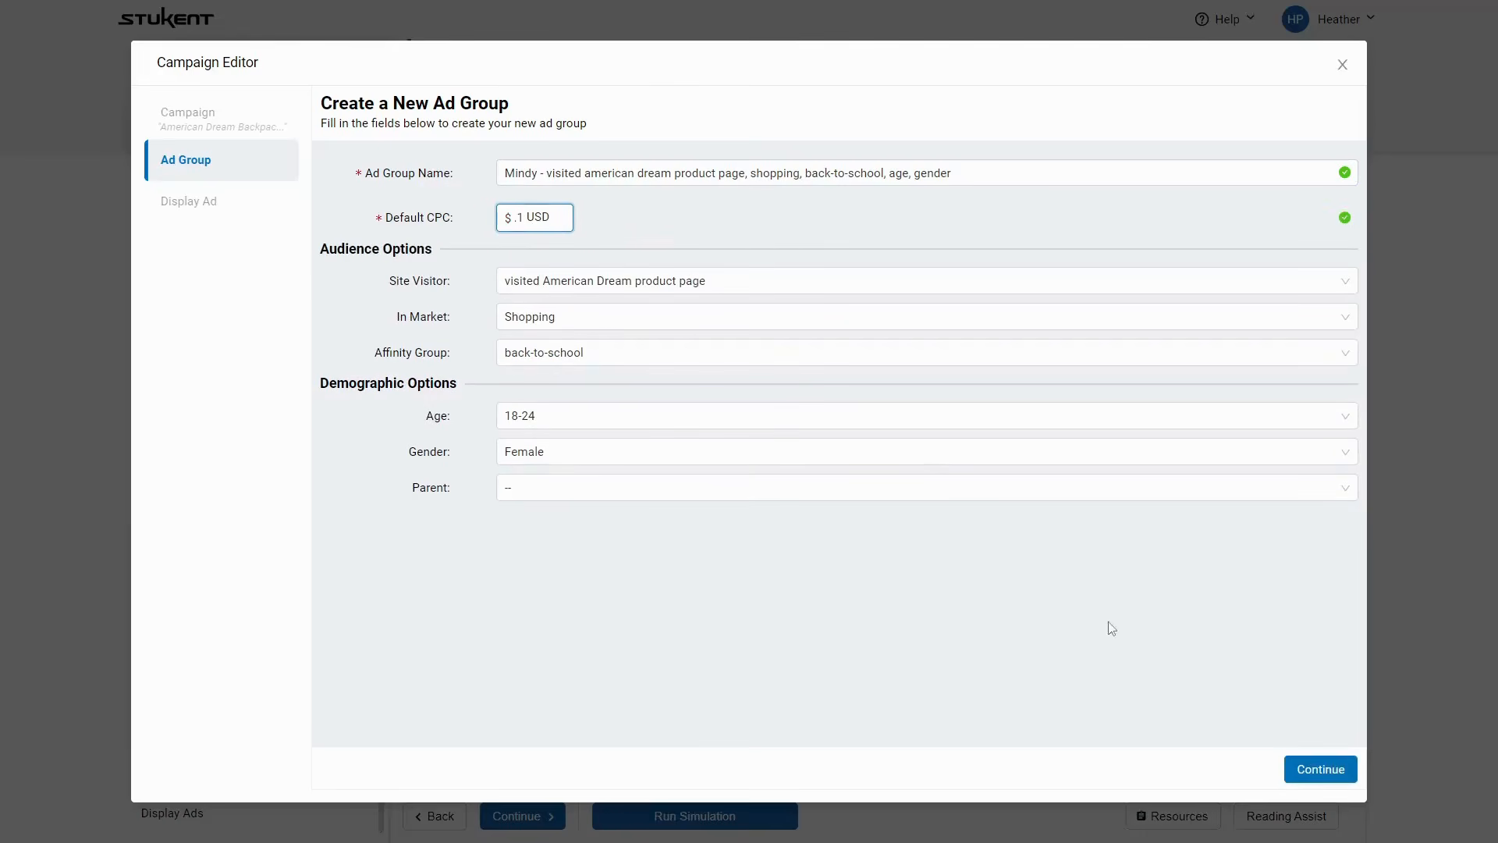
left_click(1334, 771)
Set the display ad's URL to /american-dream/backpacks and choose the American Dream Backpack product image
left_click(624, 222)
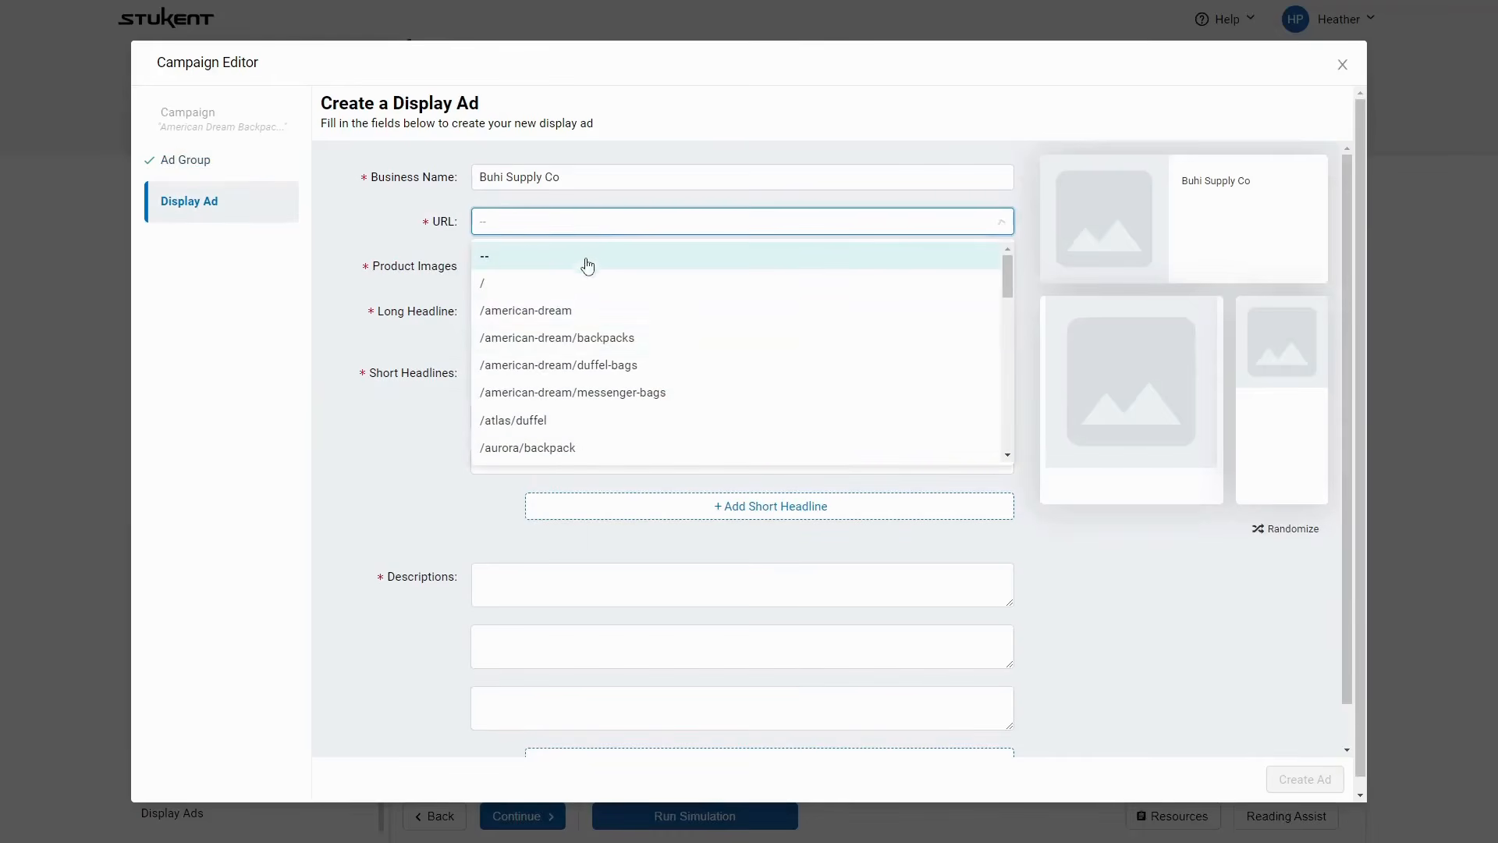
left_click(559, 337)
left_click(513, 267)
left_click(258, 305)
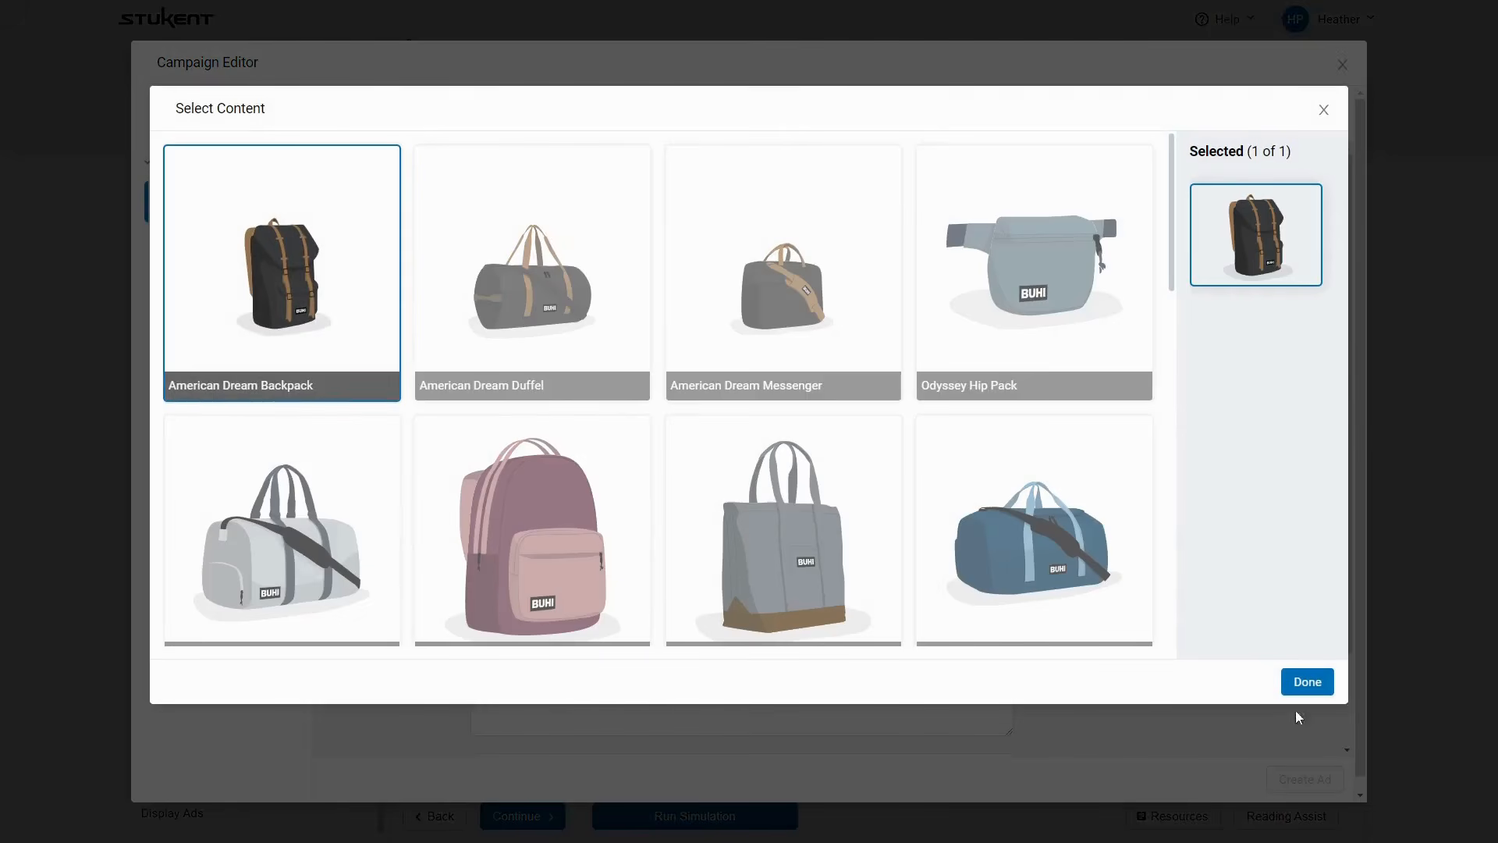
left_click(1307, 682)
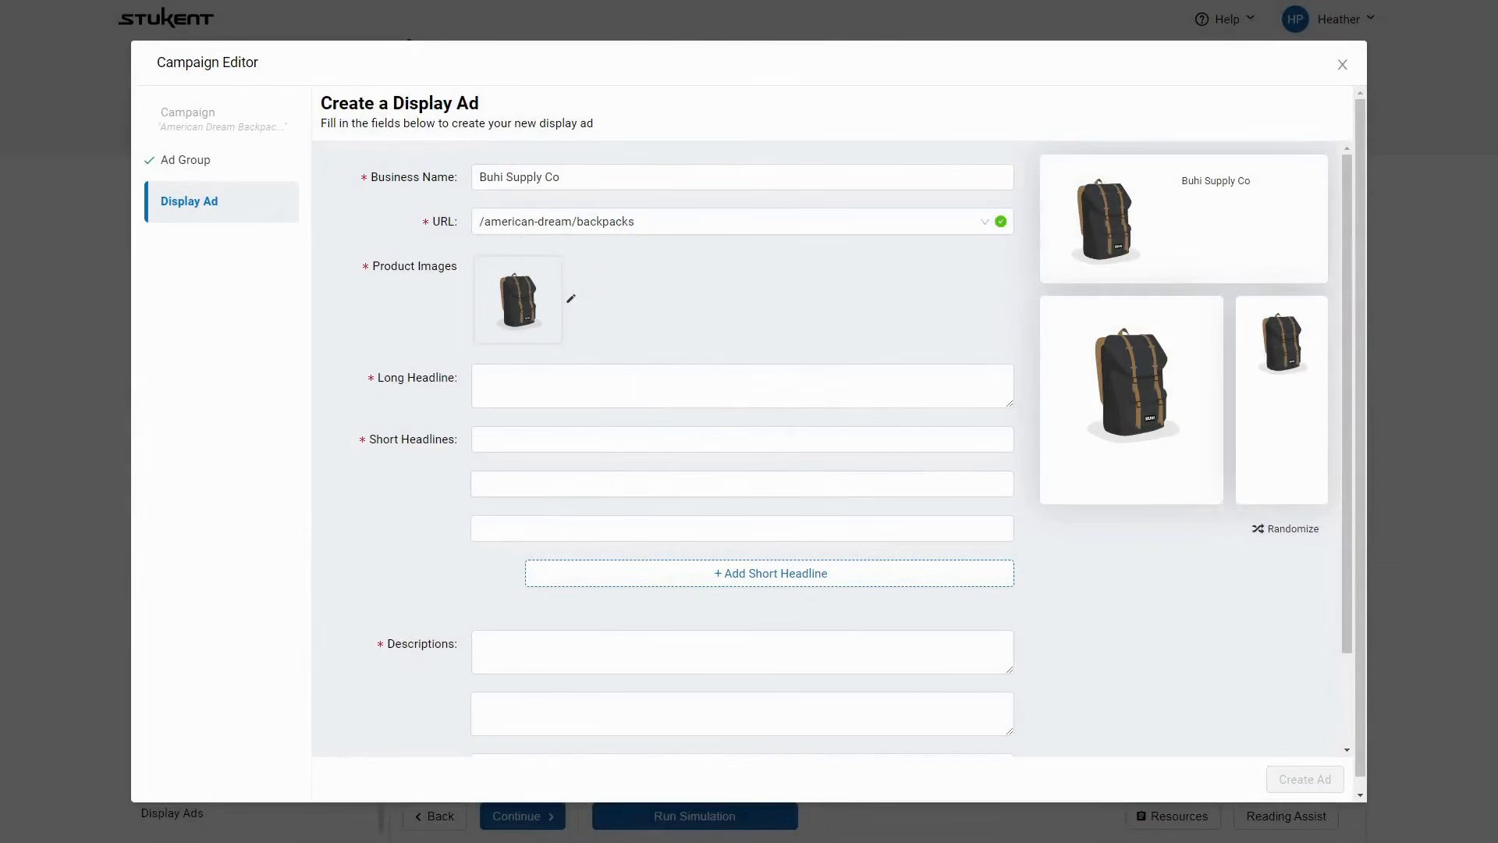
Enter long headline "Find your Backpack for School" and short headlines "Backpack Designed for Students", "Stylish Backpacks for College" and "Click here Free Shipping"
left_click(842, 372)
type("Find your Backpack for School")
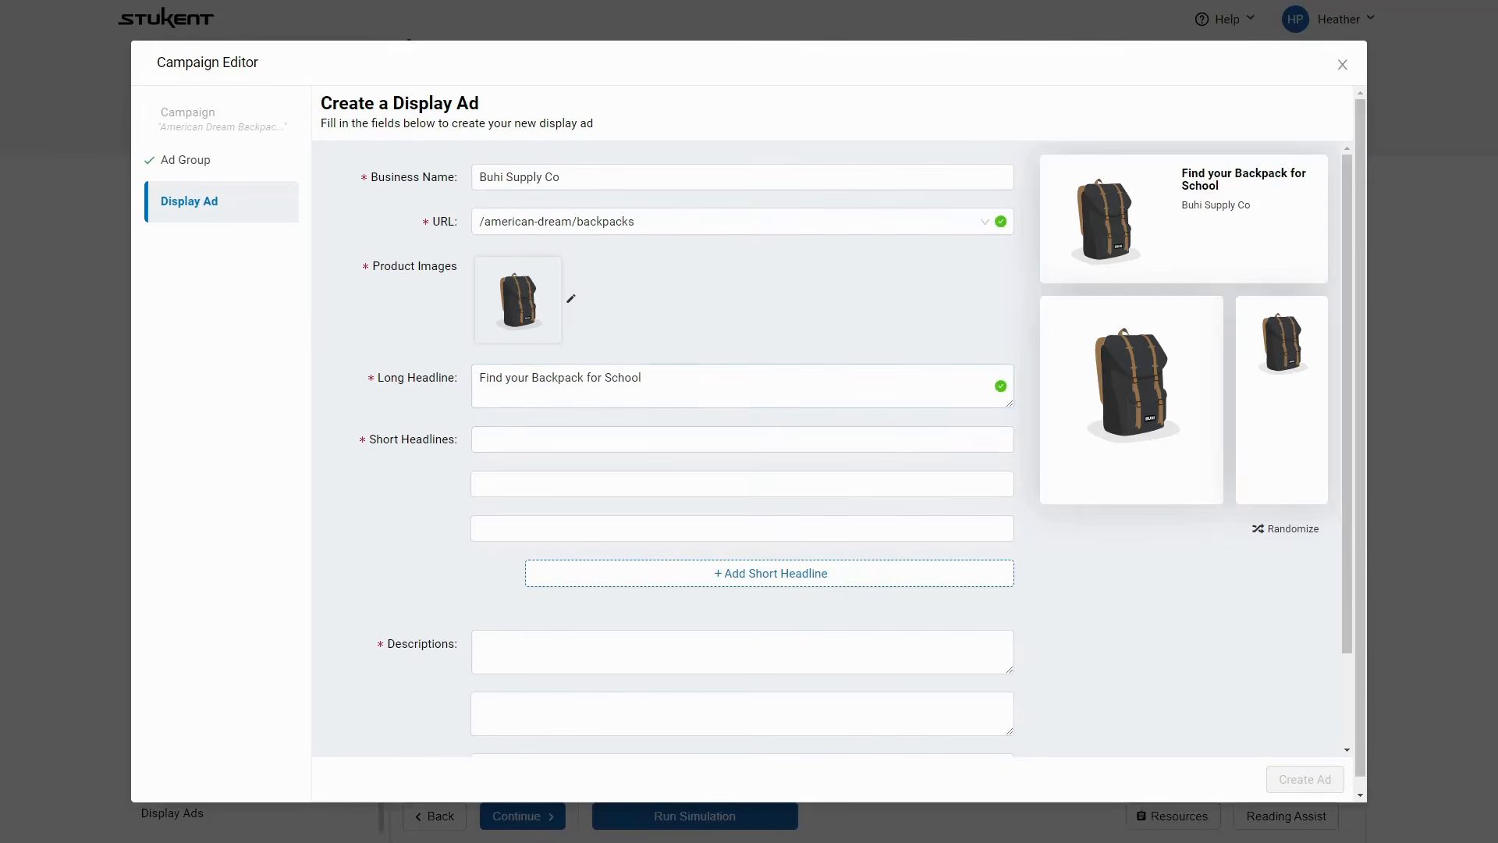
left_click(755, 444)
type("Backpack Designed for Students")
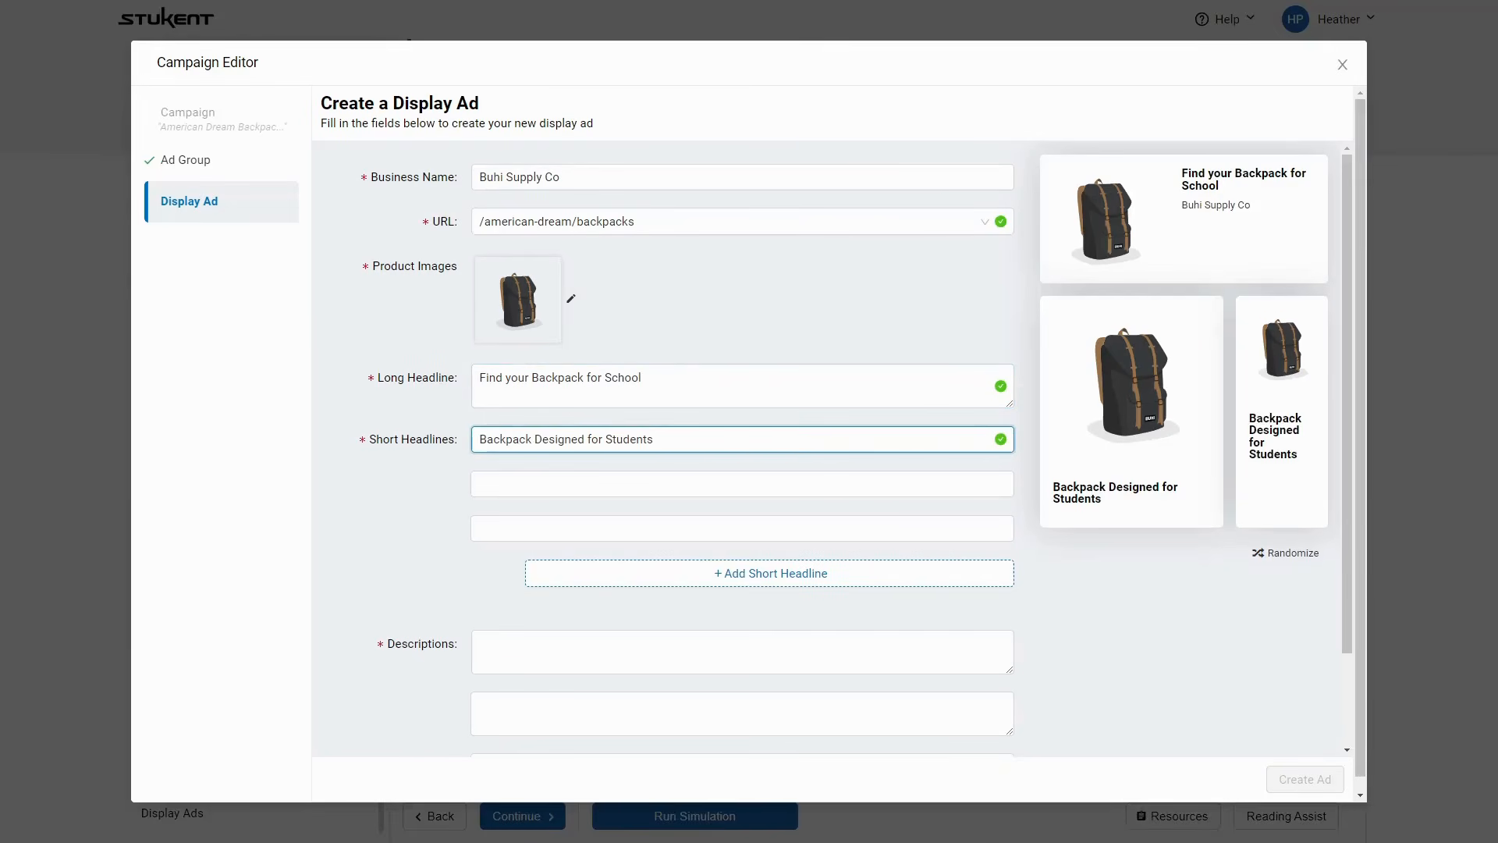
left_click(735, 485)
type("Stylish Backpacks for College")
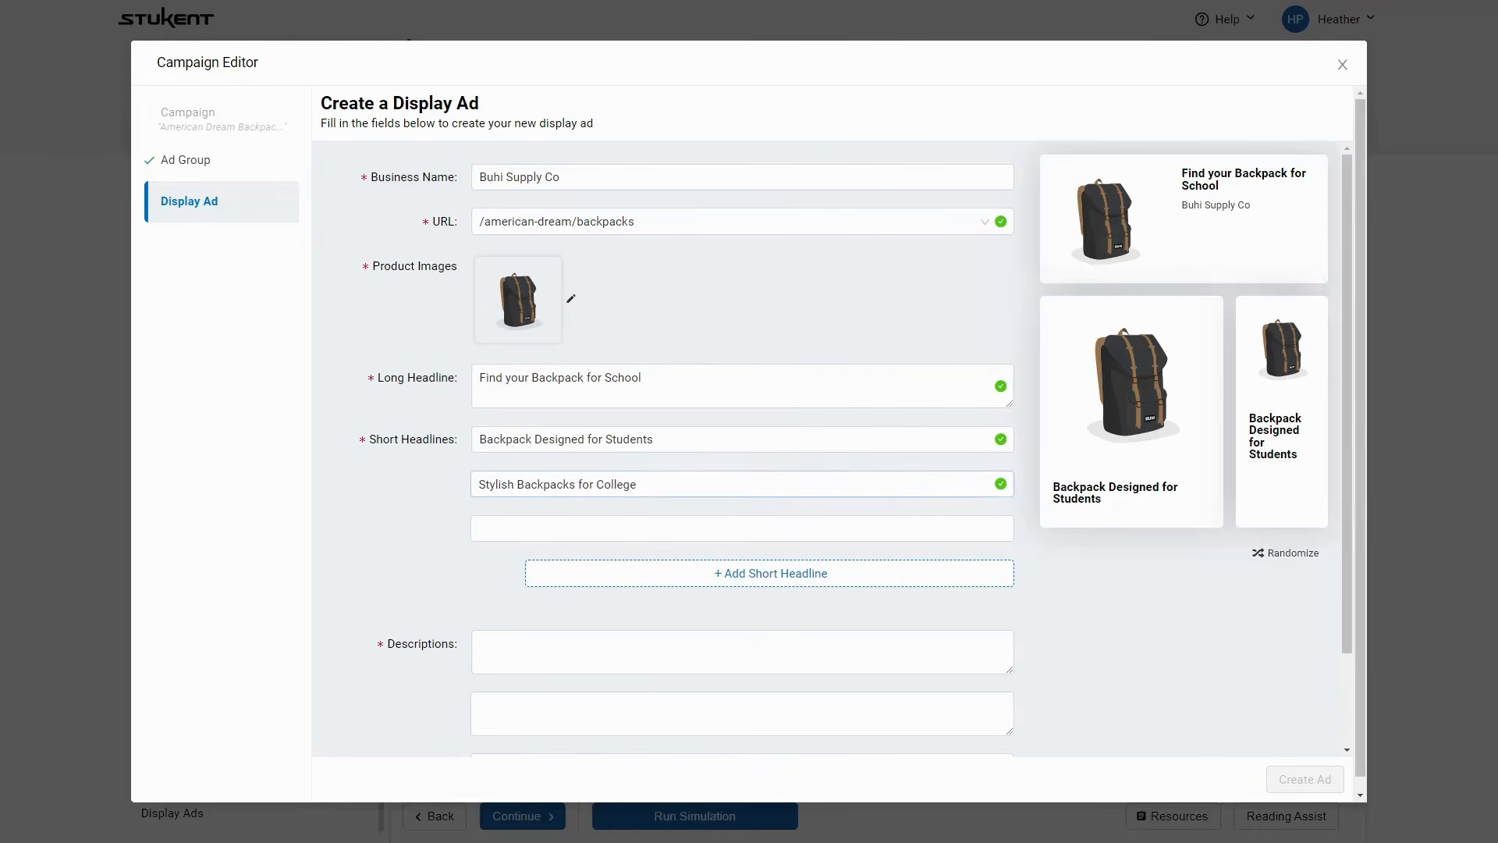
left_click(812, 528)
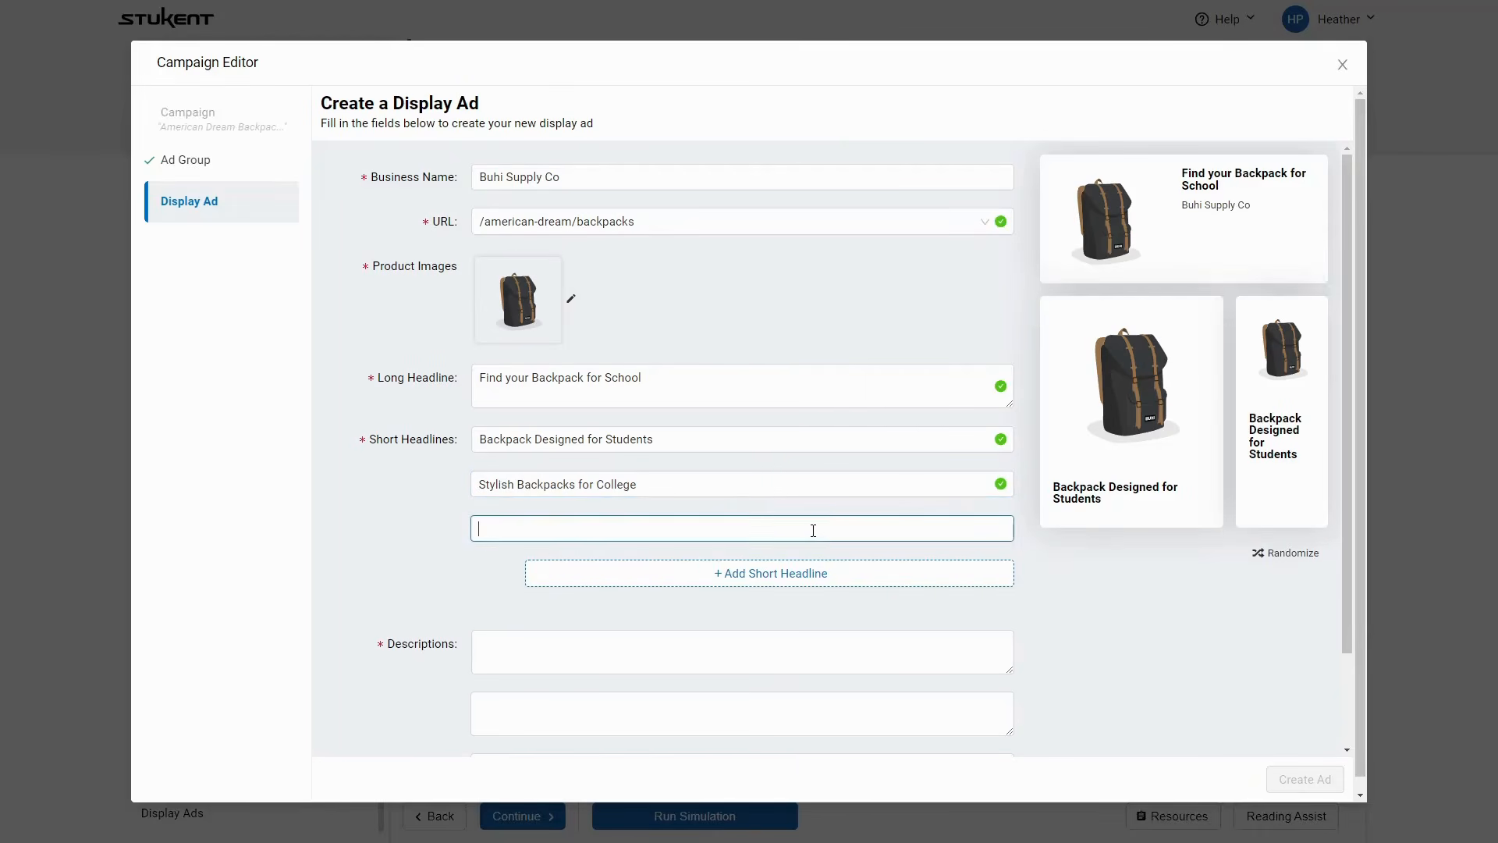
type("Click here Free Shipping")
Add descriptions "Whether it's studying or hanging out with friends, Buhi has you covered." and "Shop the most stylish backpack with rave reviews and Free Shipping!"
left_click(667, 652)
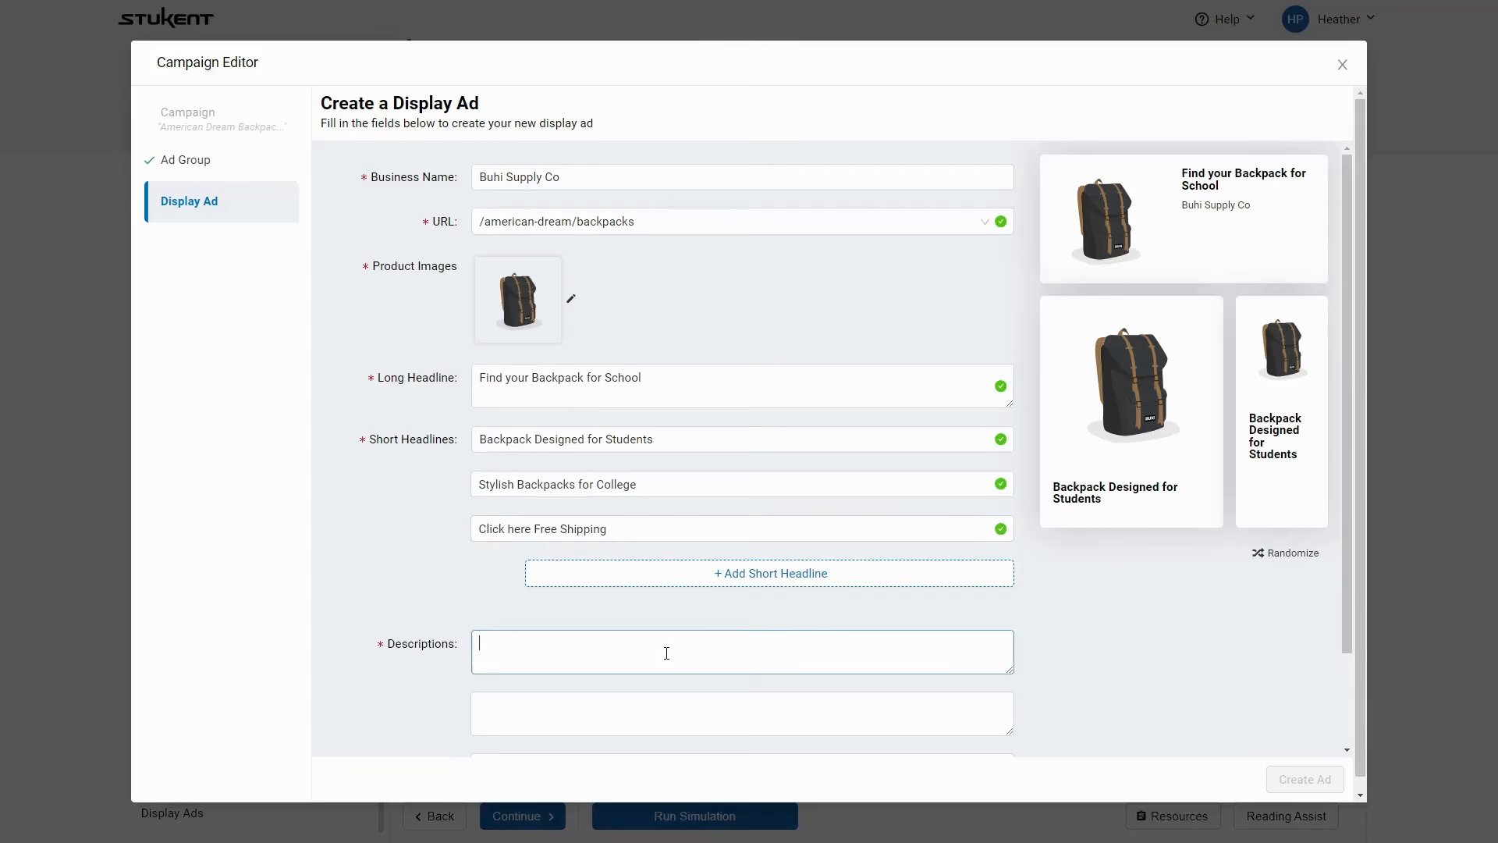
type("Whether it's studying or hanging out with friends, Buhi has you covered.")
left_click(635, 719)
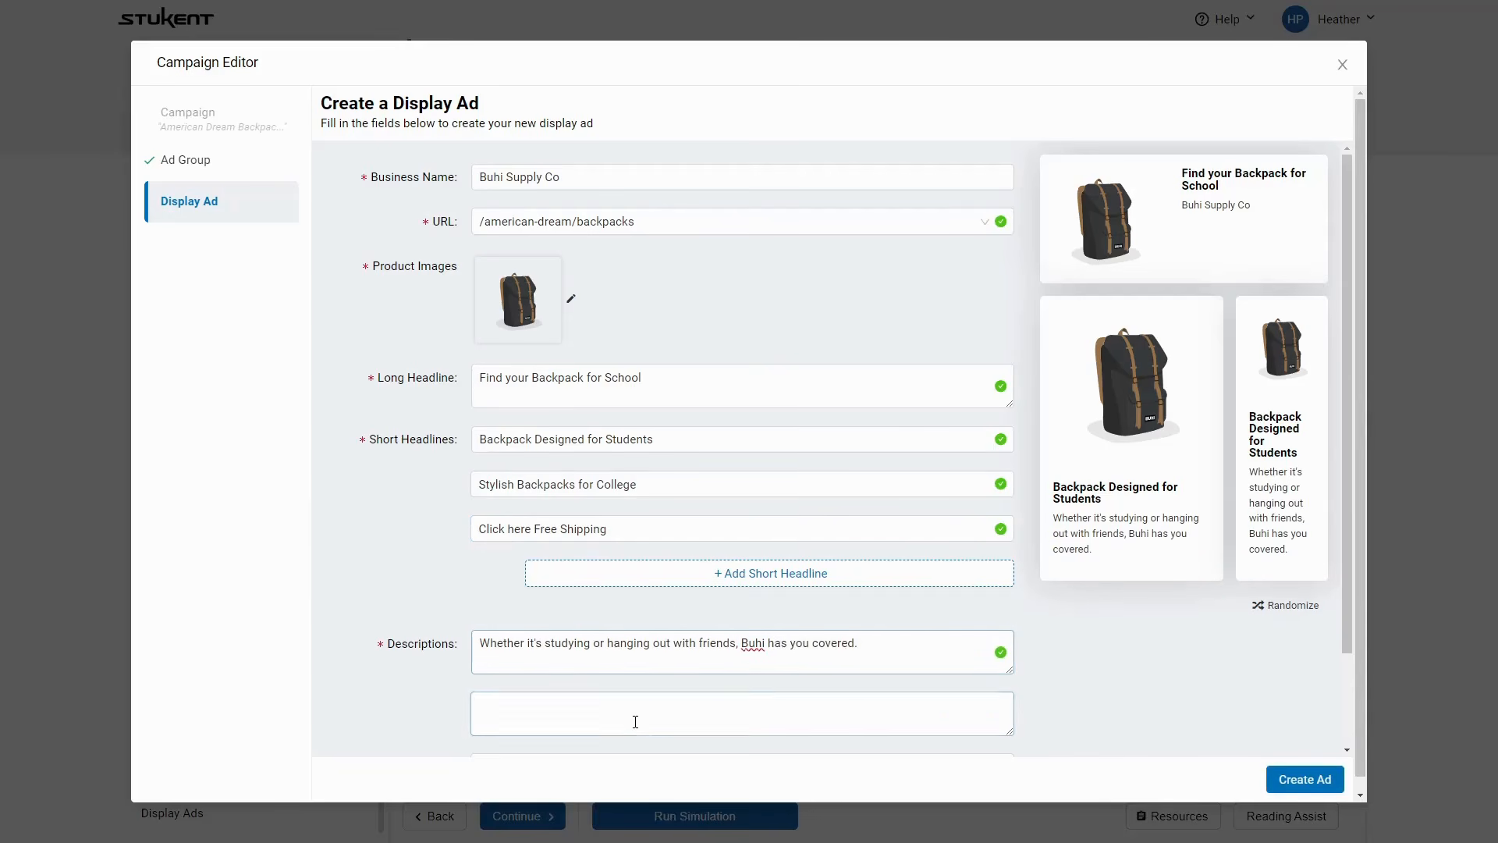
type("Shop the most stylish backpack with rave reviews and Free Shipping!")
Add the third description "Need a backpack that can carry all your school supplies?" and create the ad
scroll(843, 595, "down", 2)
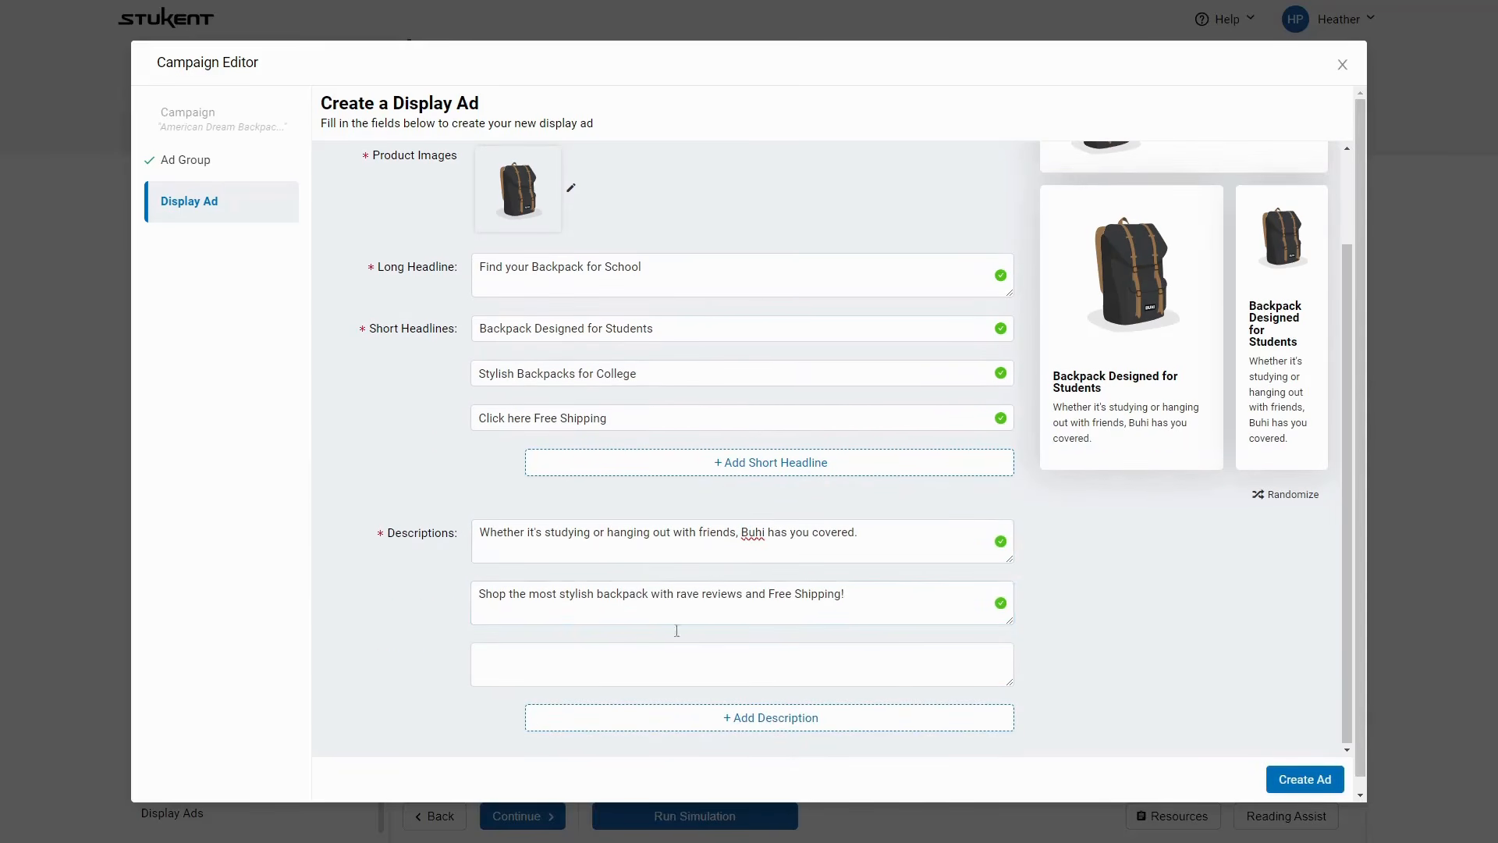
left_click(676, 655)
type("Need a backpack that can carry all your school supplies?")
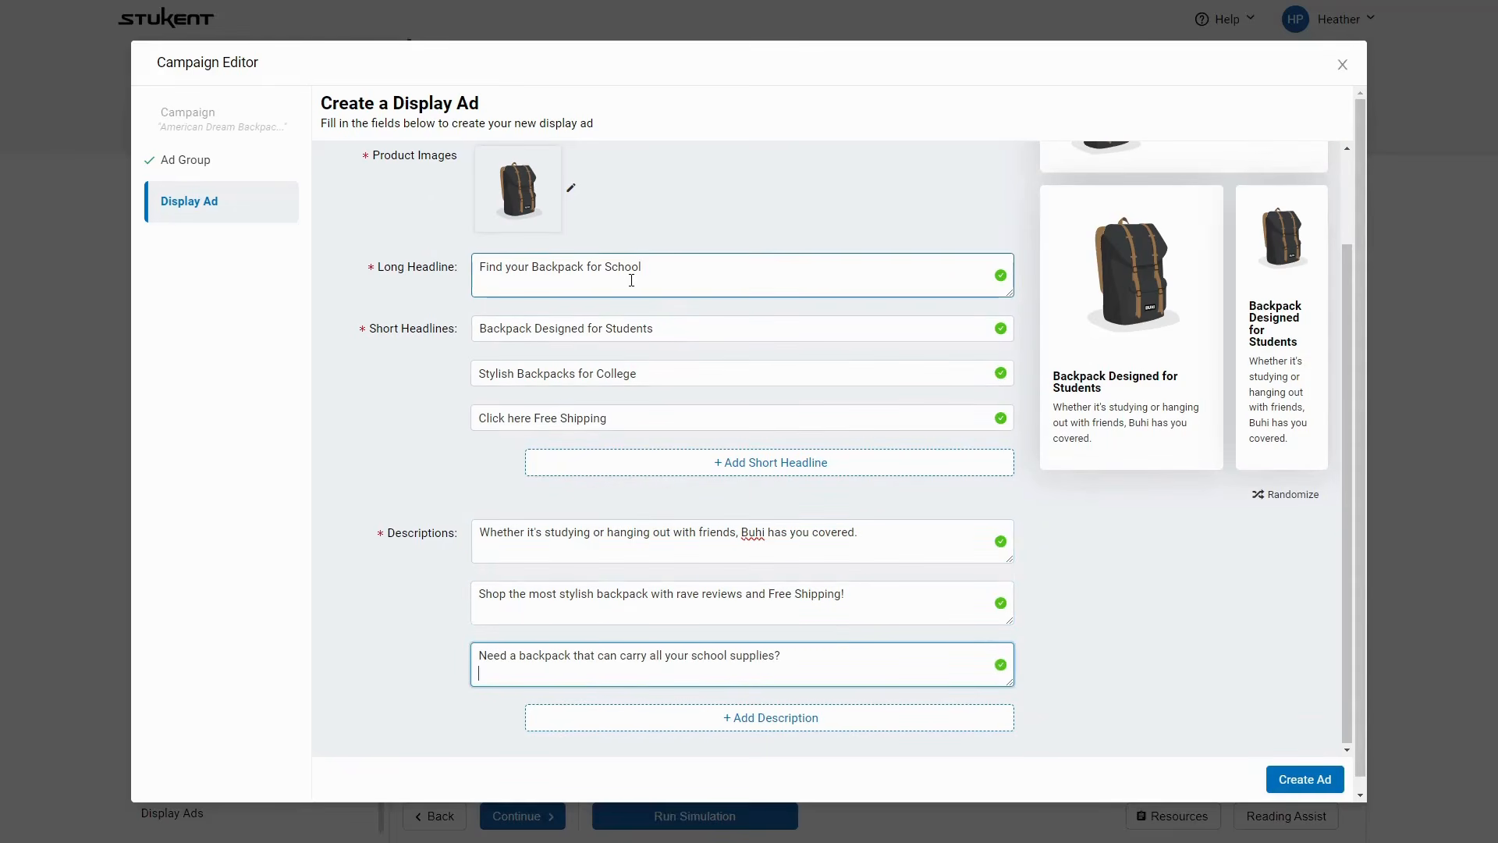
left_click(1279, 773)
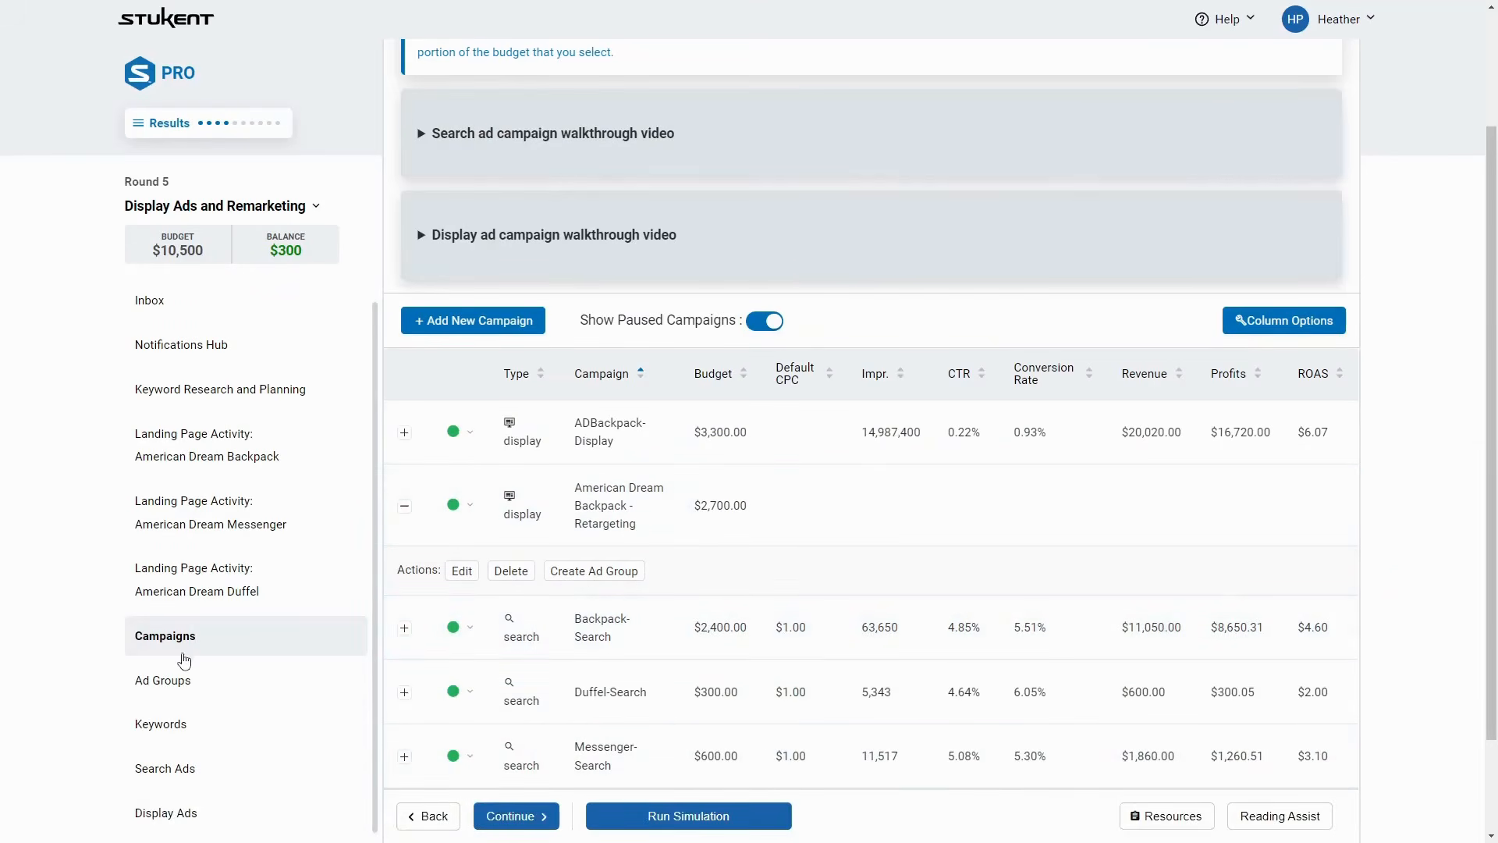
Find the new product-page ad group in the Ad Groups list and copy its name
left_click(167, 679)
scroll(748, 570, "down", 15)
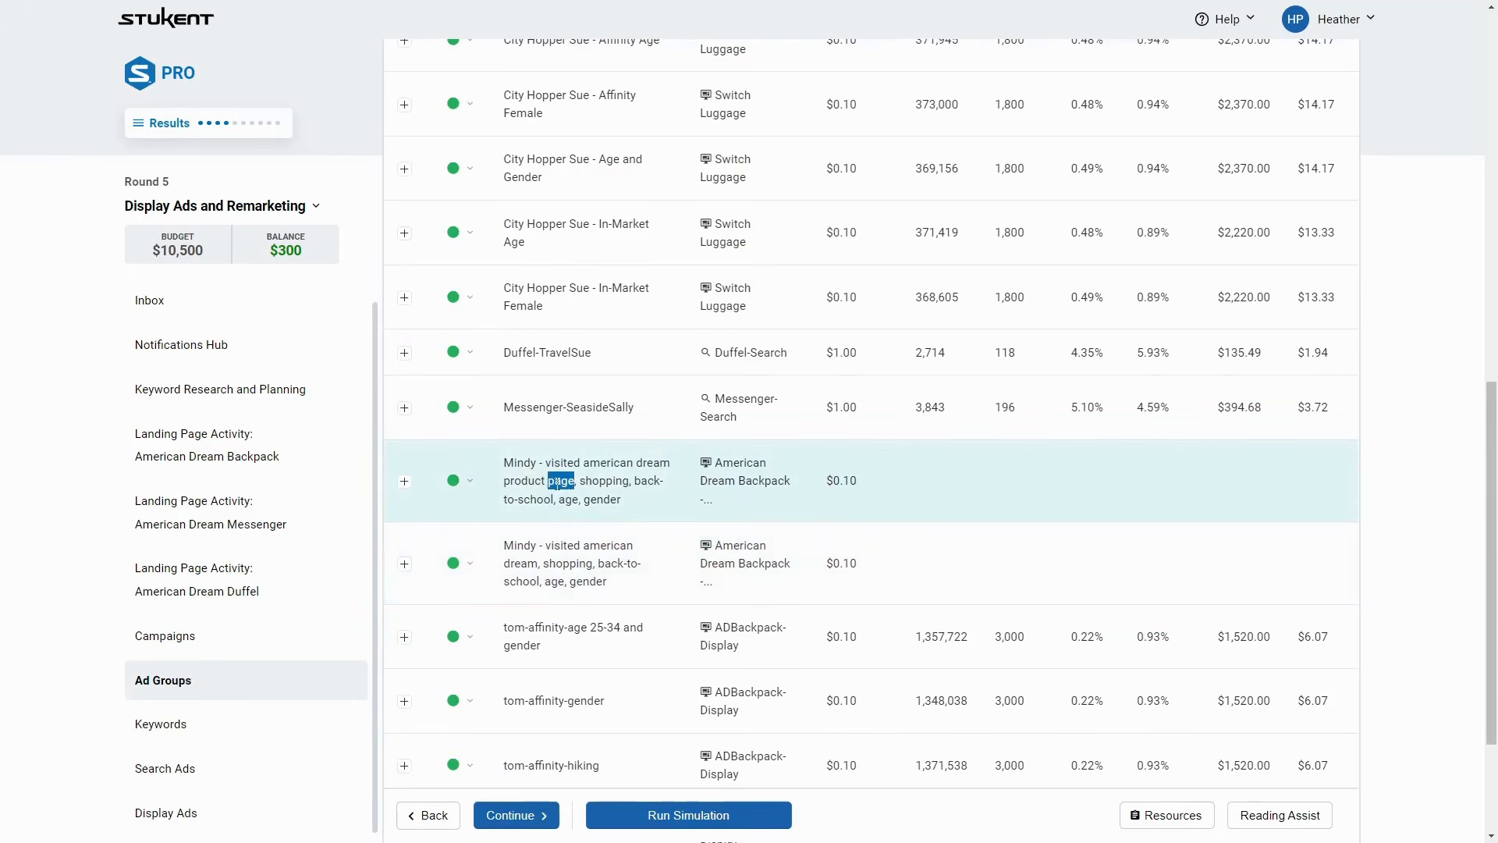
triple_click(550, 480)
key("ctrl+c")
Start one more ad group in the American Dream Backpack - Retargeting campaign and paste the product-page ad group's name
left_click(165, 636)
scroll(567, 583, "down", 2)
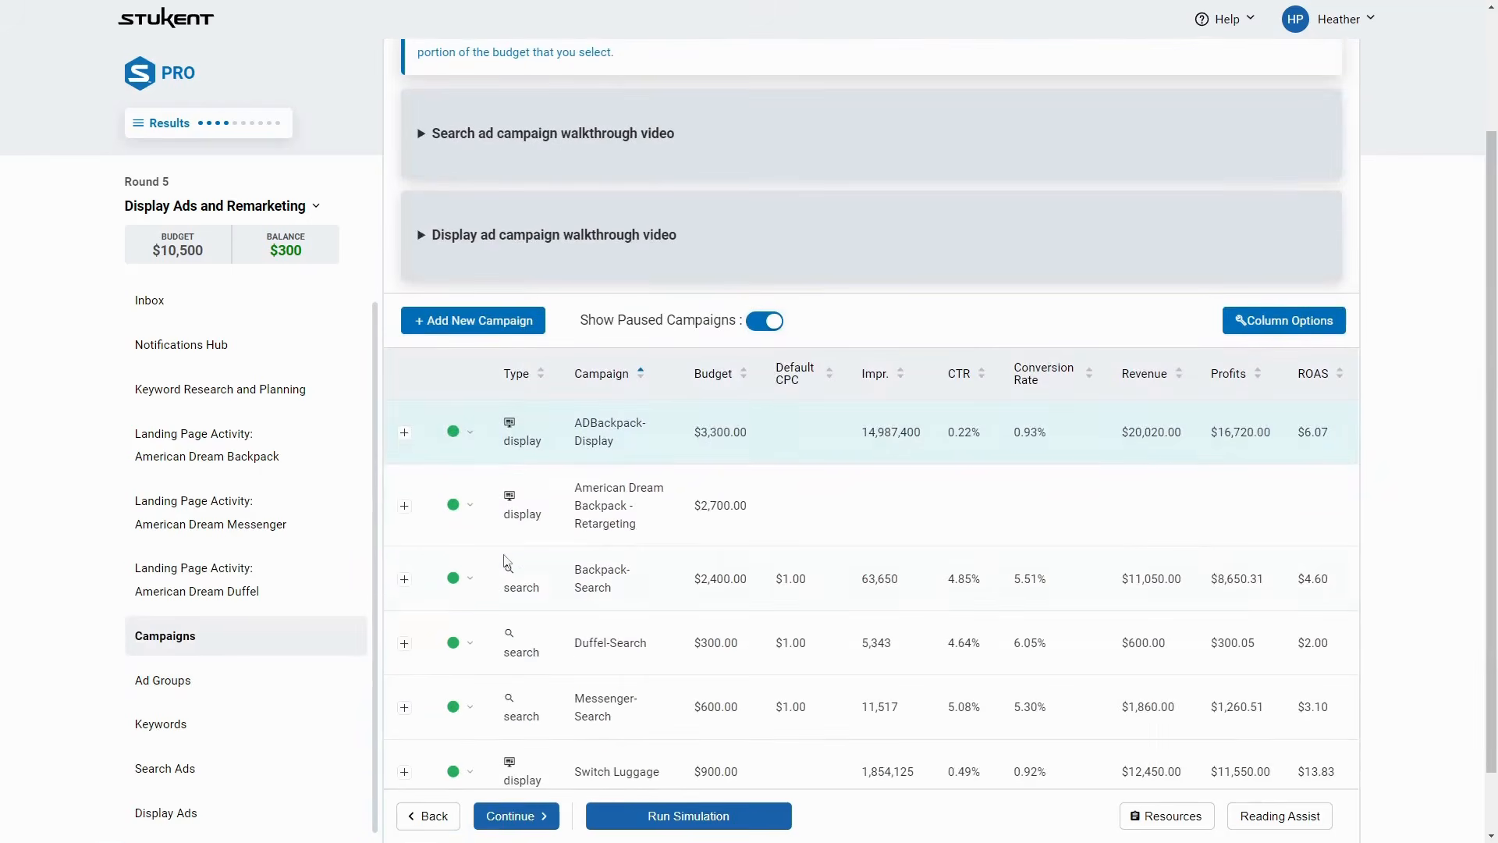
left_click(404, 506)
left_click(566, 572)
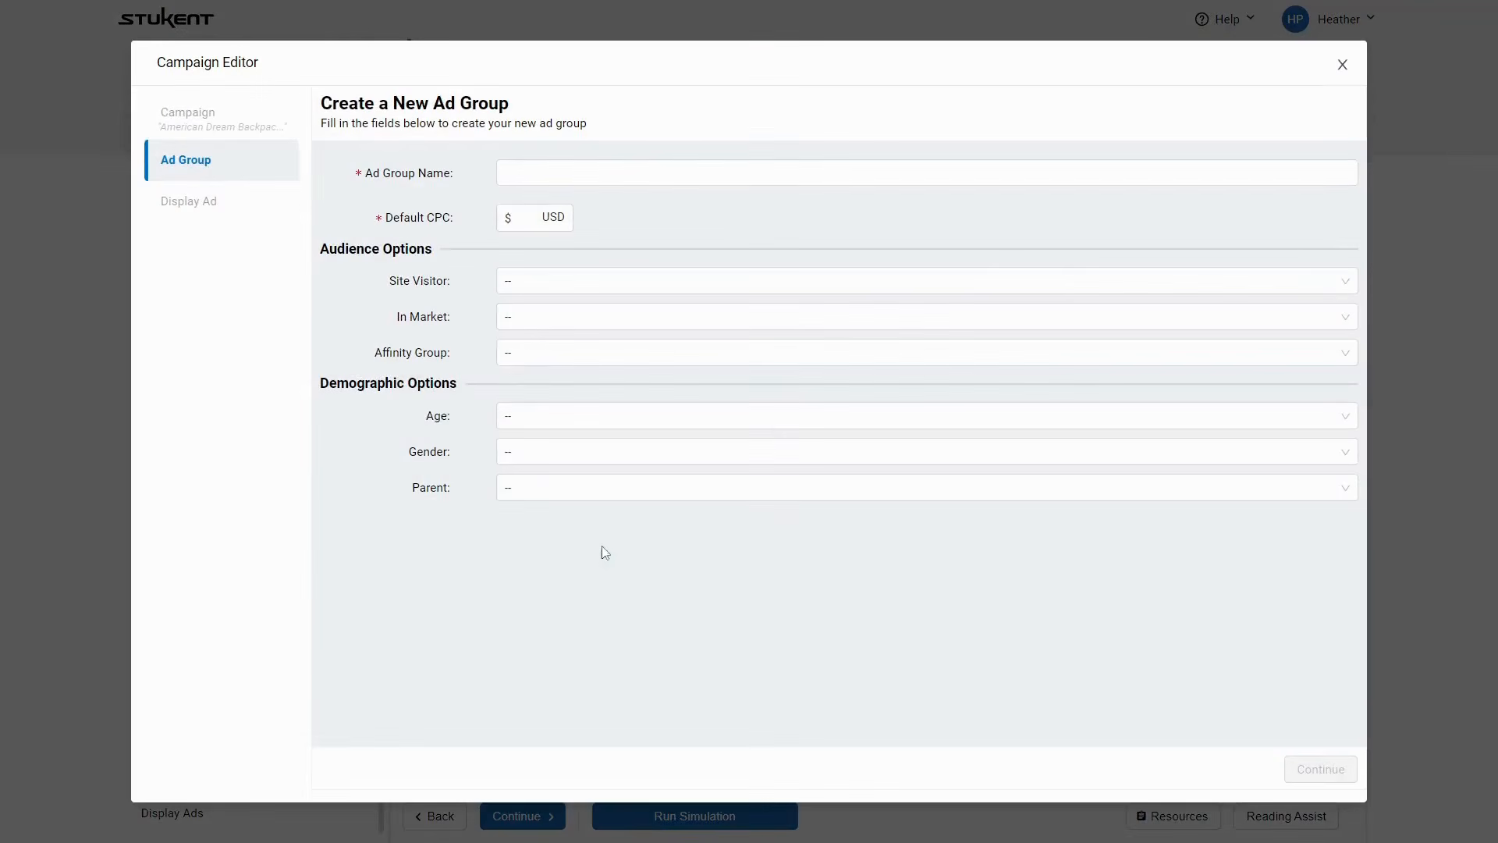
left_click(573, 177)
key("ctrl+v")
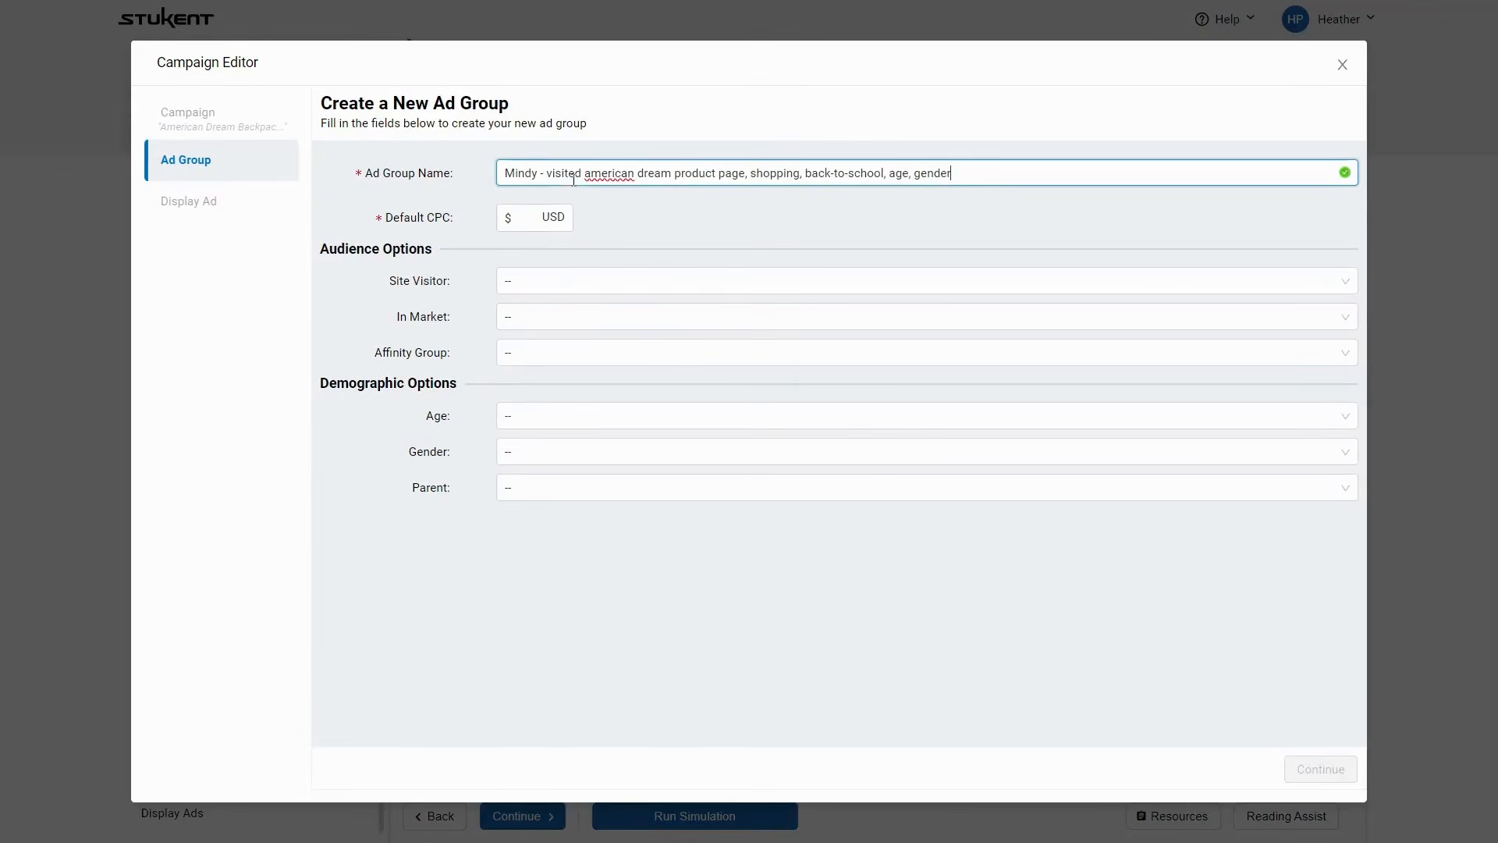
Set Site Visitor to "added American Dream Product" and rename the ad group "Mindy - added ad product, shopping, back-to-school, age, gender"
left_click(616, 278)
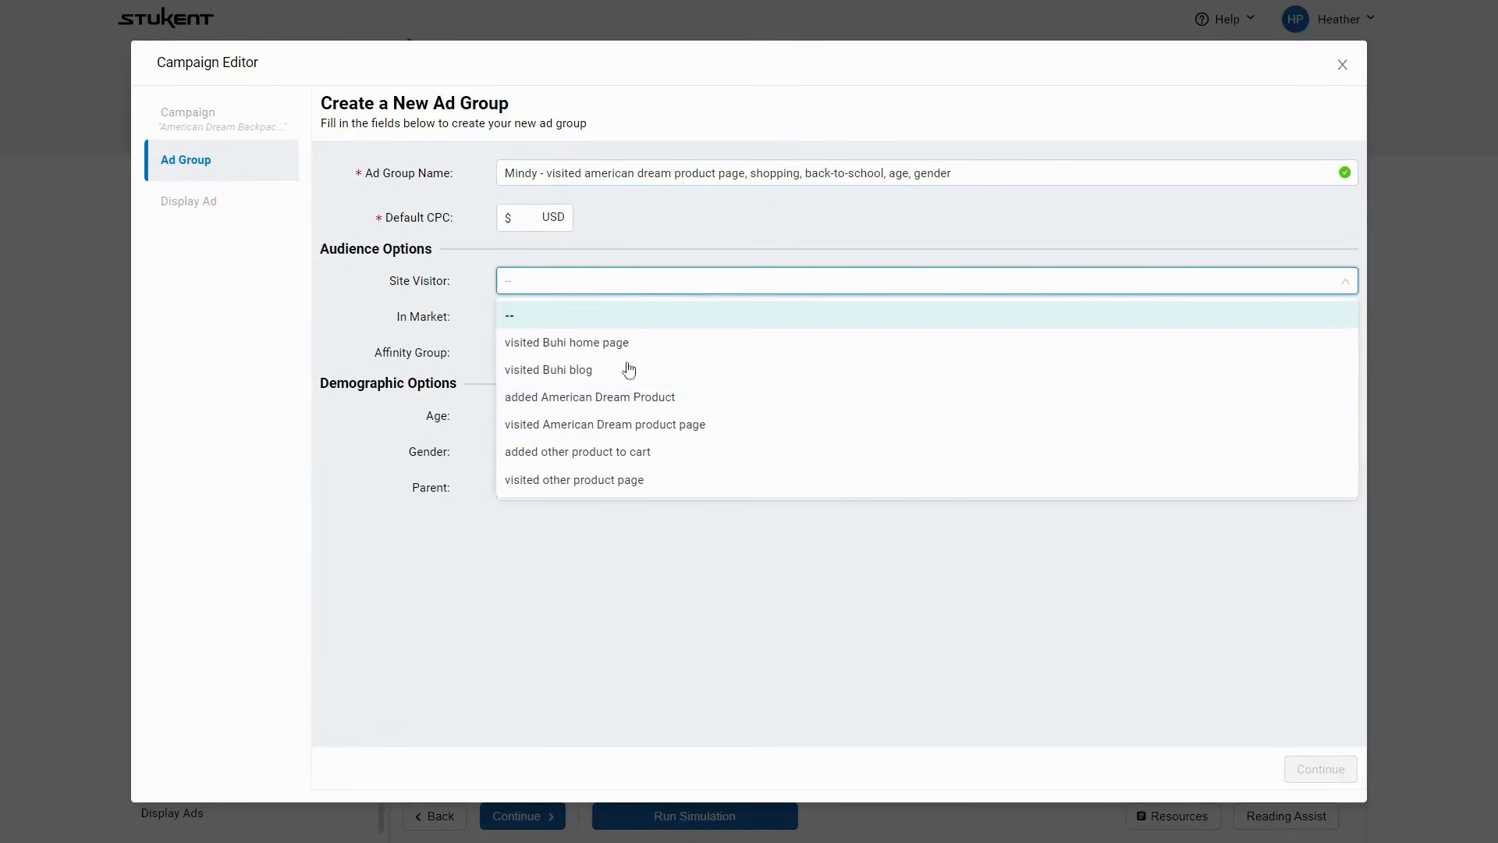
left_click(612, 404)
left_click_drag(546, 173, 747, 167)
type("added ")
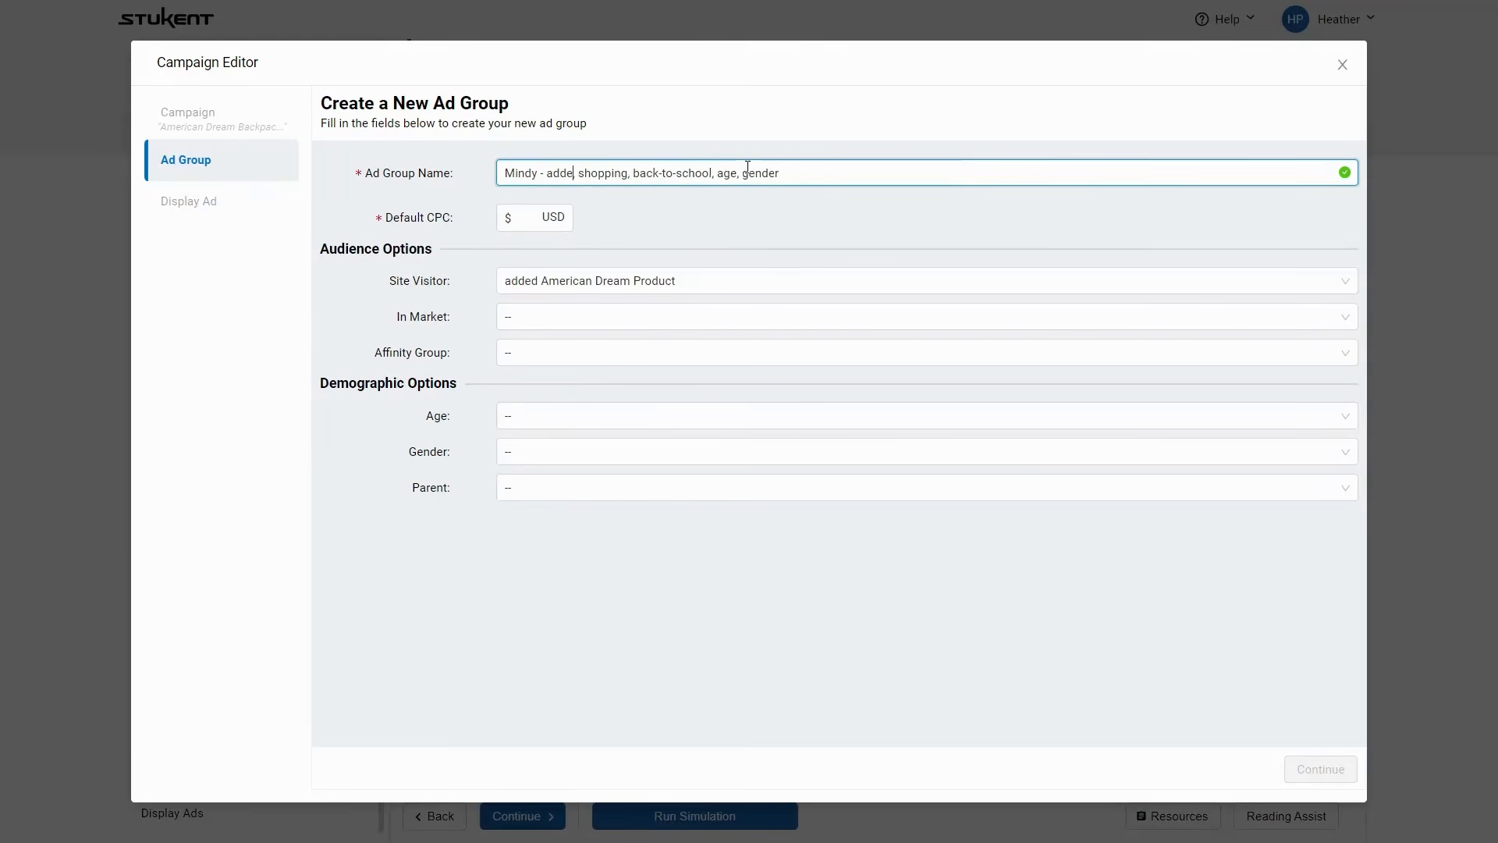
type("ad product,")
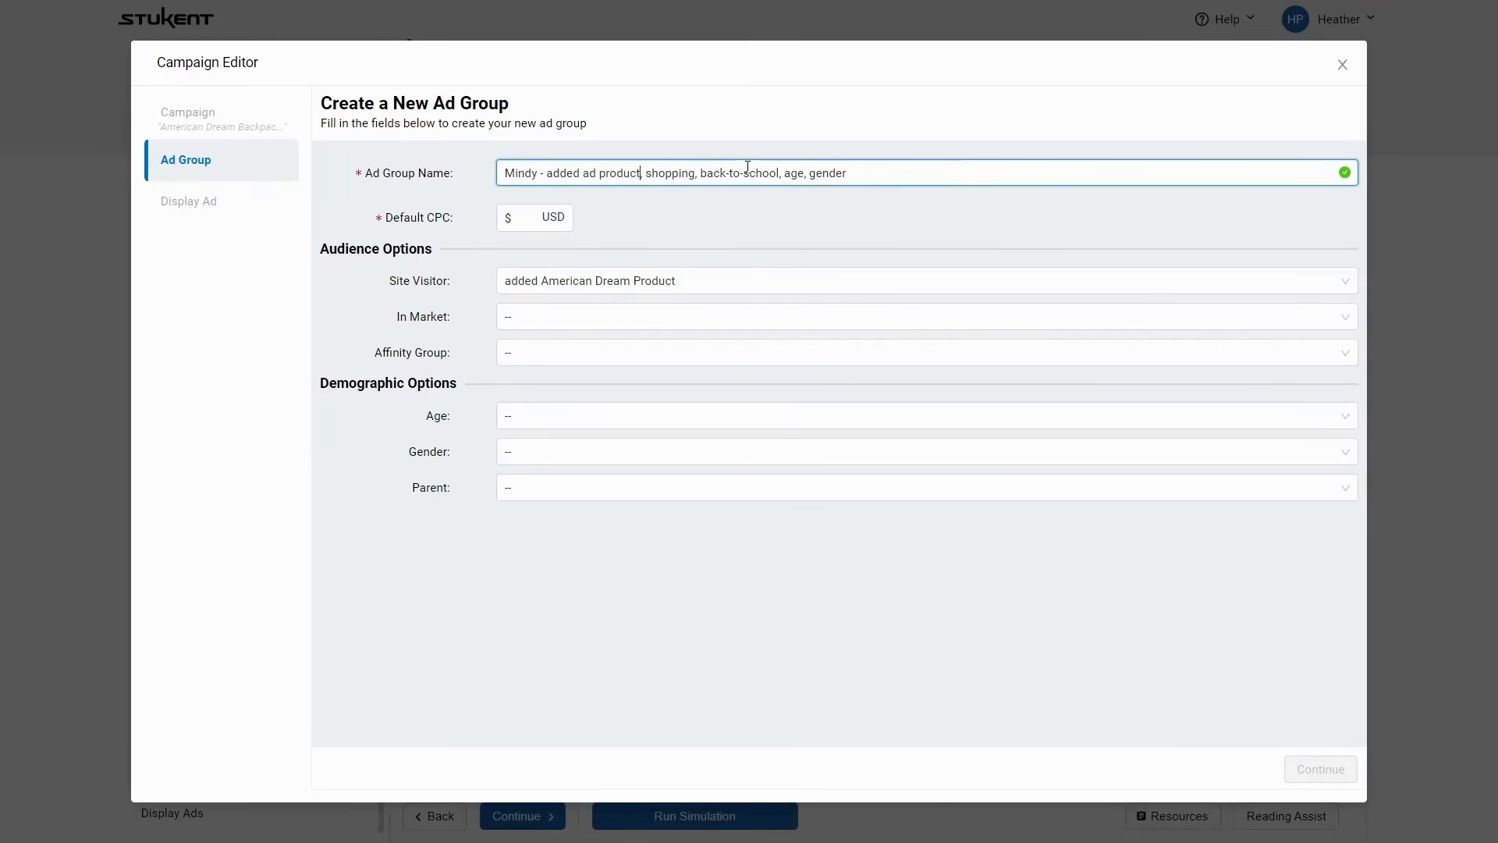
Set In Market to Shopping, Affinity Group to back-to-school, Age to 18-24 and Gender to Female for the added-product ad group
left_click(542, 319)
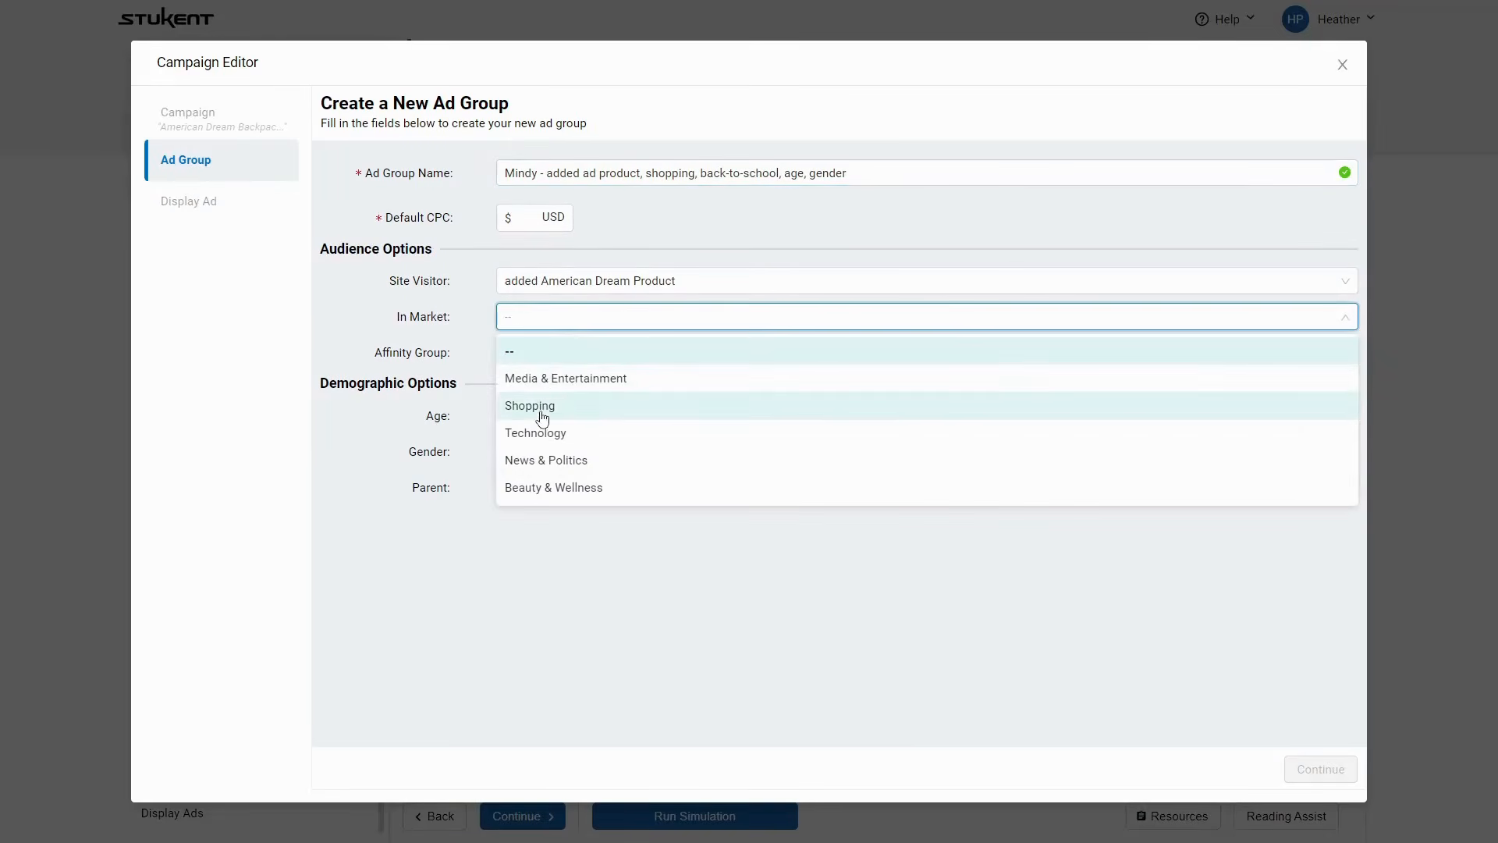
left_click(540, 405)
left_click(551, 353)
left_click(552, 415)
left_click(552, 417)
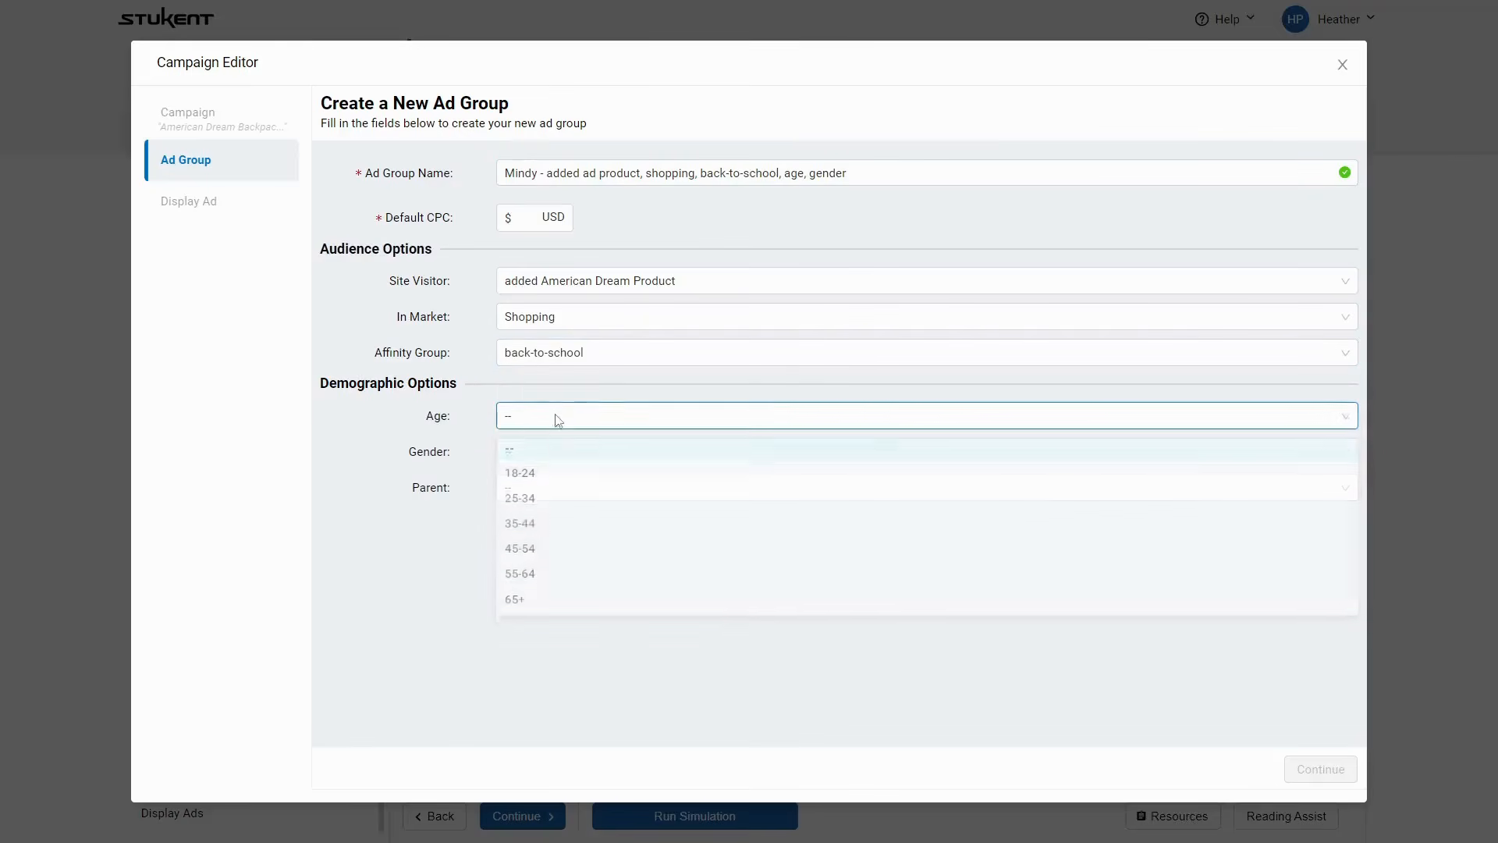
left_click(535, 477)
left_click(530, 453)
left_click(538, 538)
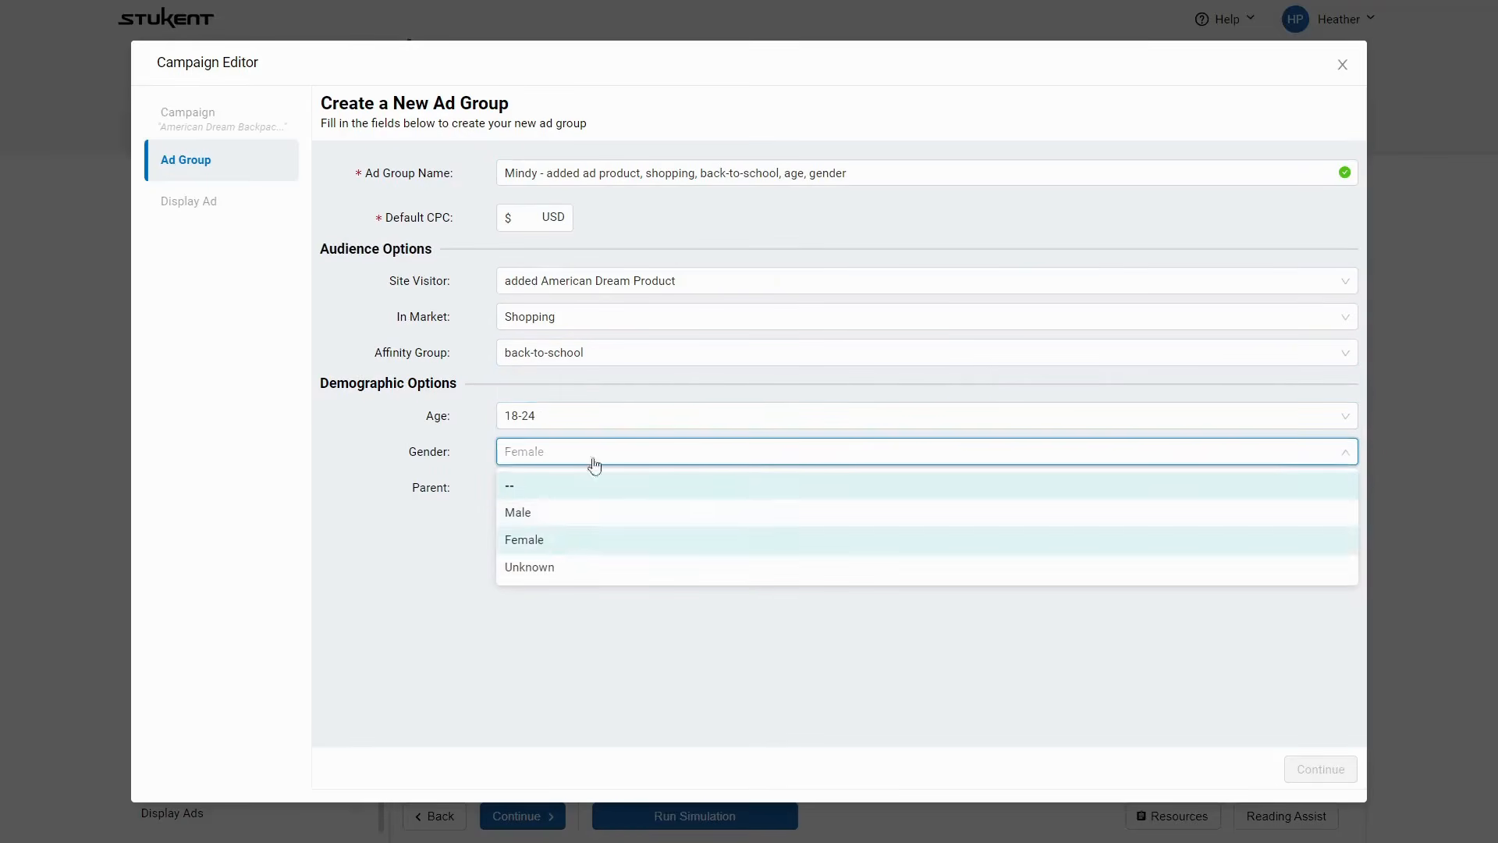
Set the added-product ad group's default CPC to $0.1 and proceed to its display ad
left_click(530, 218)
type(".1")
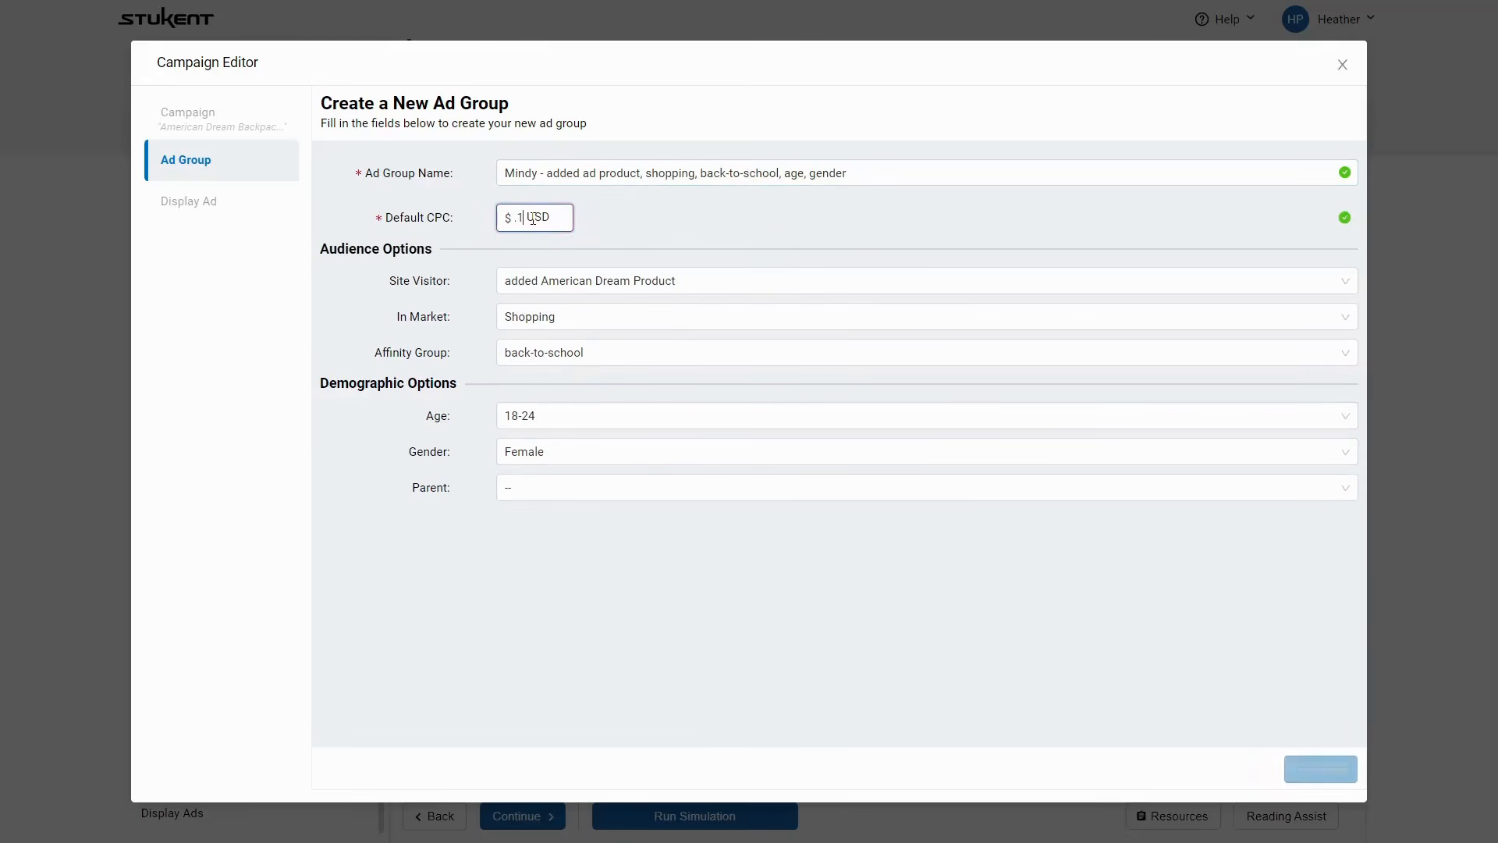
left_click(1320, 768)
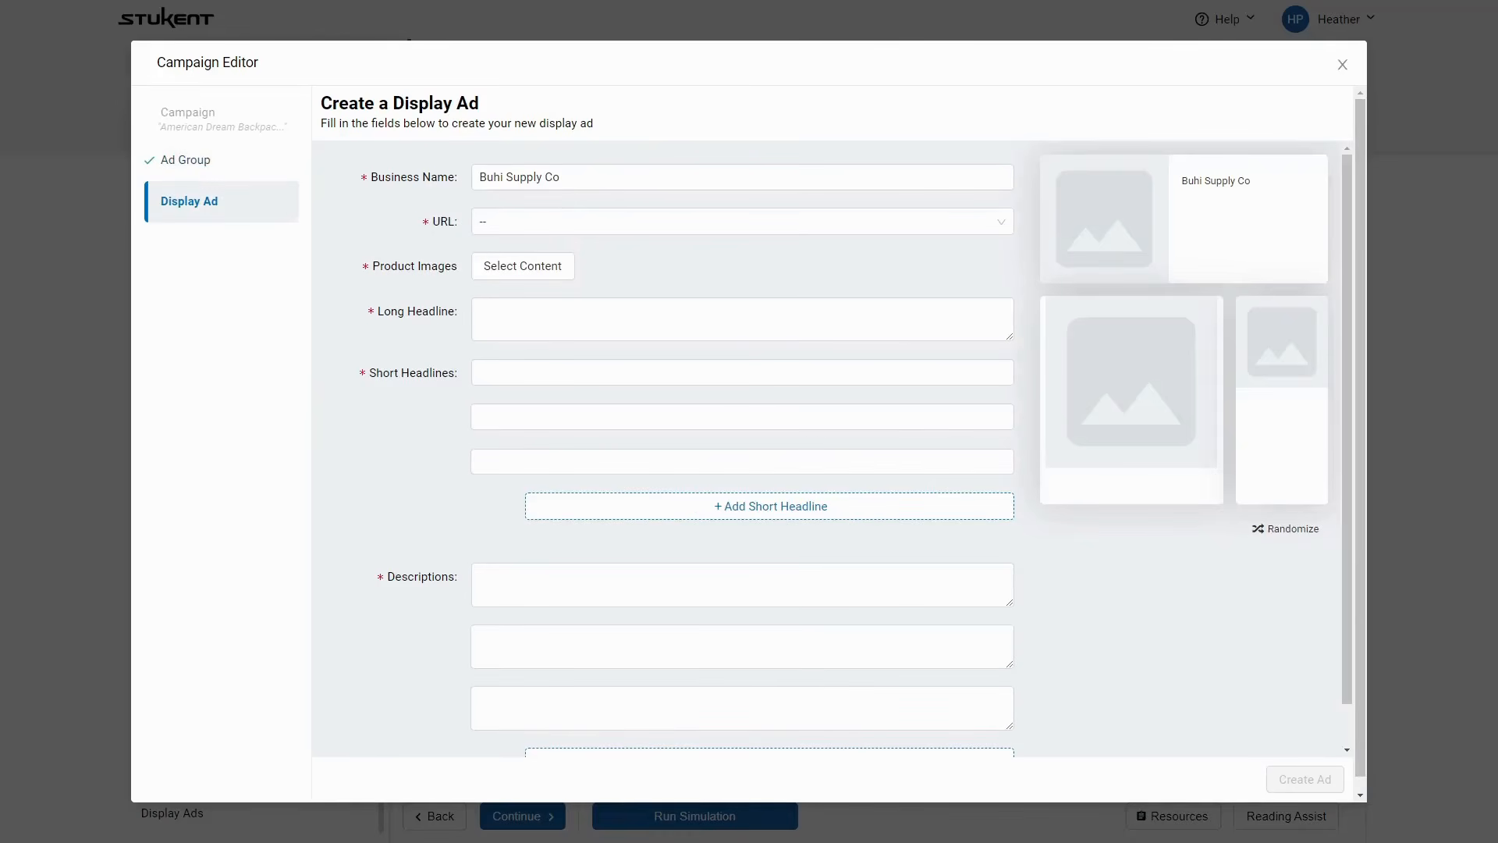
Set the display ad's URL to /american-dream/backpacks and use the American Dream Backpack picture as its product image
left_click(542, 226)
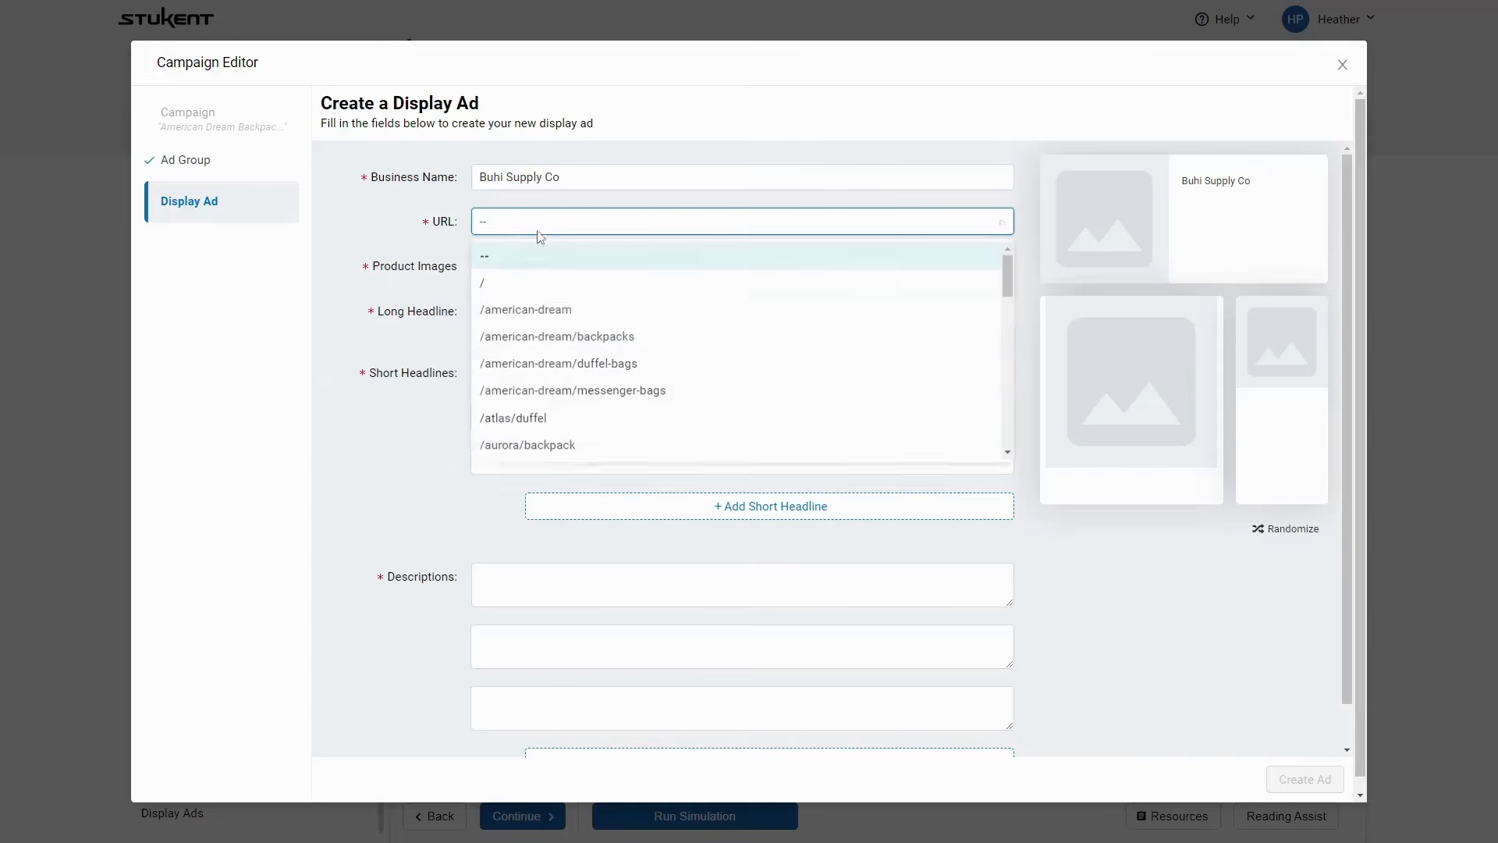
left_click(515, 338)
left_click(516, 263)
left_click(361, 338)
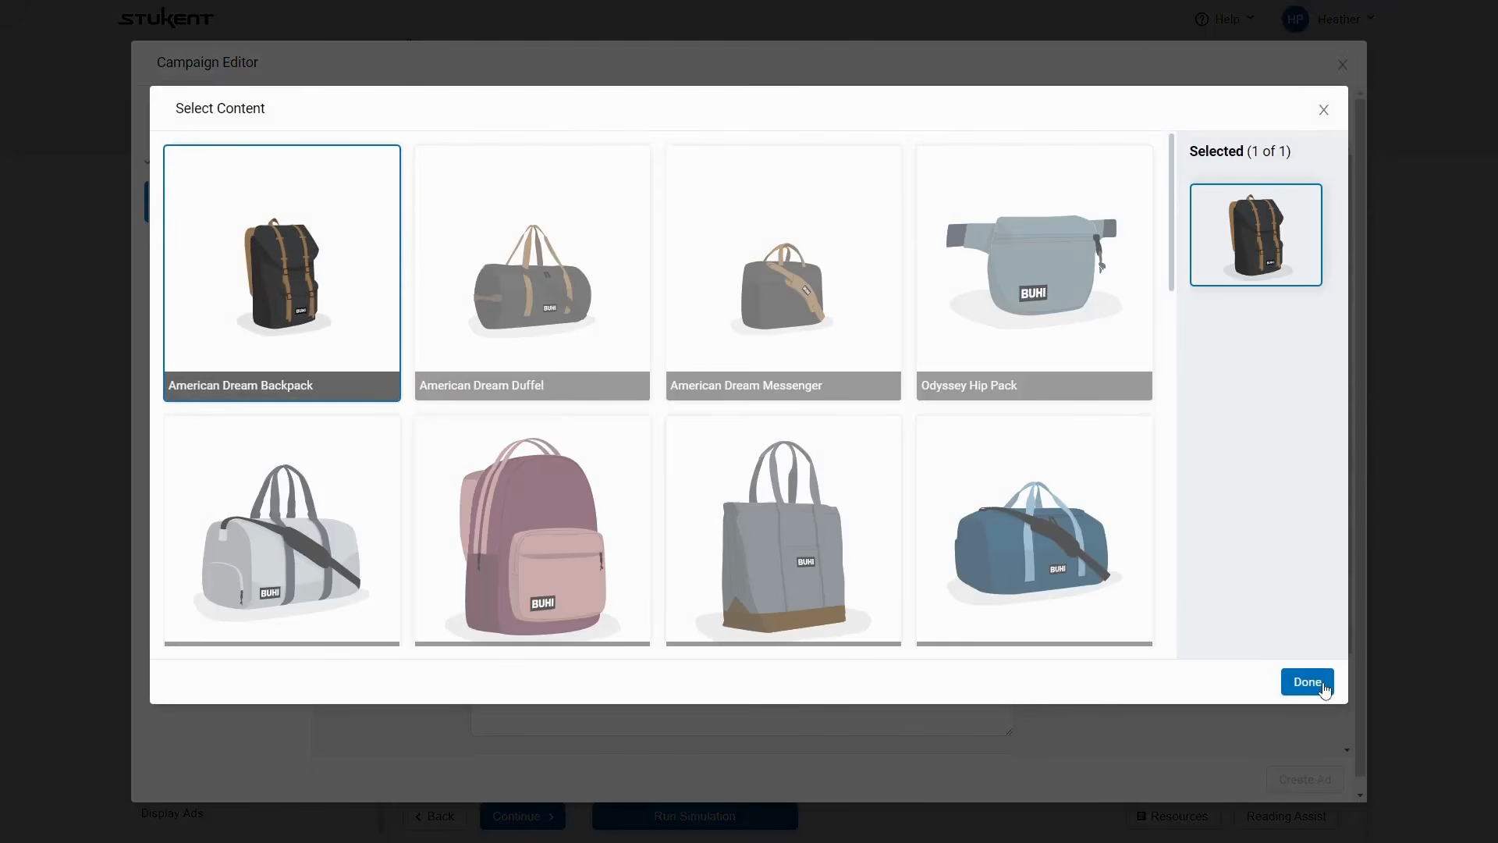
left_click(1307, 682)
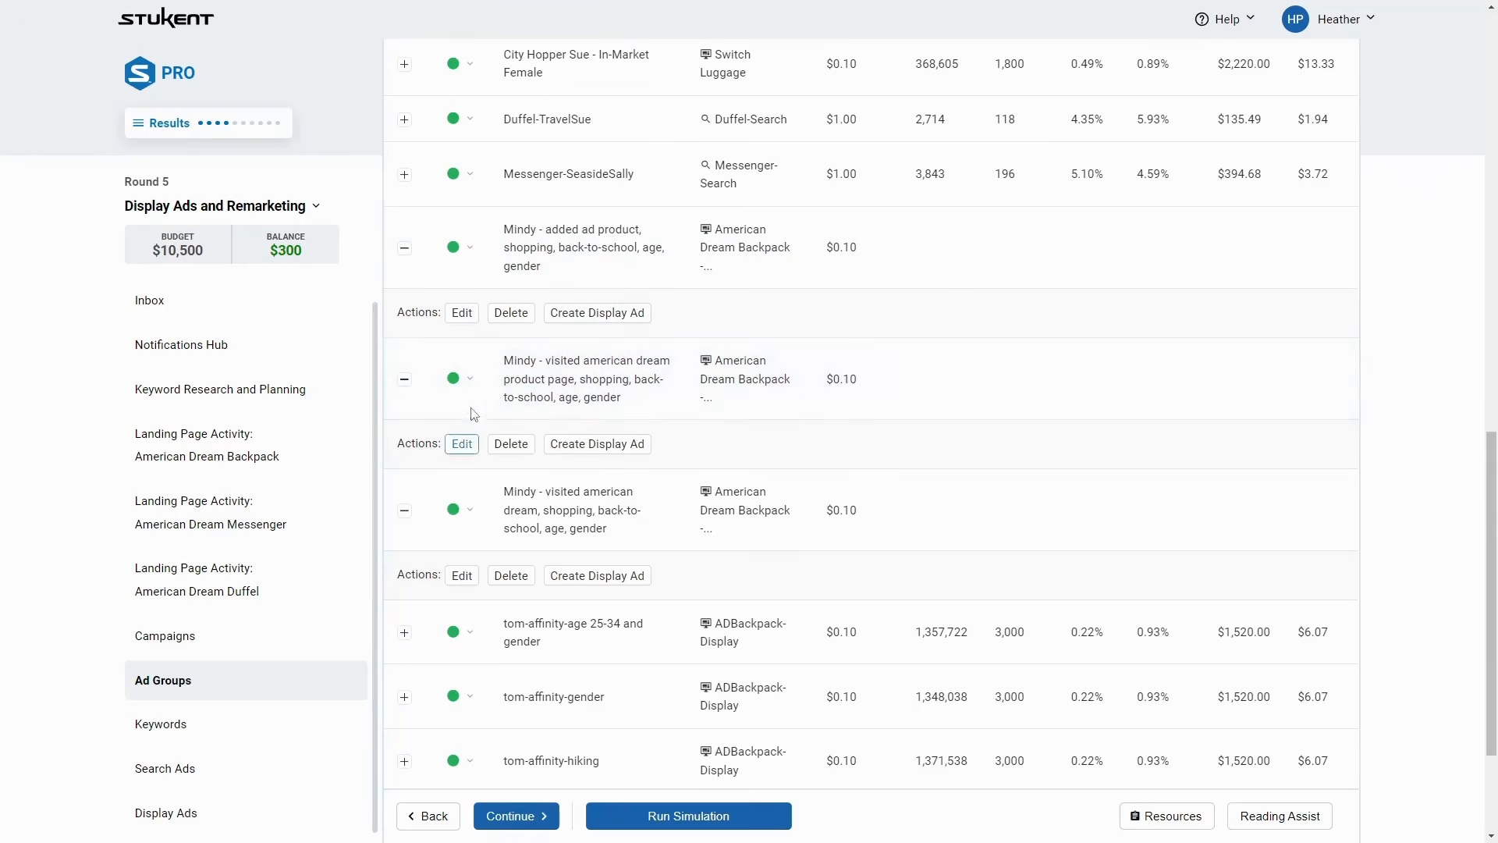
Rename the "visited american dream" ad group "Mindy - visited buhi home page, shopping, back-to-school, age, gender" and save it with Site Visitor "visited Buhi home page"
left_click_drag(545, 360, 569, 380)
left_click_drag(546, 491, 539, 510)
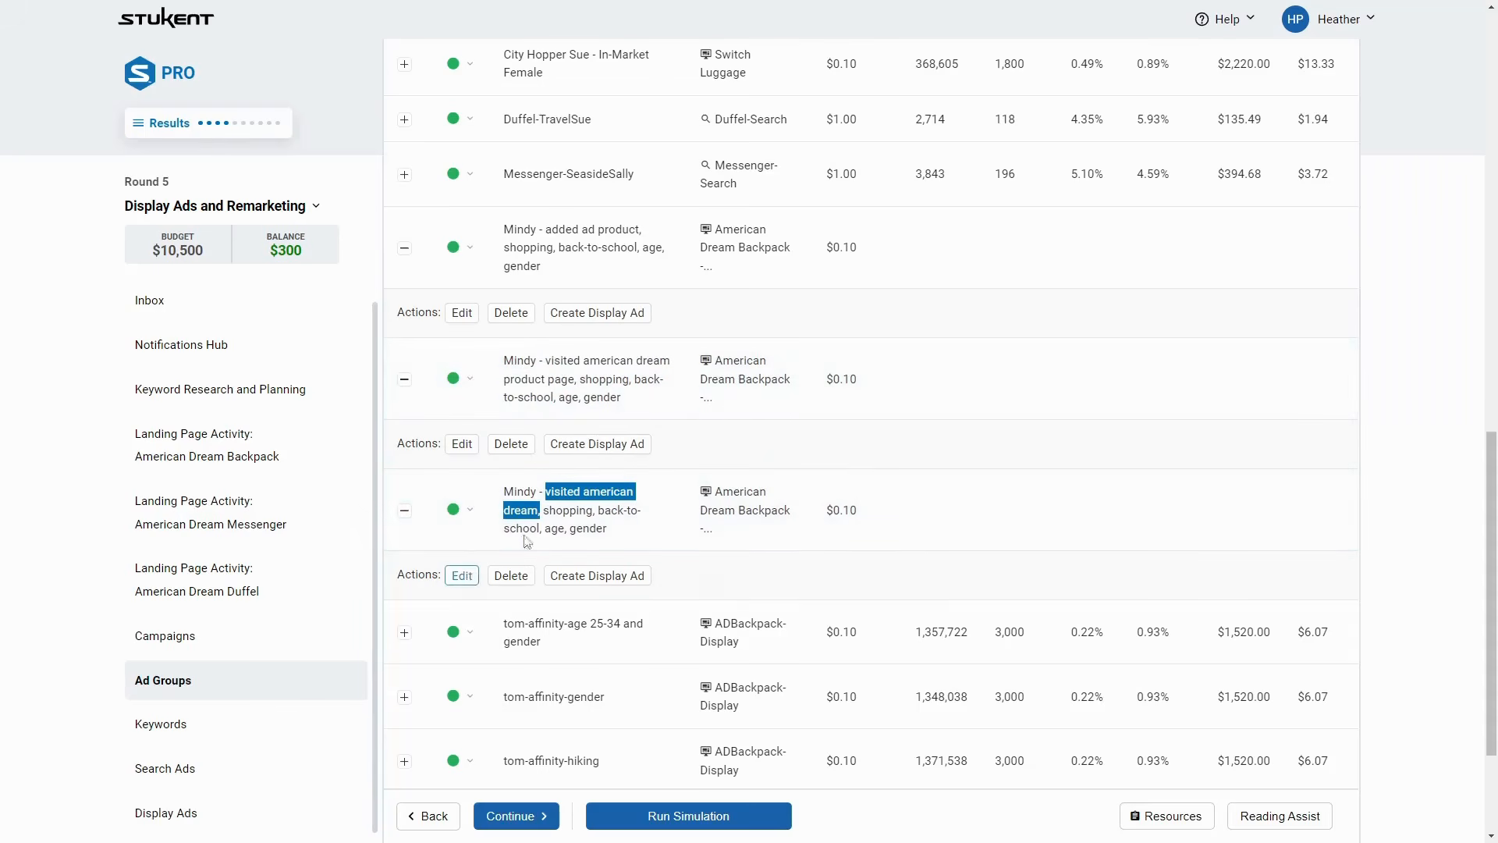
left_click(463, 575)
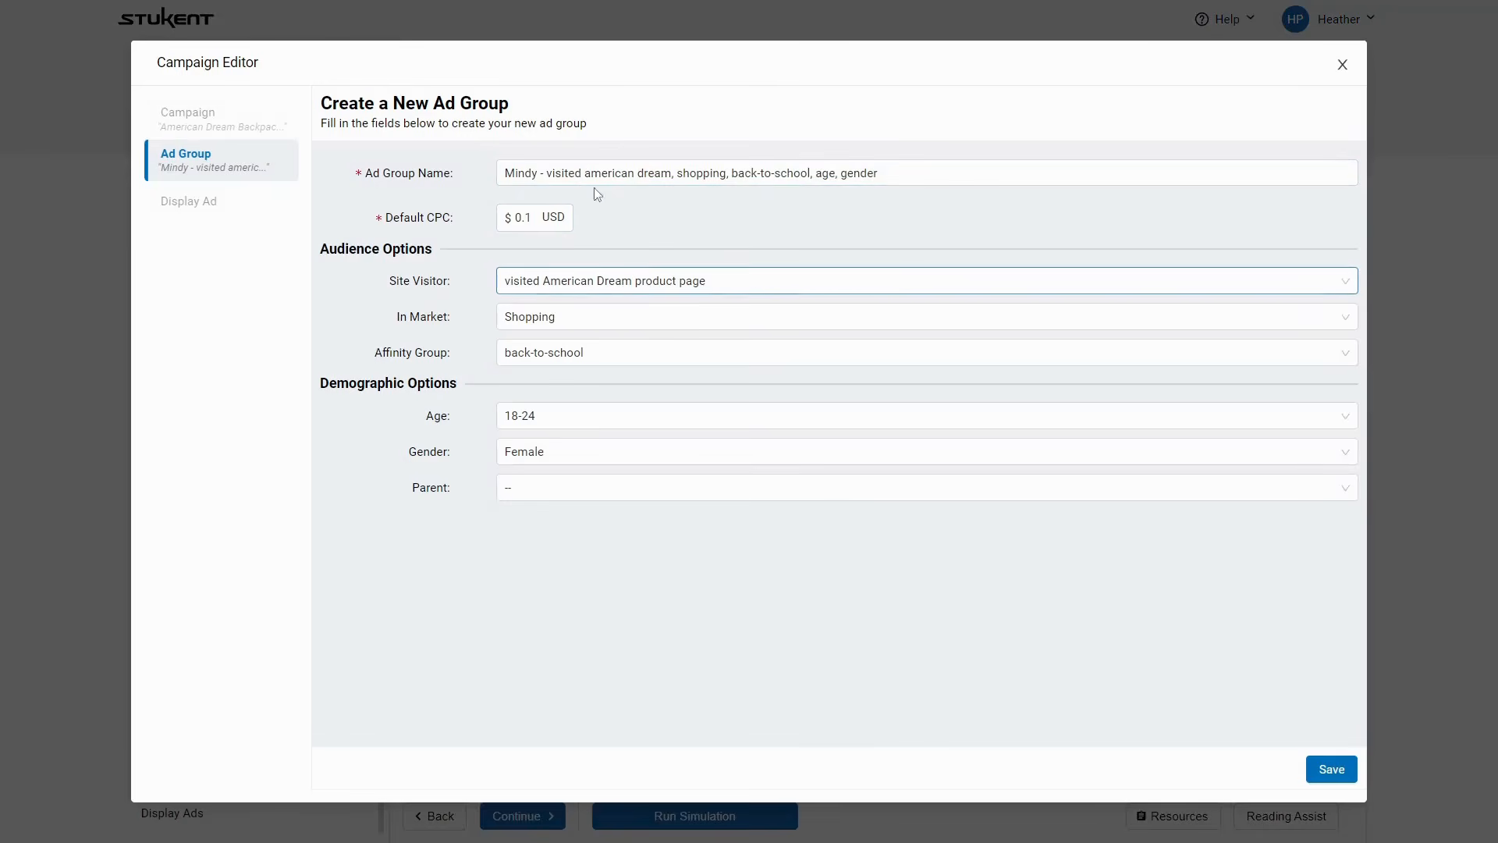
left_click_drag(587, 175, 669, 178)
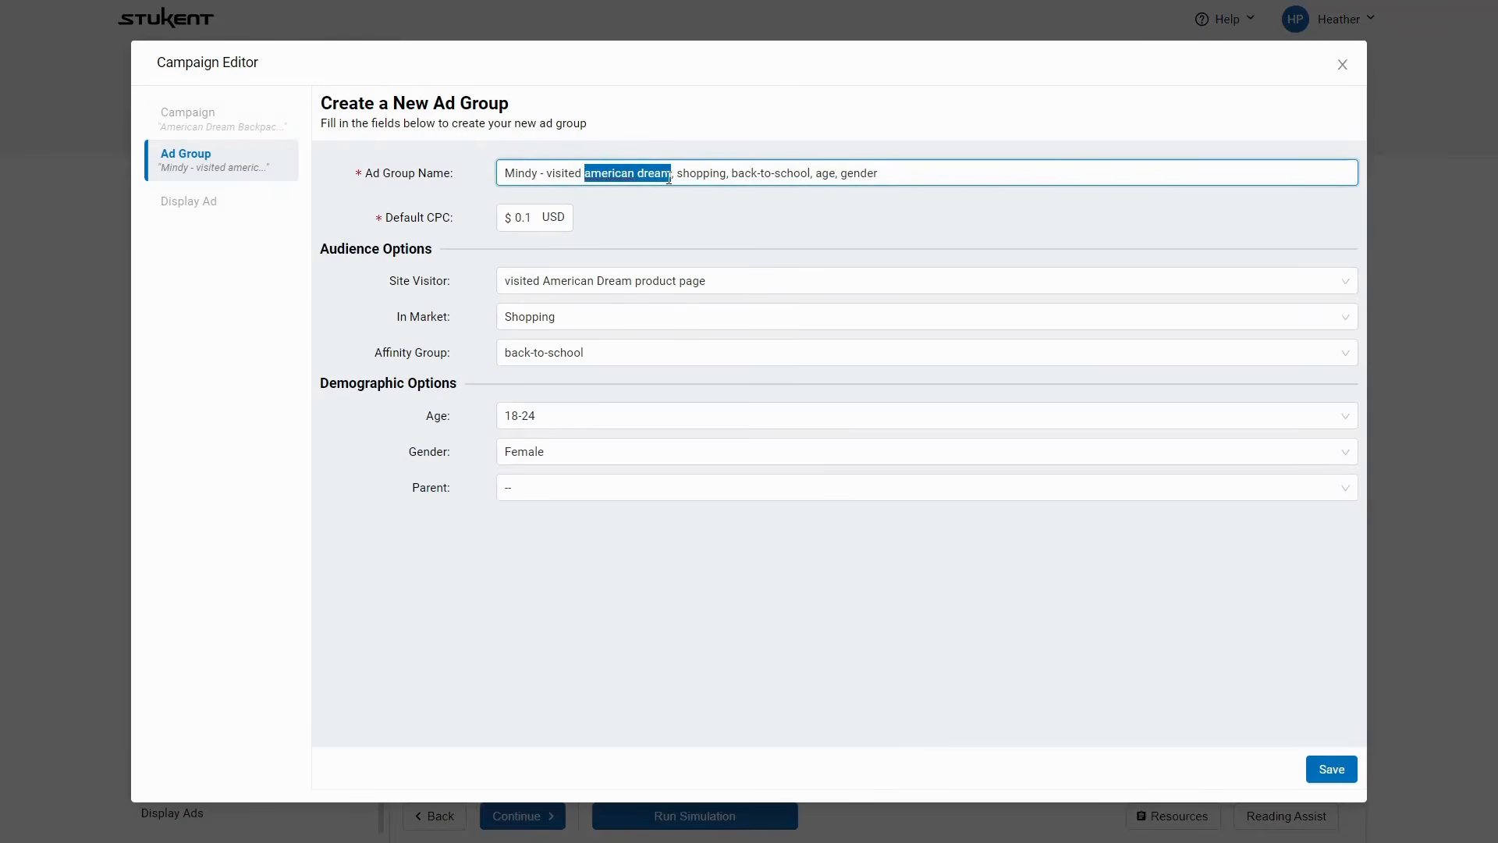
type("buhi home page")
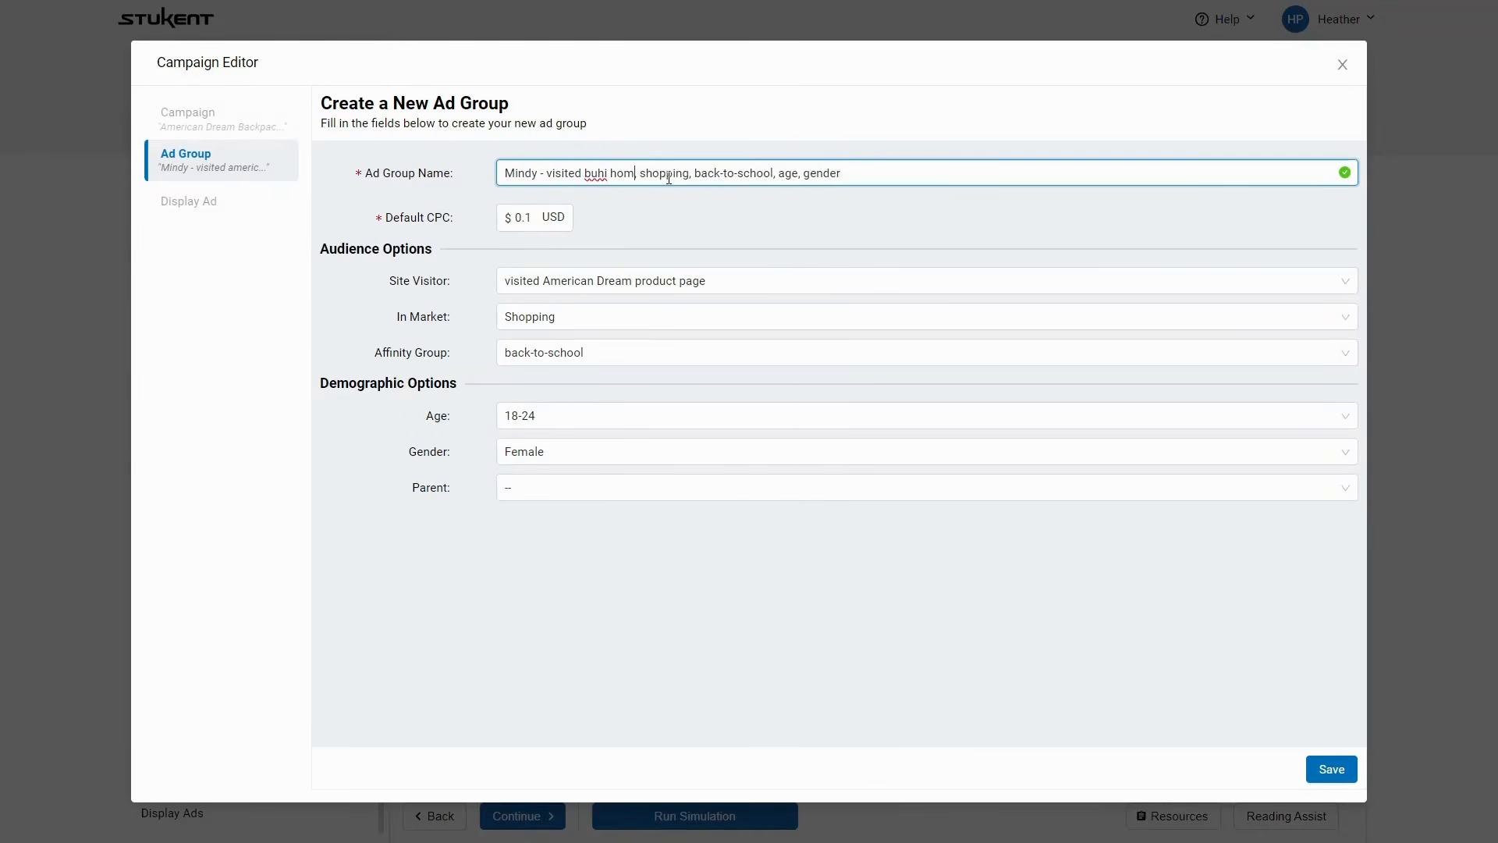
left_click(663, 282)
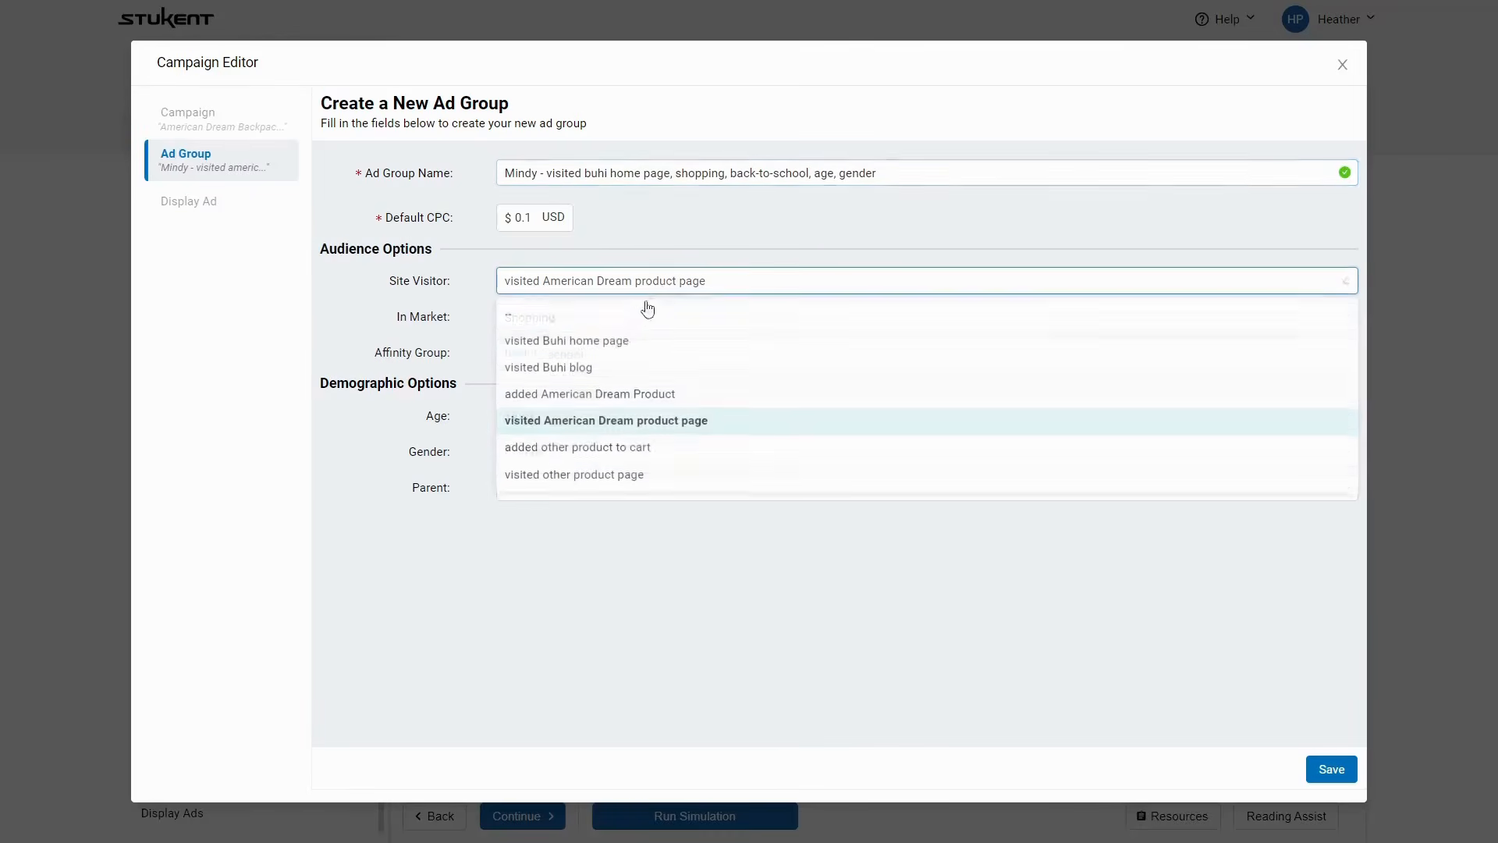
left_click(619, 341)
left_click(1329, 770)
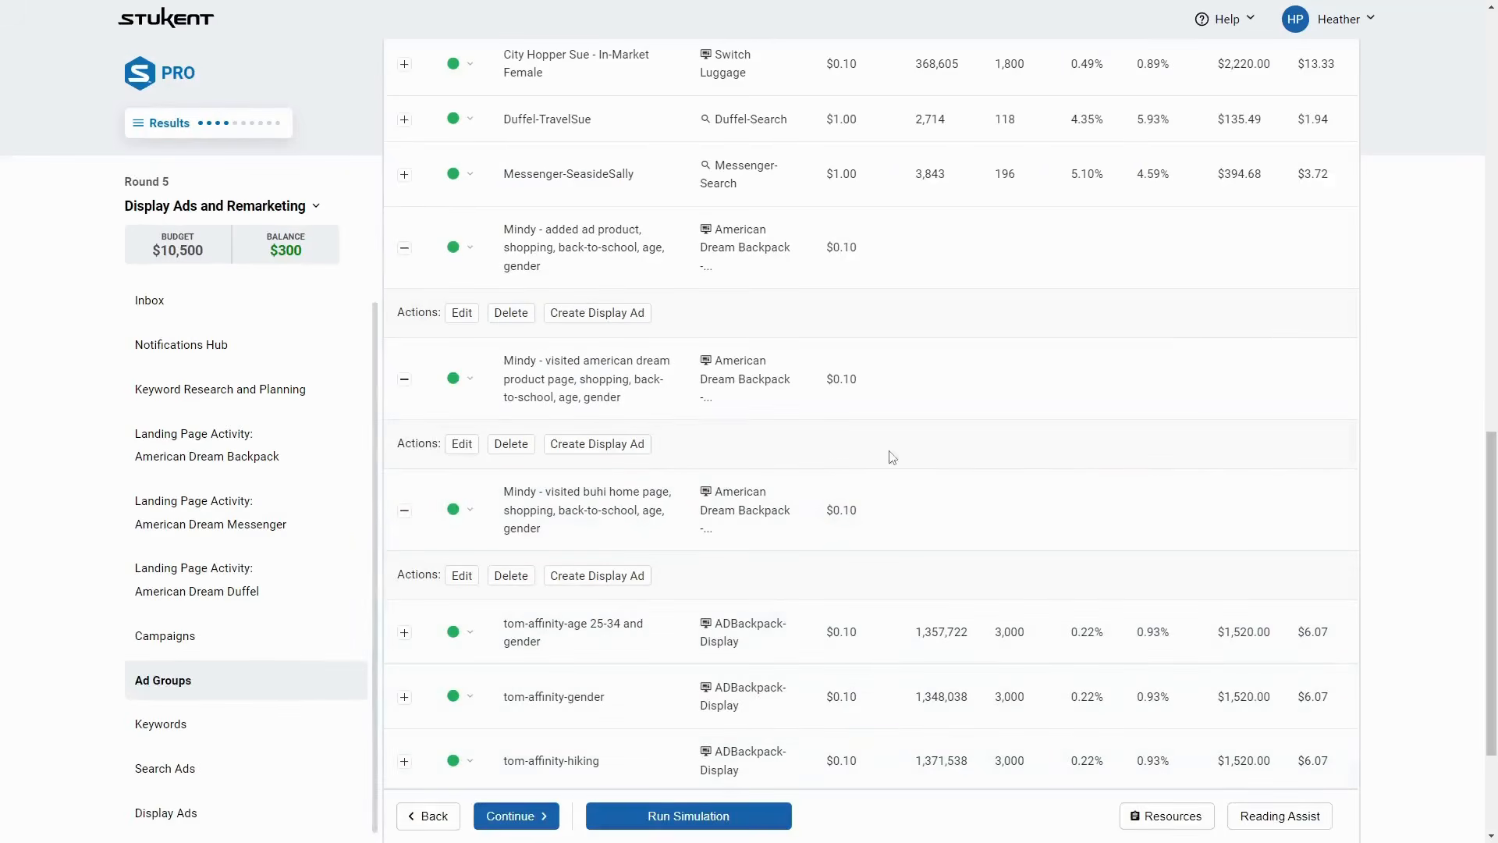
Start another new ad group in the American Dream Backpack - Retargeting campaign
left_click(186, 640)
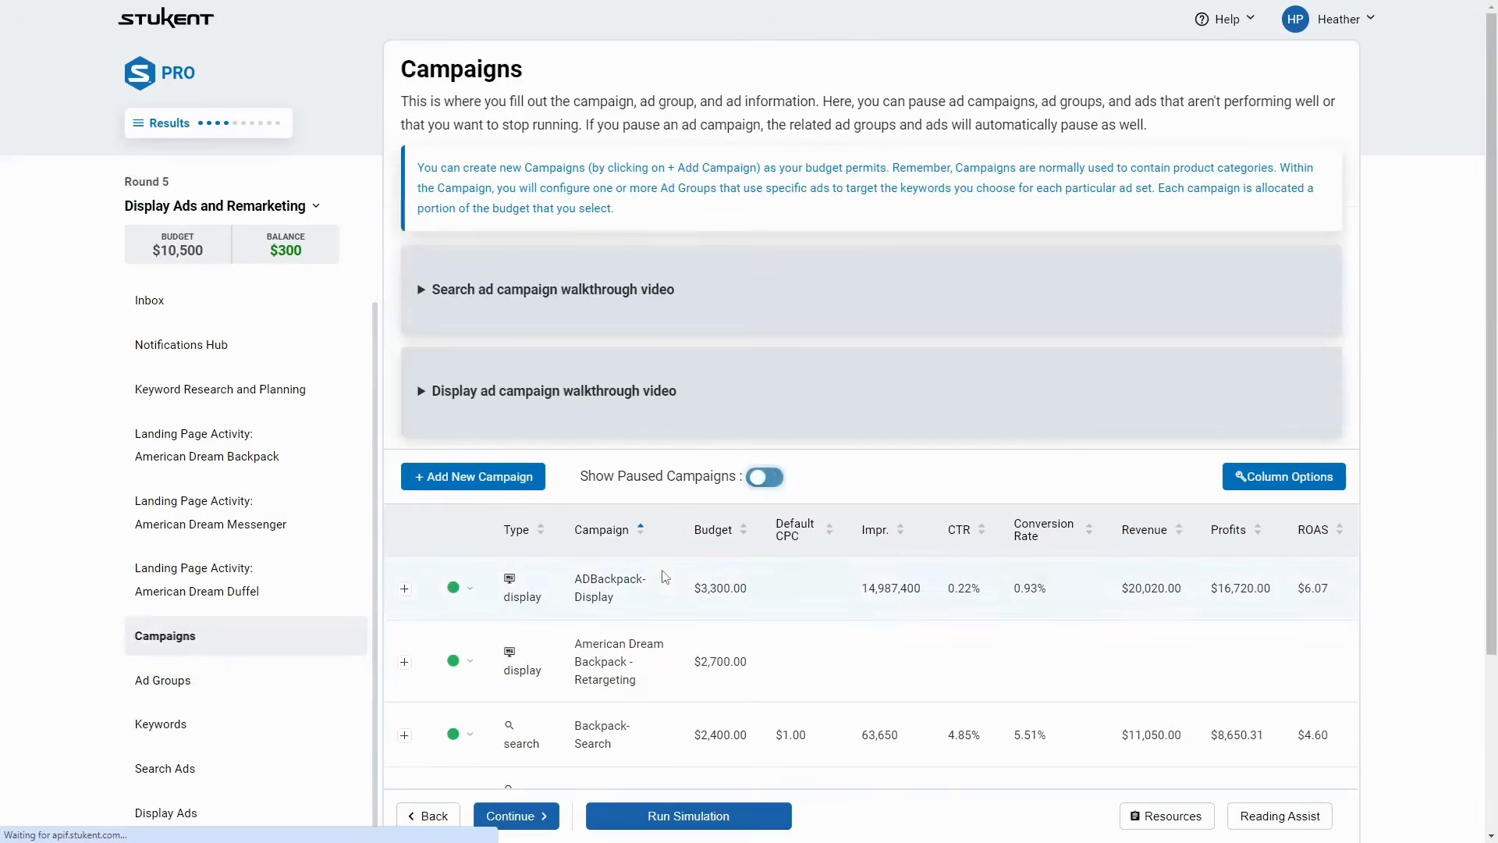
left_click(404, 583)
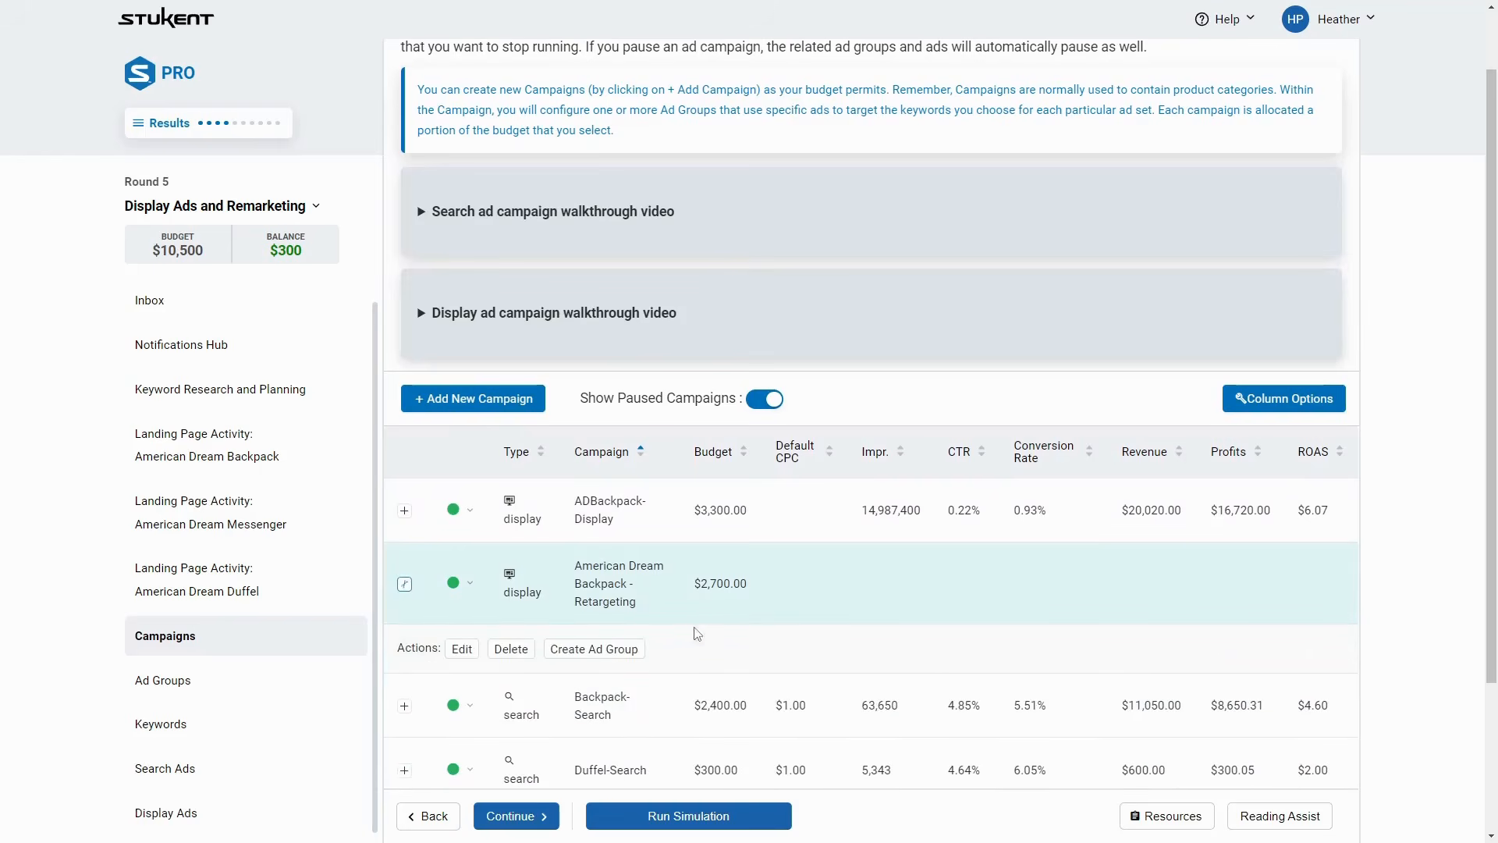
left_click(624, 644)
left_click(583, 168)
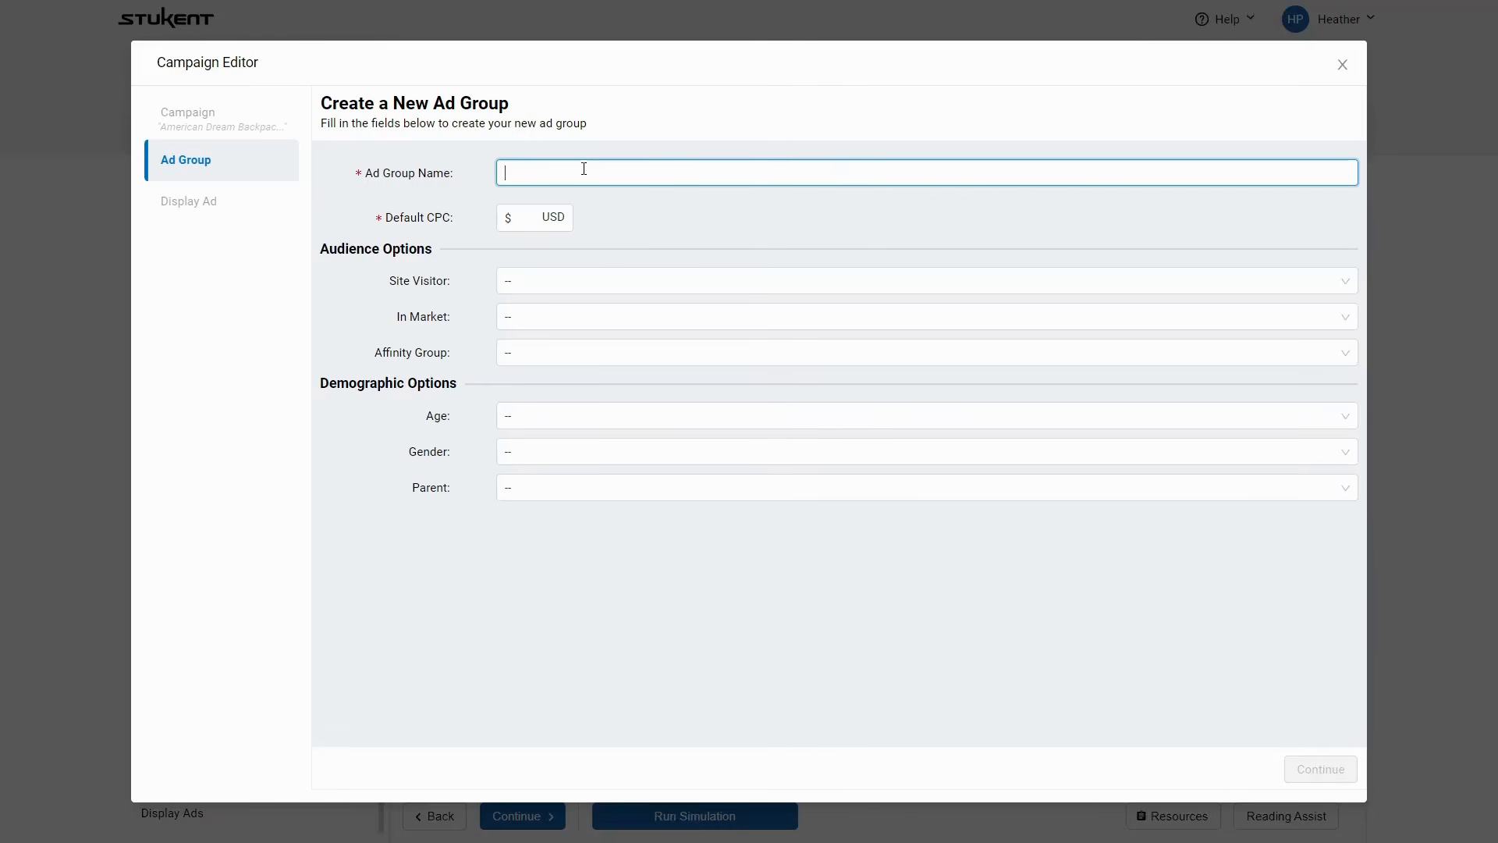
type("tom")
key("ctrl+a")
key("BackSpace")
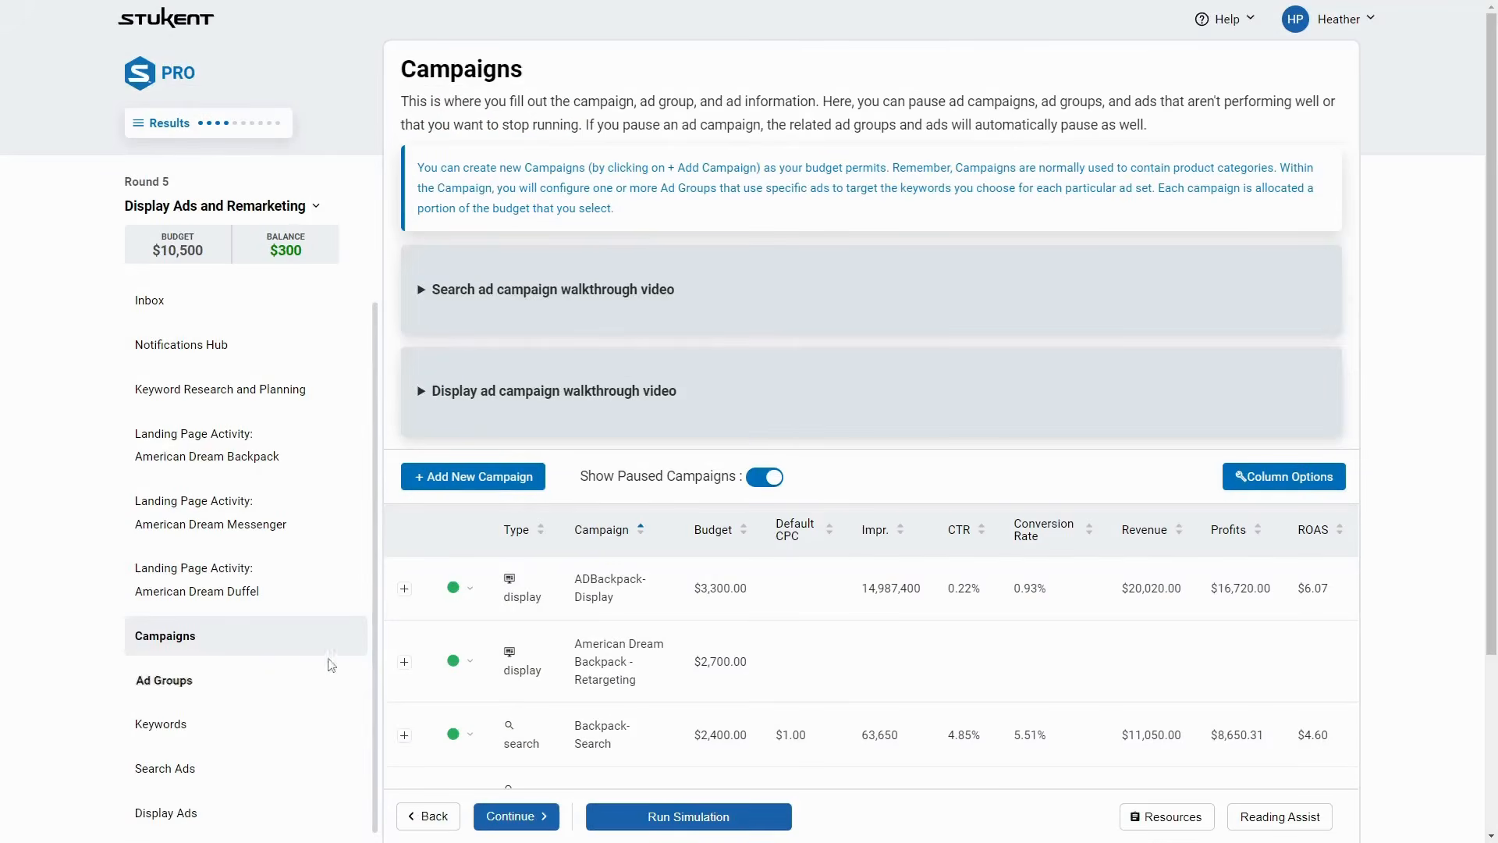
Review the campaigns, the retargeting ad groups and the display ads created for this round
scroll(559, 654, "down", 3)
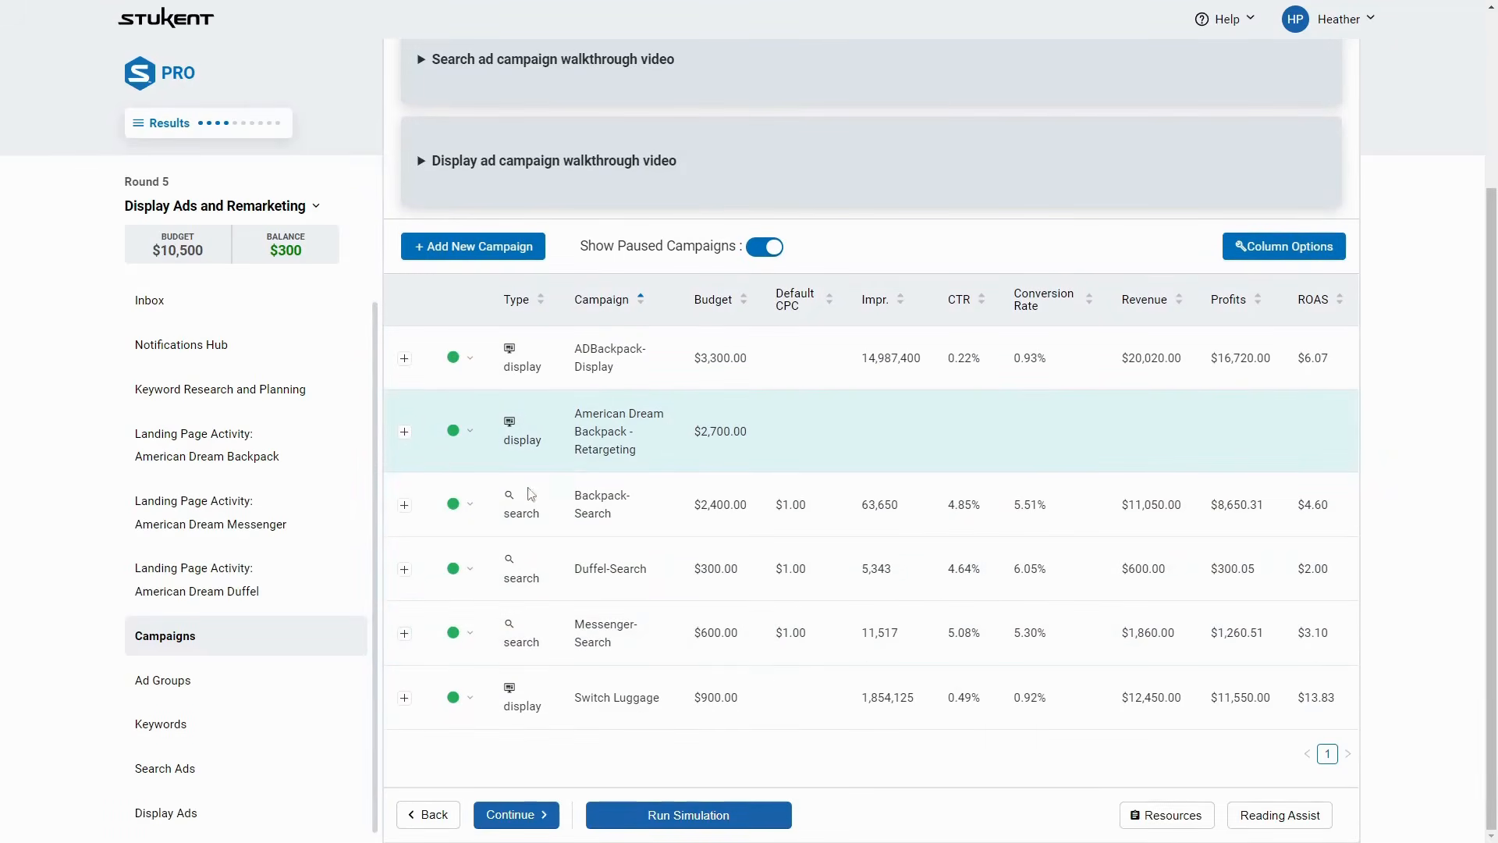
left_click(288, 680)
scroll(738, 600, "down", 5)
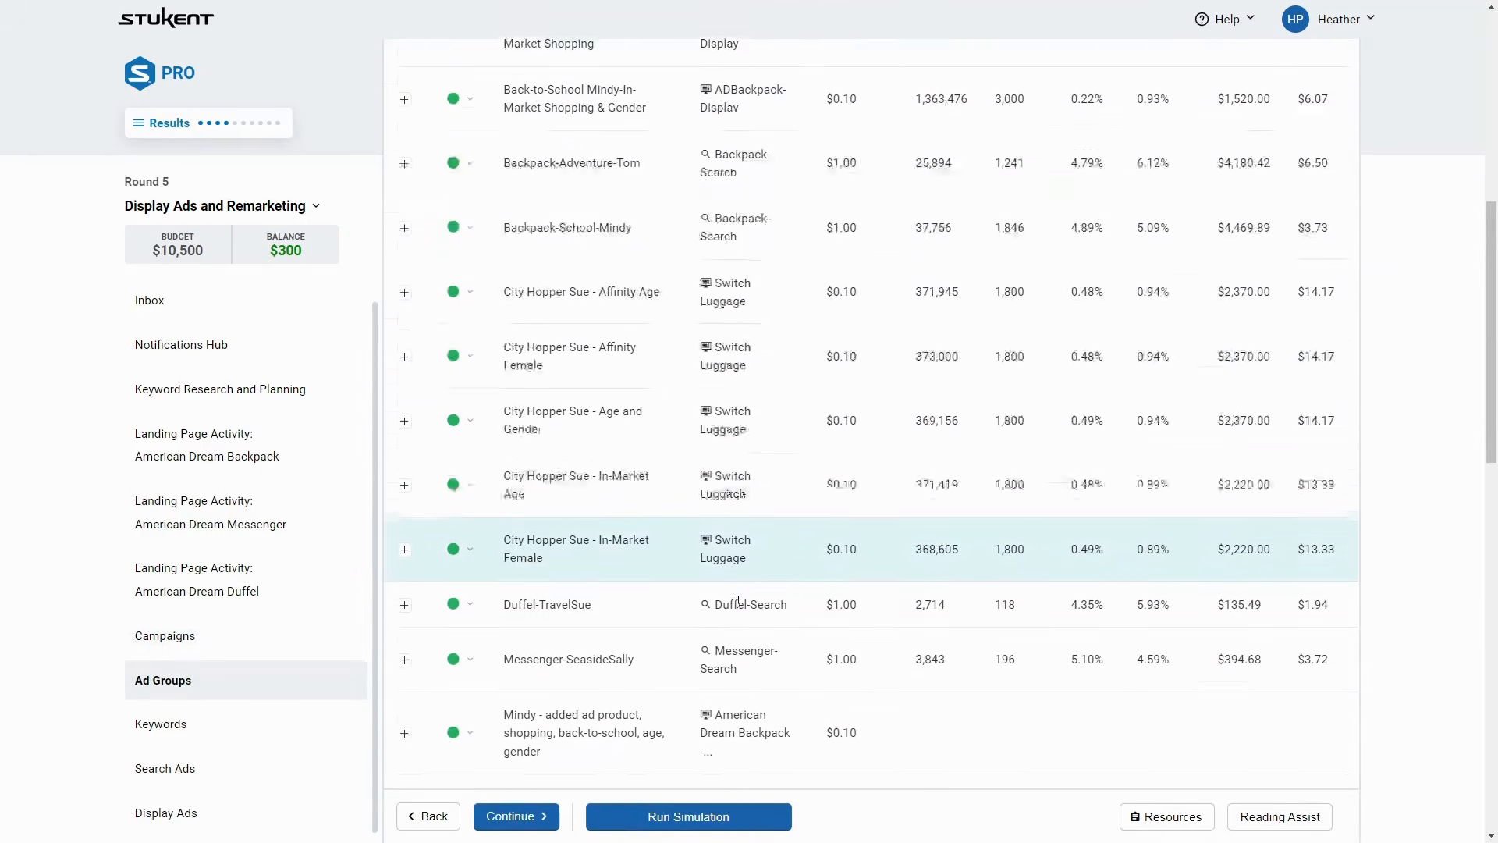
scroll(738, 602, "down", 5)
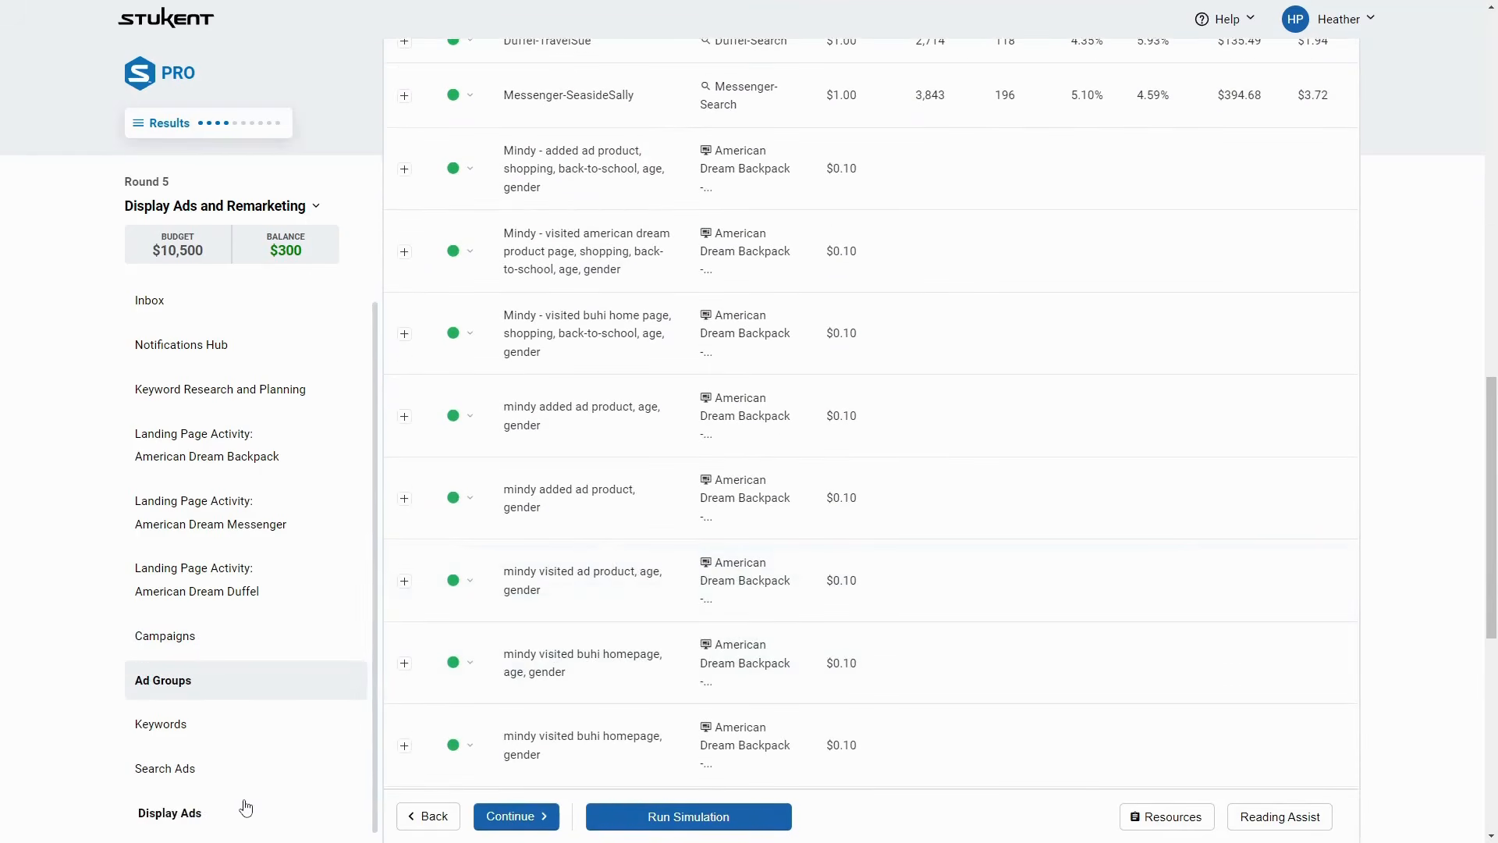
left_click(246, 808)
scroll(541, 706, "down", 5)
Sort the Campaigns list by ROAS from highest to lowest
left_click(249, 652)
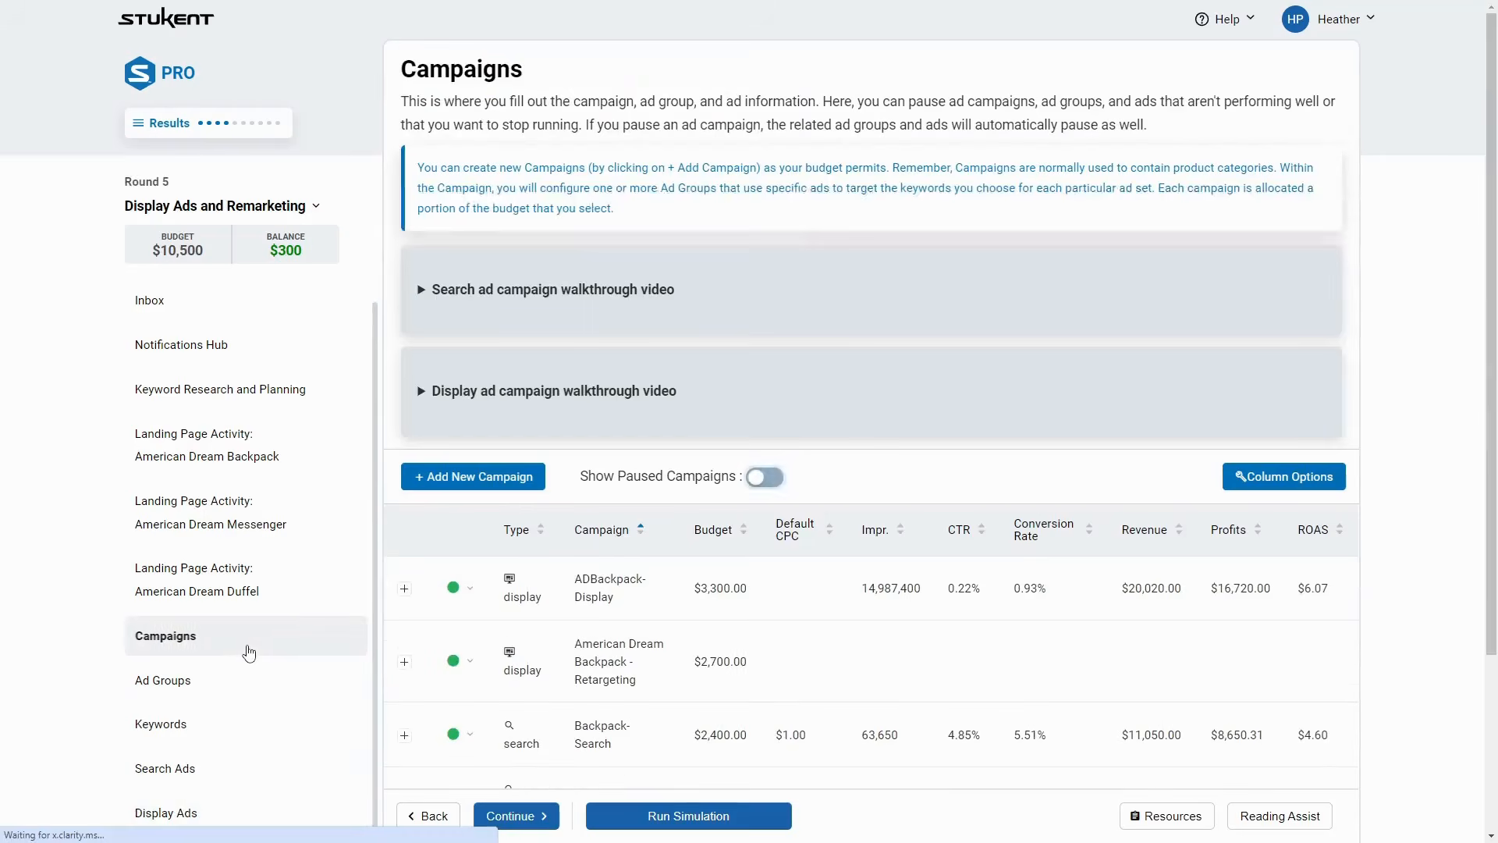
scroll(468, 632, "down", 3)
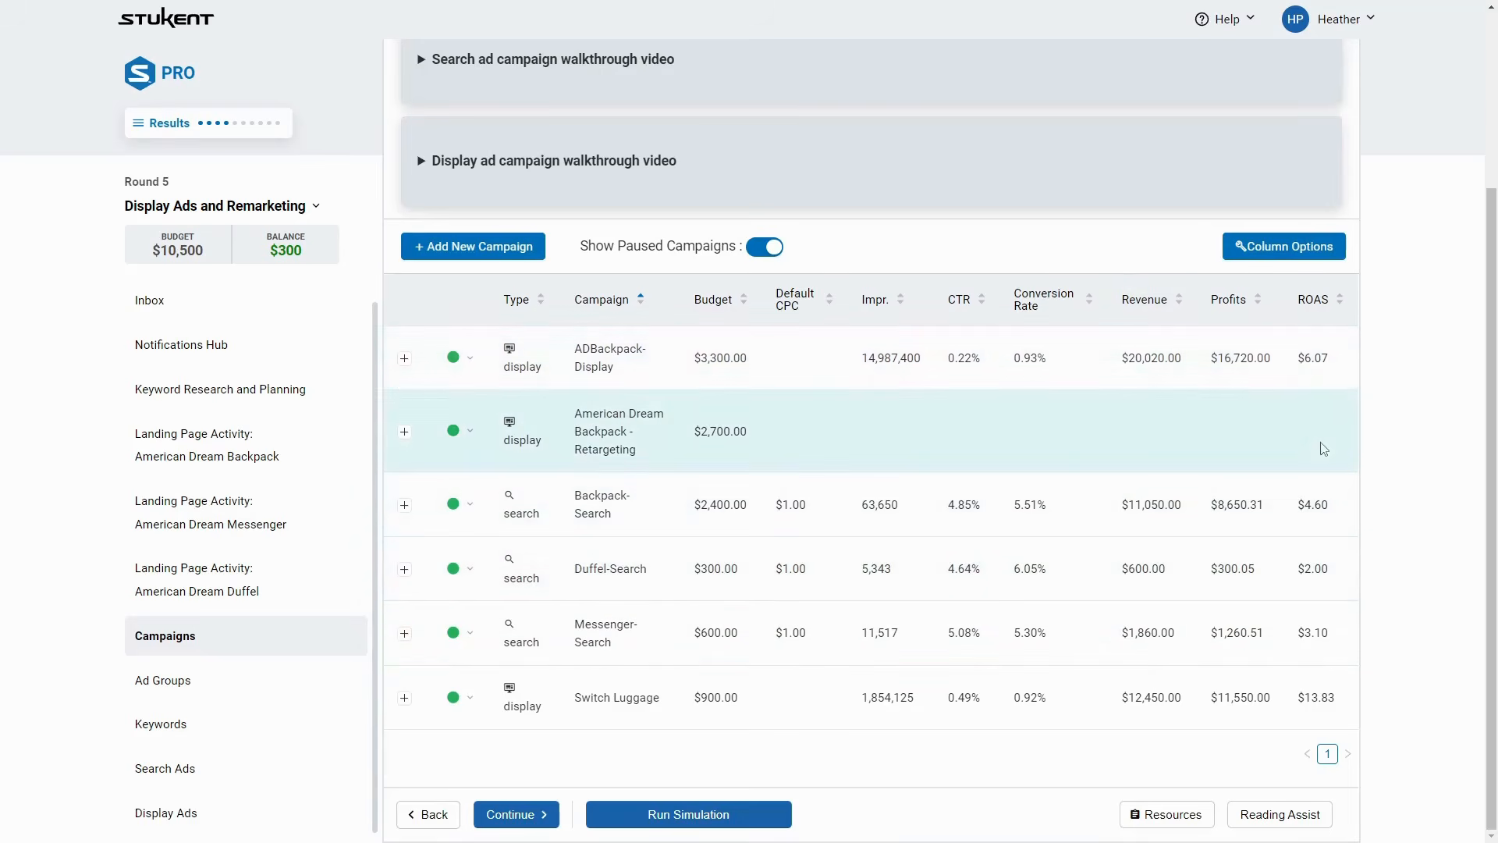
left_click(1312, 304)
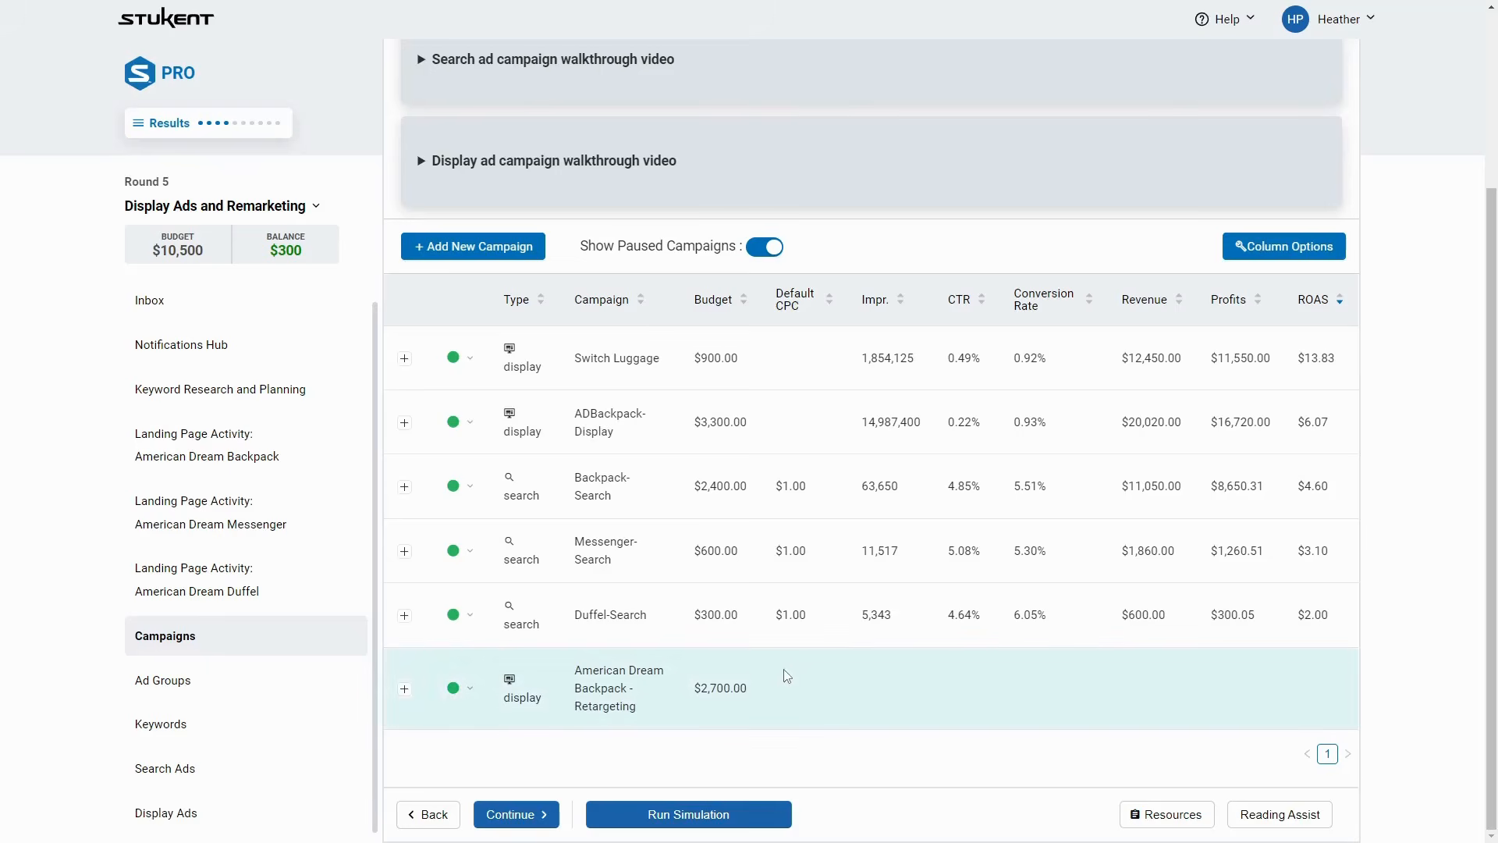
Open the simulation resources and compare the production cost and retail price of the backpack, messenger and duffel
left_click(1166, 813)
scroll(1107, 579, "down", 1)
scroll(1107, 580, "down", 10)
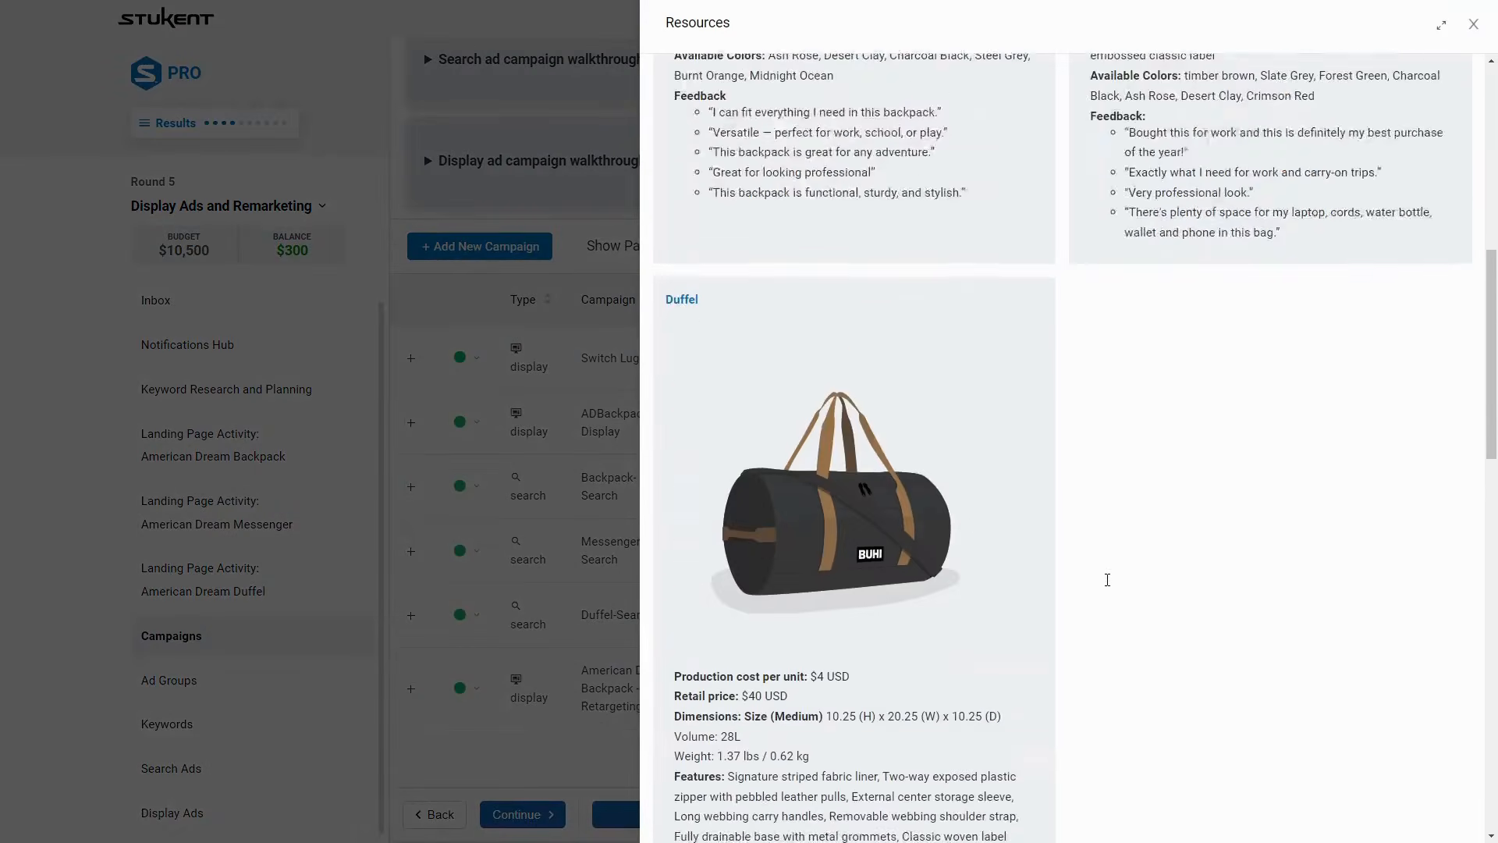
left_click_drag(674, 401, 779, 401)
scroll(792, 459, "up", 1)
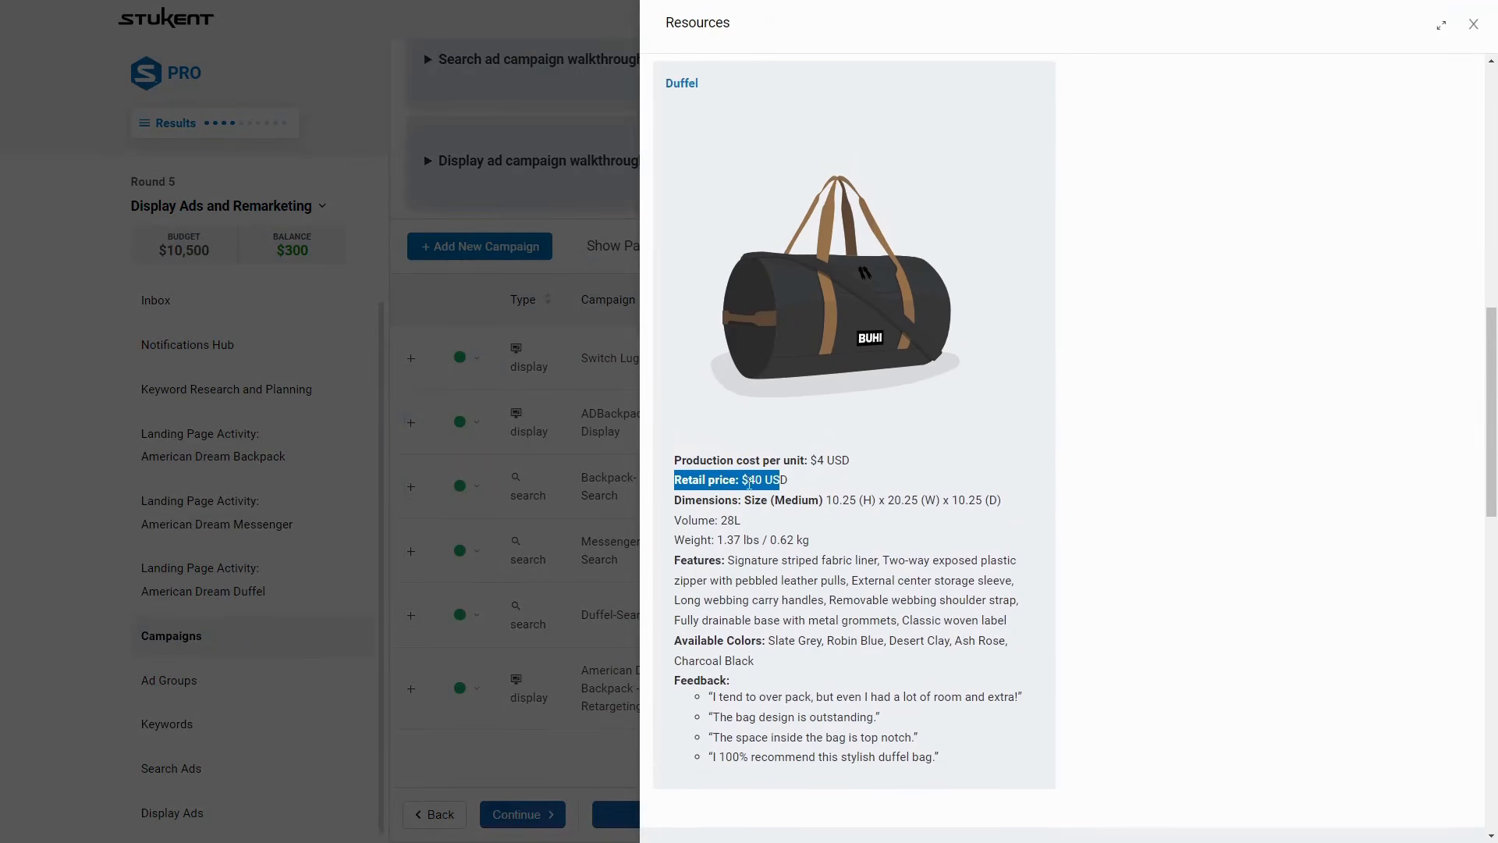
scroll(796, 499, "up", 8)
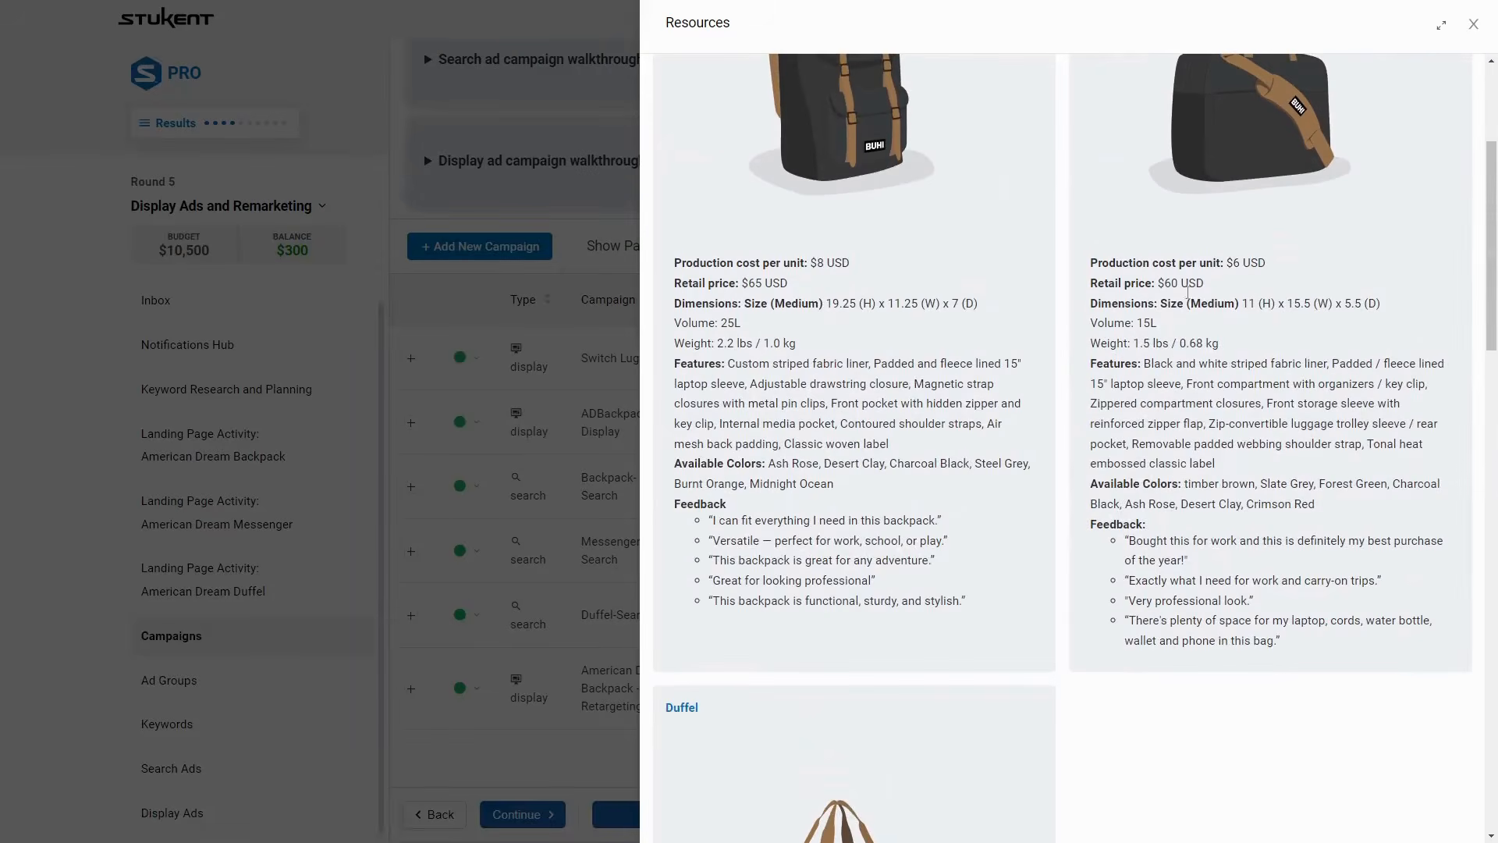
scroll(898, 468, "down", 6)
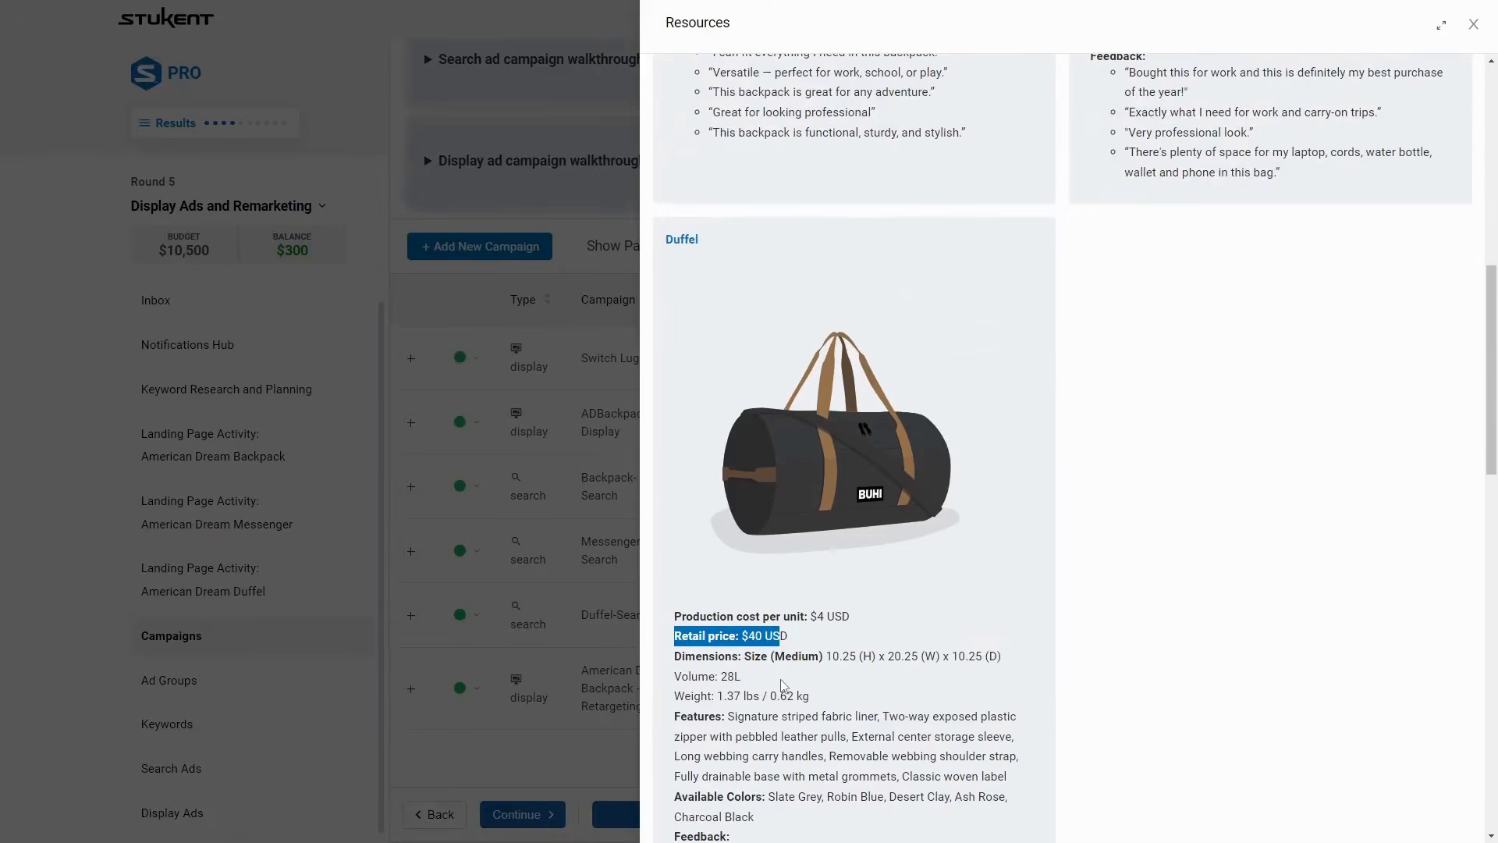
left_click_drag(812, 616, 852, 618)
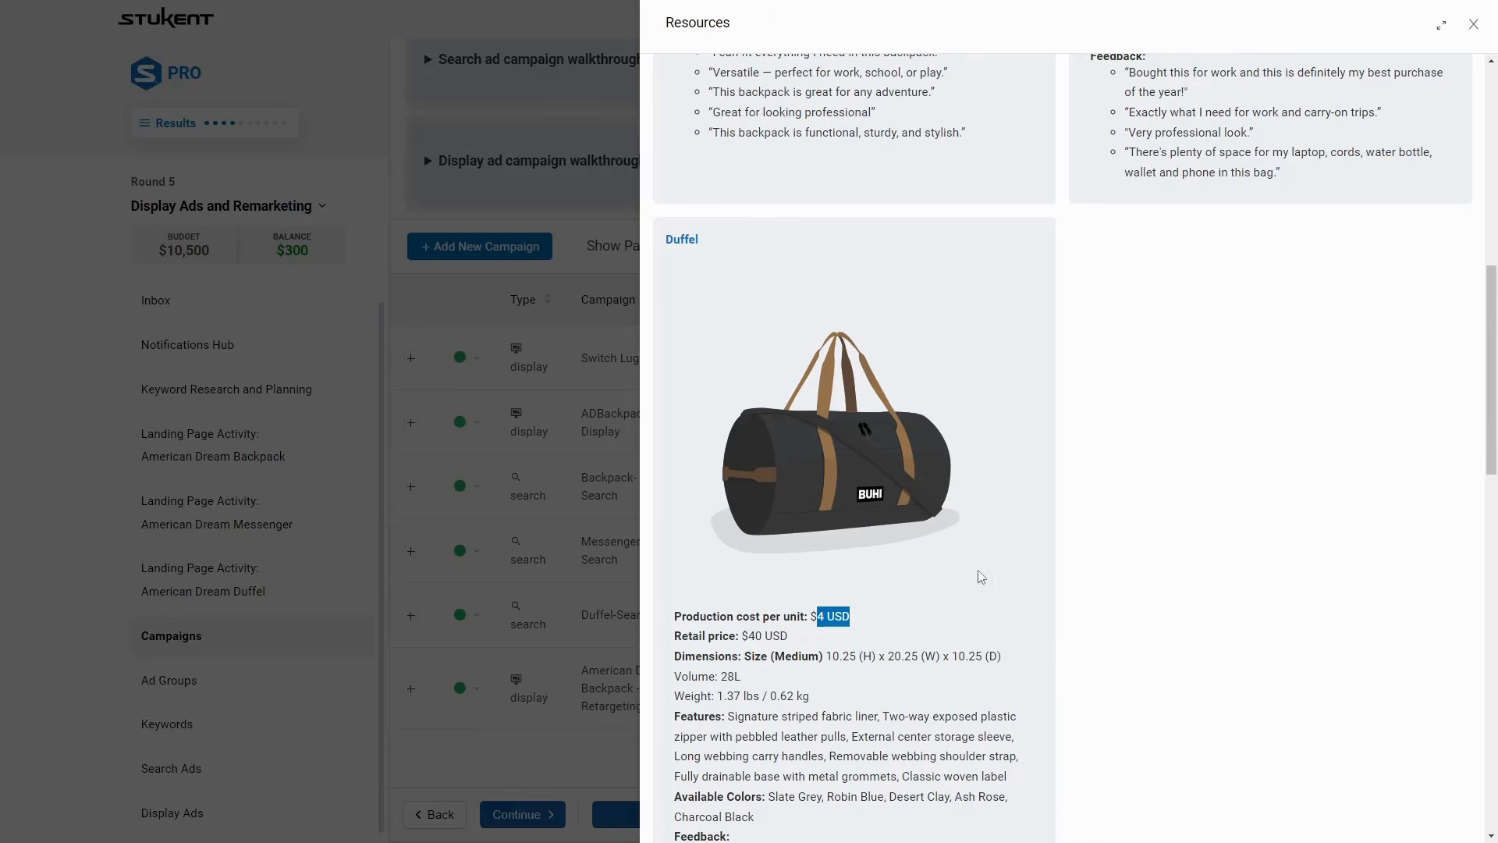
scroll(979, 577, "up", 7)
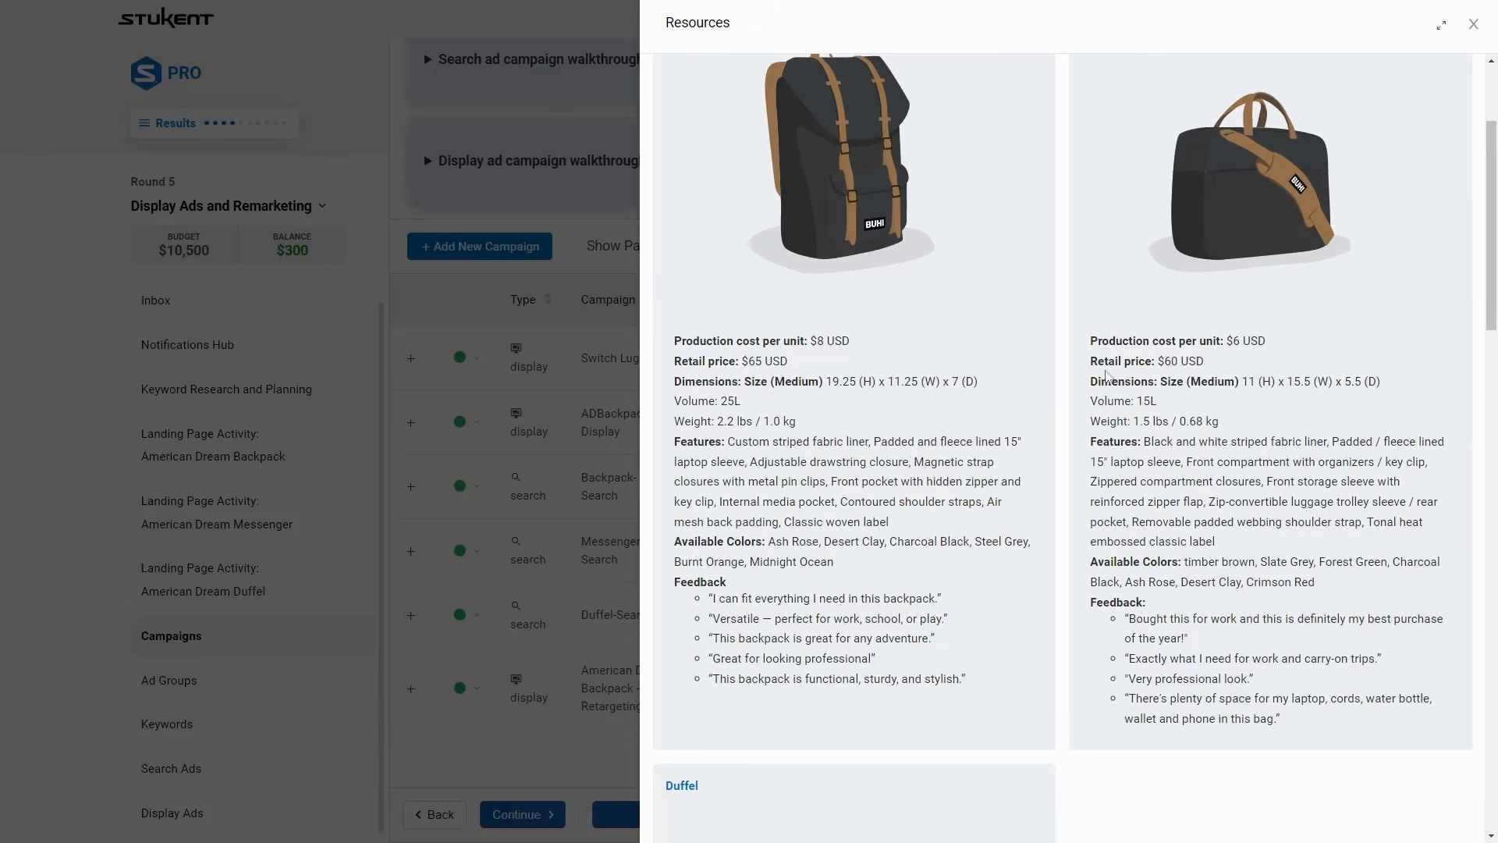
scroll(1105, 346, "down", 6)
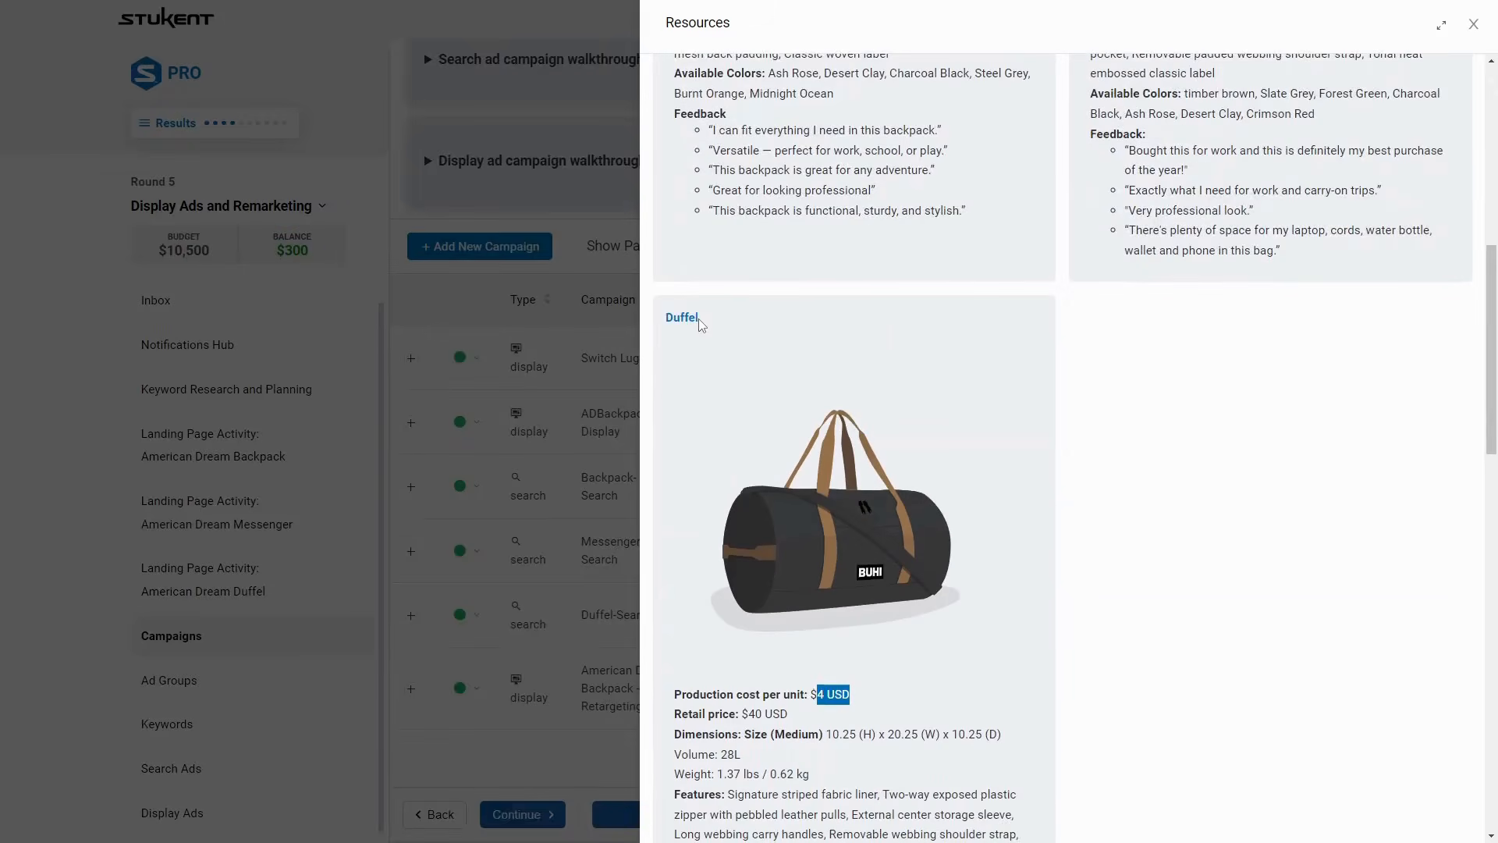
Examine the disposable income in the customer profile needing a messenger or duffel for dance and yoga gear, and close the resources
scroll(700, 325, "down", 9)
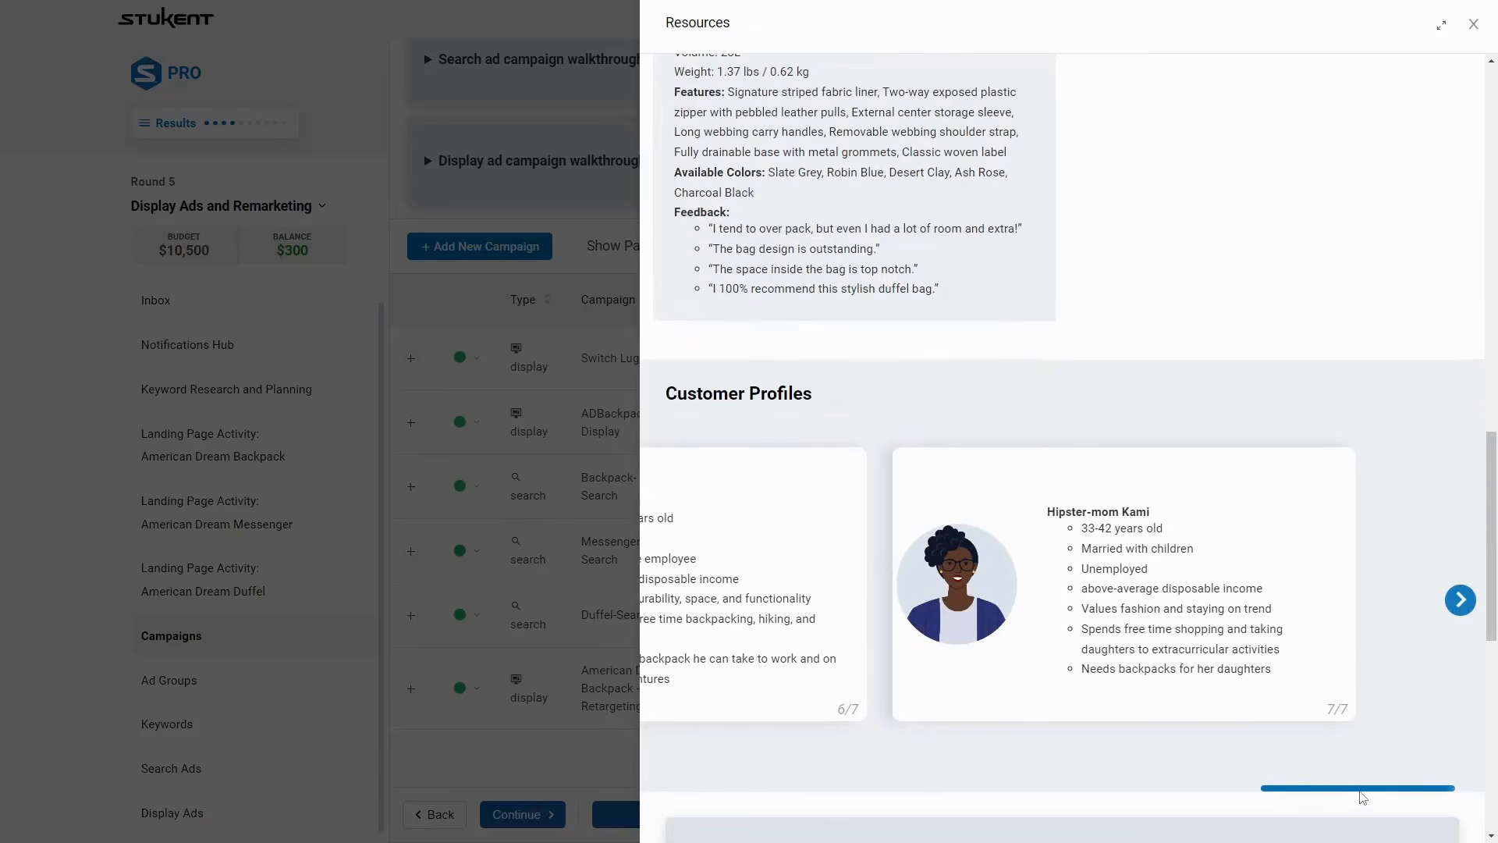
left_click_drag(1361, 789, 1047, 780)
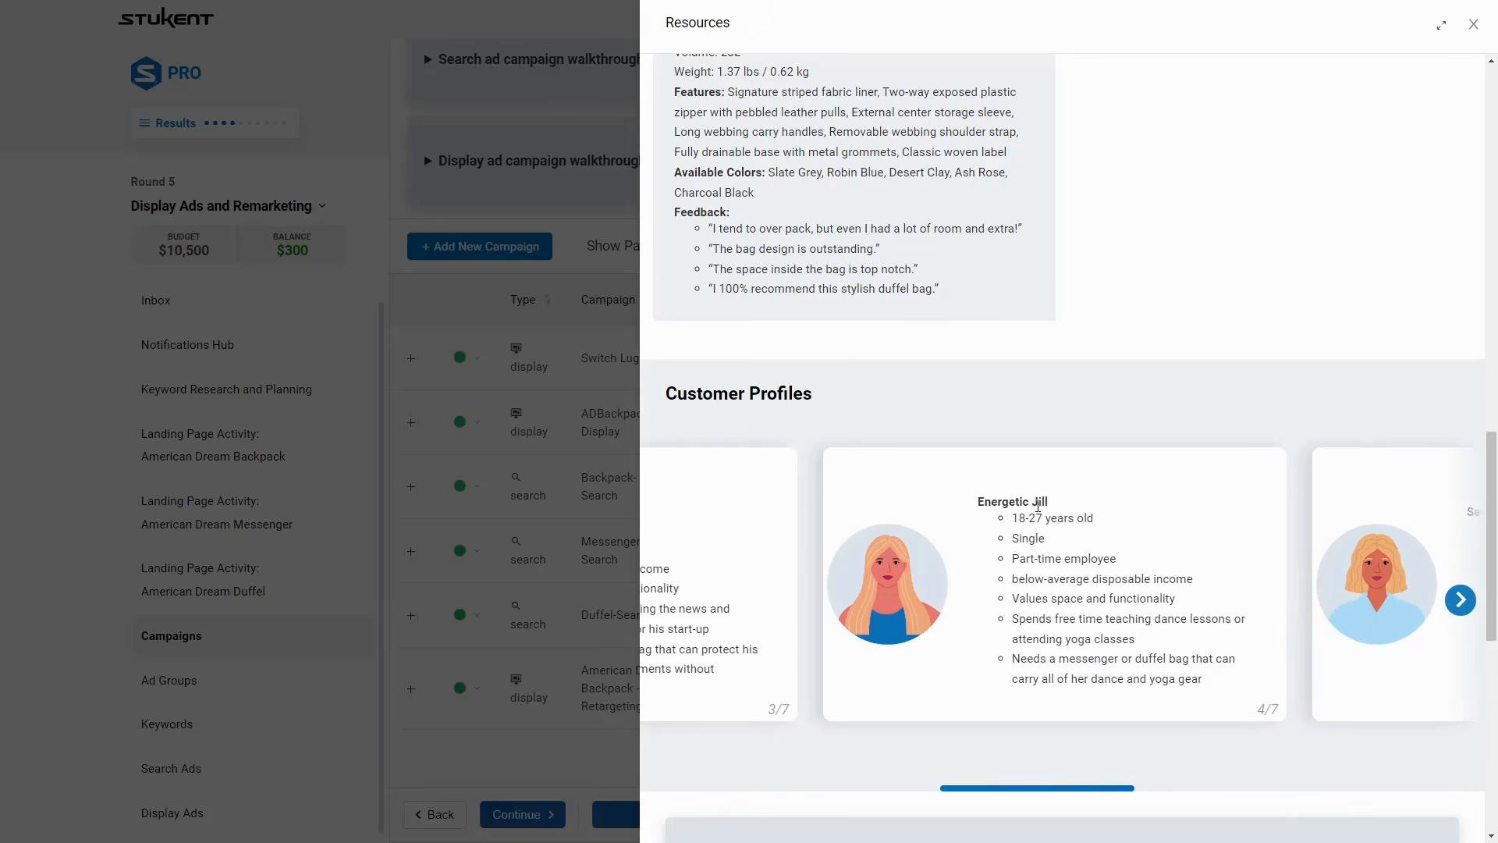
left_click_drag(1024, 577, 1116, 579)
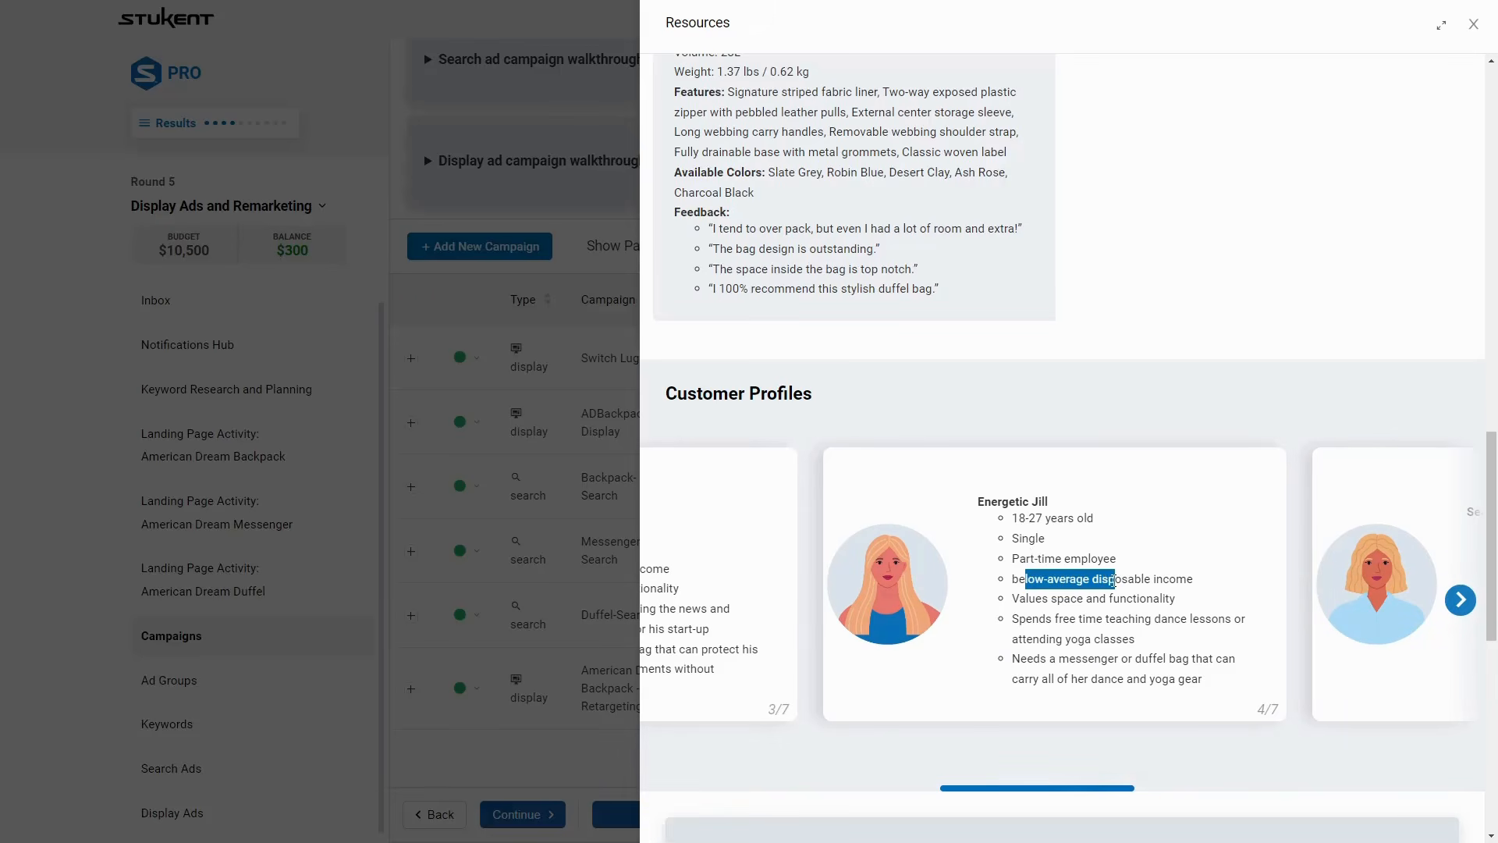
left_click(1152, 586)
left_click(539, 502)
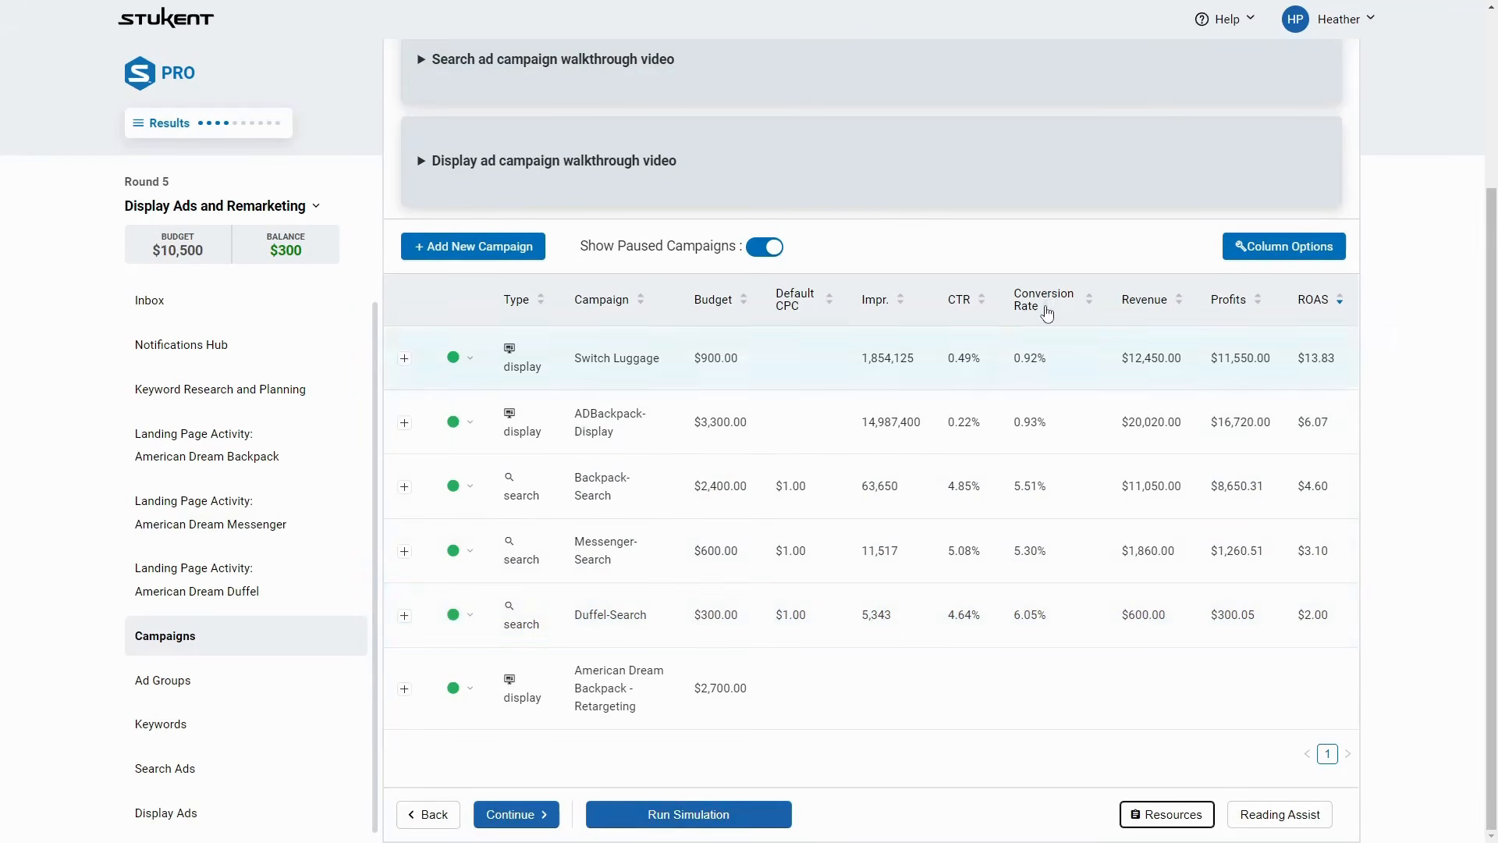
Pause the Duffel-Search campaign
left_click(458, 617)
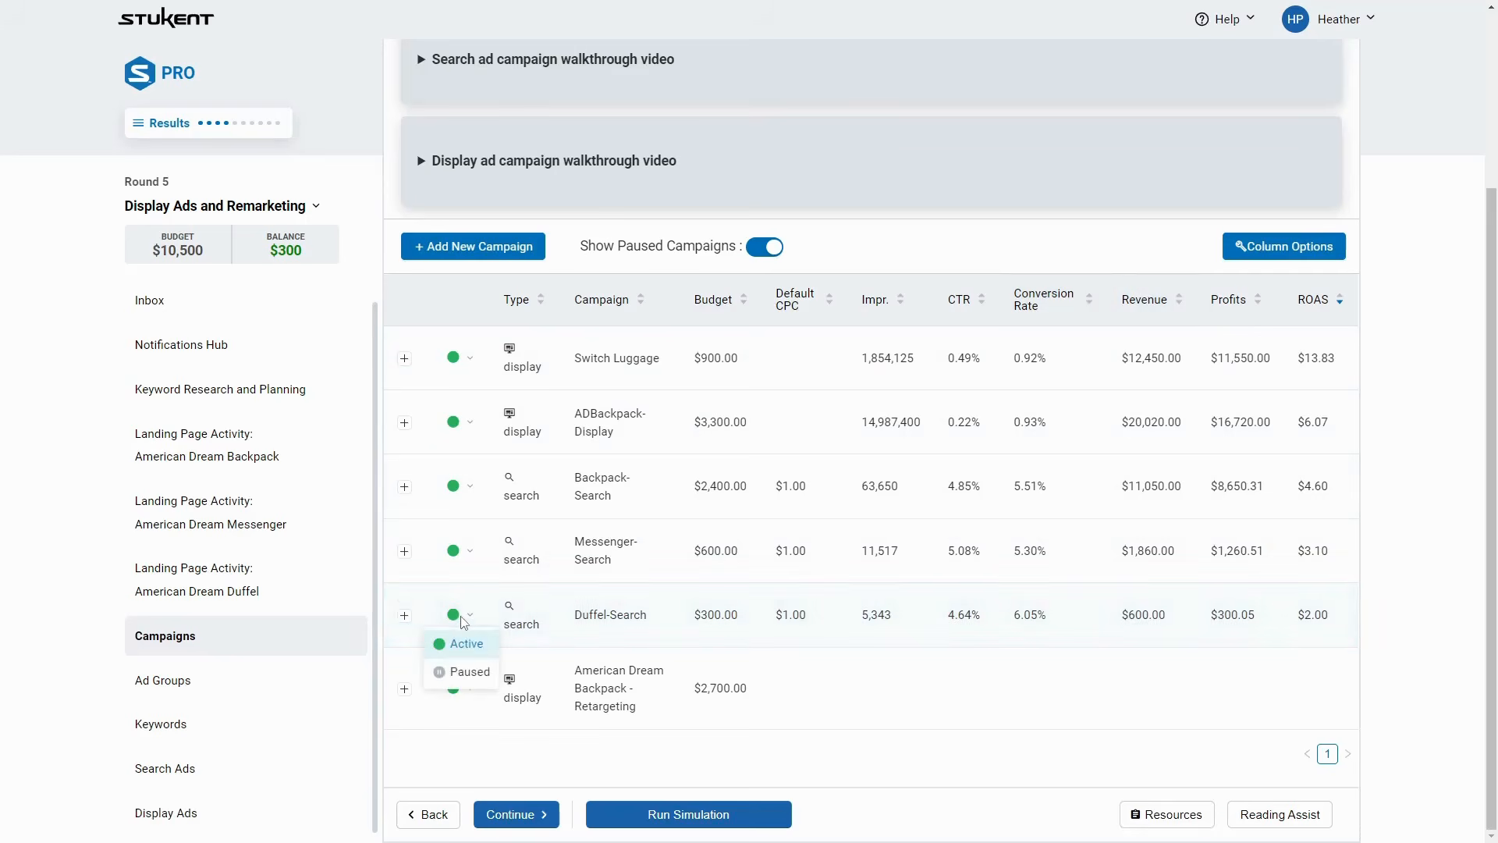
left_click(467, 675)
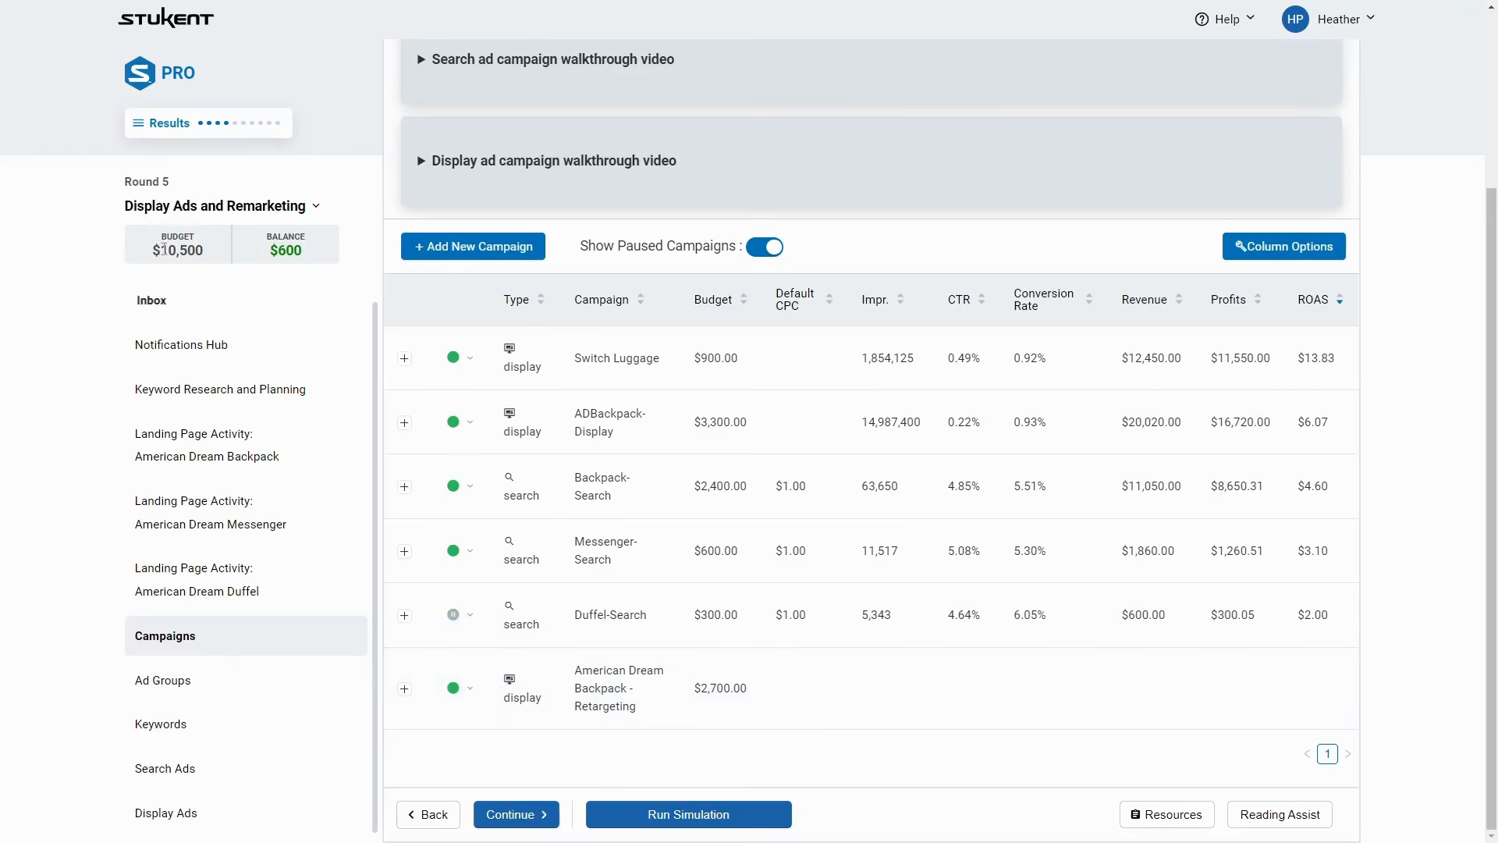
left_click(148, 212)
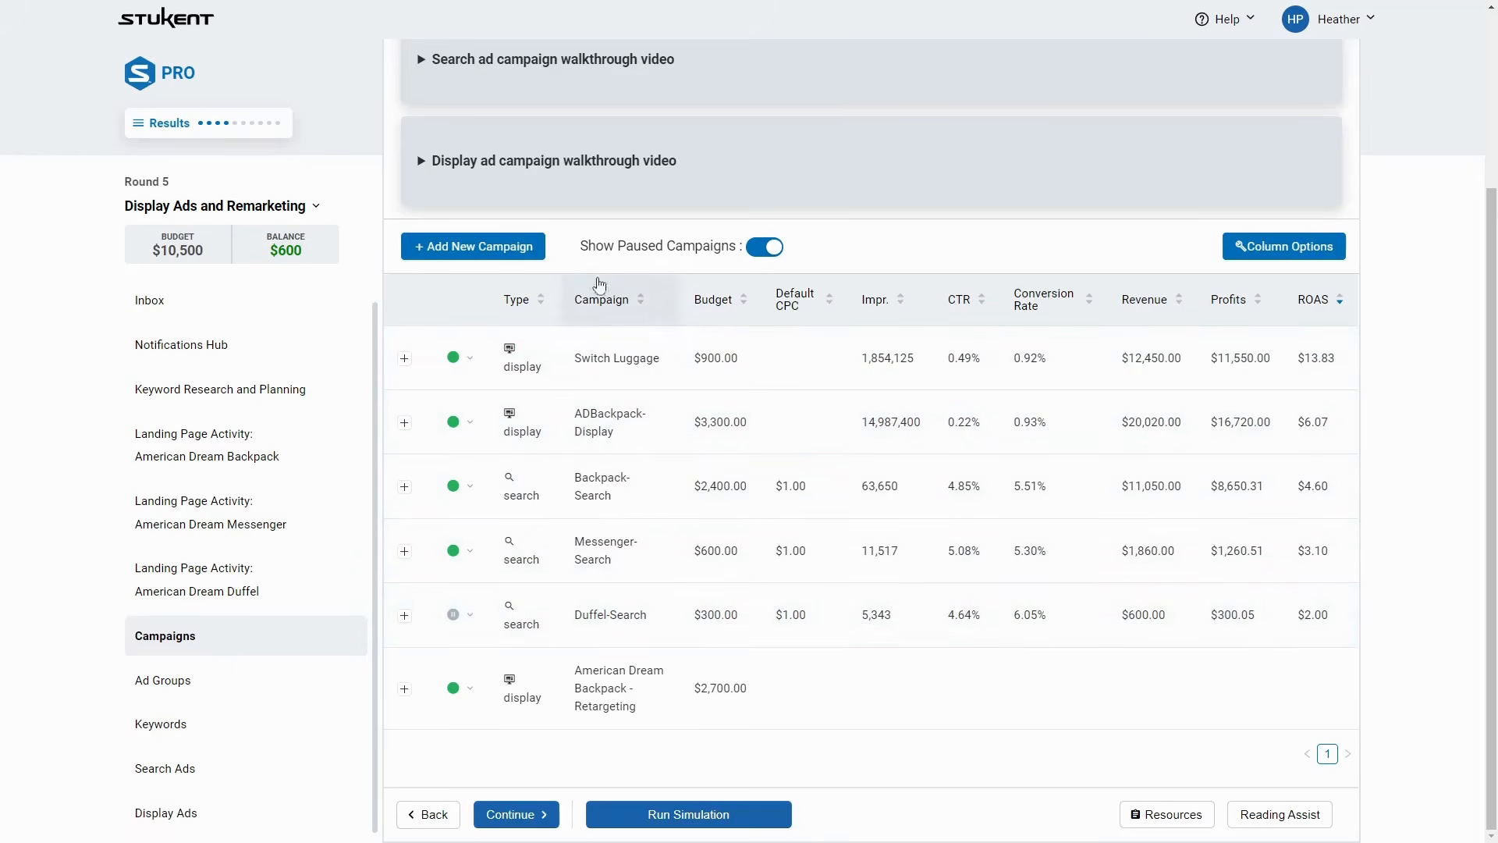
Hide the paused campaigns and clear the ROAS sorting of the Campaigns list
left_click(765, 246)
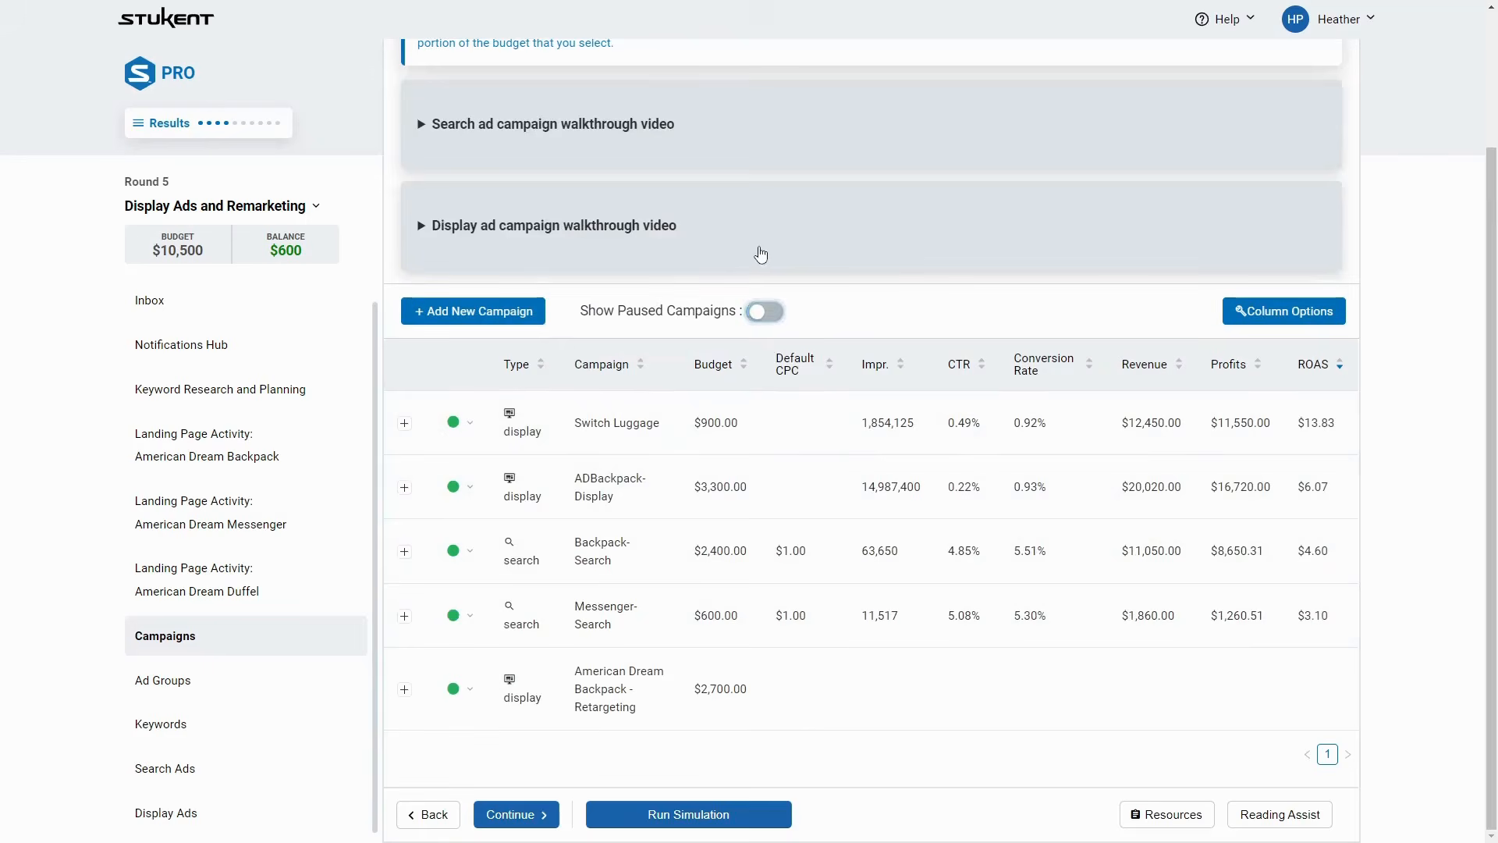
left_click(1314, 365)
left_click(1315, 364)
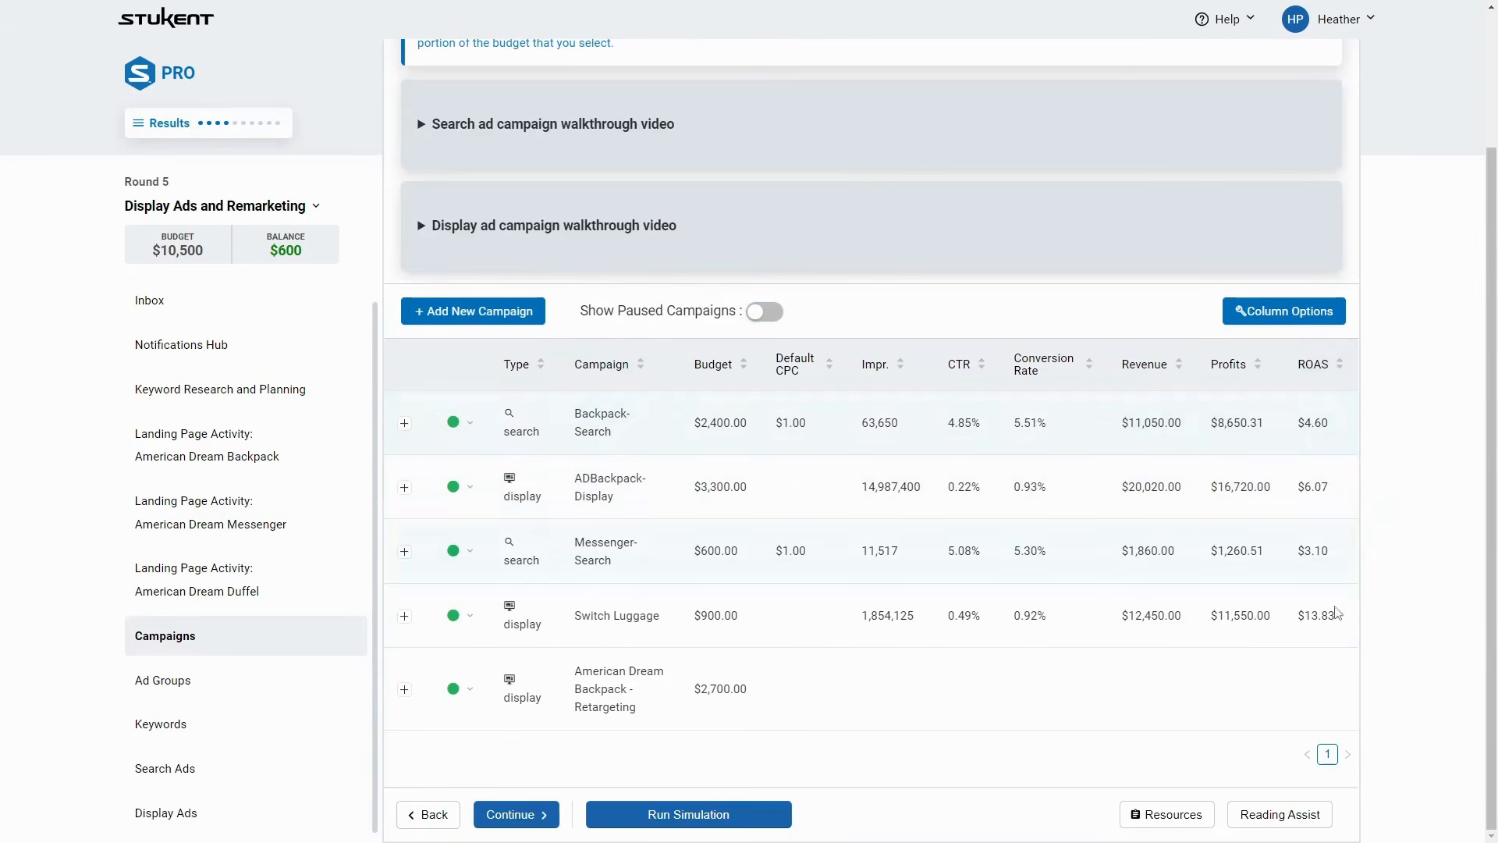
Compare the Switch Luggage and Messenger-Search results, and set the Messenger-Search campaign's daily budget to $10
left_click_drag(1345, 623, 567, 614)
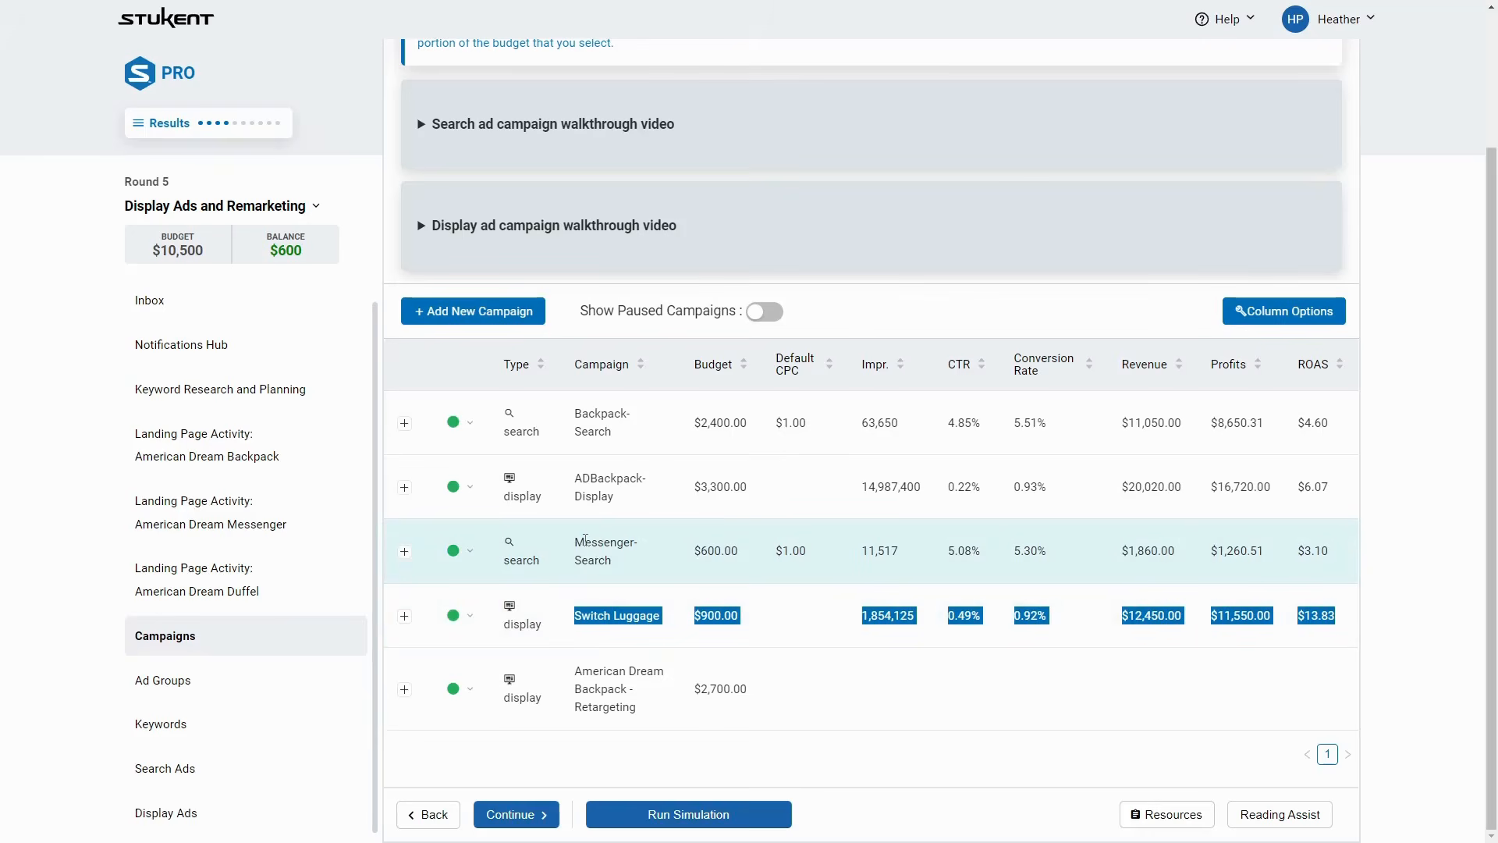
left_click_drag(585, 540, 1262, 559)
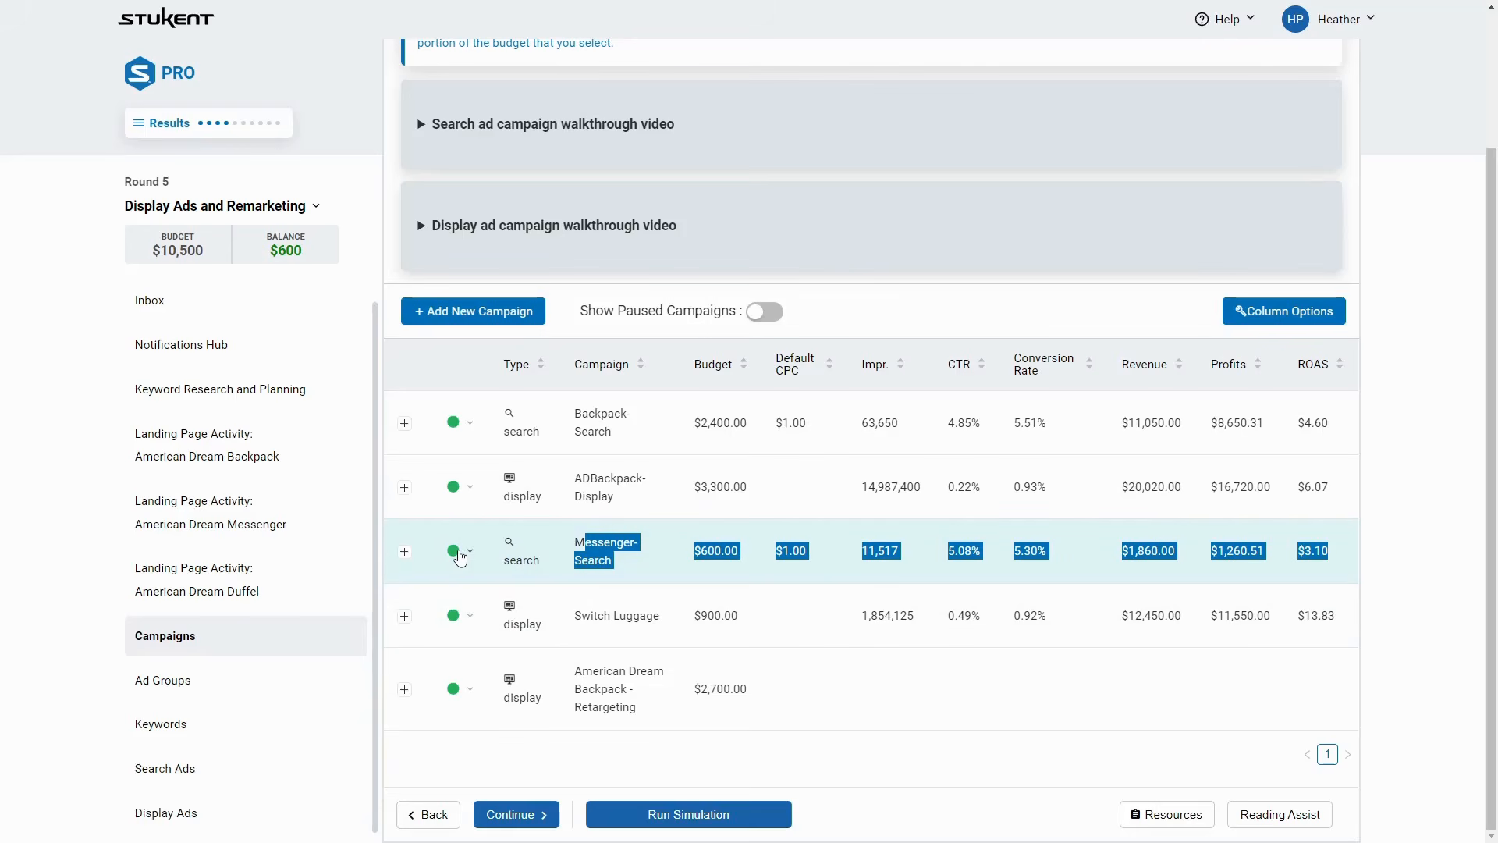
left_click(405, 551)
left_click(462, 611)
left_click(461, 281)
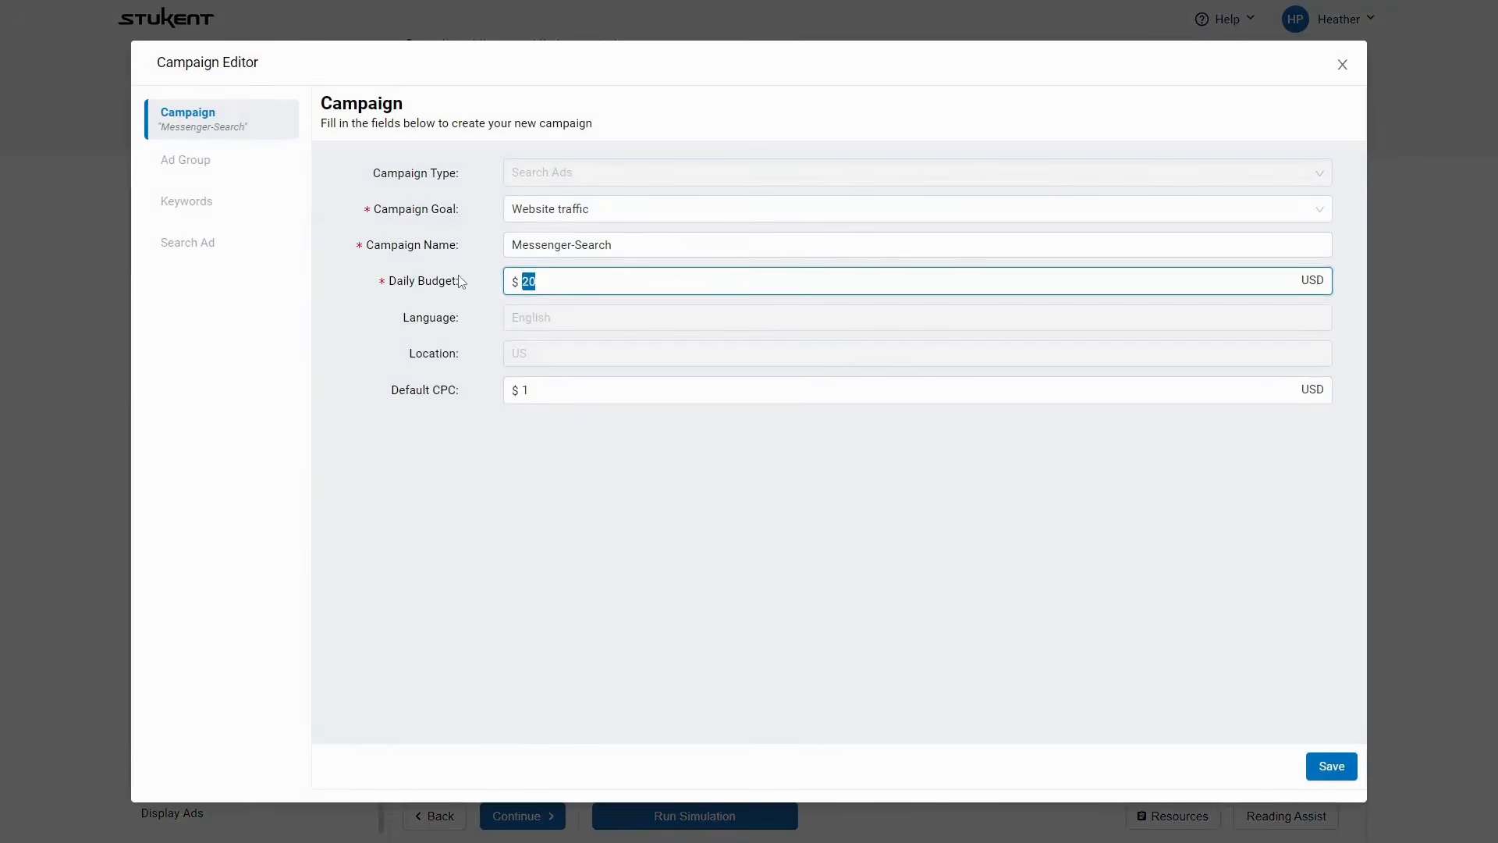
type("10")
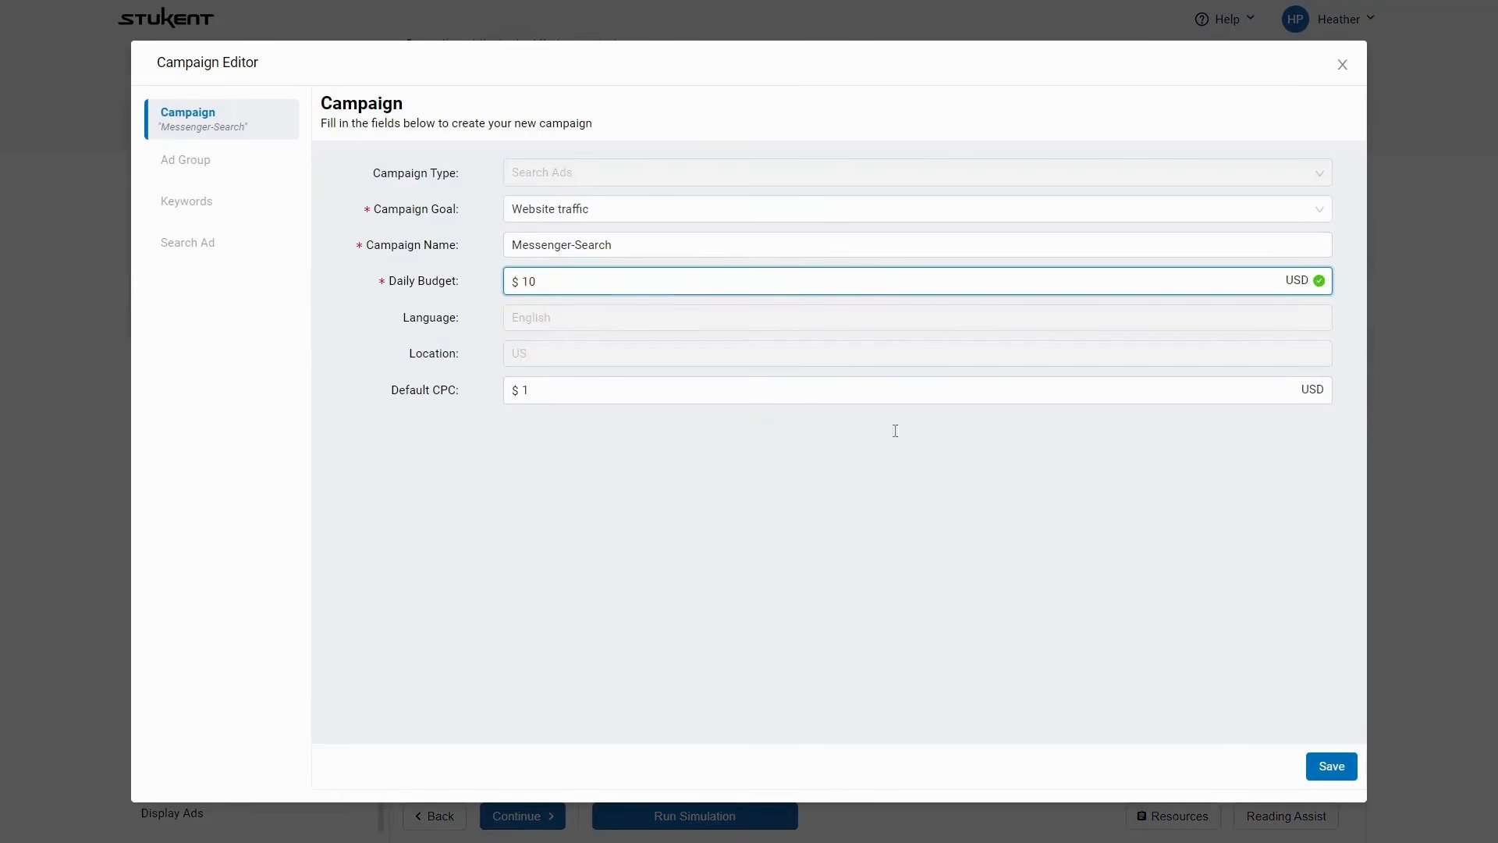
left_click(1315, 772)
Raise the Switch Luggage campaign's total budget to $1,800 through its daily budget and save it
scroll(475, 562, "down", 1)
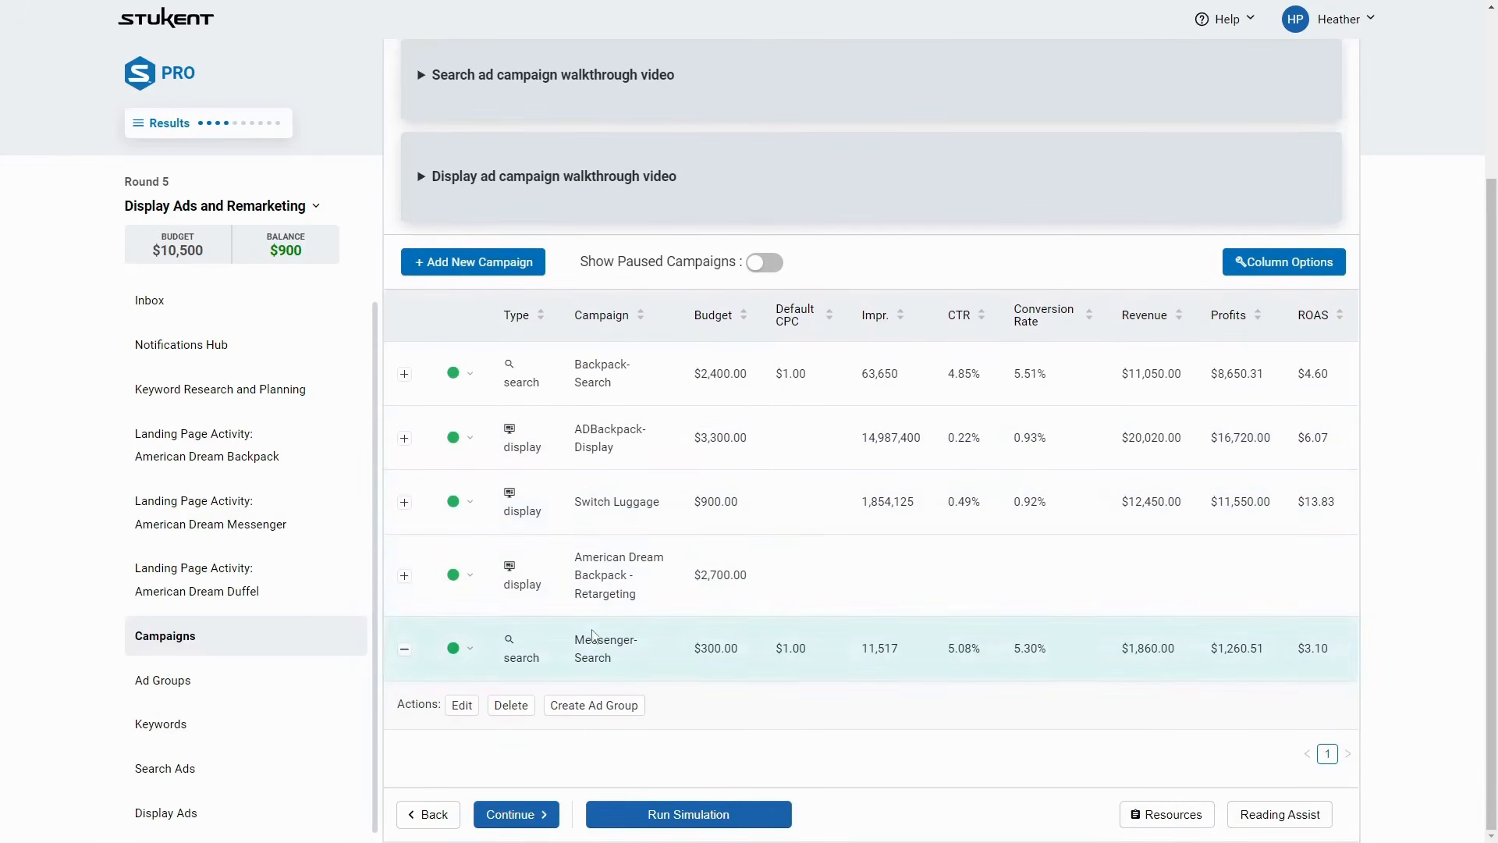
left_click(404, 502)
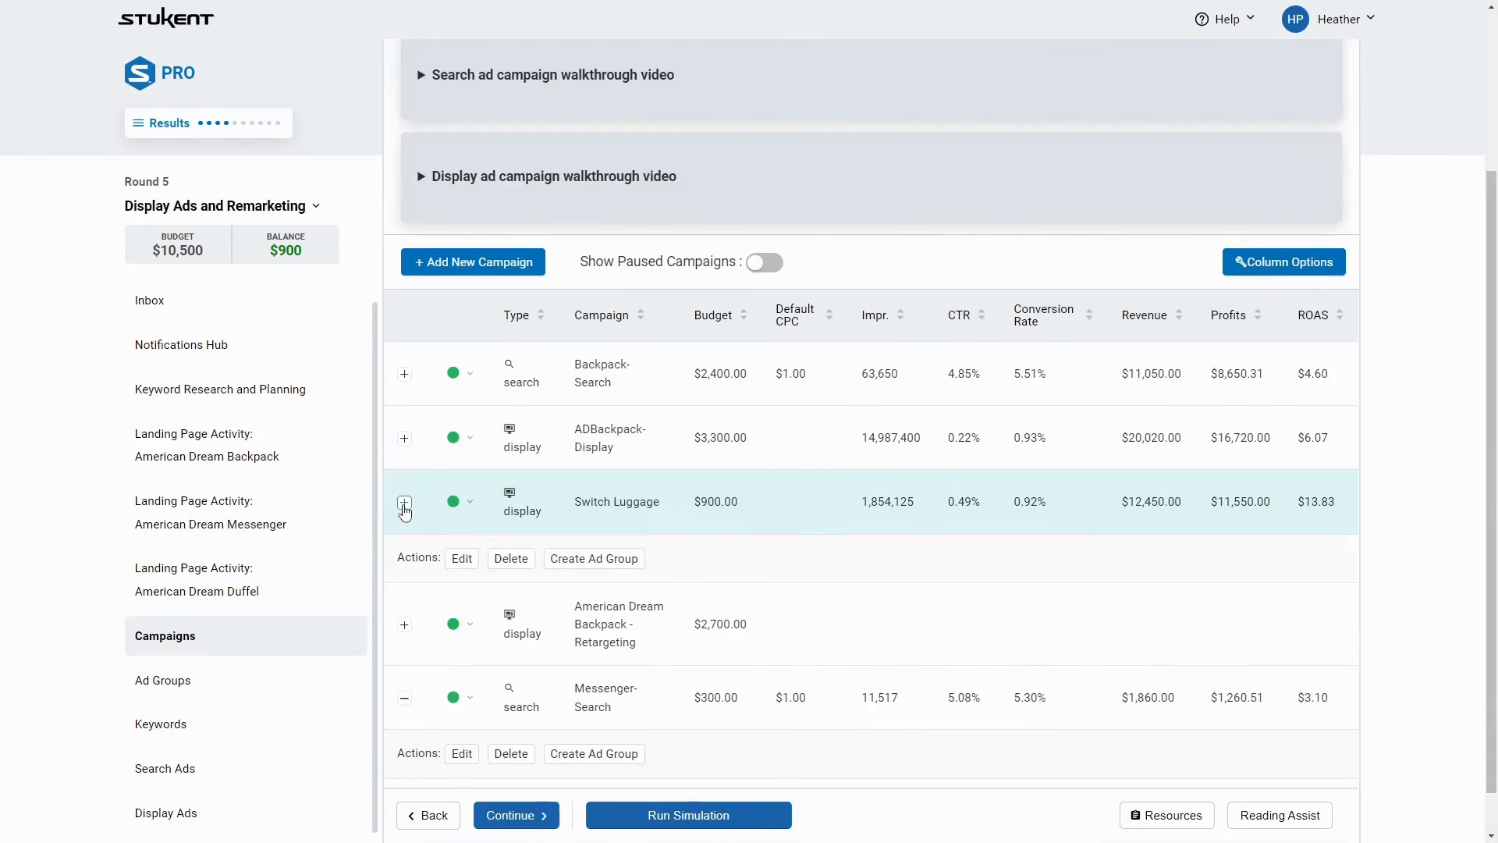
left_click(462, 557)
left_click(484, 283)
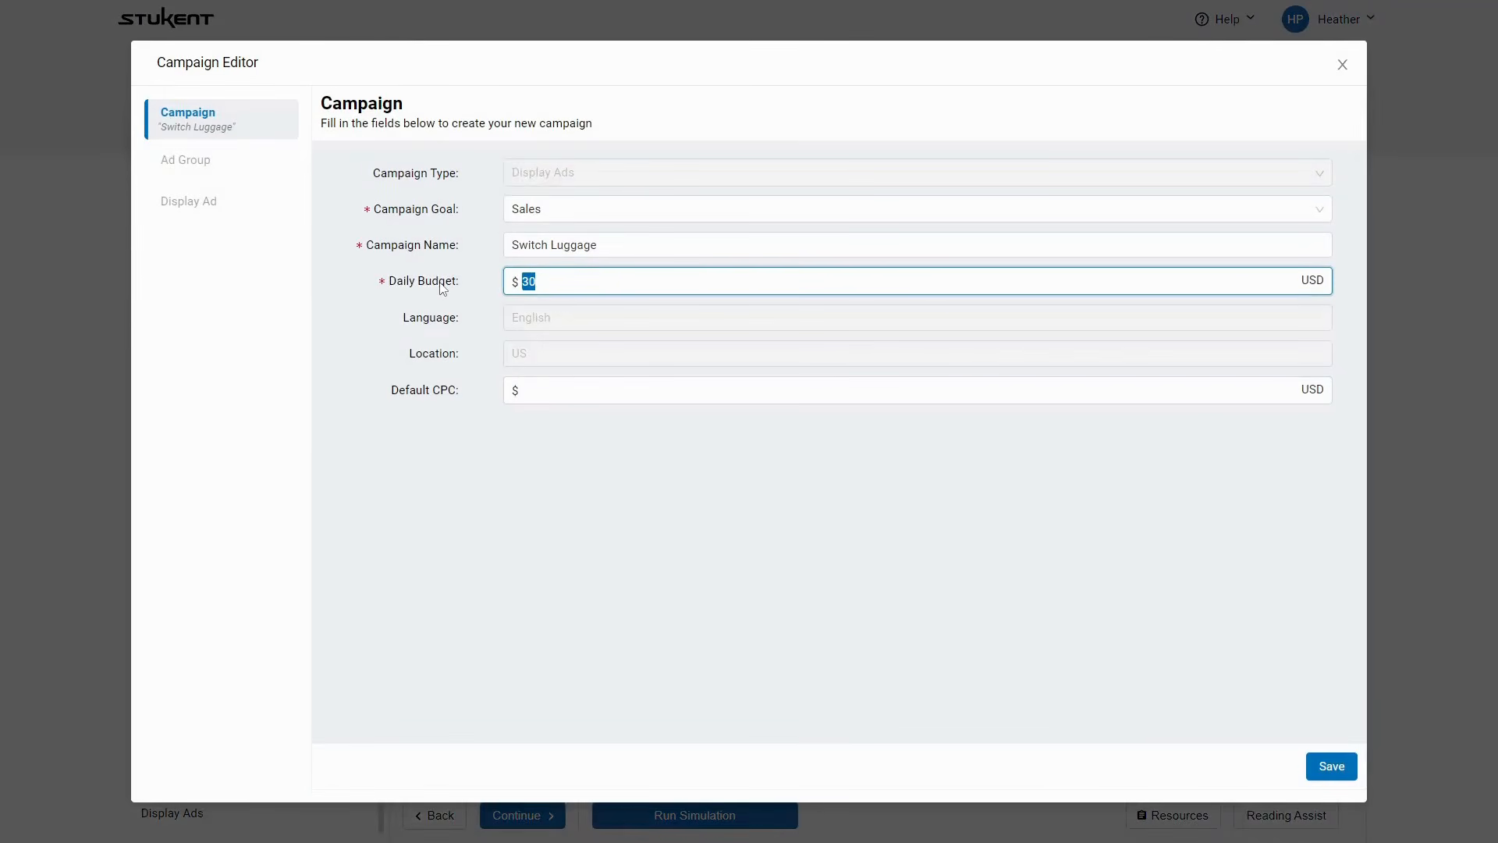
type("30")
left_click(1331, 765)
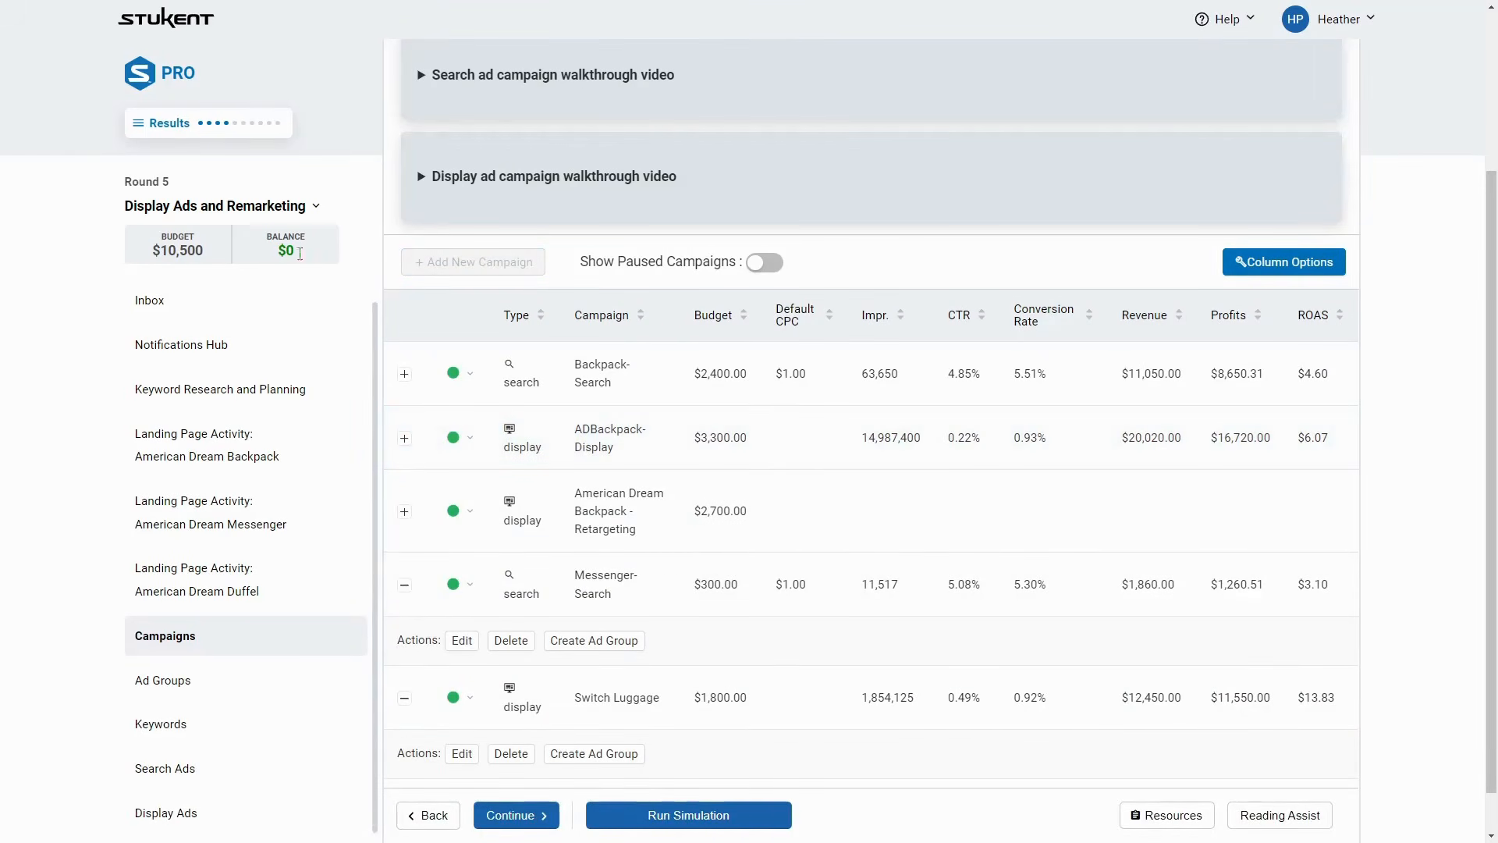
Set the Switch Luggage campaign's daily budget to $40 and save it
scroll(797, 553, "down", 1)
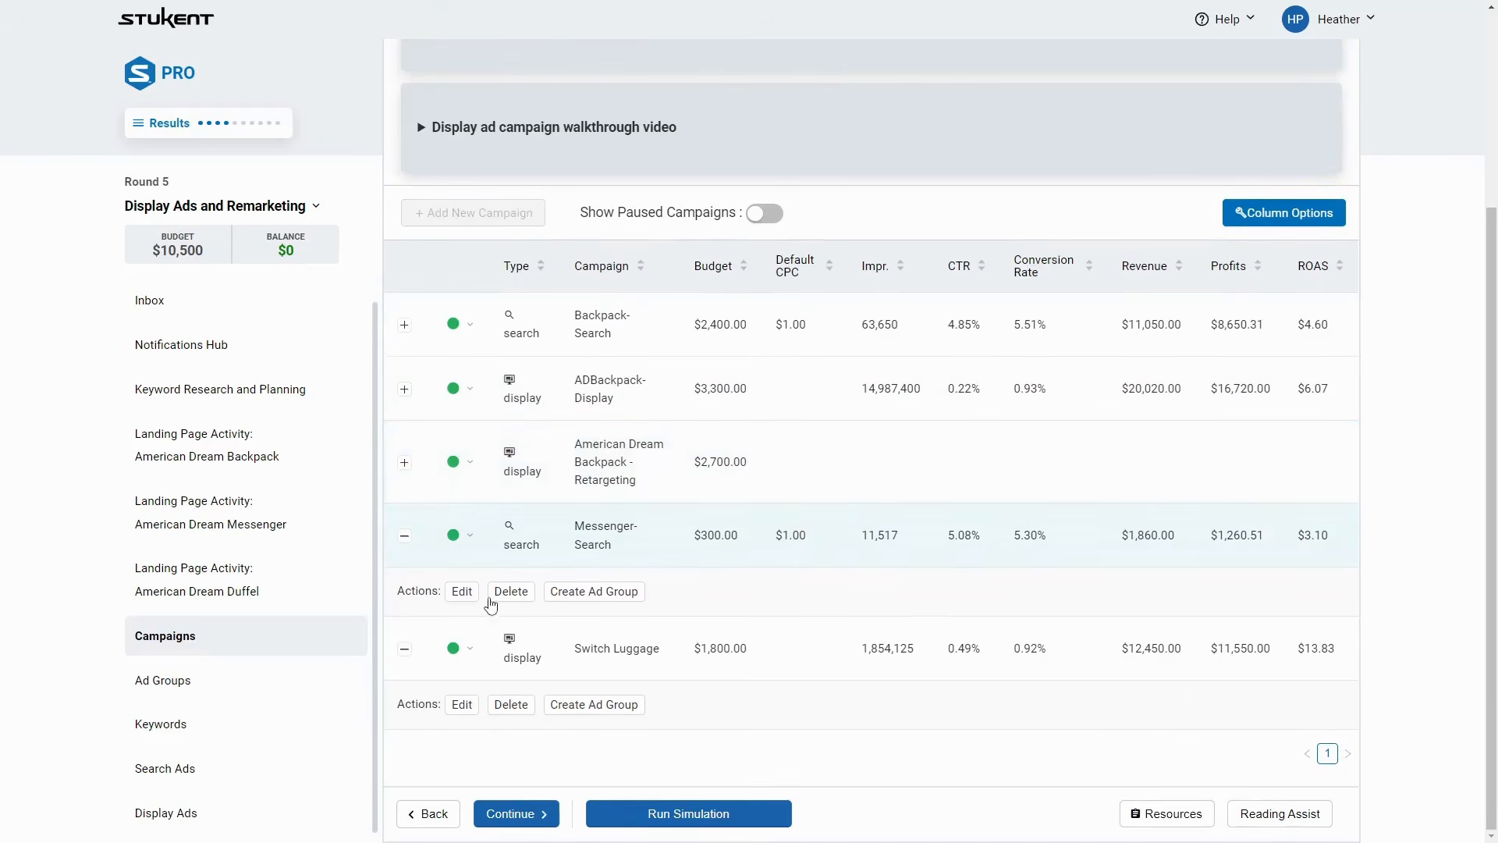
left_click(405, 649)
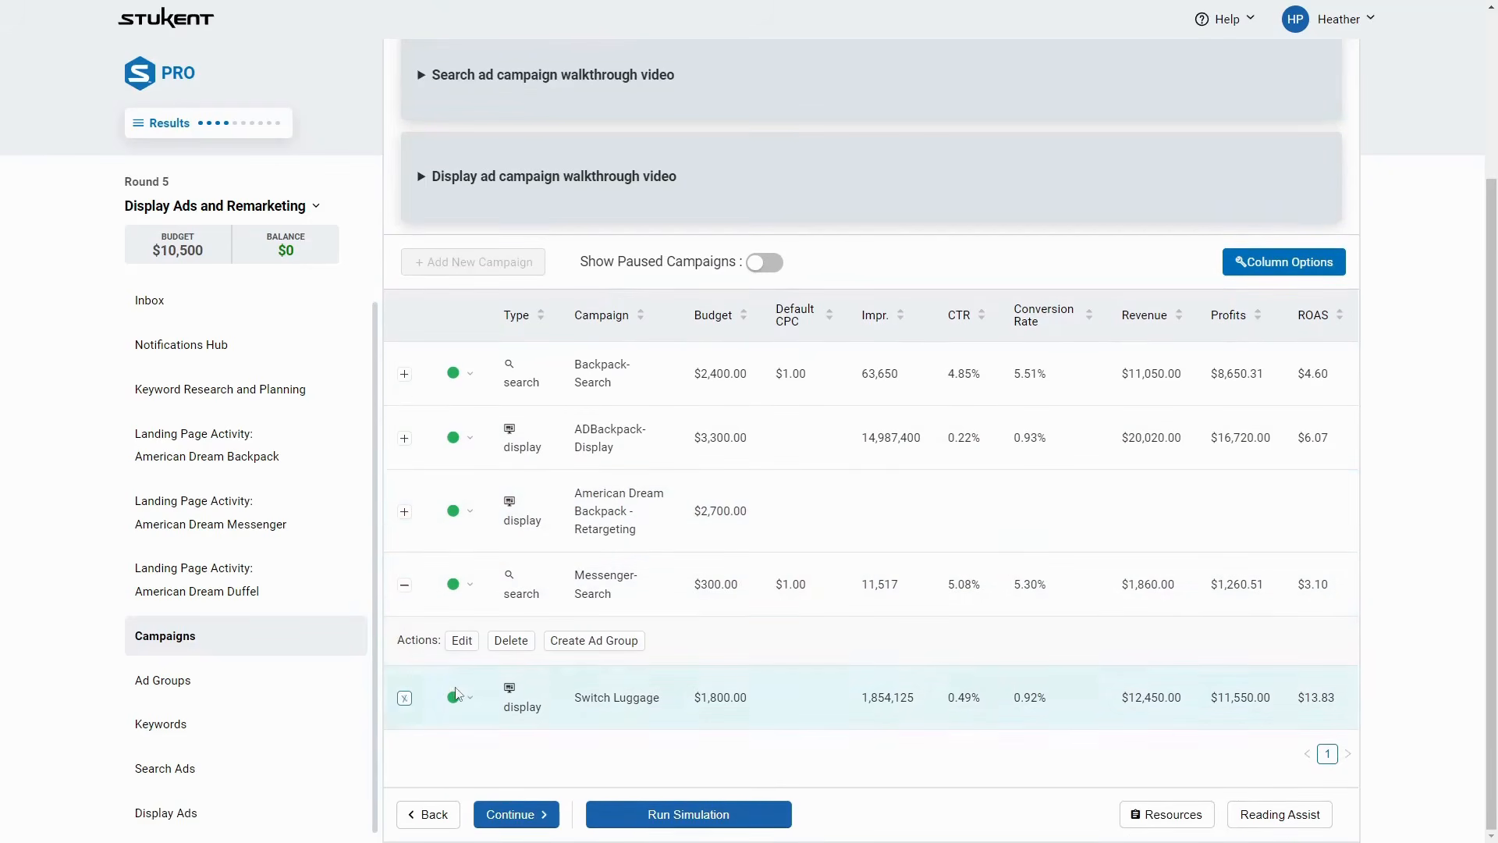
left_click(404, 696)
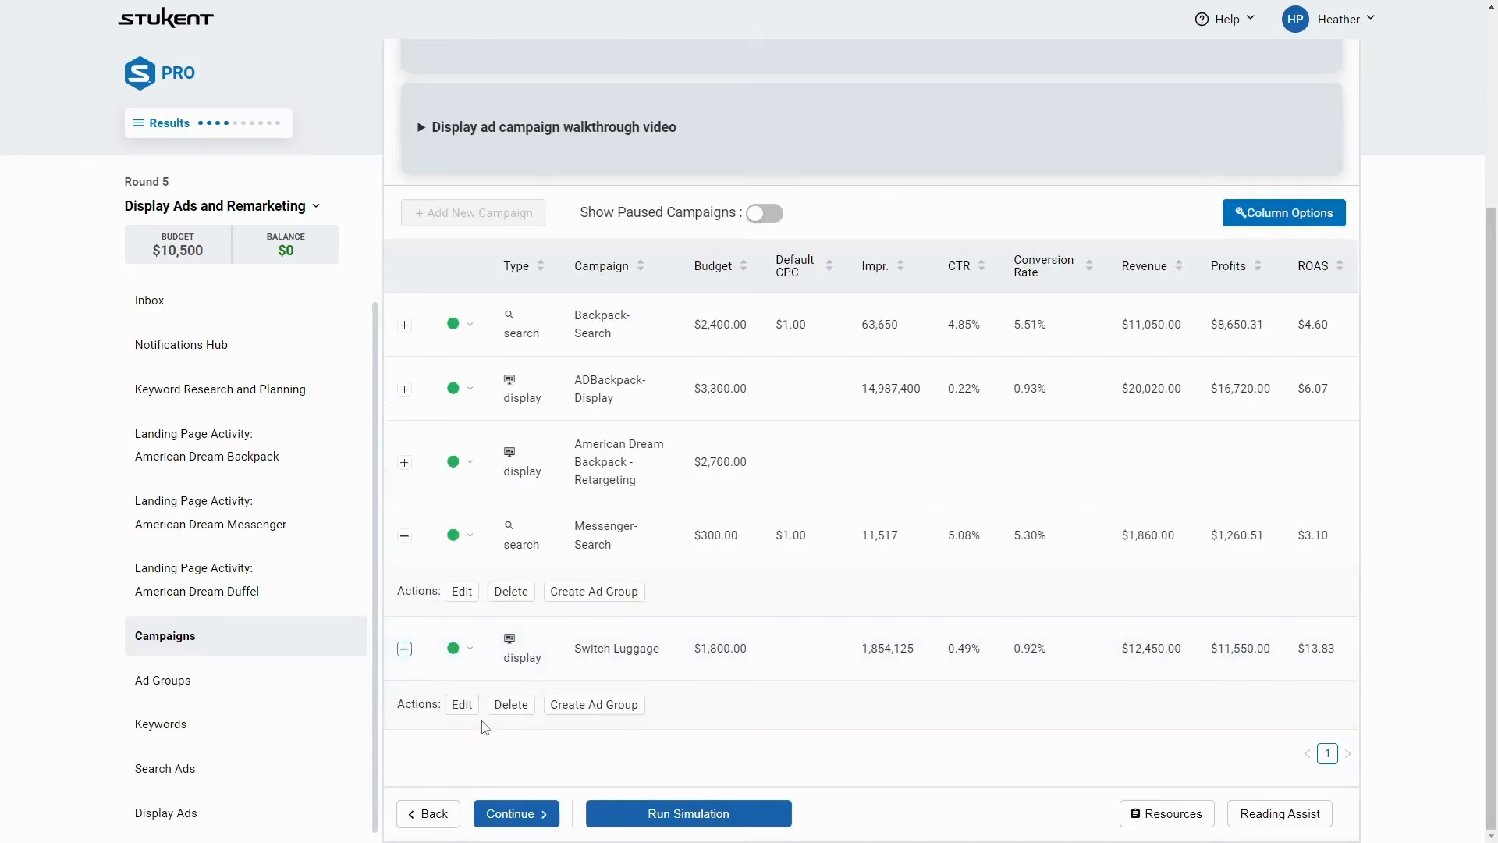
left_click(459, 704)
left_click(552, 283)
double_click(552, 282)
type("40")
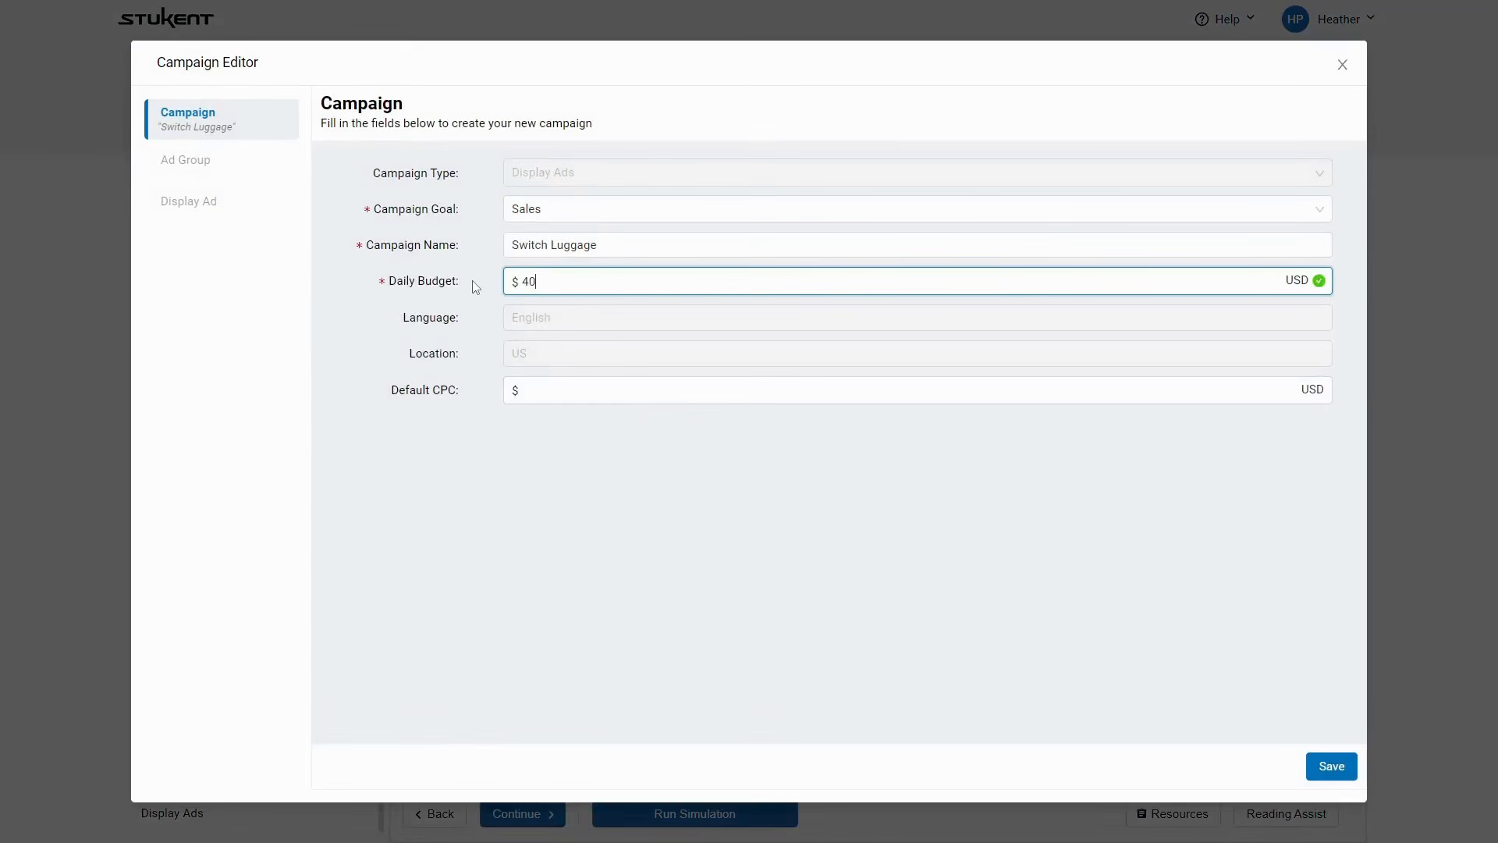
left_click(1330, 766)
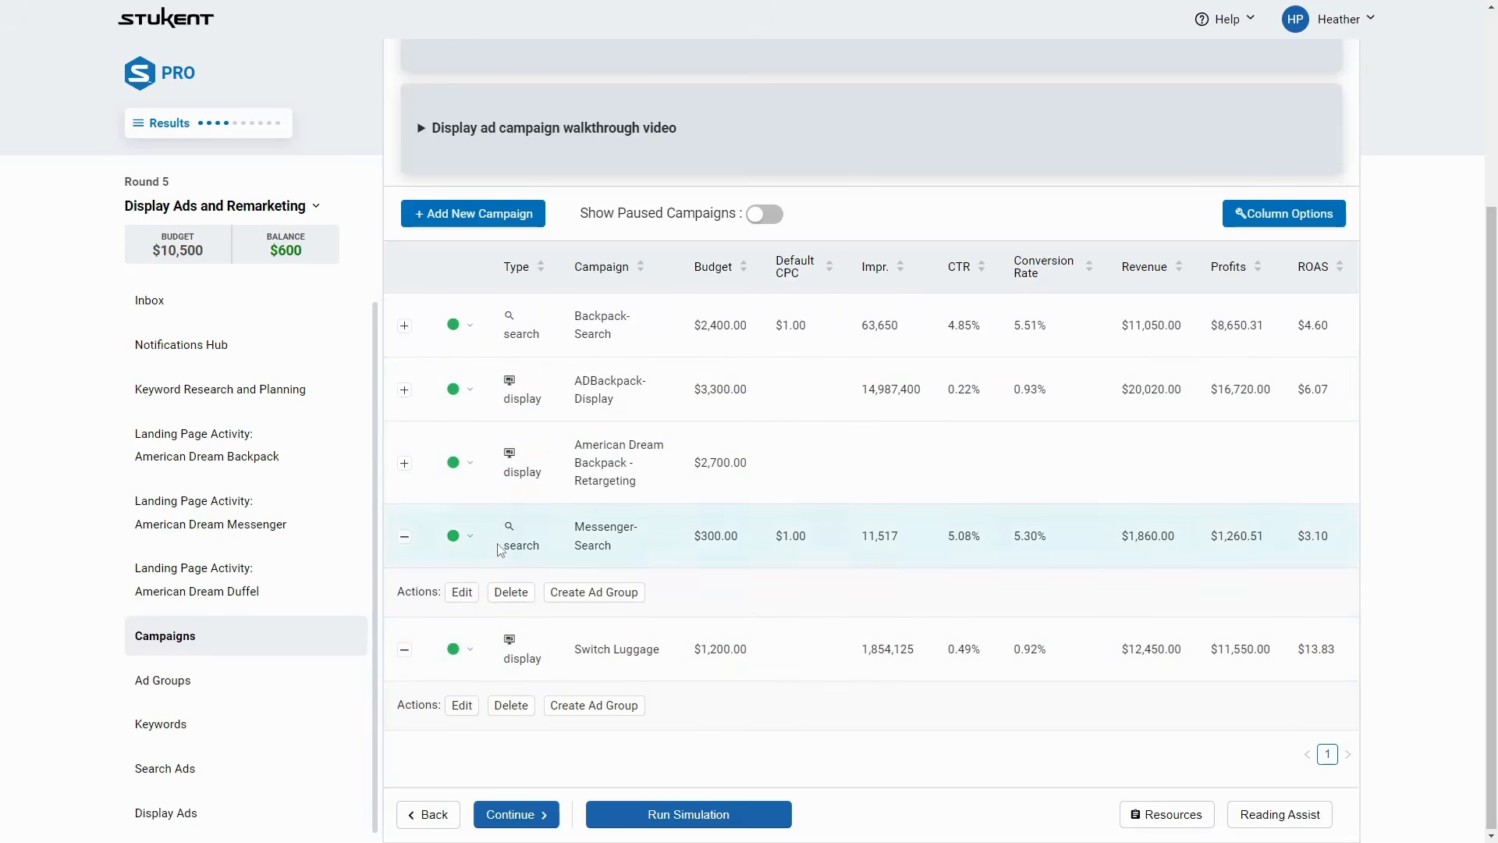
Sort the Campaigns list by ROAS and check the budget of the American Dream Backpack - Retargeting campaign
left_click(1309, 269)
left_click(1311, 271)
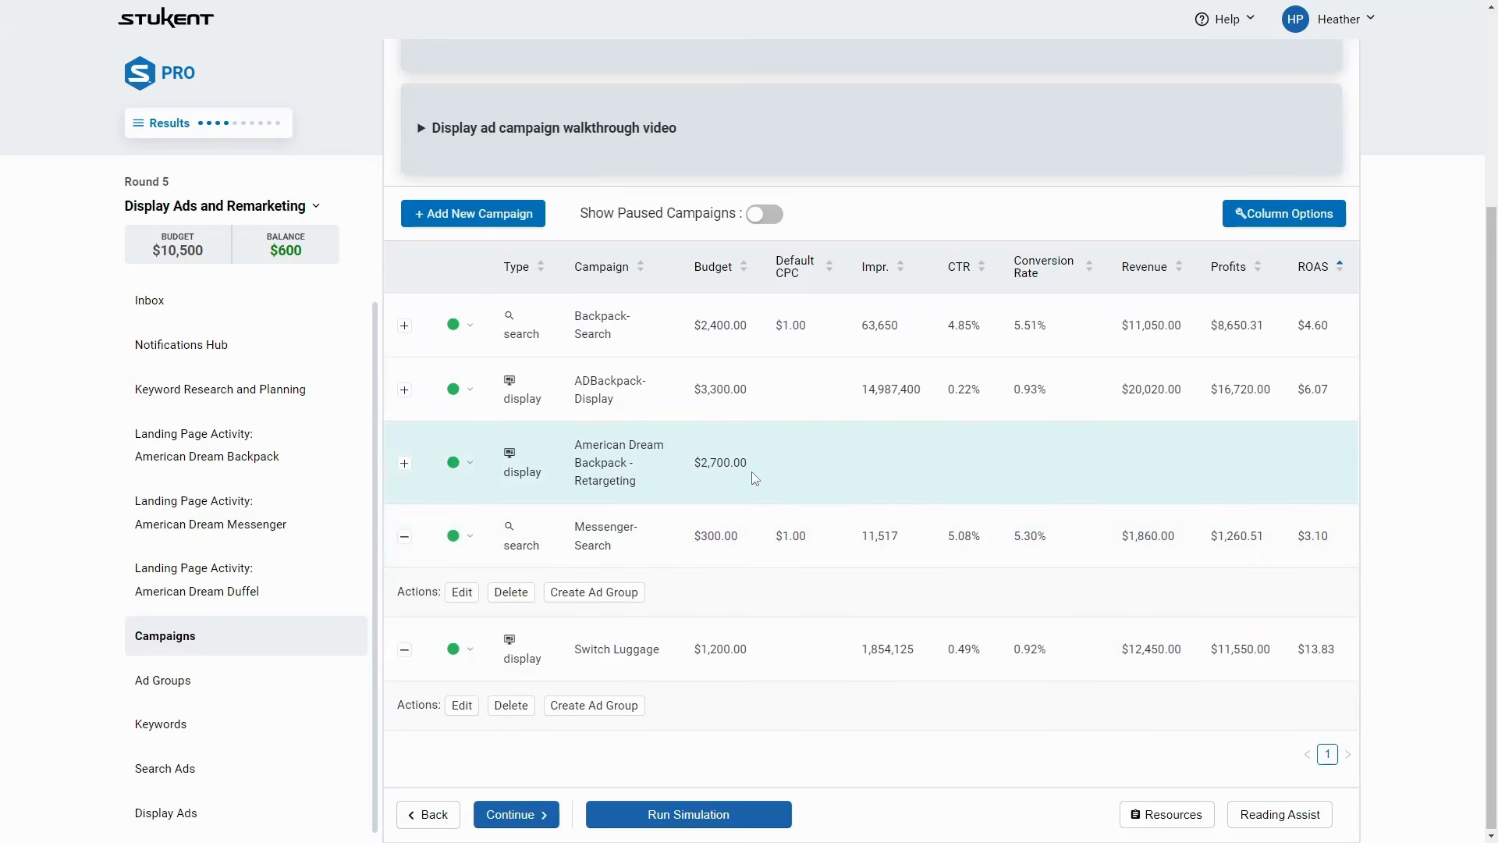
left_click_drag(754, 471, 689, 471)
Start a new campaign of type Display Ads with Sales as its goal
left_click(458, 225)
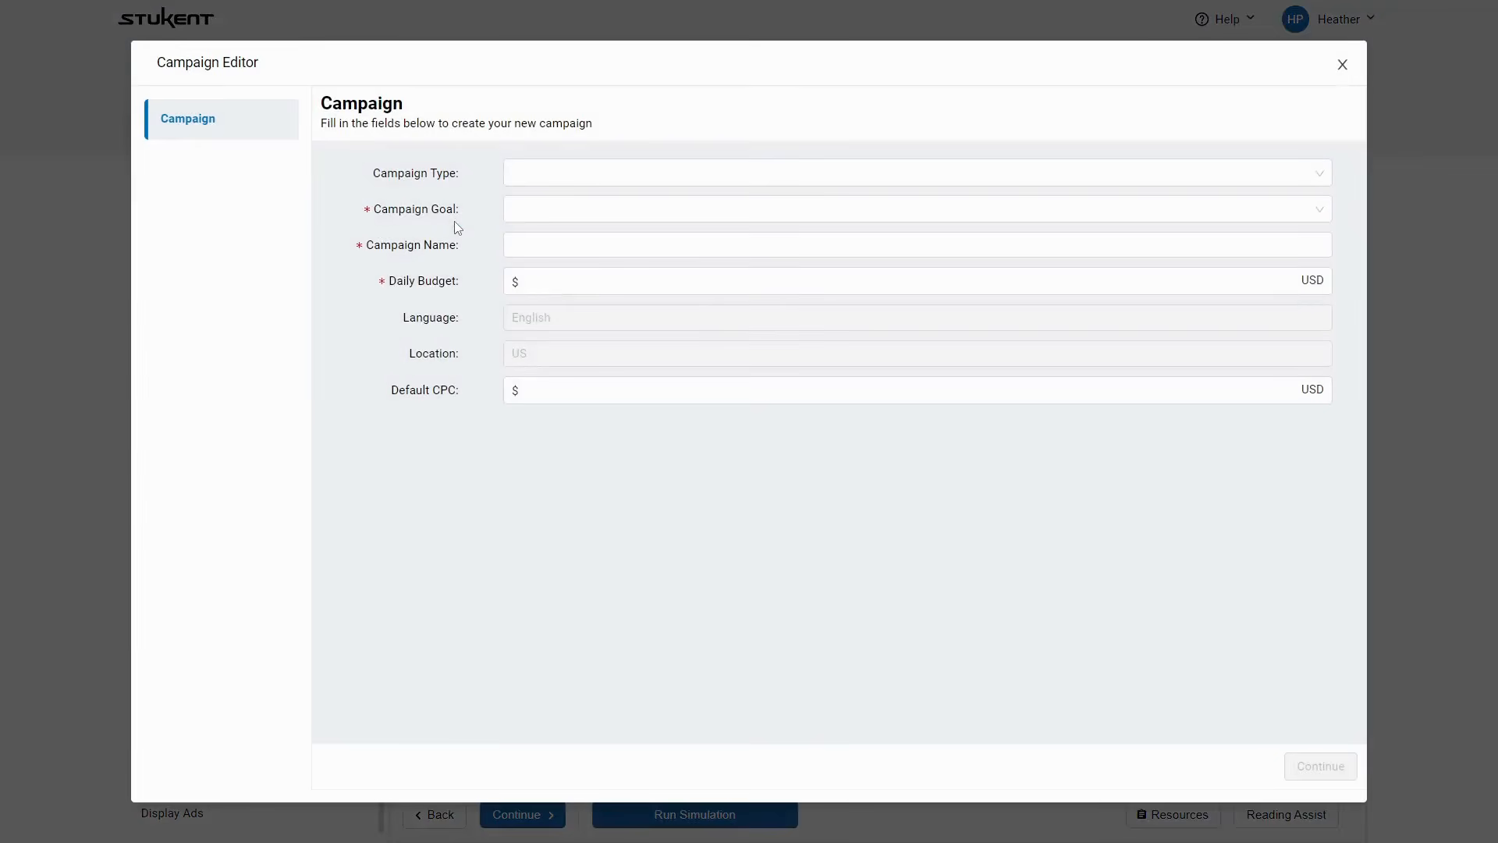
left_click(552, 172)
left_click(549, 238)
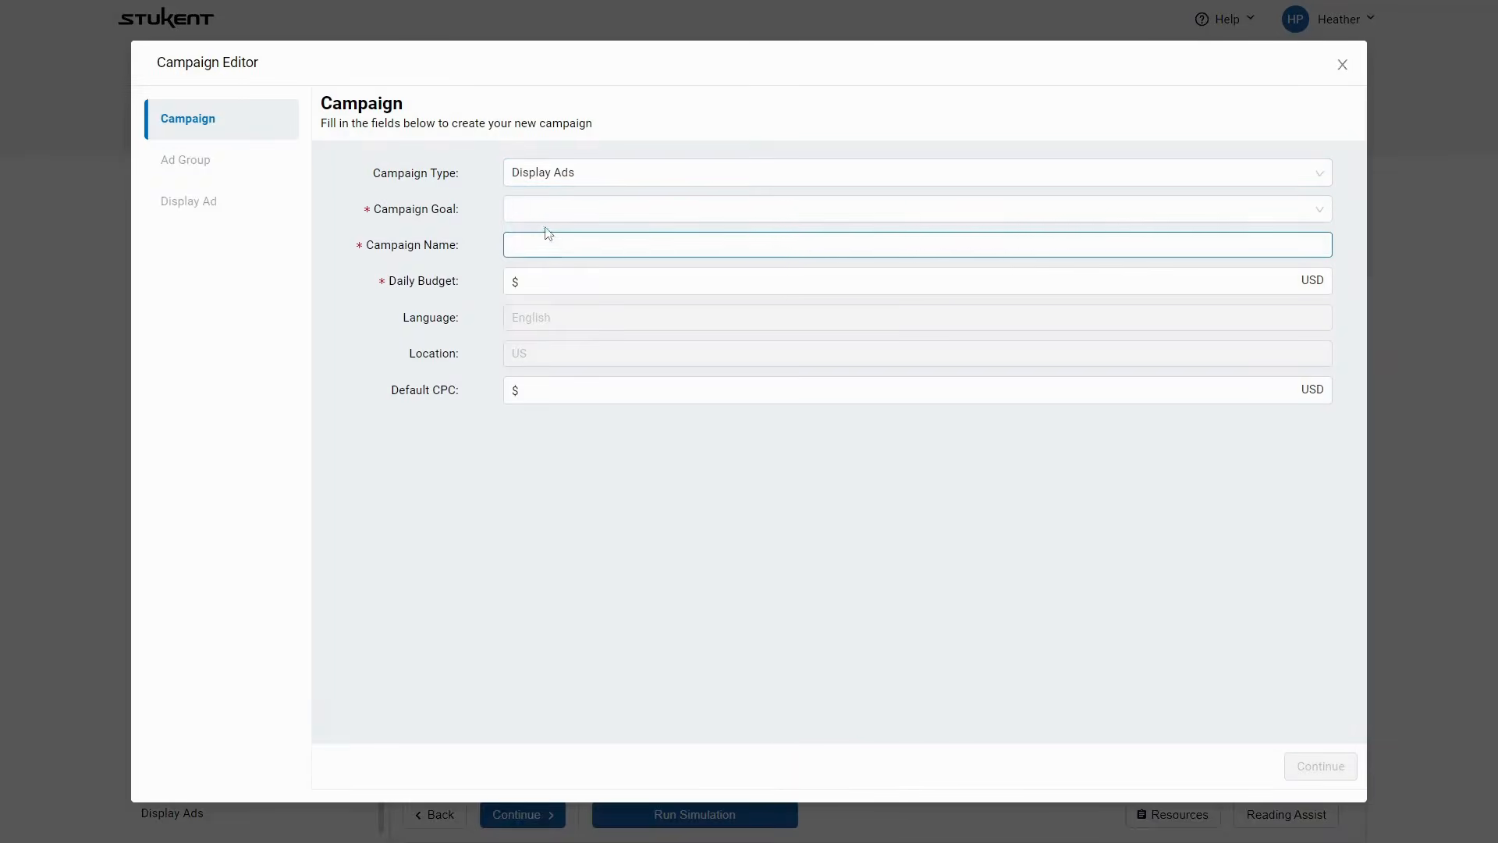
left_click(547, 211)
left_click(548, 244)
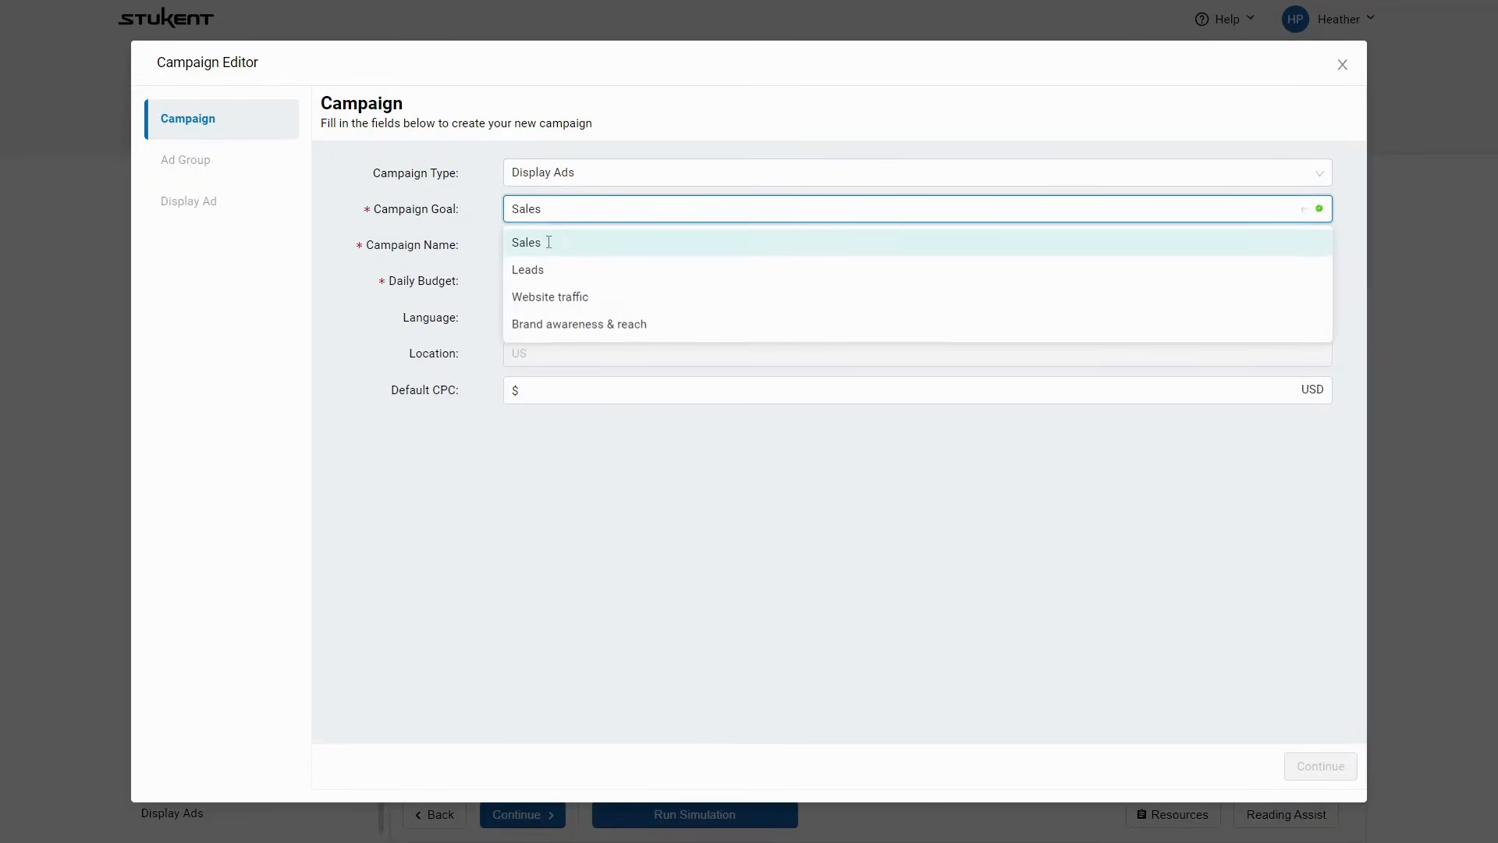
left_click(549, 243)
Name the new campaign Switch Luggage Carryon Retargeting, set its daily budget to $20 and continue to the ad group
type("S")
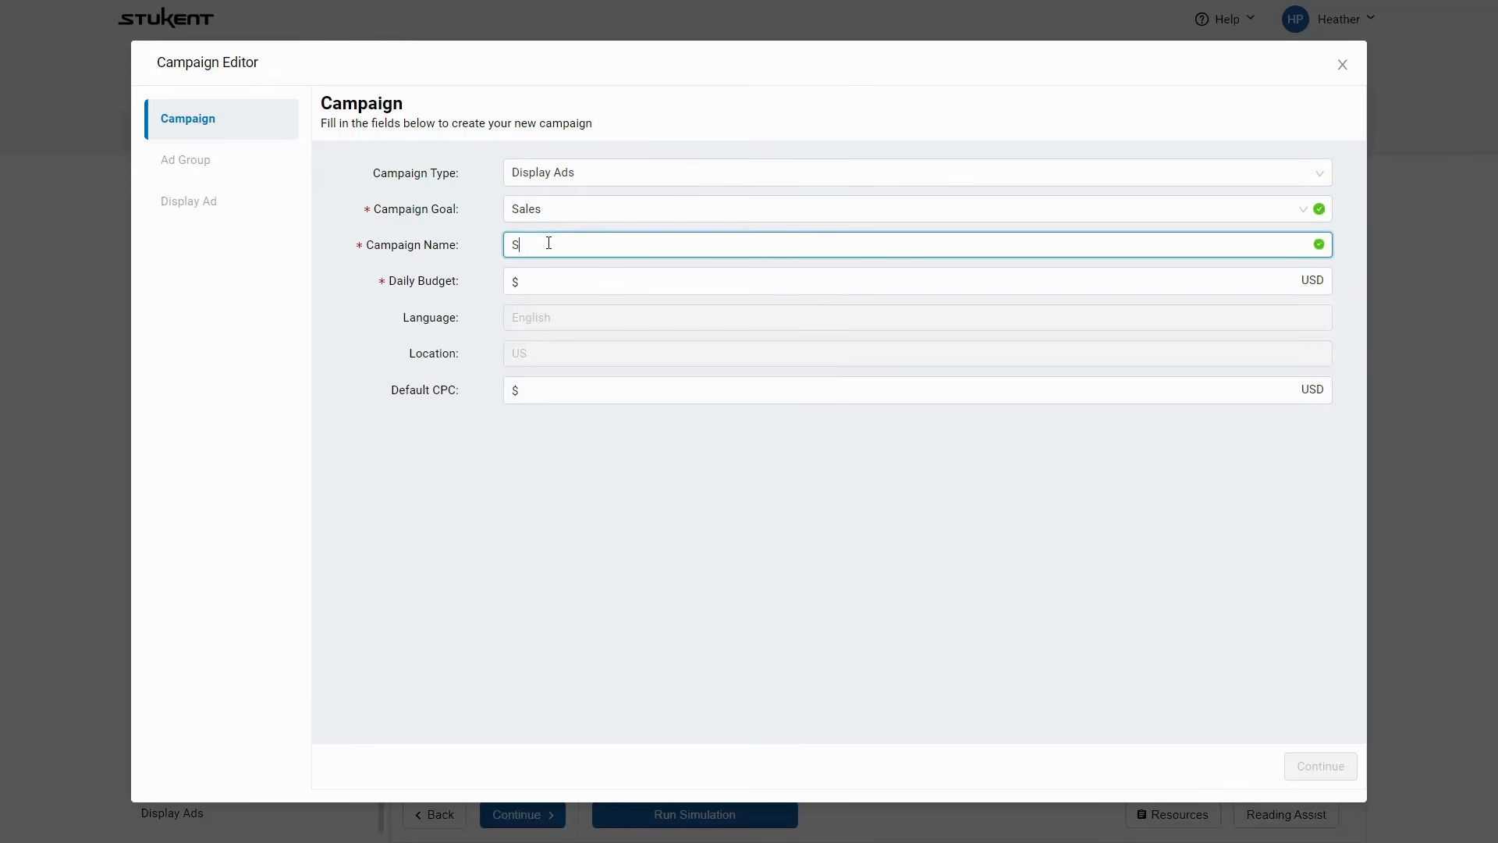
type("witchLuggage Carryon Ret")
type("argeting")
left_click_drag(642, 244, 718, 246)
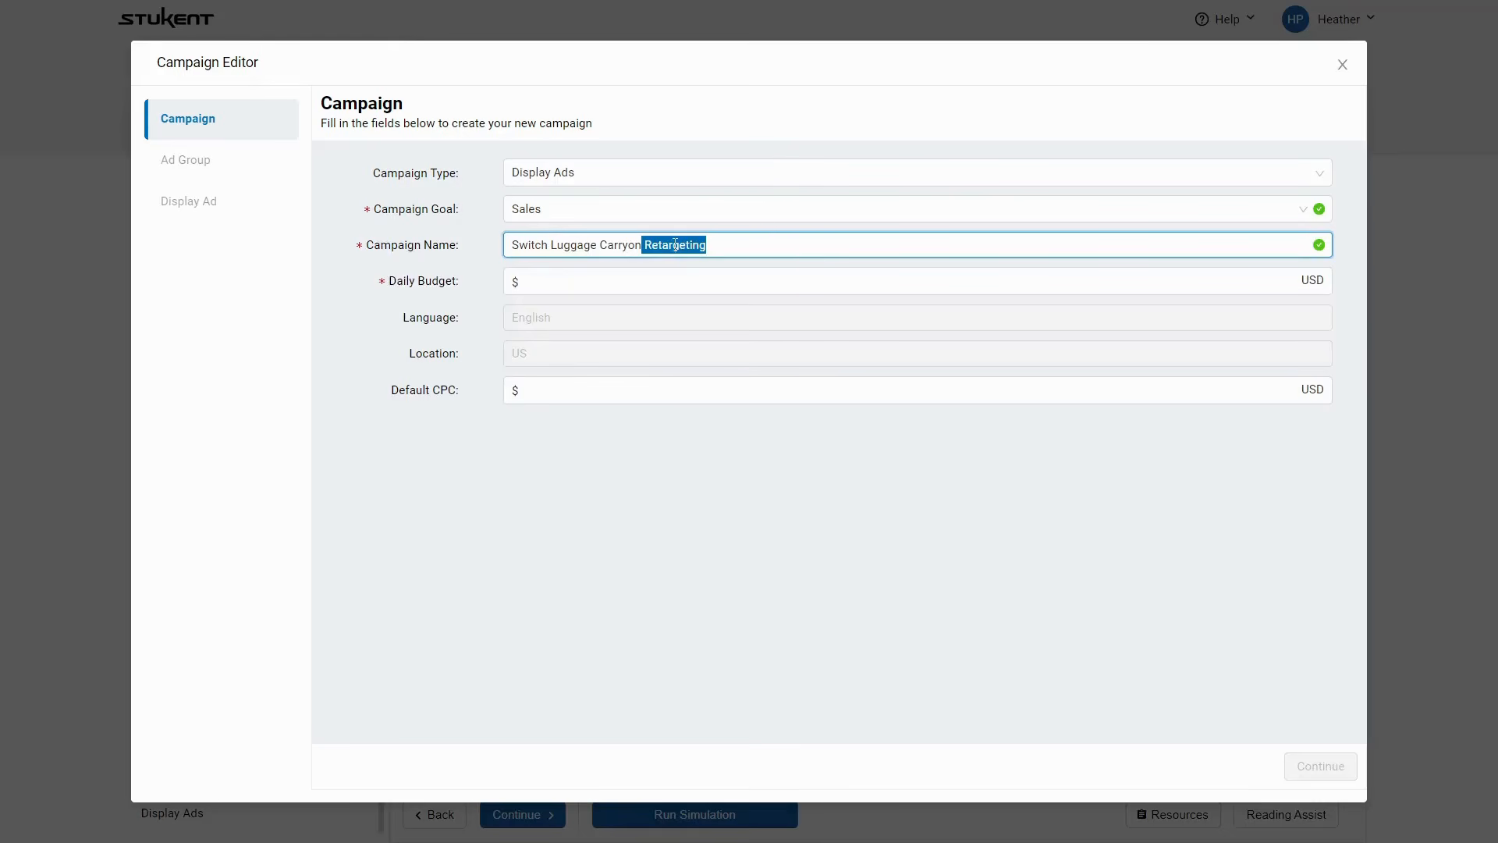
left_click(675, 246)
left_click(599, 280)
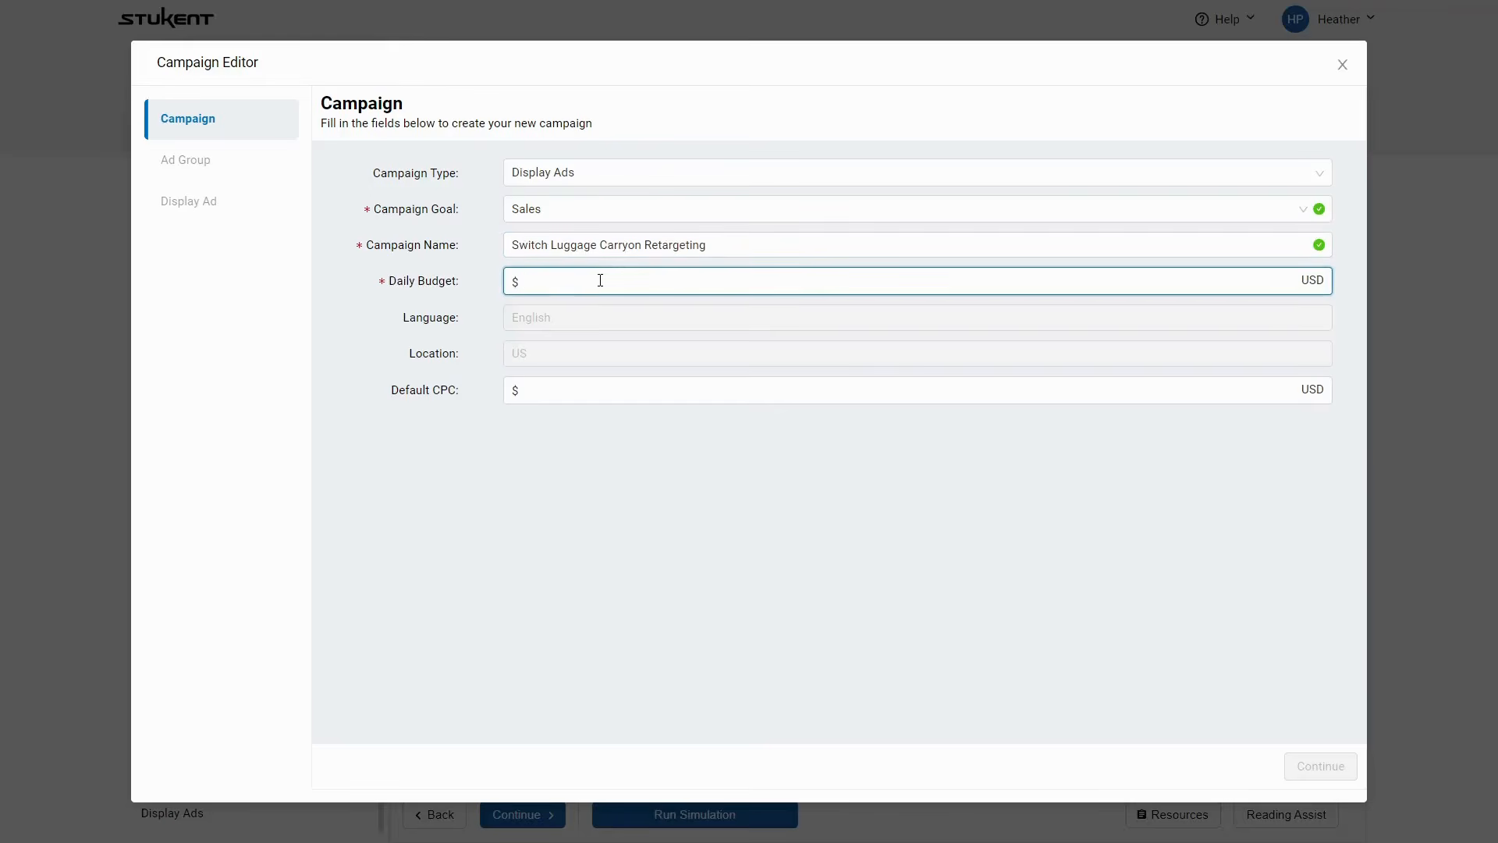
type("30")
key("ctrl+a")
type("20")
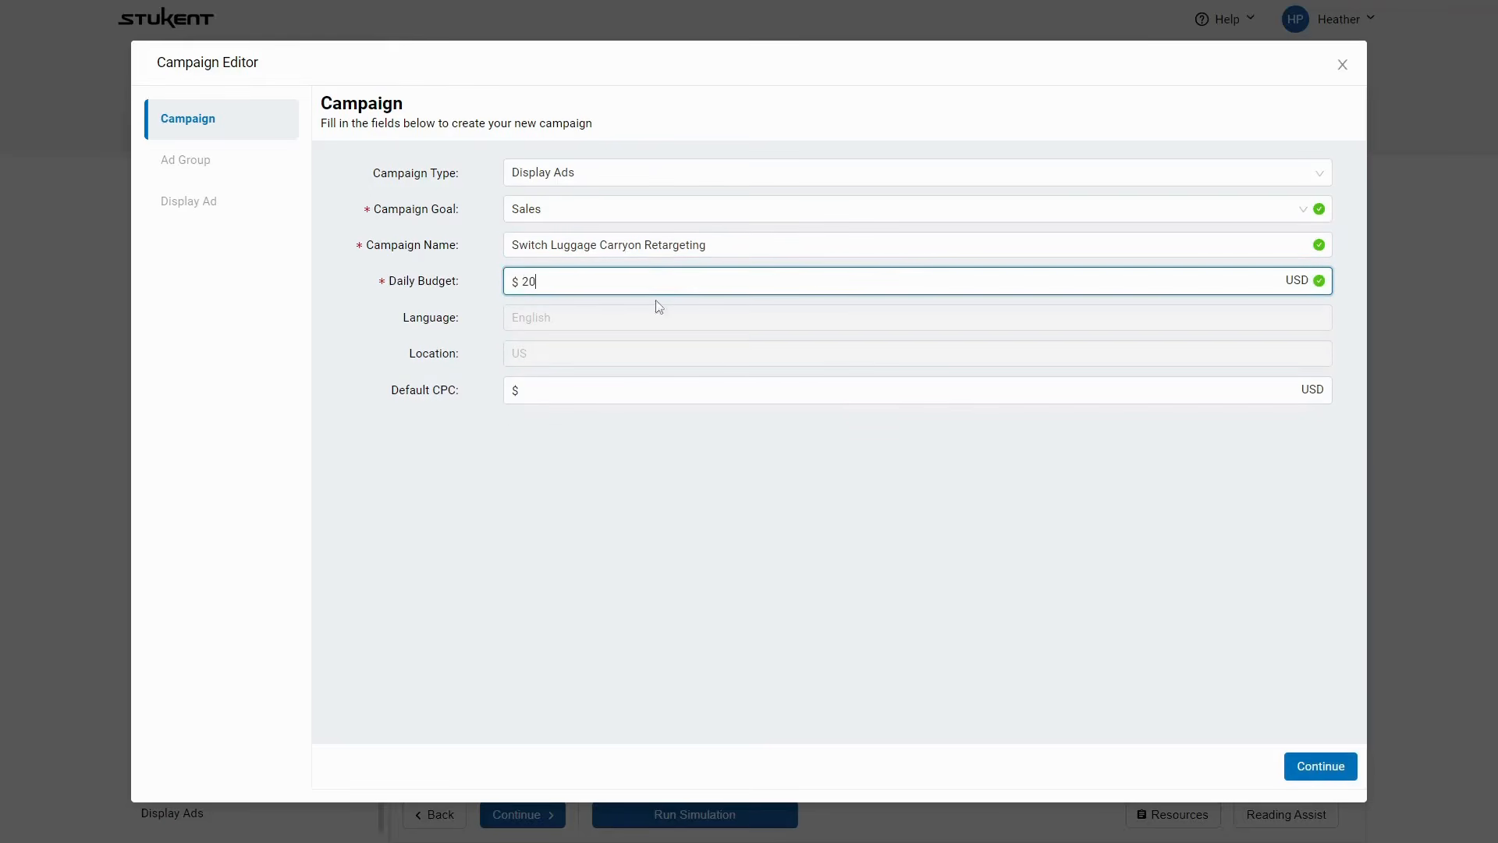
left_click(1324, 768)
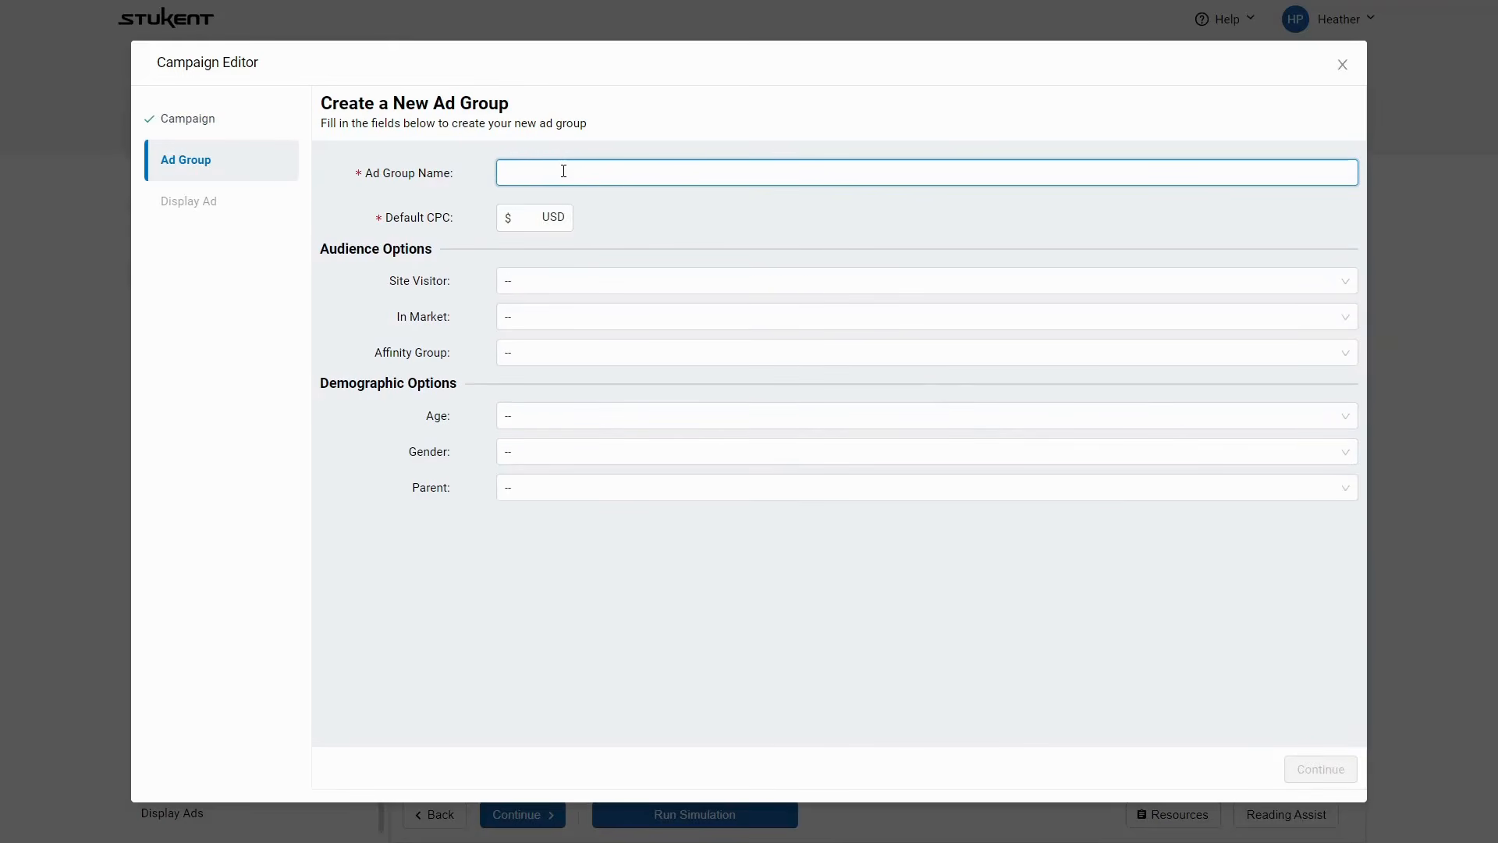
Name the new ad group after the customer persona and set its default CPC to $0.1
type("Sue")
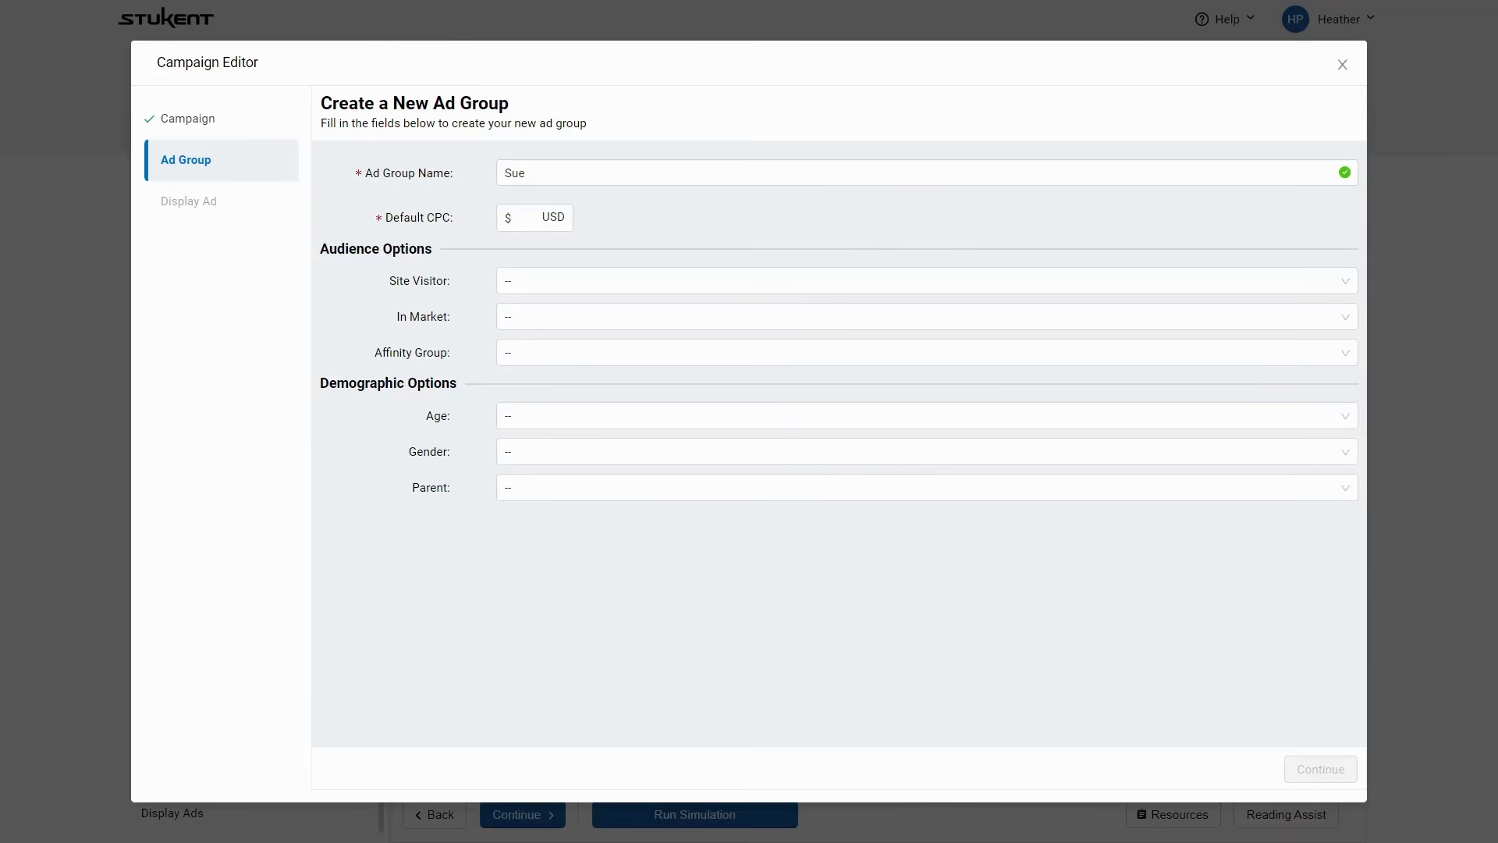
left_click(528, 177)
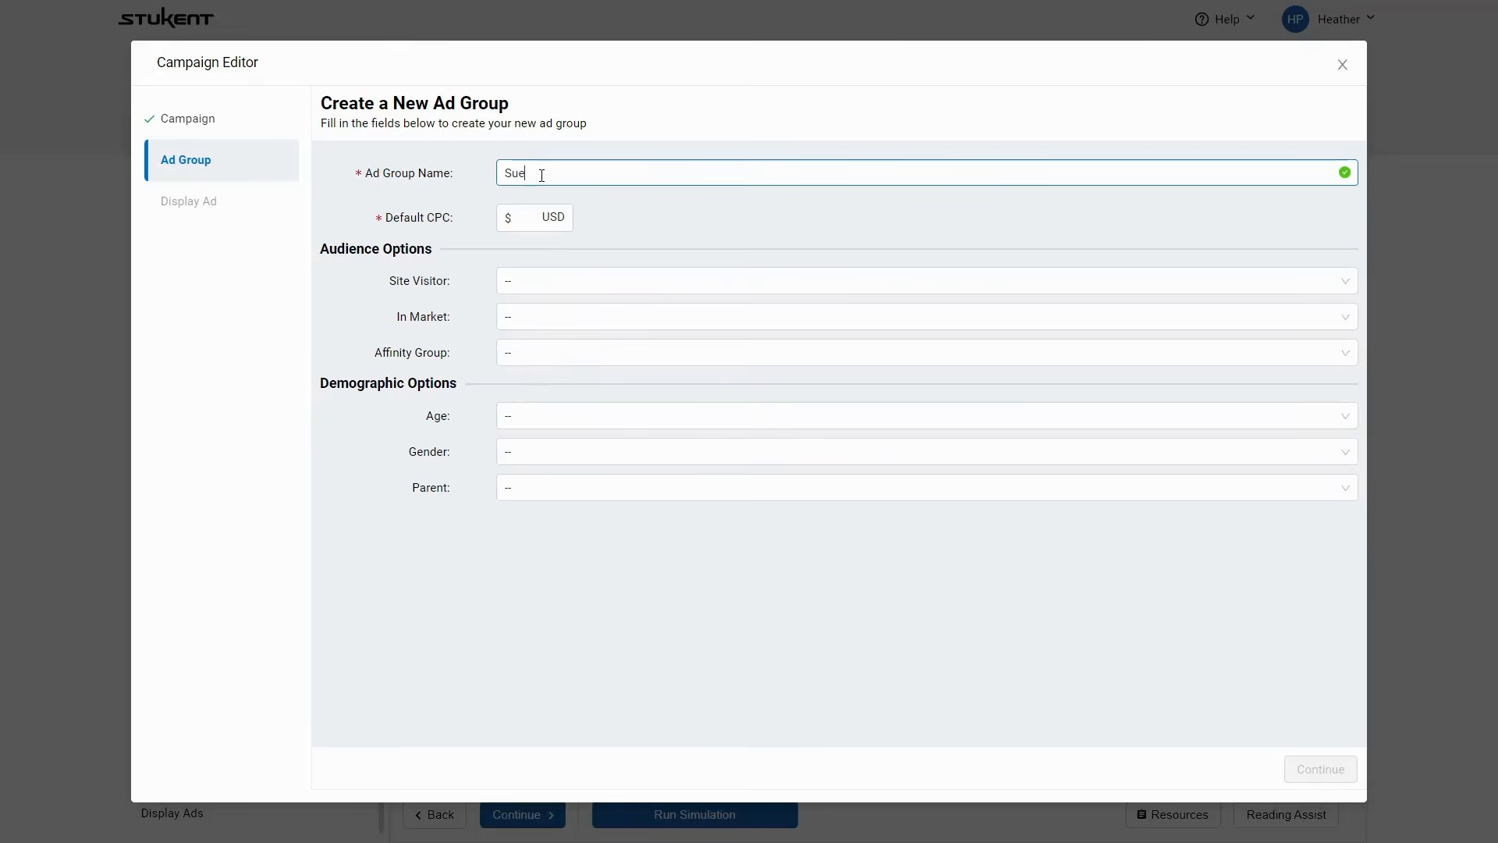
left_click(530, 217)
type(".1")
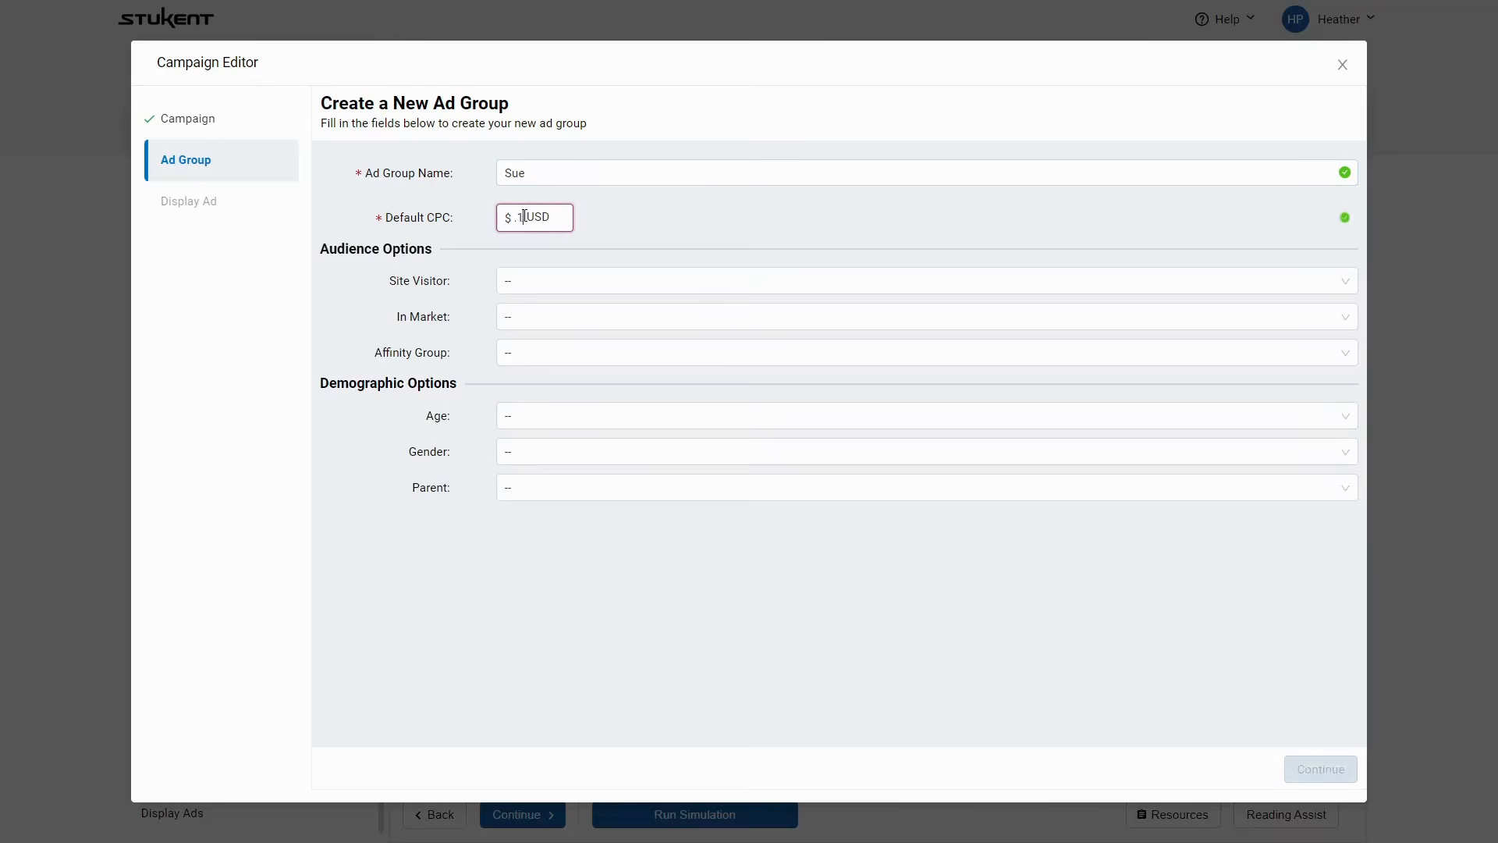
Target the ad group at site visitors who added other product to cart, the travel-buffs affinity group and gender Female
left_click(574, 281)
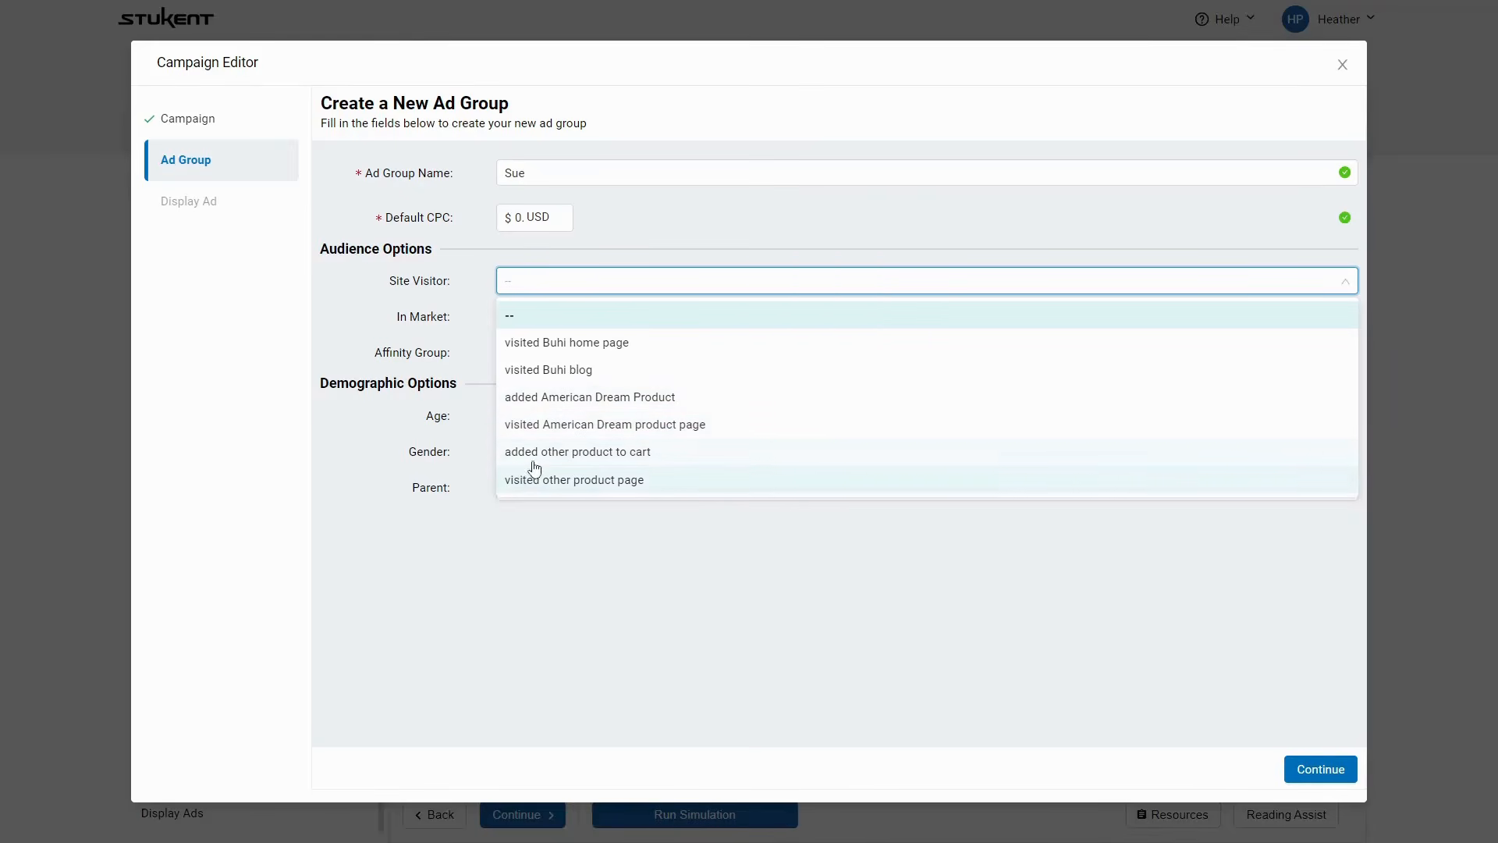
left_click(652, 463)
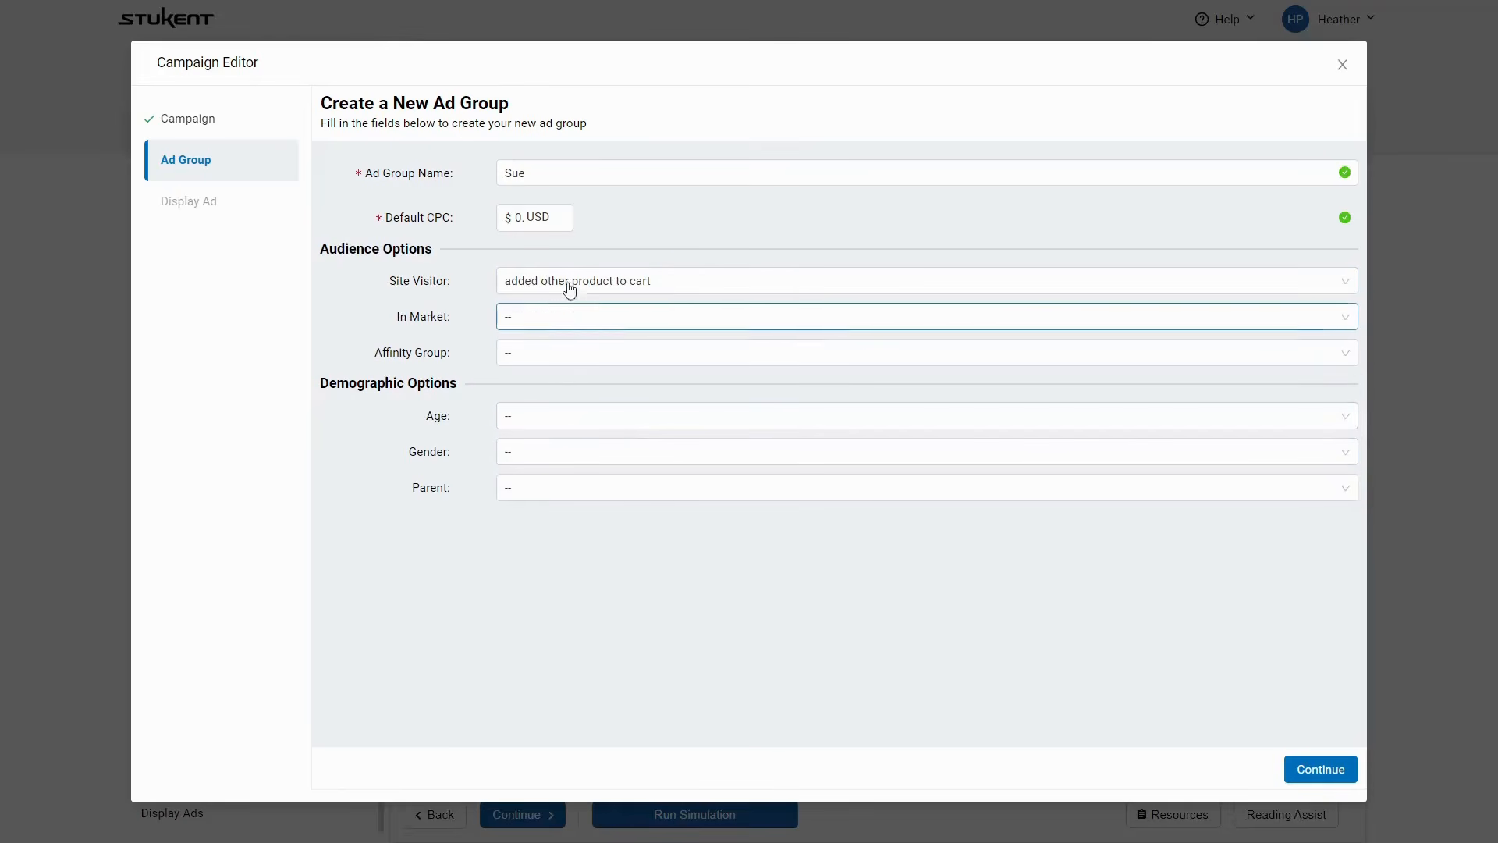
left_click(563, 356)
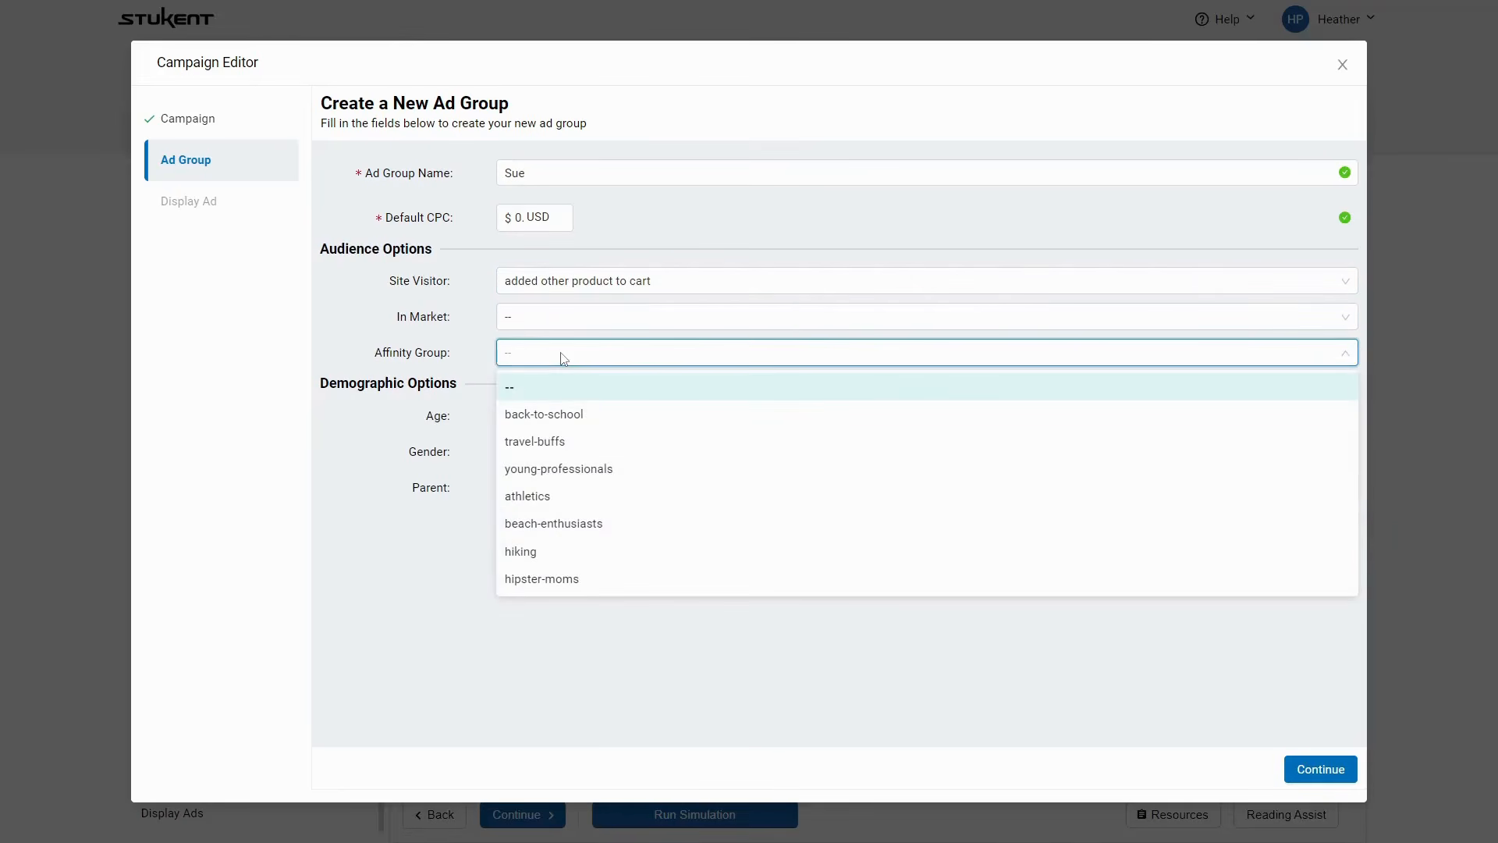
left_click(558, 443)
left_click(549, 454)
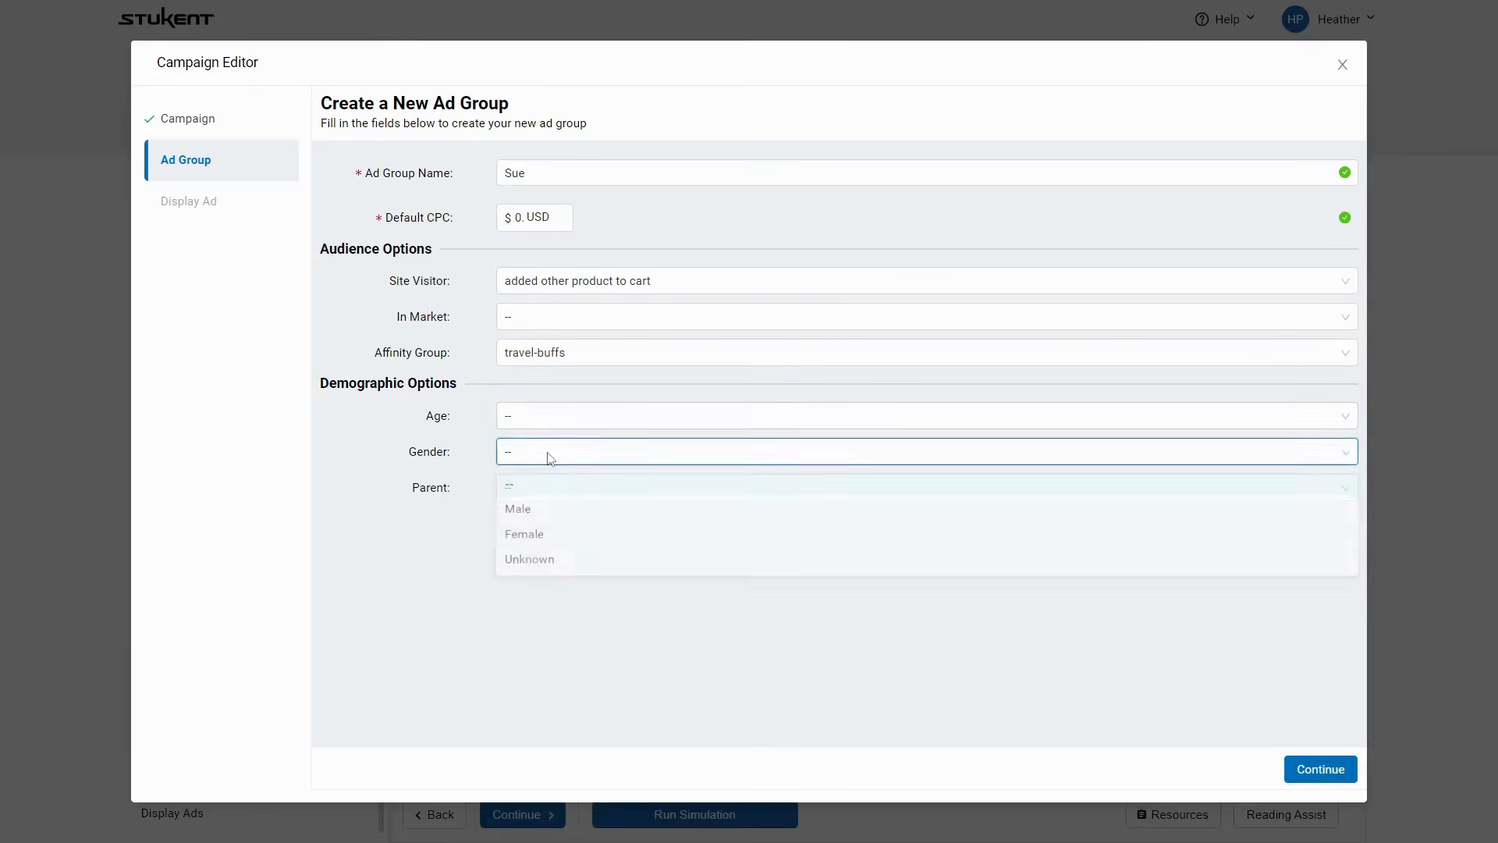
left_click(553, 550)
Append "added other product, travel-buff, female" to the persona's name in the ad group name and continue to the display ad
left_click(588, 178)
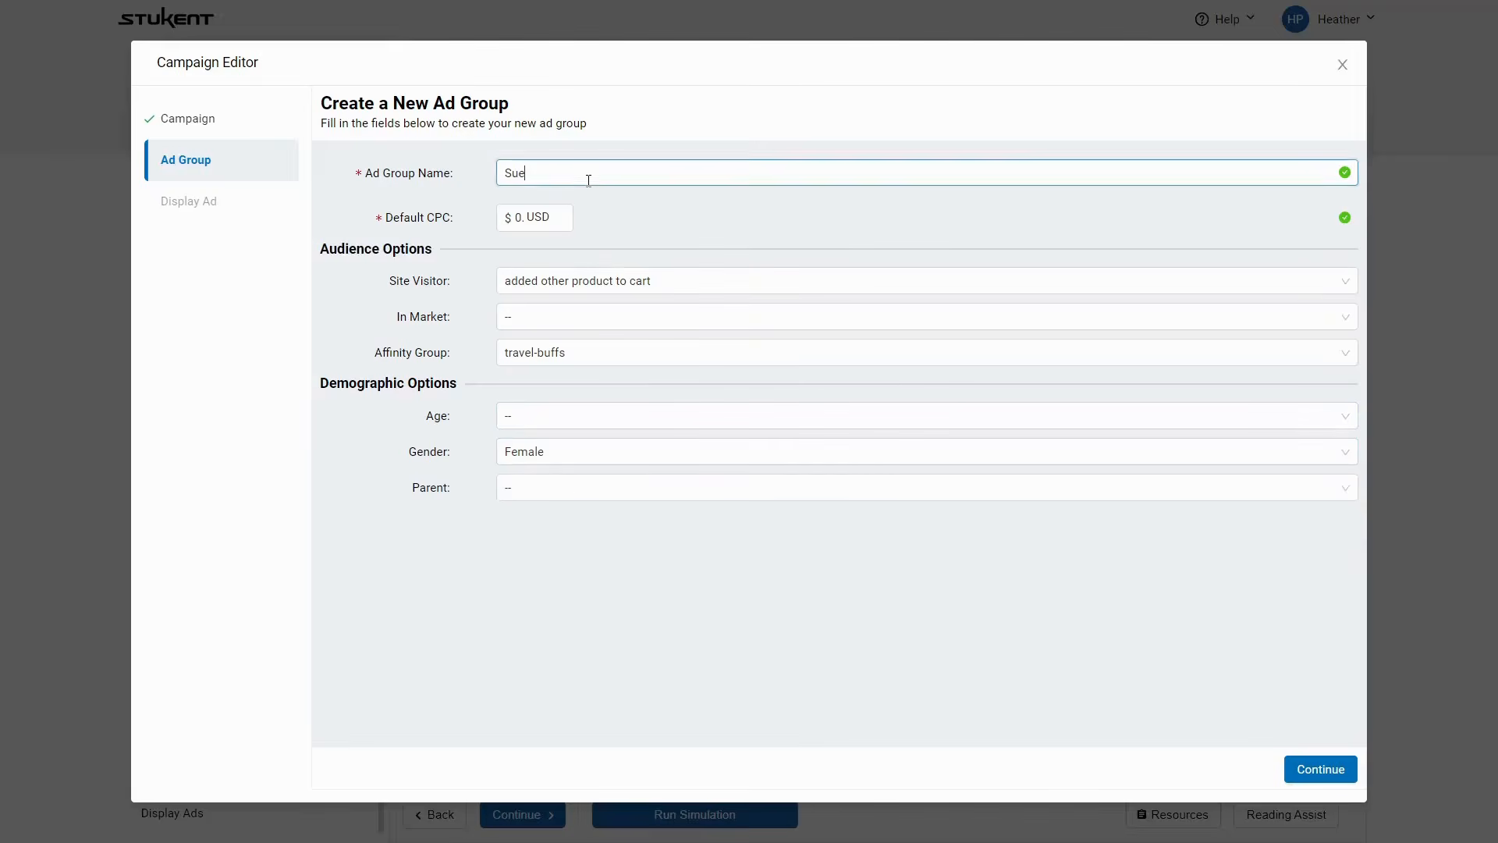
type("Sue, ad")
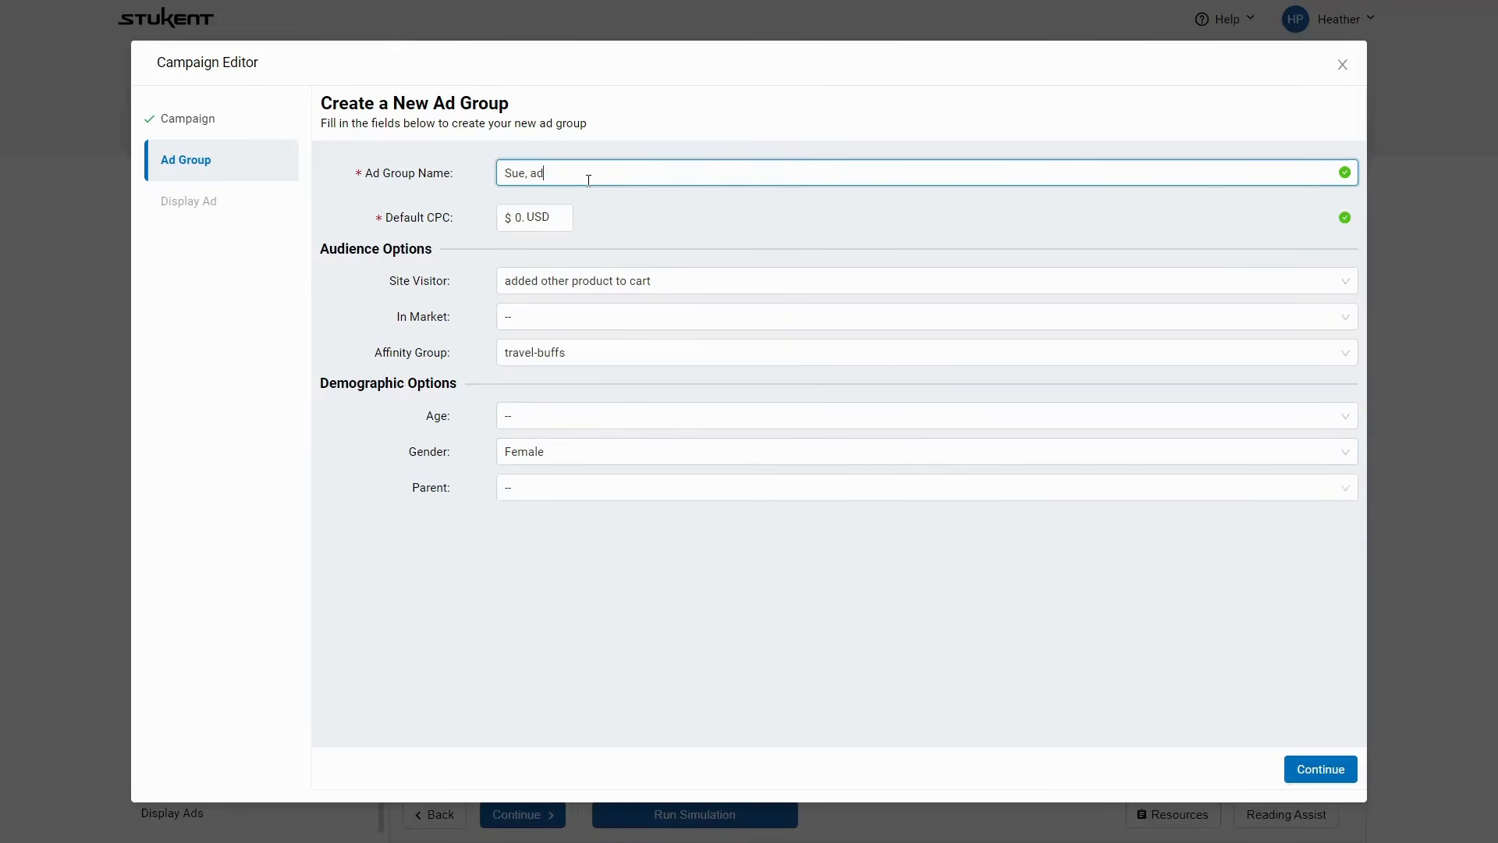
type("ded other product, travel-buff, female")
left_click(1321, 769)
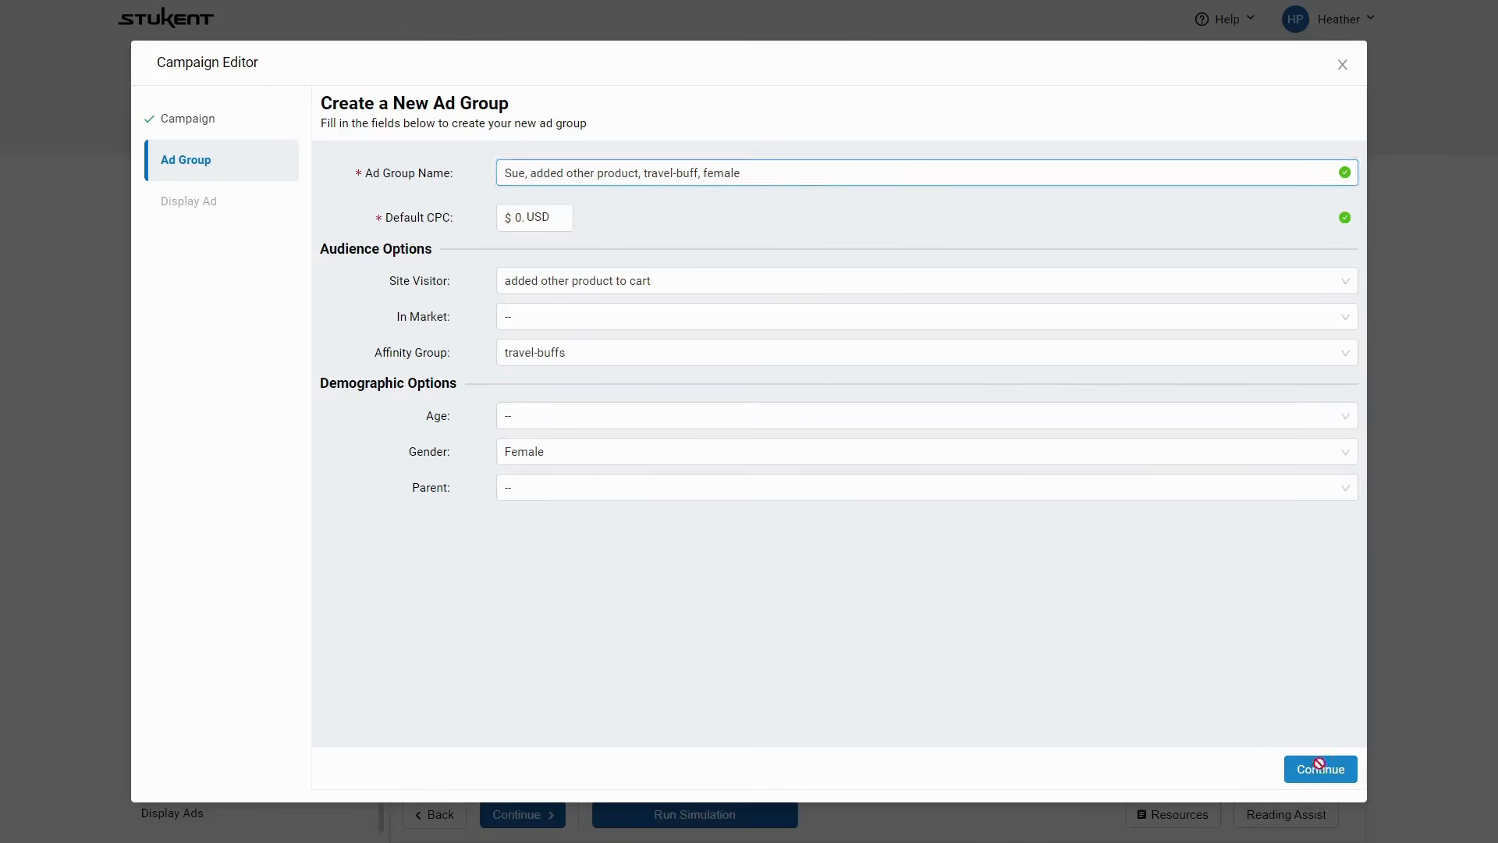
Set the display ad's URL to /switch-carry-on/luggage and choose the Switch Luggage Carry-on product image
left_click(500, 228)
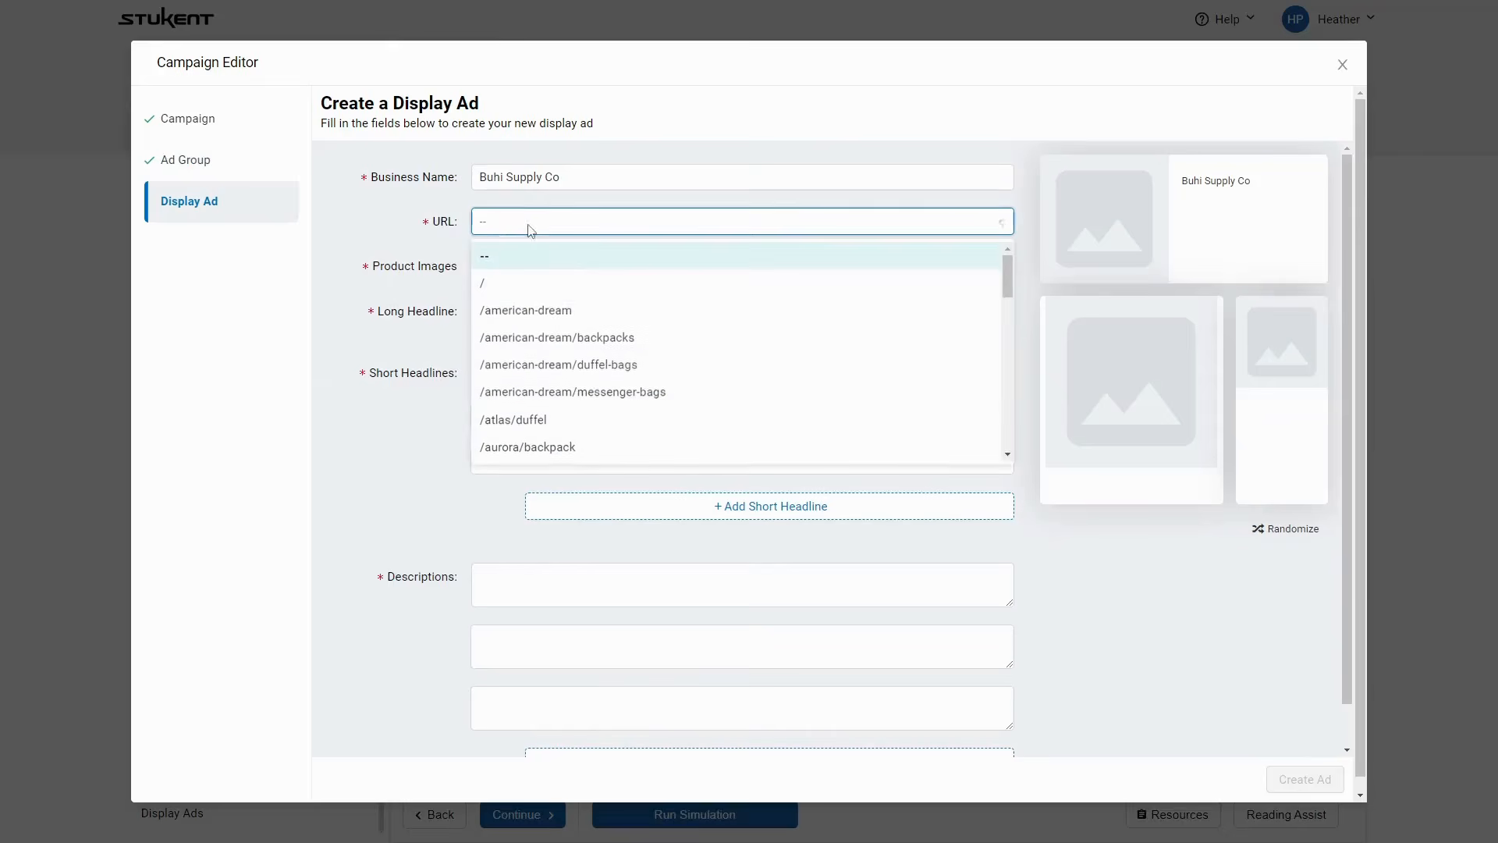
scroll(597, 355, "down", 2)
scroll(601, 367, "down", 10)
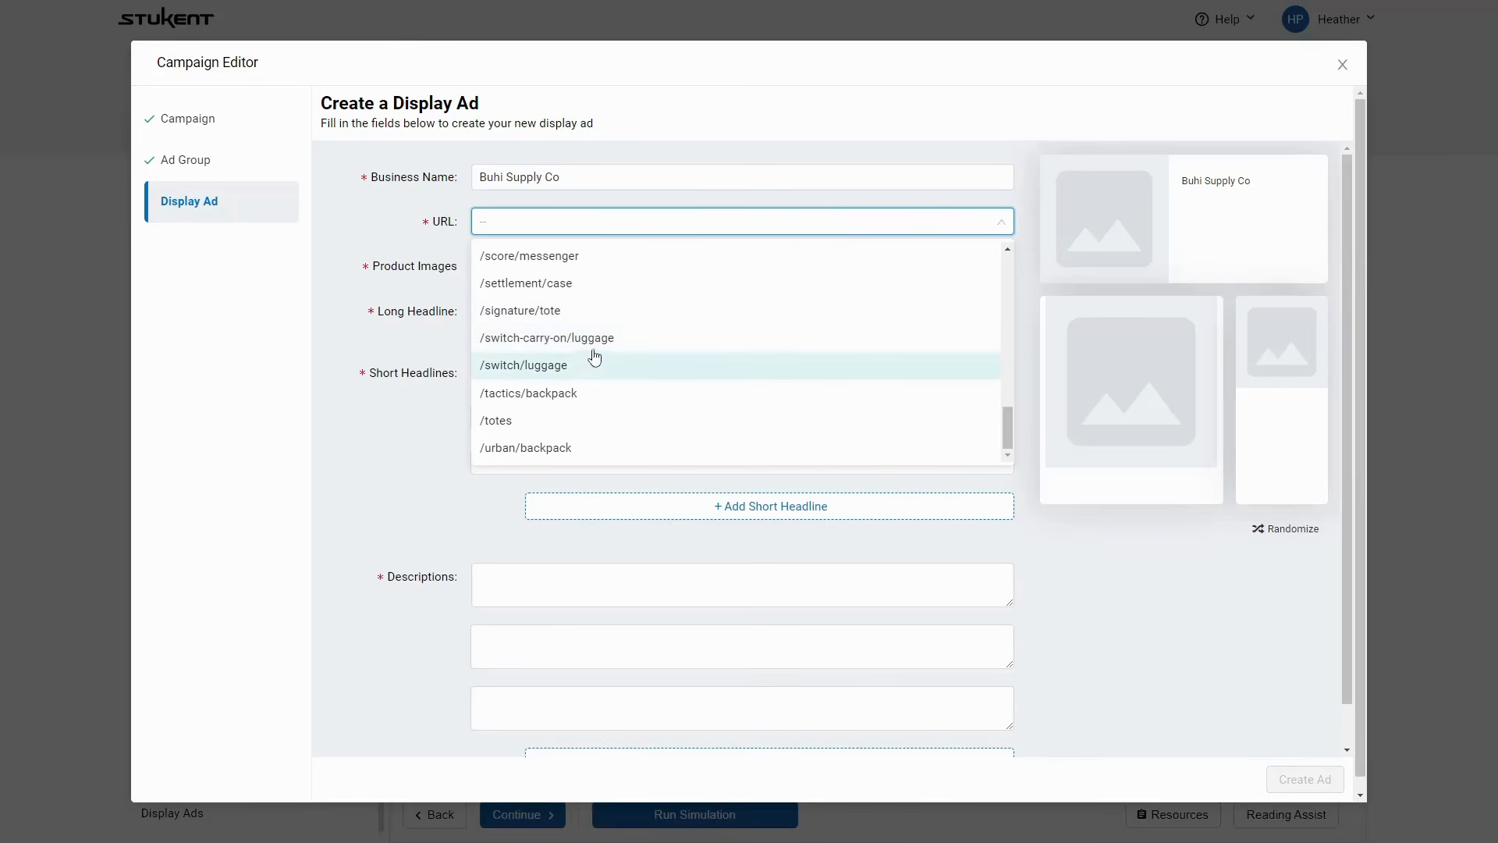
left_click(630, 339)
left_click(541, 273)
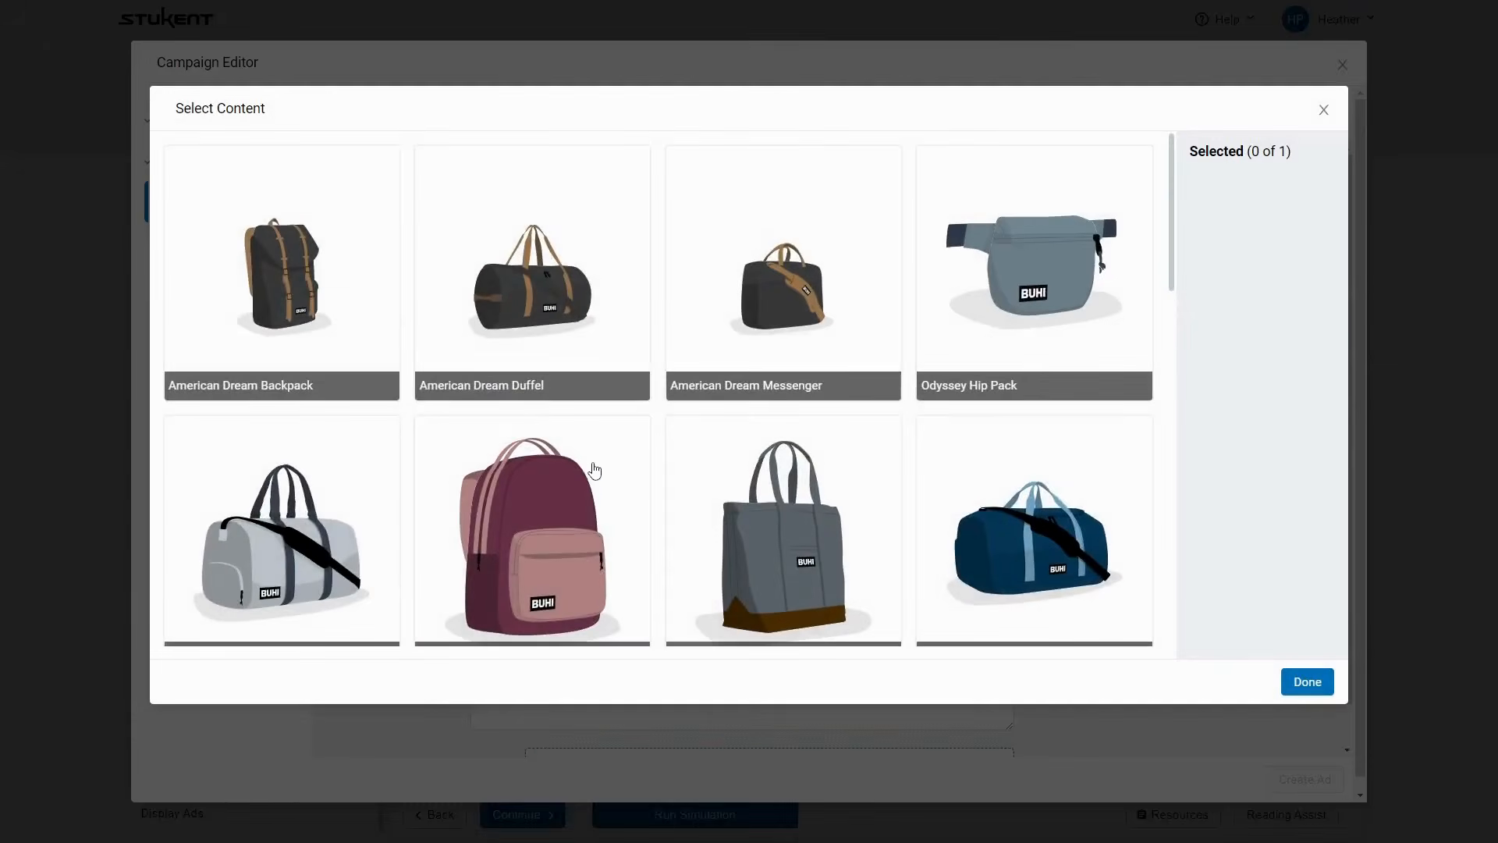
scroll(598, 474, "down", 10)
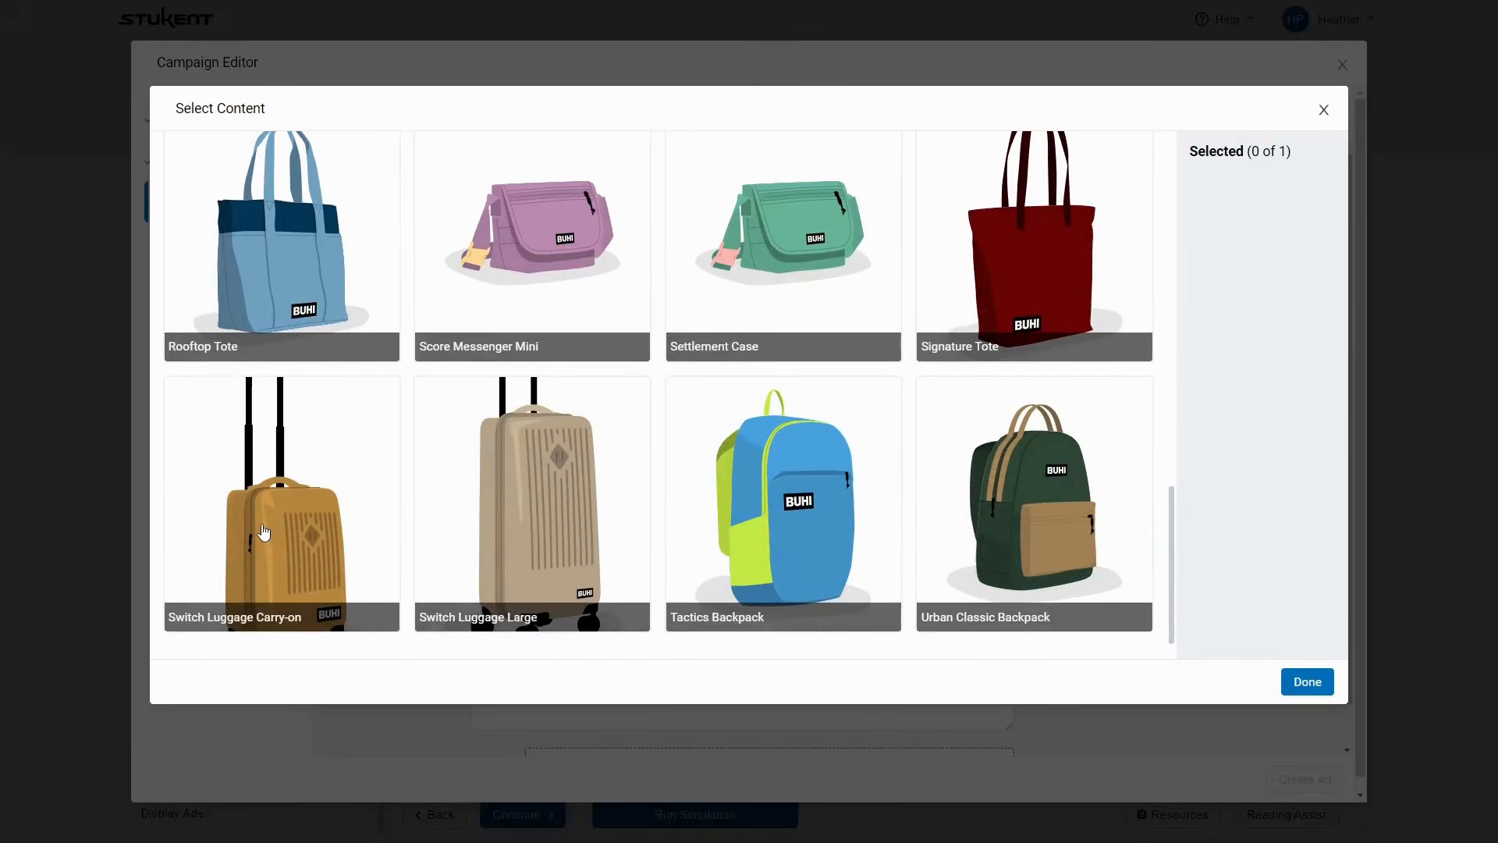
left_click(264, 531)
left_click(1301, 681)
Enter the placeholder "test" as the long headline, first short headline and first description, and create the ad
left_click(522, 388)
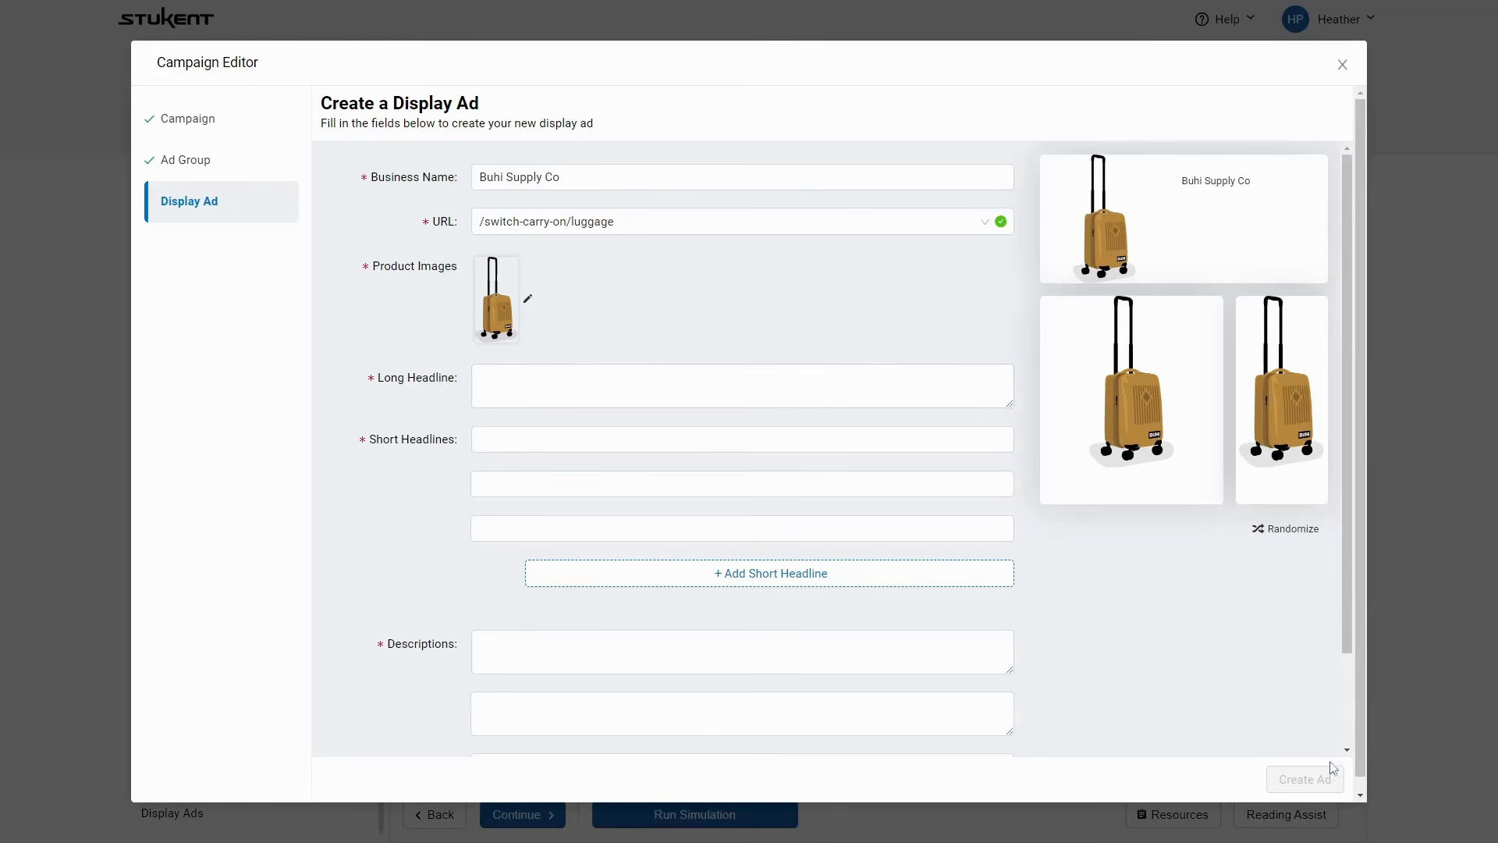
left_click(619, 387)
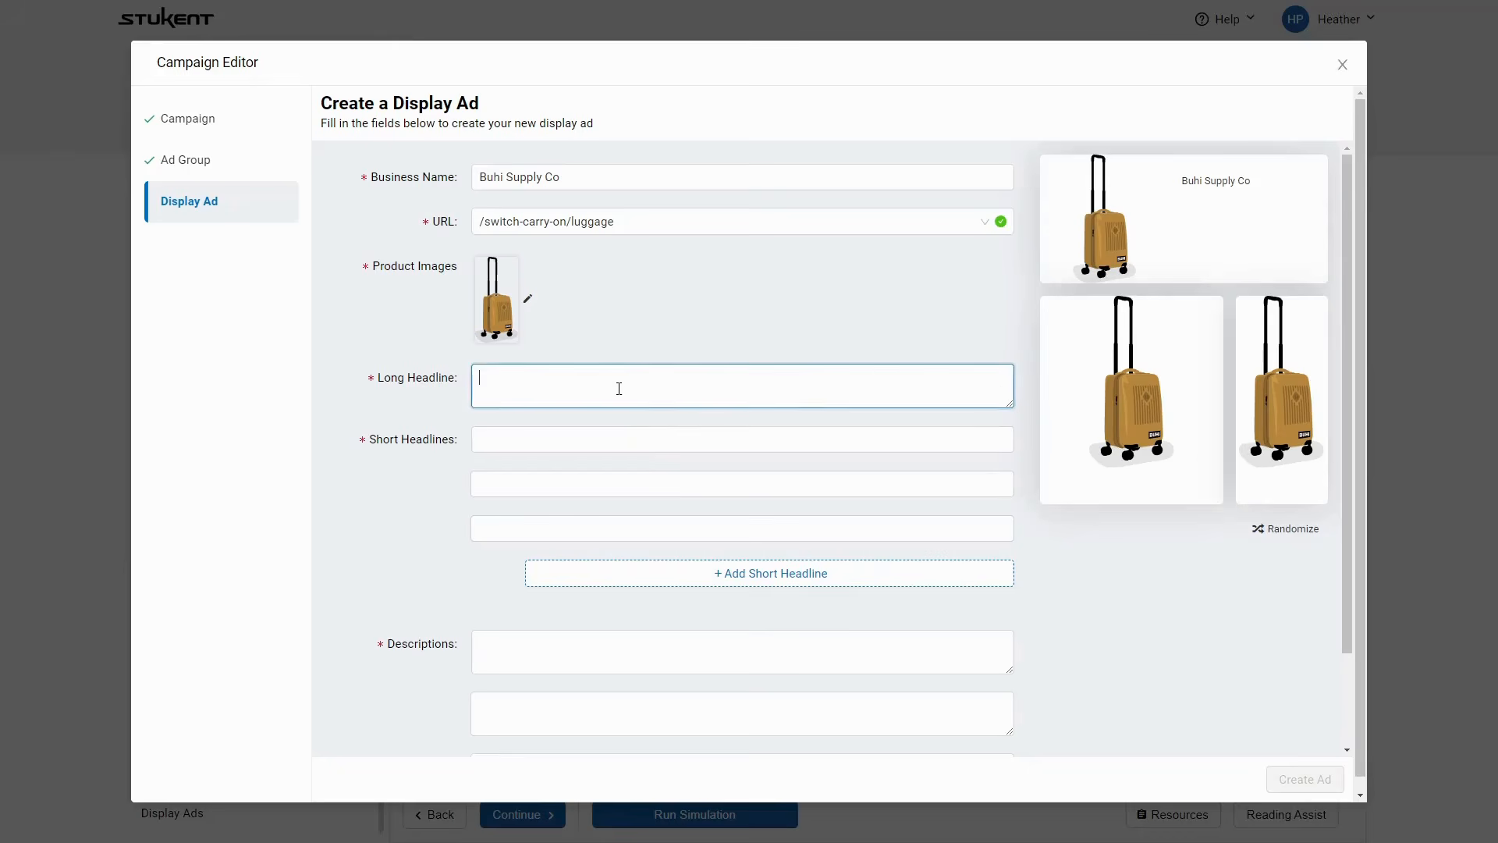
type("test")
left_click(585, 435)
type("test")
left_click(561, 485)
left_click(577, 647)
type("test")
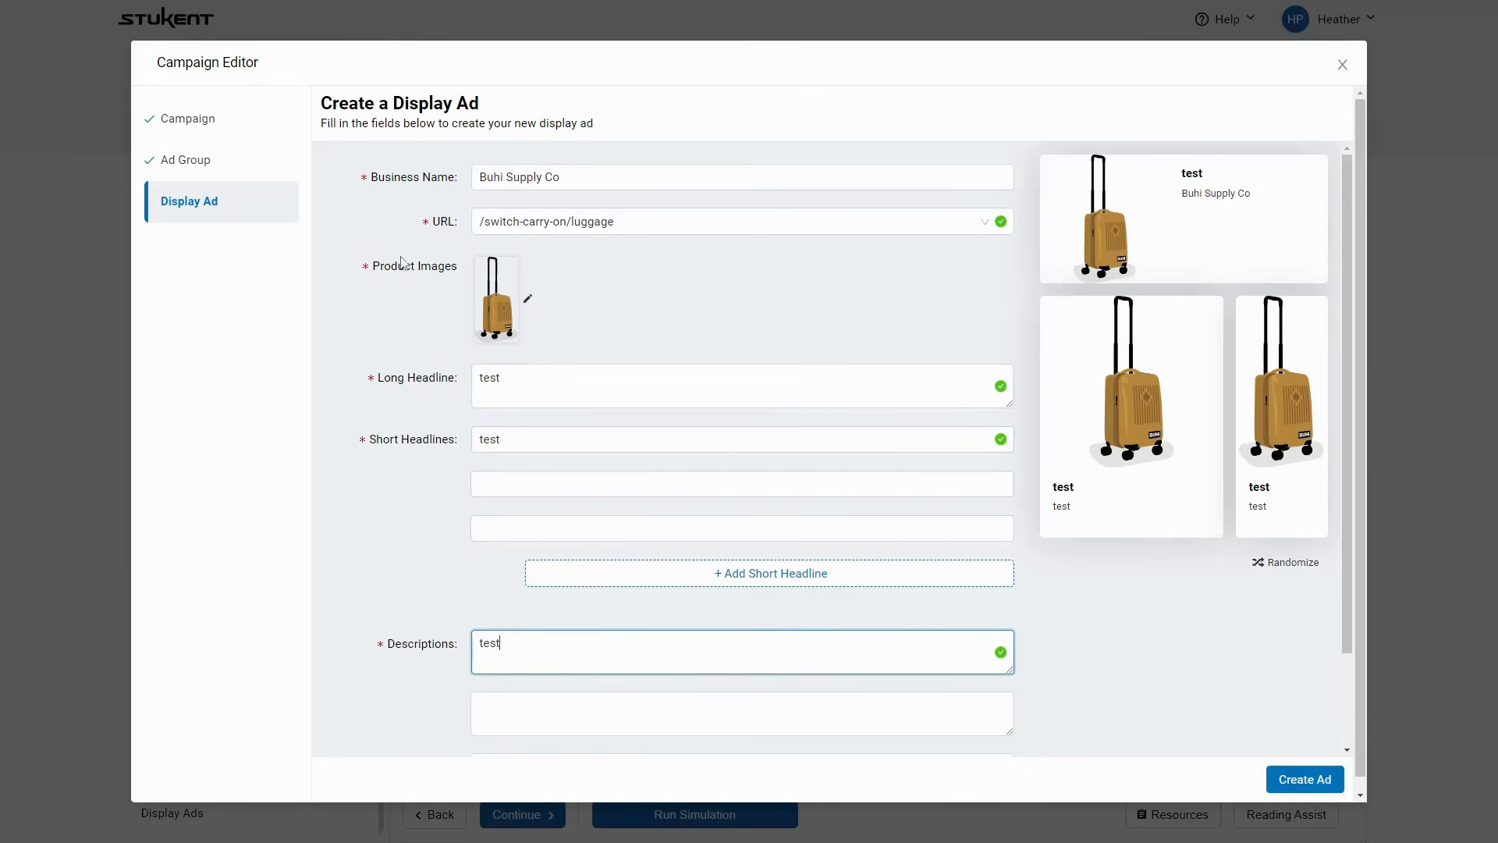
scroll(632, 628, "down", 2)
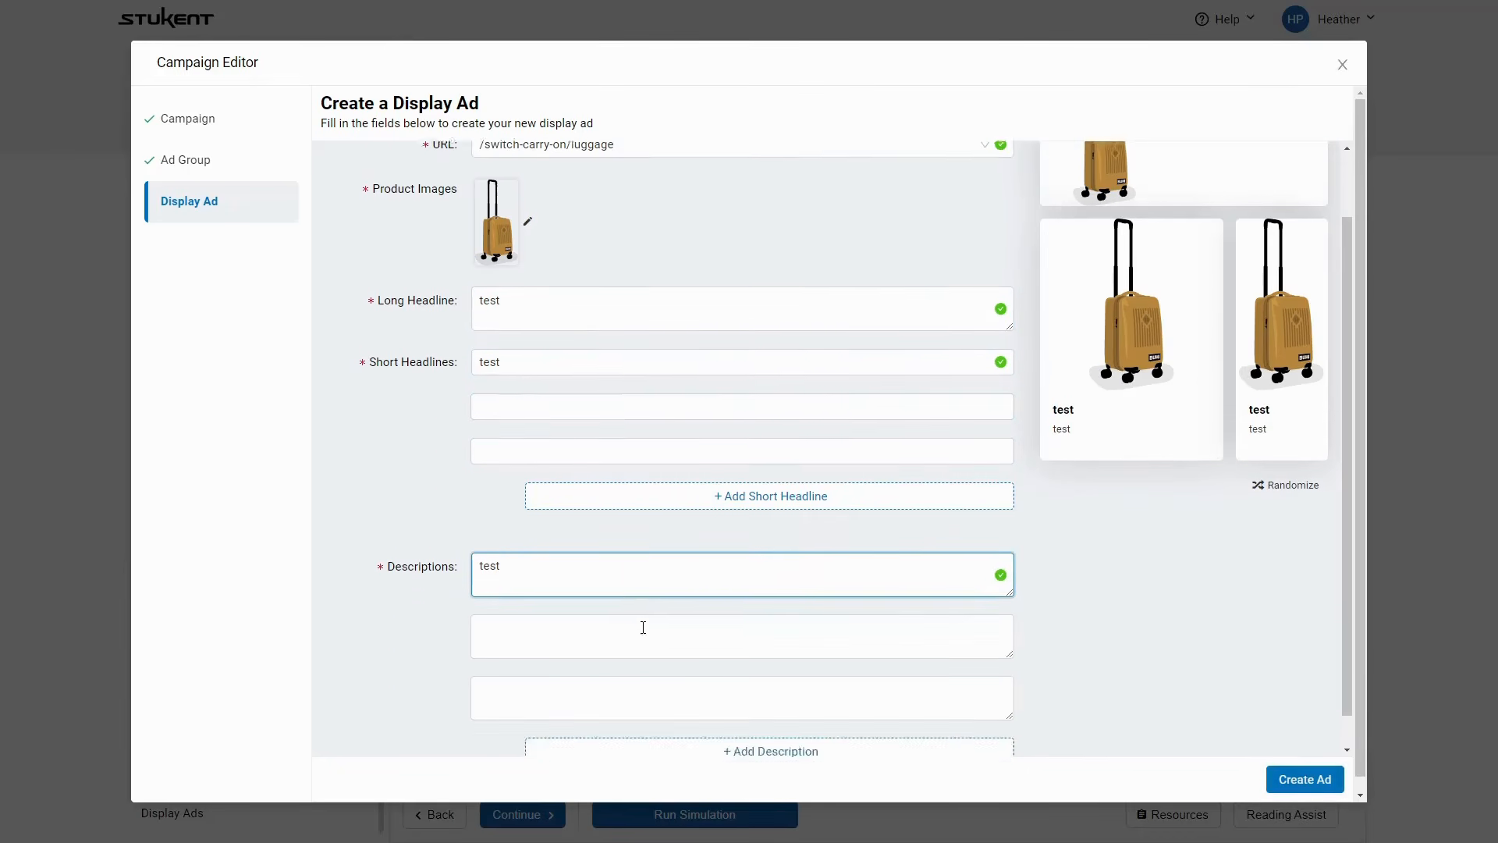
left_click(1293, 789)
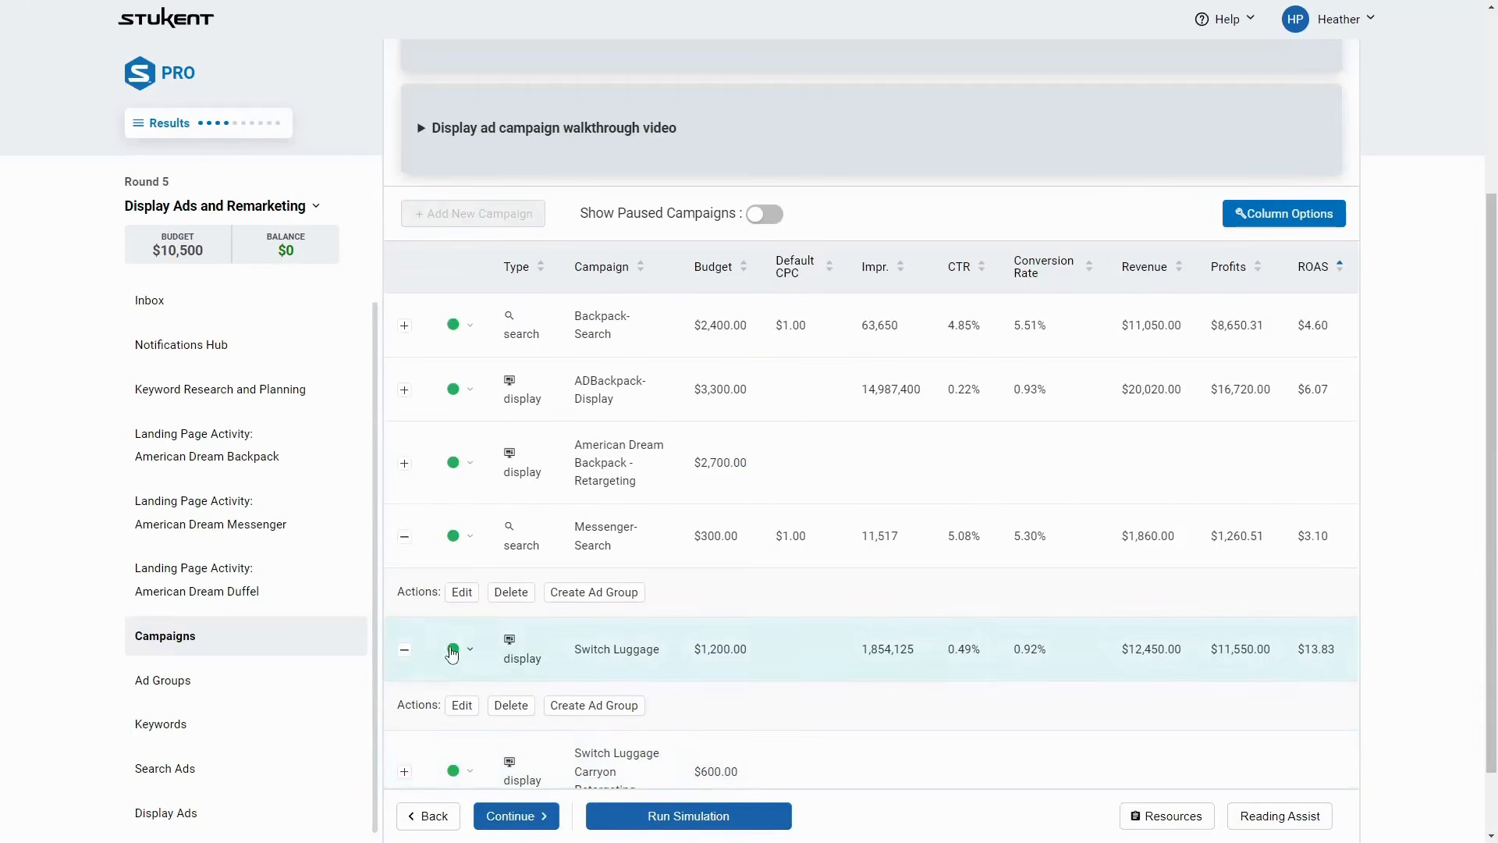
Find the new test ad for Switch Luggage Carryon Retargeting on page 2 of the display ads and expand its actions
scroll(453, 654, "down", 1)
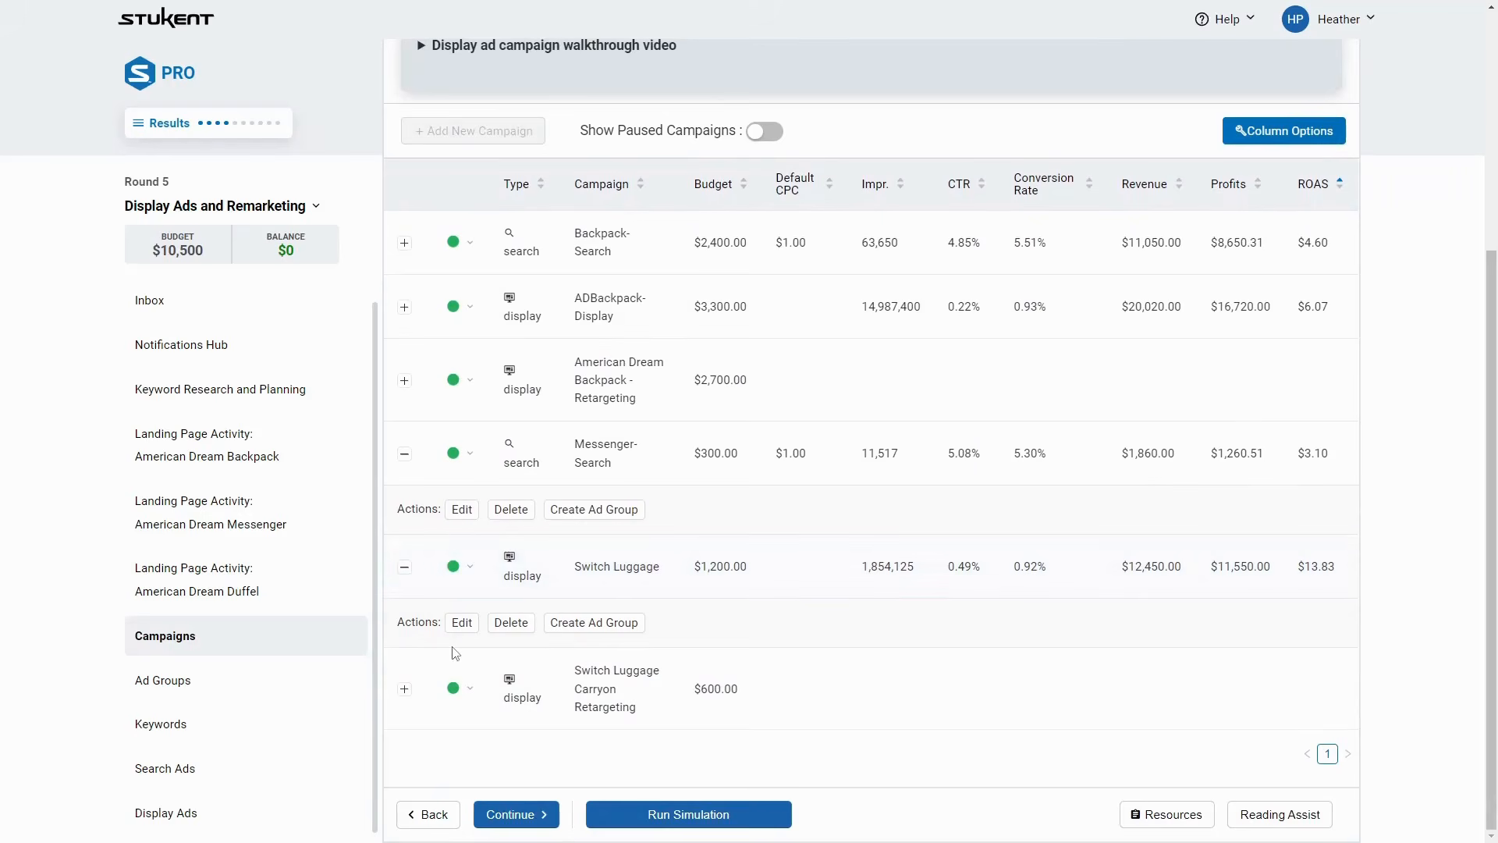
left_click(166, 682)
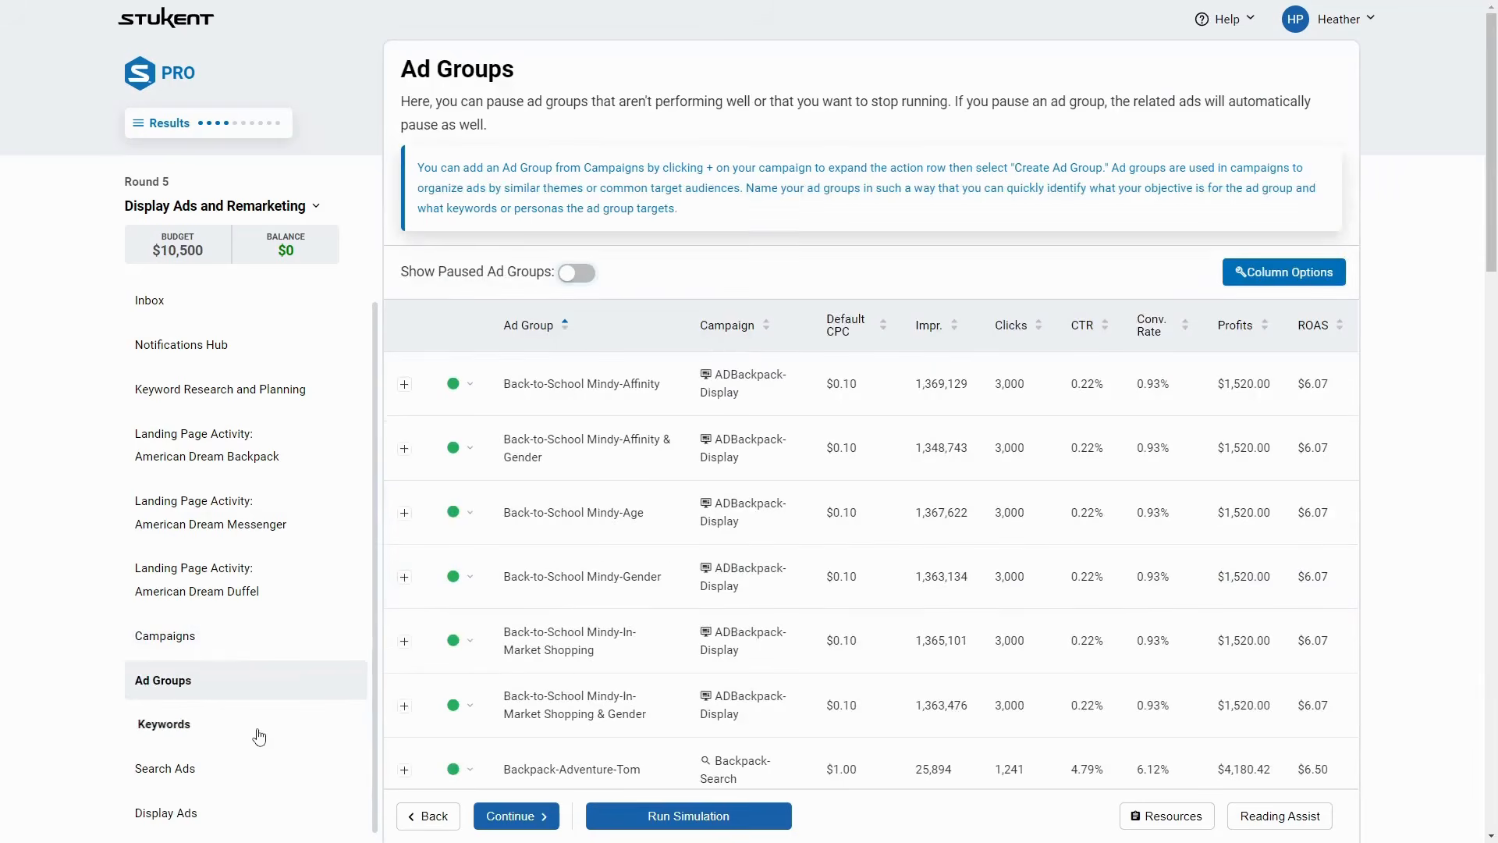
scroll(257, 742, "down", 3)
left_click(166, 812)
scroll(708, 718, "down", 10)
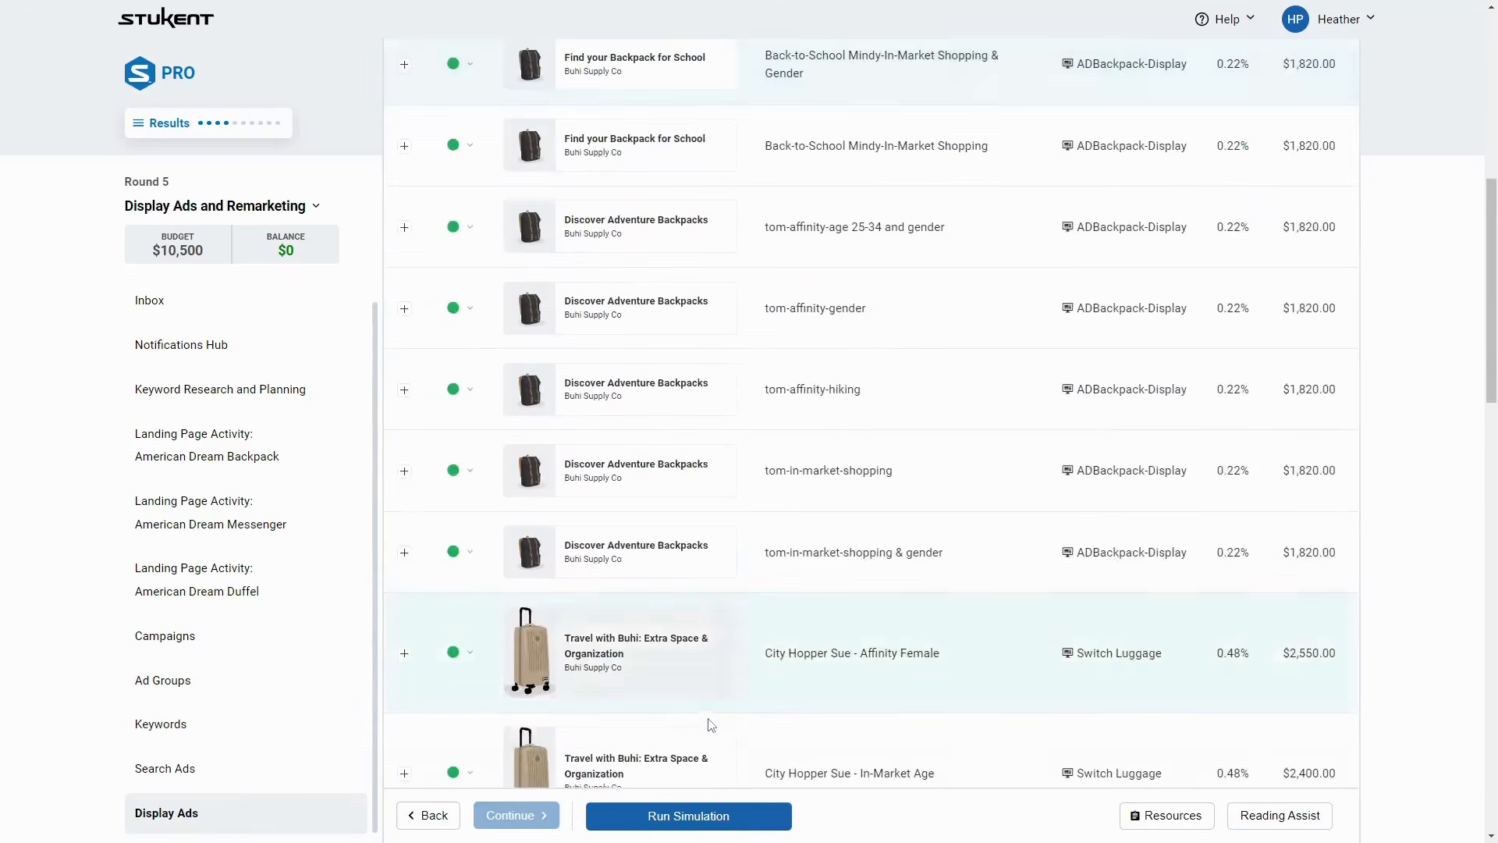
scroll(720, 715, "down", 8)
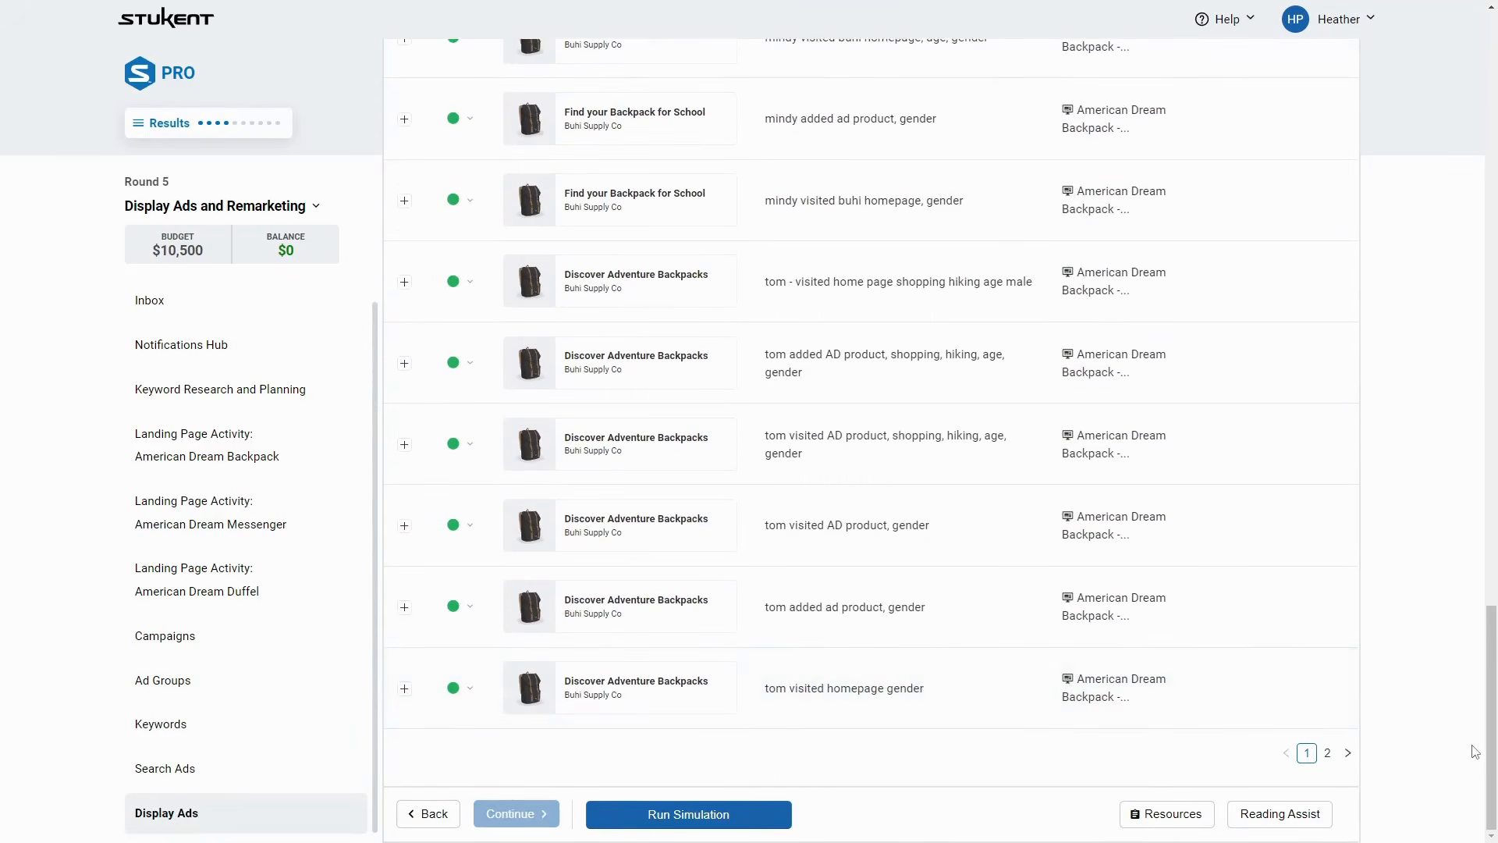
left_click(1331, 755)
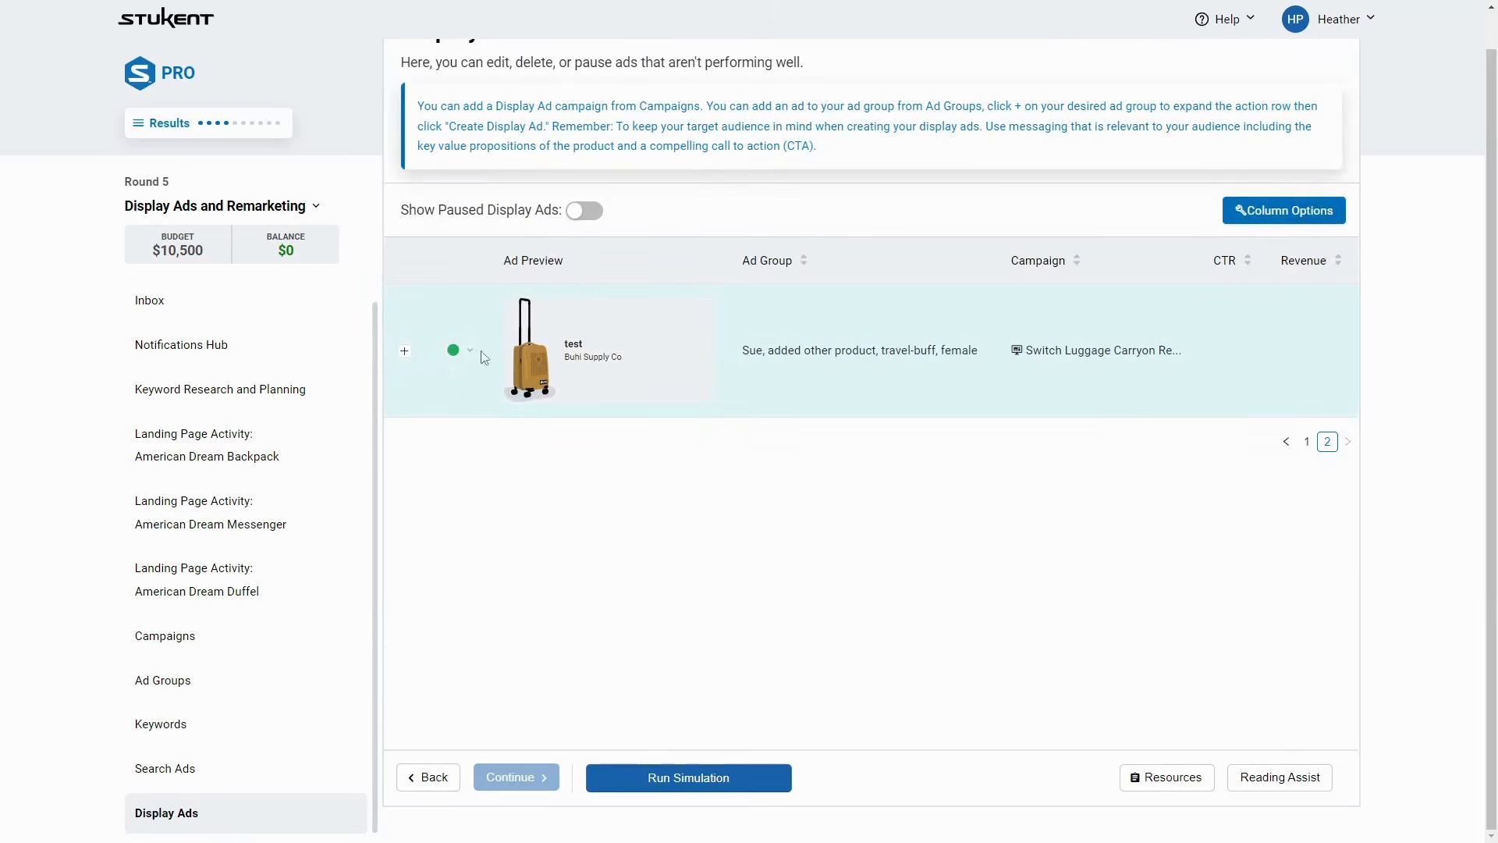
left_click(404, 356)
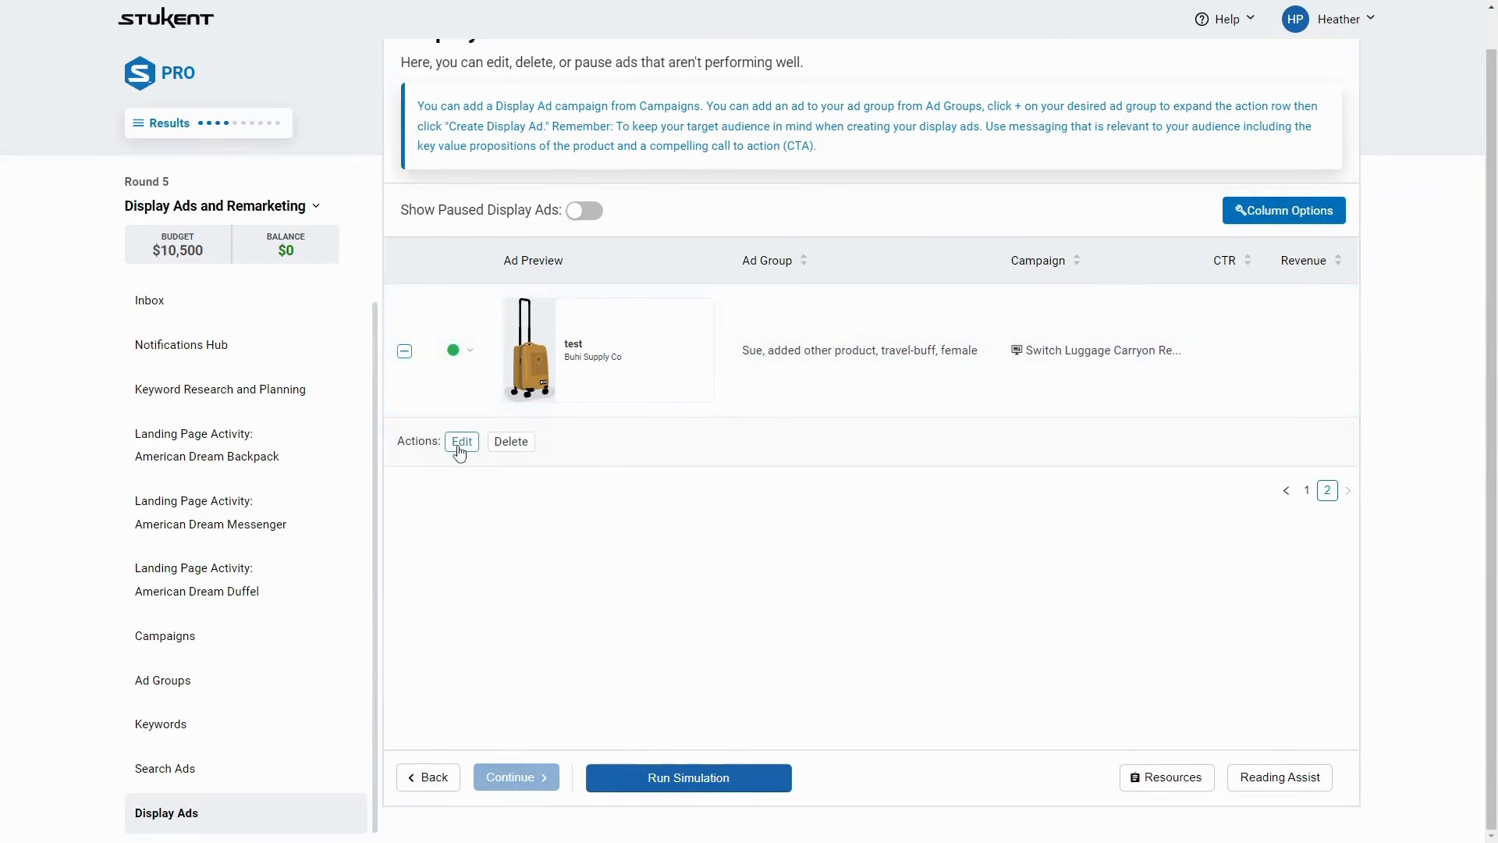
Open the Switch Luggage Carry-on page of the landing pages PDF in Resources, without page thumbnails and enlarged to 124%
left_click(1166, 776)
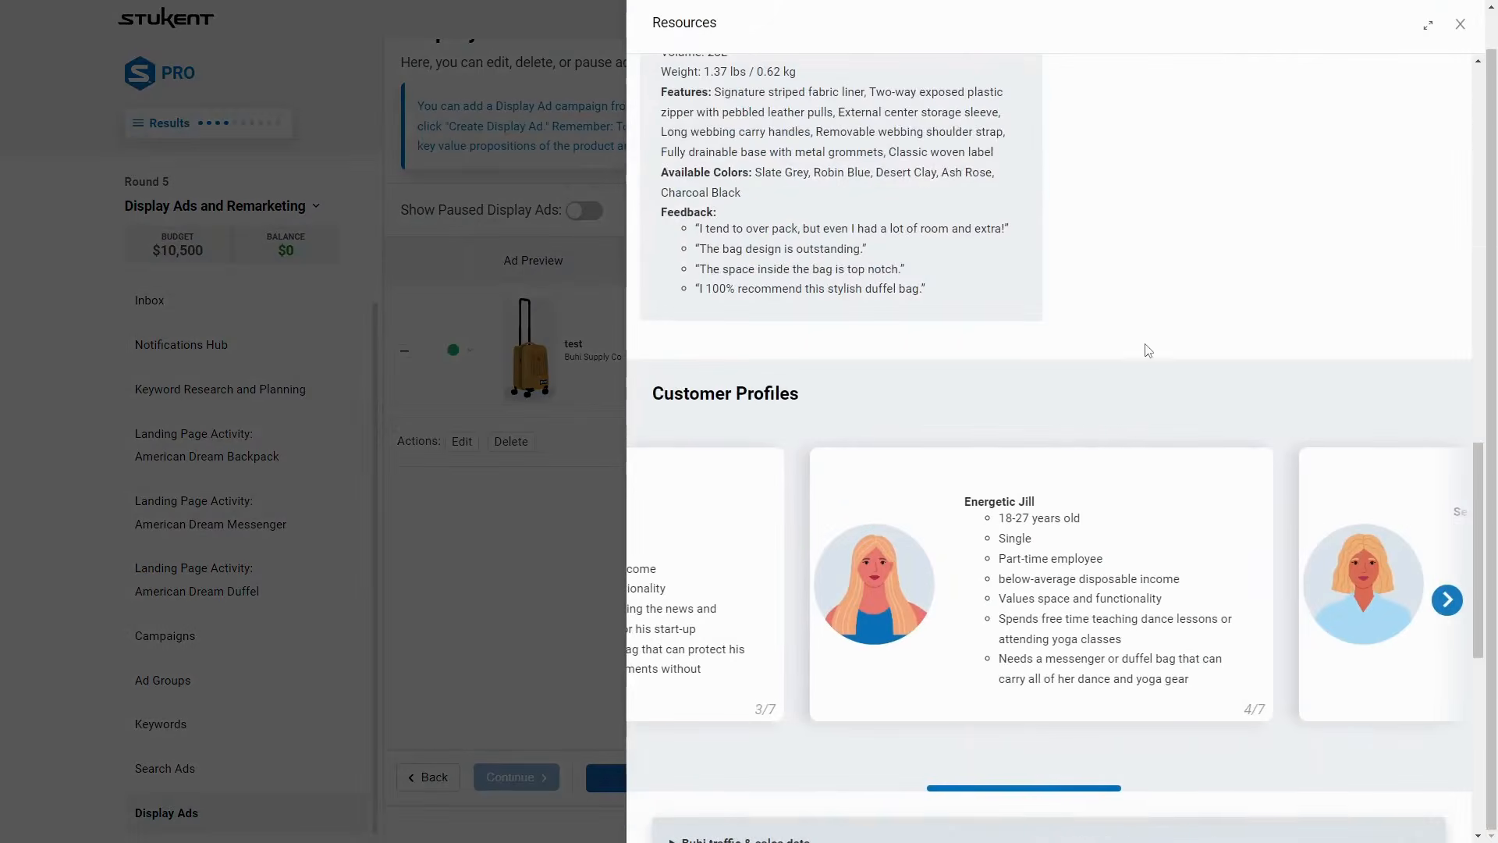
scroll(1148, 351, "down", 8)
scroll(1248, 636, "down", 5)
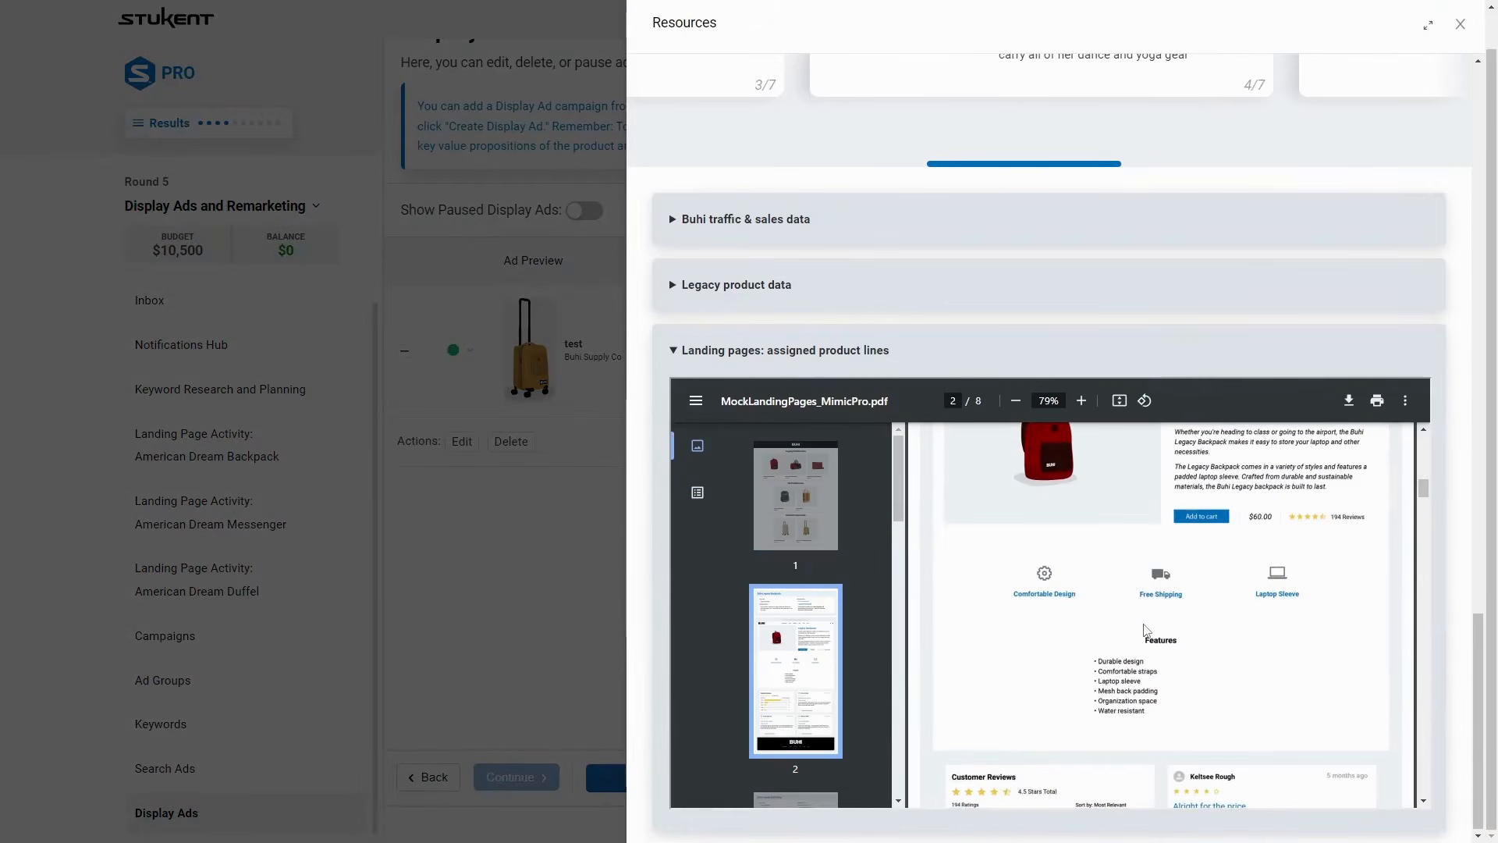
scroll(1145, 629, "down", 10)
scroll(1147, 617, "down", 15)
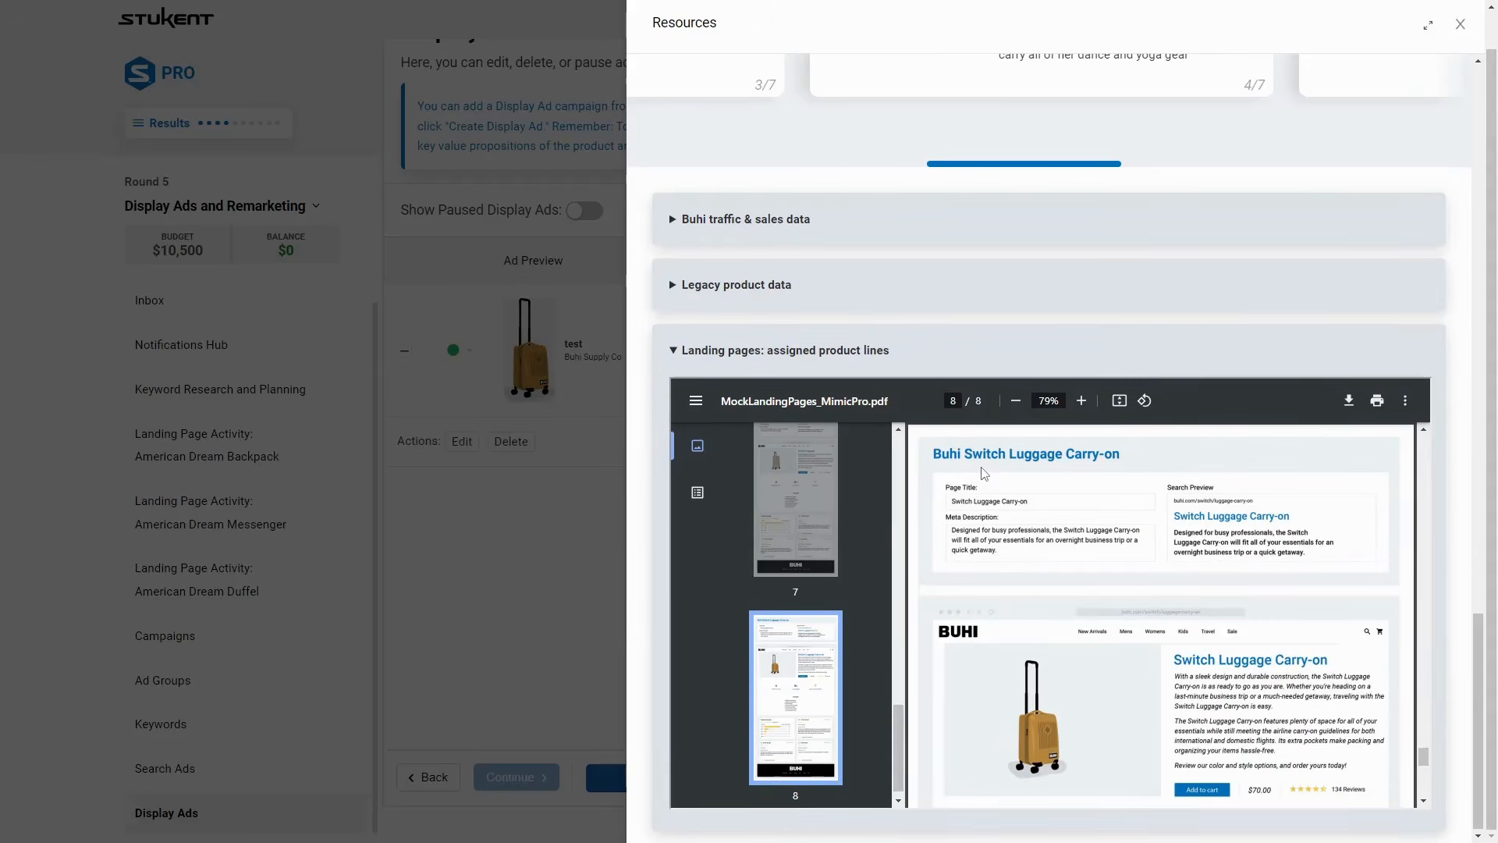
left_click(697, 493)
left_click(697, 446)
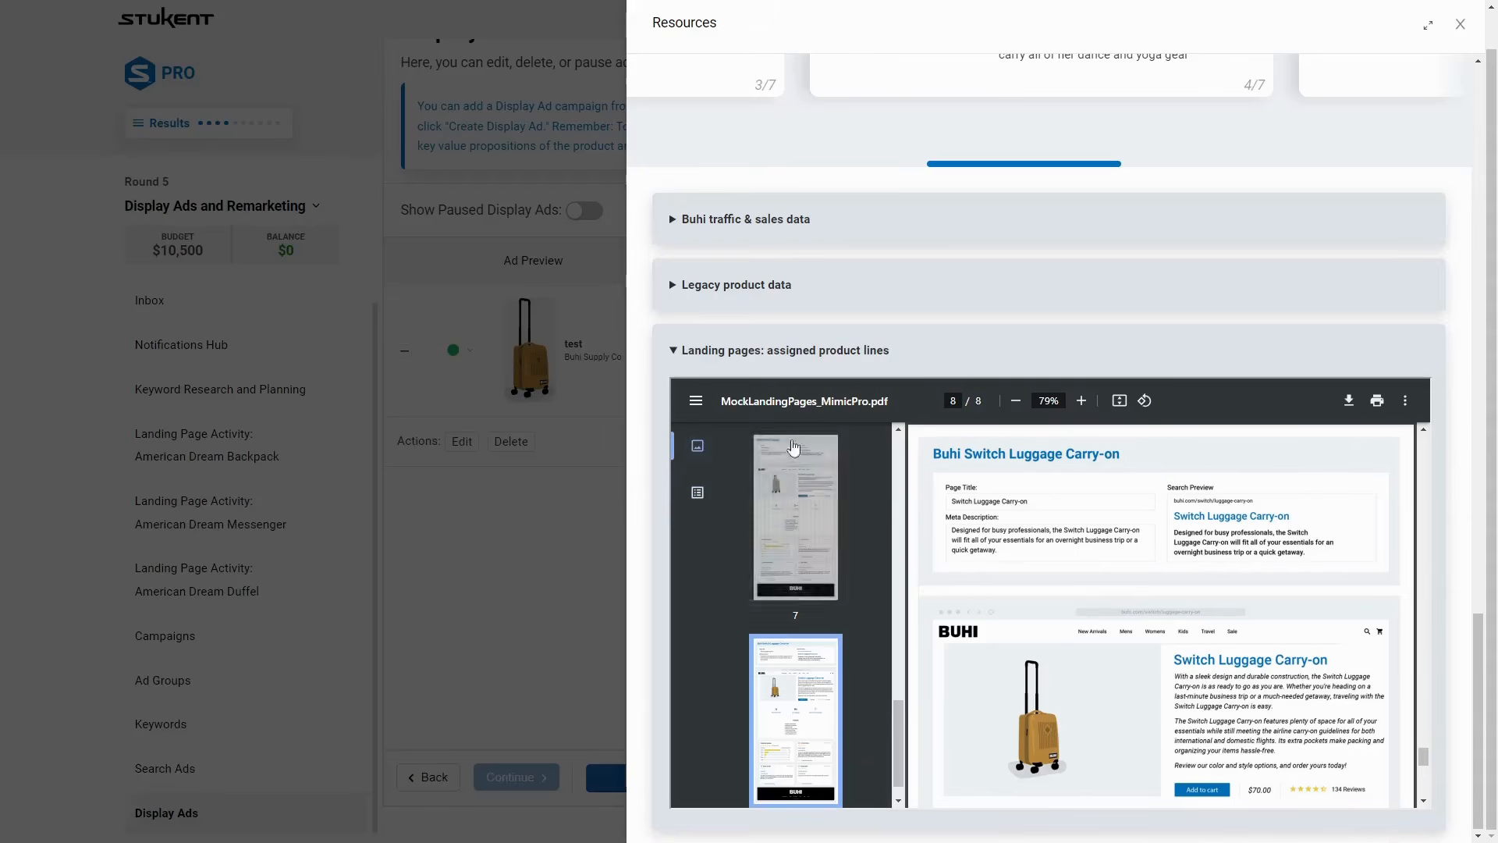
left_click(694, 401)
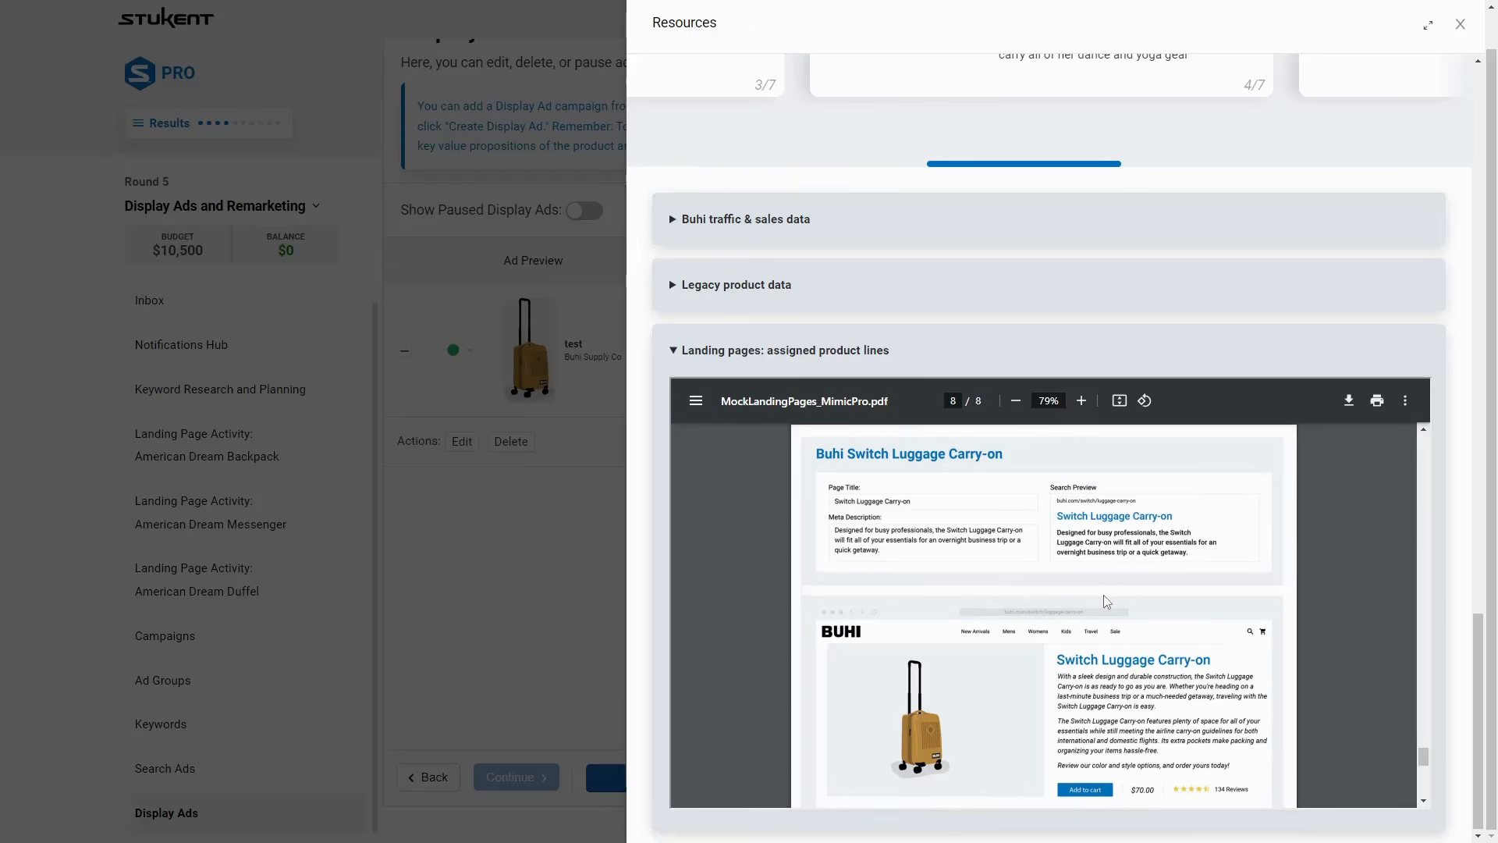
scroll(1106, 601, "up", 5)
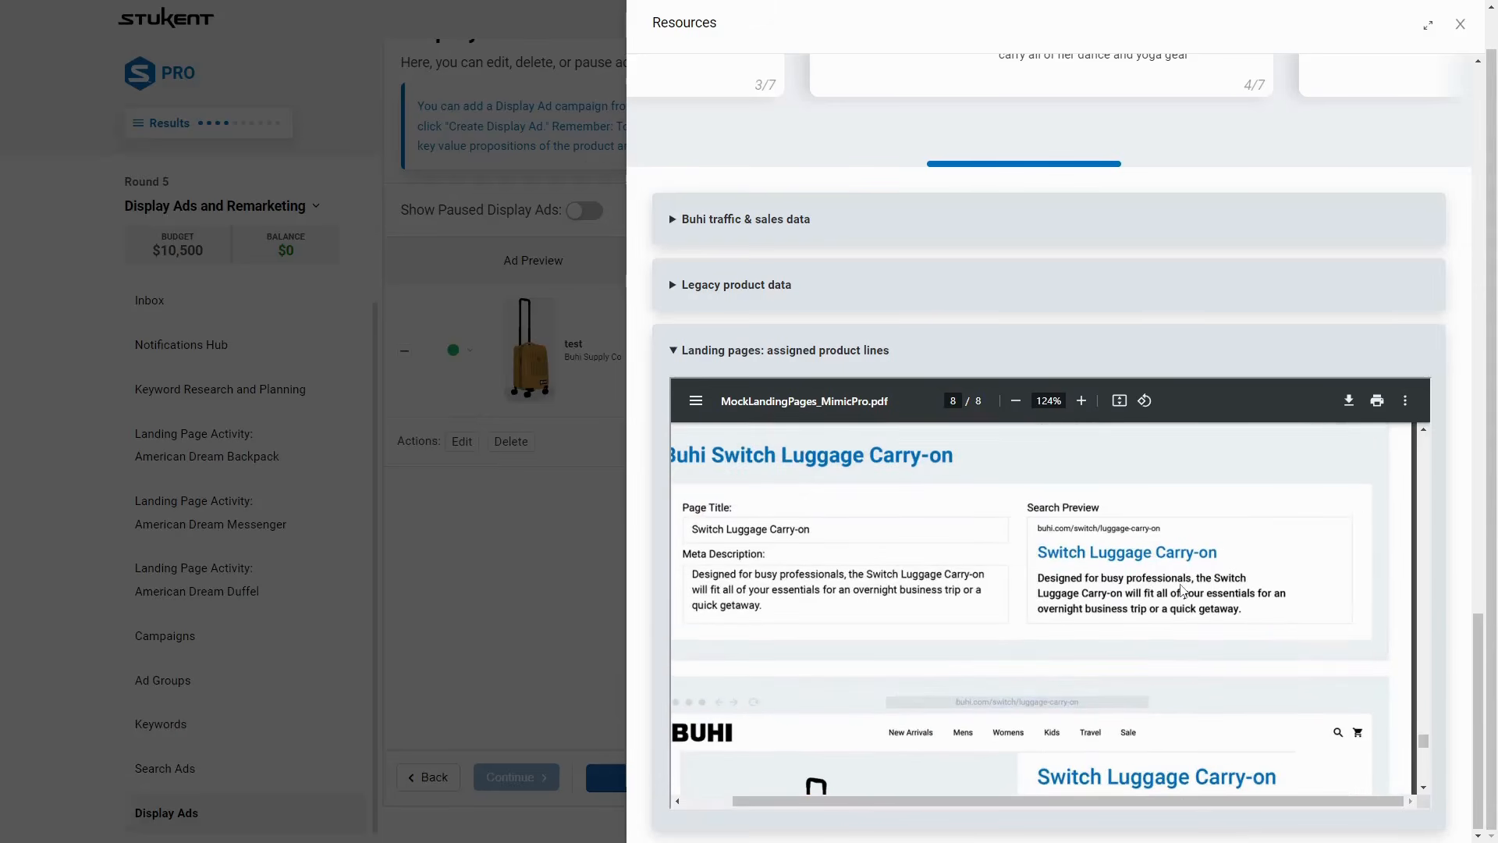
scroll(1184, 601, "down", 1)
scroll(1185, 602, "up", 1)
Examine the city-hopper customer profile in Resources for her demographics, values and luggage needs
scroll(1093, 378, "up", 4)
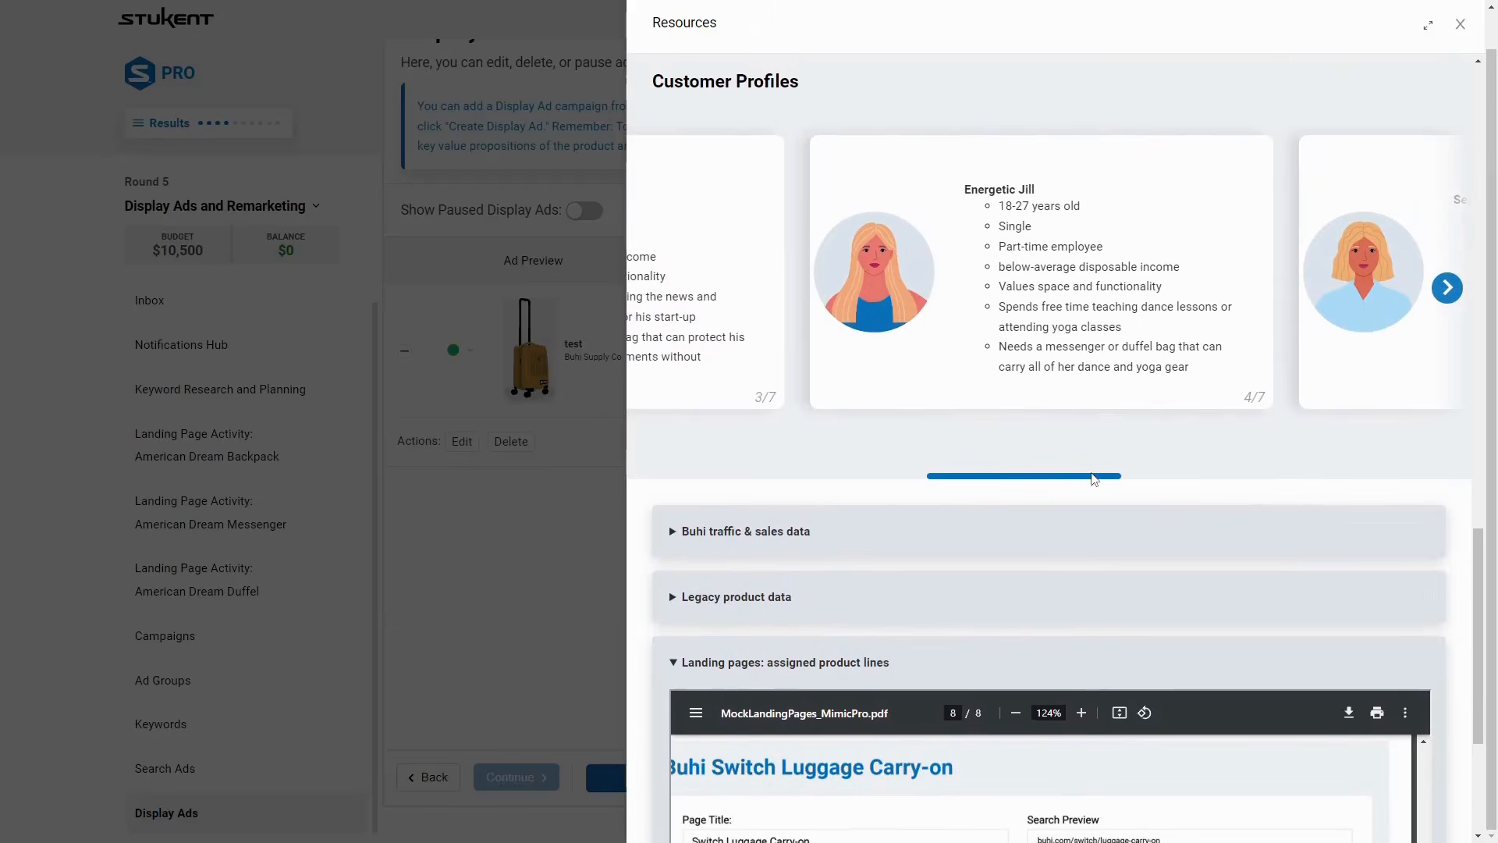
left_click_drag(1092, 472, 873, 483)
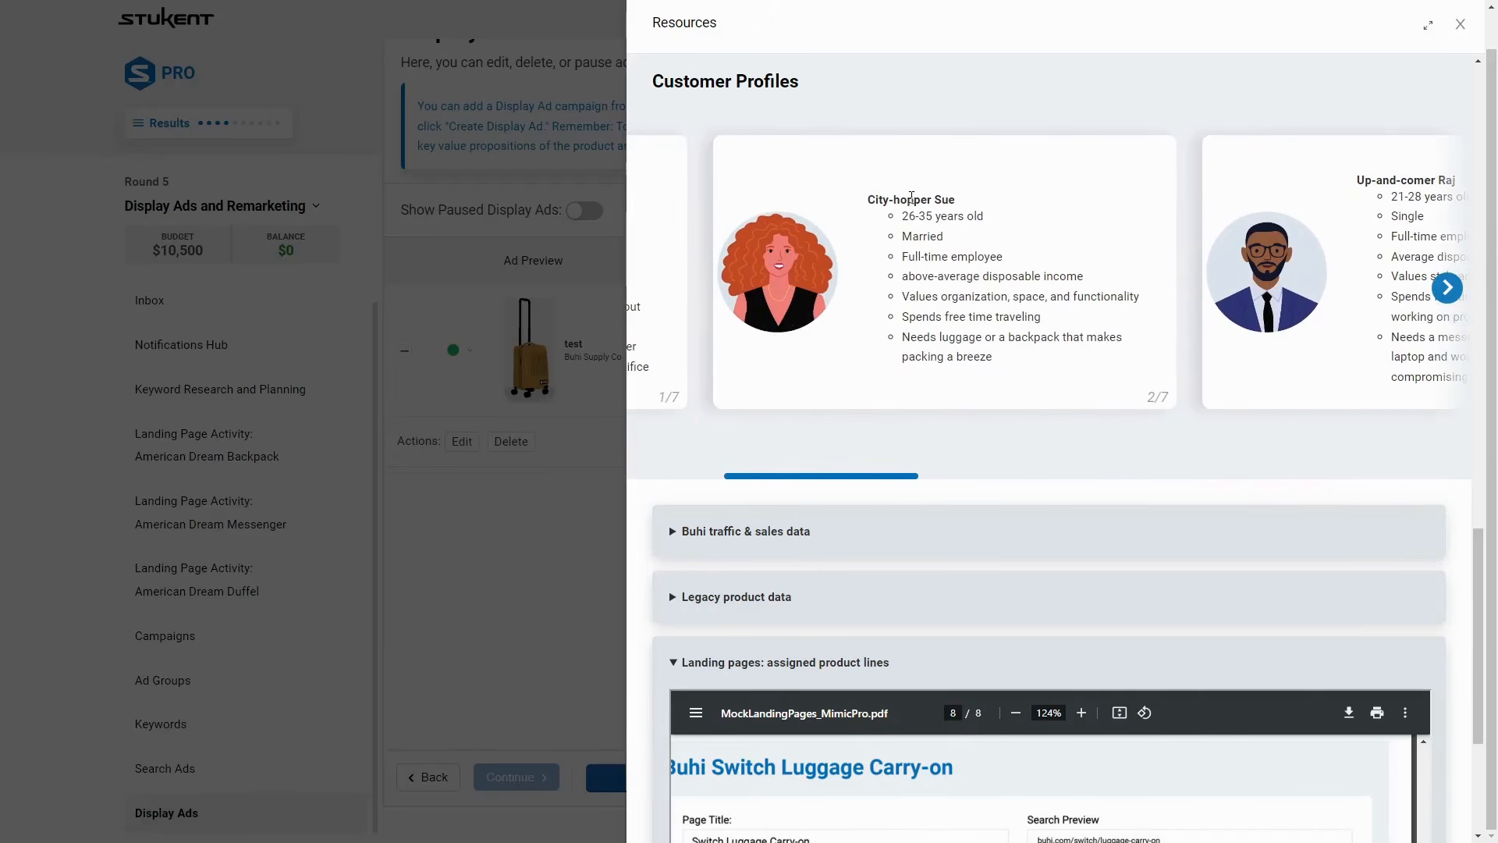
scroll(1365, 359, "down", 1)
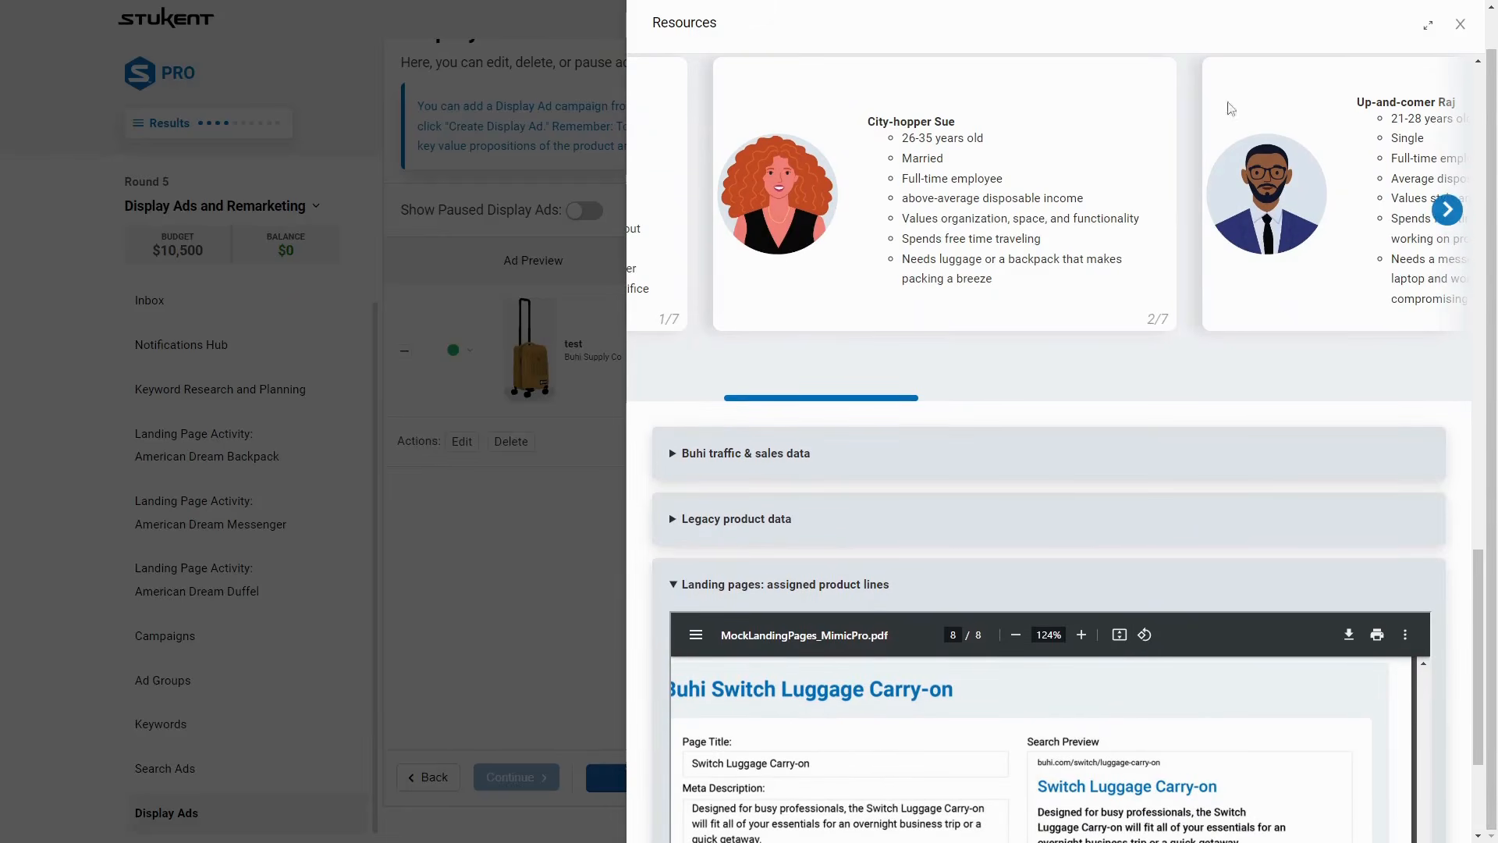
left_click_drag(880, 127, 1019, 293)
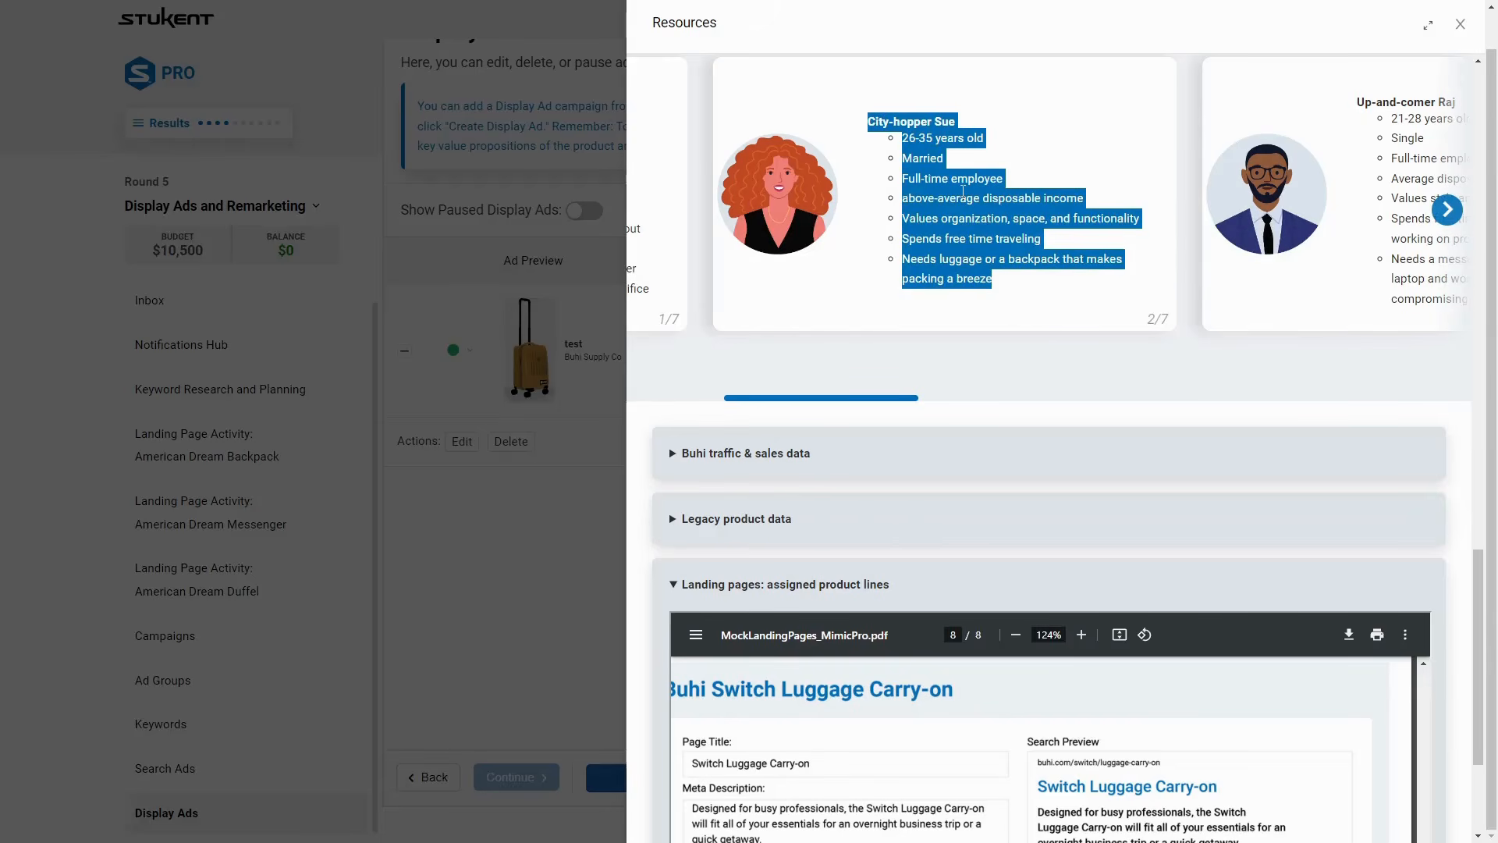
left_click(962, 191)
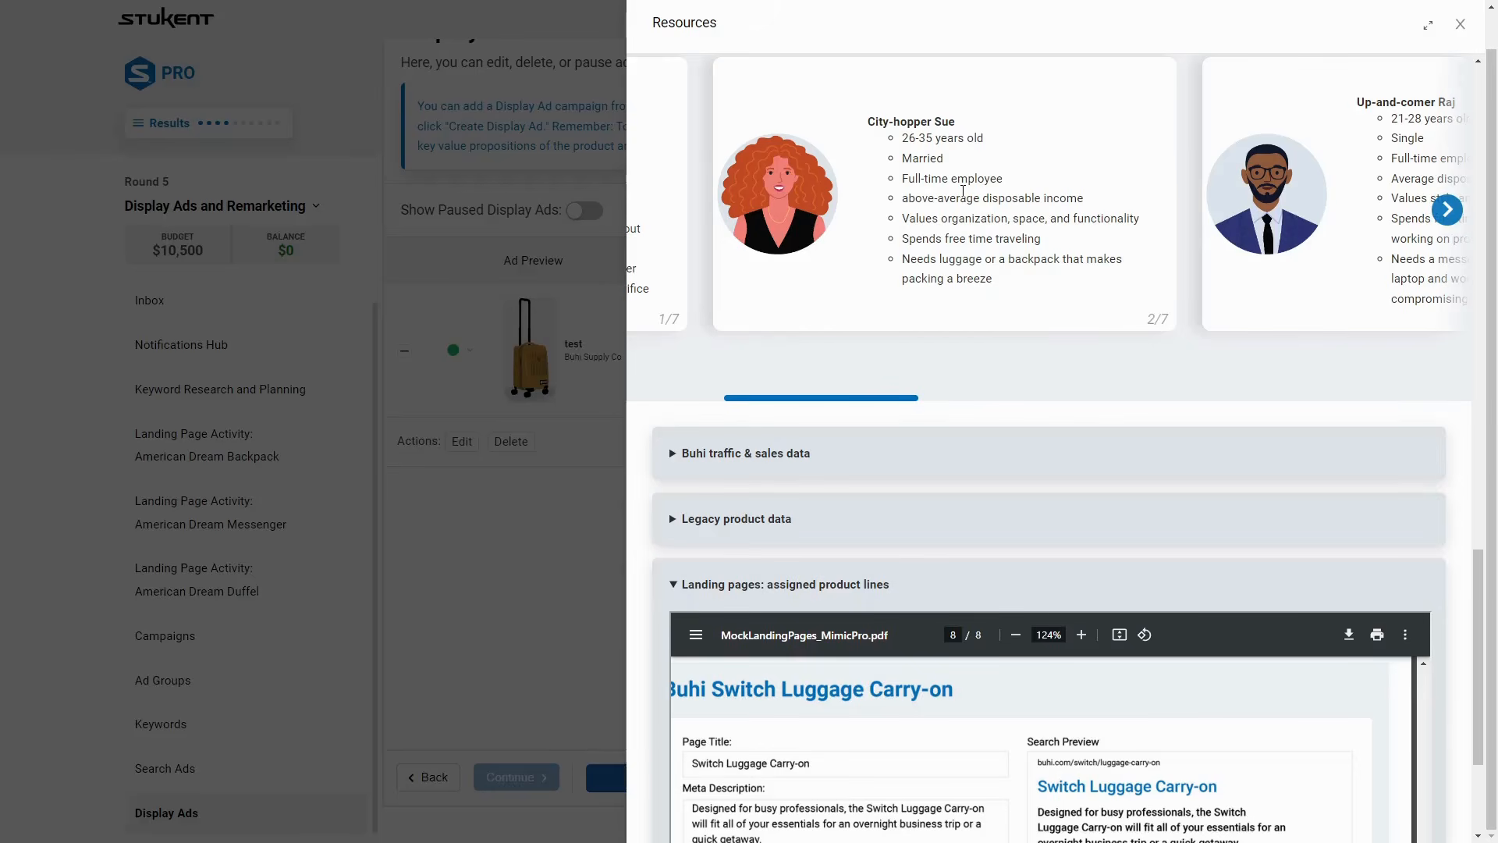
Read the Switch Luggage Carry-on landing page's meta description, product copy, selling points and features for ad wording
scroll(1196, 404, "down", 3)
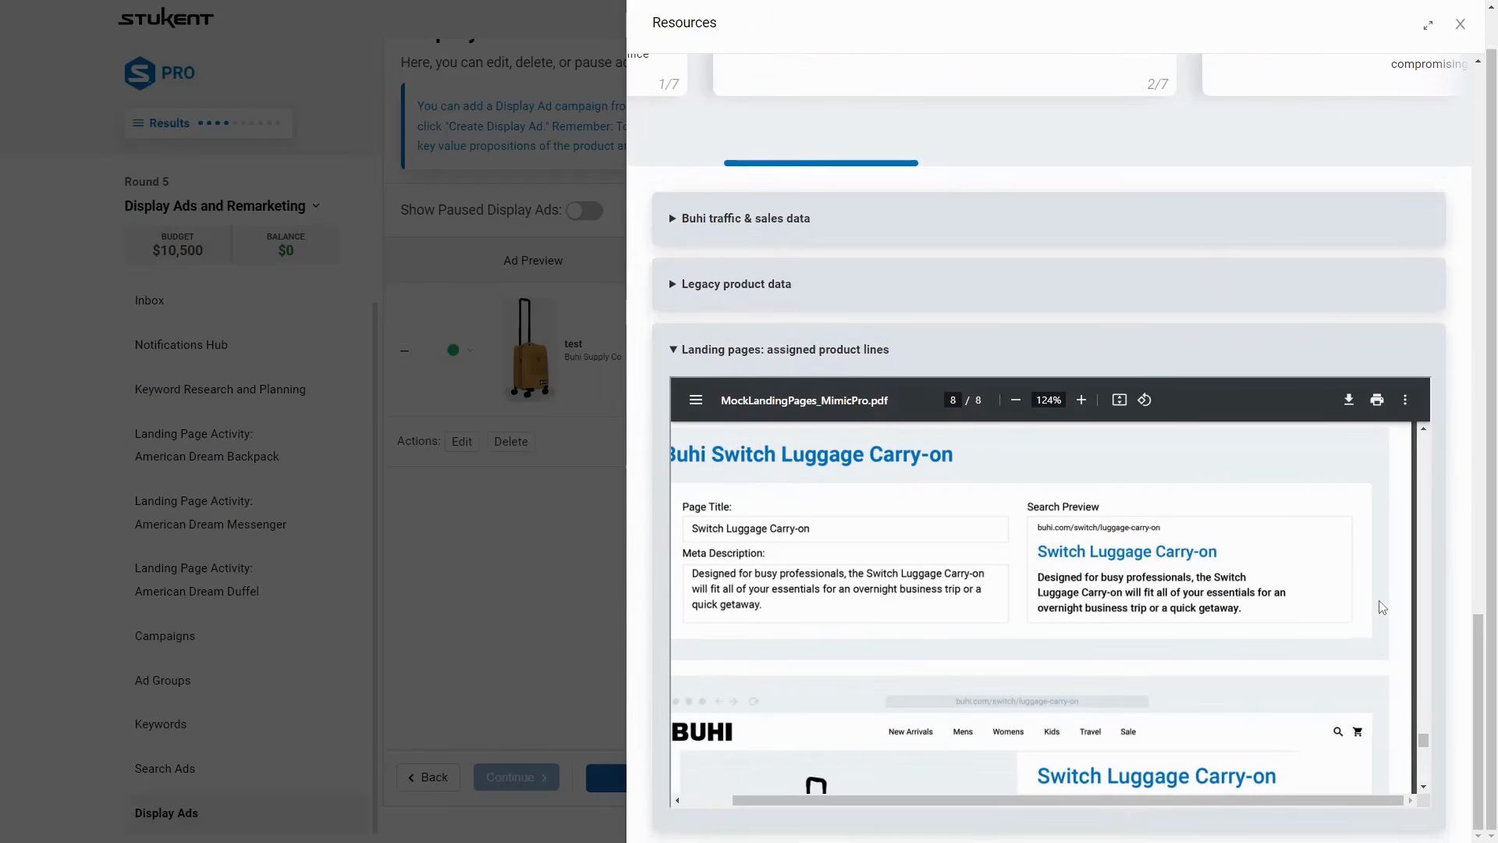
scroll(1382, 607, "down", 1)
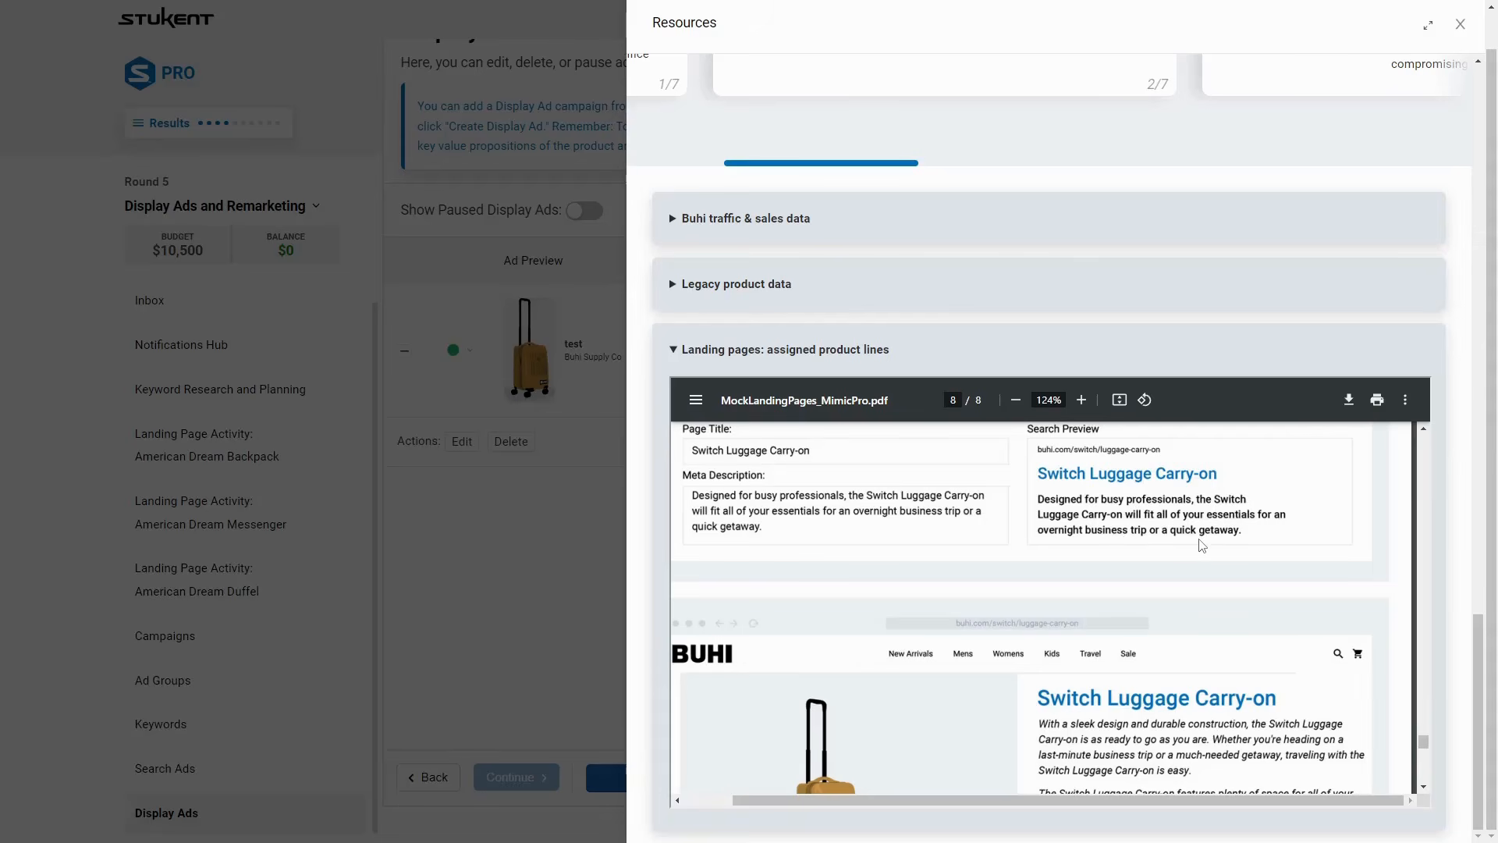
scroll(1201, 545, "down", 5)
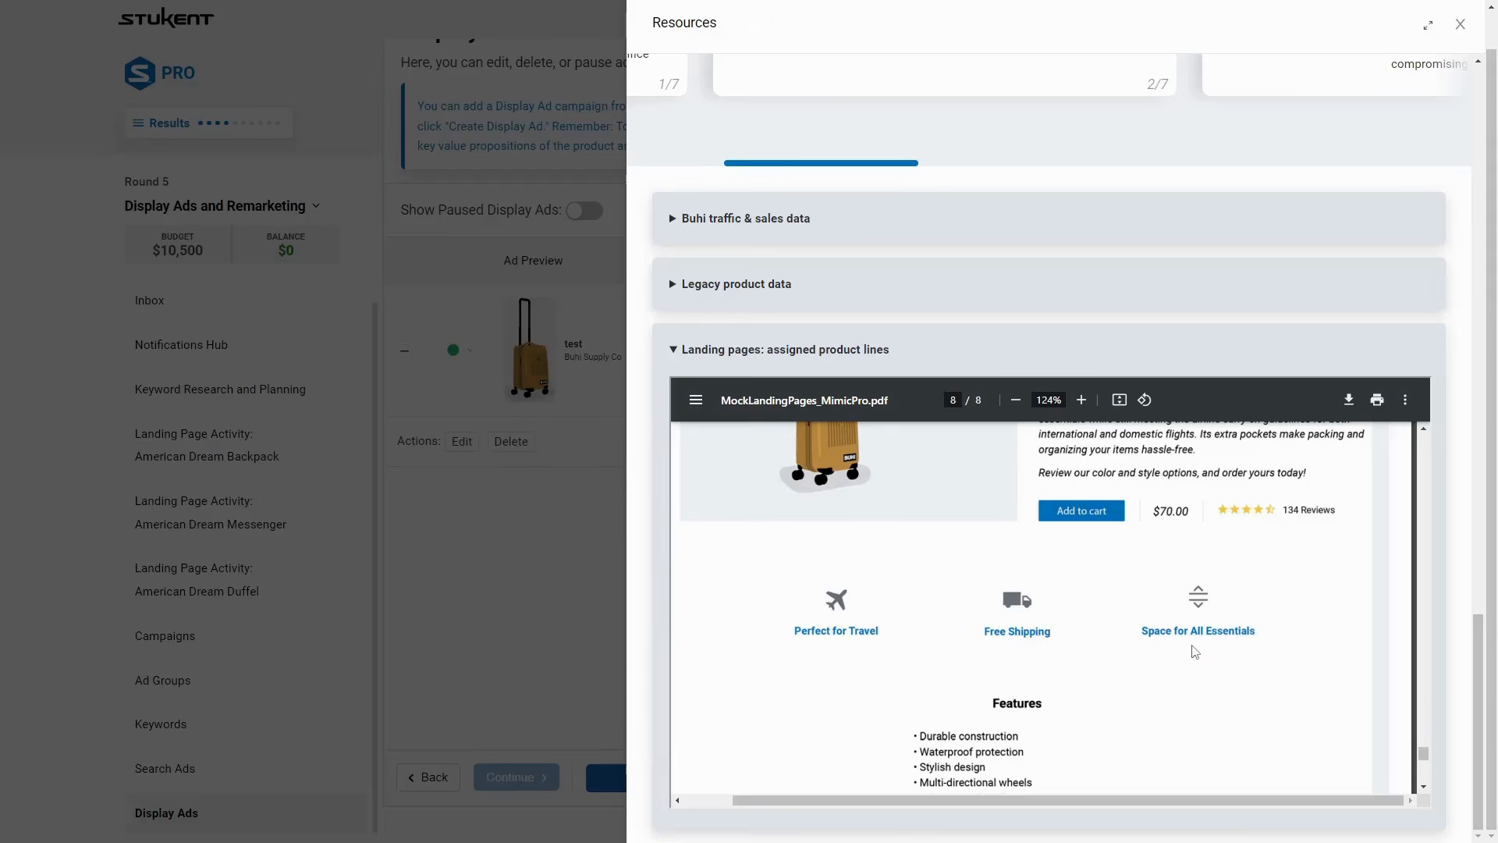
scroll(1137, 654, "down", 2)
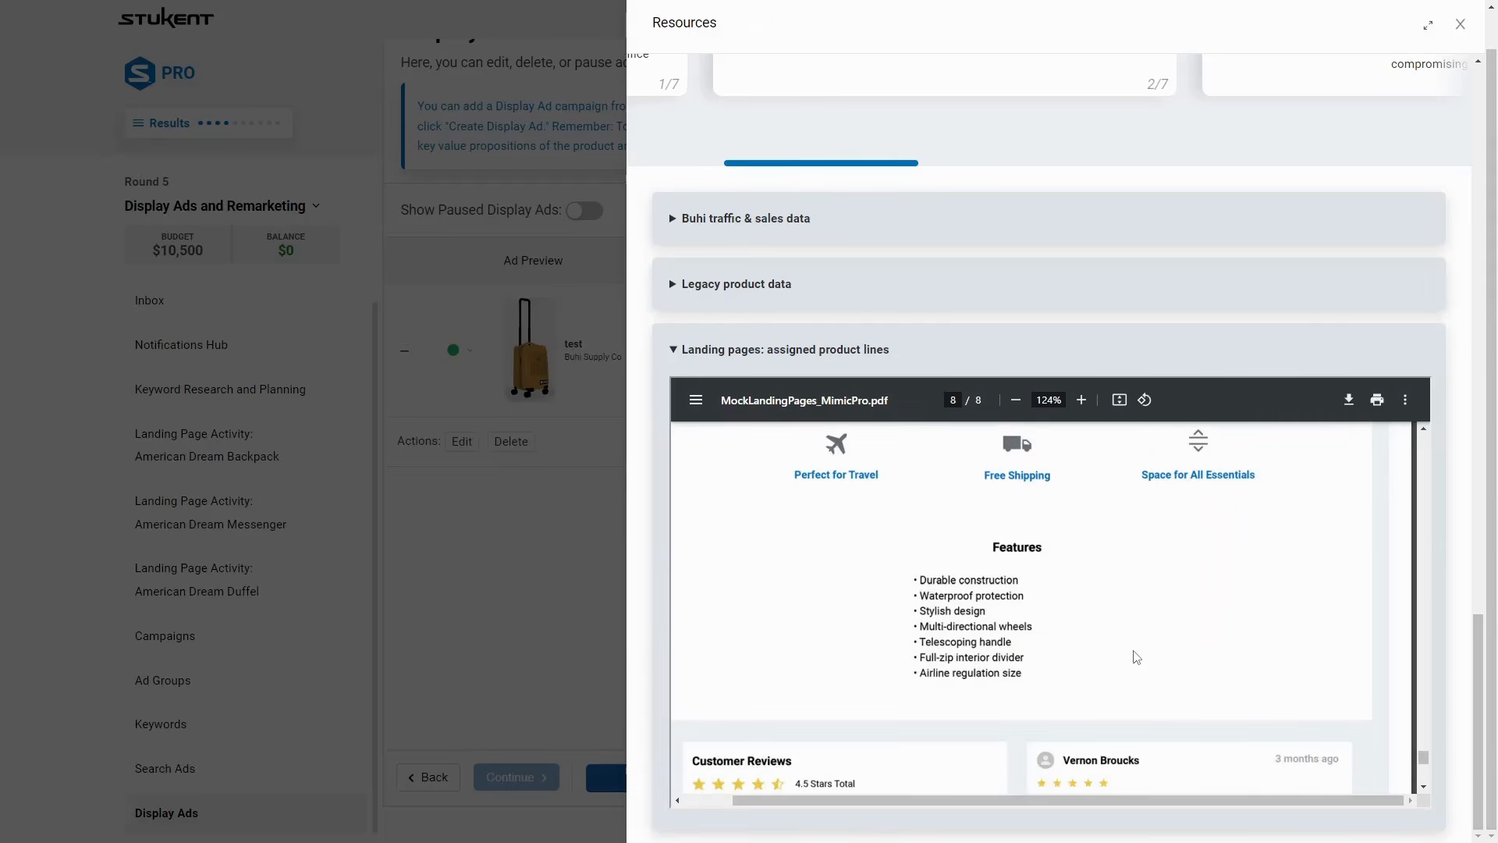
scroll(1173, 669, "up", 5)
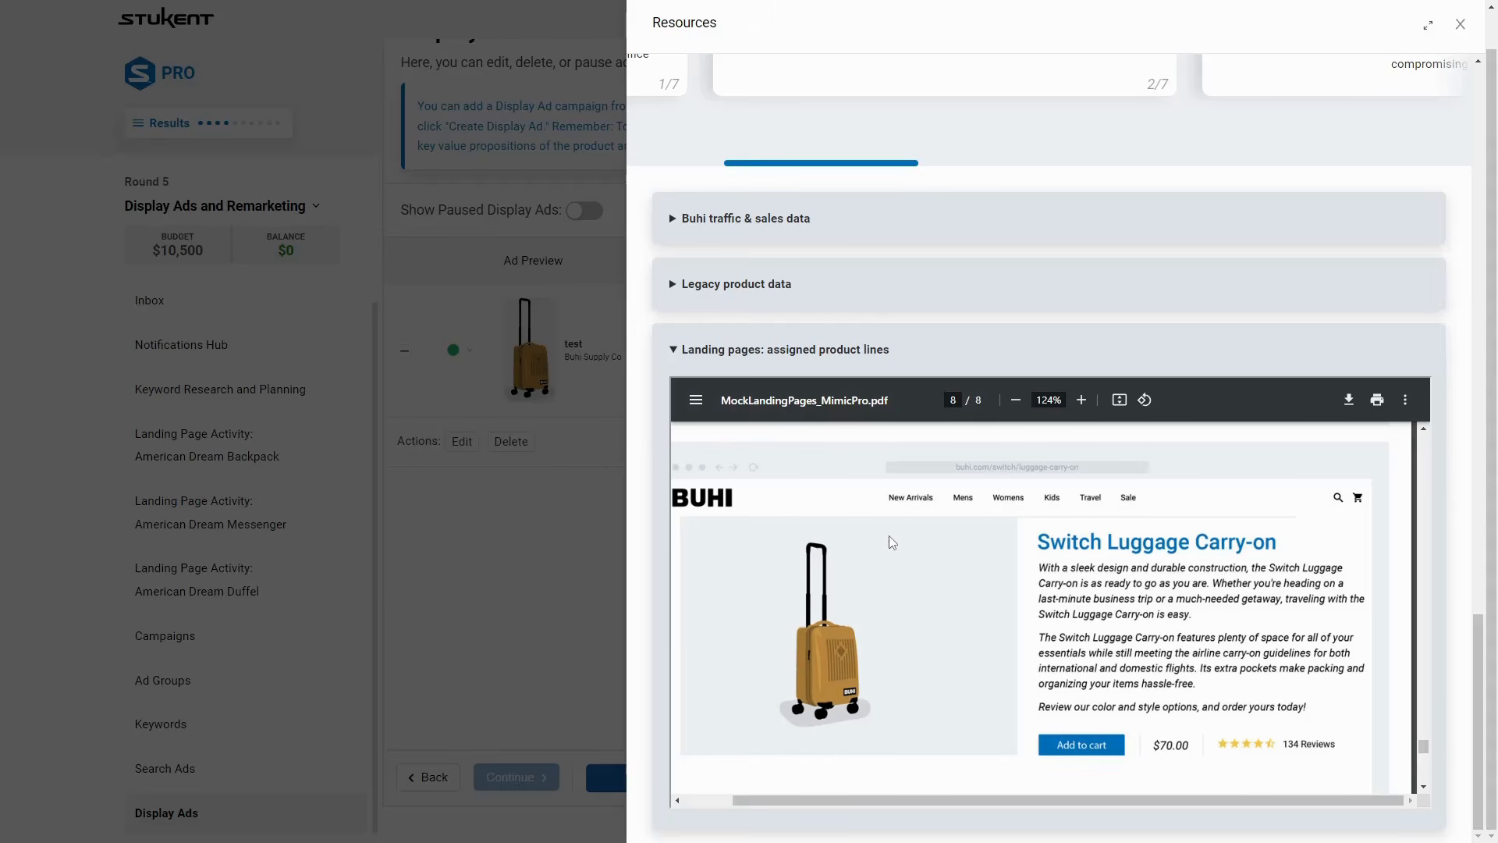
scroll(898, 538, "up", 2)
Compare the city-hopper customer profile with the carry-on landing page copy once more and close Resources
scroll(1297, 287, "up", 5)
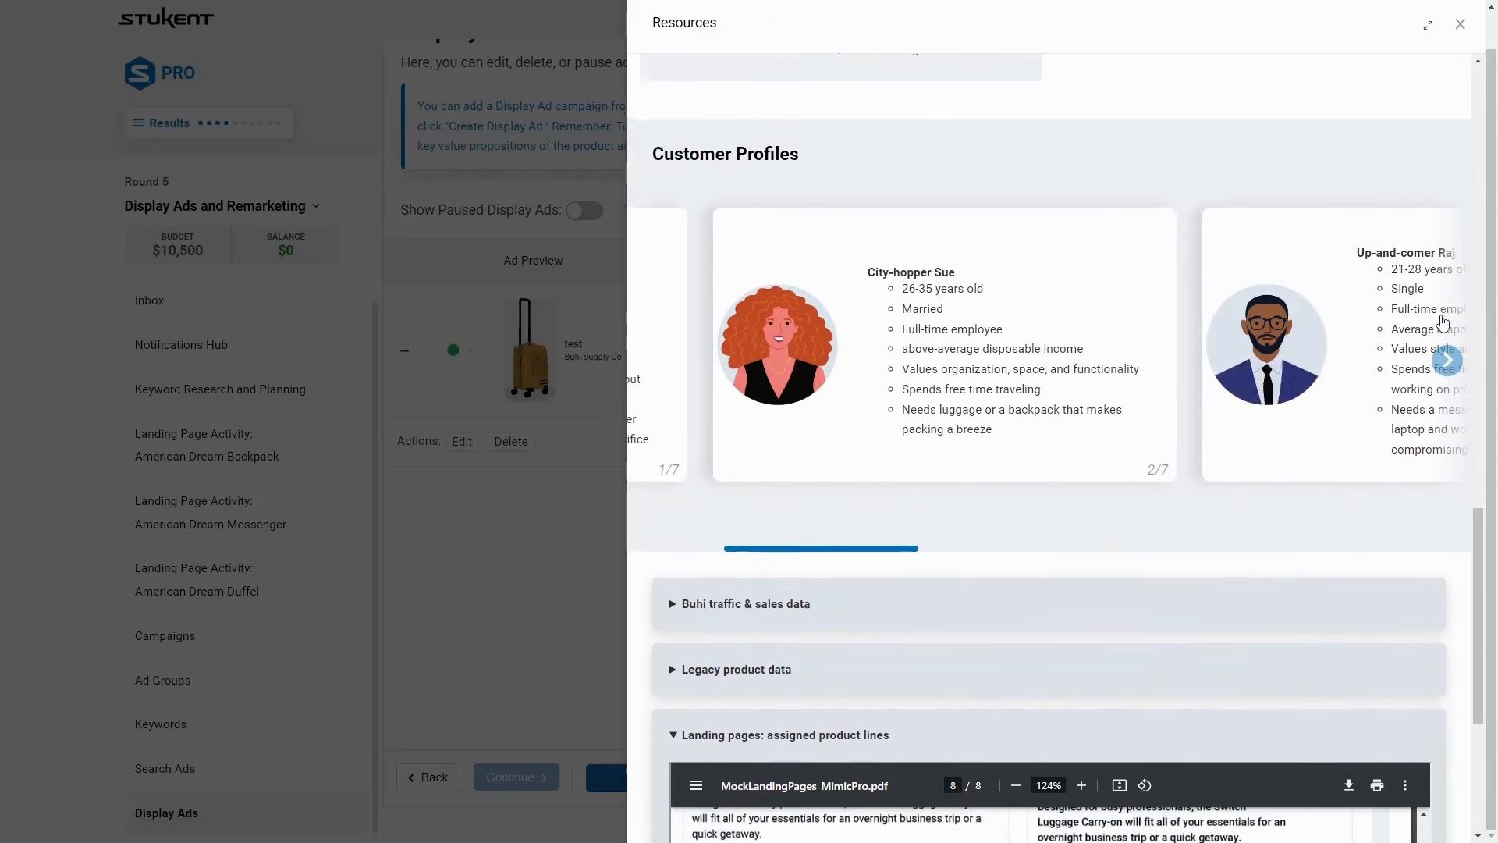
scroll(1322, 298, "up", 1)
scroll(1338, 298, "down", 4)
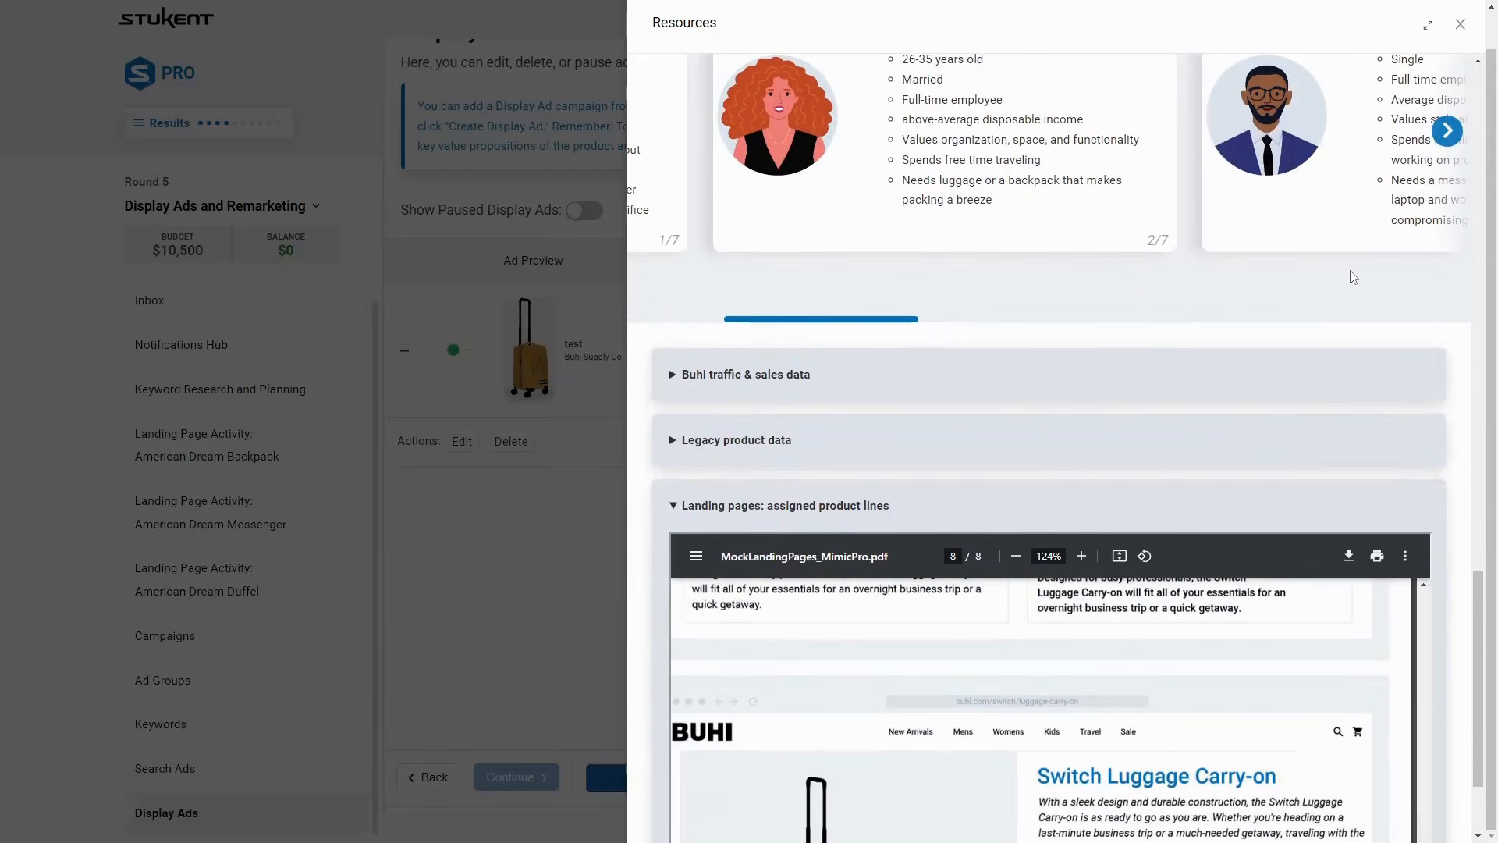
scroll(1349, 273, "down", 2)
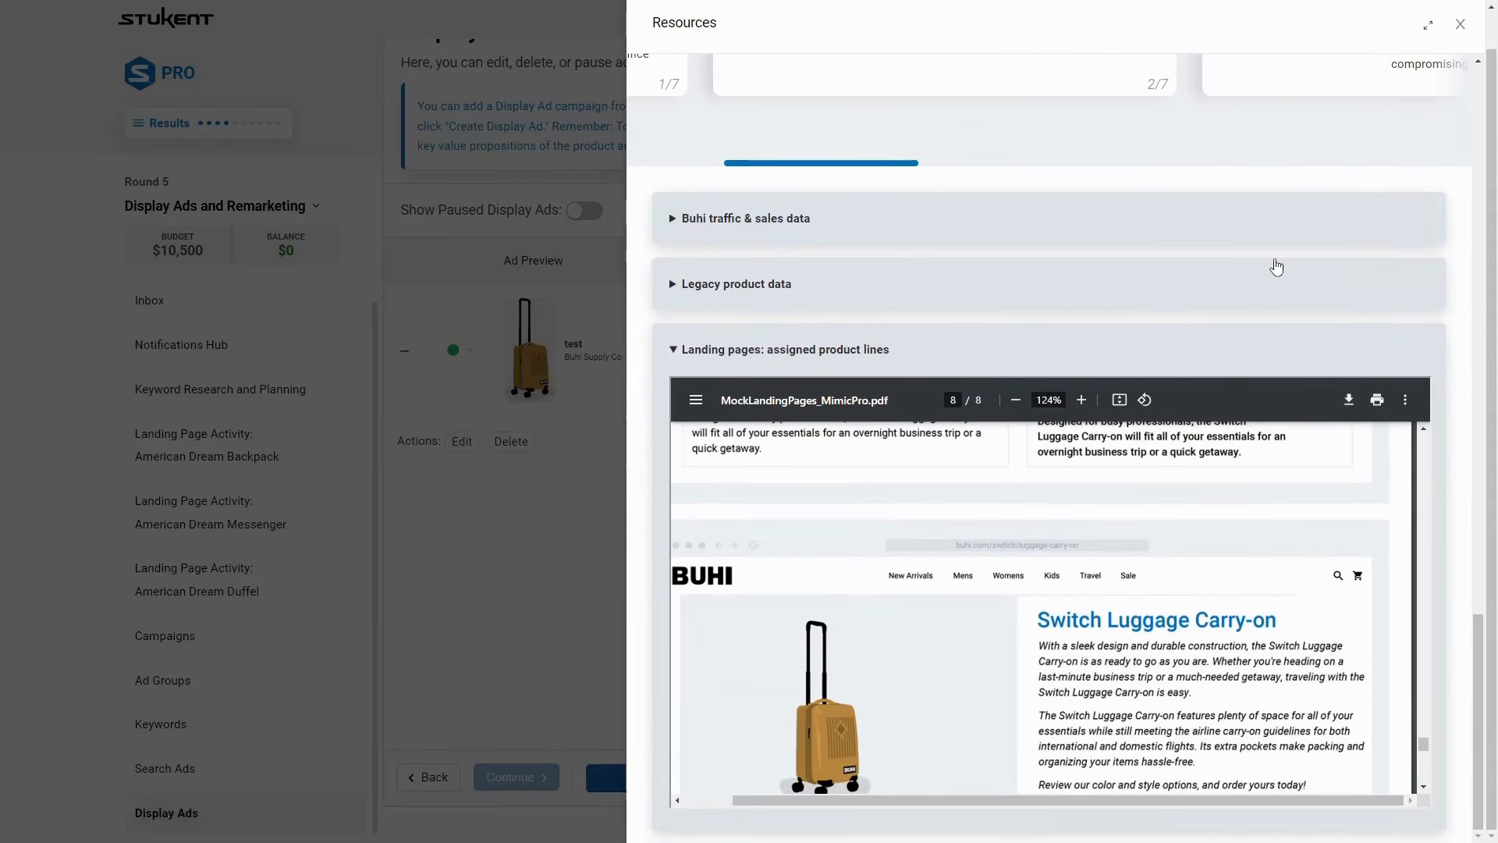
scroll(1443, 351, "up", 5)
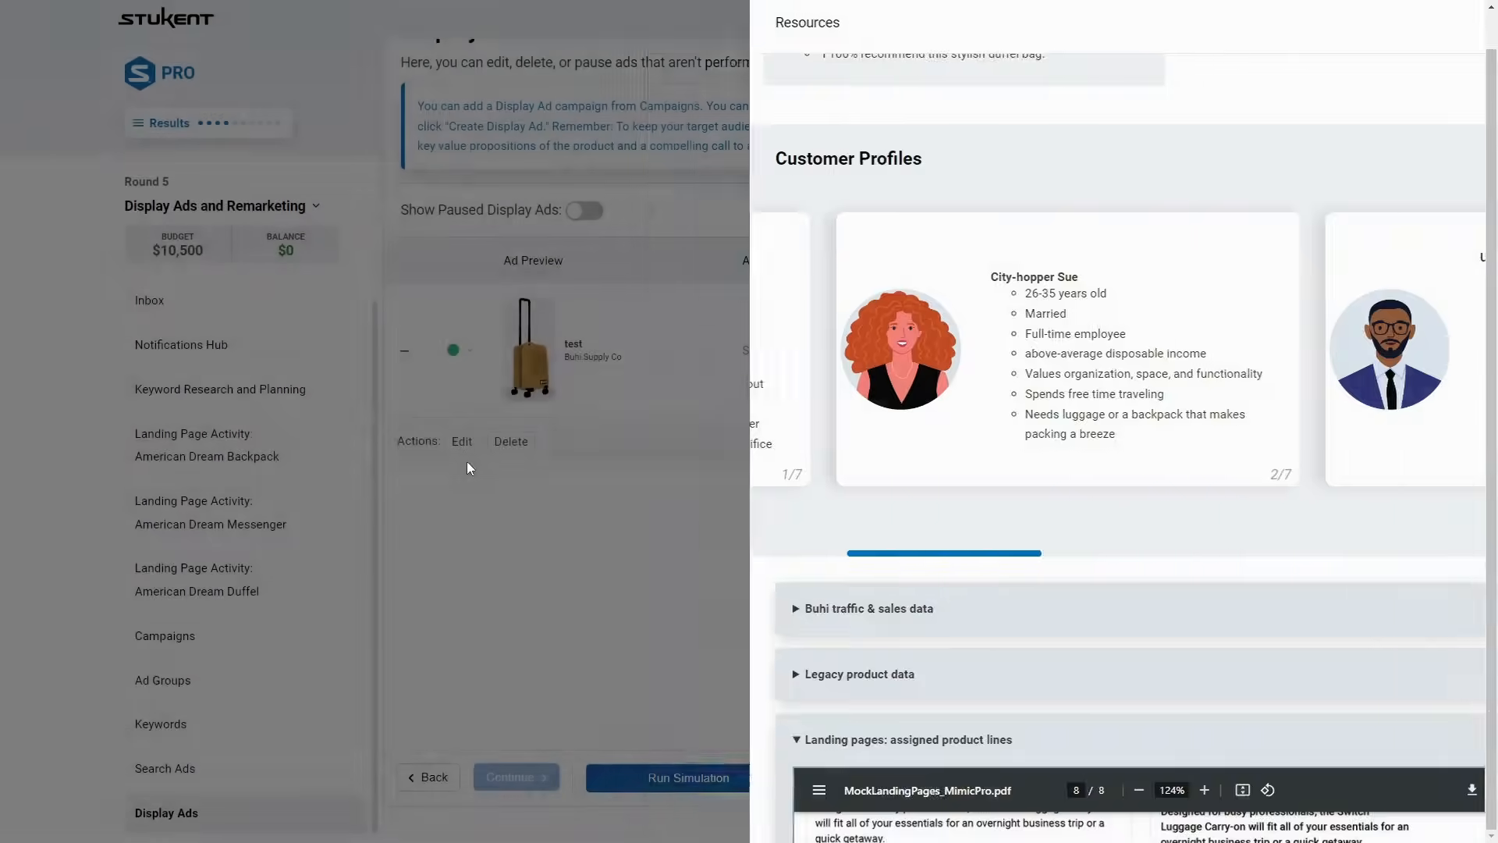
Close Resources and check the round's total budget and remaining balance against the budgets in the Campaigns list
left_click(462, 441)
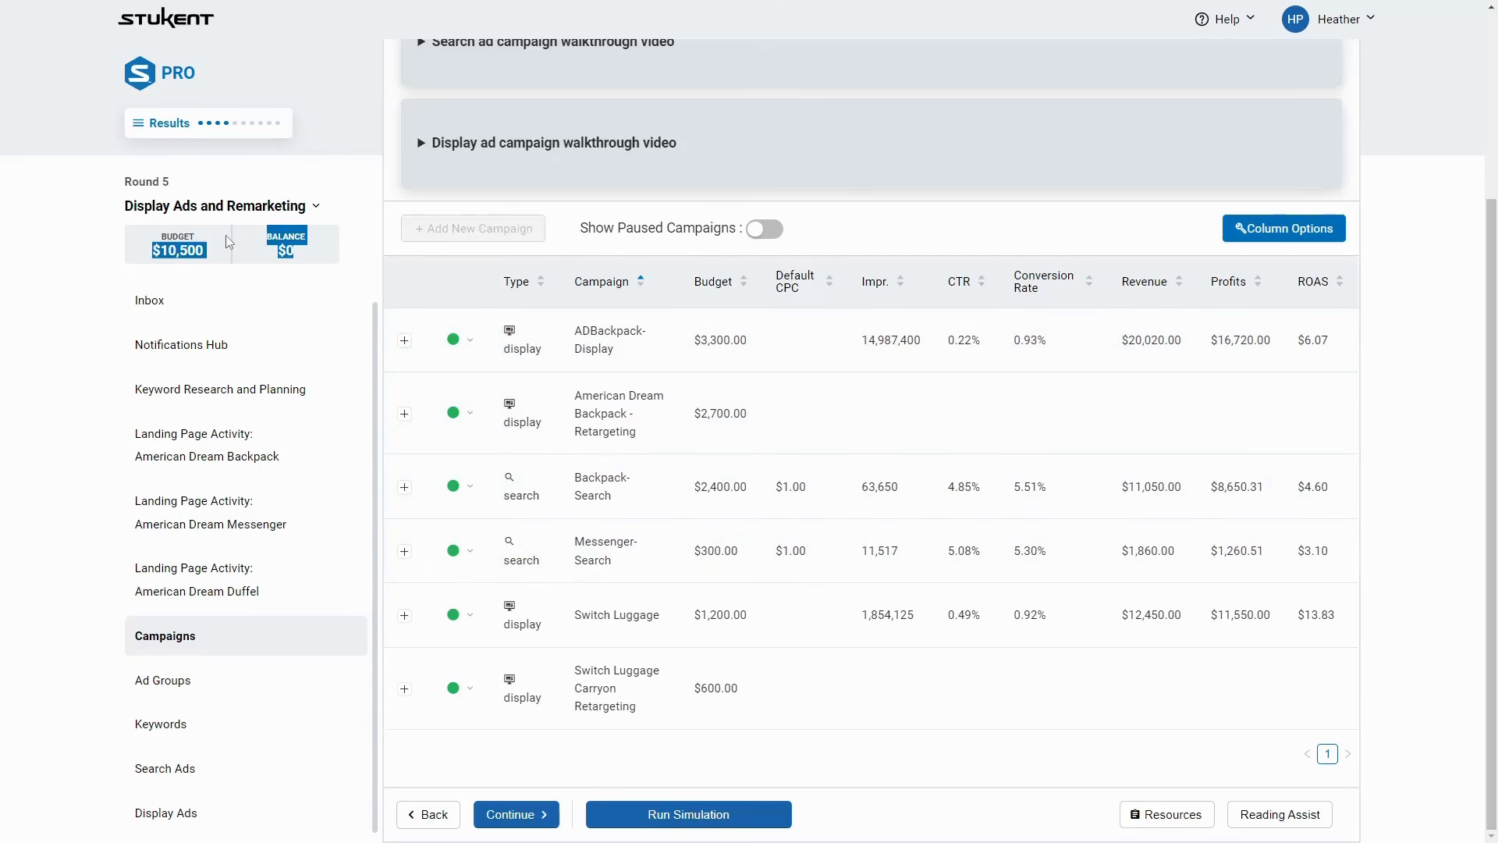
left_click_drag(279, 239, 297, 260)
left_click(304, 261)
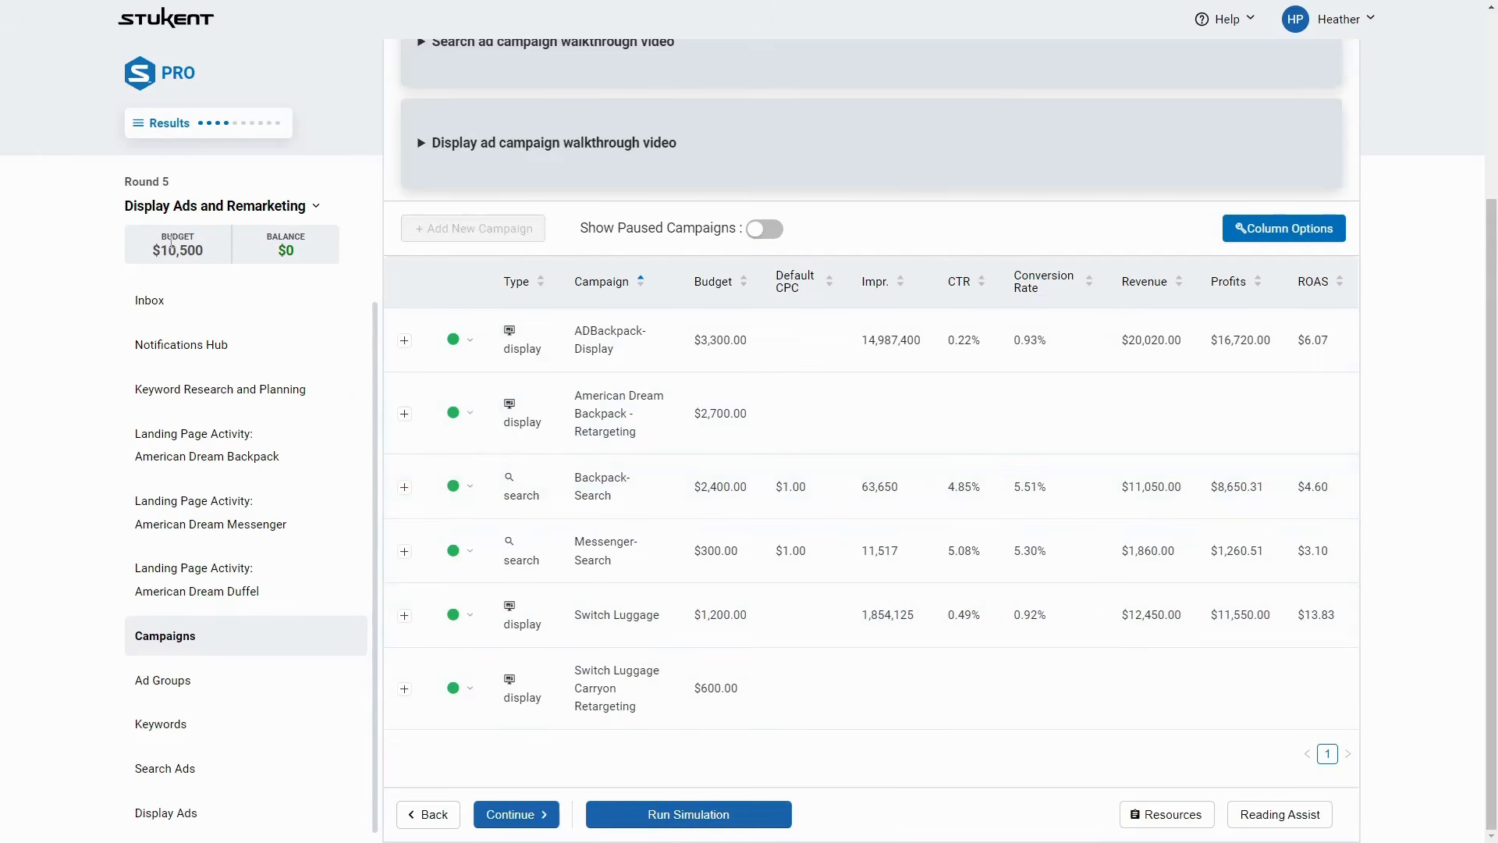
left_click_drag(167, 236, 300, 255)
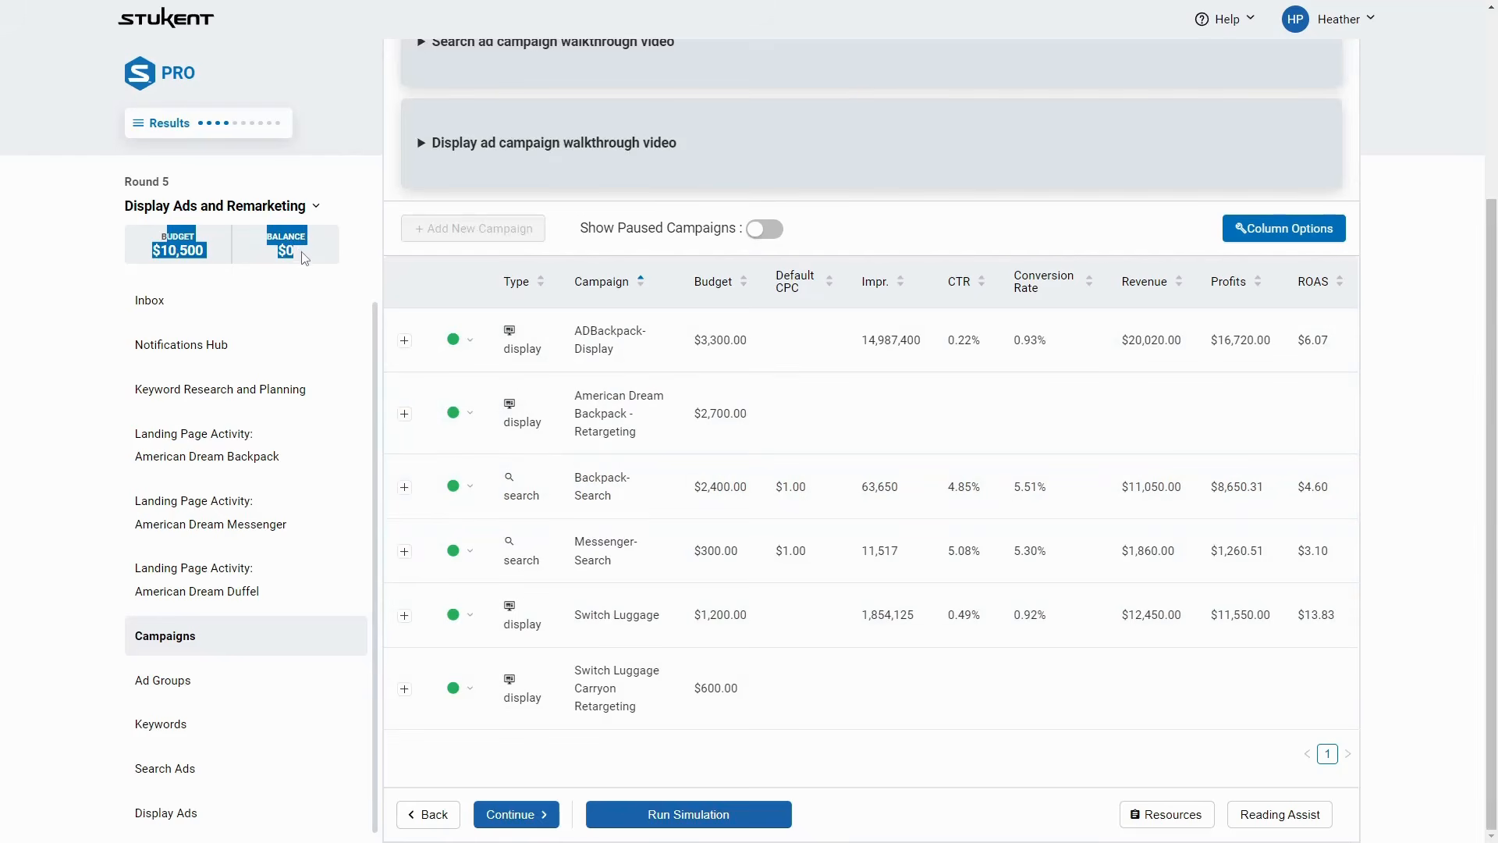
left_click(303, 258)
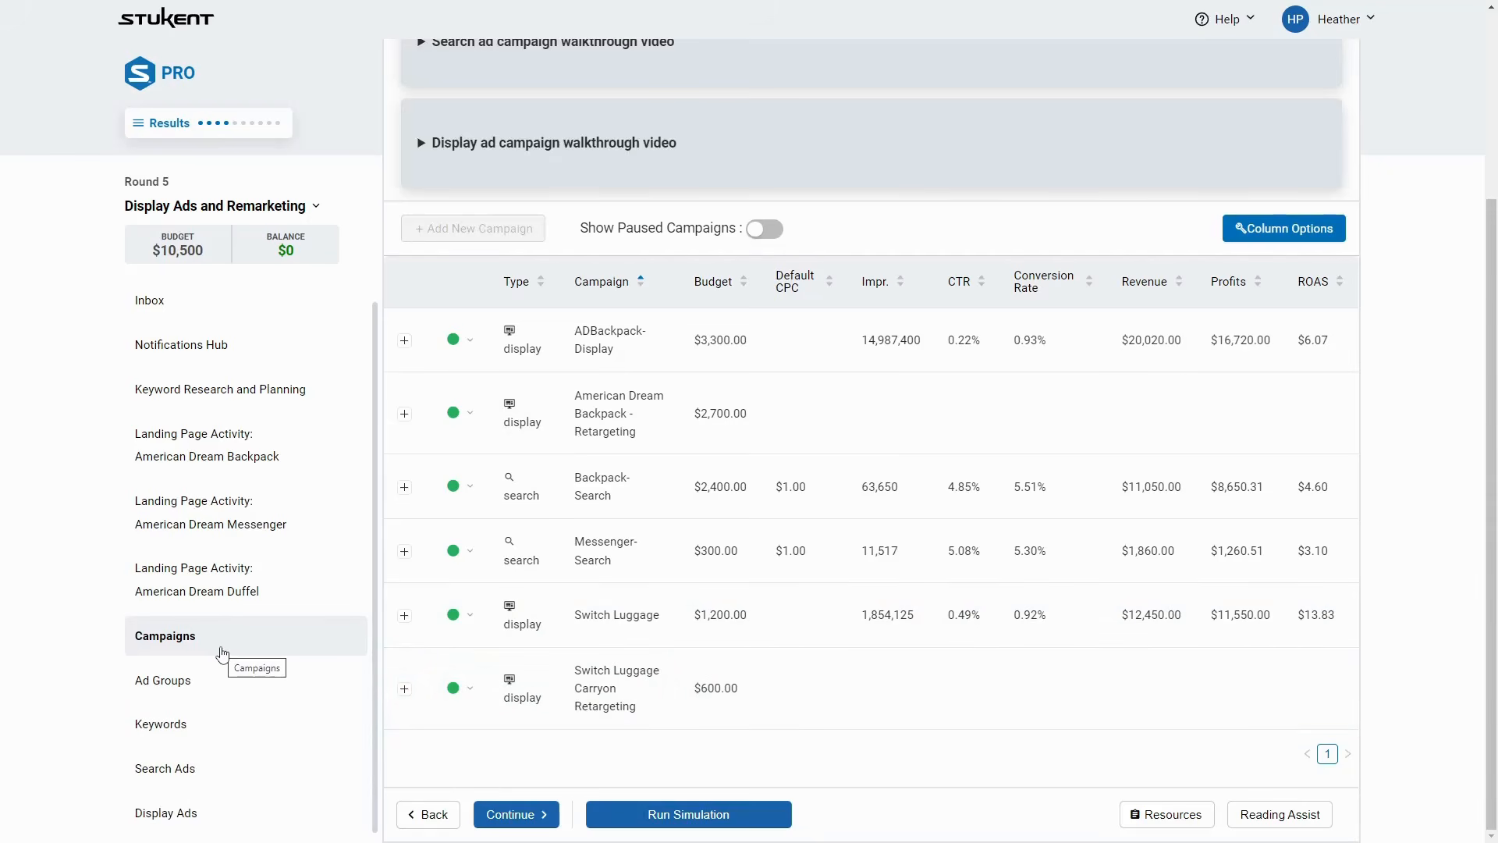
Open the Round 4 Introduction to Display Ads results and read the Bid Quality and Ad Relevance guidance
left_click(242, 122)
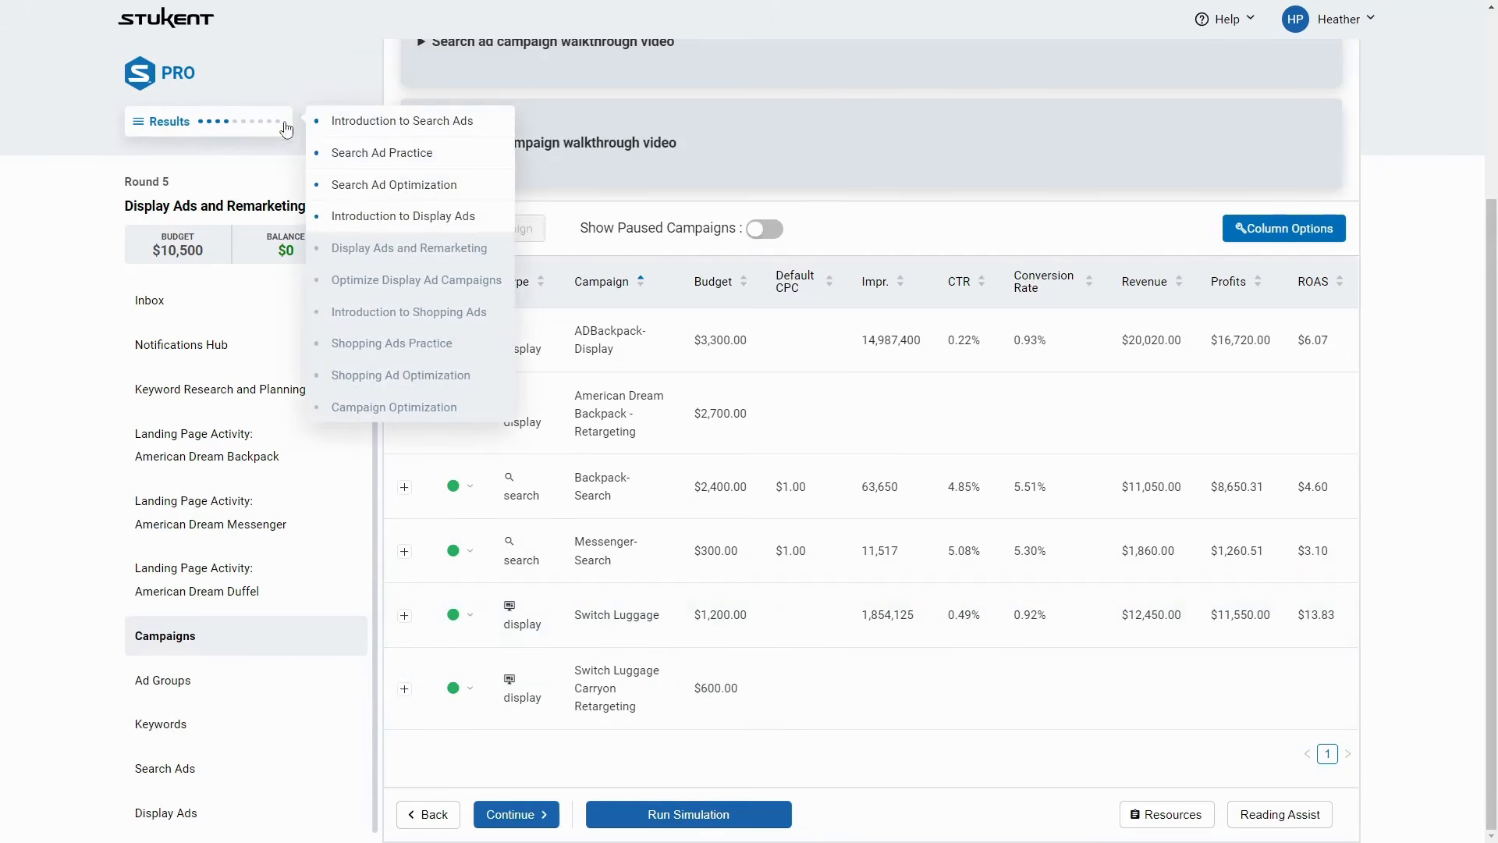
left_click(371, 216)
scroll(933, 572, "down", 10)
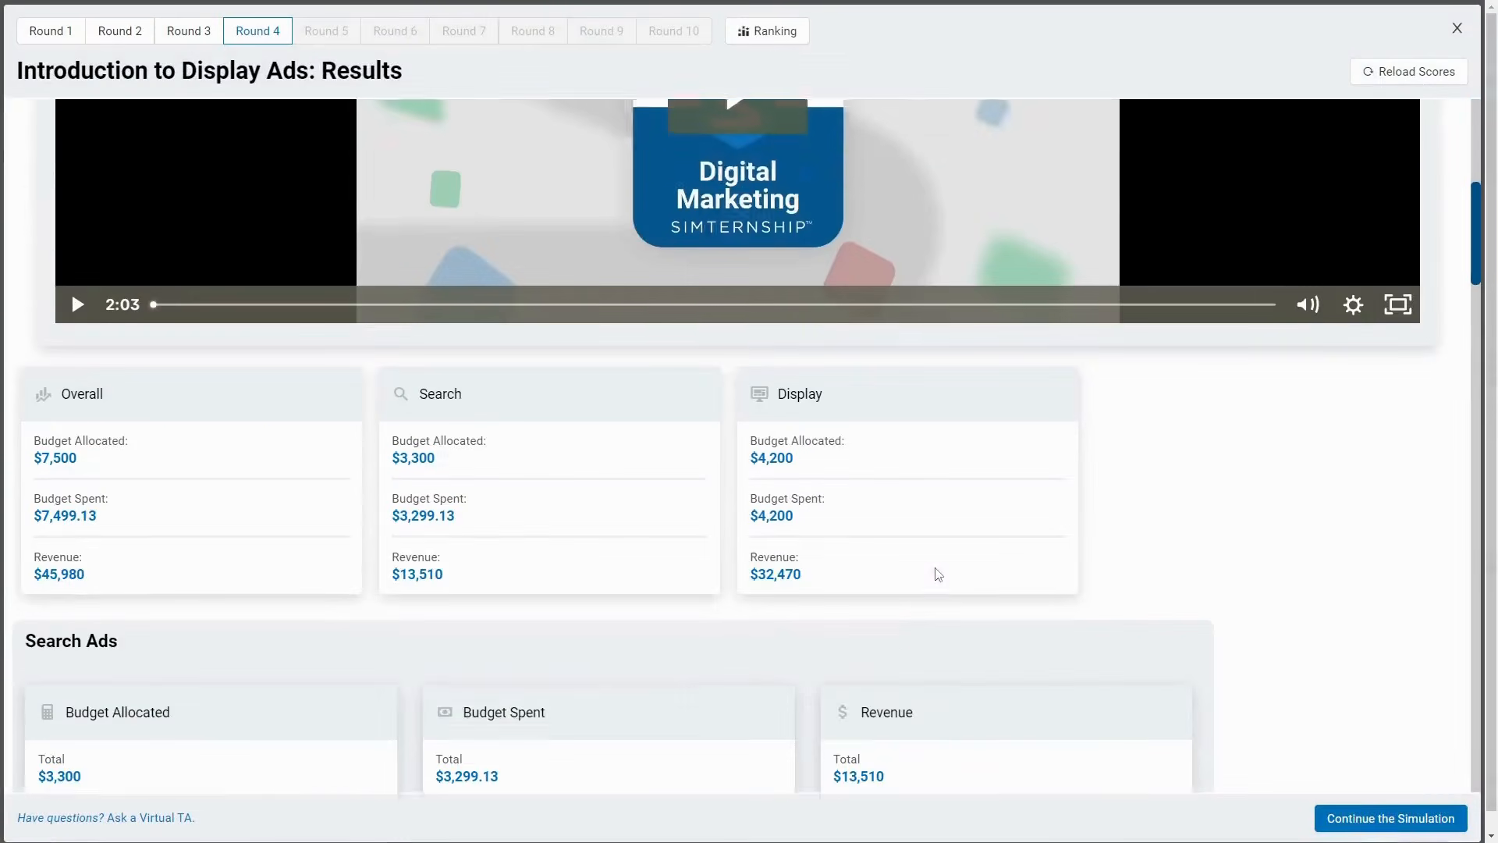
scroll(933, 593, "down", 20)
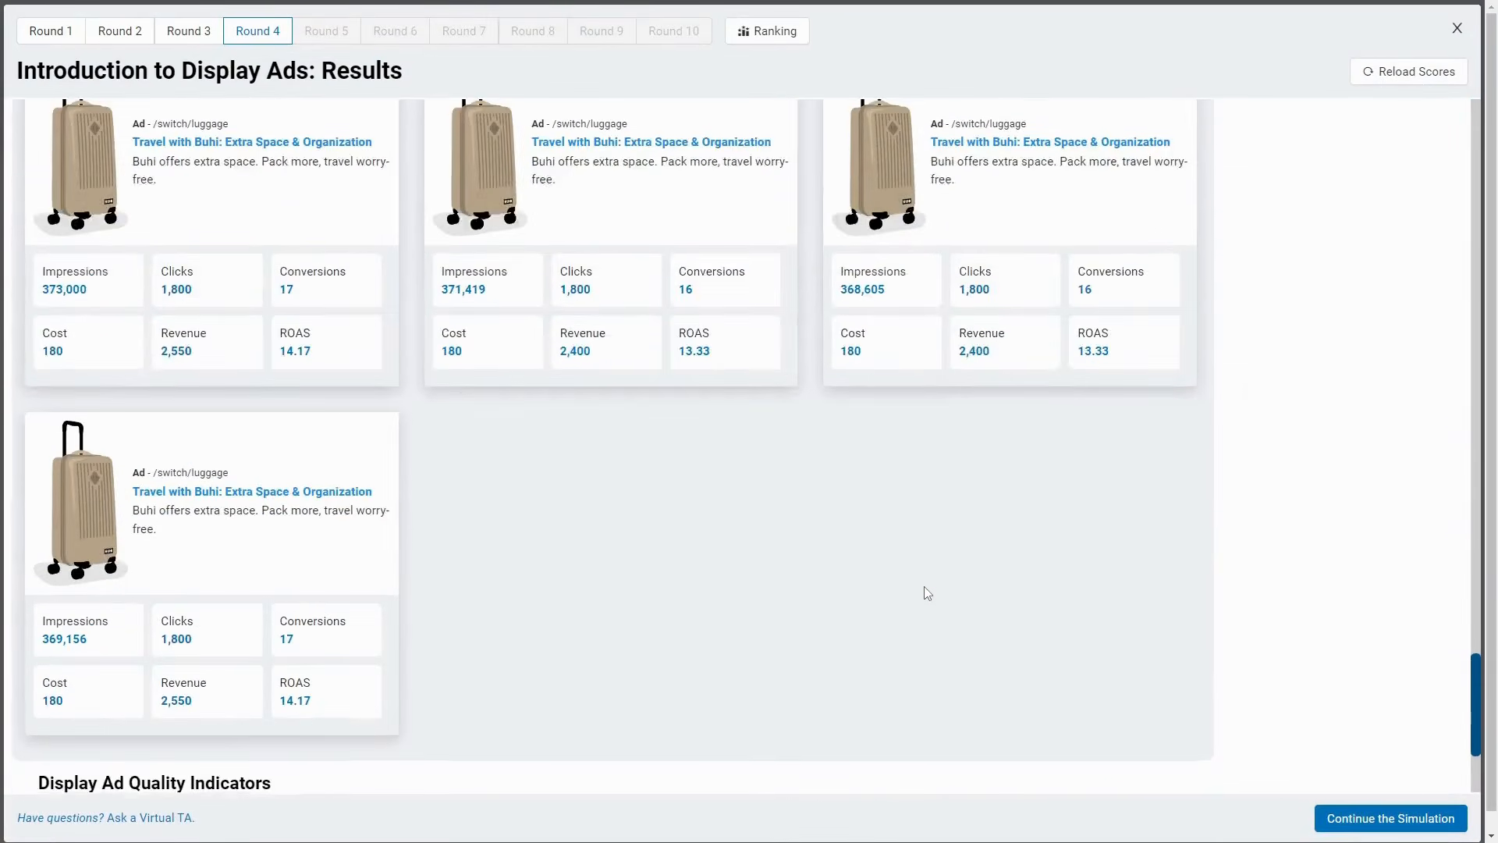
scroll(923, 587, "down", 4)
left_click_drag(88, 527, 277, 529)
left_click(311, 536)
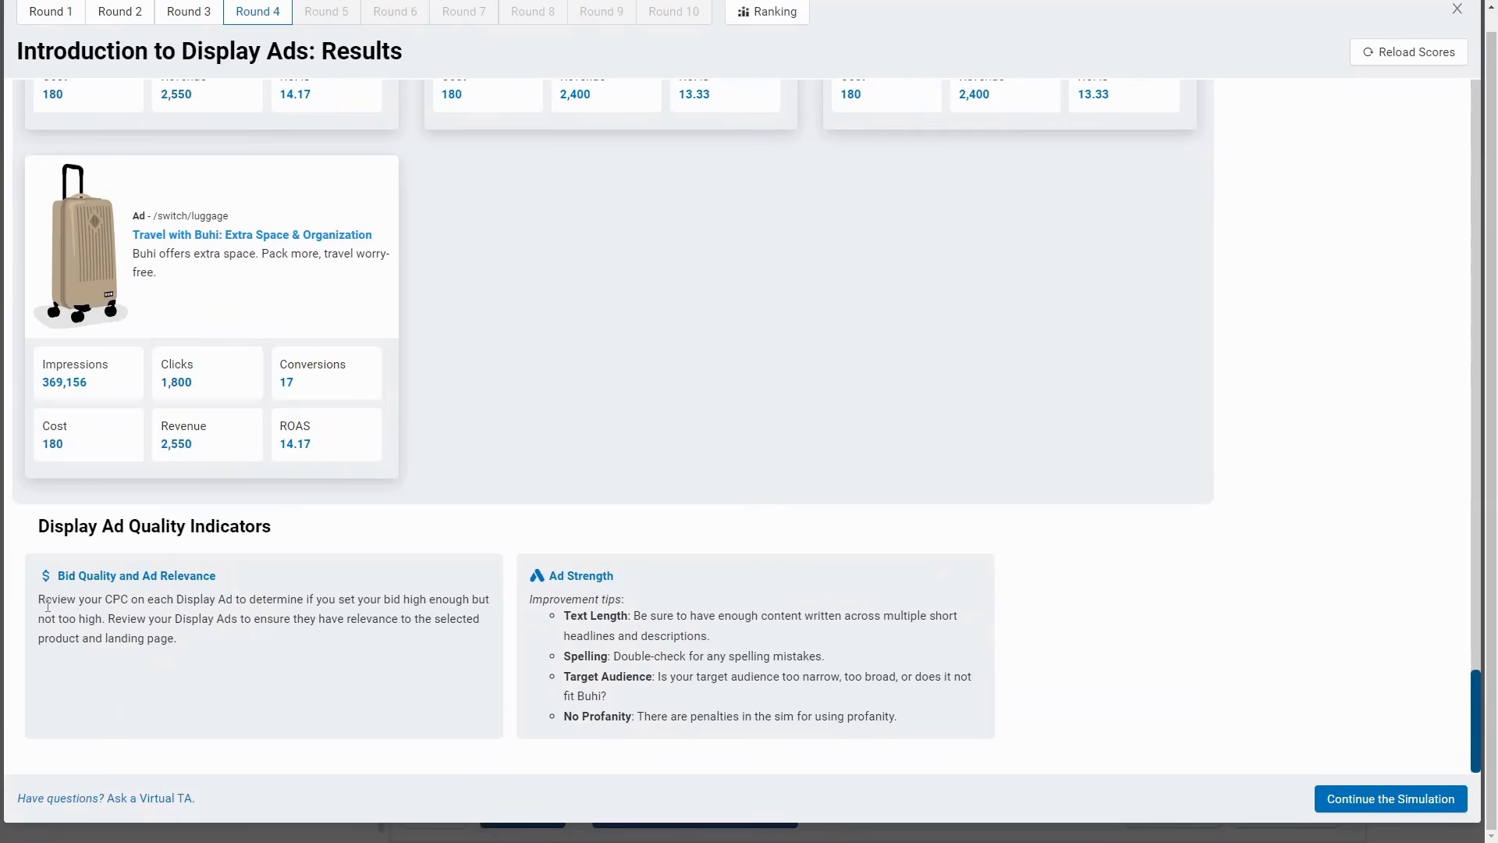
left_click_drag(49, 602, 346, 603)
left_click(320, 617)
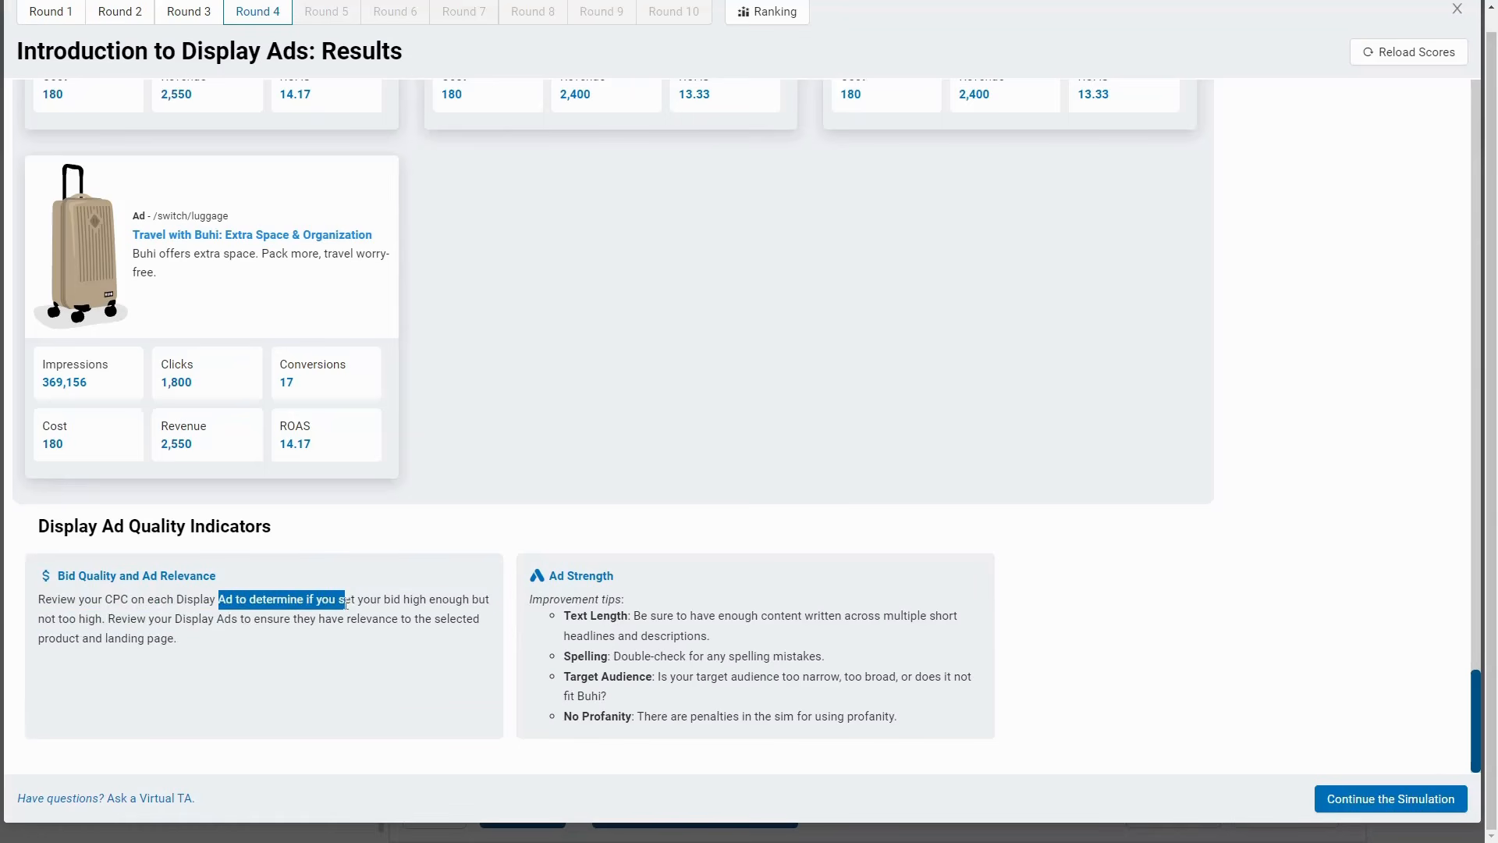
left_click(379, 611)
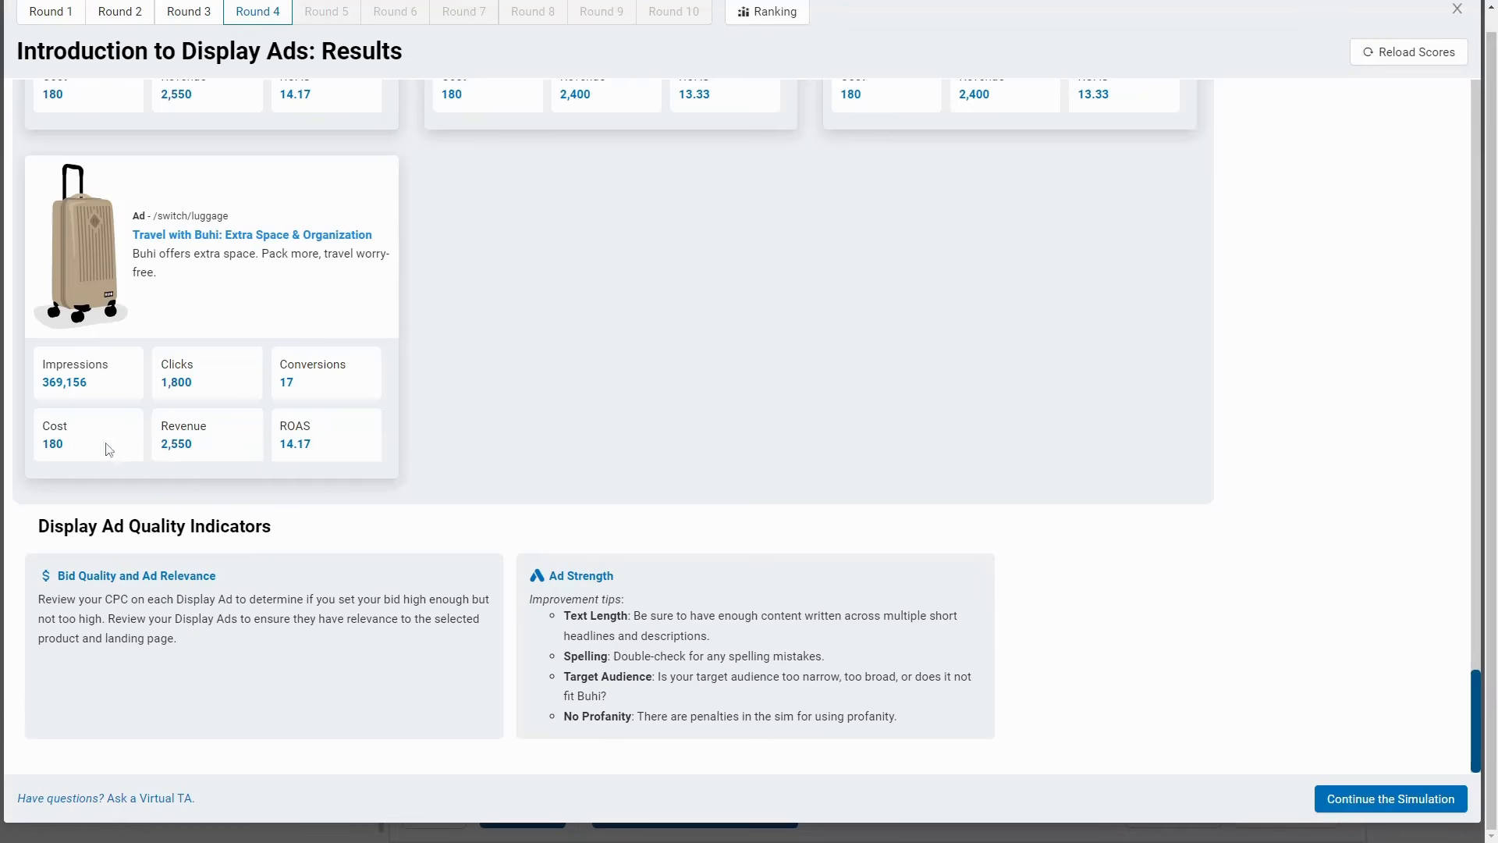
Read the Ad Strength tips on text length, spelling, target audience and profanity, and return to the simulation
left_click_drag(48, 383, 94, 392)
left_click(94, 392)
left_click_drag(537, 605, 632, 620)
left_click(667, 627)
left_click_drag(629, 657, 797, 663)
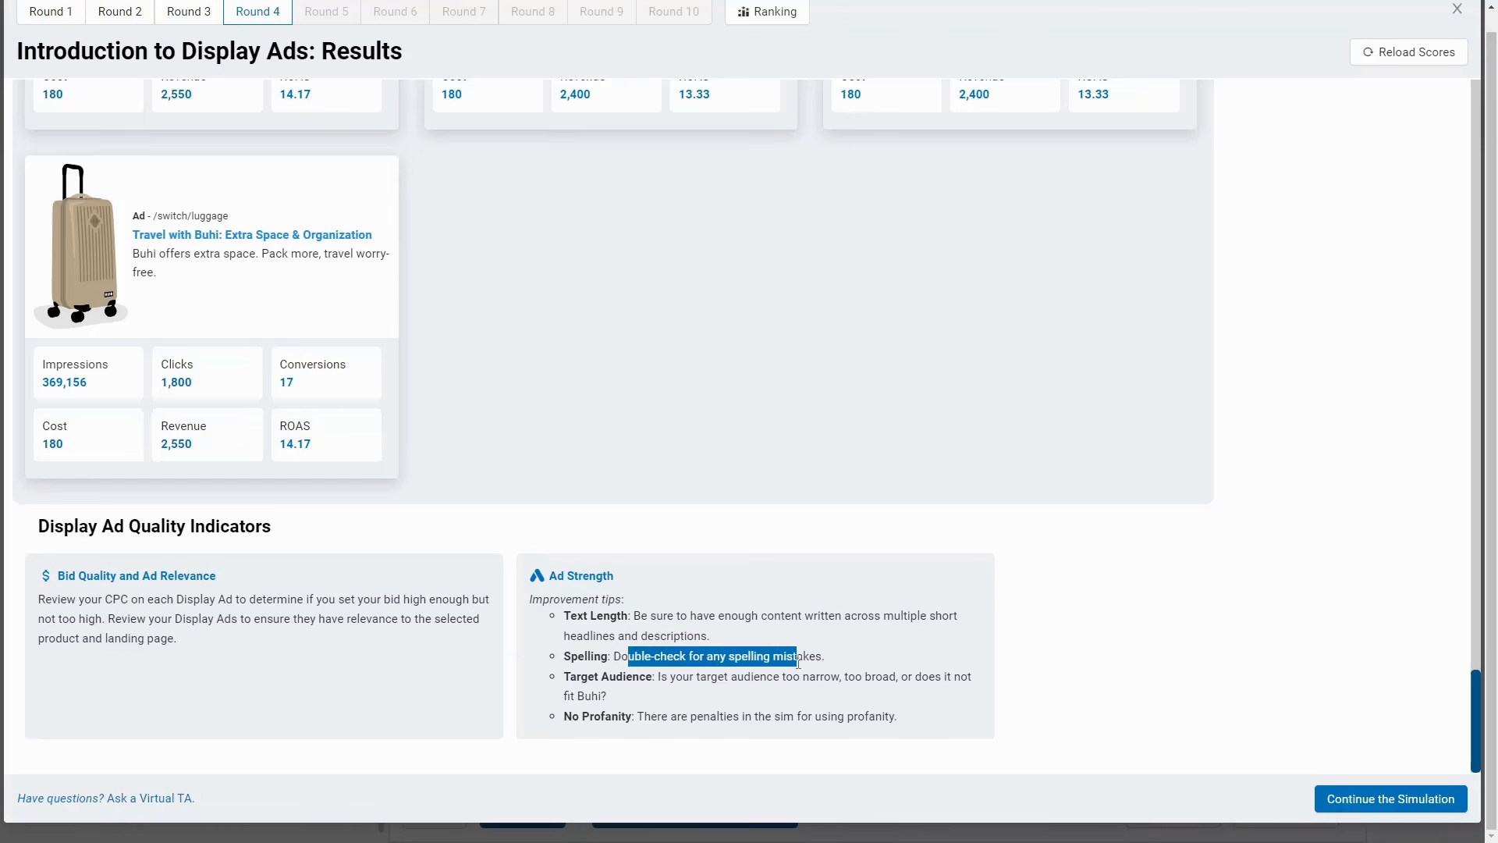
left_click(787, 682)
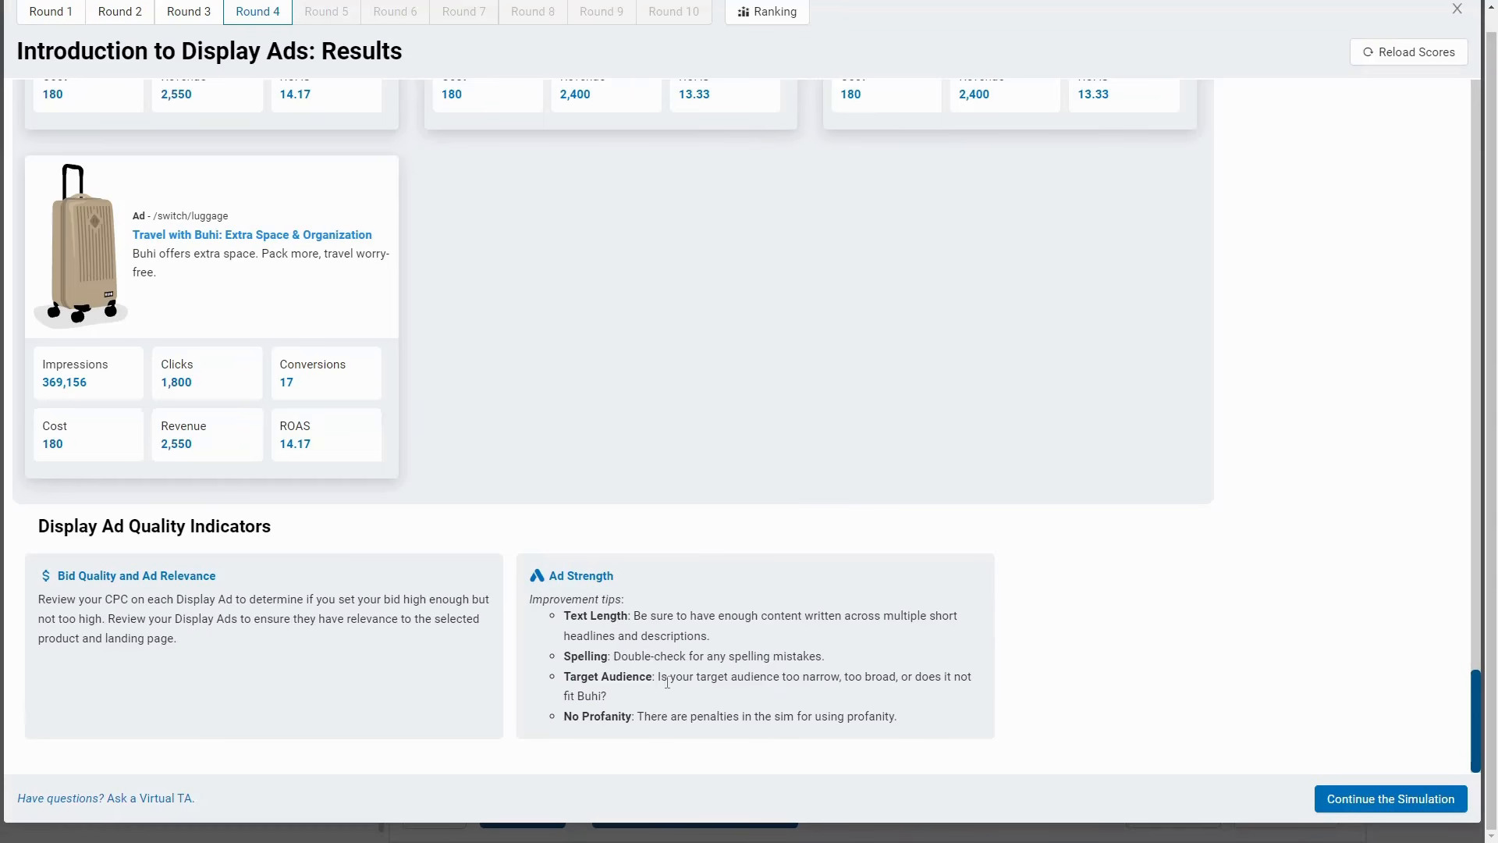
left_click_drag(672, 676, 803, 678)
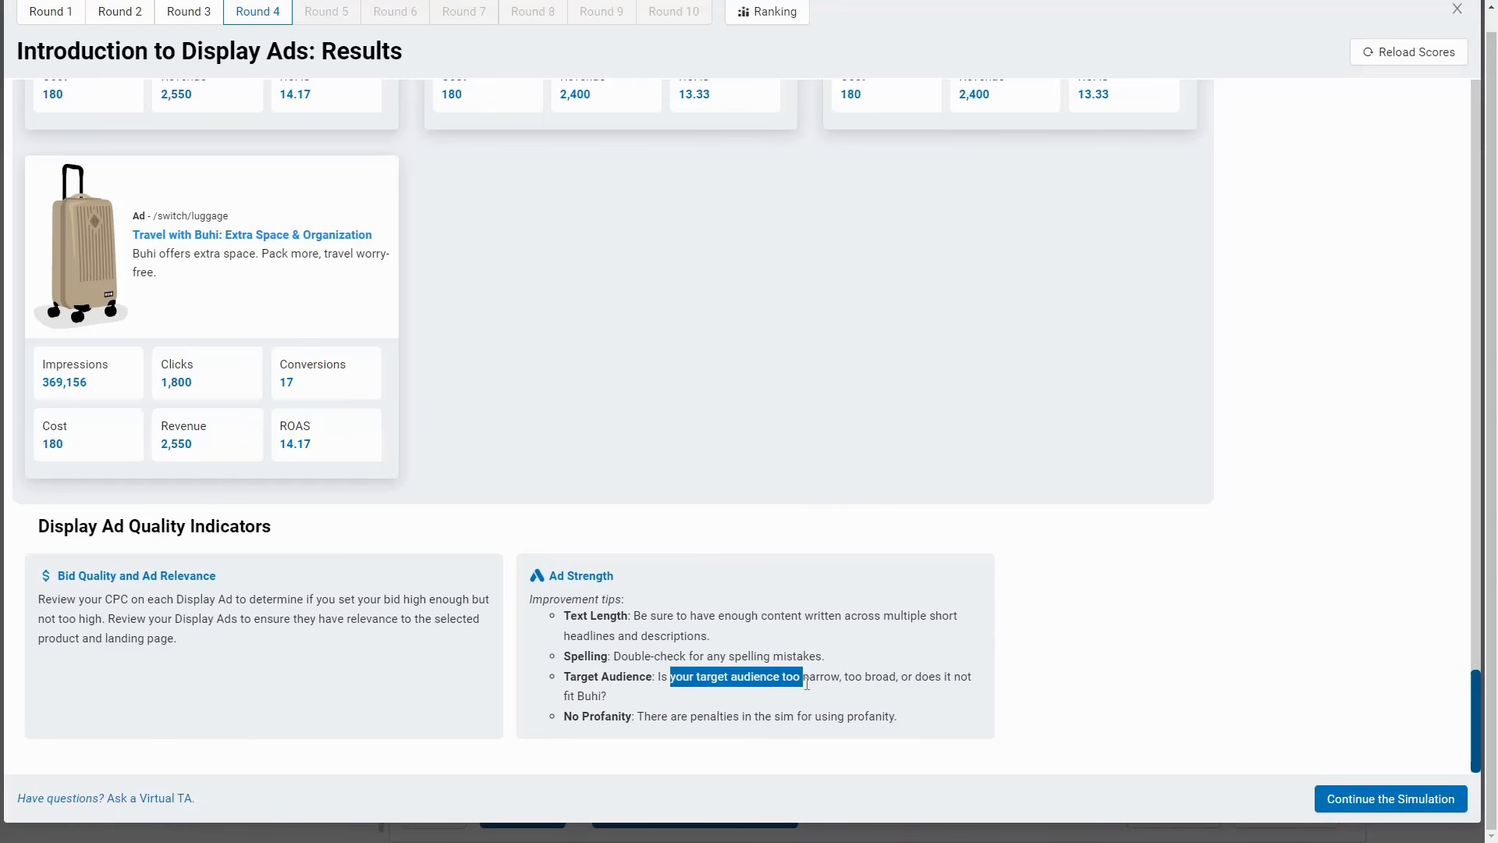
left_click(848, 694)
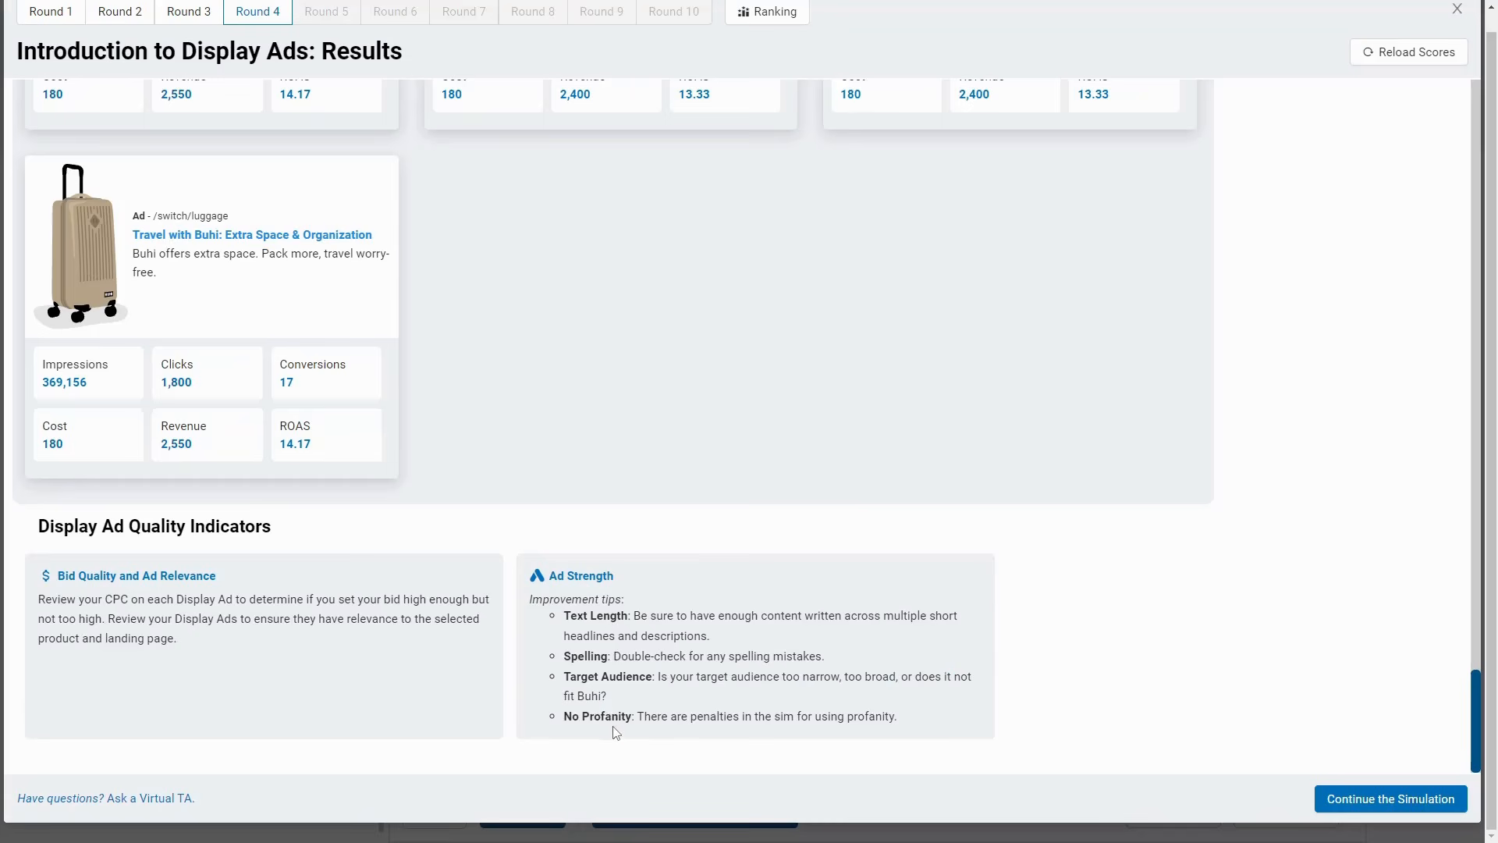
left_click_drag(679, 714, 848, 714)
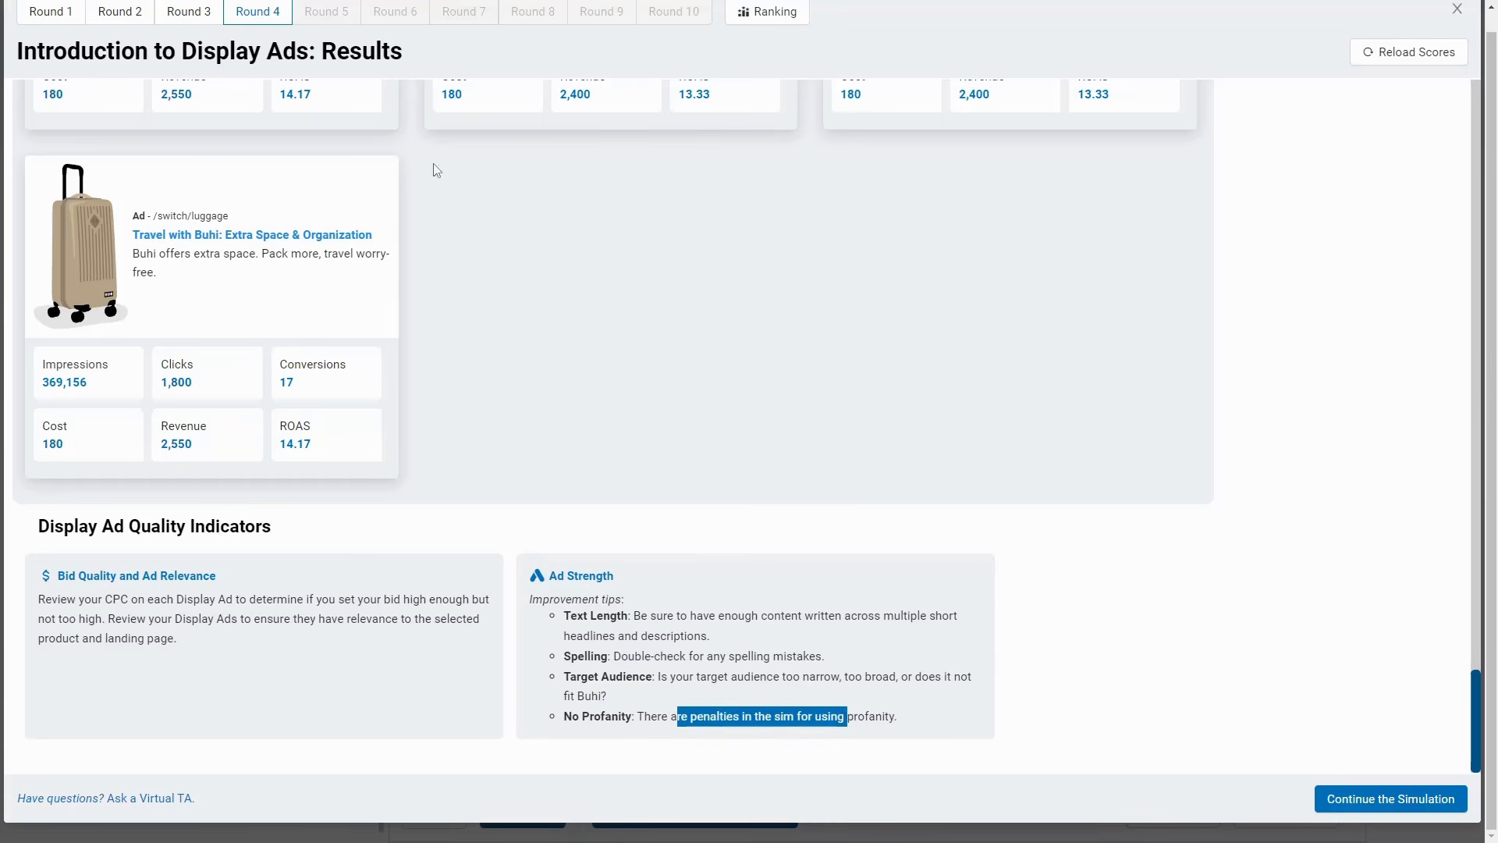
left_click(1355, 816)
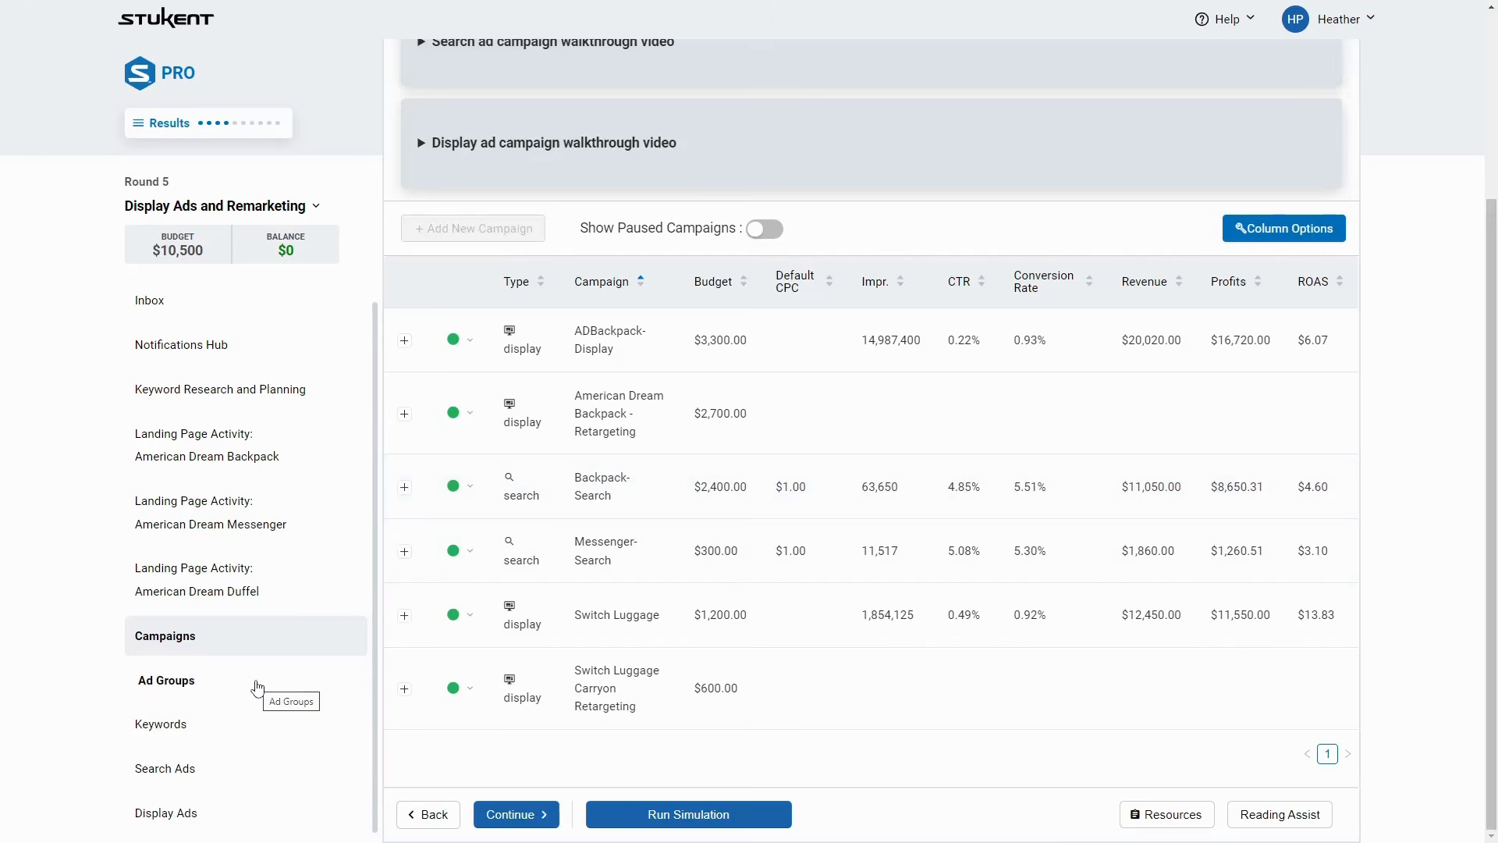
Reopen Resources and bring up the city-hopper card under Customer Profiles
left_click(1147, 816)
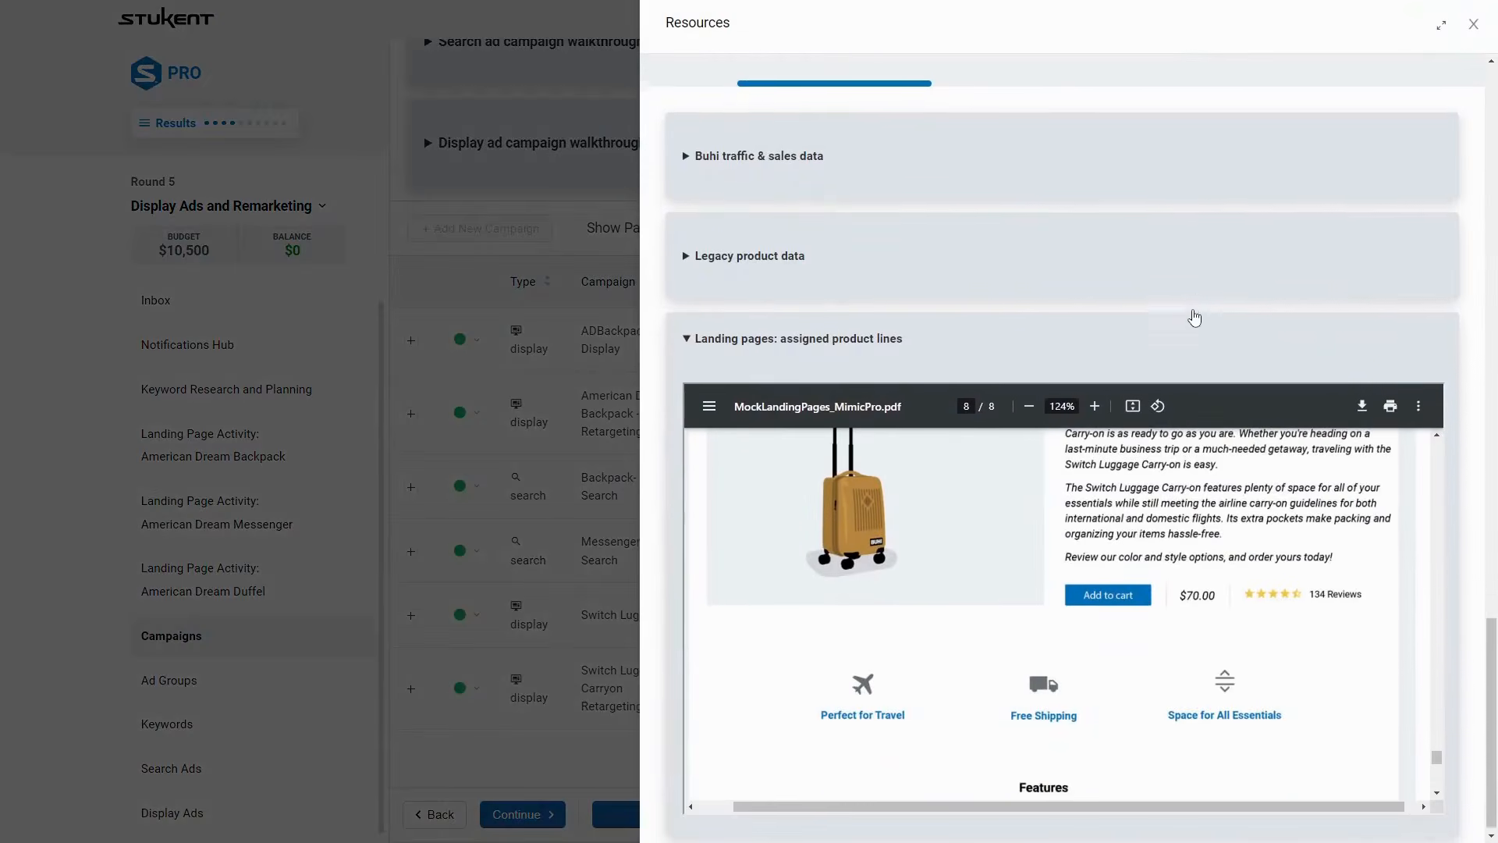
scroll(1248, 288, "up", 8)
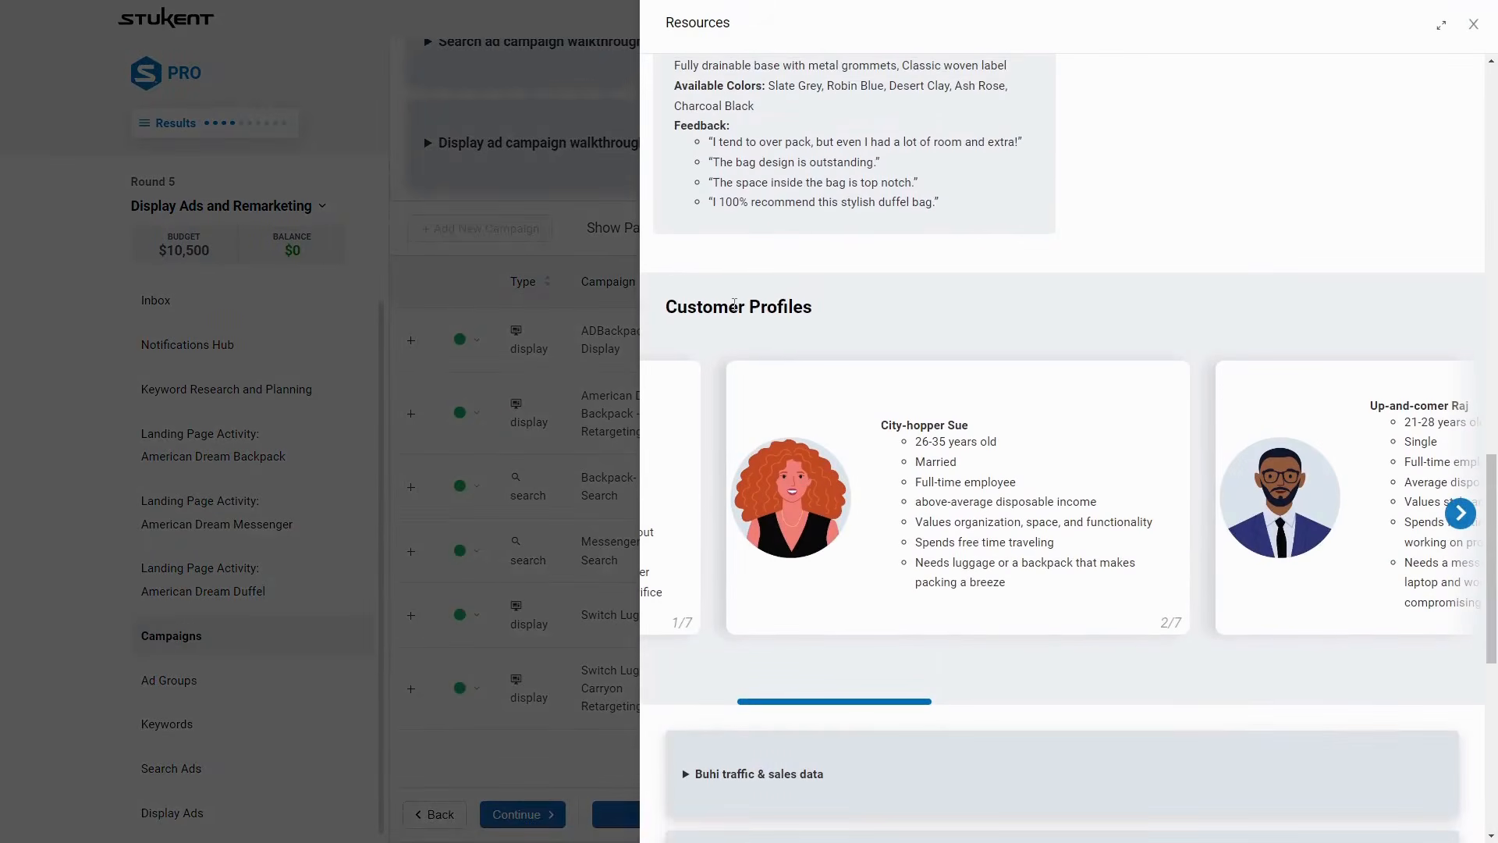
left_click_drag(728, 307, 845, 312)
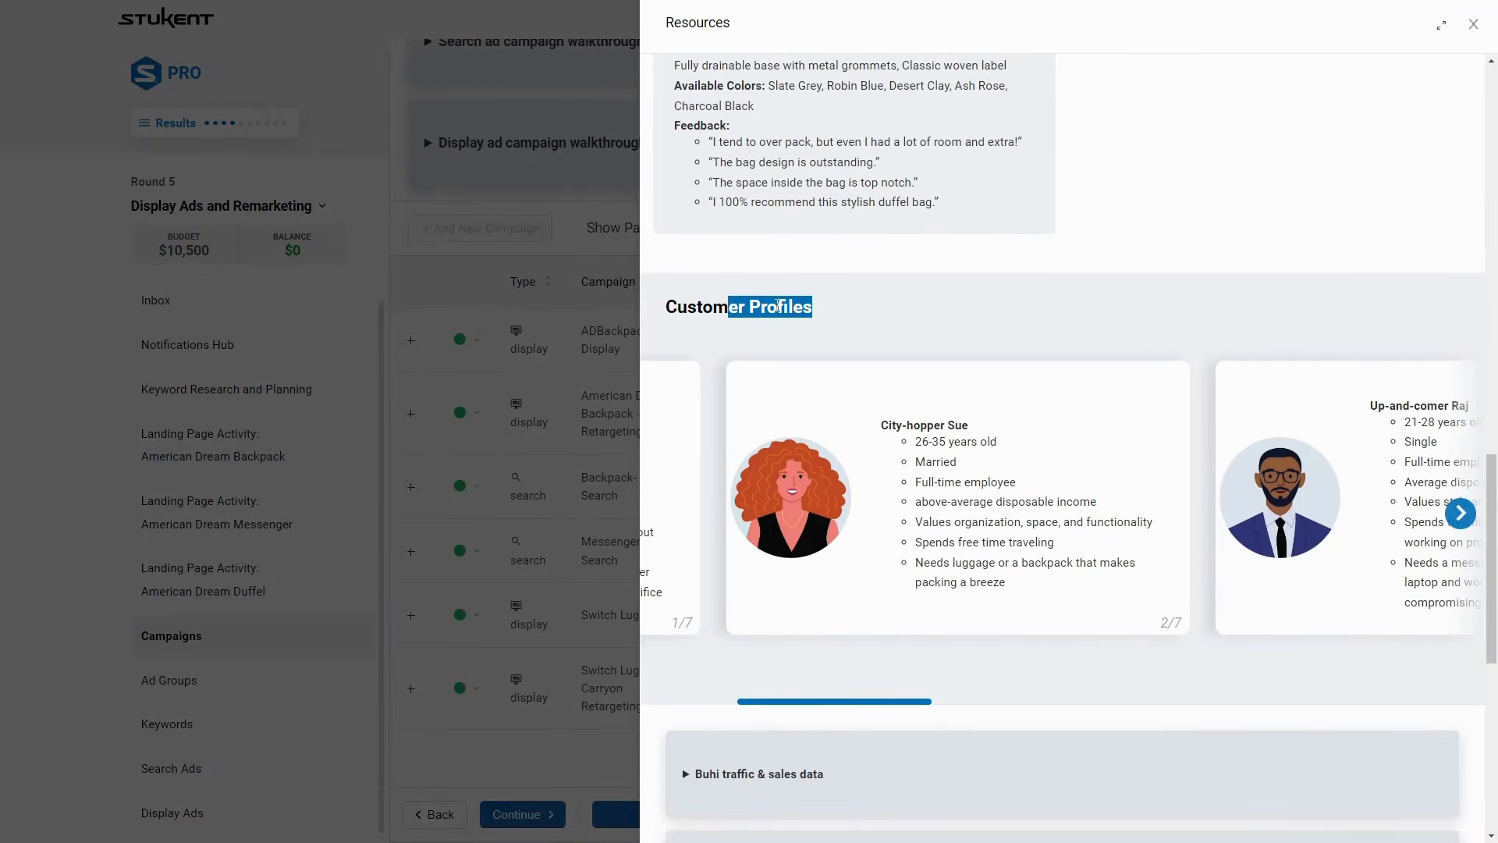
left_click_drag(889, 425, 954, 425)
scroll(1217, 484, "up", 2)
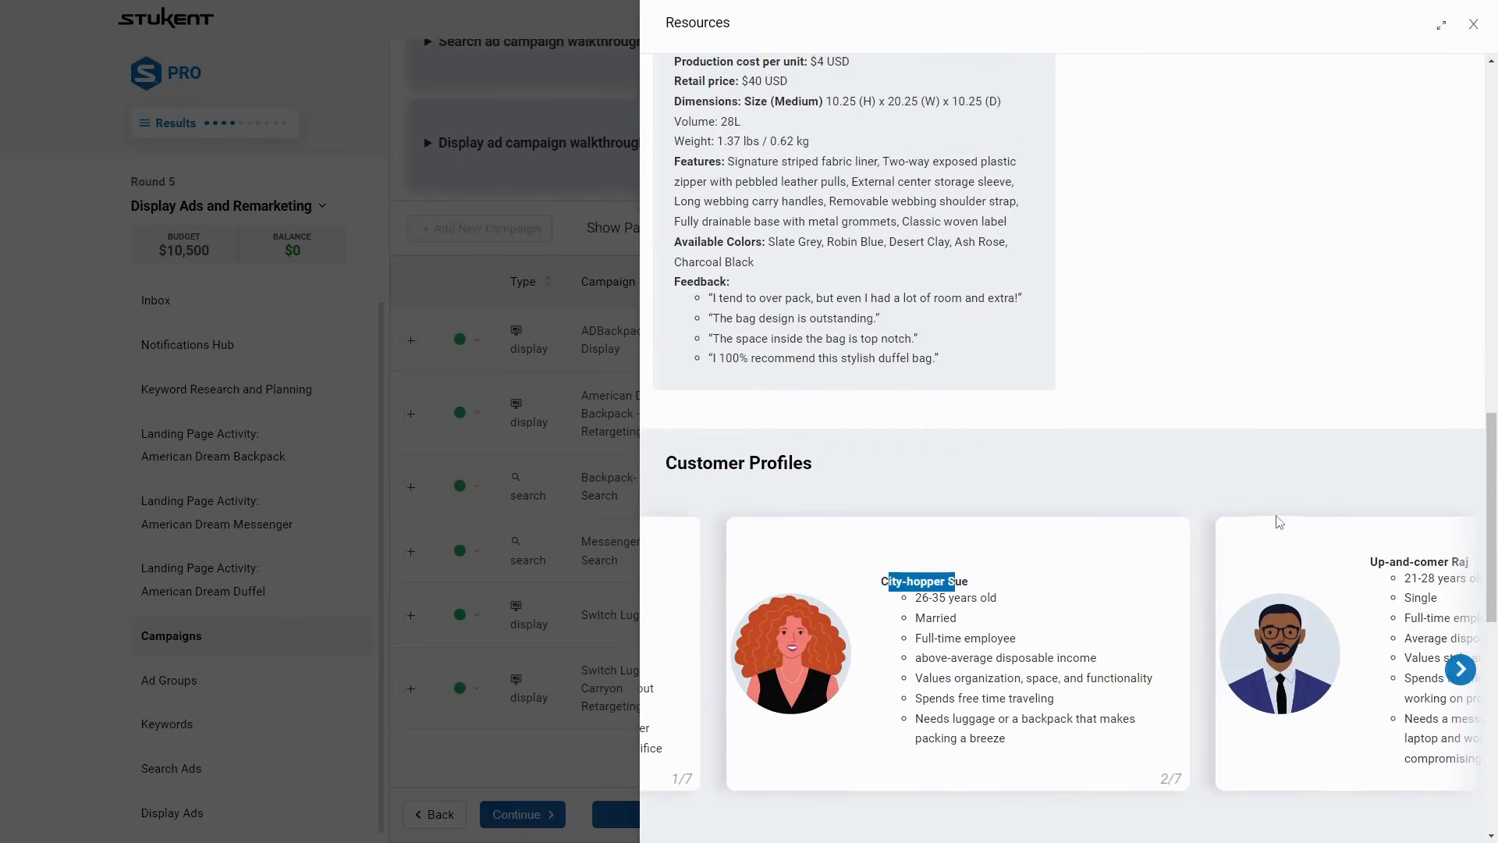
scroll(856, 728, "down", 3)
mouse_move(859, 625)
left_mouse_down()
mouse_move(993, 629)
mouse_move(862, 622)
left_mouse_up()
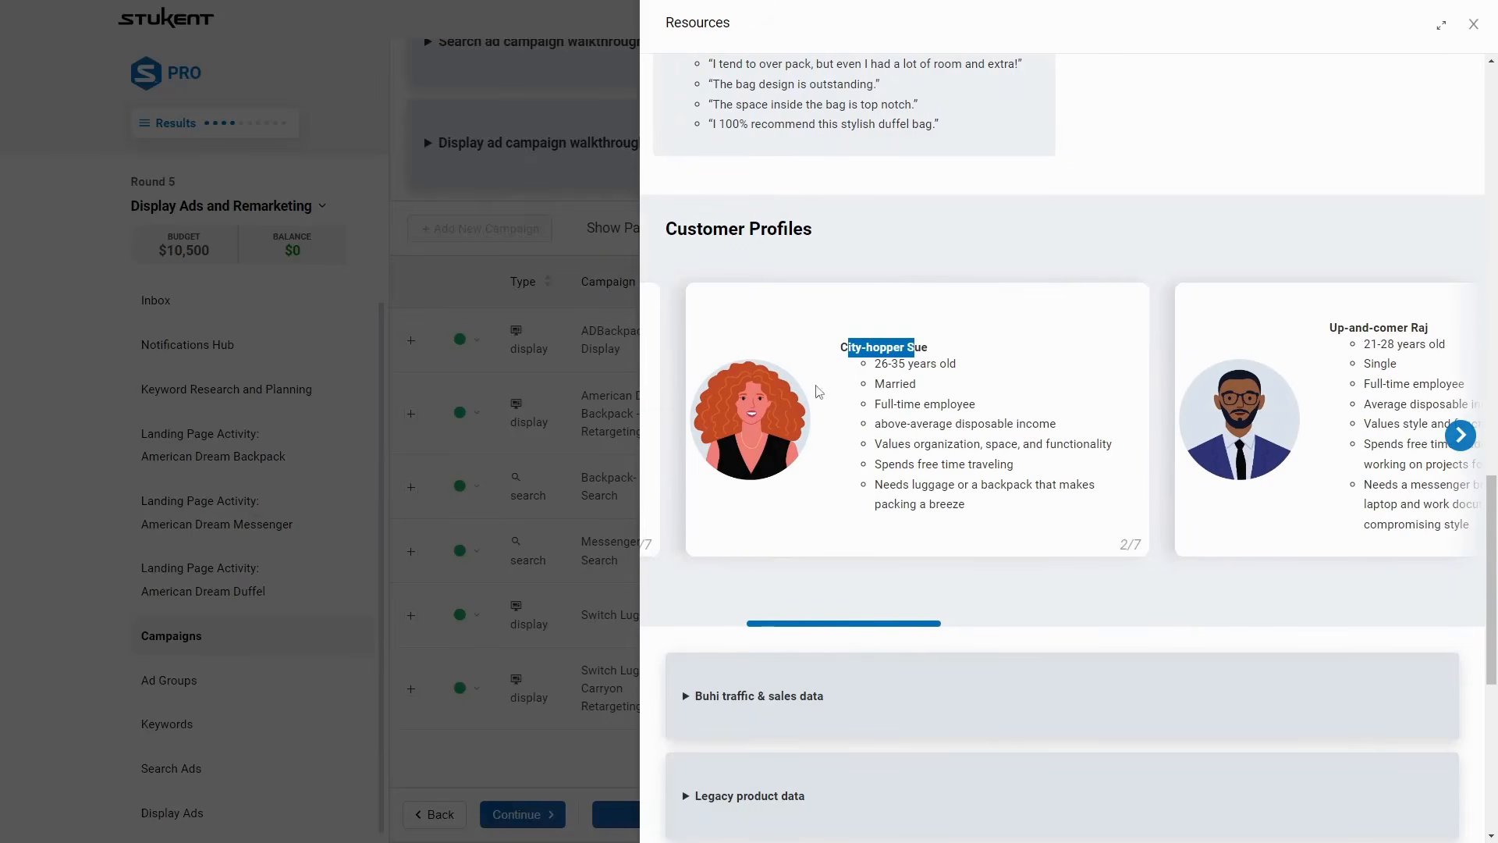
Examine the city-hopper profile's age range, marital status, employment, income and values for audience targeting
left_click(868, 348)
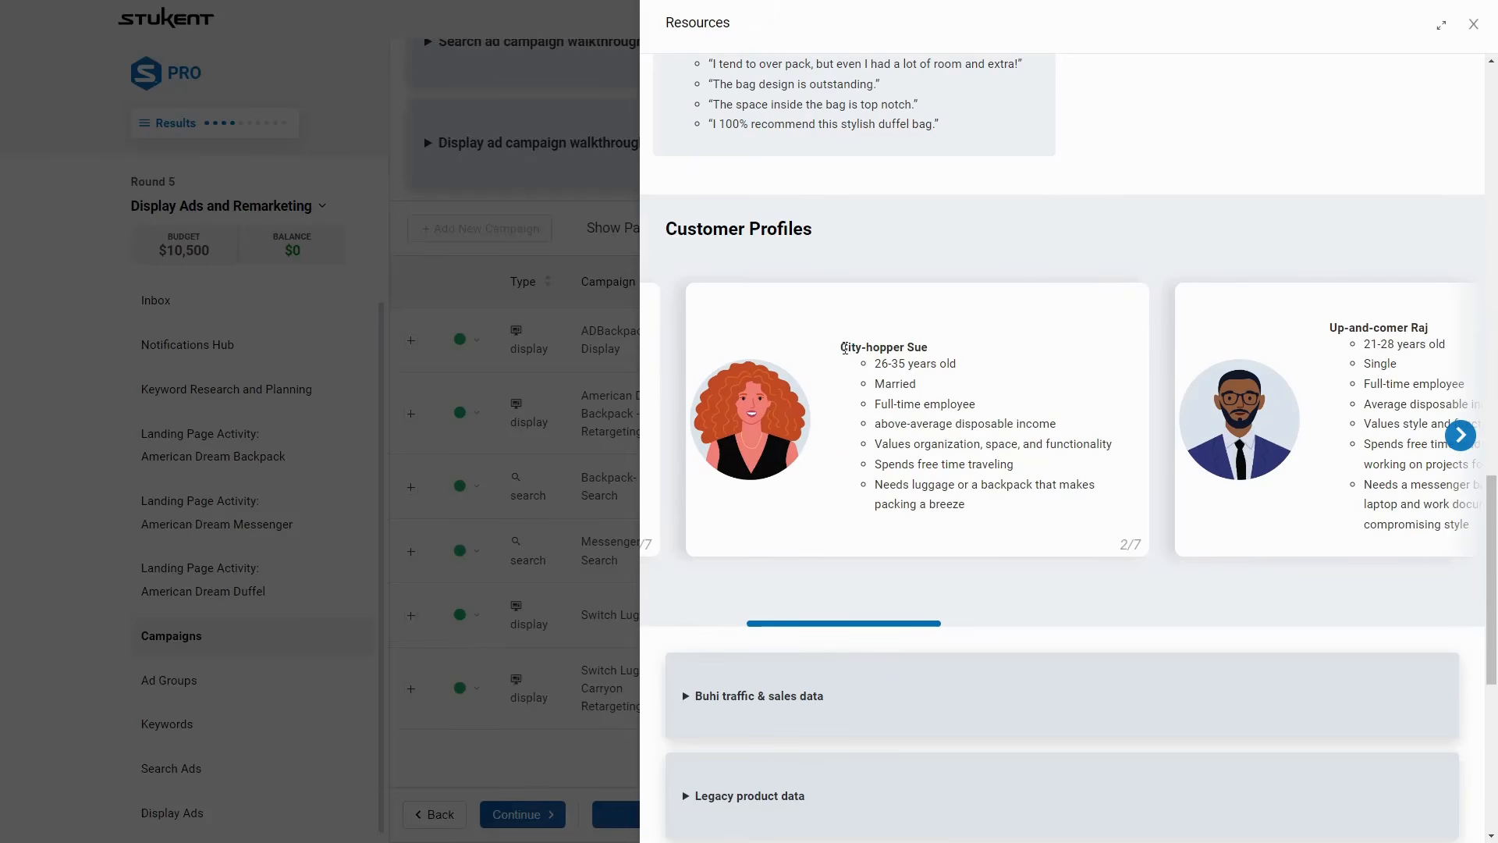
left_click_drag(841, 349, 916, 349)
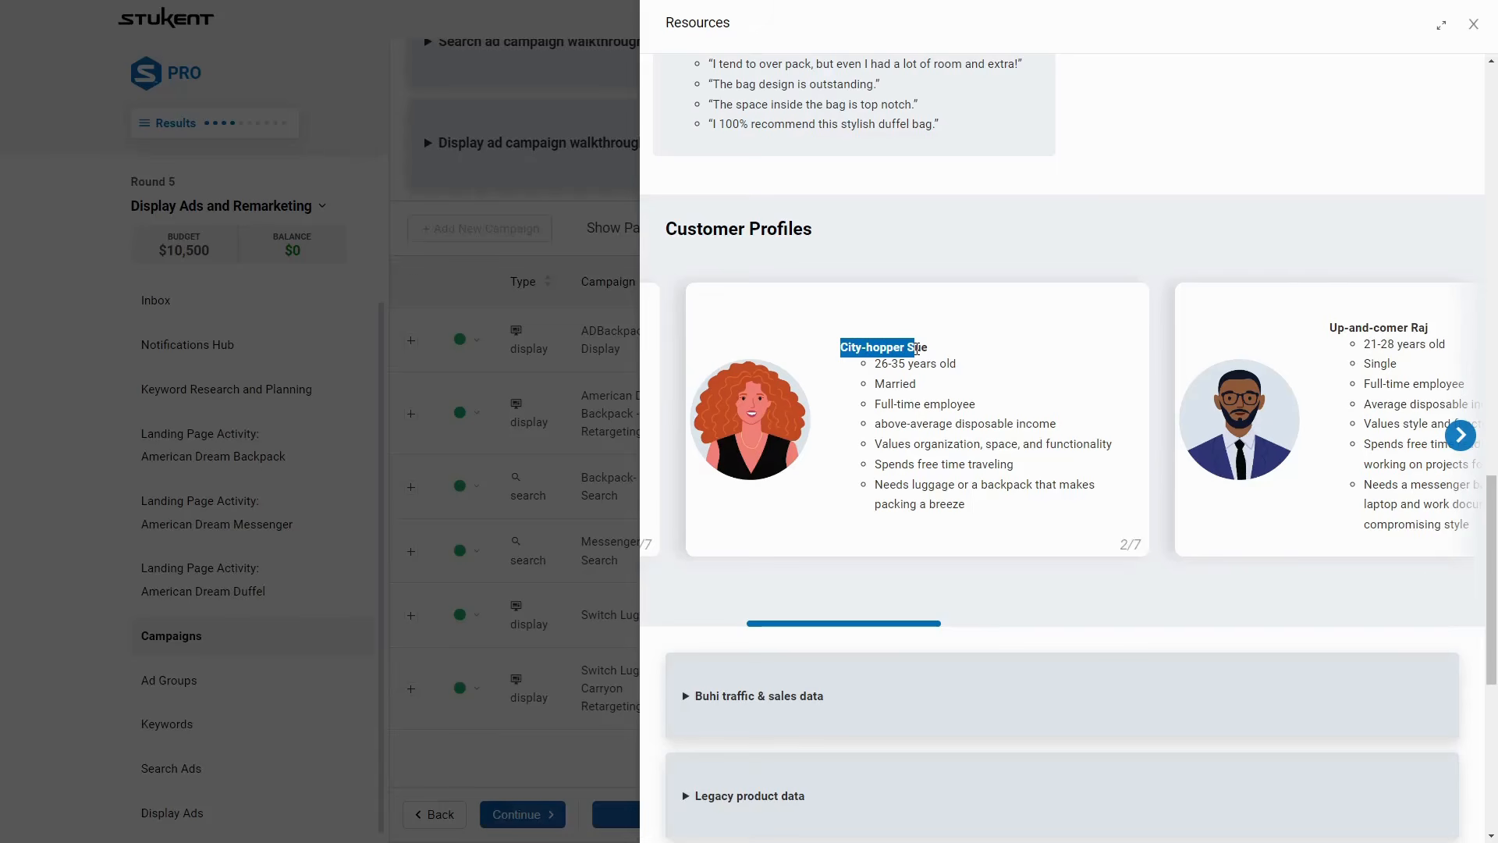
left_click(885, 385)
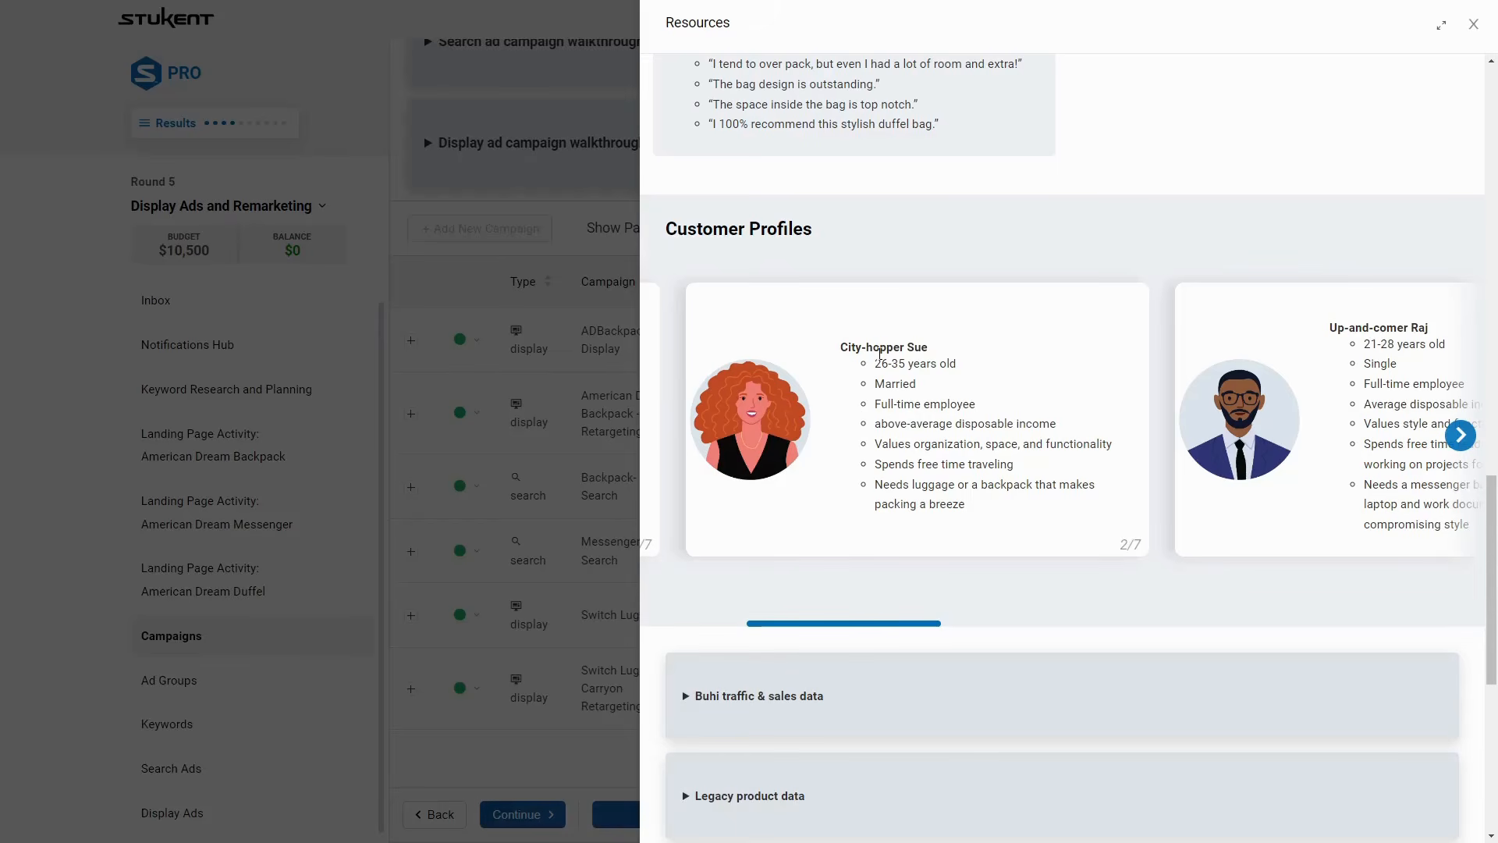
left_click_drag(834, 348, 914, 340)
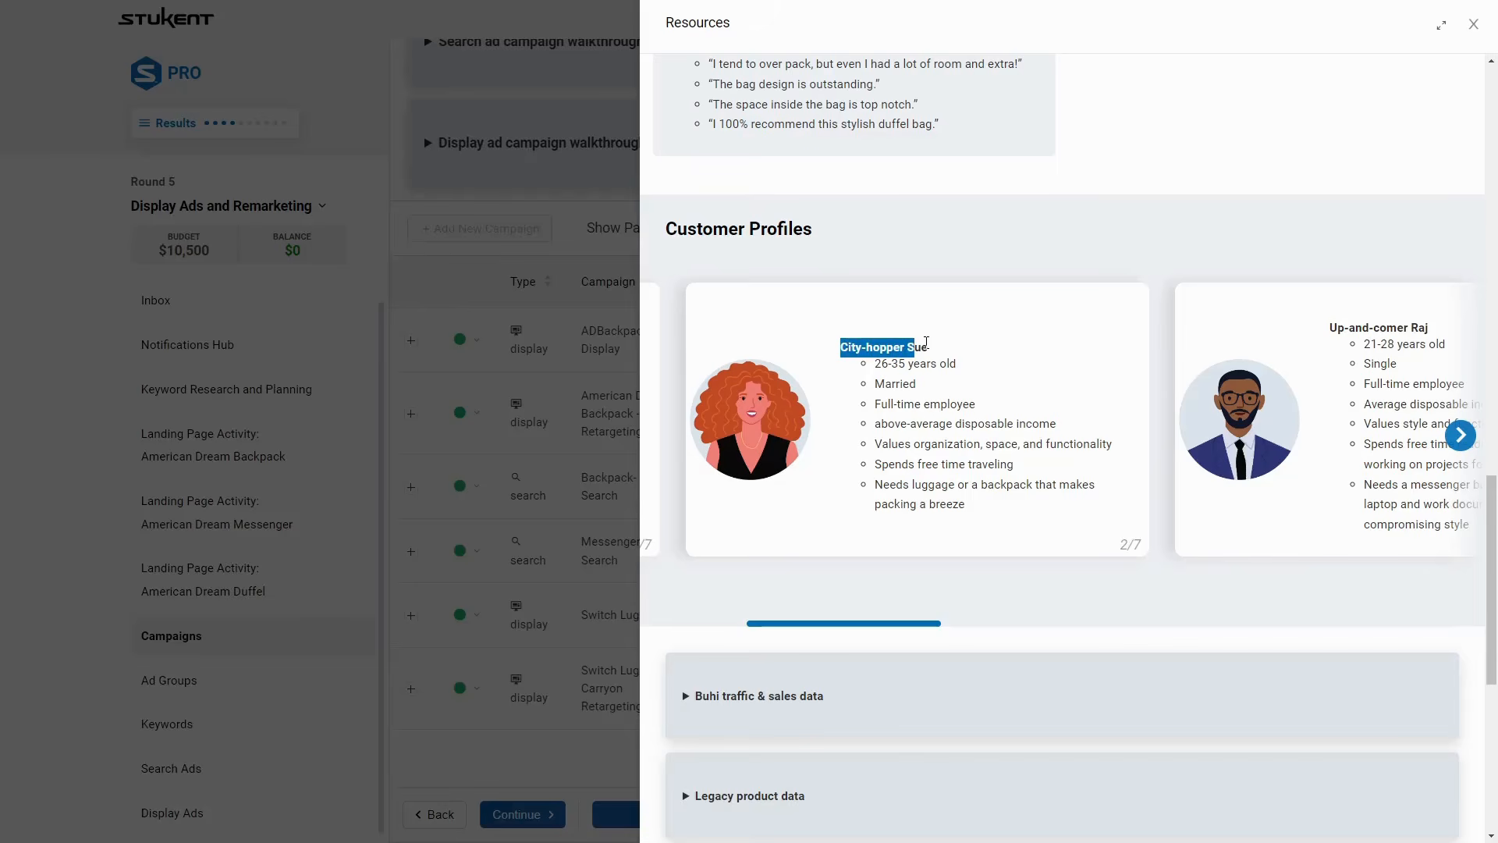
left_click(937, 351)
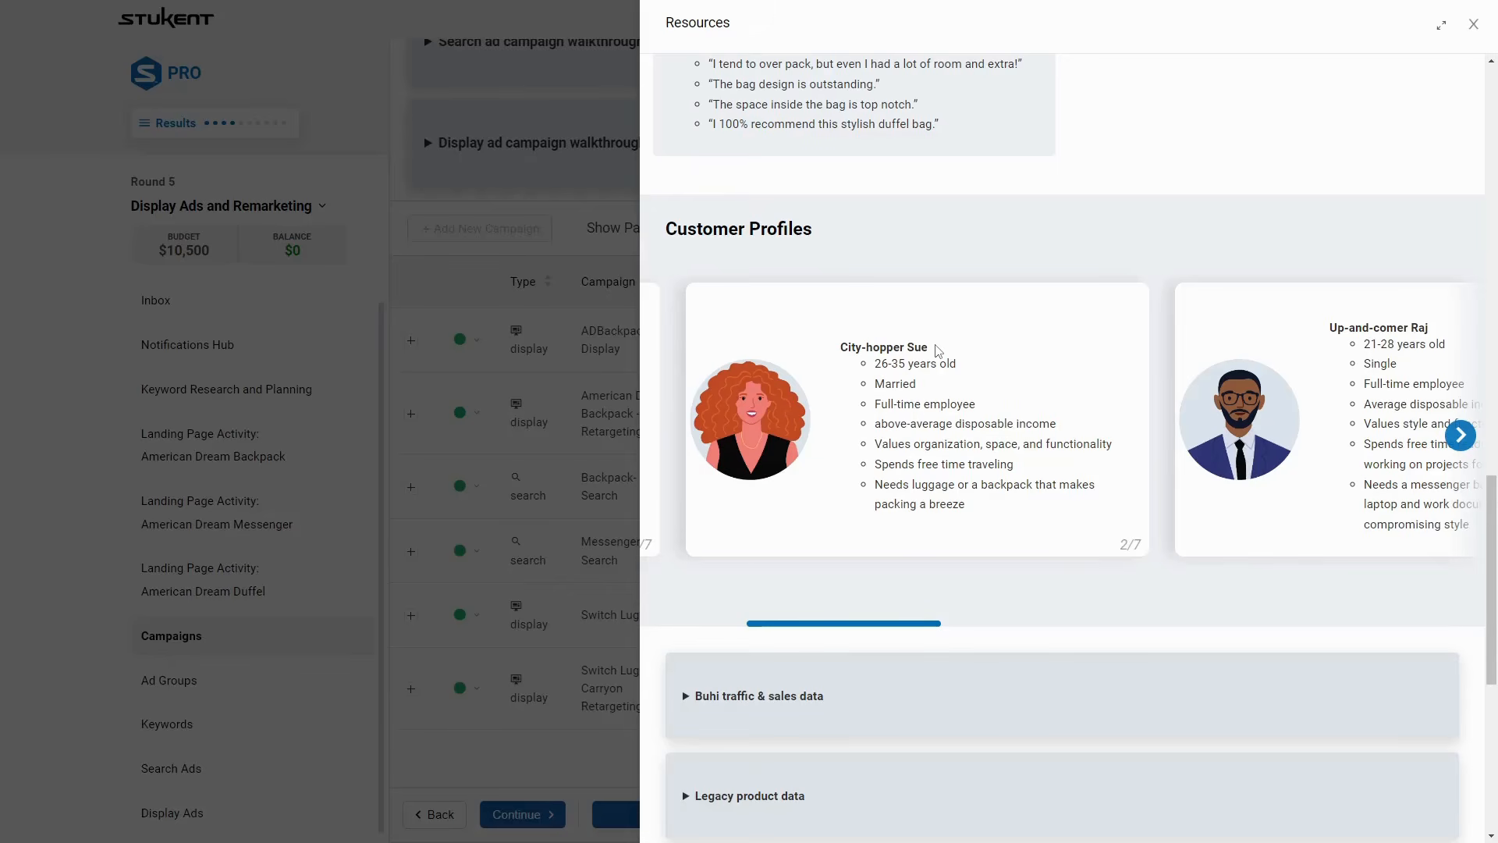
left_click_drag(937, 349, 936, 444)
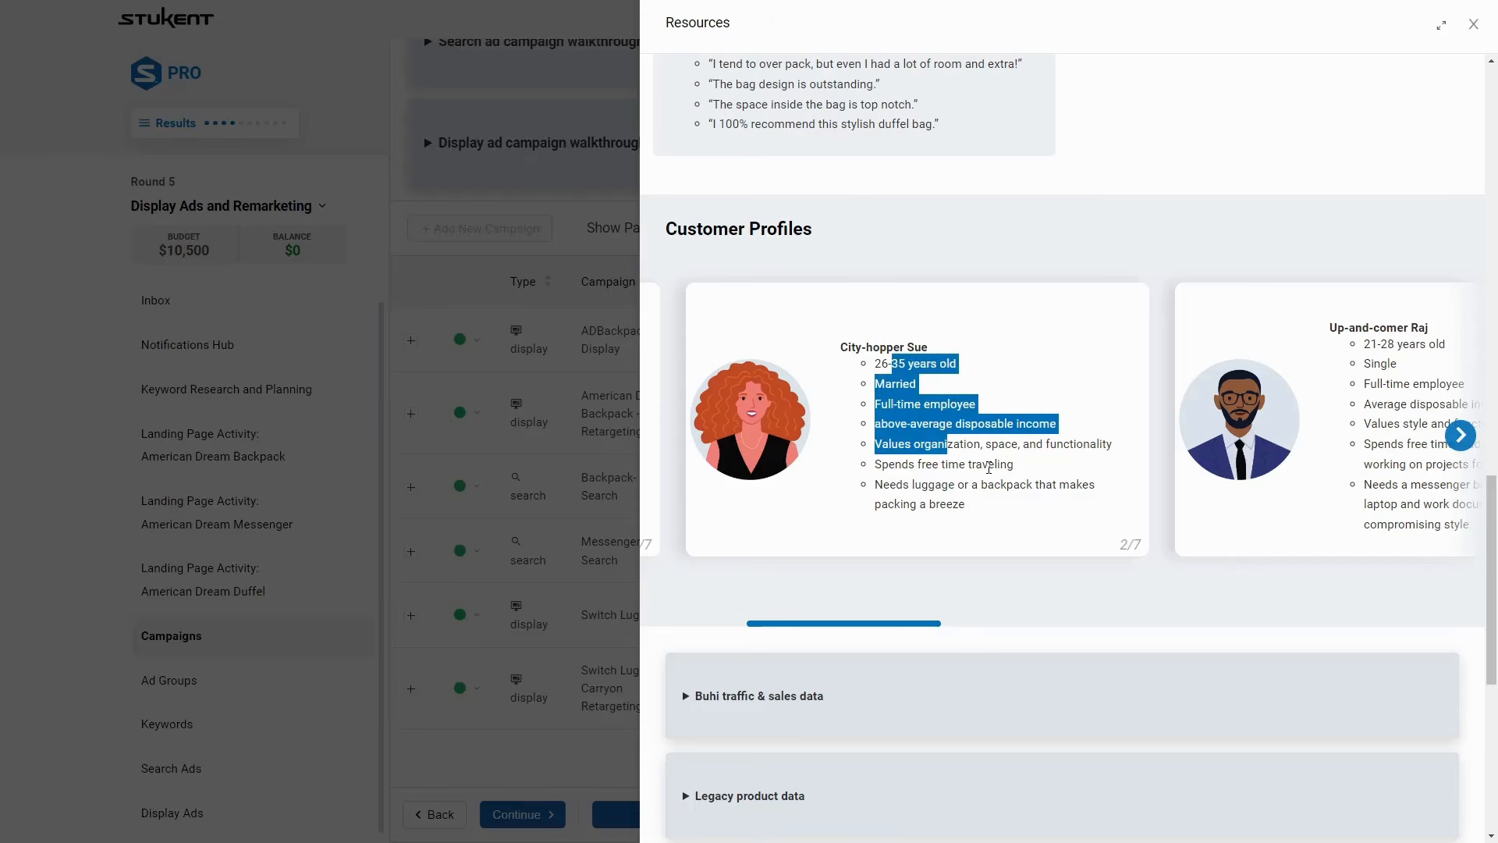
left_click(928, 422)
left_click_drag(886, 390, 925, 409)
left_click(941, 423)
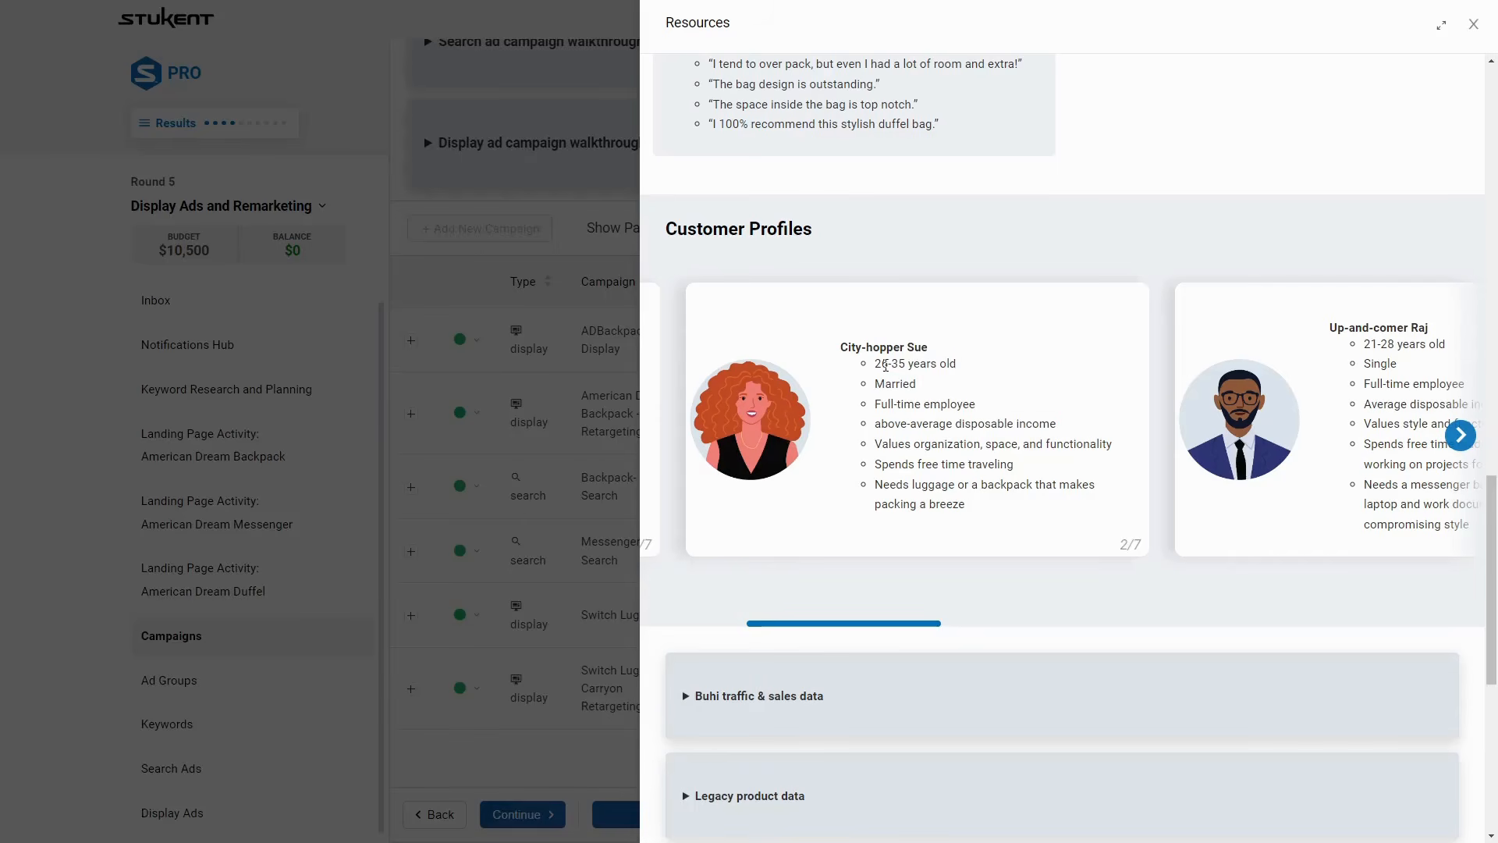
left_click_drag(882, 364, 929, 369)
left_click(977, 376)
Browse the customer profiles through the last card, return to the city-hopper profile and close Resources
left_click_drag(923, 622, 1444, 633)
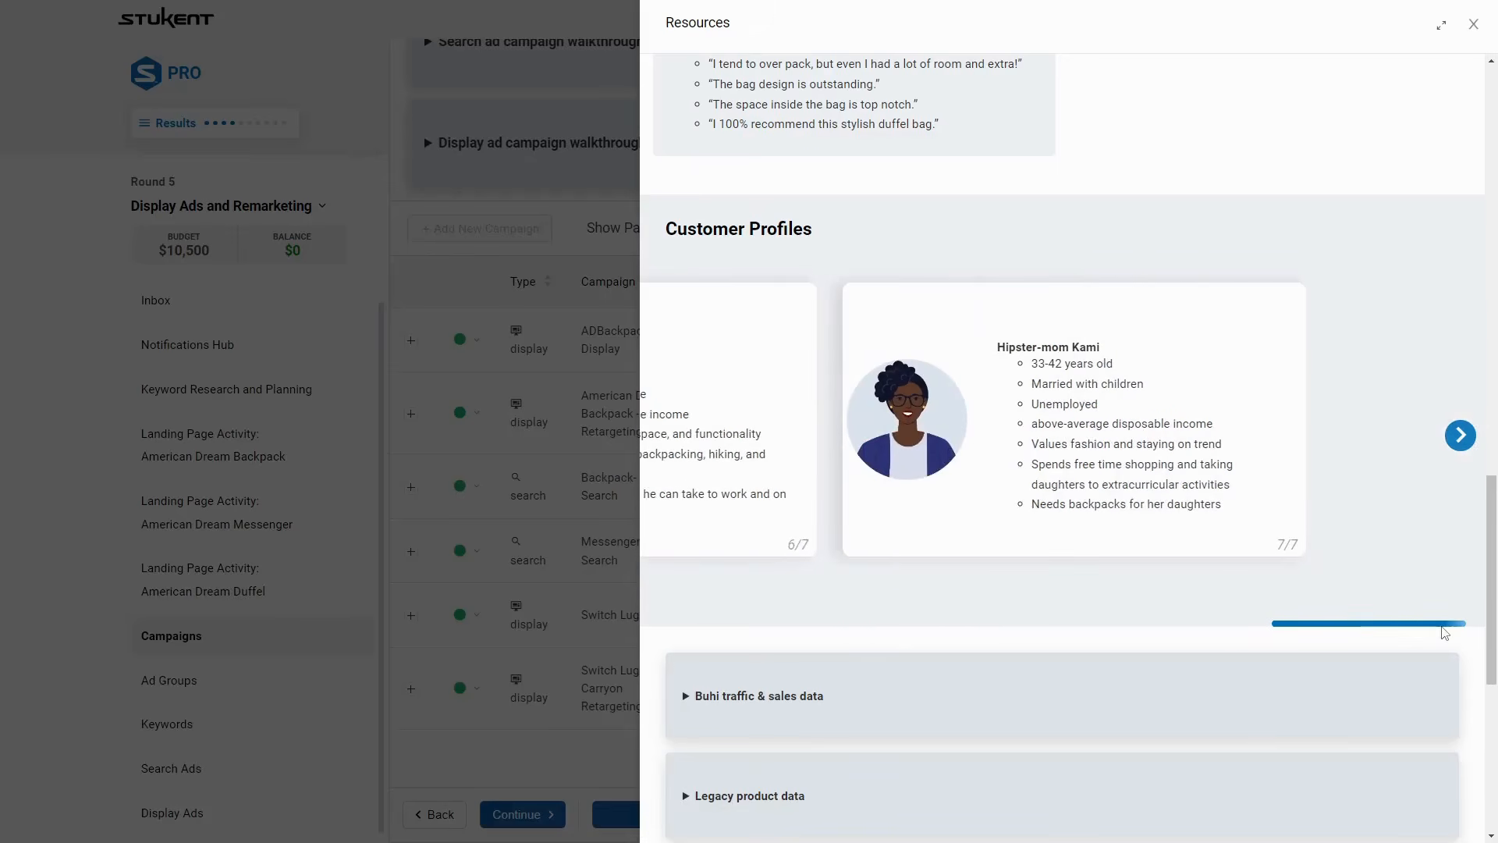
left_click_drag(1098, 383, 1159, 396)
left_click_drag(1238, 618, 1026, 595)
left_click(1291, 625)
left_click_drag(1203, 629, 771, 641)
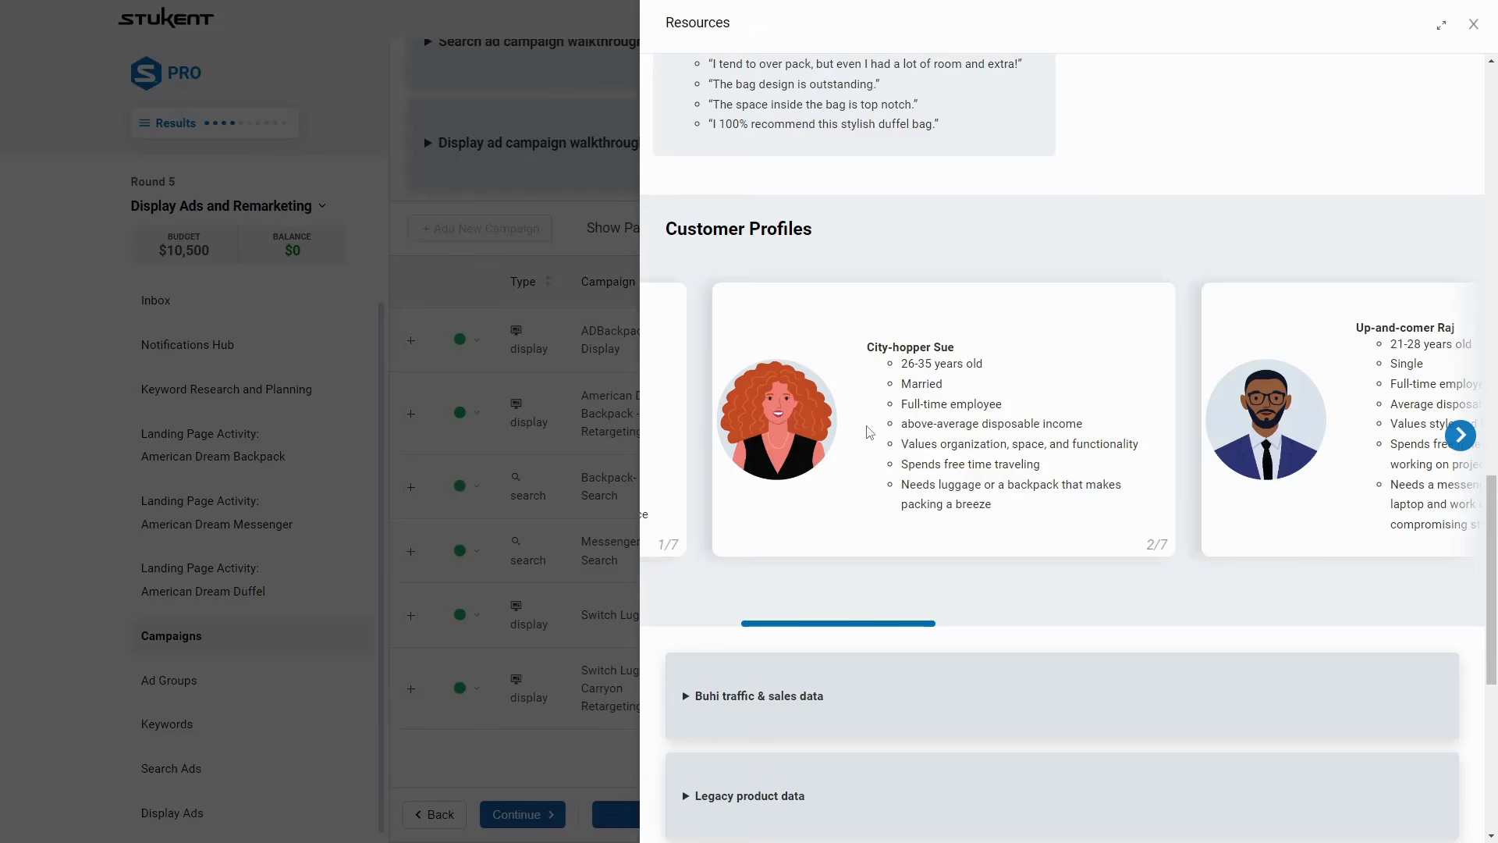
left_click(451, 555)
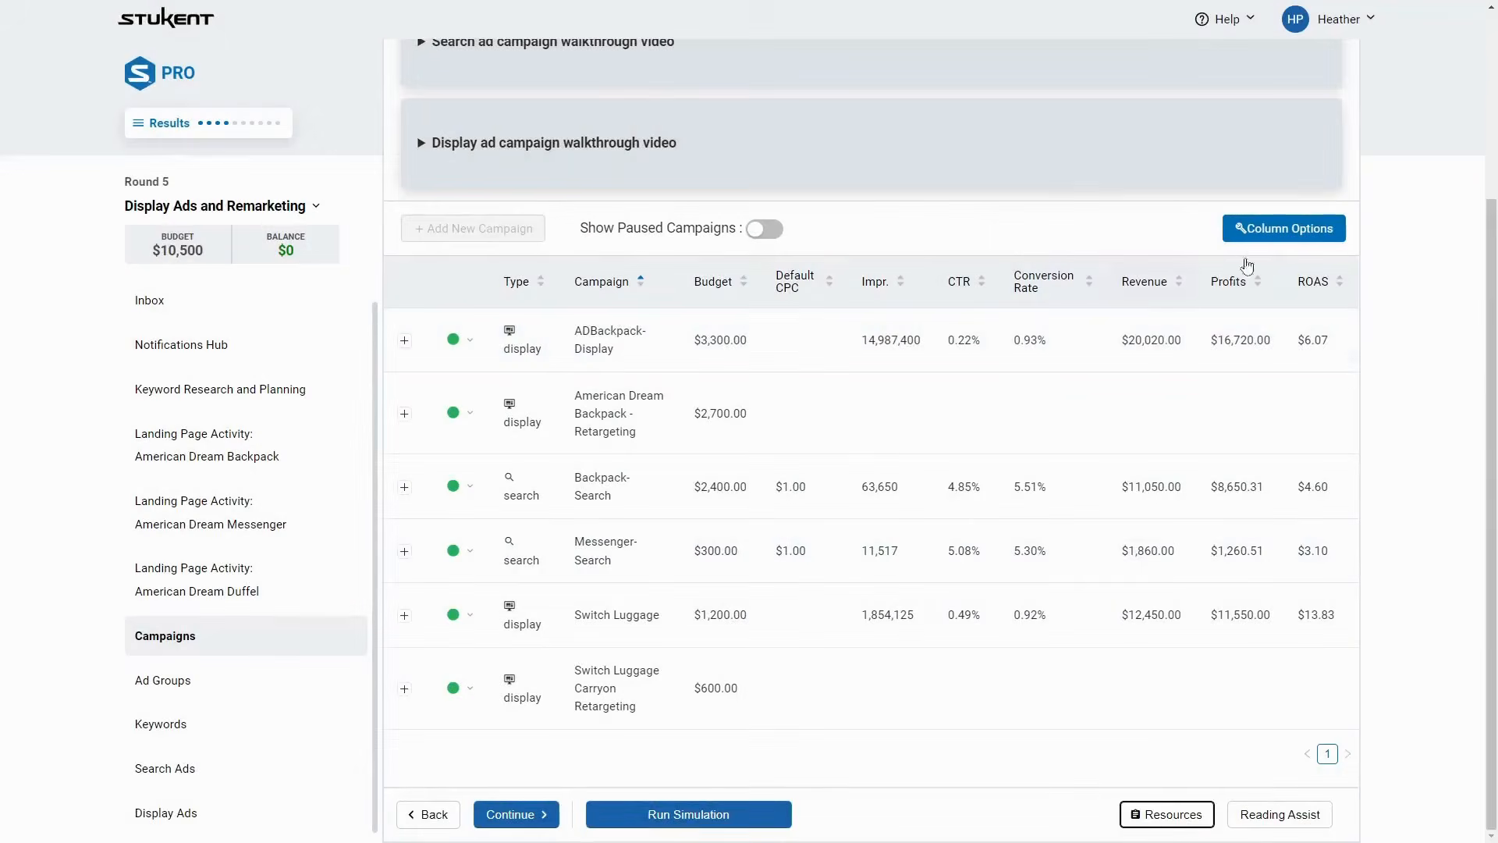
Review the visible campaign columns, the ADBackpack-Display campaign's actions, the American Dream Backpack landing page and the Ad Groups list
left_click(1262, 232)
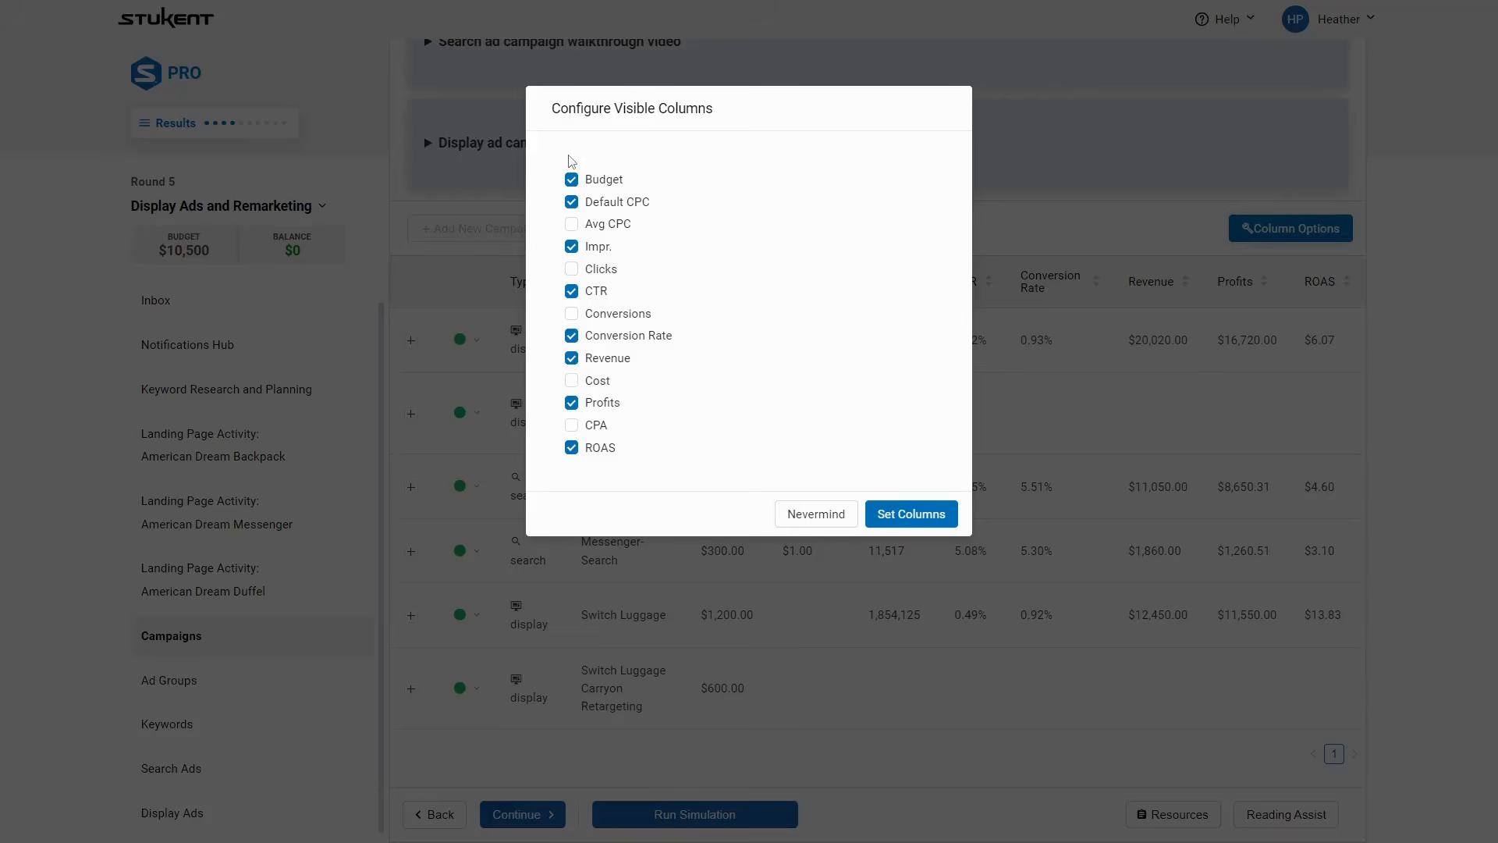
left_click(905, 515)
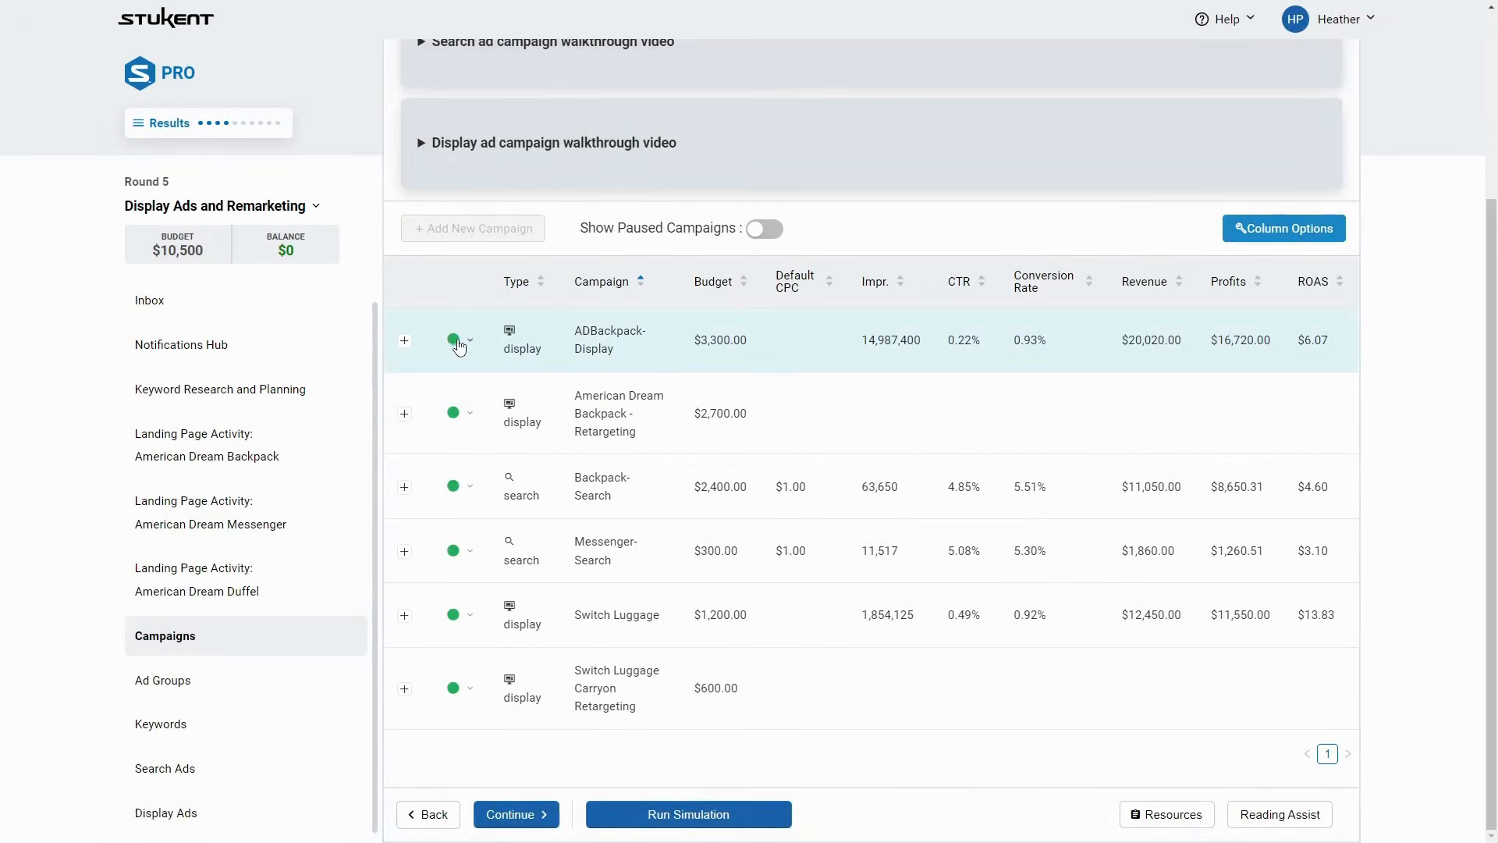
left_click(404, 340)
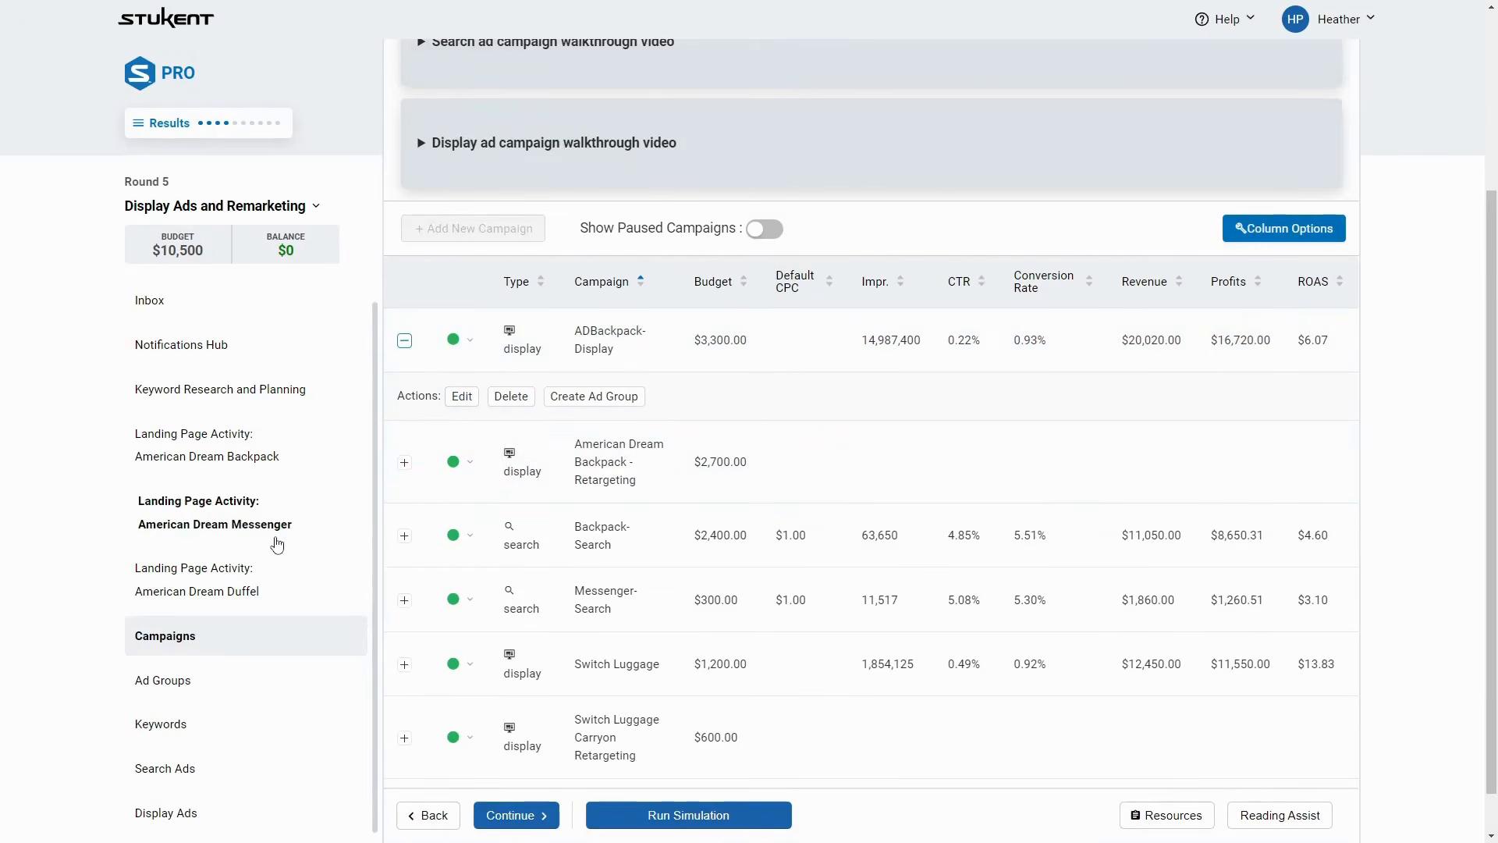
left_click(233, 453)
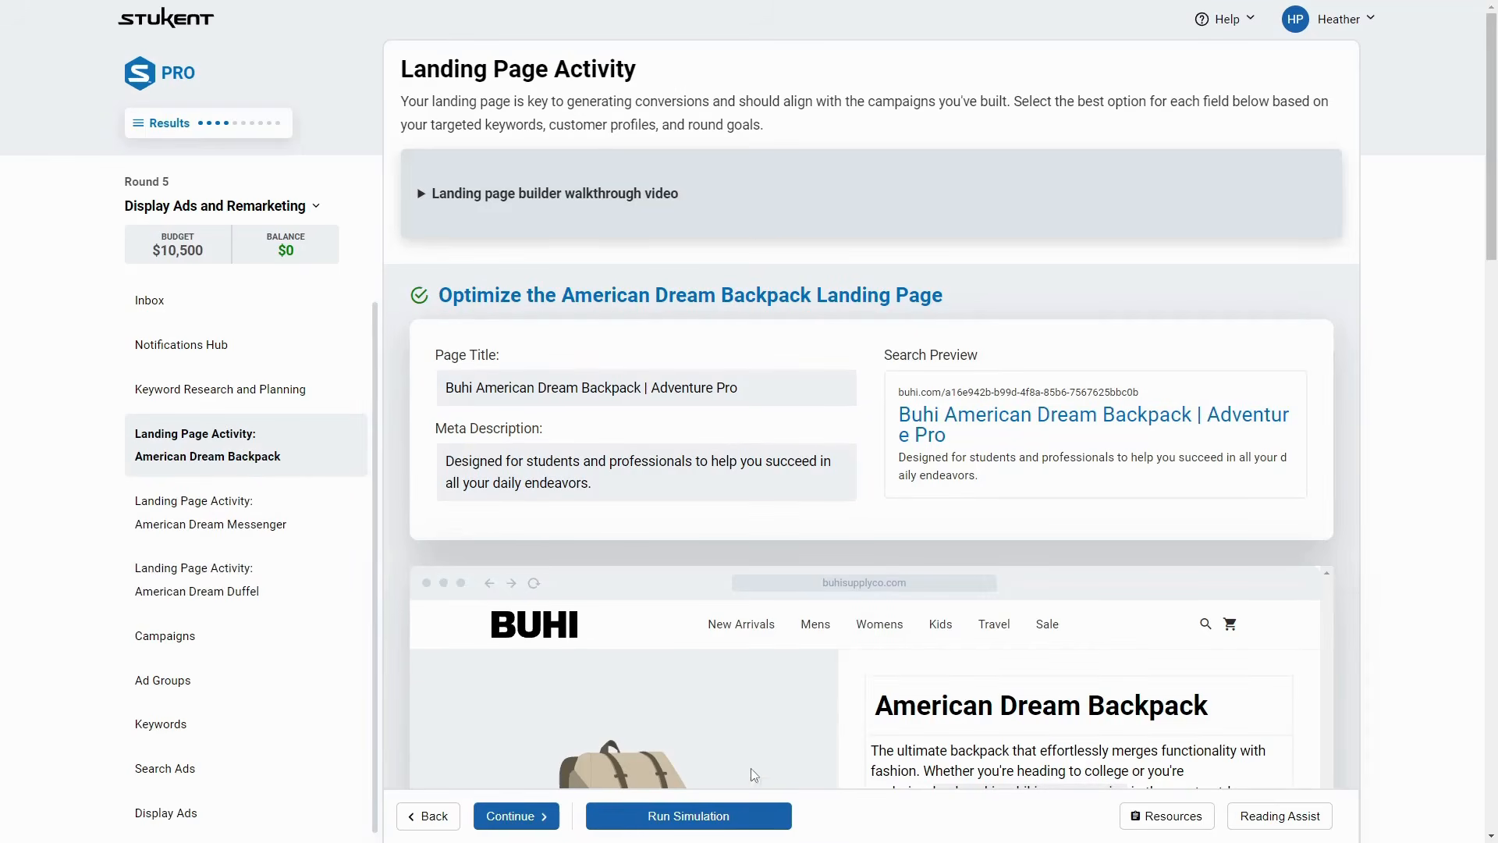
left_click(206, 688)
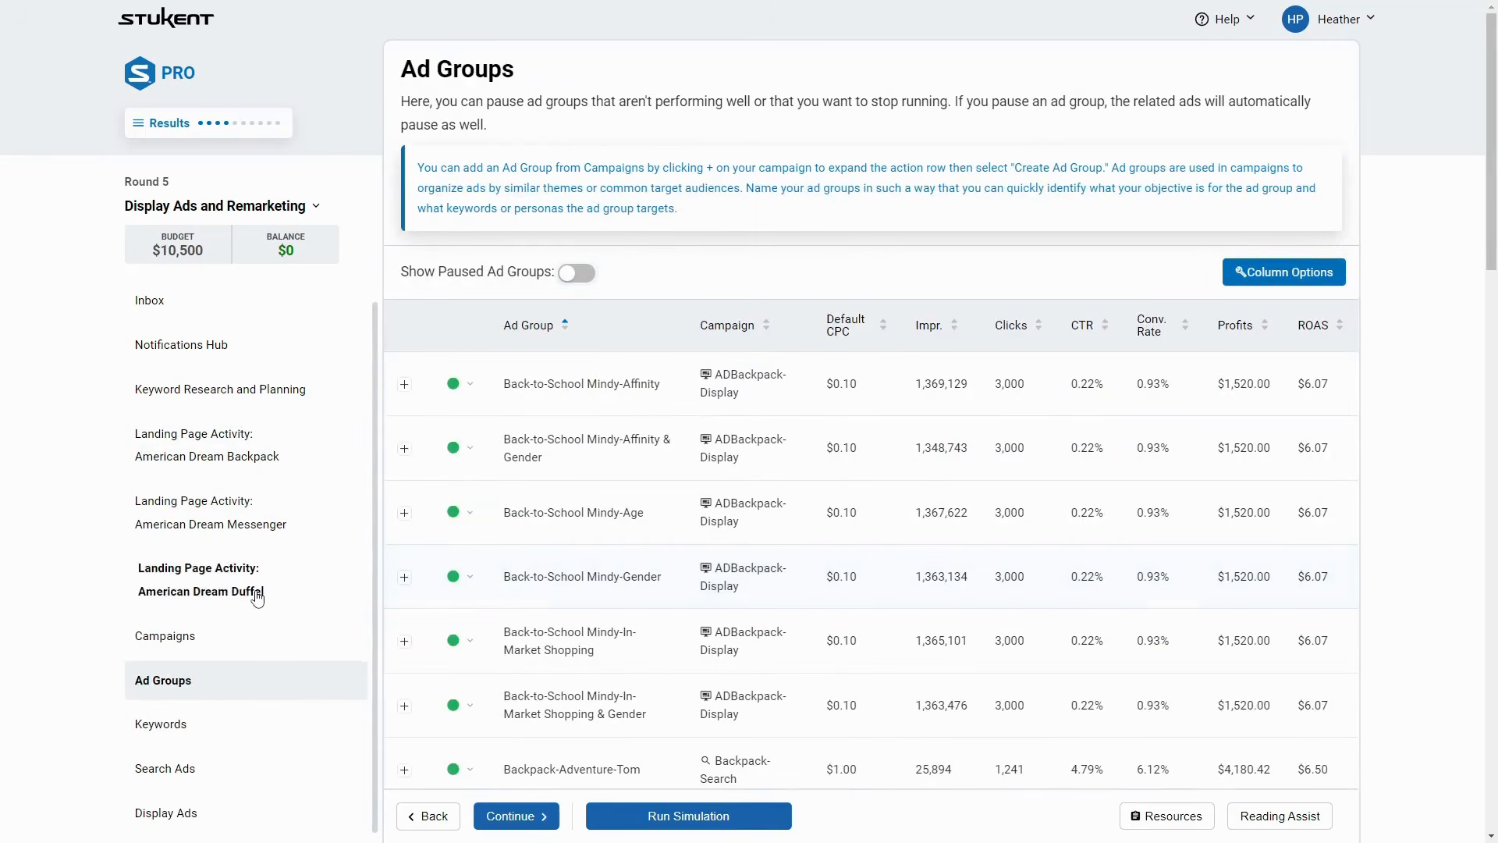
Return to the Campaigns page and start the simulation run for Round 5
left_click(212, 646)
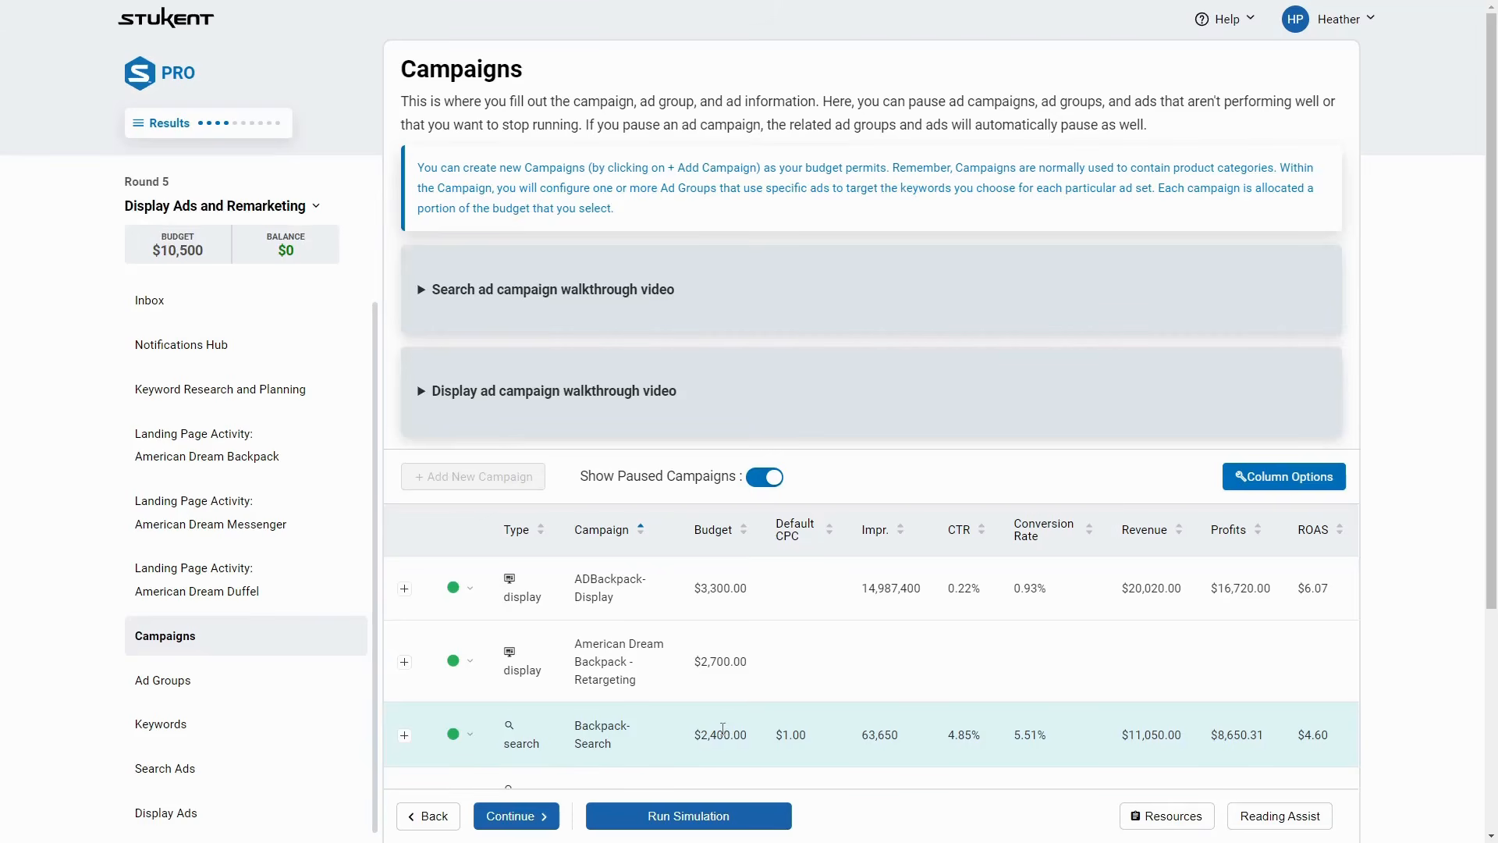
left_click(767, 819)
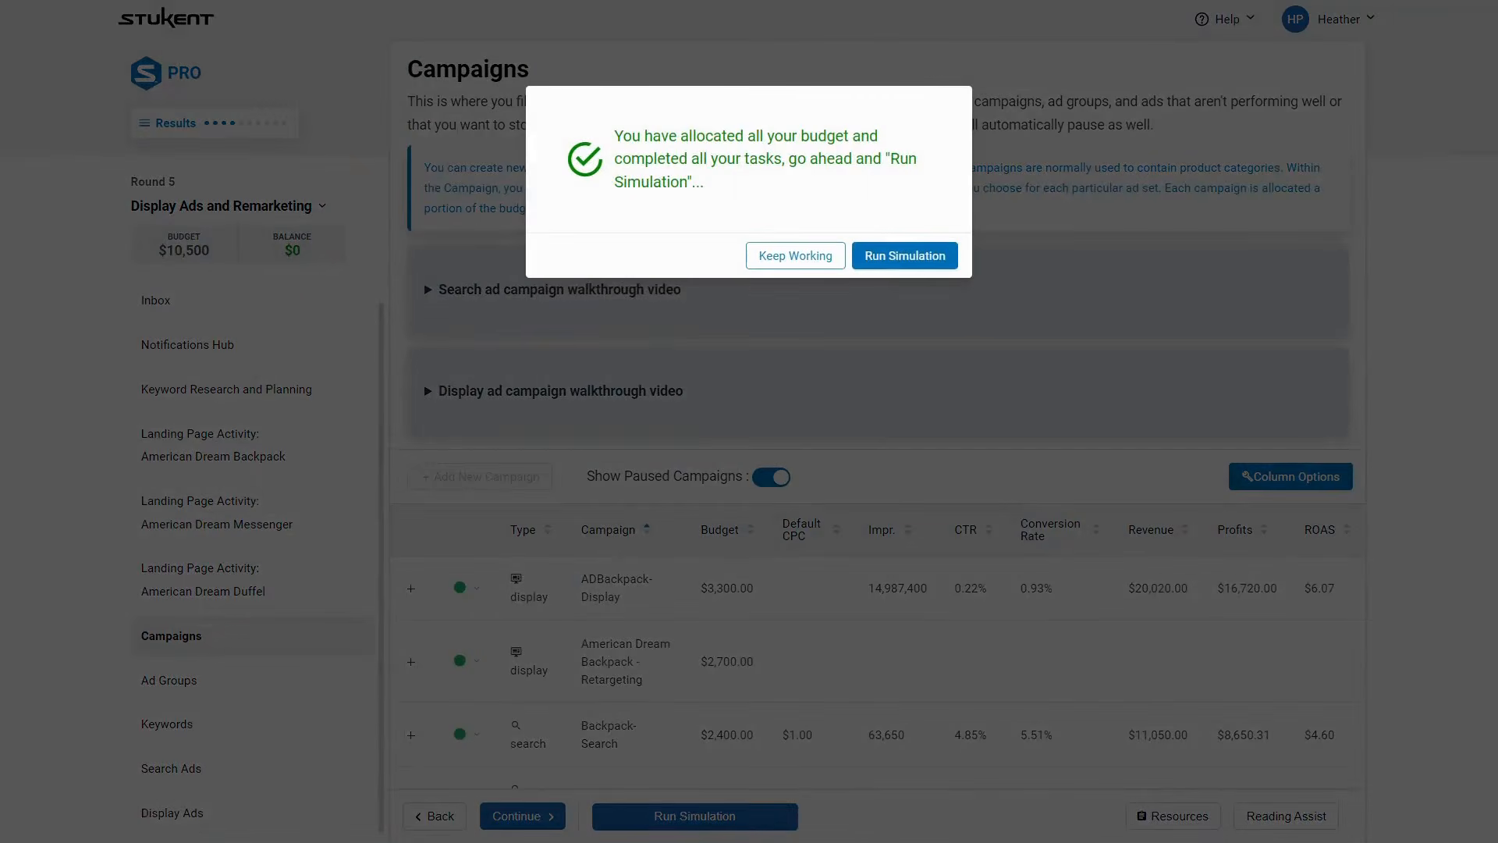